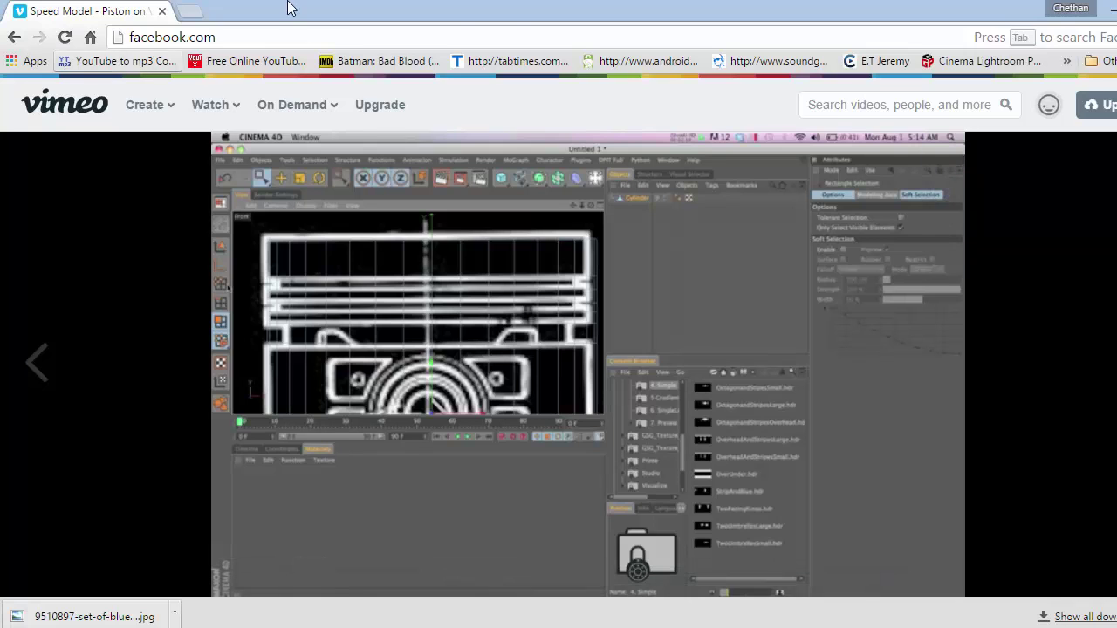
# Look over the "Speed Model - Piston" video page as the reference for the modelling work.
pyautogui.moveTo(262, 112)
pyautogui.scroll(-2, 311, 393)
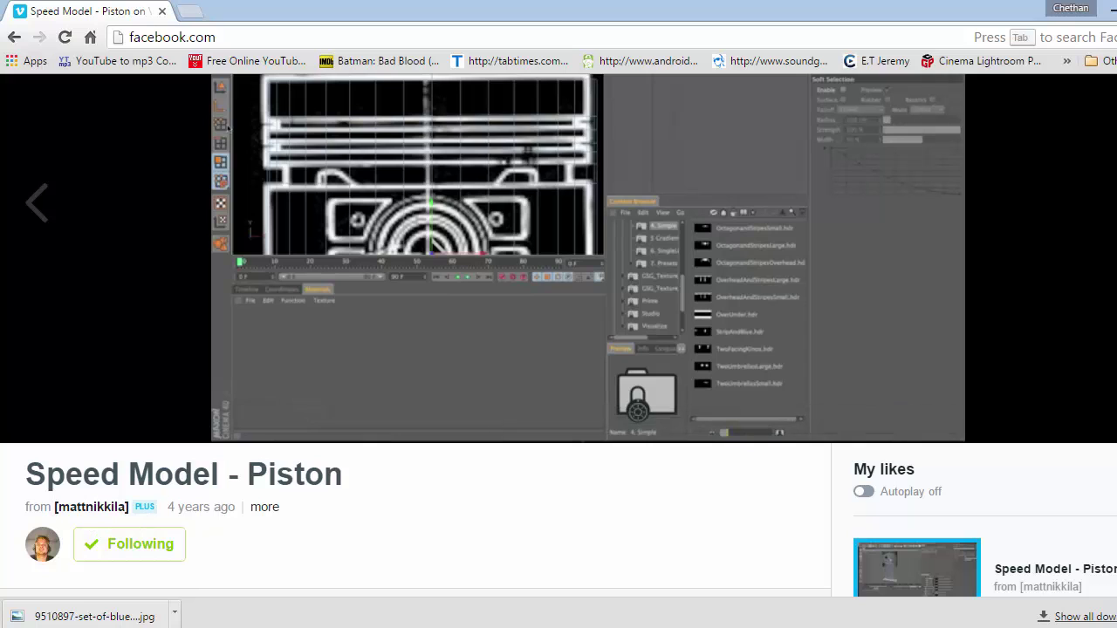
pyautogui.scroll(2, 640, 387)
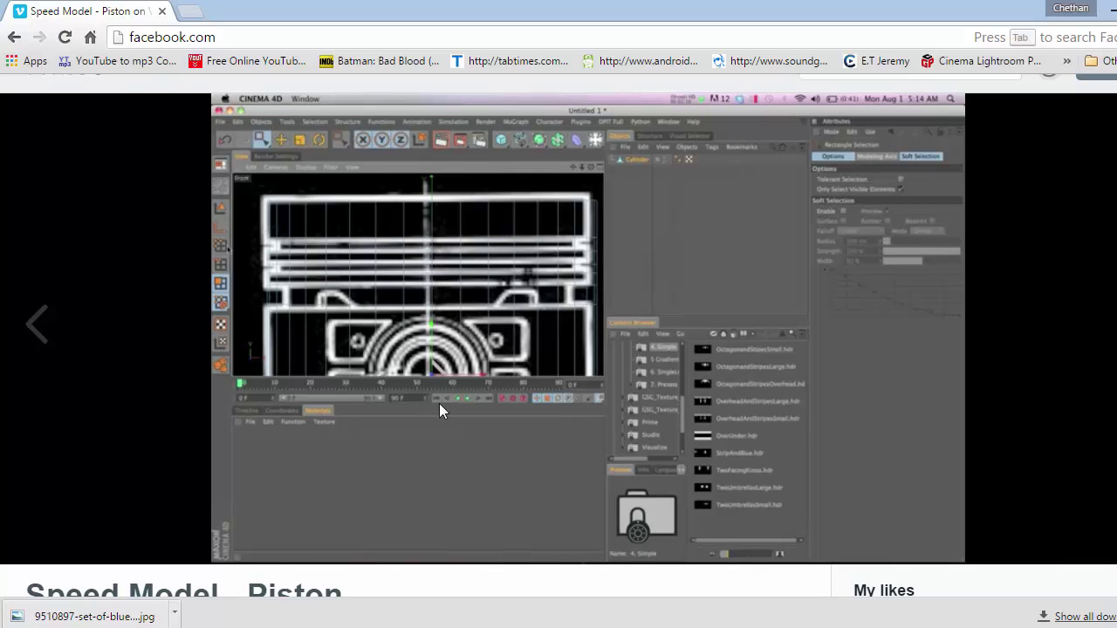
# Search the web in a new tab for "piston blueprint", and preview the set of piston blueprints on black.
pyautogui.click(189, 11)
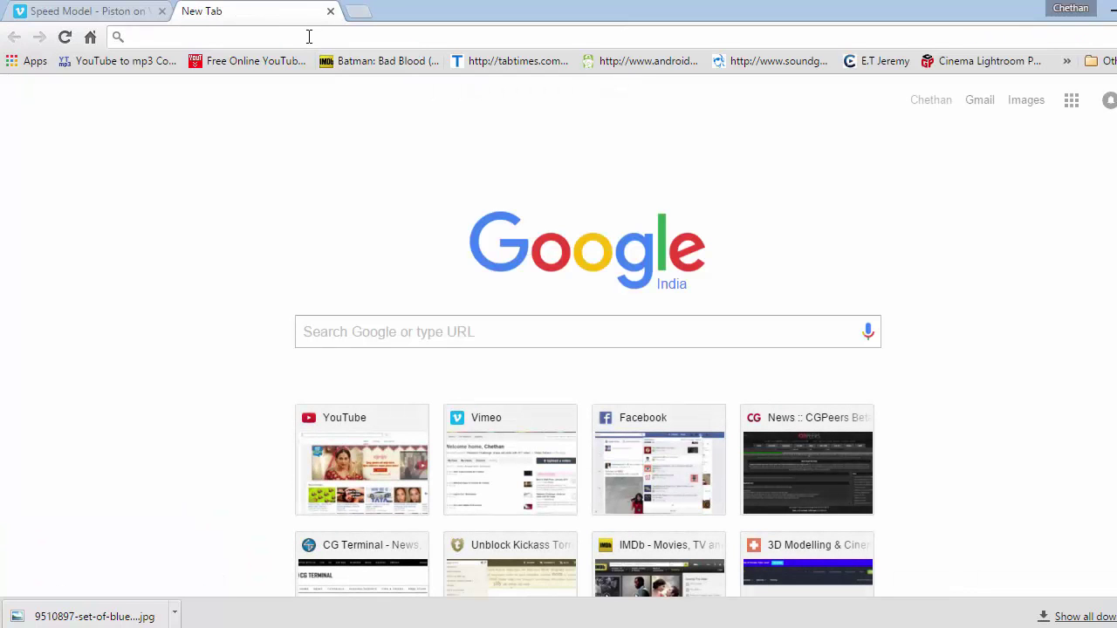
pyautogui.write('piso')
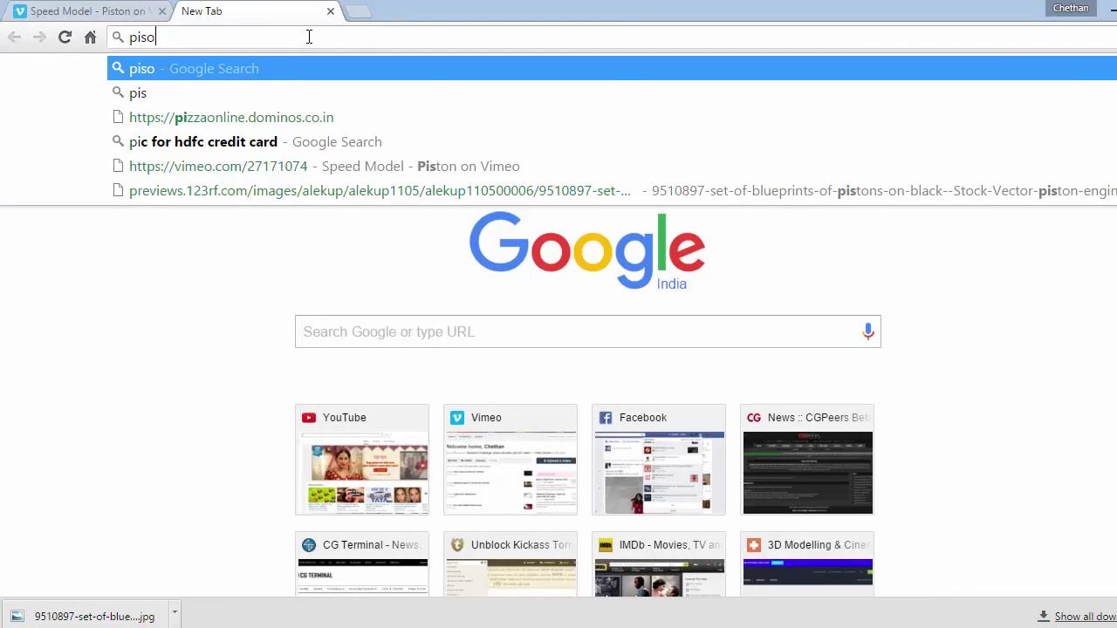
pyautogui.write('mn blueoprint')
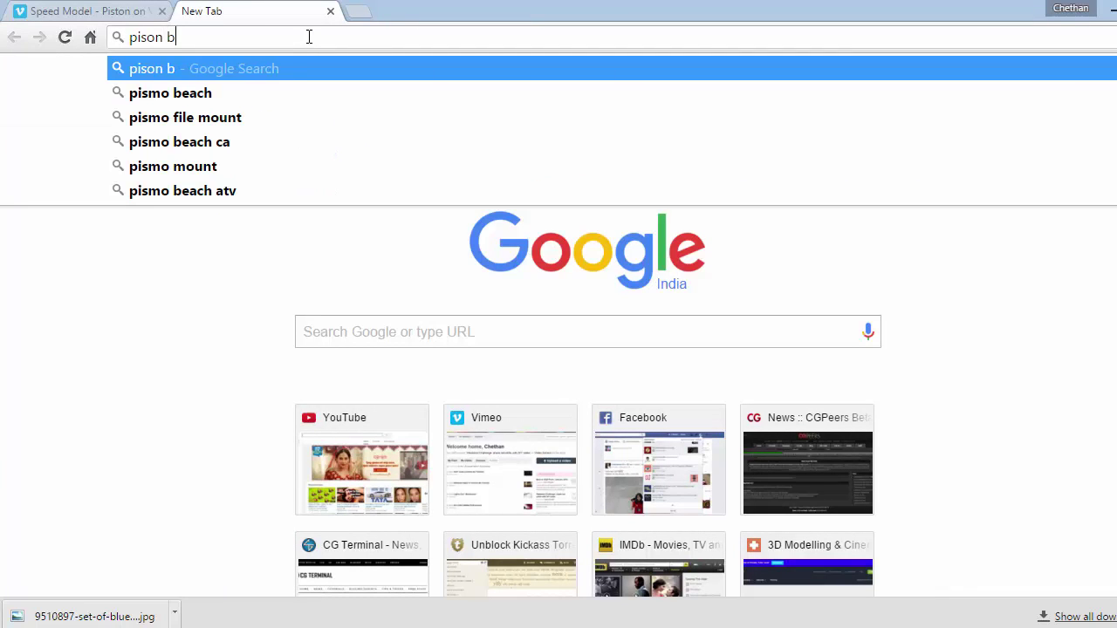
pyautogui.press('Return')
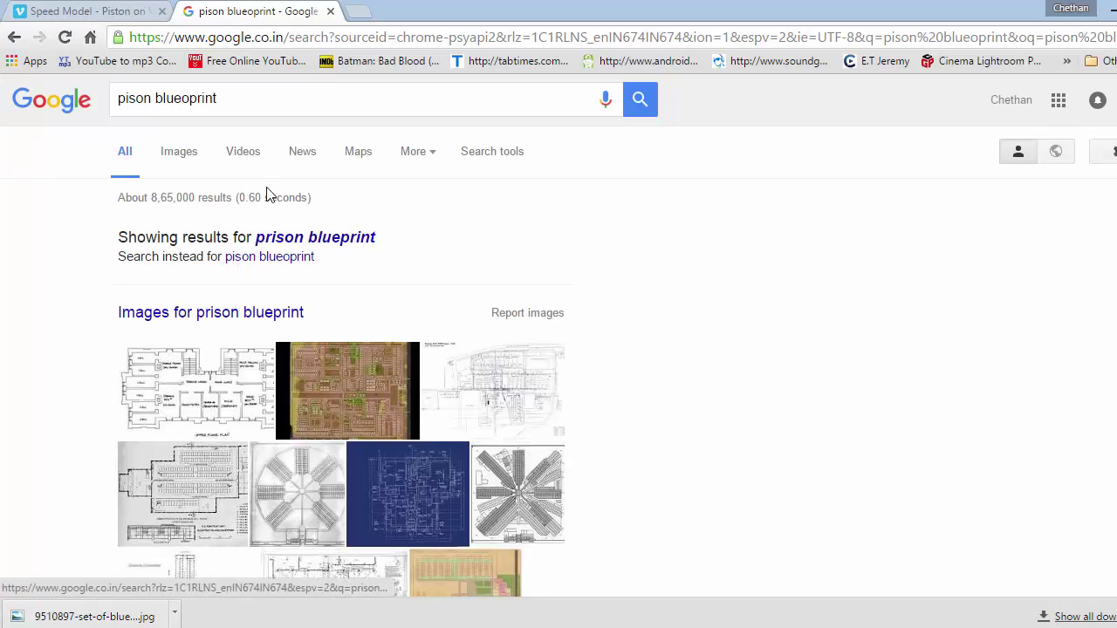
pyautogui.click(301, 239)
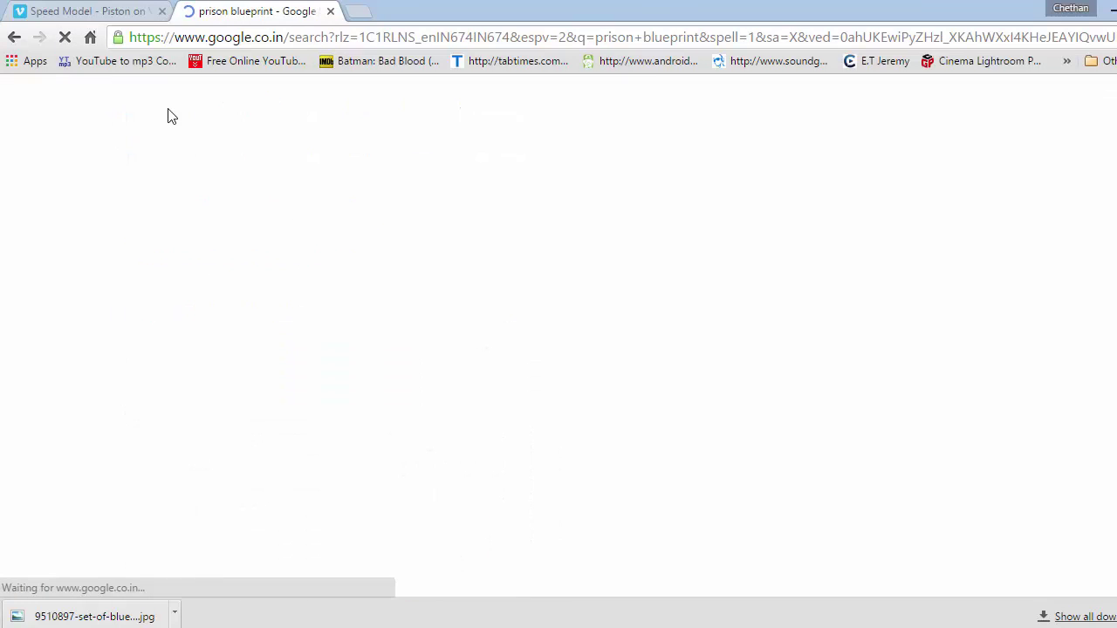
pyautogui.click(131, 98)
pyautogui.press('BackSpace')
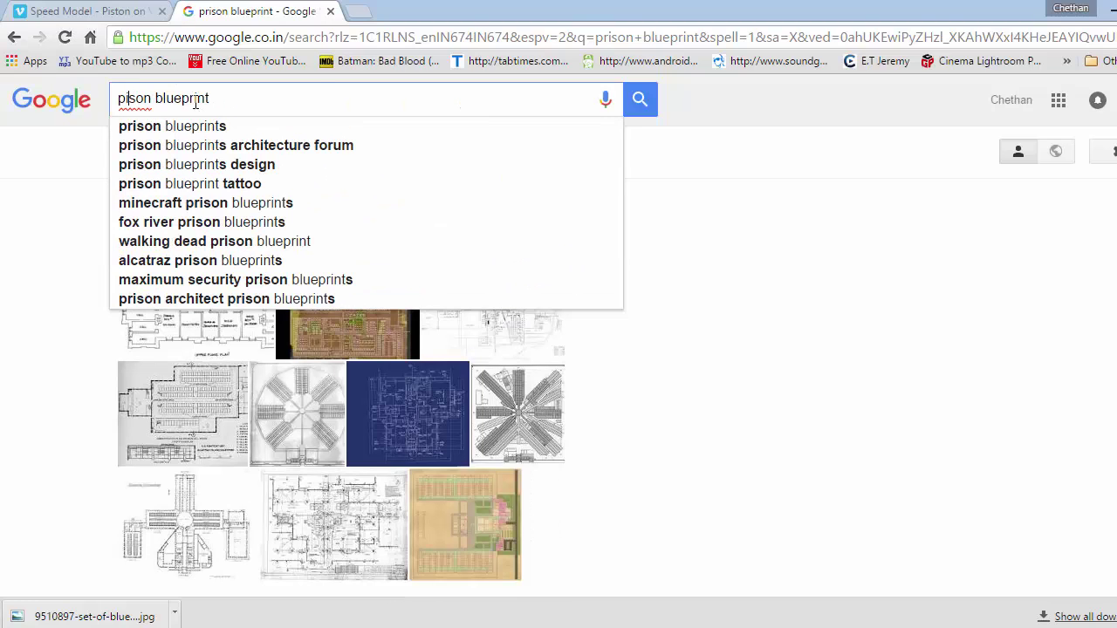
pyautogui.press('BackSpace')
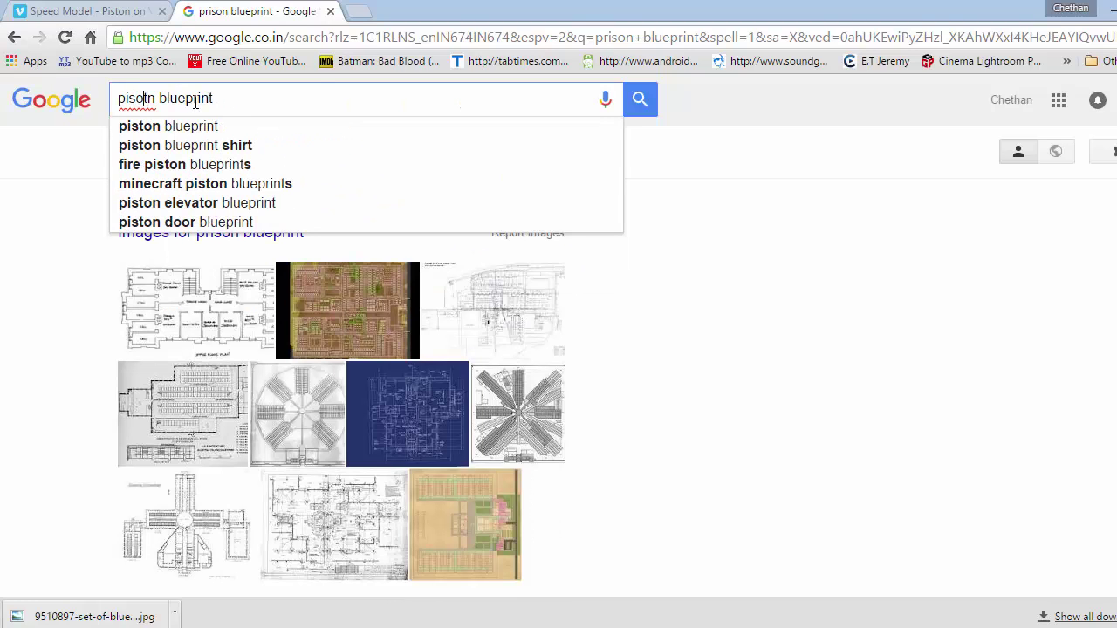
pyautogui.write('to')
pyautogui.press('Return')
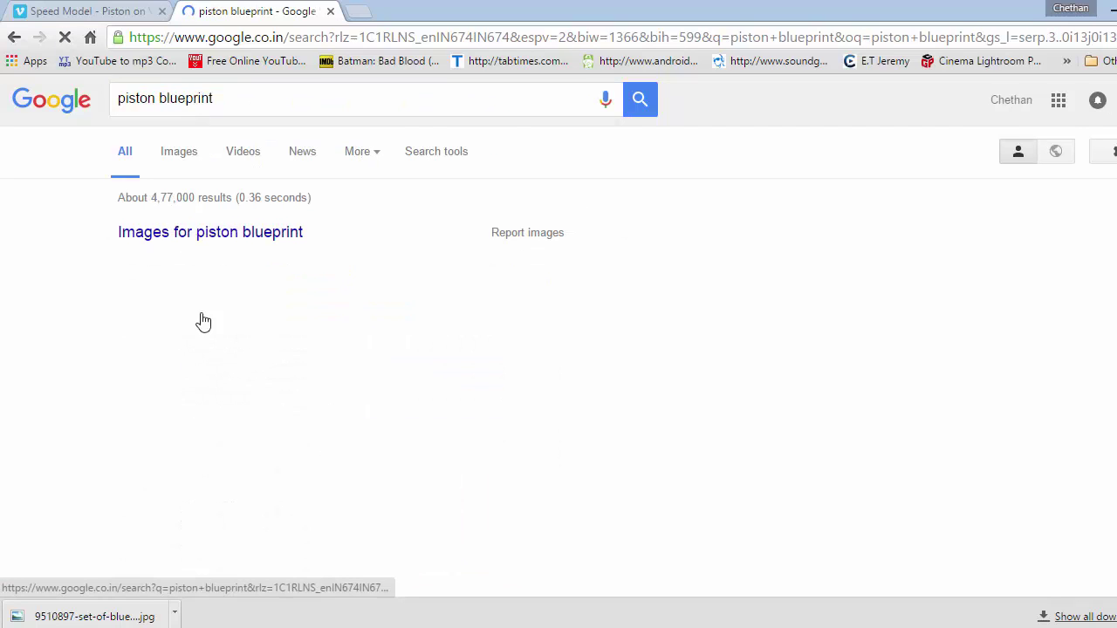
pyautogui.click(148, 322)
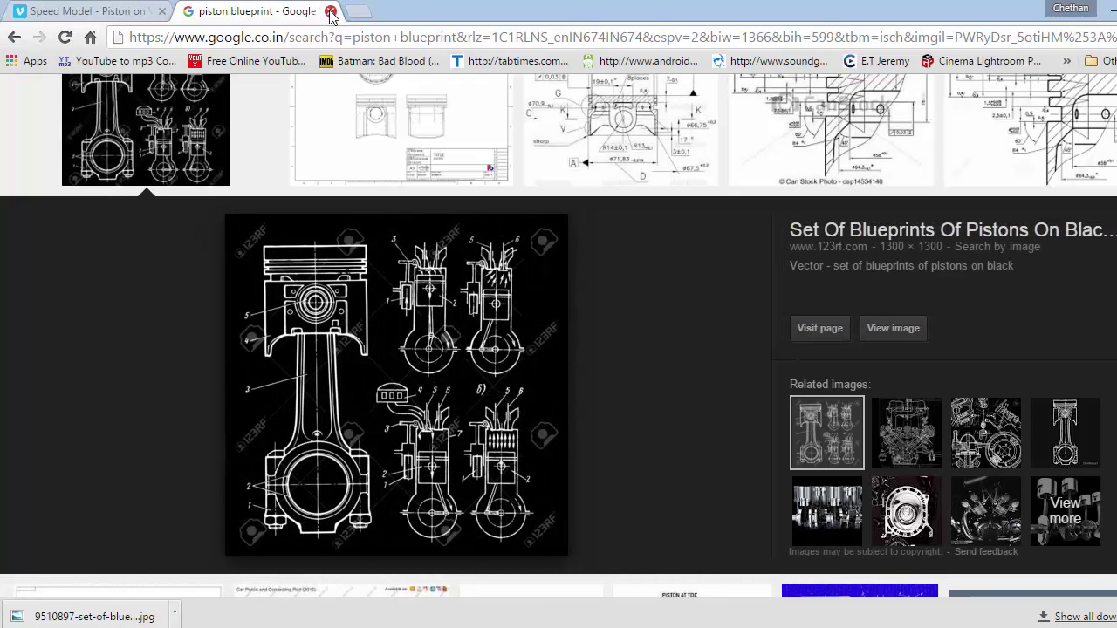
pyautogui.click(331, 12)
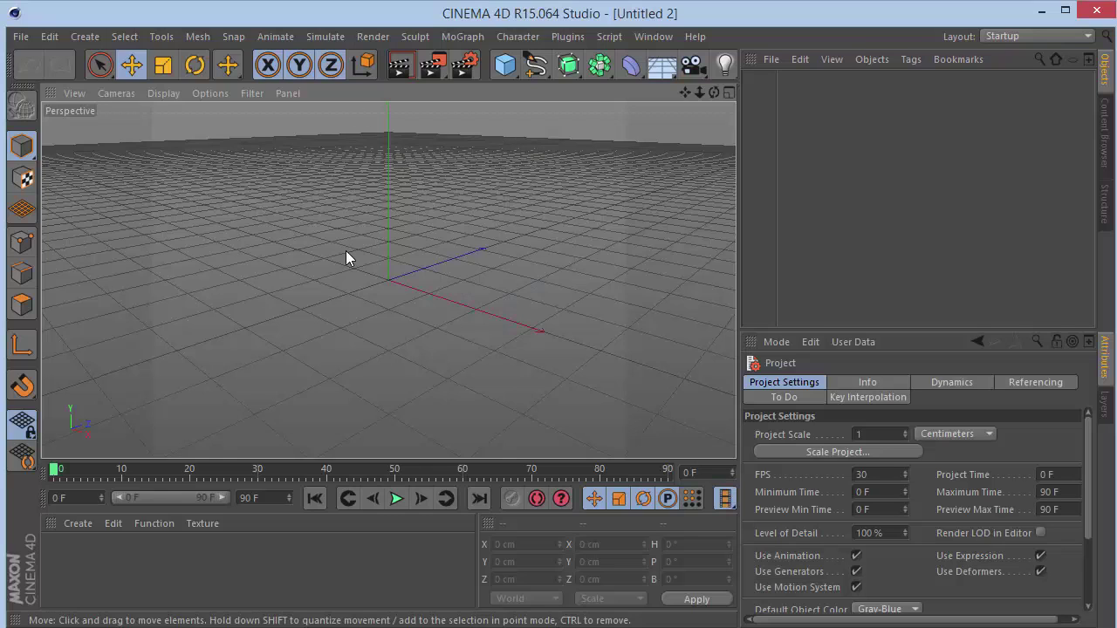
# In Cinema 4D, load the downloaded piston blueprint as the Front view's background image and set its horizontal offset to 189.
pyautogui.press('F4')
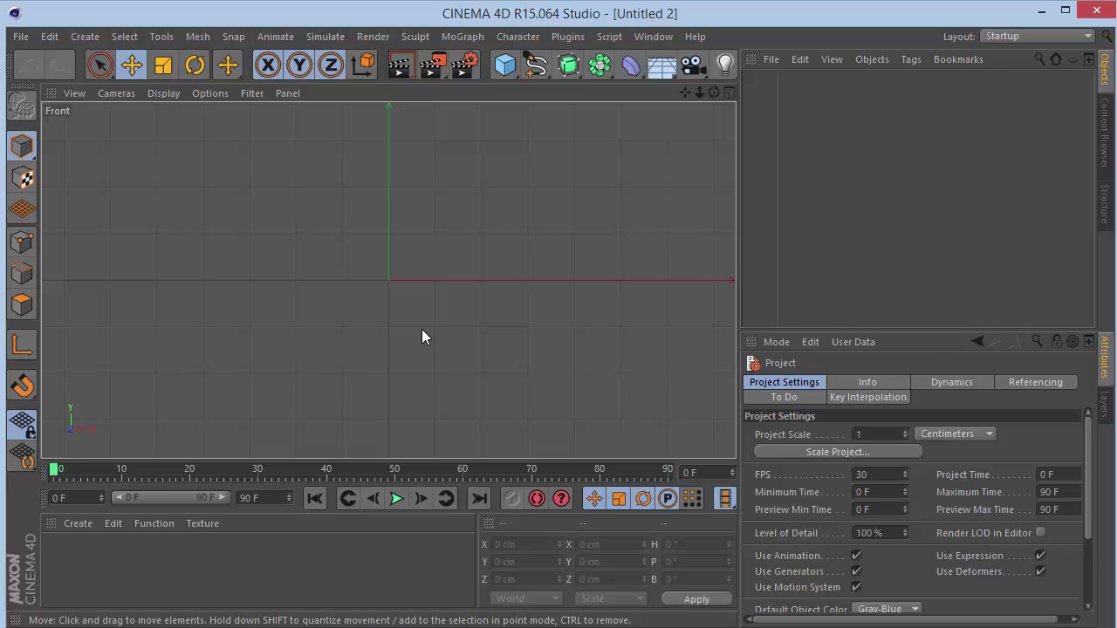
pyautogui.hotkey('shift', 'v')
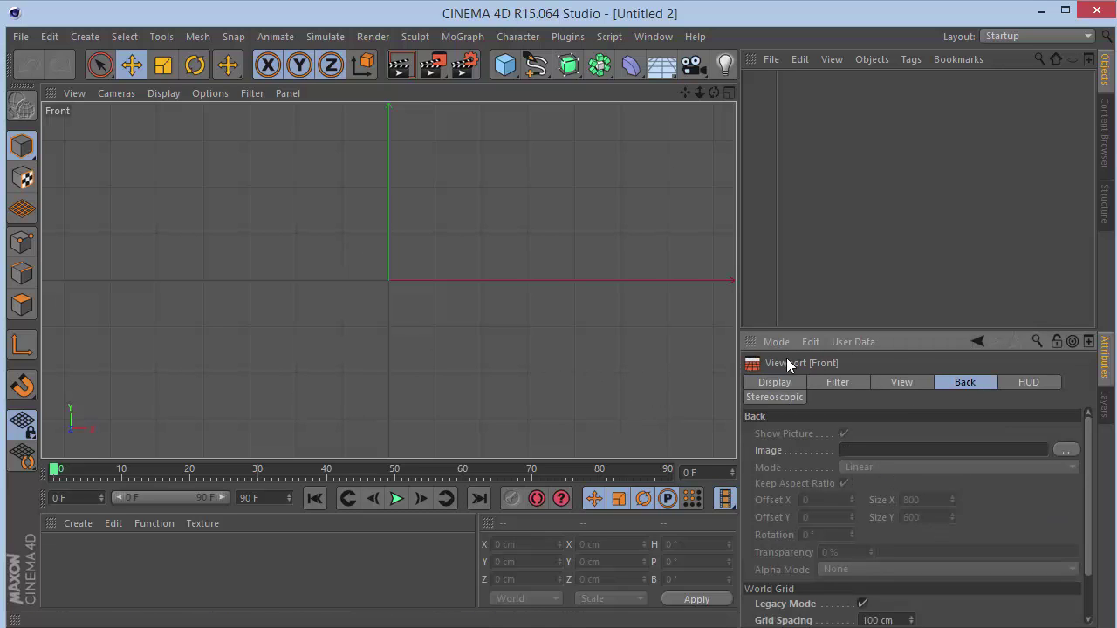
pyautogui.click(775, 382)
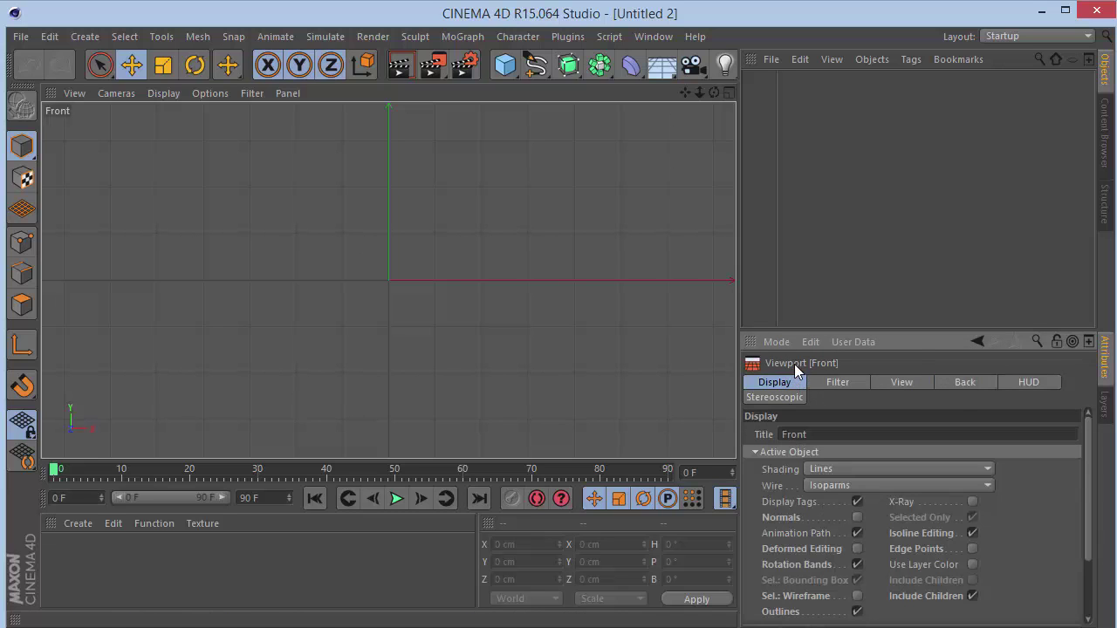
pyautogui.click(965, 382)
pyautogui.click(1061, 452)
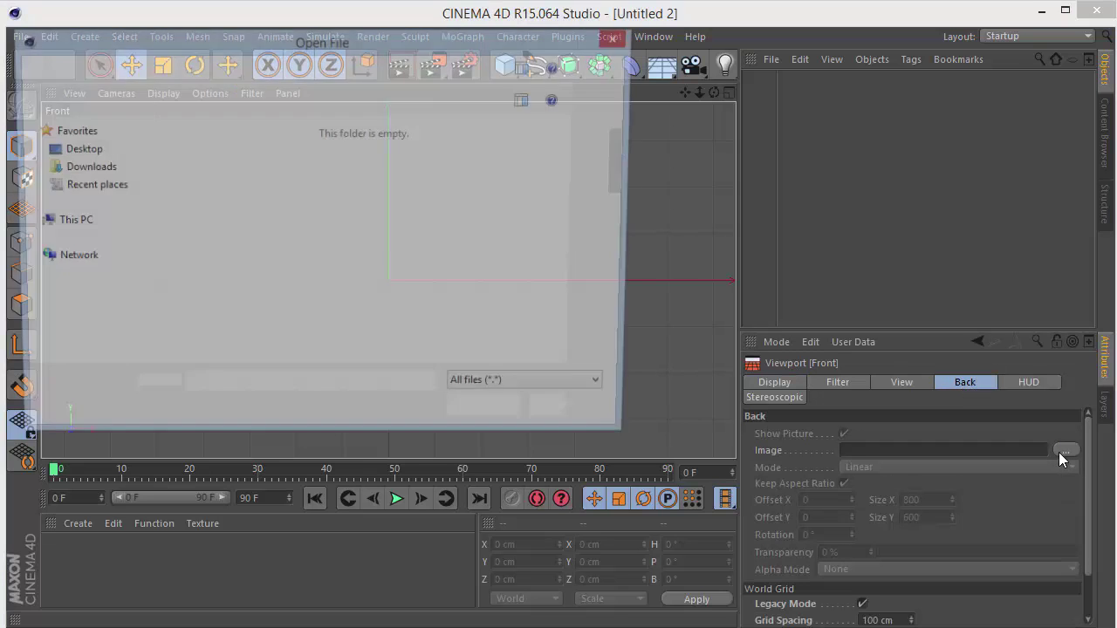
pyautogui.moveTo(622, 158); pyautogui.dragTo(622, 278)
pyautogui.doubleClick(262, 211)
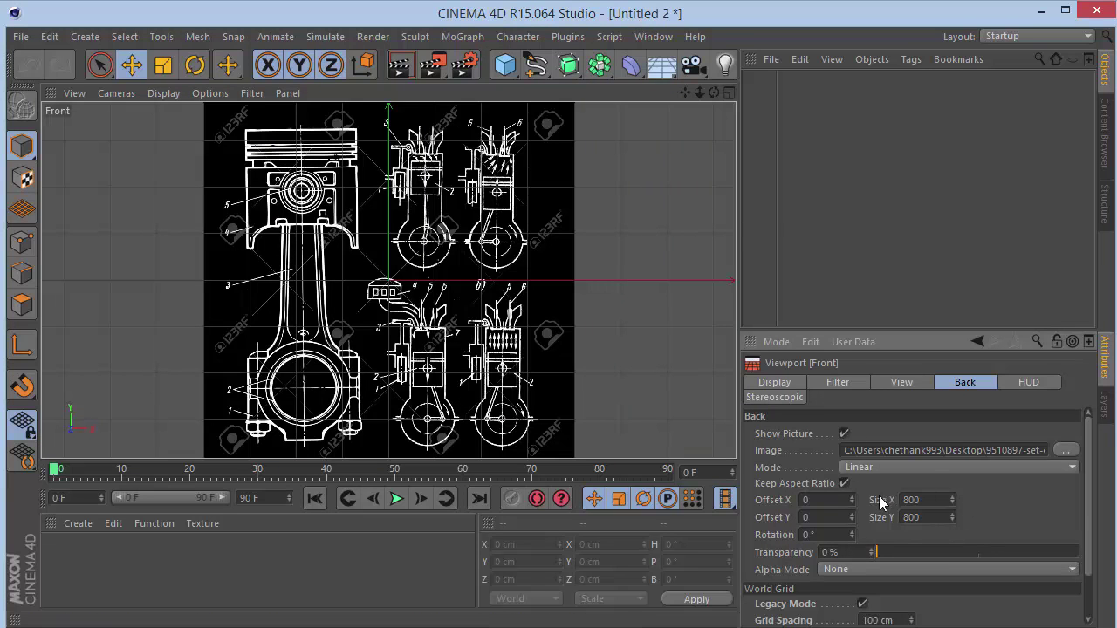
pyautogui.moveTo(851, 500); pyautogui.dragTo(939, 500)
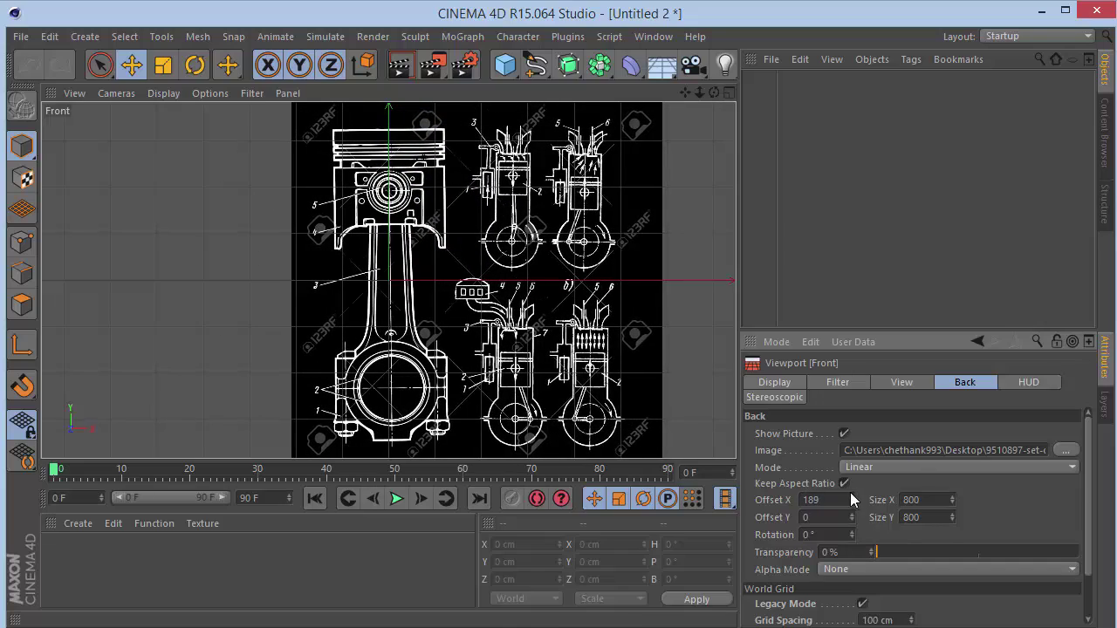
# Add a cylinder and raise it onto the piston head of the blueprint, to about Y 215 cm.
pyautogui.moveTo(686, 92); pyautogui.dragTo(615, 168)
pyautogui.scroll(5, 389, 280)
pyautogui.moveTo(507, 68); pyautogui.dragTo(825, 90)
pyautogui.moveTo(697, 96); pyautogui.dragTo(697, 93)
pyautogui.moveTo(434, 439); pyautogui.dragTo(431, 171)
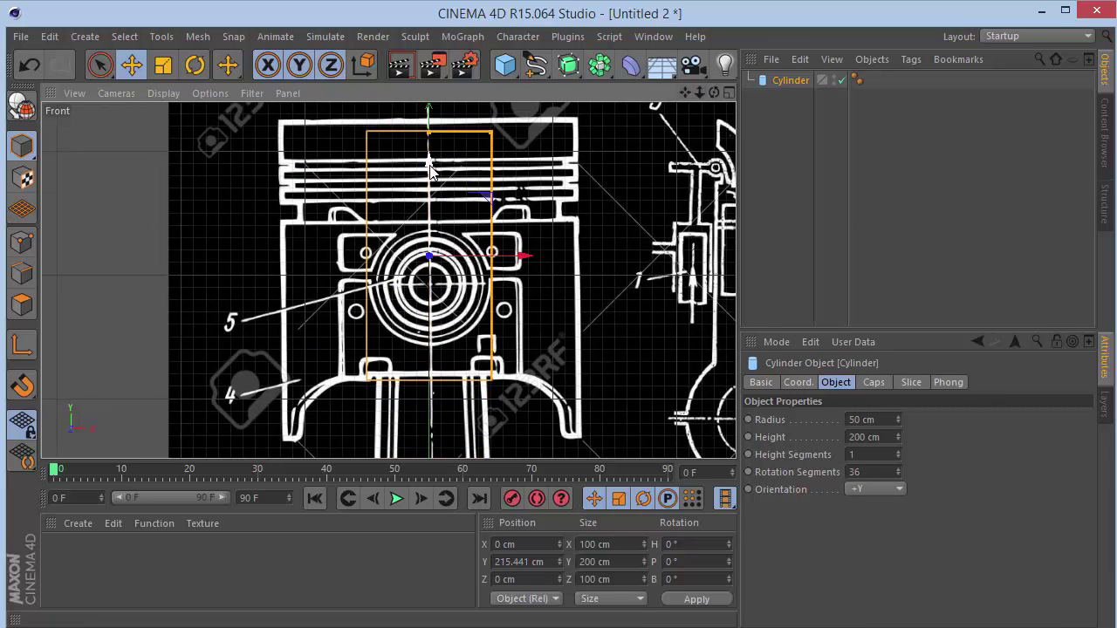
# Set the cylinder's height to 250 cm and lower it to about Y 199 cm, aligning its top with the piston's top edge.
pyautogui.click(889, 440)
pyautogui.write('2')
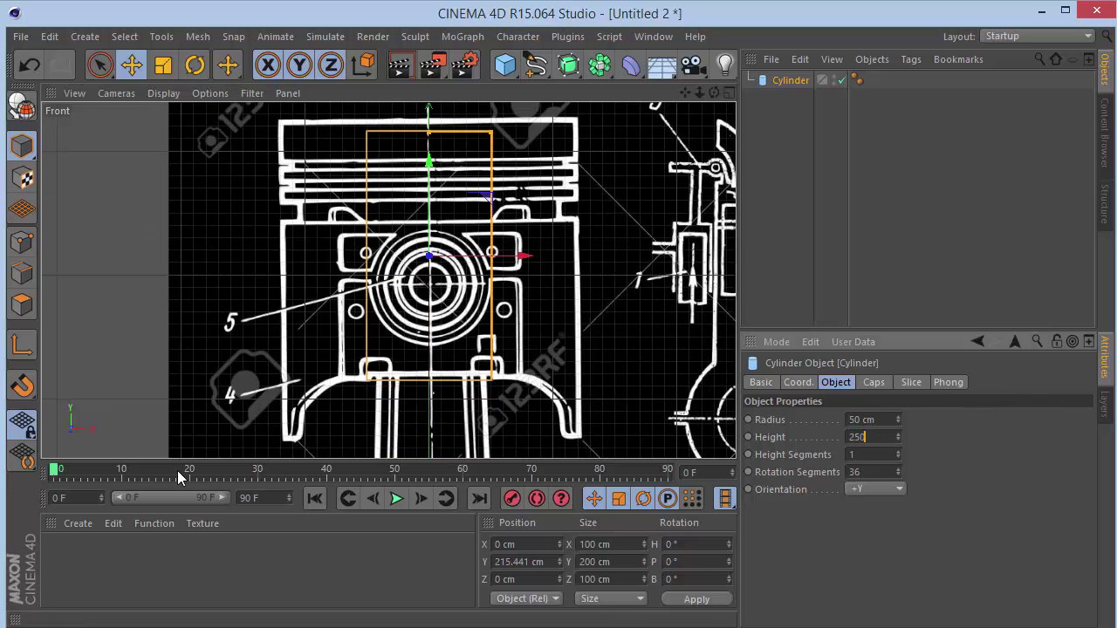
pyautogui.write('50')
pyautogui.press('Return')
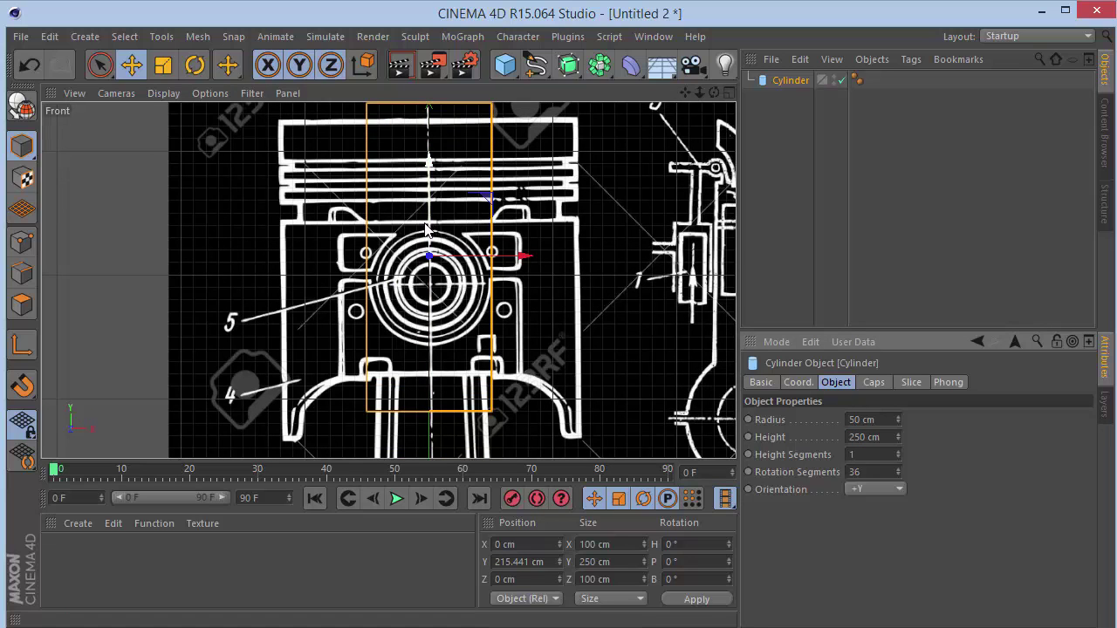
pyautogui.moveTo(432, 228); pyautogui.dragTo(435, 245)
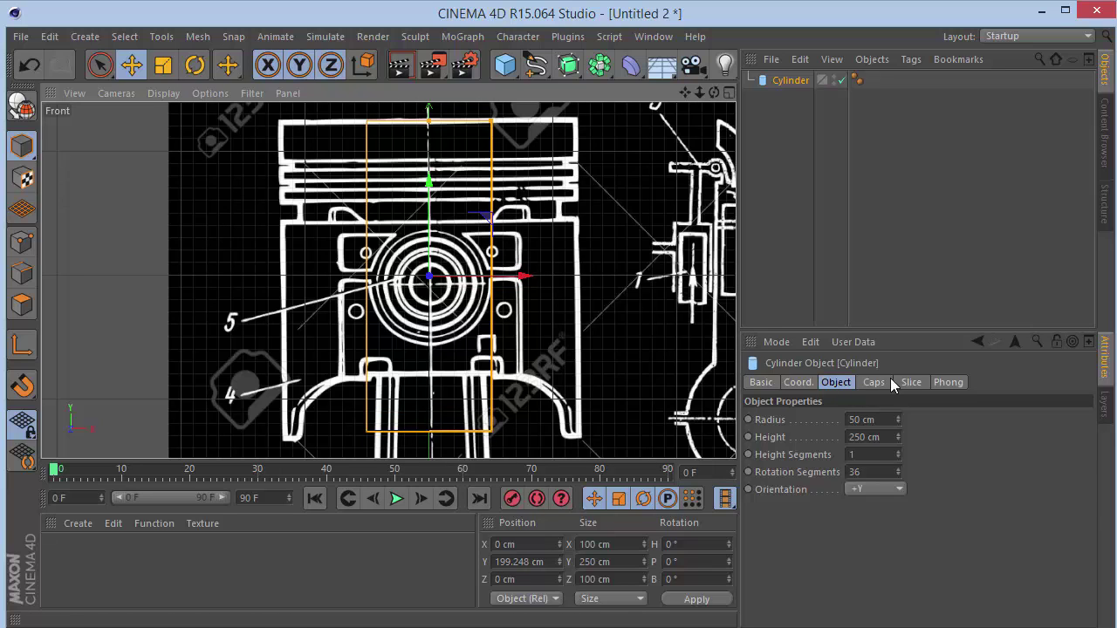
# Set the cylinder's radius to 117 cm to match the blueprint's width, and convert it to an editable polygon object.
pyautogui.moveTo(899, 426); pyautogui.dragTo(899, 397)
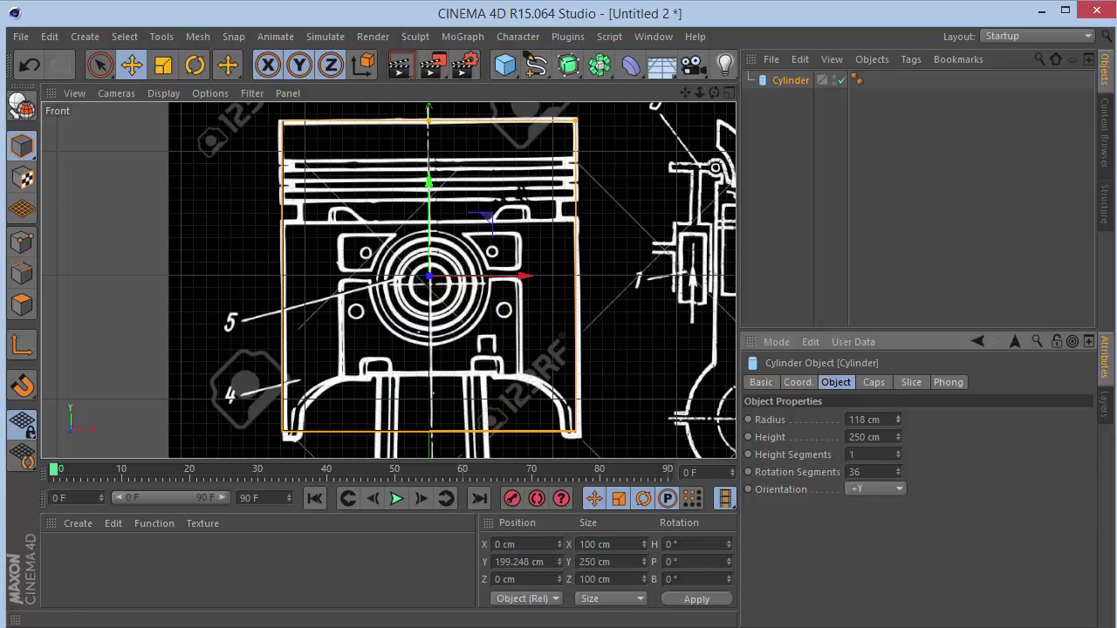
pyautogui.click(898, 424)
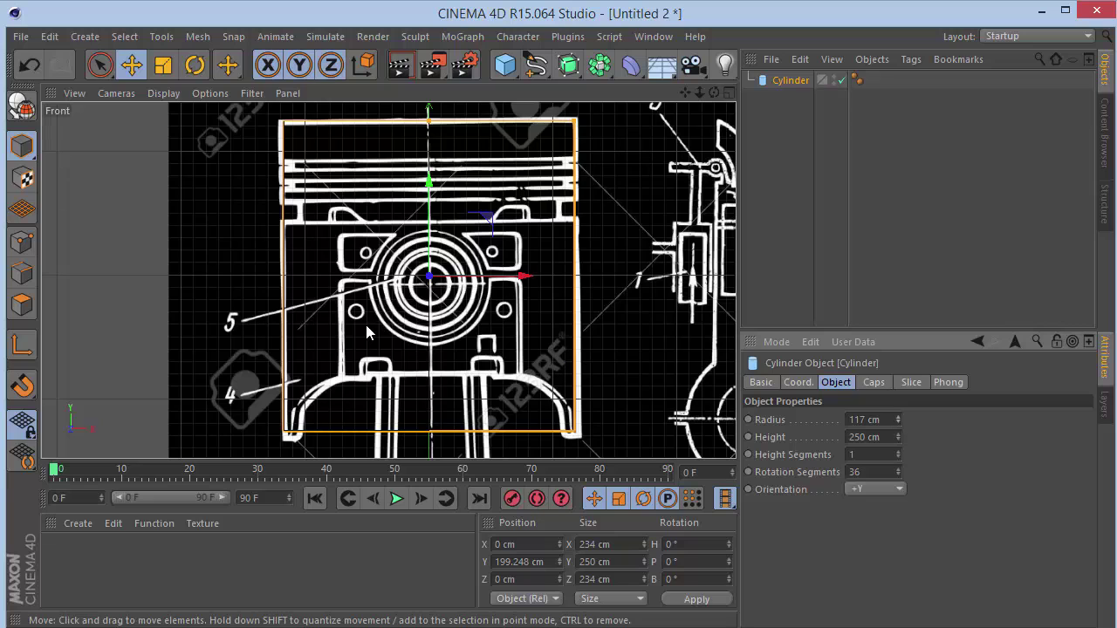
pyautogui.click(22, 104)
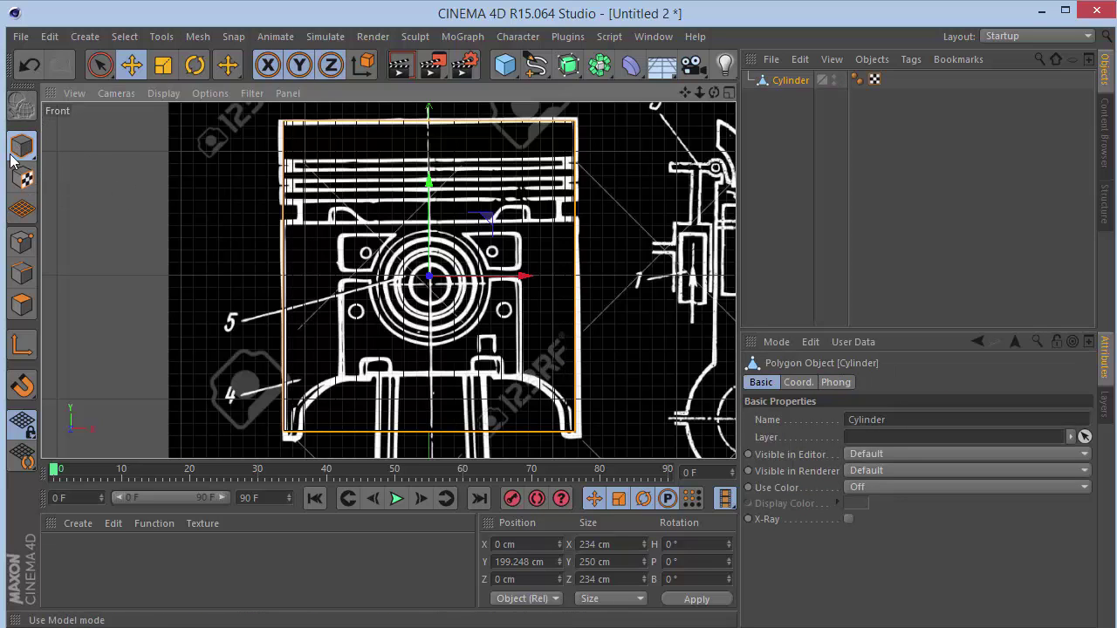
pyautogui.click(29, 246)
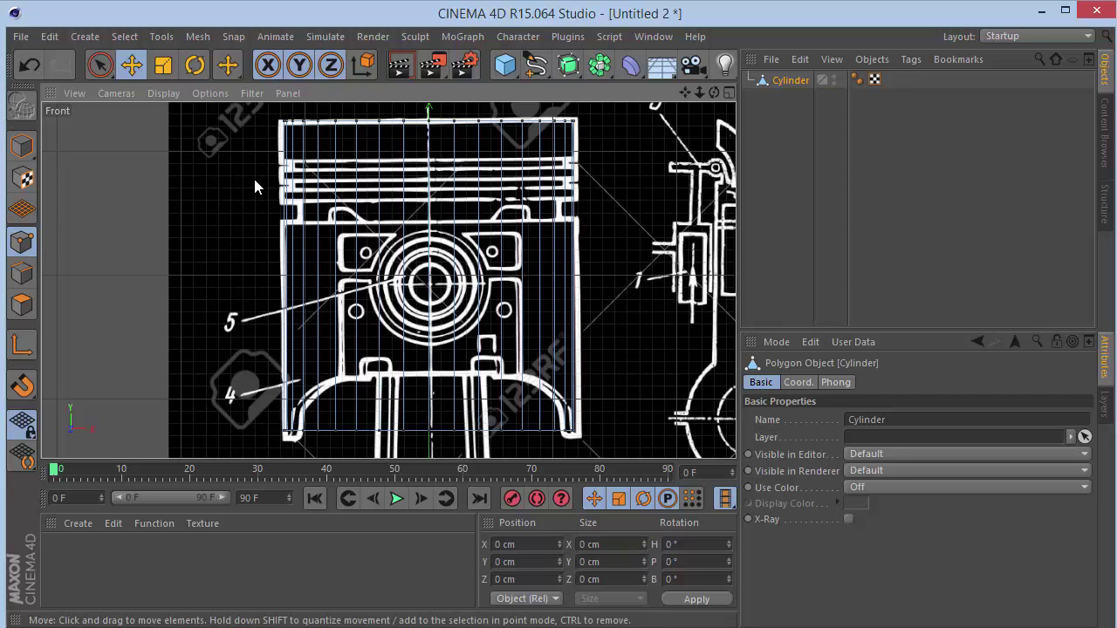
# Try raising a single polygon of the cylinder's top cap in the Perspective view, and undo the move.
pyautogui.press('F1')
pyautogui.moveTo(686, 92); pyautogui.dragTo(723, 267)
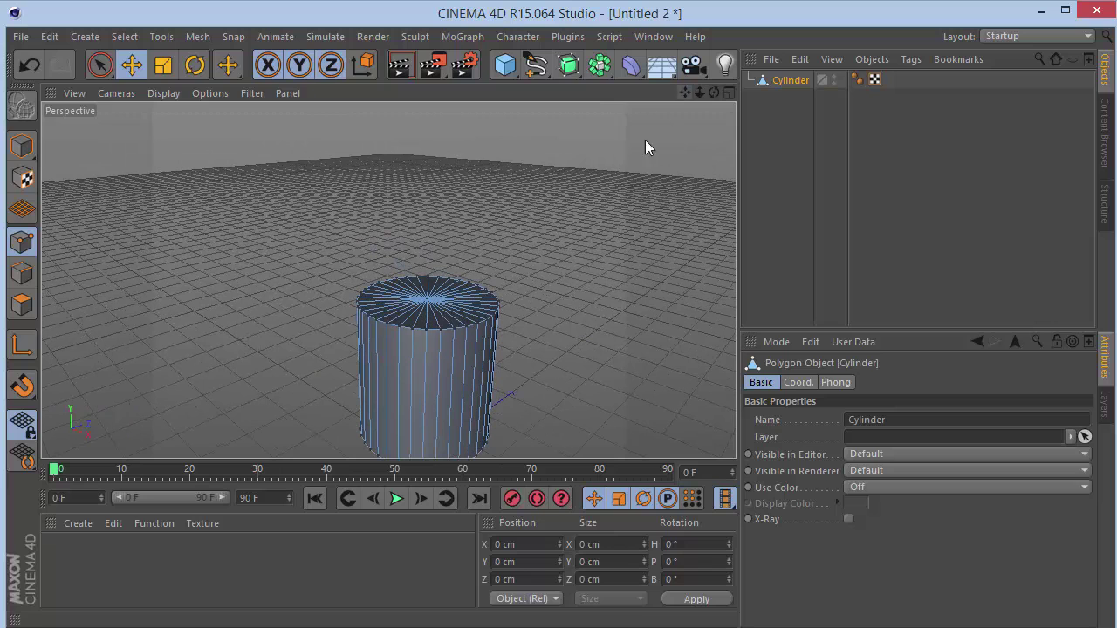
pyautogui.click(21, 304)
pyautogui.click(408, 307)
pyautogui.moveTo(404, 257); pyautogui.dragTo(399, 230)
pyautogui.scroll(5, 347, 293)
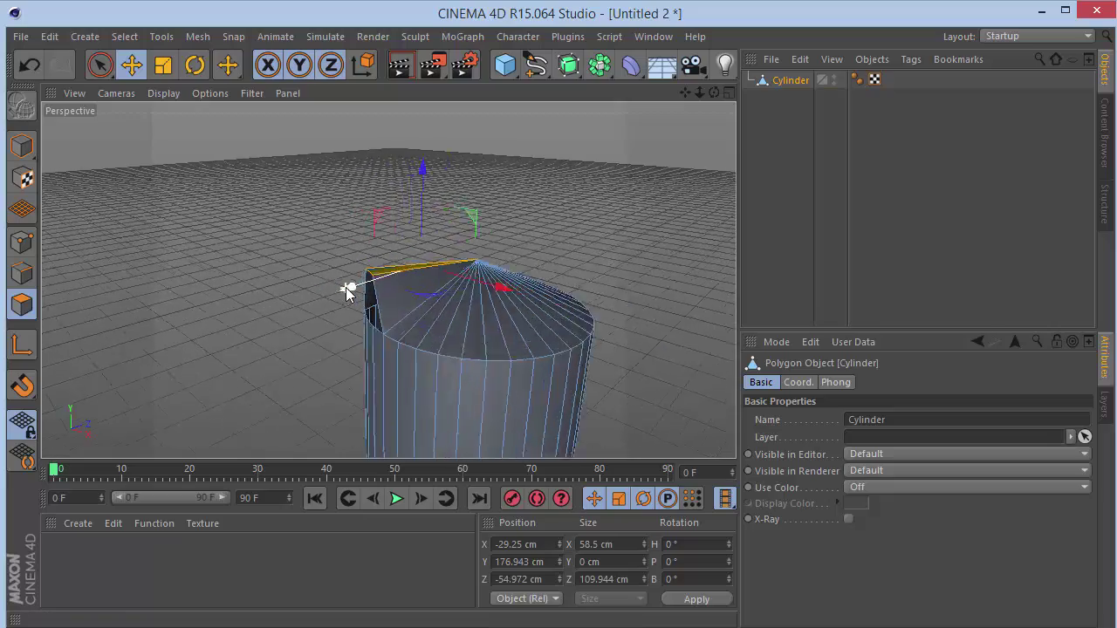
pyautogui.moveTo(714, 93); pyautogui.dragTo(475, 187)
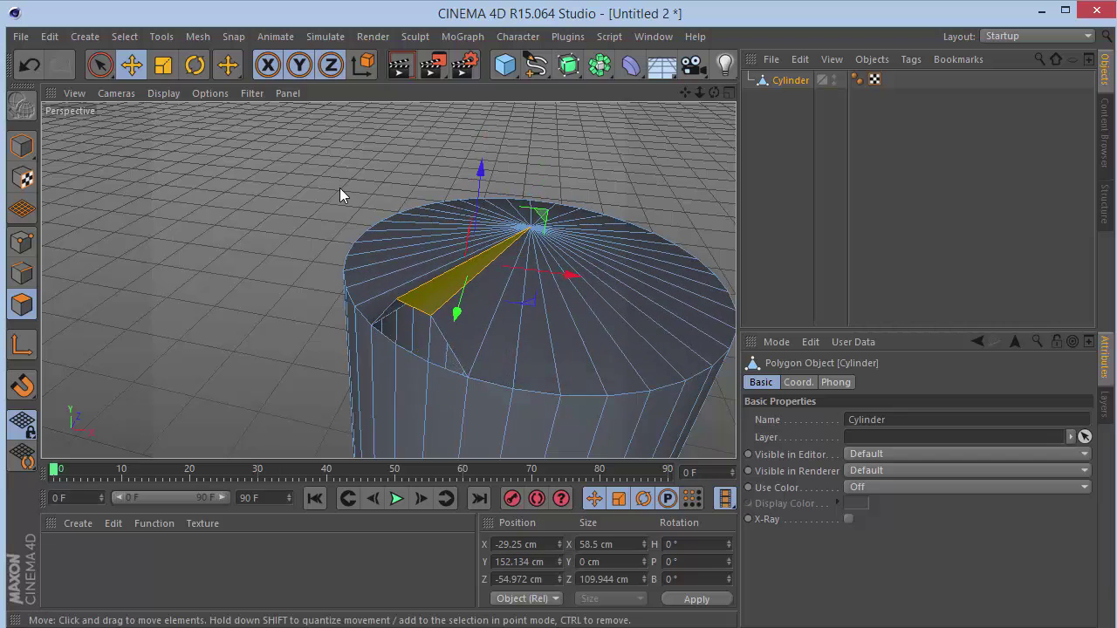
pyautogui.click(22, 242)
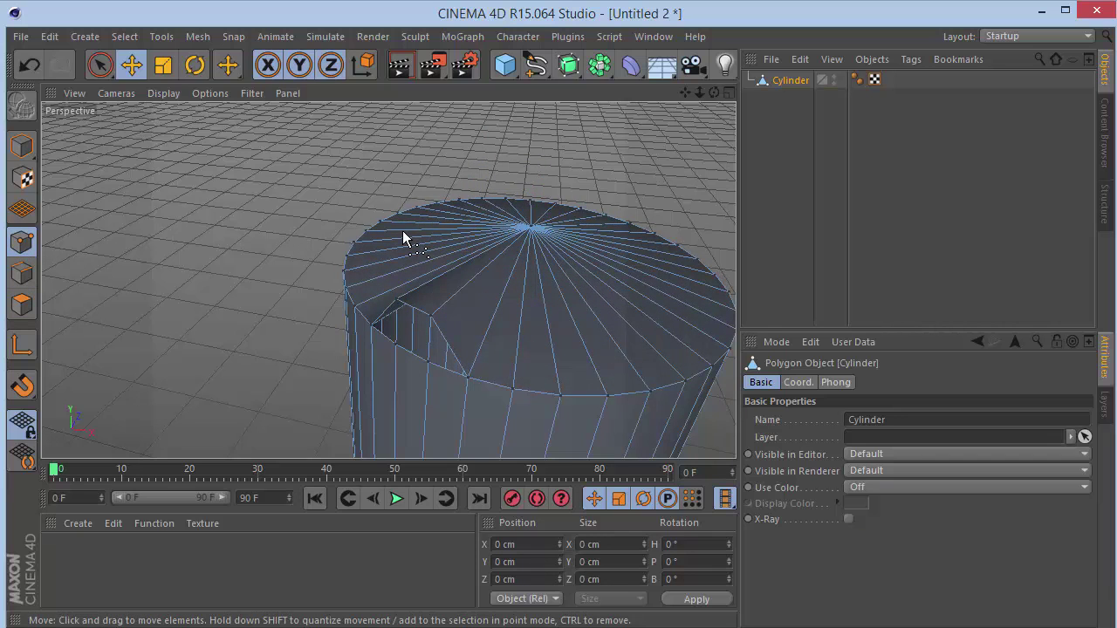
pyautogui.hotkey('ctrl', 'z')
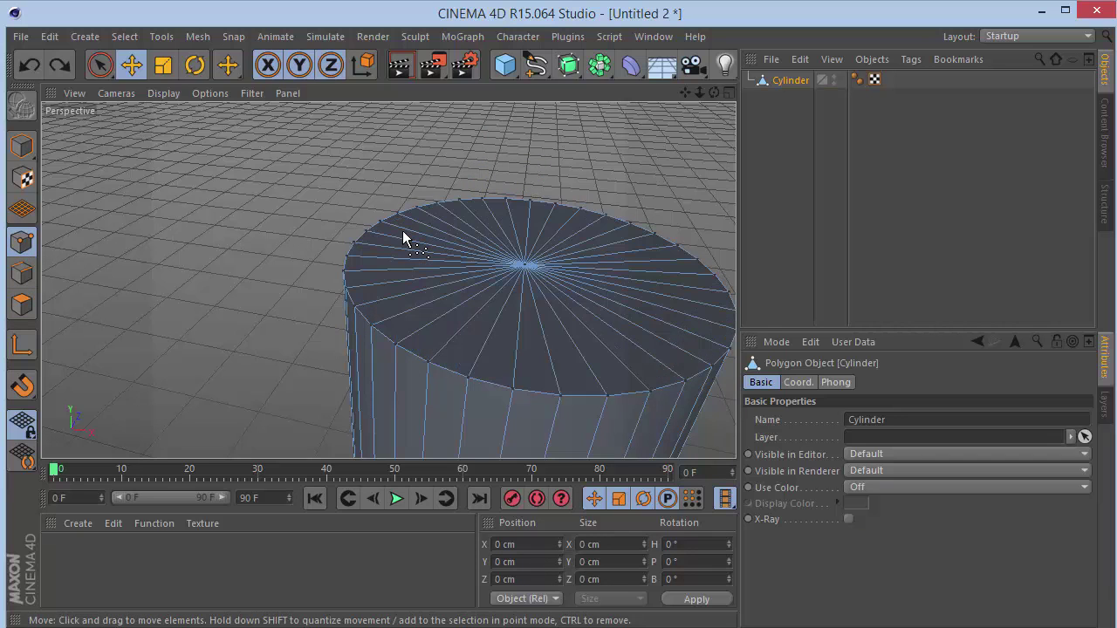
# Select all points of the cylinder and run Optimize to weld the caps to the side wall.
pyautogui.hotkey('ctrl', 'a')
pyautogui.rightClick(271, 203)
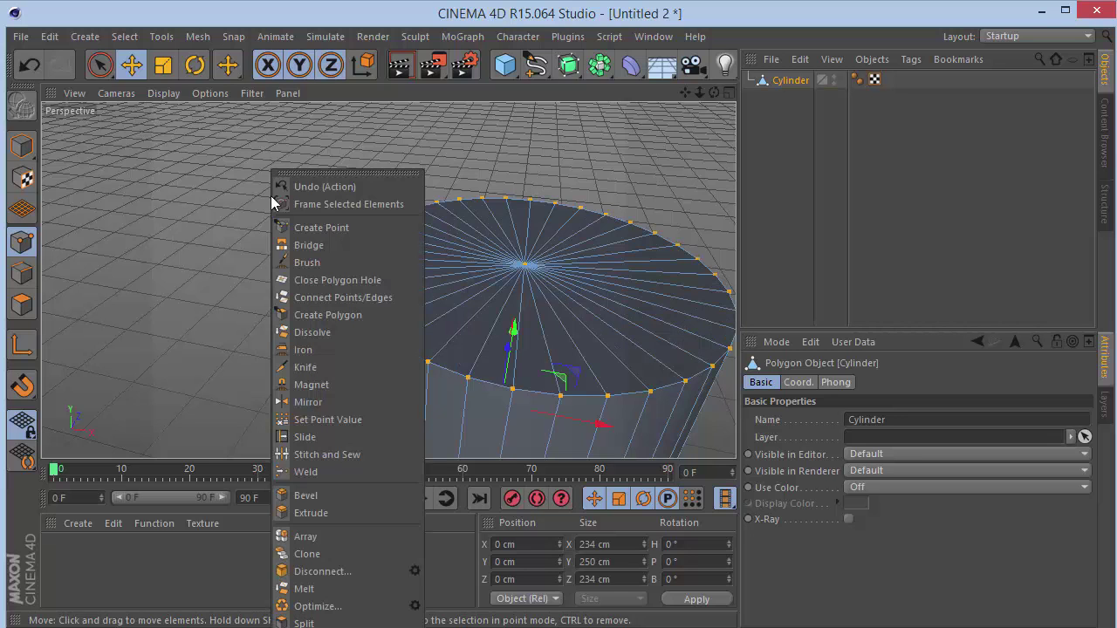
pyautogui.click(334, 606)
# Test the welded top cap by moving its selected polygon, undo the move, and return to the Front view.
pyautogui.click(22, 305)
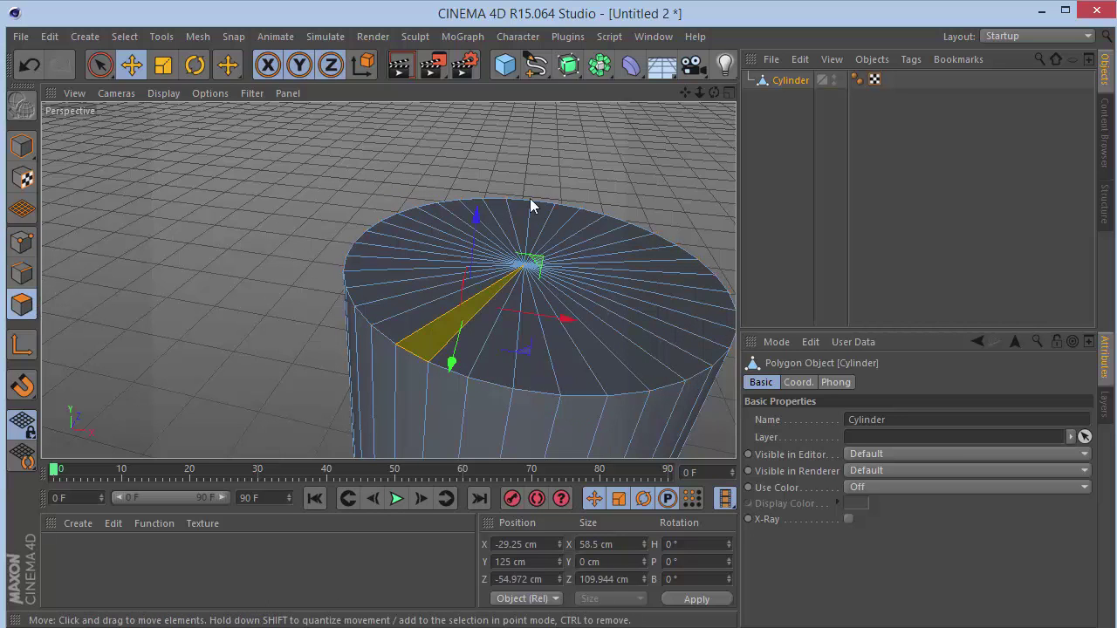
pyautogui.moveTo(475, 218); pyautogui.dragTo(452, 272)
pyautogui.hotkey('ctrl', 'z')
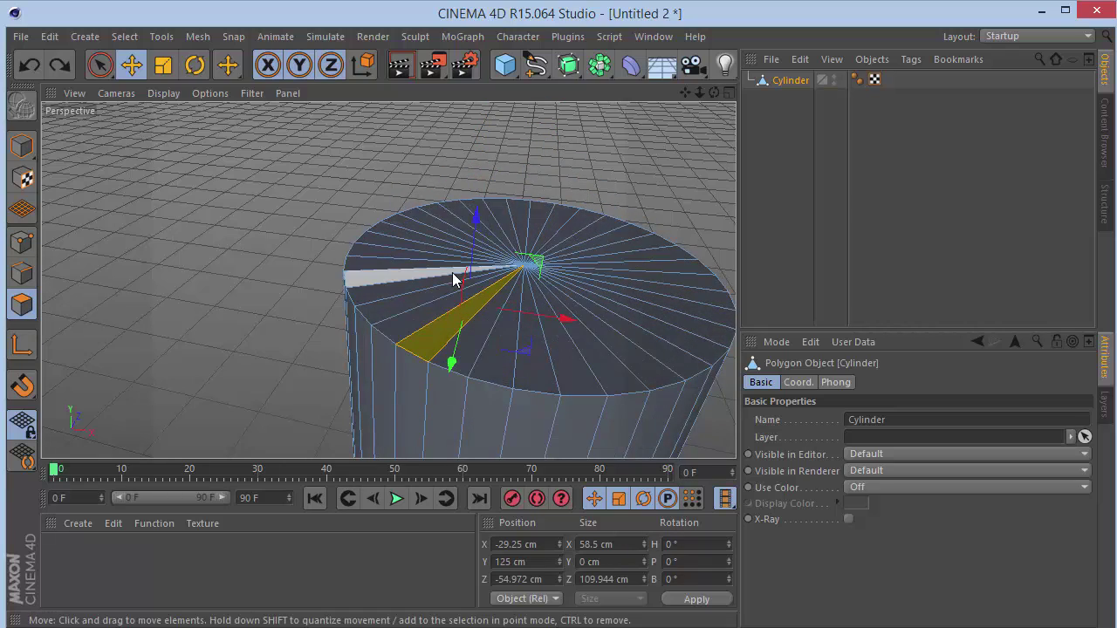
pyautogui.press('F4')
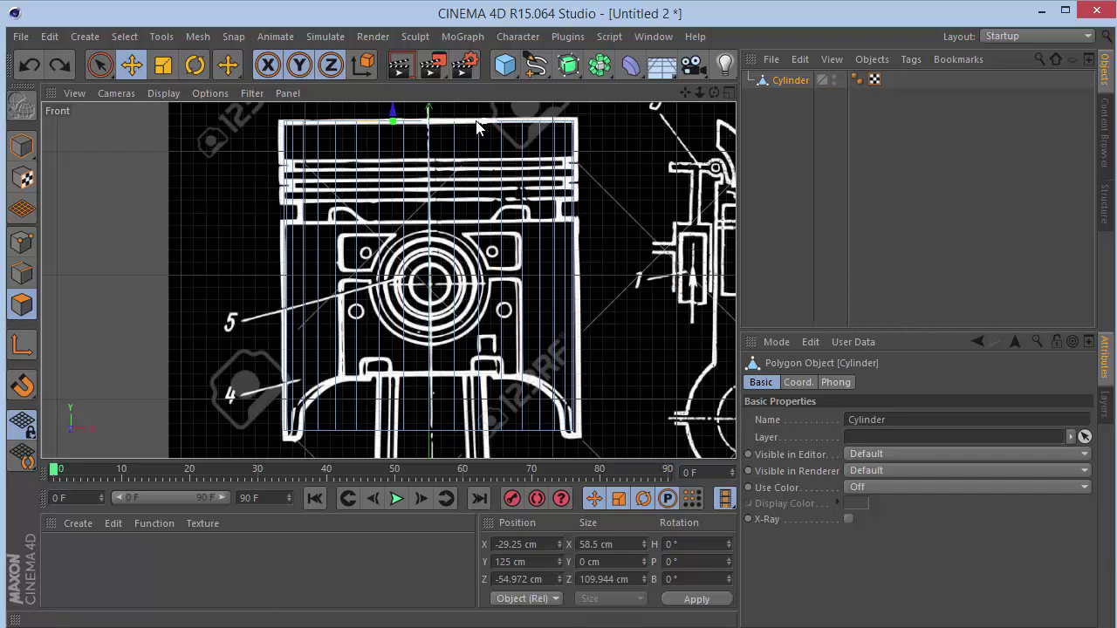
# Using Knife in Loop mode, cut two horizontal loops around the cylinder along the edges of the blueprint's uppermost ring groove.
pyautogui.click(22, 241)
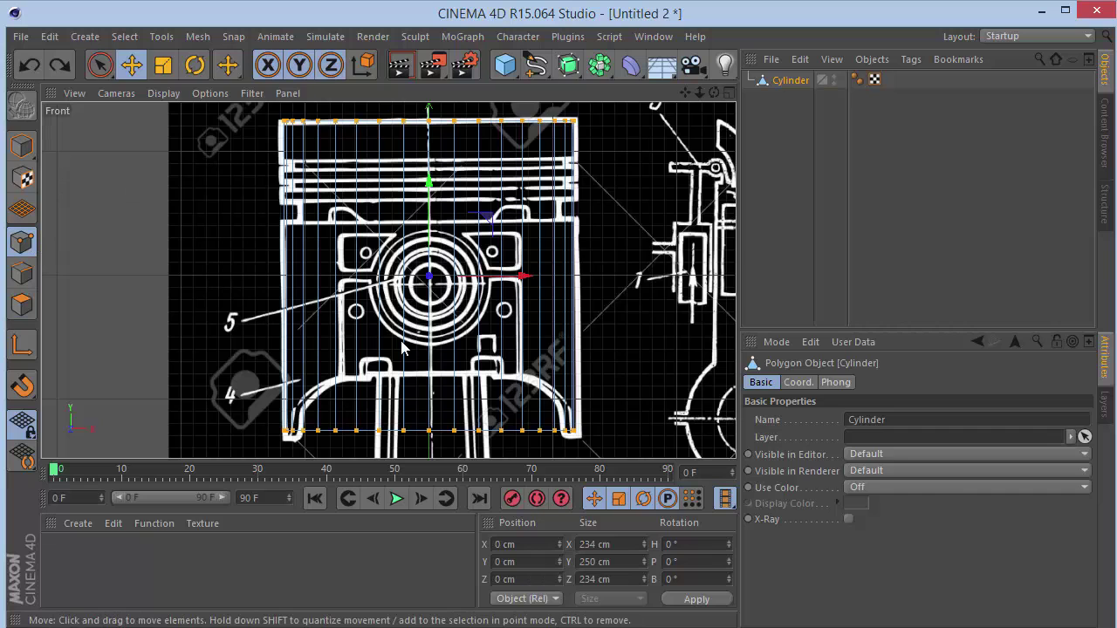
pyautogui.press('k')
pyautogui.rightClick(655, 199)
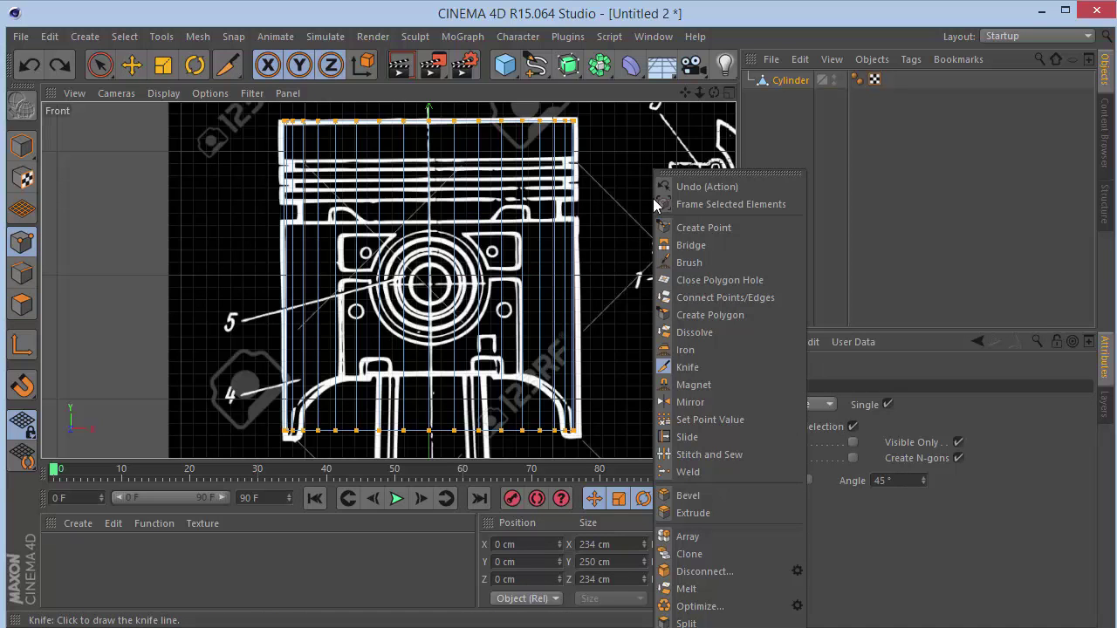
pyautogui.click(688, 367)
pyautogui.click(812, 405)
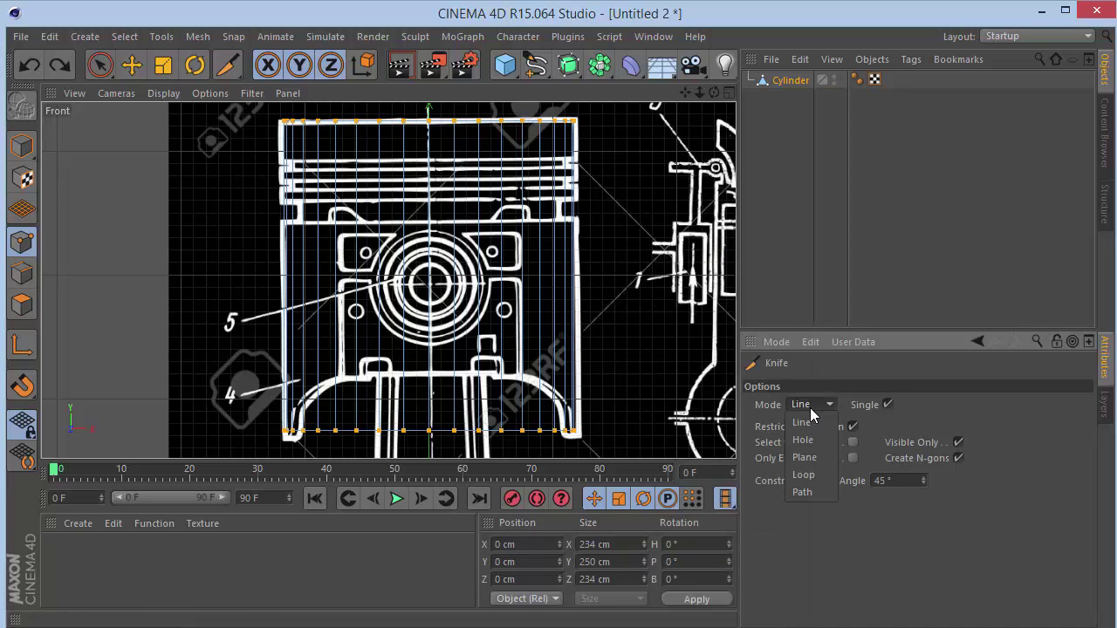
pyautogui.click(803, 475)
pyautogui.scroll(8, 602, 197)
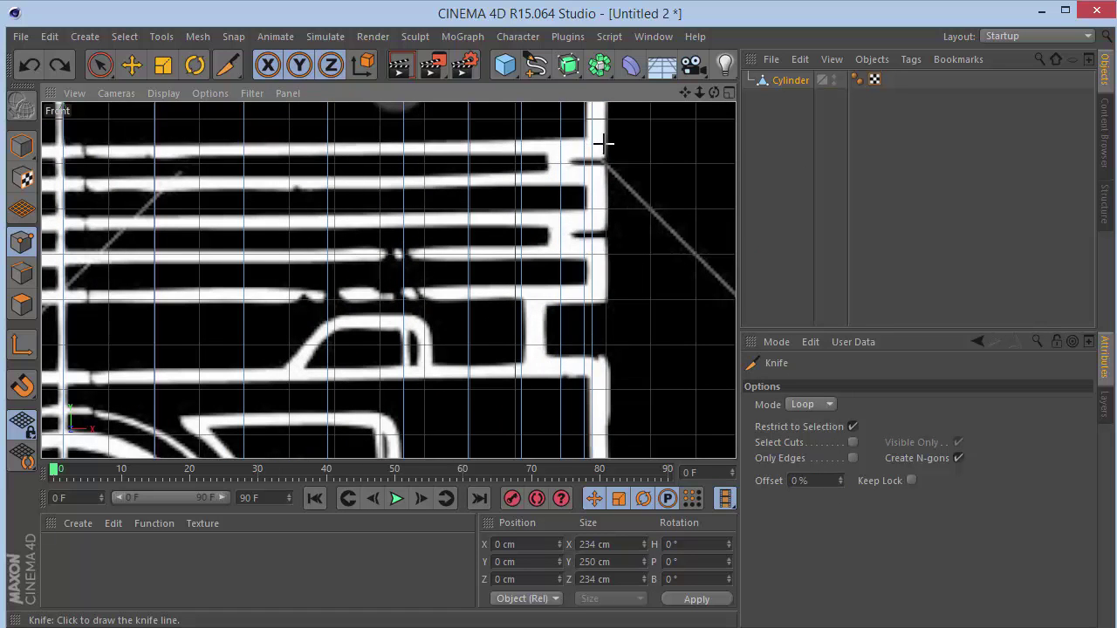
pyautogui.click(587, 150)
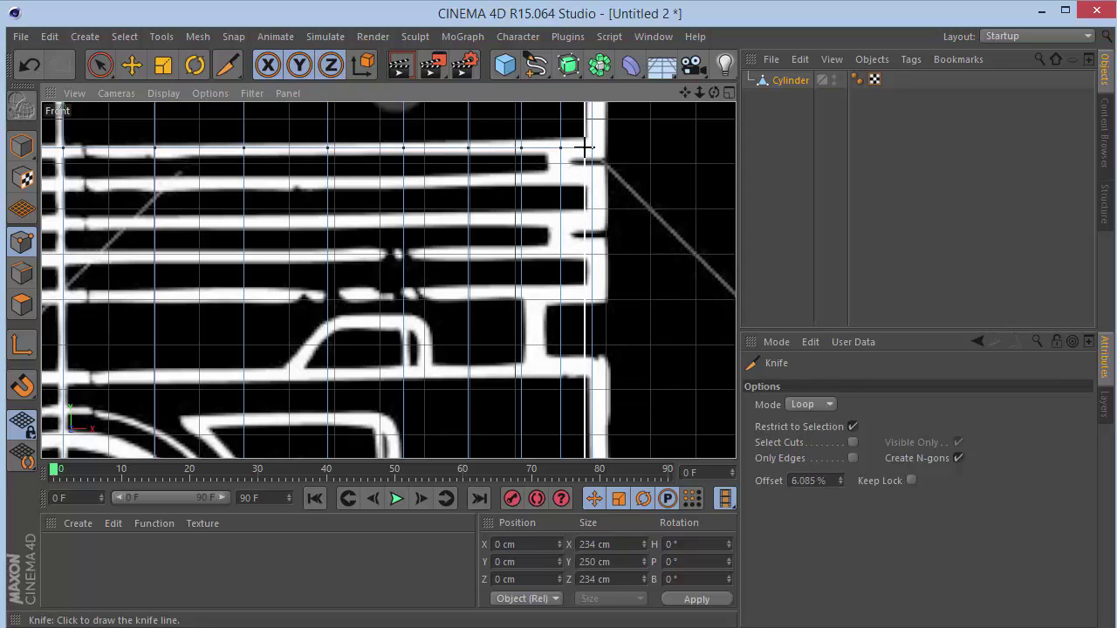
pyautogui.click(587, 177)
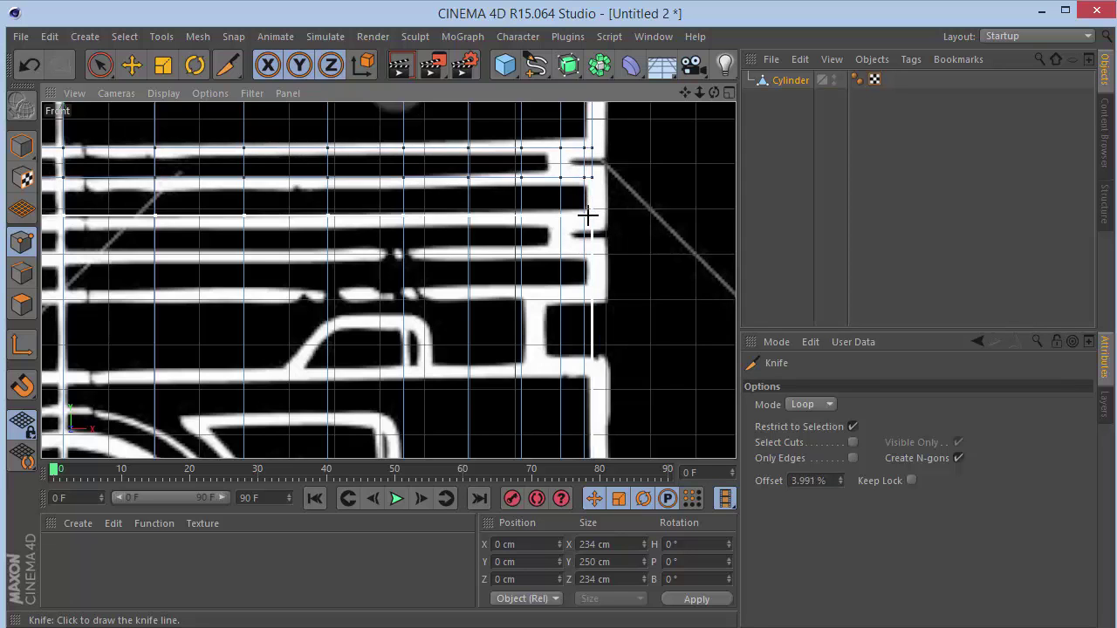
# Cut four more horizontal loops around the cylinder, at the edges of the second ring groove and the taller recess below it.
pyautogui.click(587, 215)
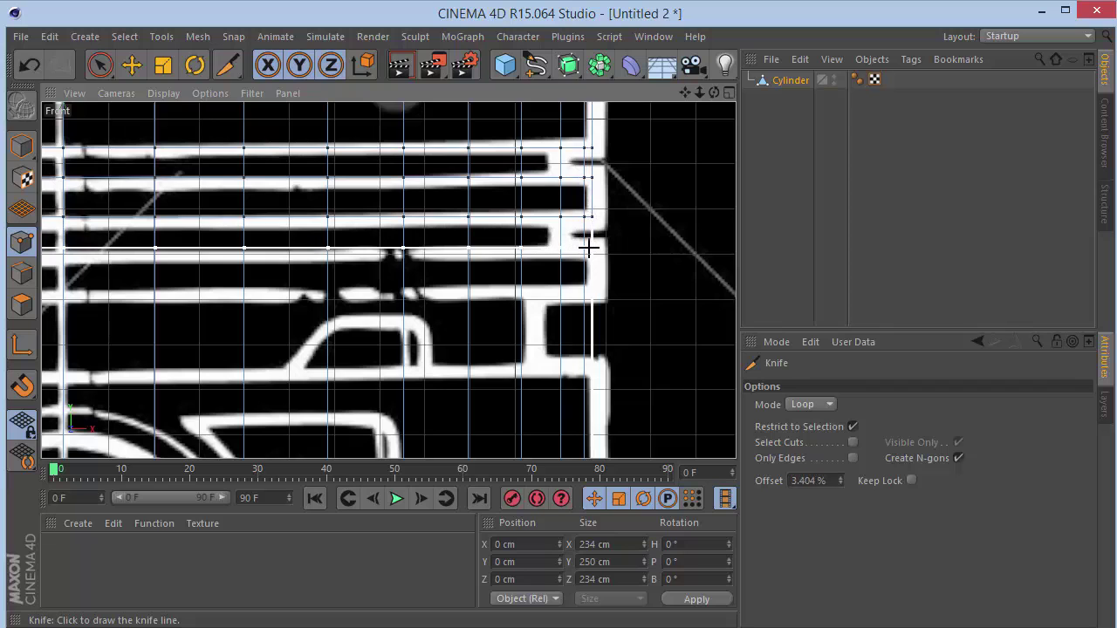
pyautogui.click(588, 251)
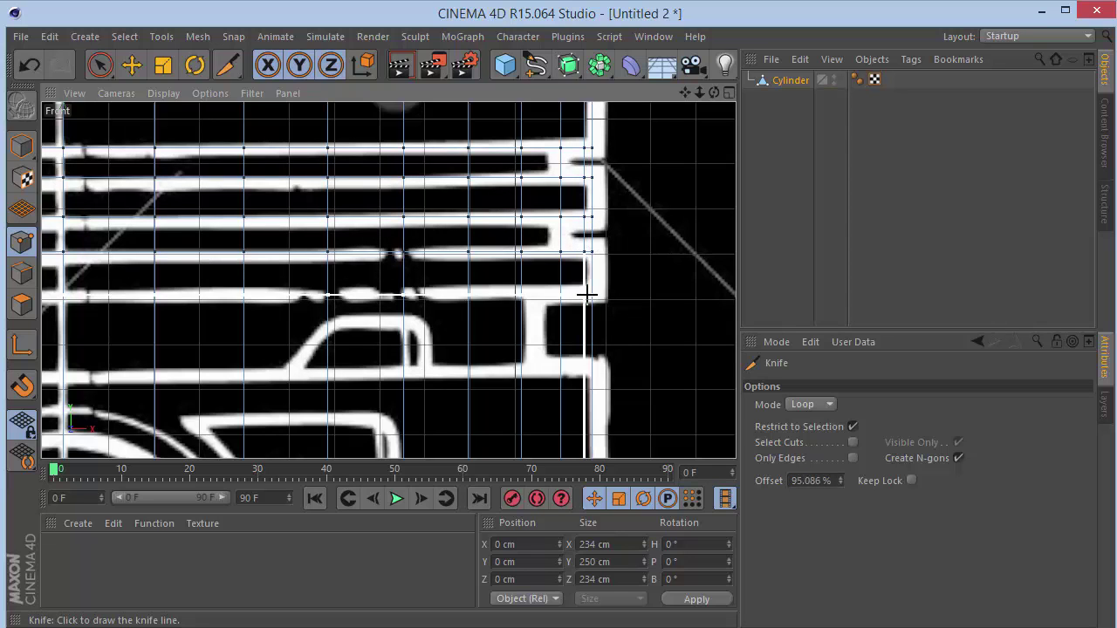
pyautogui.click(587, 295)
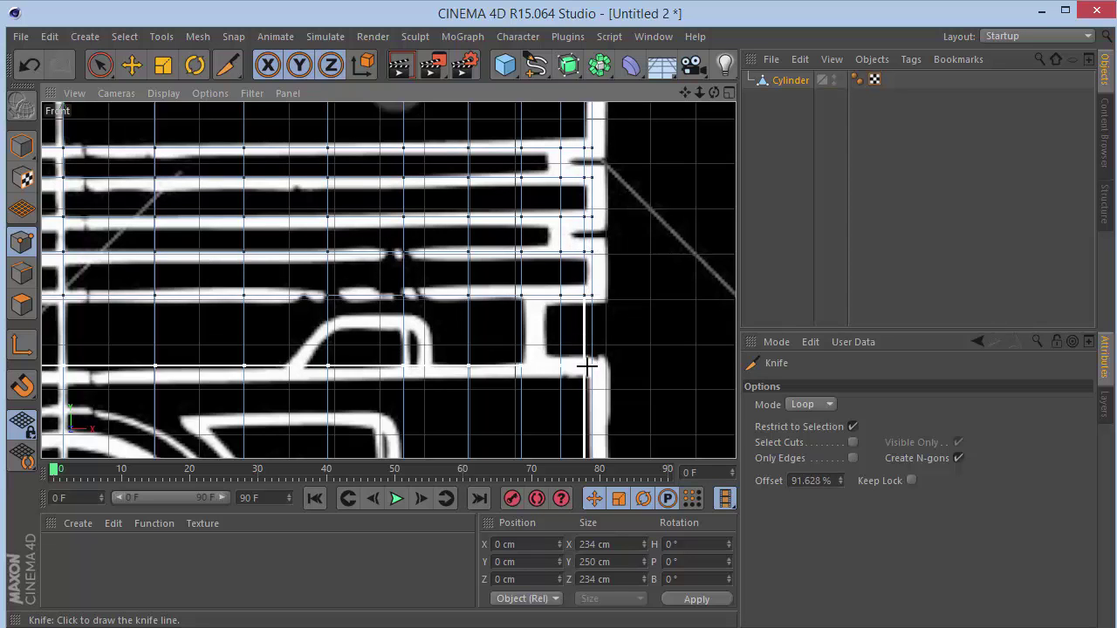
pyautogui.click(589, 367)
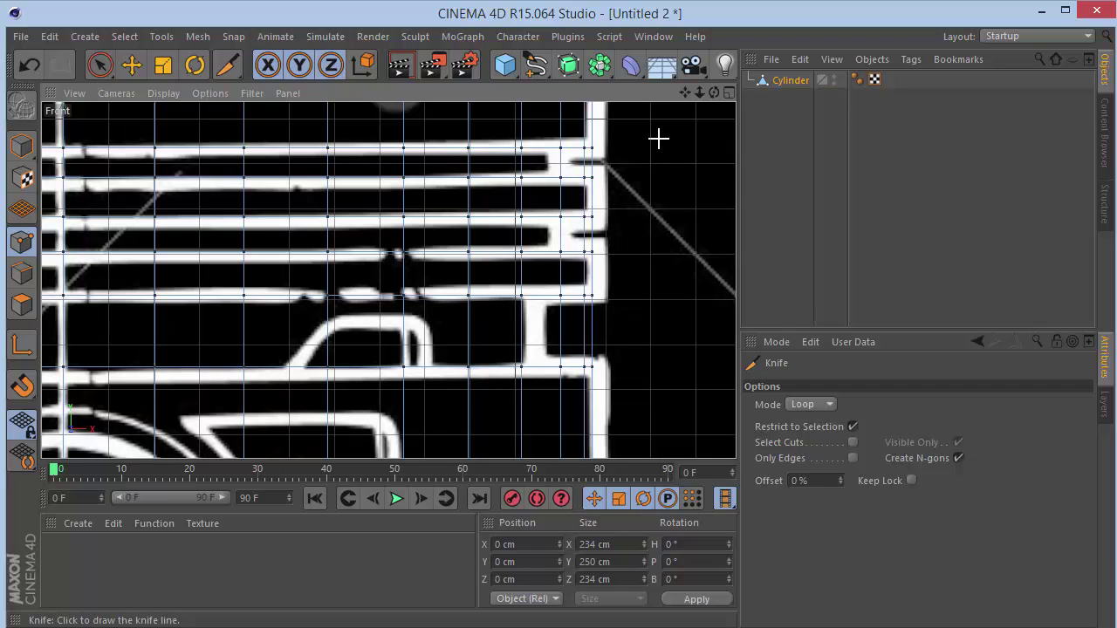
# Leave the Knife tool in polygon mode and set the Front view's background picture transparency to 75%.
pyautogui.click(22, 303)
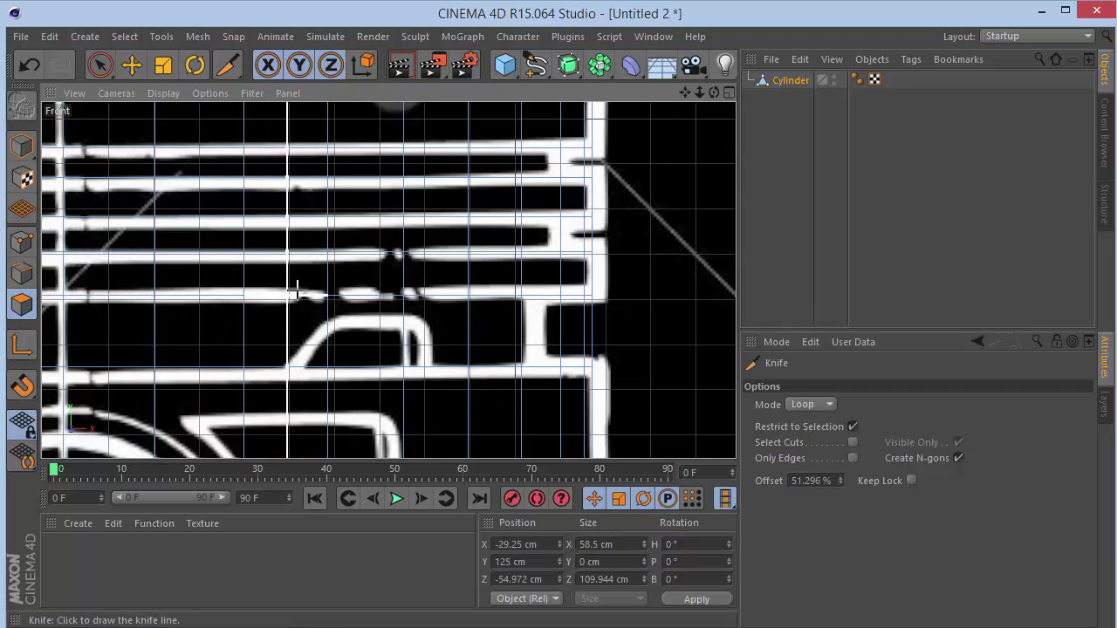
pyautogui.press('space')
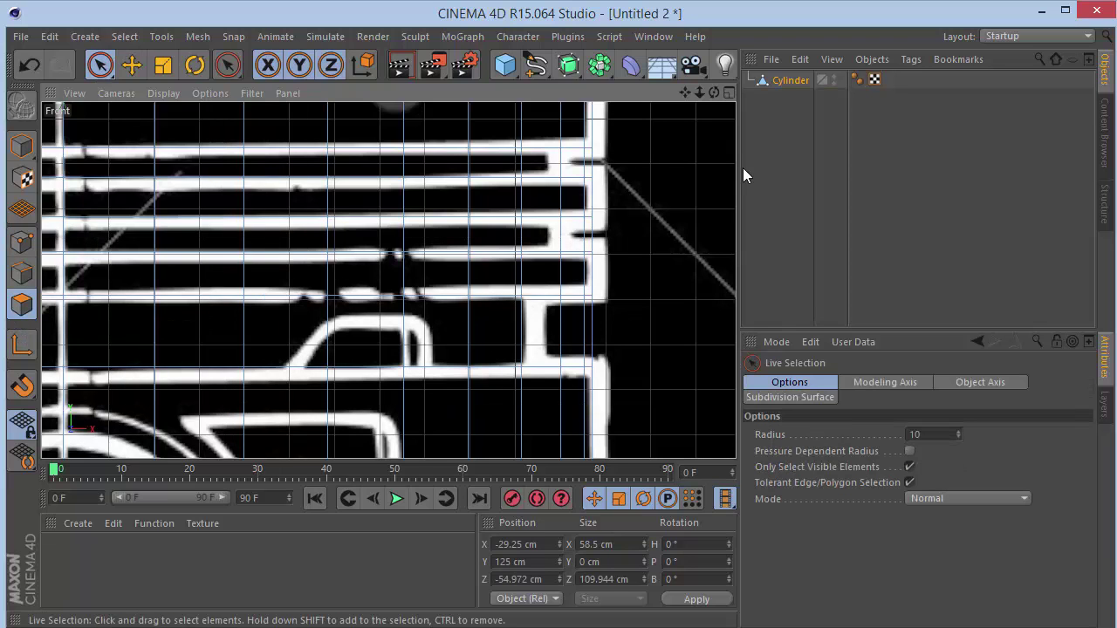
pyautogui.hotkey('shift', 'v')
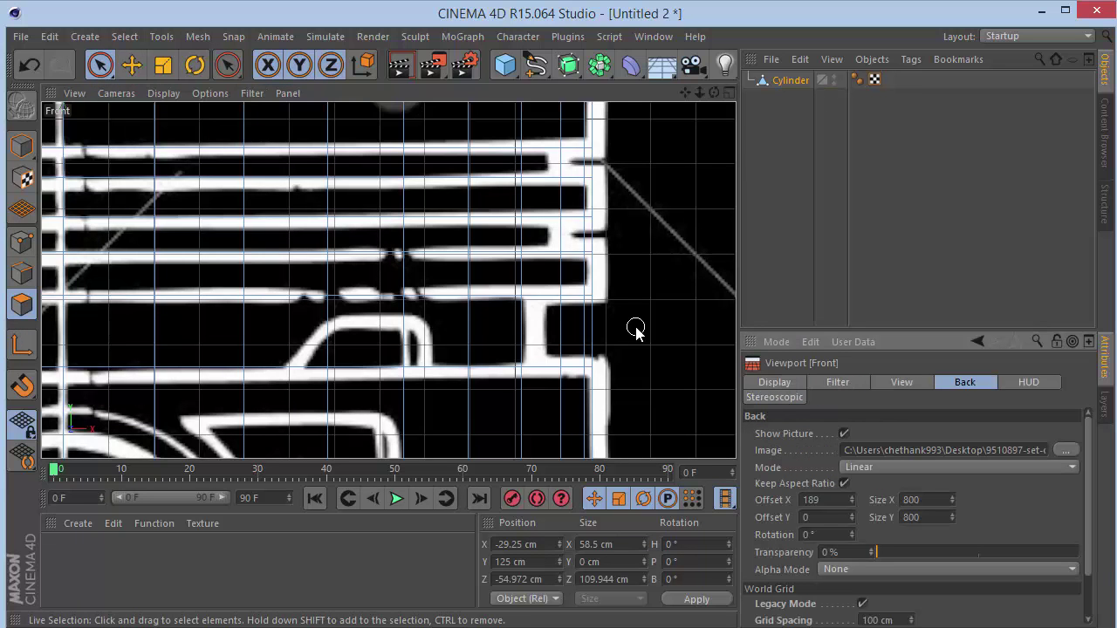
pyautogui.moveTo(892, 548); pyautogui.dragTo(1031, 544)
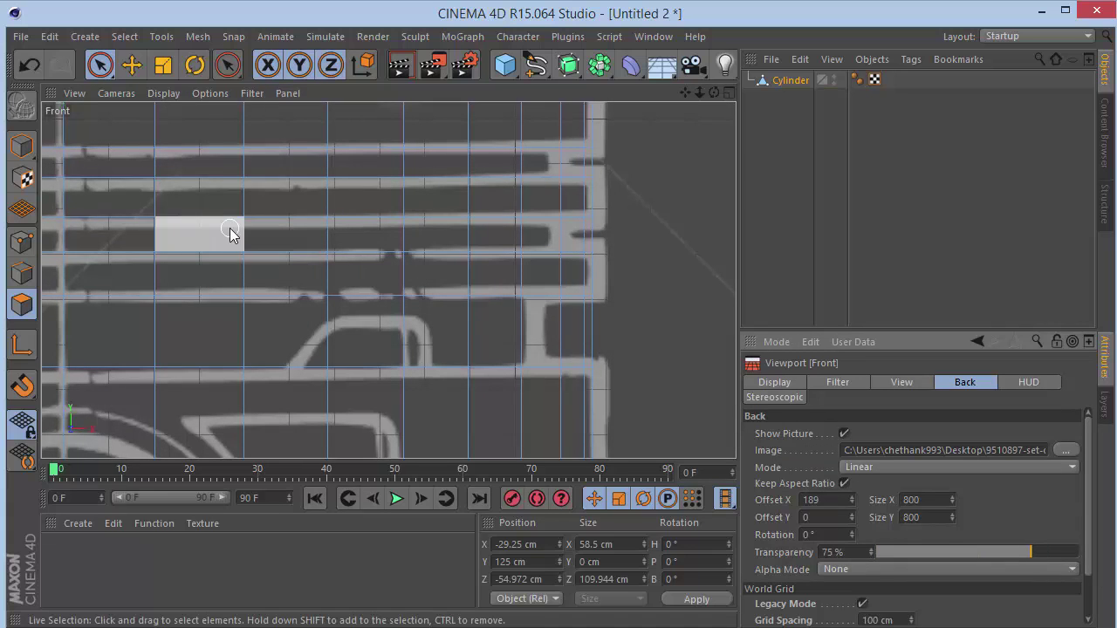
# Loop-select the polygon bands of the two narrow ring grooves and the taller recess below them.
pyautogui.press('u')
pyautogui.press('l')
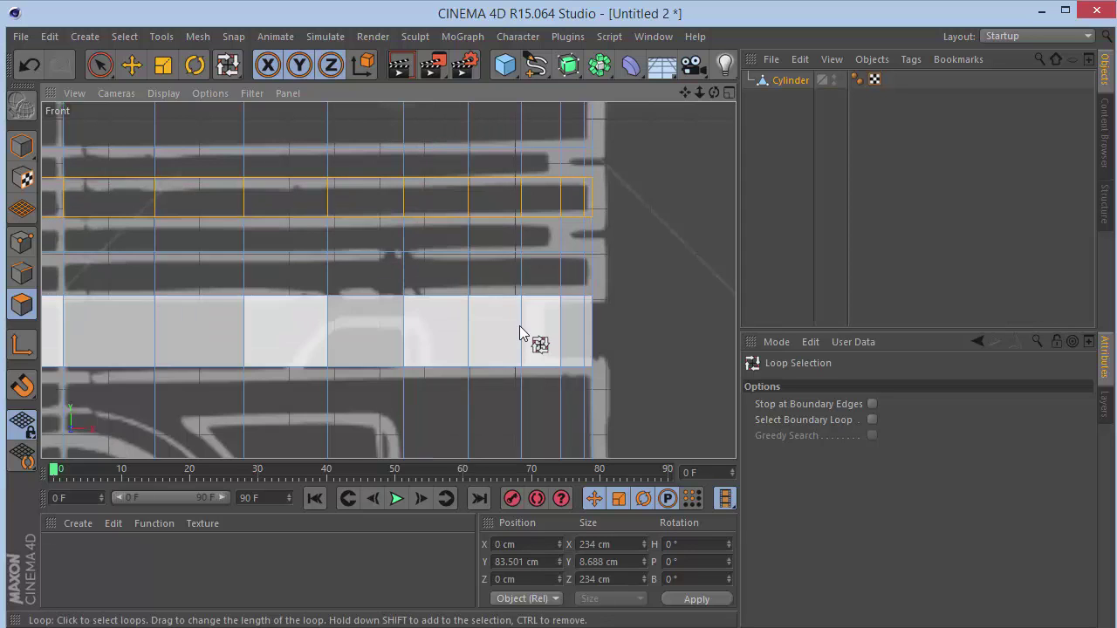
pyautogui.click(528, 238)
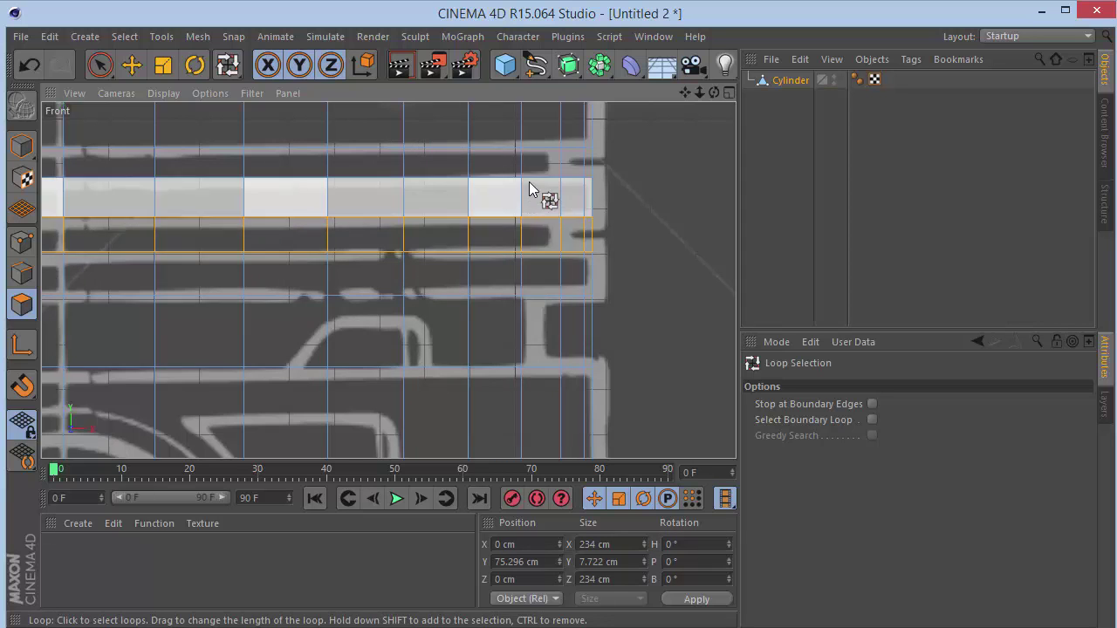
pyautogui.keyDown('shift'); pyautogui.click(556, 169); pyautogui.keyUp('shift')
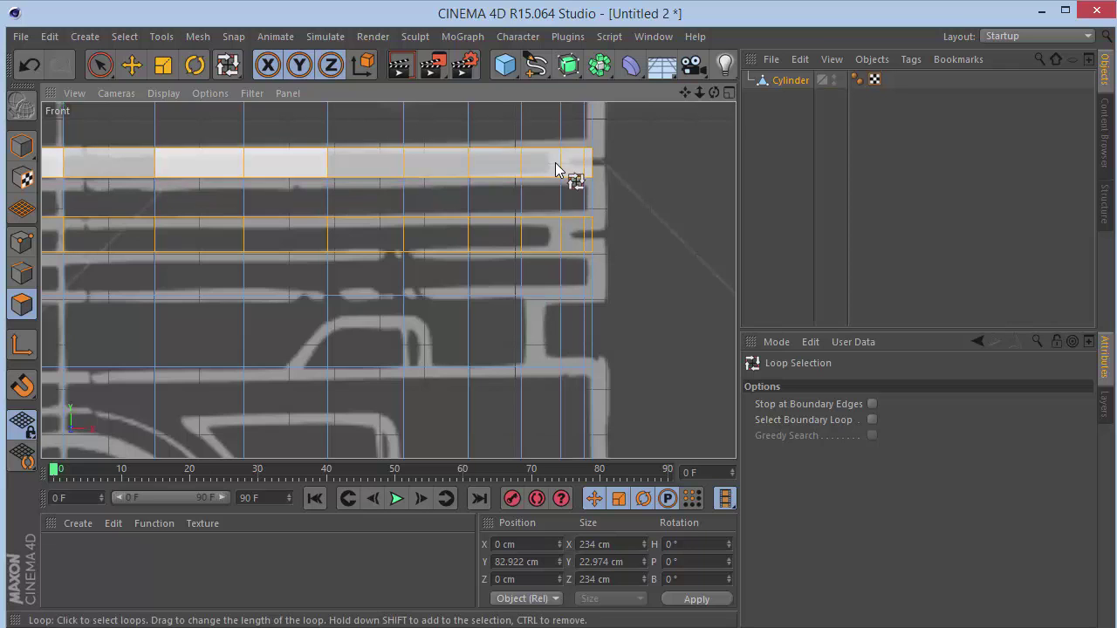
pyautogui.keyDown('shift'); pyautogui.click(546, 329); pyautogui.keyUp('shift')
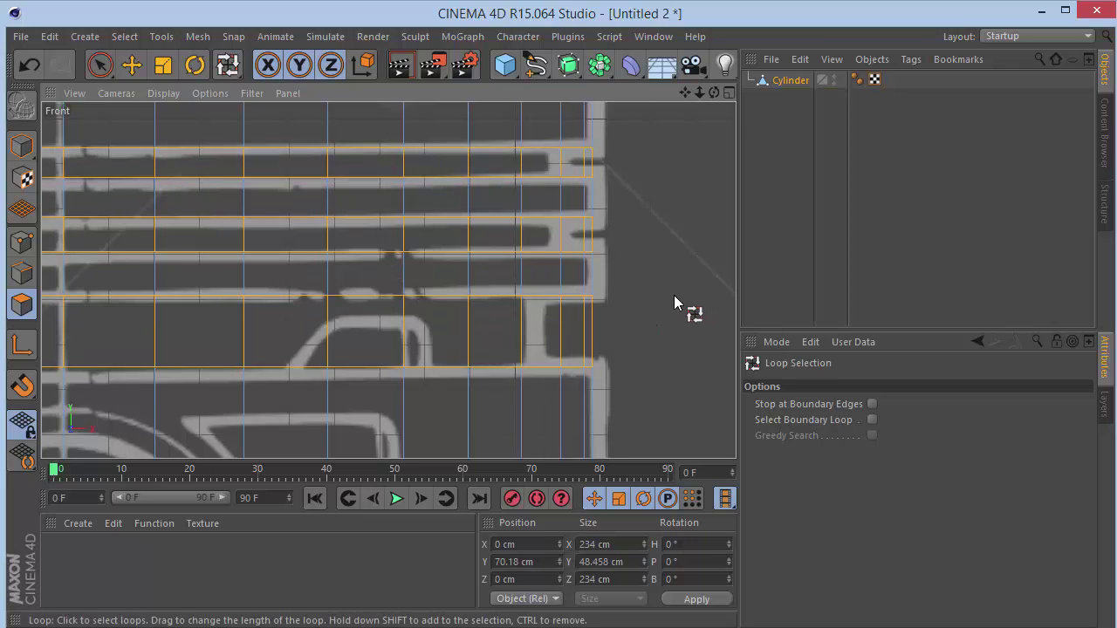
# Extrude the three selected polygon bands inward, trying an offset of -15 cm before setting it to -10 cm.
pyautogui.press('F1')
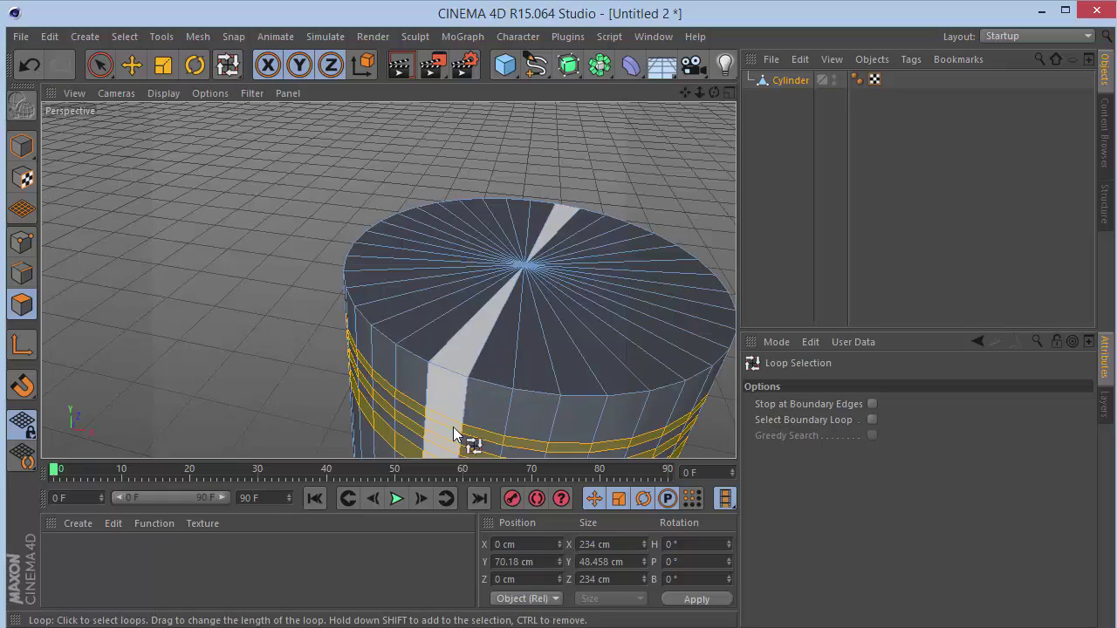
pyautogui.moveTo(713, 92); pyautogui.dragTo(714, 53)
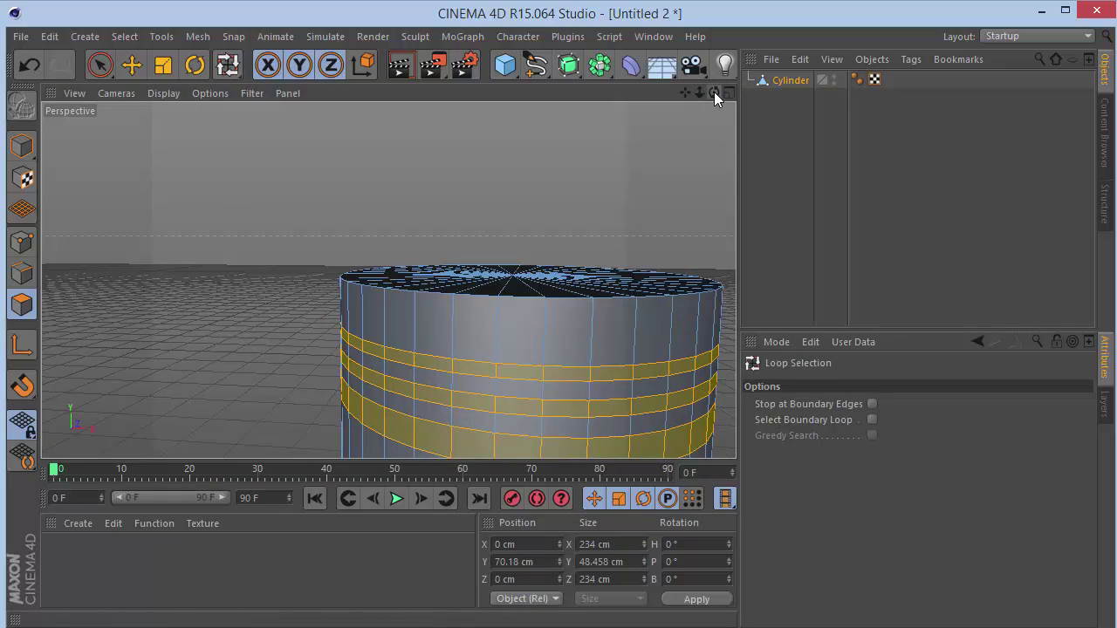
pyautogui.rightClick(277, 205)
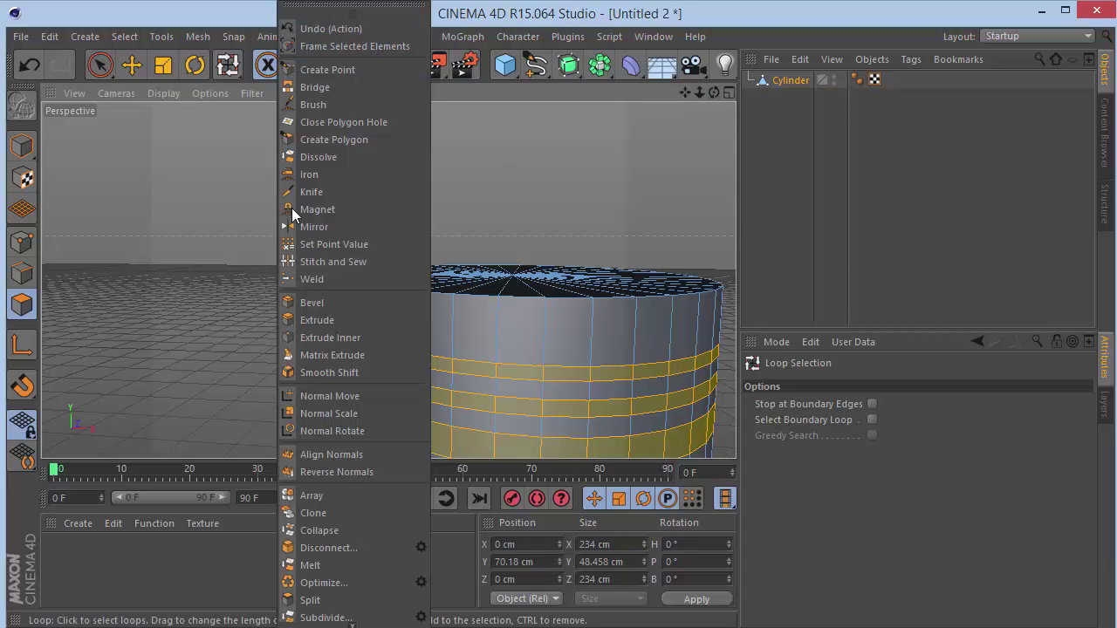
pyautogui.click(349, 320)
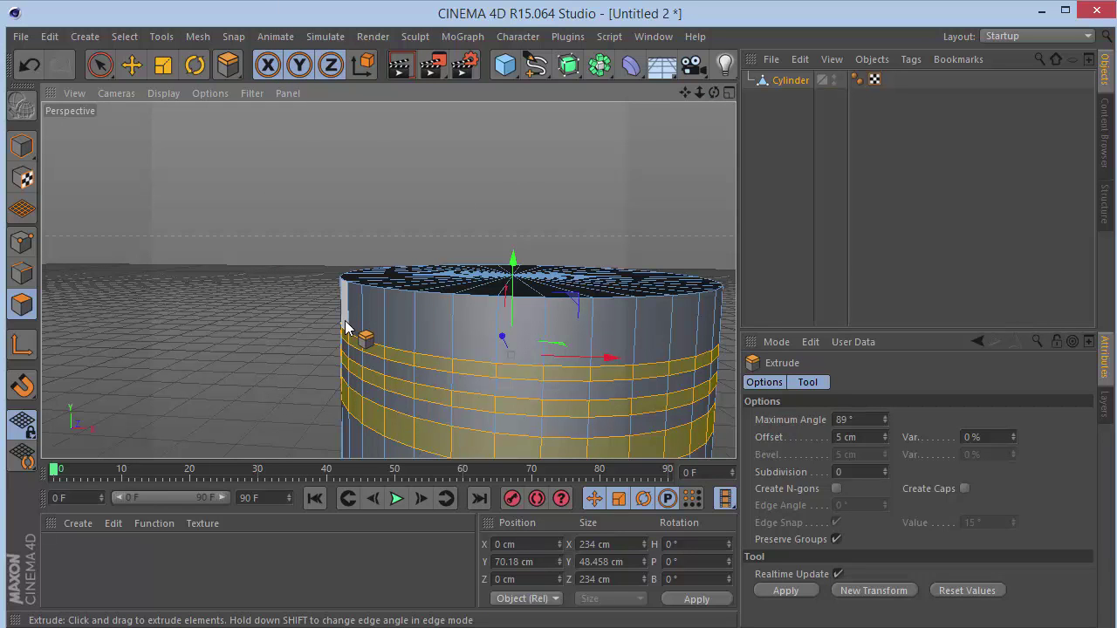
pyautogui.press('F4')
pyautogui.moveTo(698, 243); pyautogui.dragTo(629, 244)
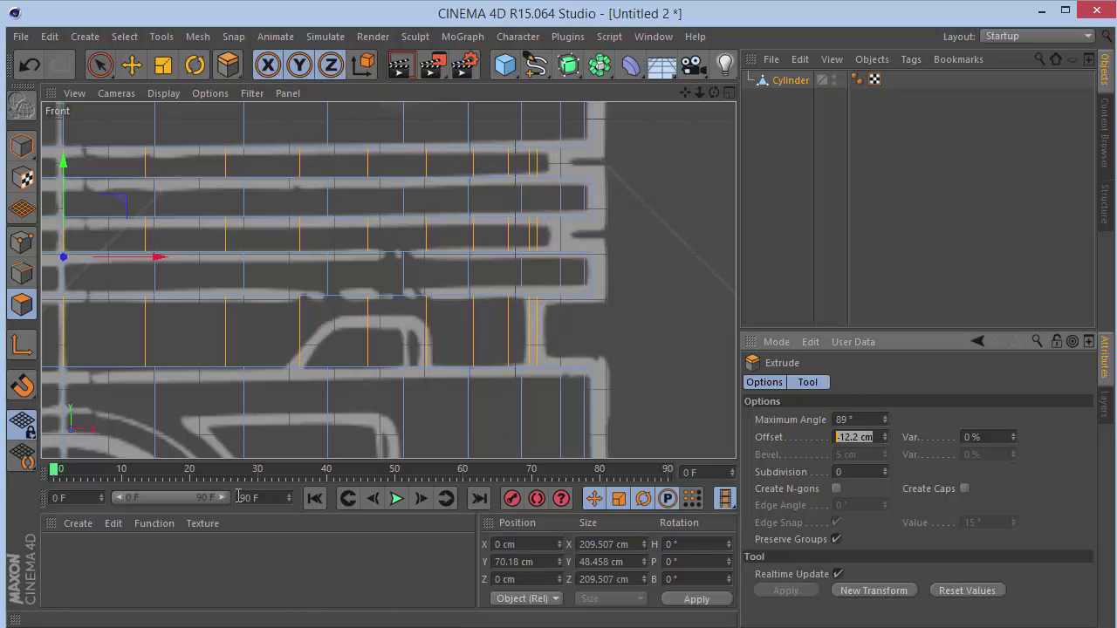
pyautogui.write('-15')
pyautogui.press('Return')
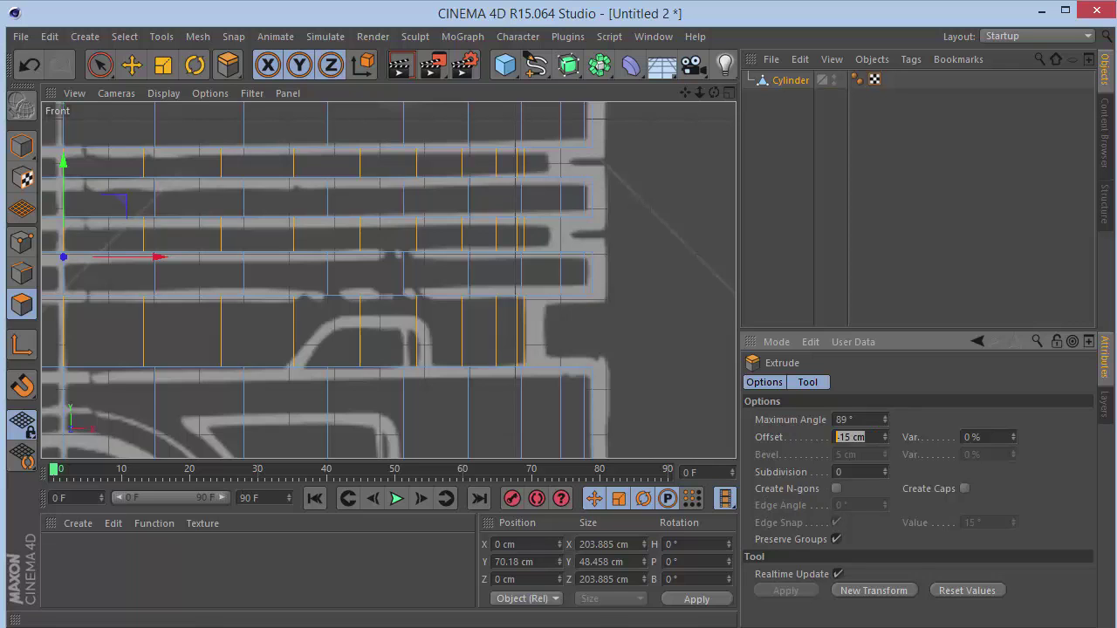
pyautogui.write('-10')
pyautogui.press('Return')
pyautogui.press('F1')
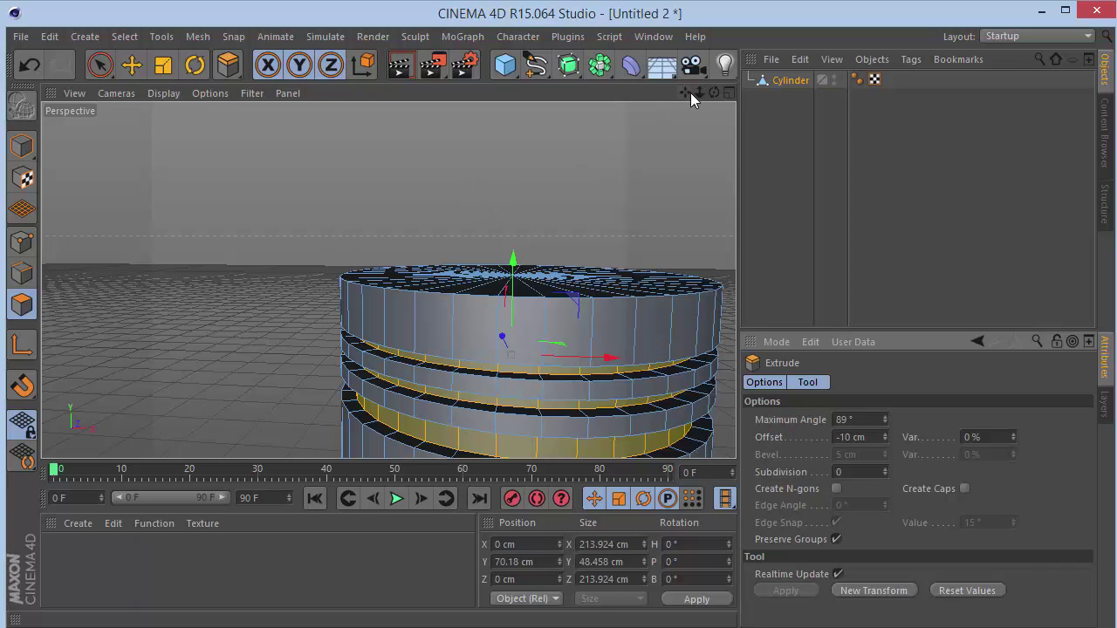
# Add a Subdivision Surface, place the cylinder inside it, inspect the smoothed grooves, and disable the subdivision.
pyautogui.moveTo(690, 92); pyautogui.dragTo(686, 93)
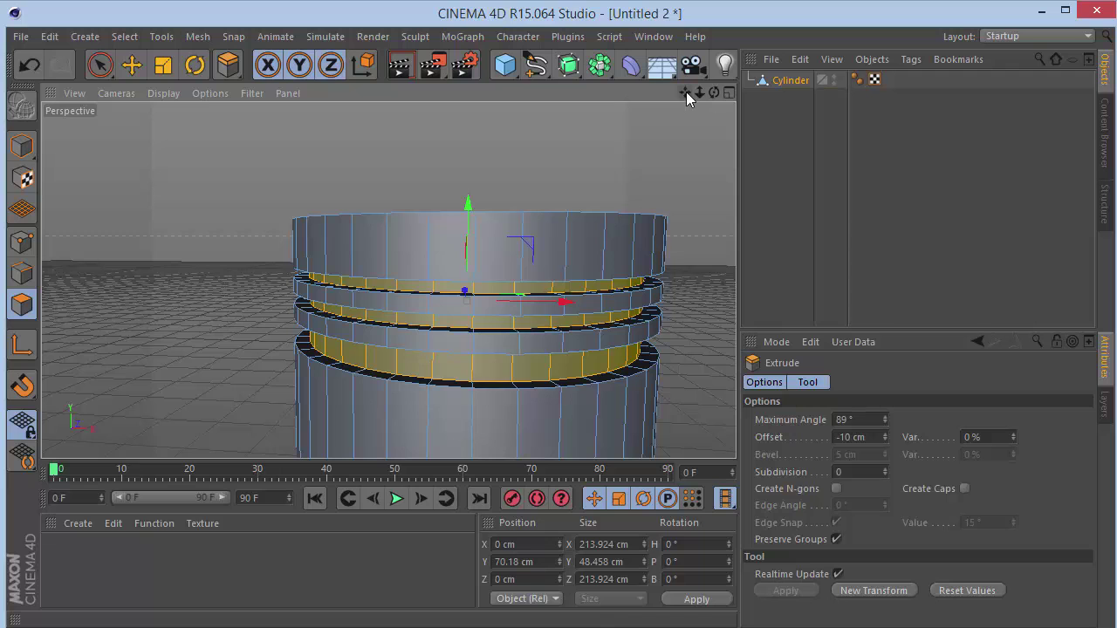
pyautogui.click(569, 65)
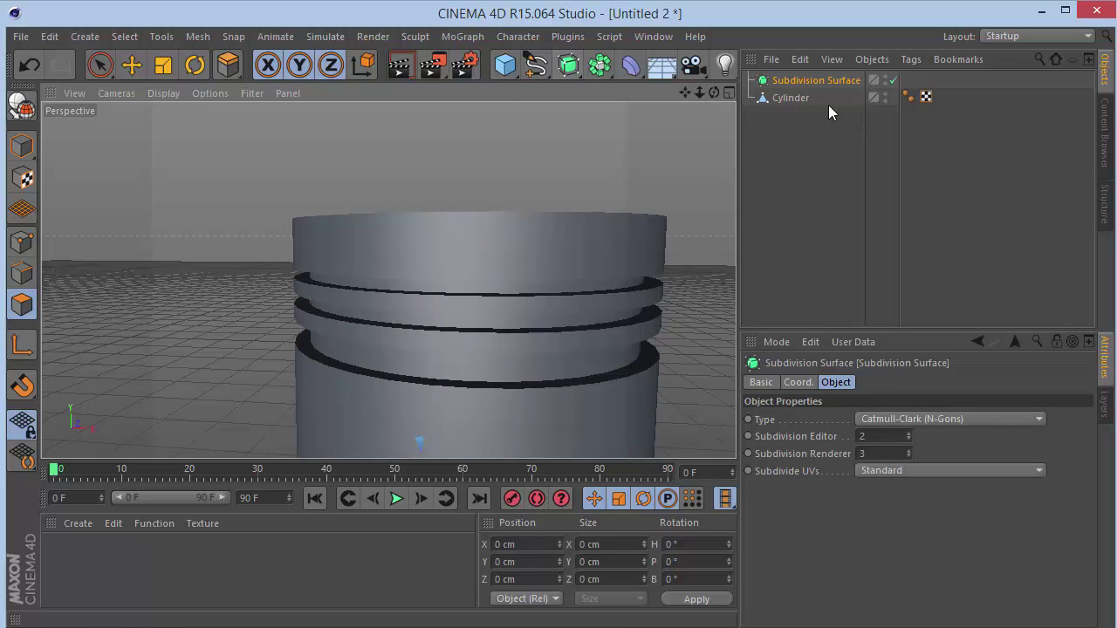
pyautogui.moveTo(790, 97); pyautogui.dragTo(799, 81)
pyautogui.click(821, 188)
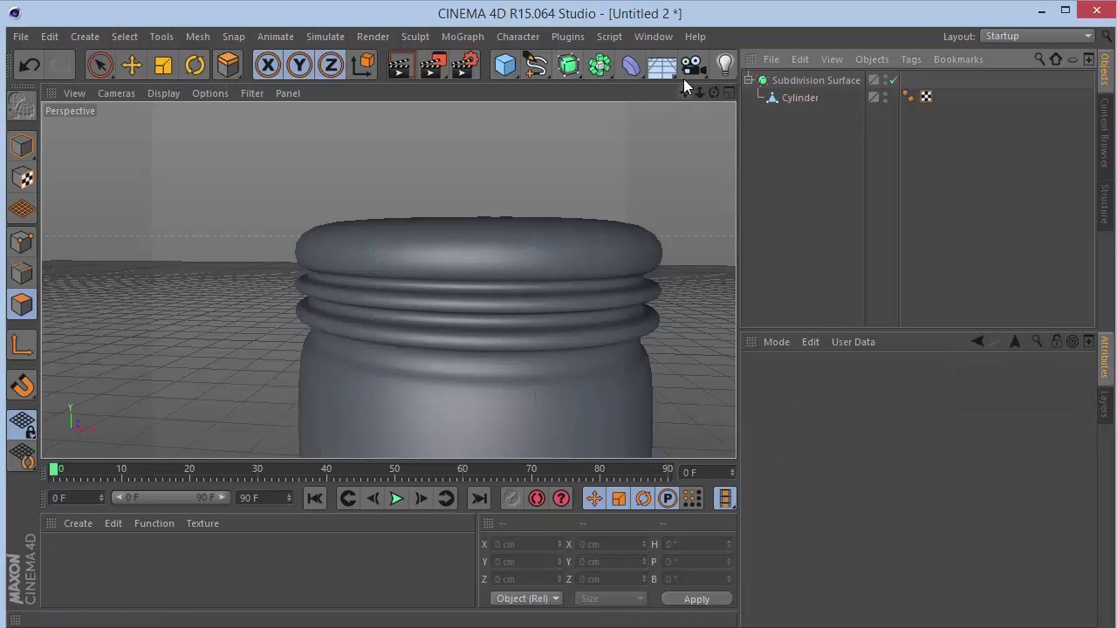
pyautogui.moveTo(699, 92)
pyautogui.mouseDown()
pyautogui.moveTo(663, 92)
pyautogui.moveTo(742, 91)
pyautogui.moveTo(698, 91)
pyautogui.mouseUp()
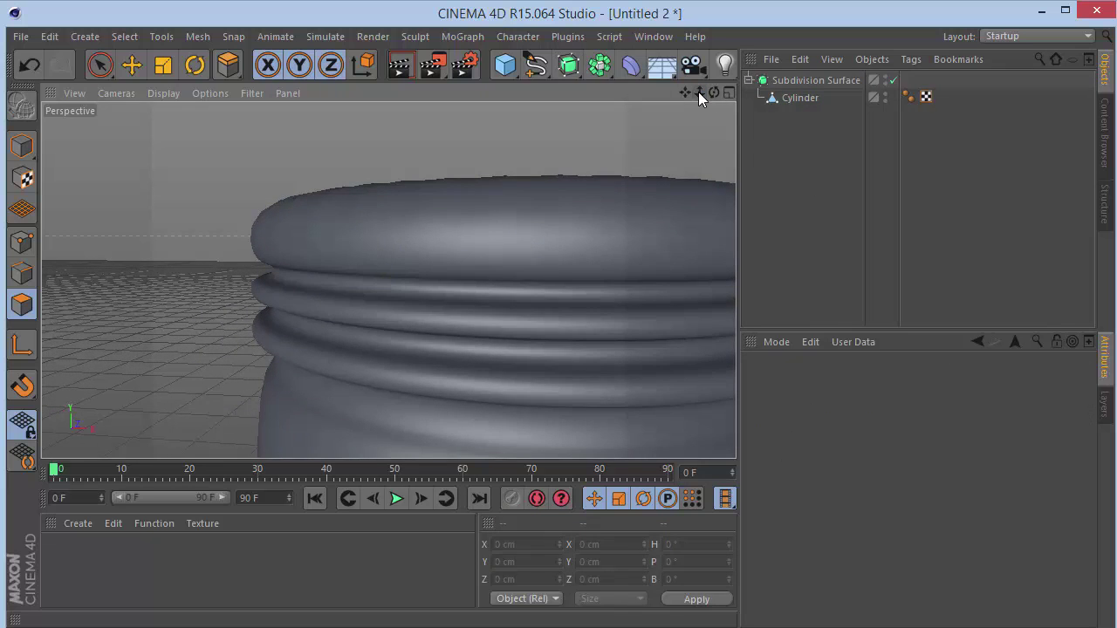
pyautogui.click(893, 80)
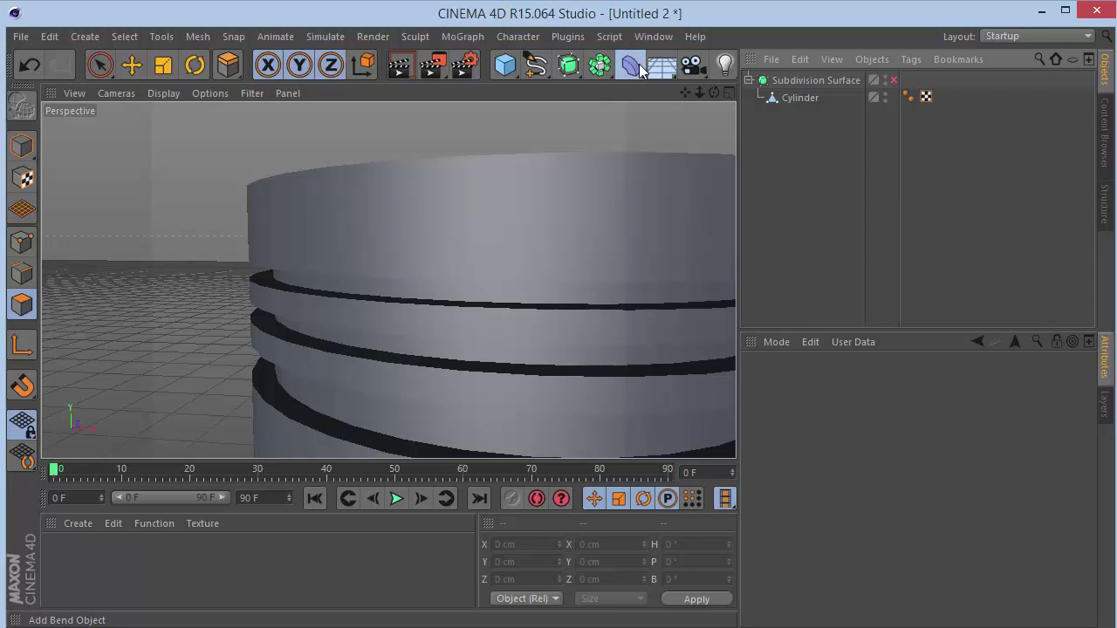
pyautogui.click(639, 67)
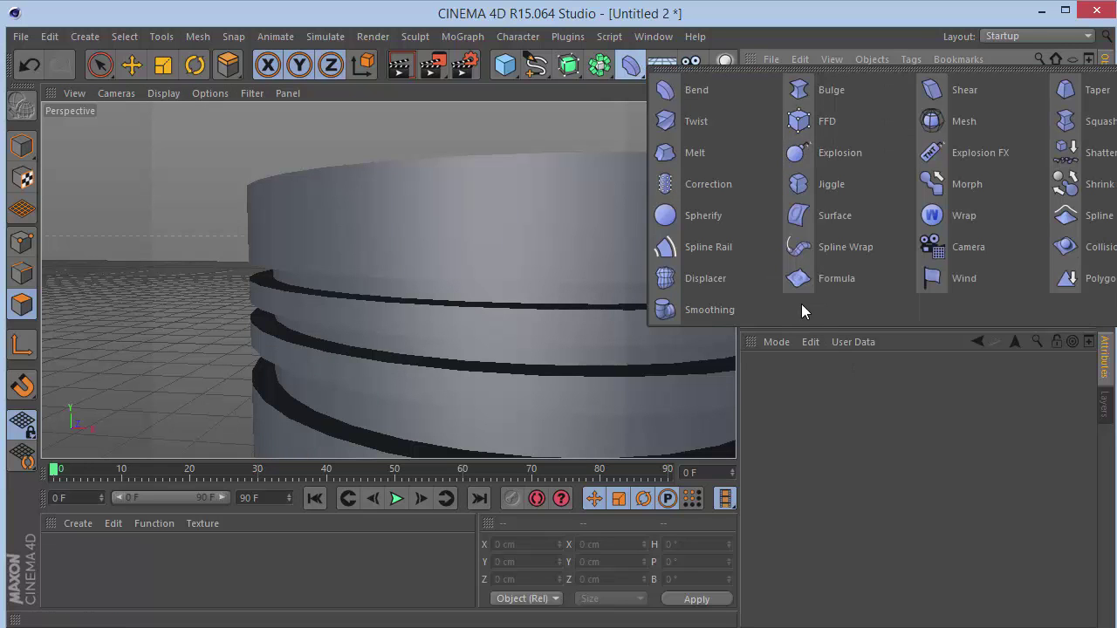
pyautogui.click(633, 73)
pyautogui.click(692, 83)
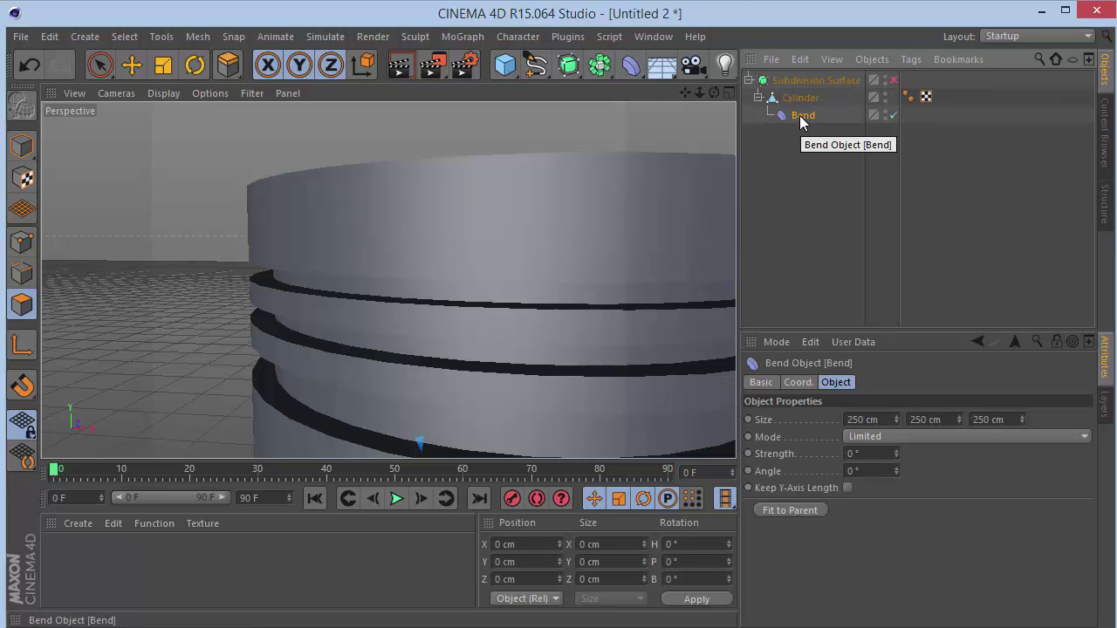
pyautogui.press('Delete')
# Cut support loops into the cylinder with the loop Knife, just below the top rim and beside the edges of the narrow grooves.
pyautogui.click(807, 100)
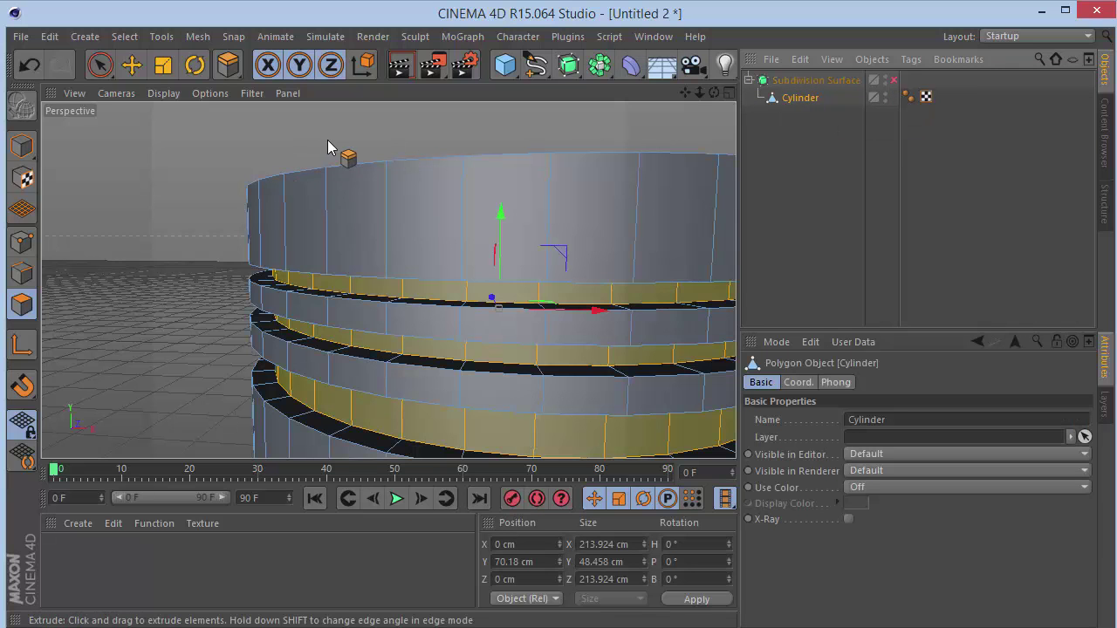
pyautogui.press('k')
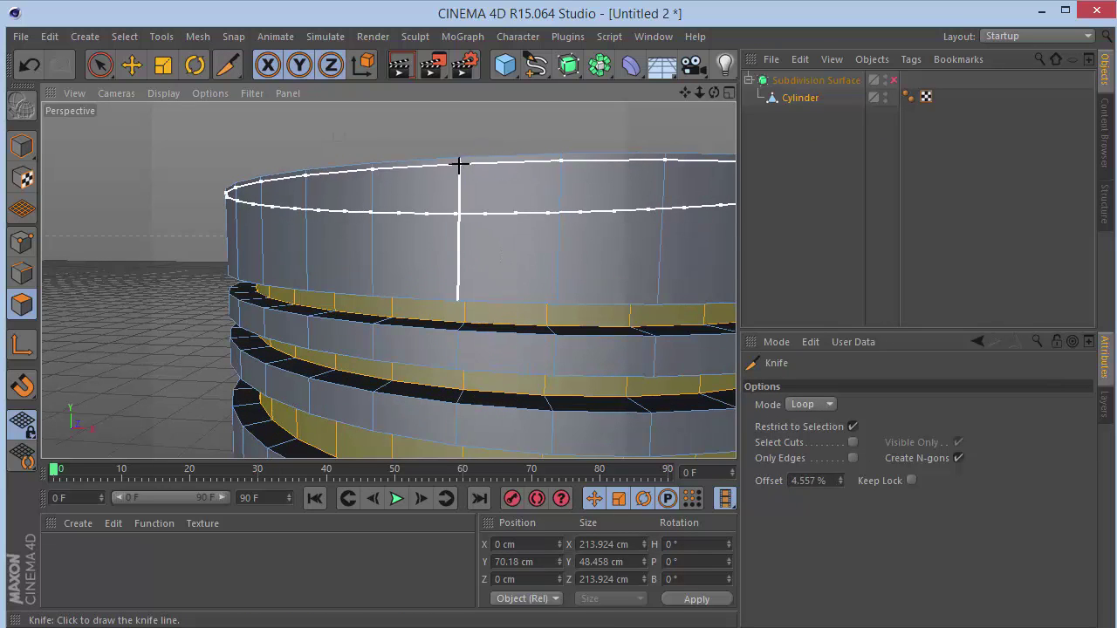
pyautogui.click(15, 248)
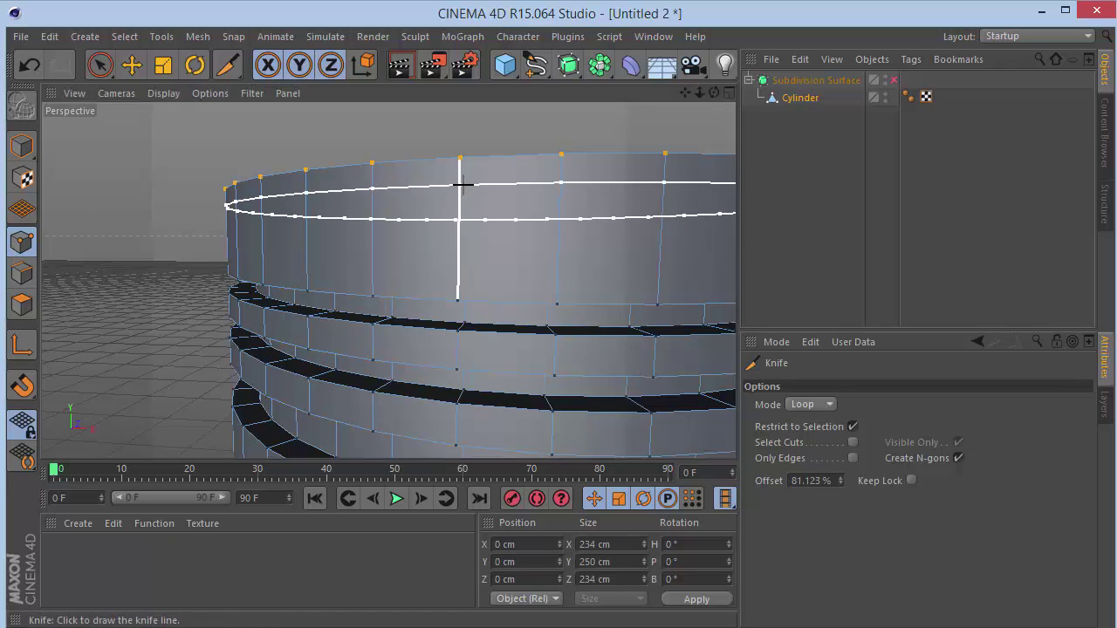
pyautogui.press('F4')
pyautogui.moveTo(685, 92); pyautogui.dragTo(740, 246)
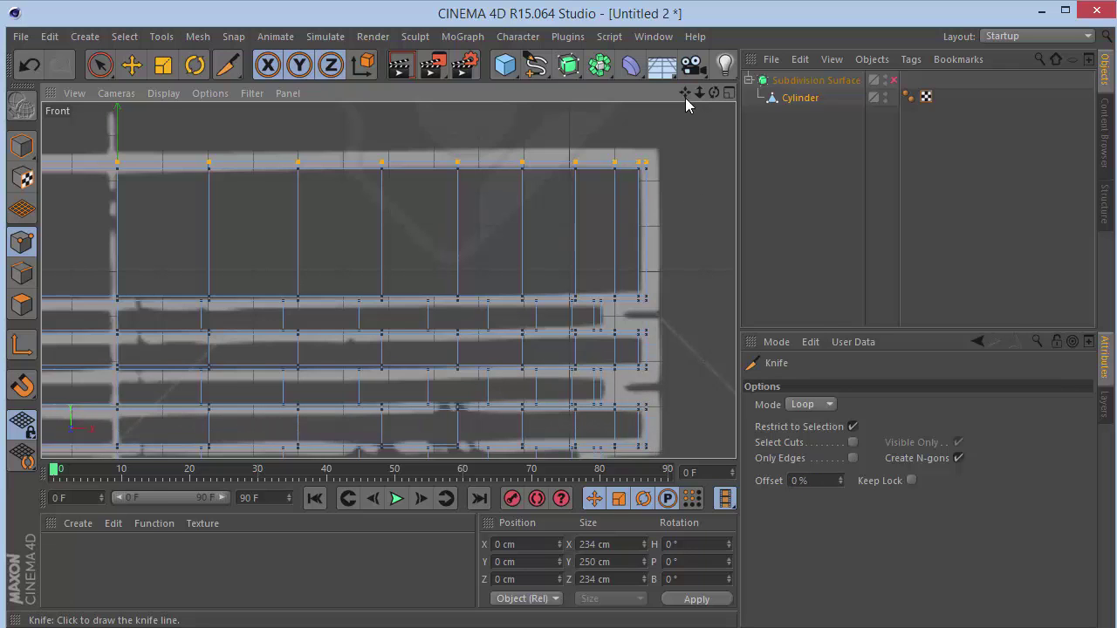
# Cut support loops in the Front view beside the edges of the taller recess and just above the cylinder's bottom rim.
pyautogui.moveTo(686, 99); pyautogui.dragTo(712, 0)
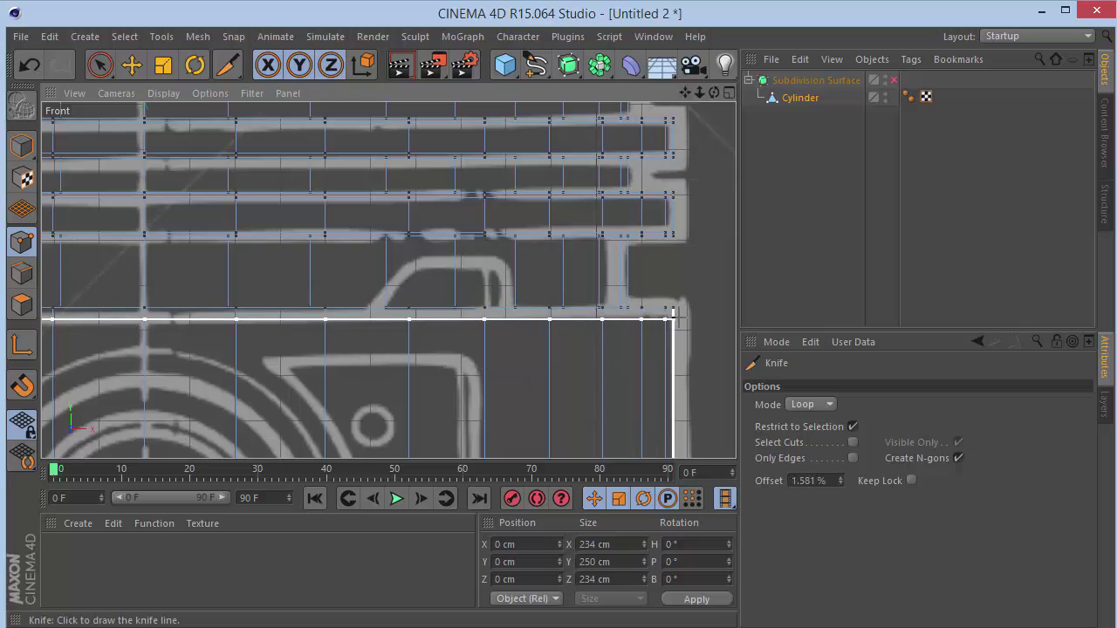
pyautogui.moveTo(685, 92); pyautogui.dragTo(611, 283)
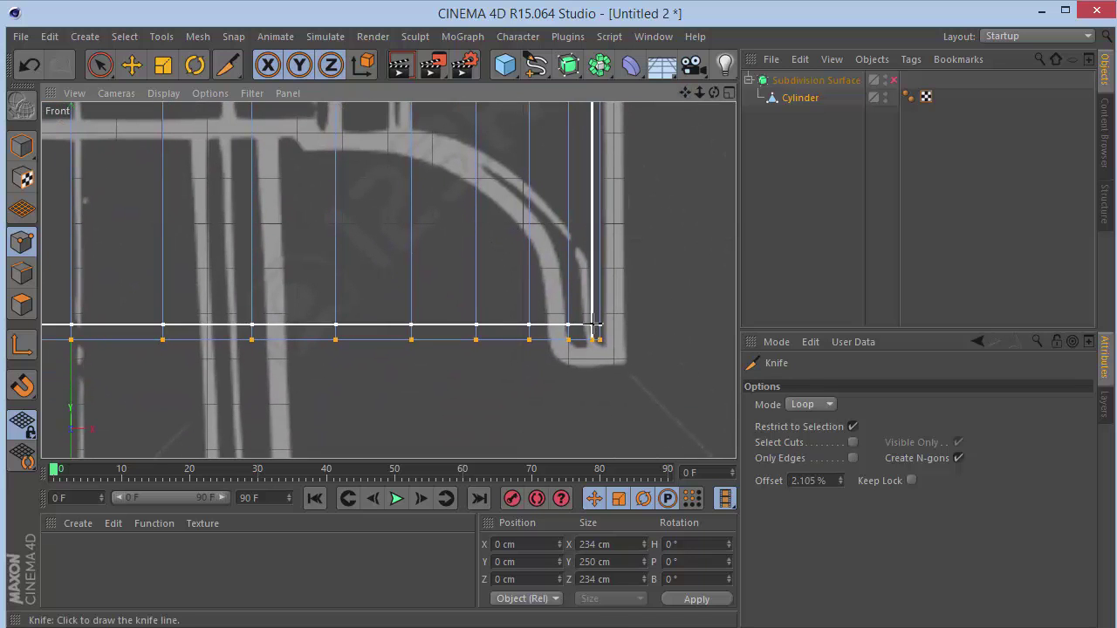
pyautogui.moveTo(686, 93); pyautogui.dragTo(748, 627)
pyautogui.press('F1')
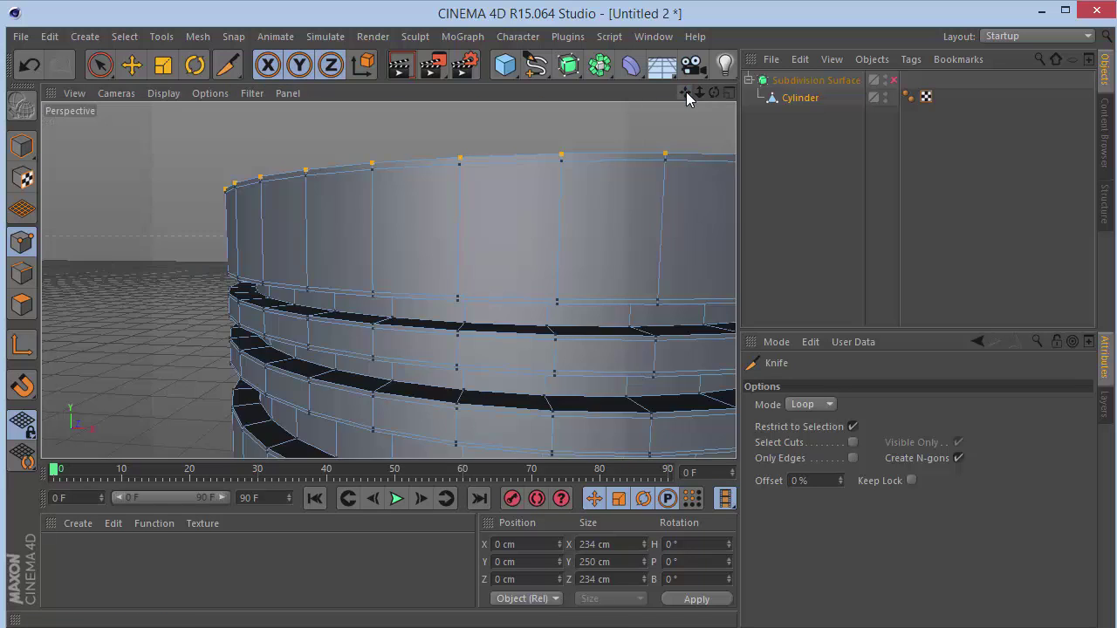
# Cut support loops inside the two narrow ring grooves, along the inner and outer edges of their upper and lower ledges.
pyautogui.scroll(6, 384, 320)
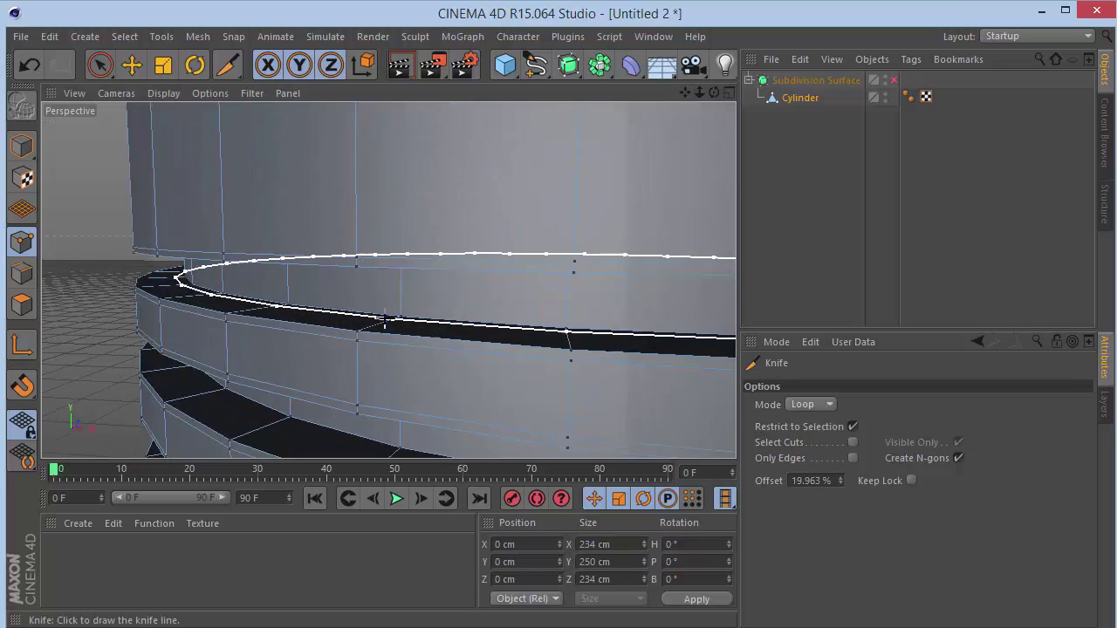
pyautogui.click(420, 318)
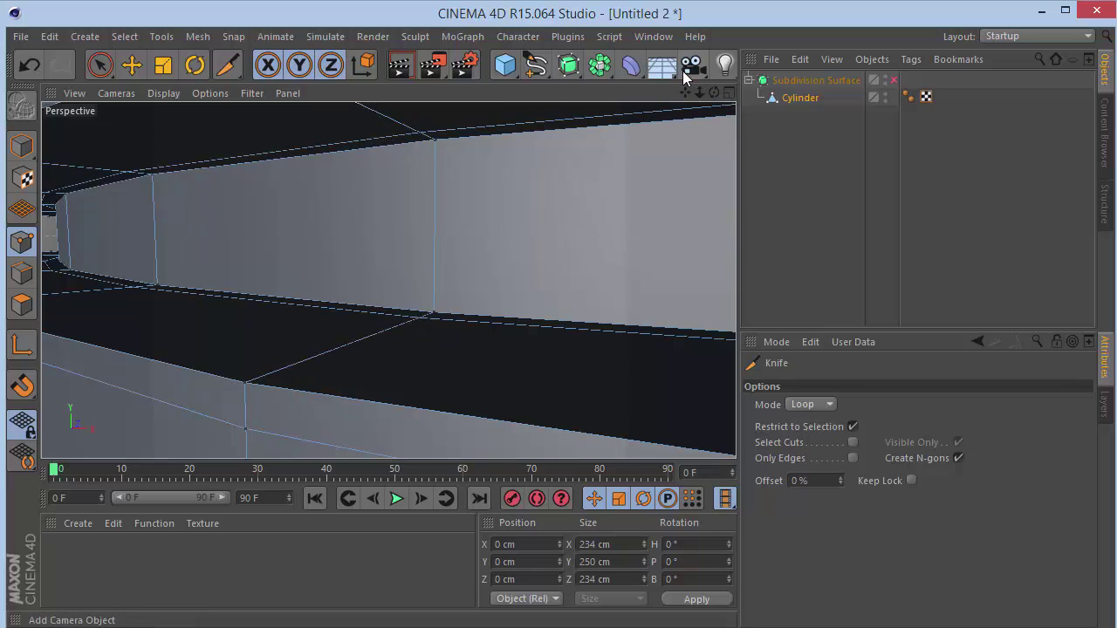
pyautogui.moveTo(686, 92)
pyautogui.mouseDown()
pyautogui.moveTo(742, 92)
pyautogui.moveTo(687, 92)
pyautogui.mouseUp()
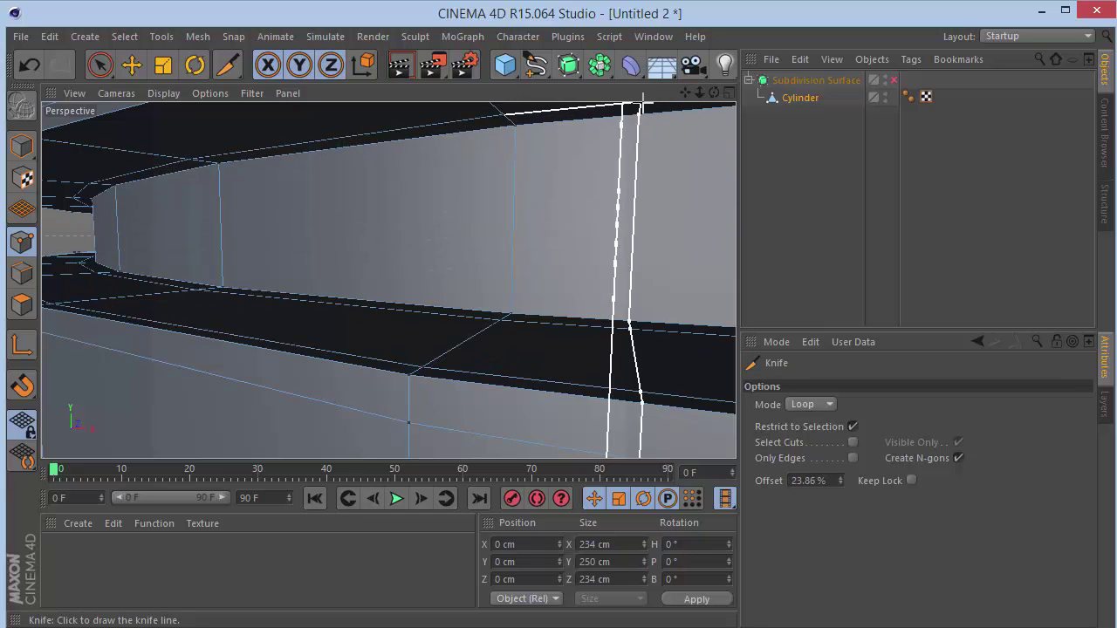
pyautogui.moveTo(685, 92); pyautogui.dragTo(685, 147)
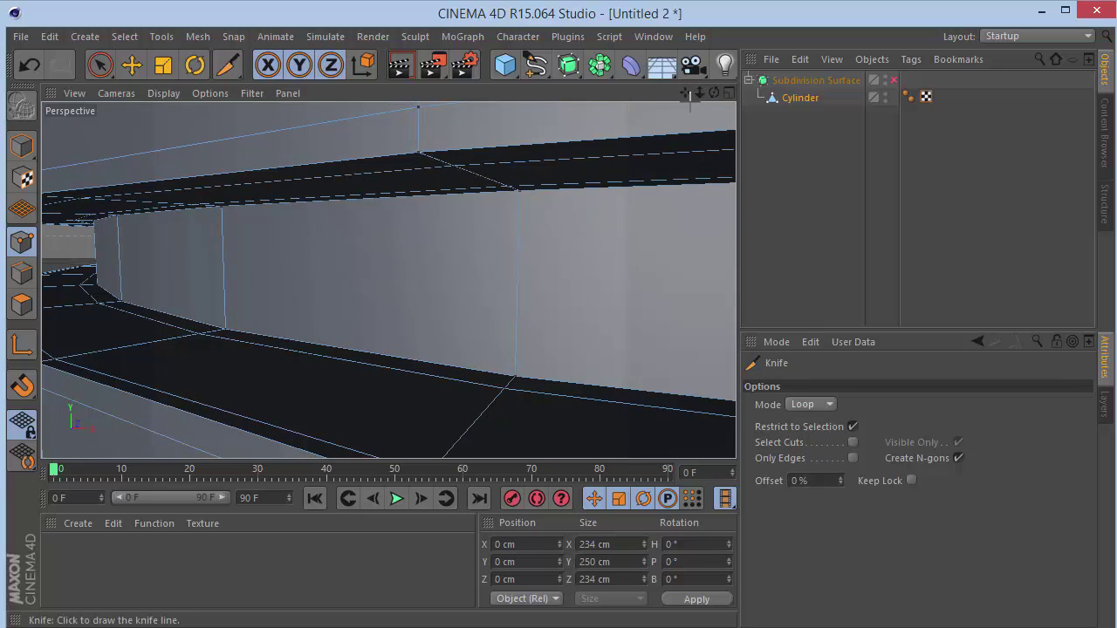
pyautogui.moveTo(685, 96)
pyautogui.mouseDown()
pyautogui.moveTo(686, 174)
pyautogui.moveTo(686, 81)
pyautogui.mouseUp()
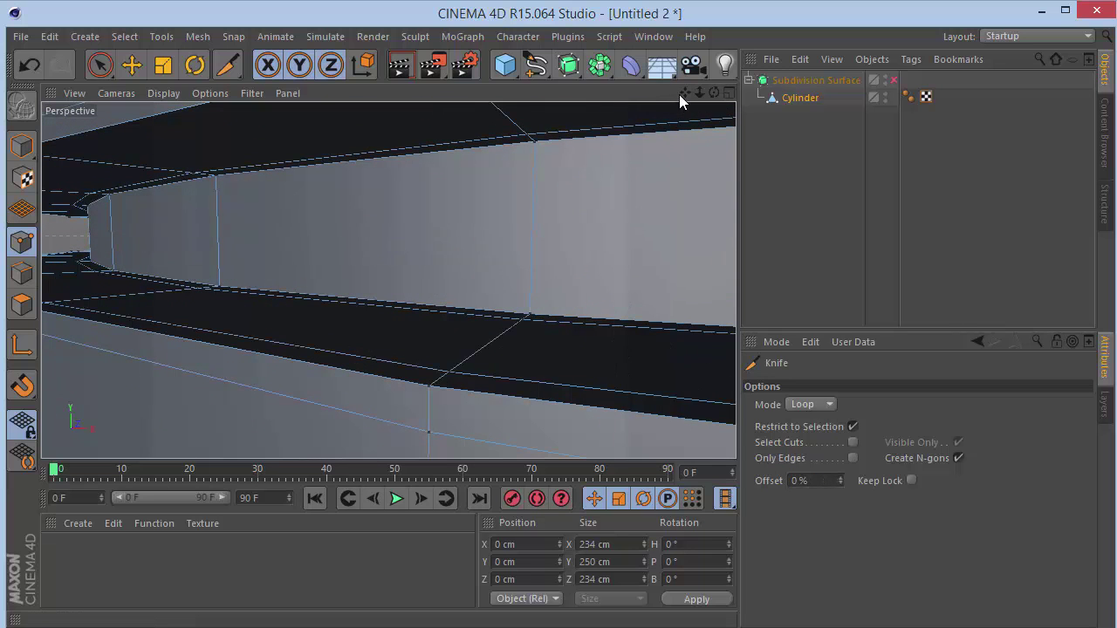
# Cut support loops along the inner and outer edges of the taller recess's upper and lower ledges.
pyautogui.moveTo(680, 95); pyautogui.dragTo(680, 231)
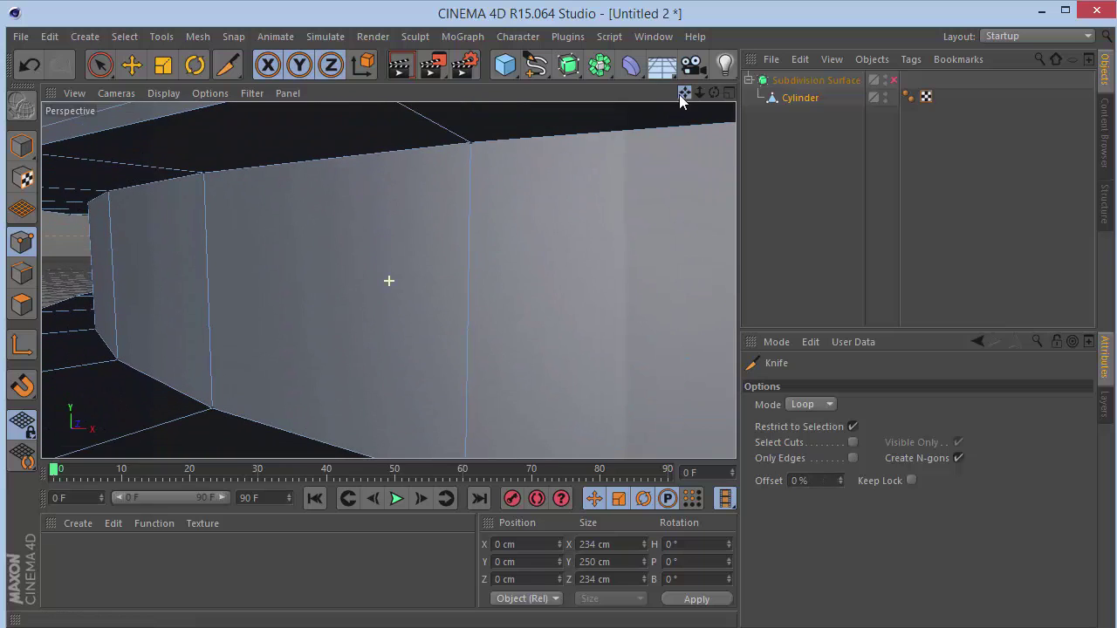
pyautogui.click(453, 131)
pyautogui.moveTo(684, 94); pyautogui.dragTo(719, 143)
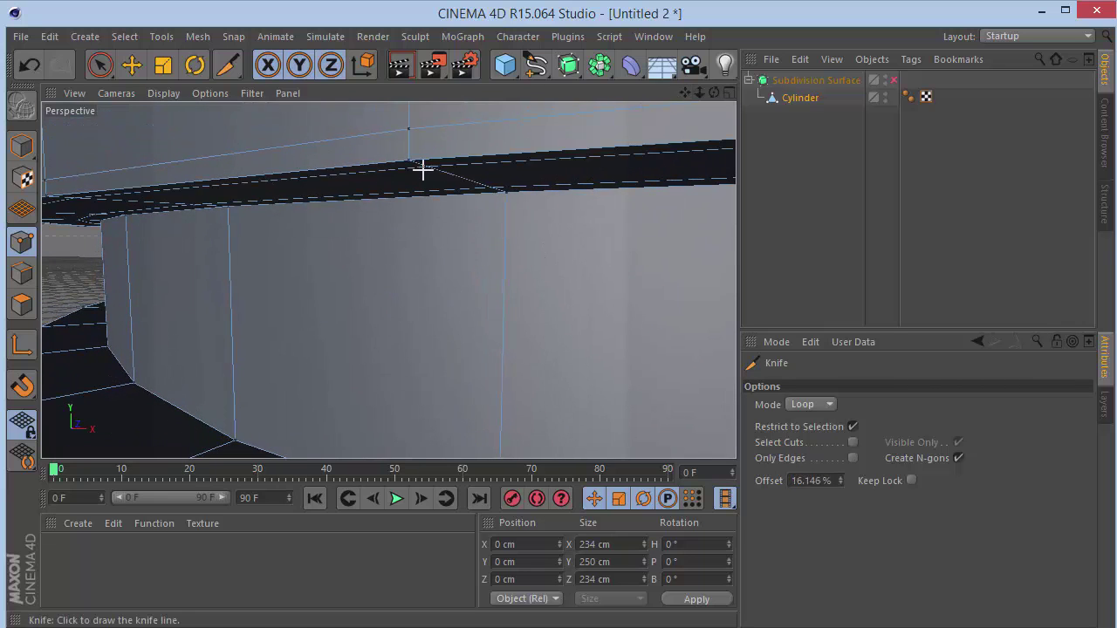
pyautogui.moveTo(714, 92); pyautogui.dragTo(731, 12)
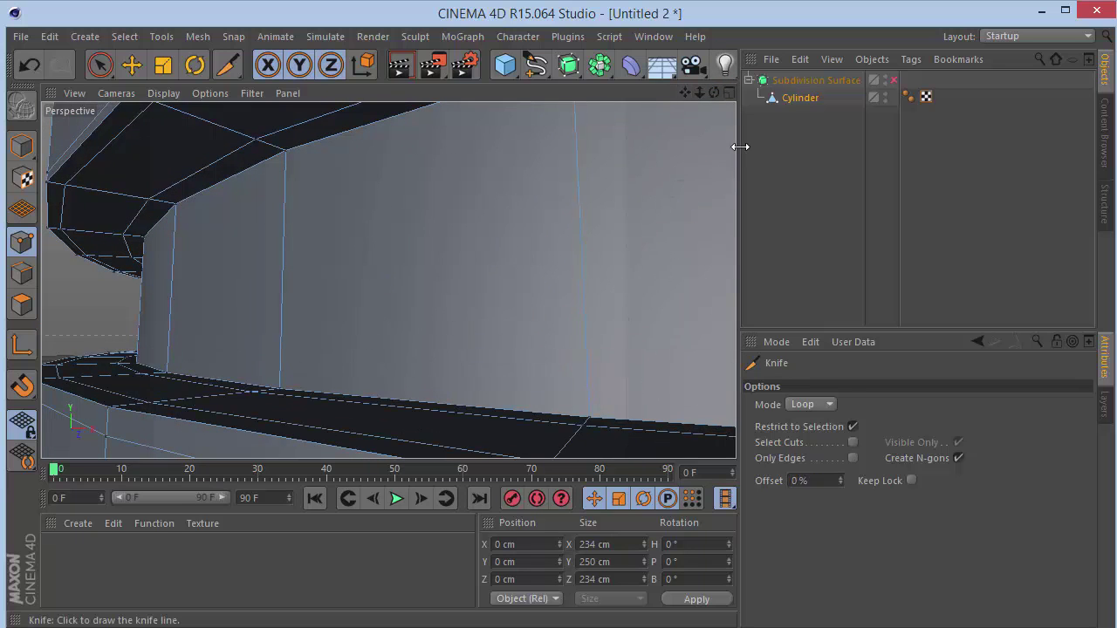
# Enable the Subdivision Surface, inspect the smoothed piston from several angles, and disable it again in the Front view.
pyautogui.moveTo(699, 95); pyautogui.dragTo(389, 281)
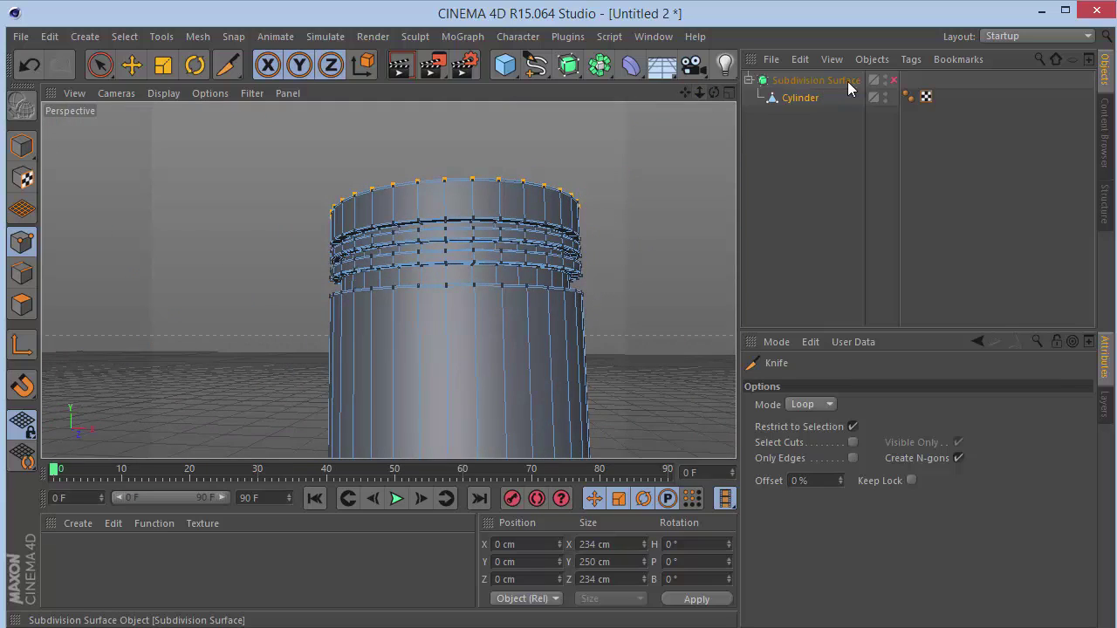
pyautogui.click(893, 80)
pyautogui.click(823, 166)
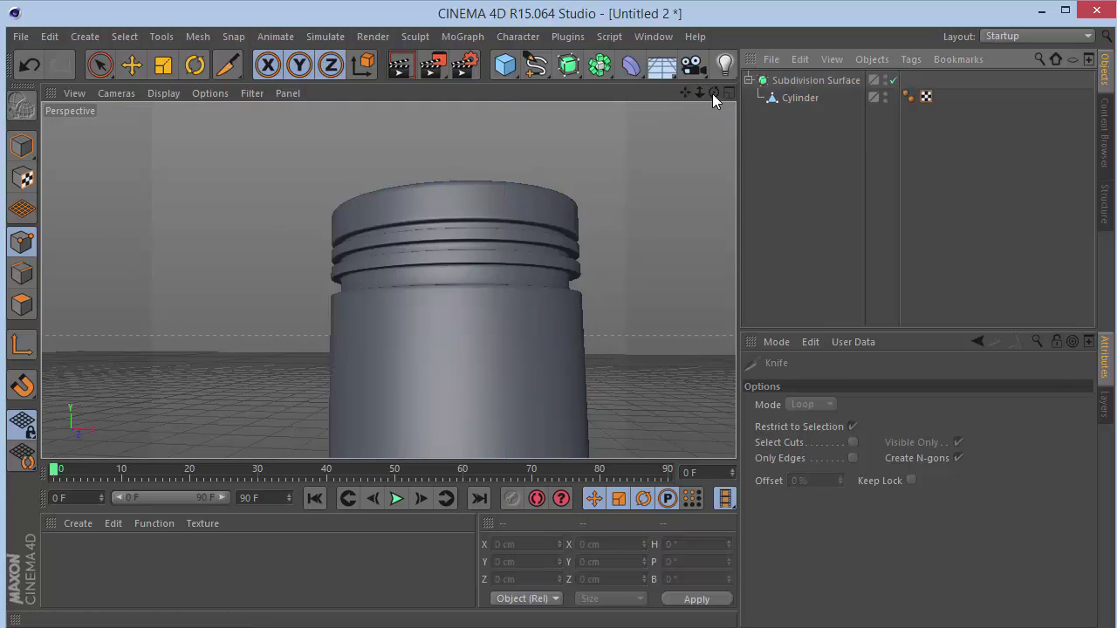
pyautogui.moveTo(712, 94); pyautogui.dragTo(387, 279)
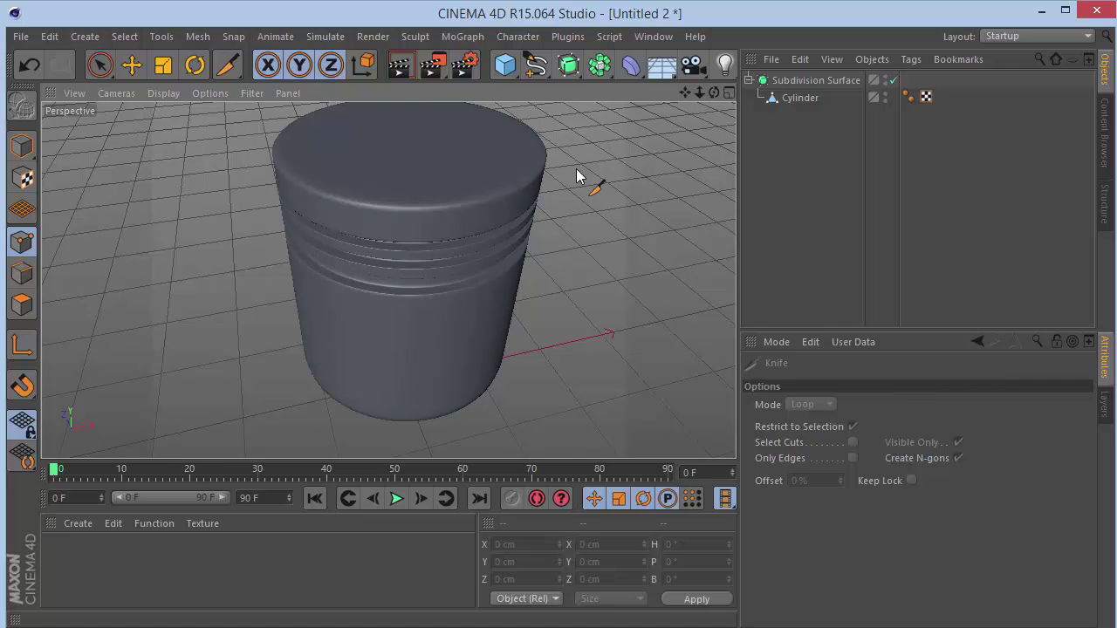
pyautogui.press('F4')
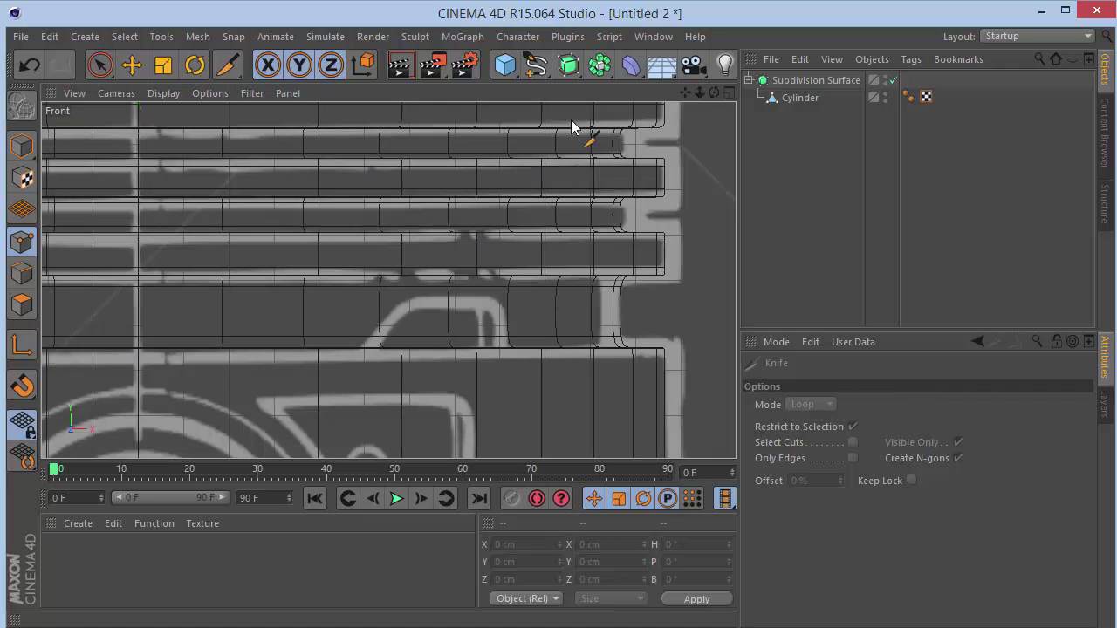
pyautogui.click(894, 80)
# Rectangle-select the cylinder's bottom points between the two outer skirt corners, with Only Select Visible Elements turned off.
pyautogui.moveTo(689, 96)
pyautogui.mouseDown()
pyautogui.moveTo(386, 281)
pyautogui.moveTo(699, 95)
pyautogui.moveTo(389, 281)
pyautogui.moveTo(688, 93)
pyautogui.mouseUp()
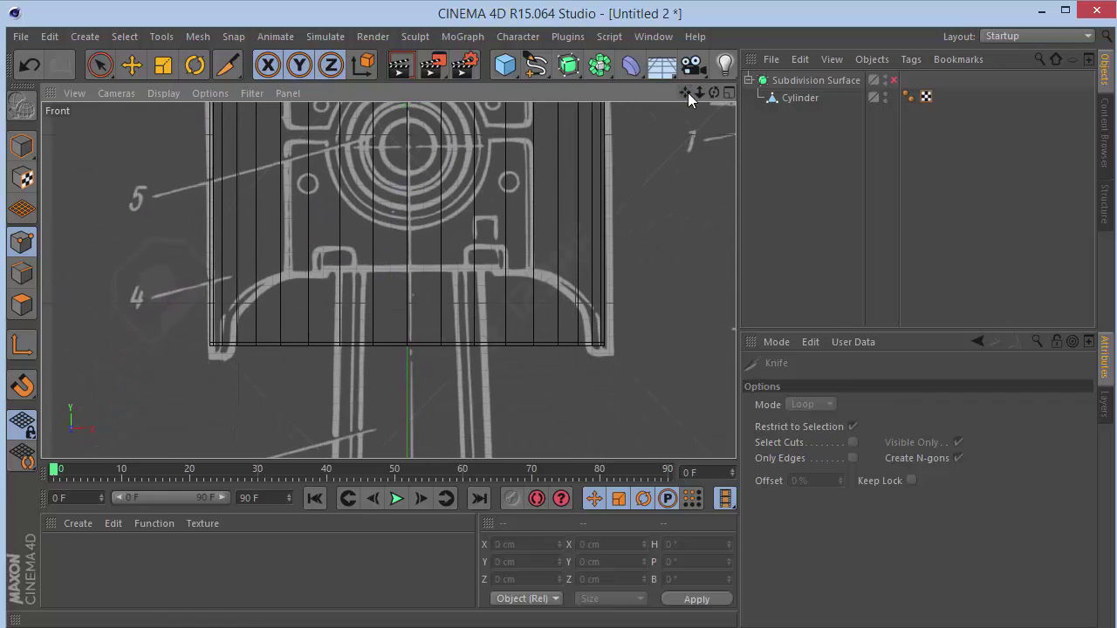
pyautogui.click(31, 241)
pyautogui.click(802, 98)
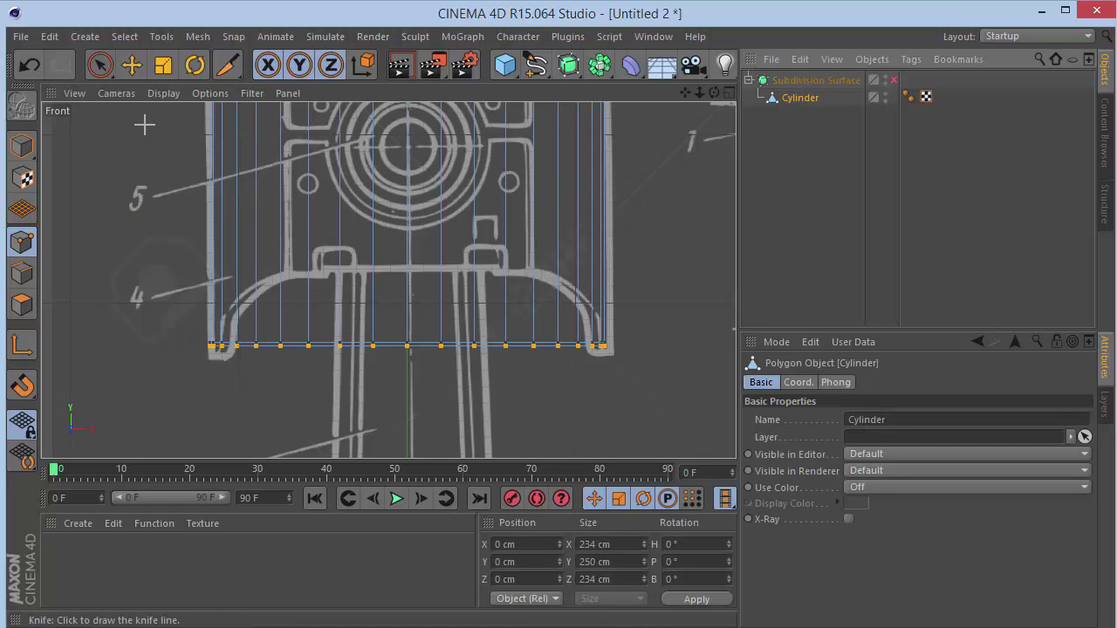
pyautogui.moveTo(109, 72); pyautogui.dragTo(223, 121)
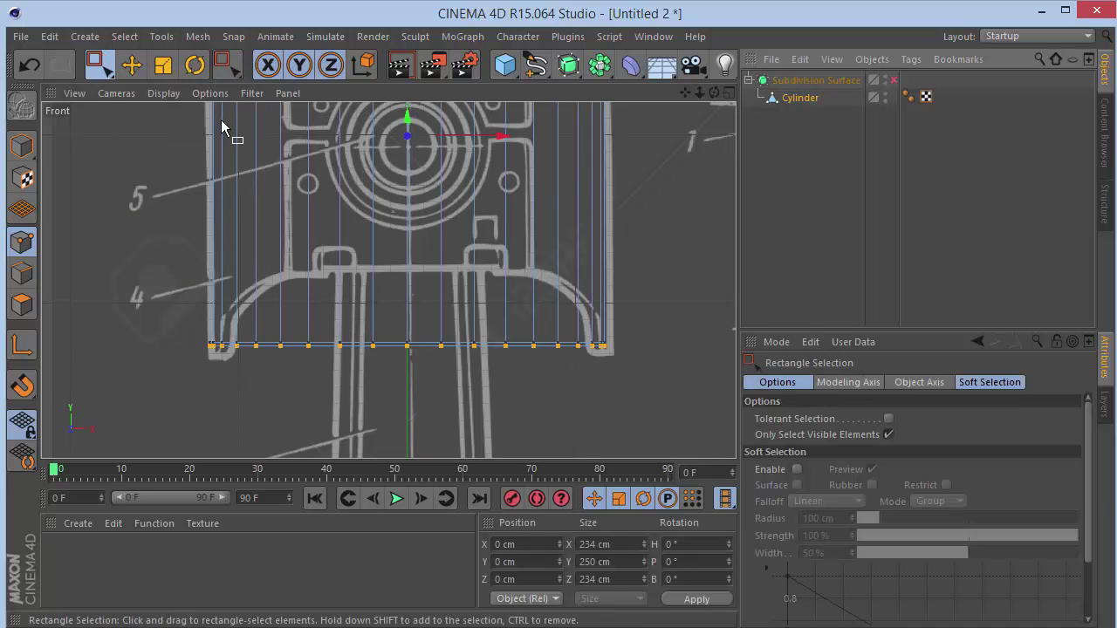
pyautogui.click(889, 434)
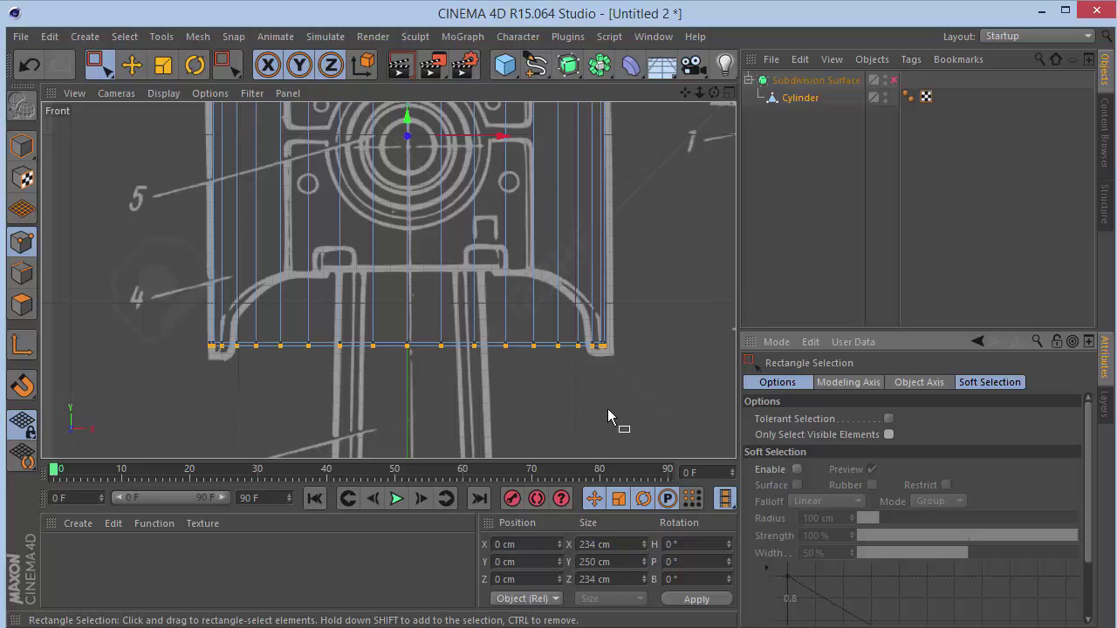
pyautogui.moveTo(608, 408); pyautogui.dragTo(376, 307)
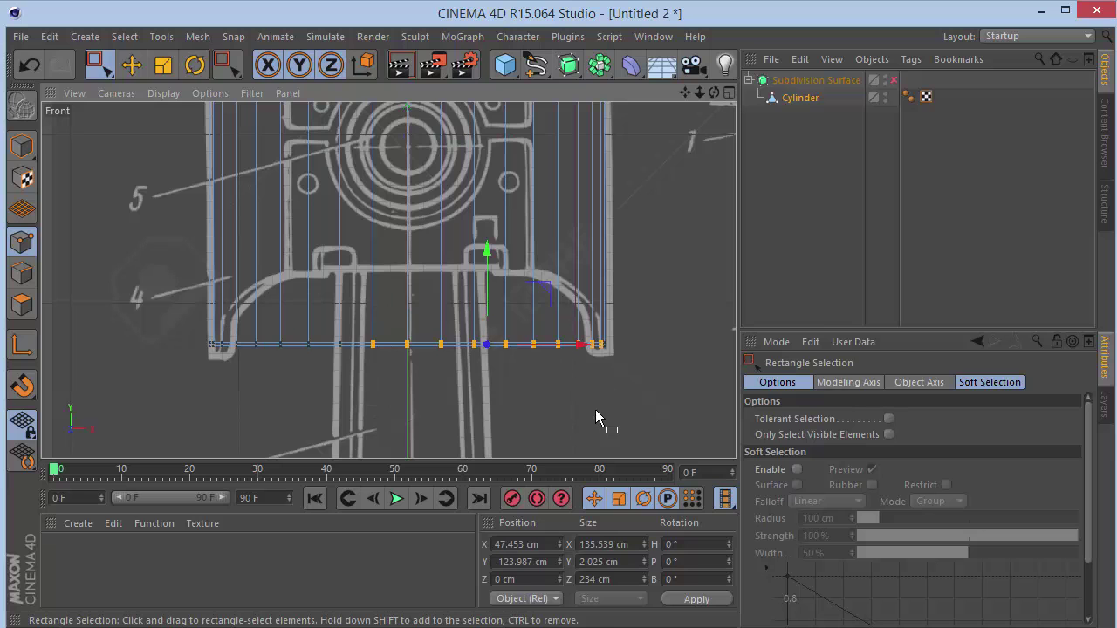
pyautogui.moveTo(231, 265); pyautogui.dragTo(229, 260)
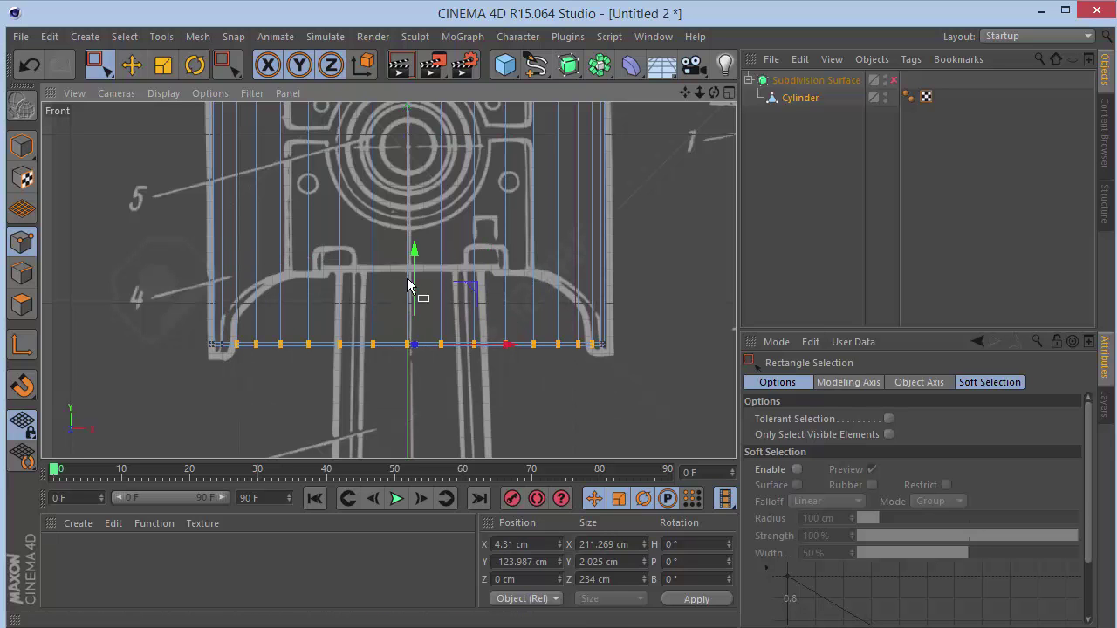
# Try raising the selected bottom points to about Y -79 cm, inspect the skirt from below, and undo the move.
pyautogui.scroll(2, 397, 314)
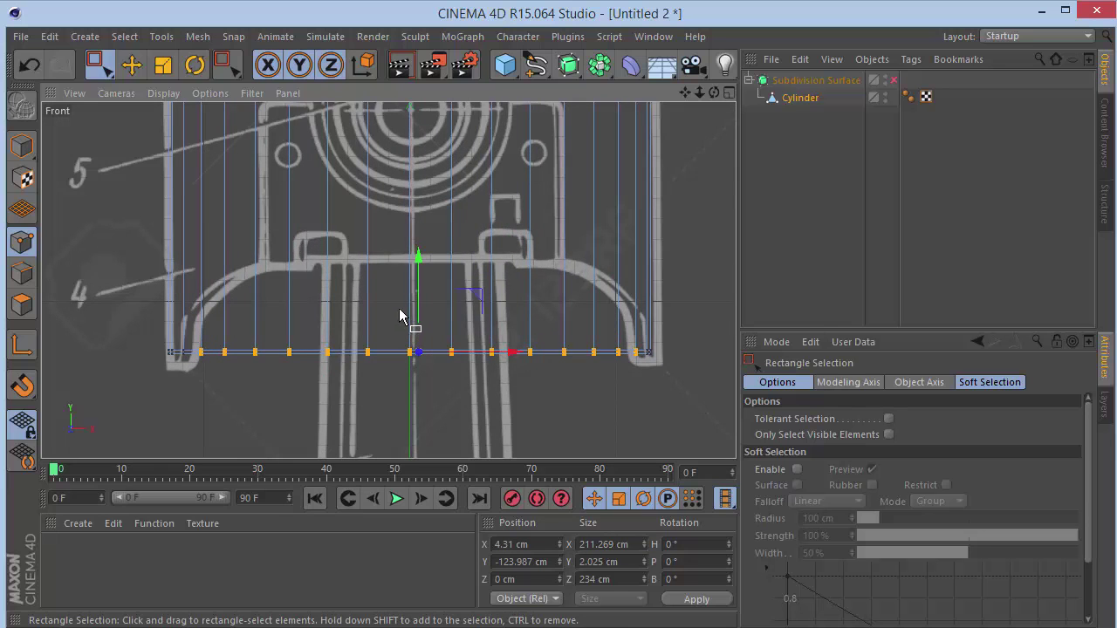
pyautogui.moveTo(417, 288); pyautogui.dragTo(393, 194)
pyautogui.press('F1')
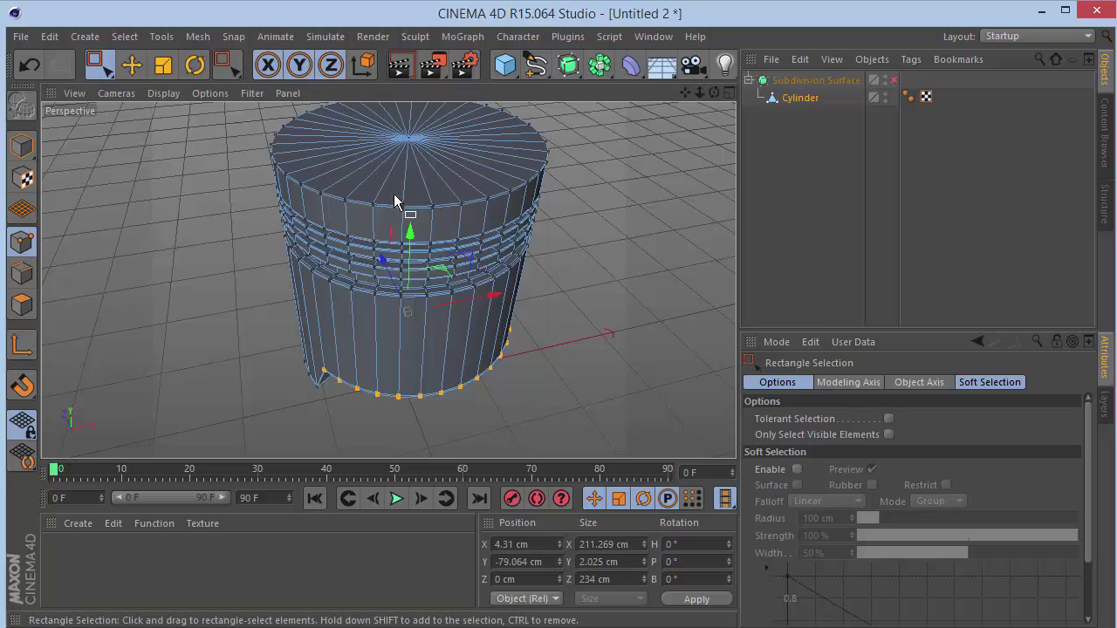
pyautogui.moveTo(713, 92); pyautogui.dragTo(683, 95)
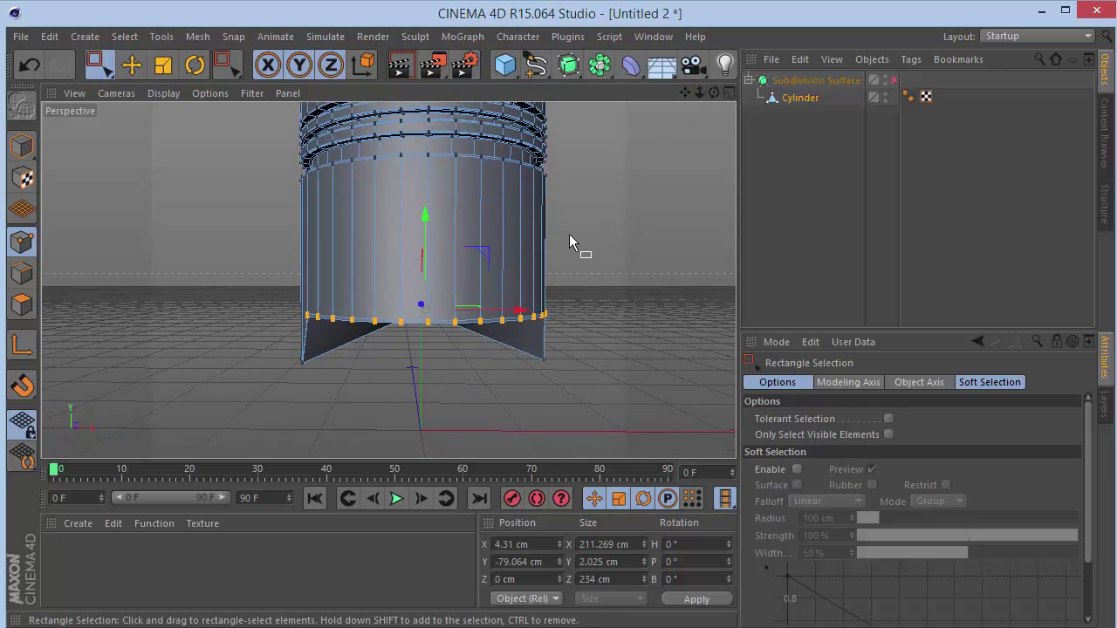
pyautogui.moveTo(714, 93)
pyautogui.mouseDown()
pyautogui.moveTo(703, 94)
pyautogui.moveTo(714, 92)
pyautogui.mouseUp()
pyautogui.hotkey('ctrl', 'z')
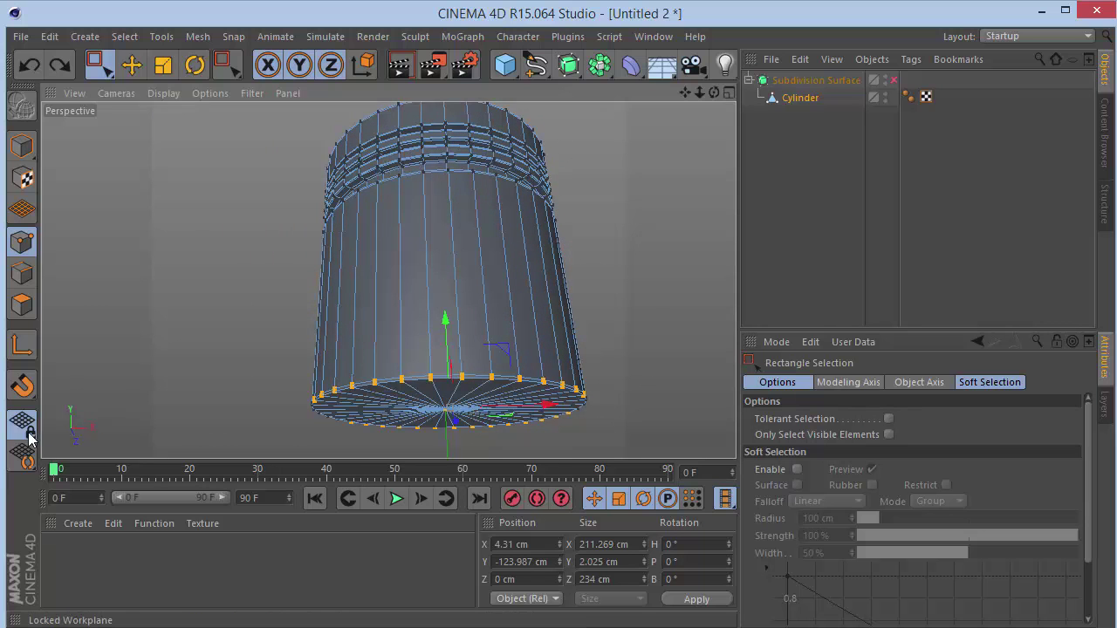
# Select all polygons of the cylinder's bottom cap with Live Selection and delete them.
pyautogui.click(30, 305)
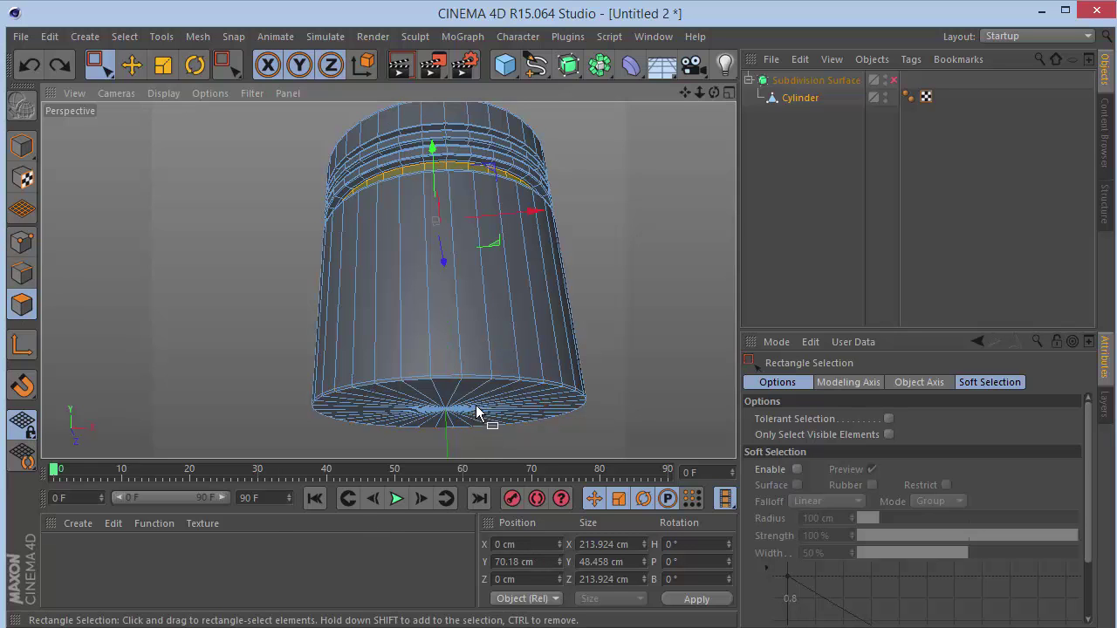
pyautogui.moveTo(99, 64); pyautogui.dragTo(175, 87)
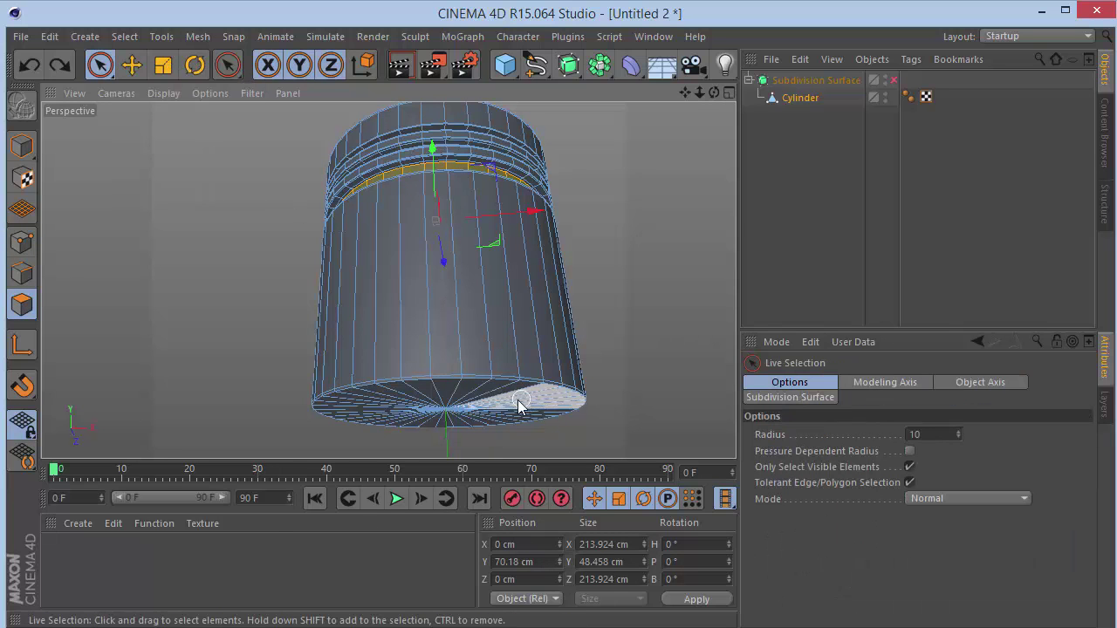
pyautogui.moveTo(518, 404); pyautogui.dragTo(446, 415)
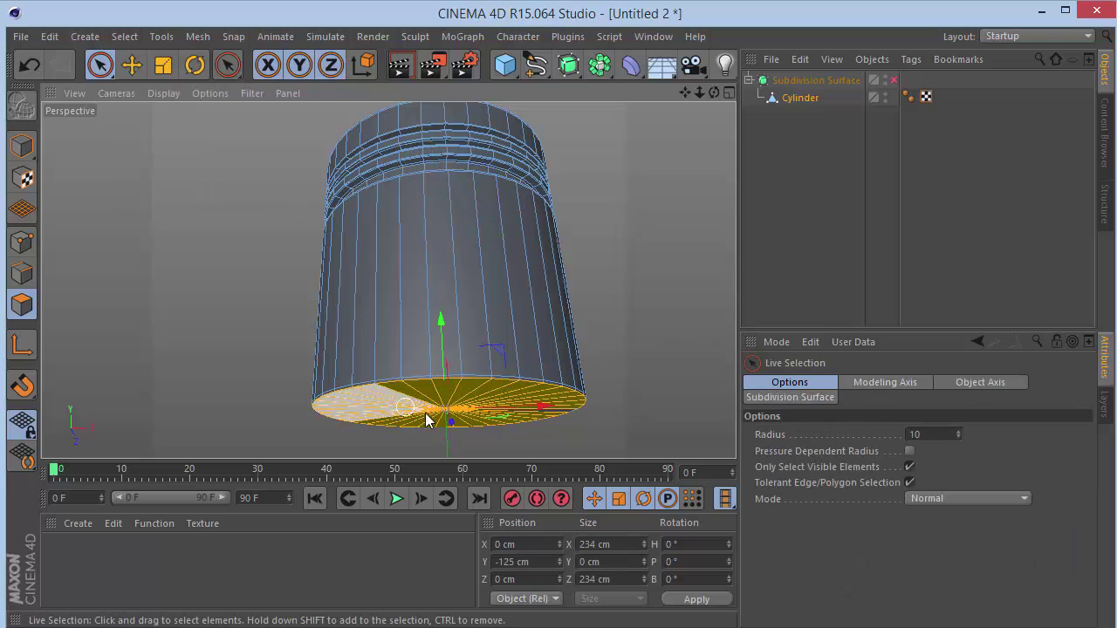
pyautogui.press('Delete')
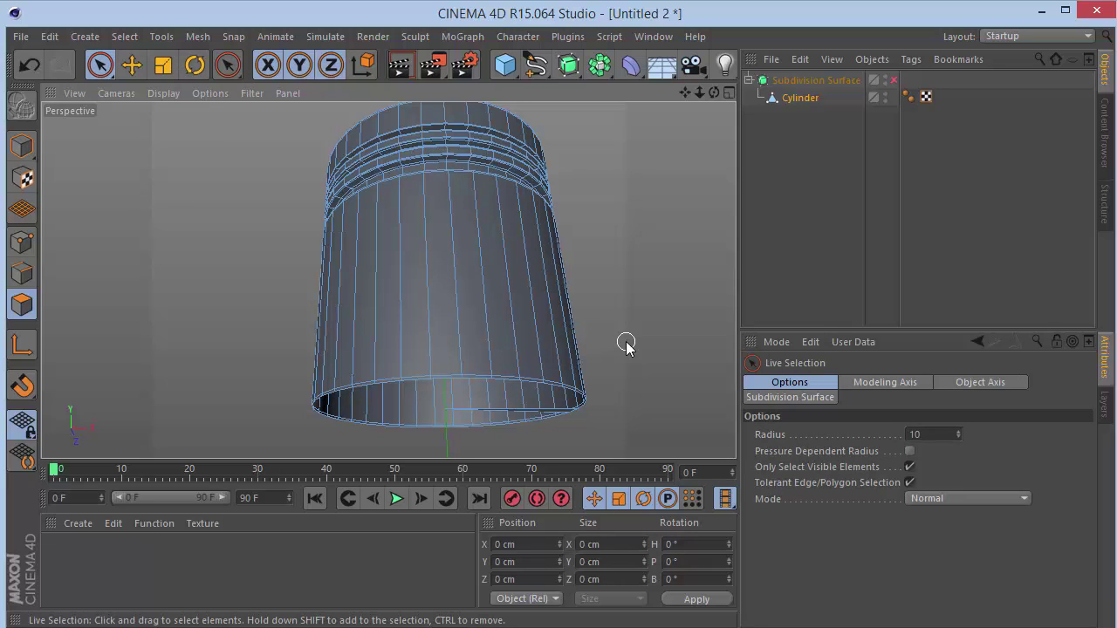
# Raise the selected bottom points in the Front view to about Y -84 cm, near the blueprint's skirt cutout line.
pyautogui.press('F4')
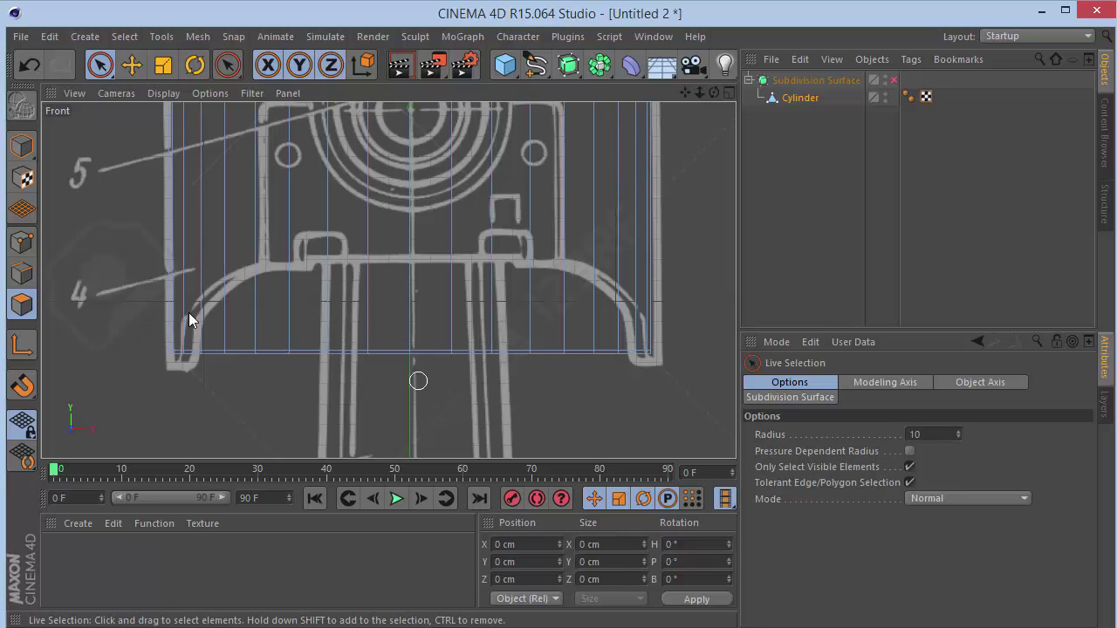
pyautogui.click(22, 241)
pyautogui.moveTo(417, 301); pyautogui.dragTo(402, 225)
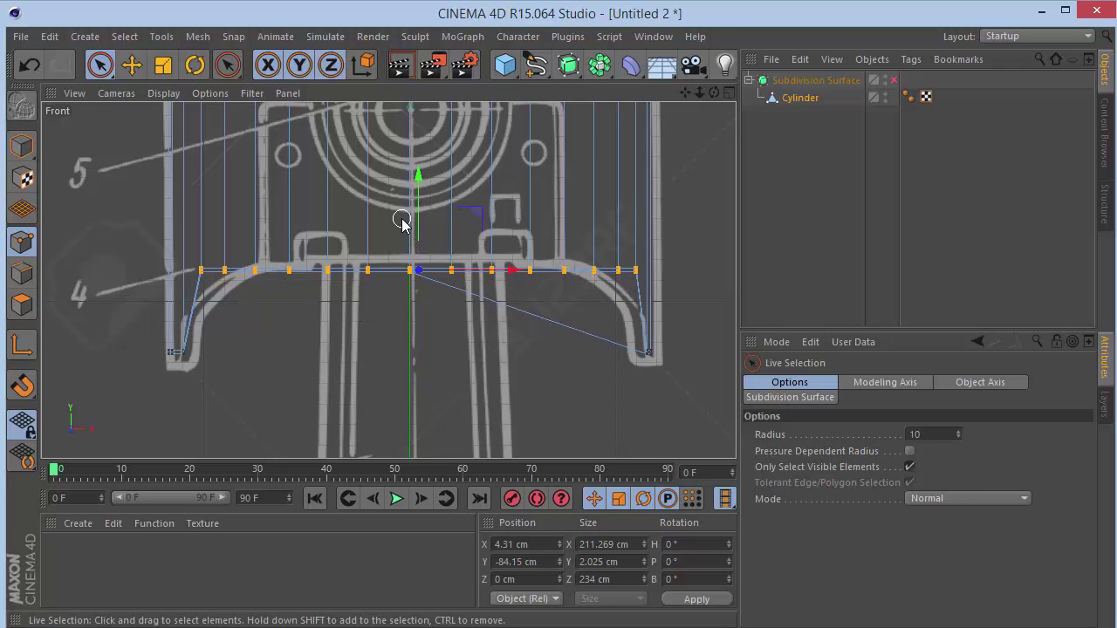
# Undo the last raise of the bottom points and delete the leftover bottom-cap polygon inside the cylinder.
pyautogui.press('F1')
pyautogui.hotkey('ctrl', 'z')
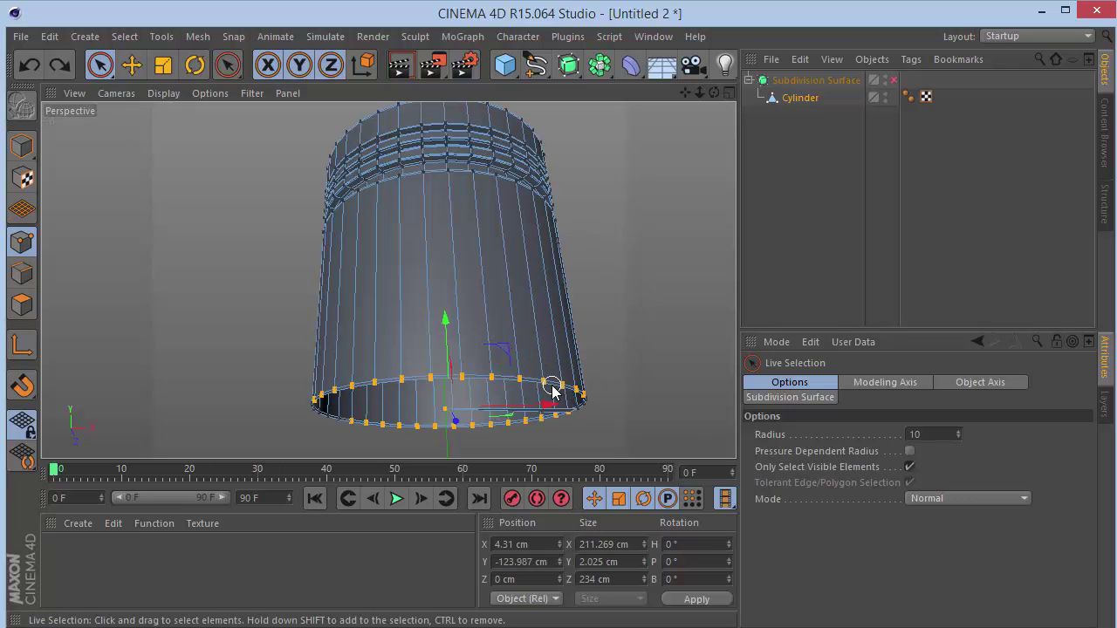
pyautogui.moveTo(714, 93); pyautogui.dragTo(688, 93)
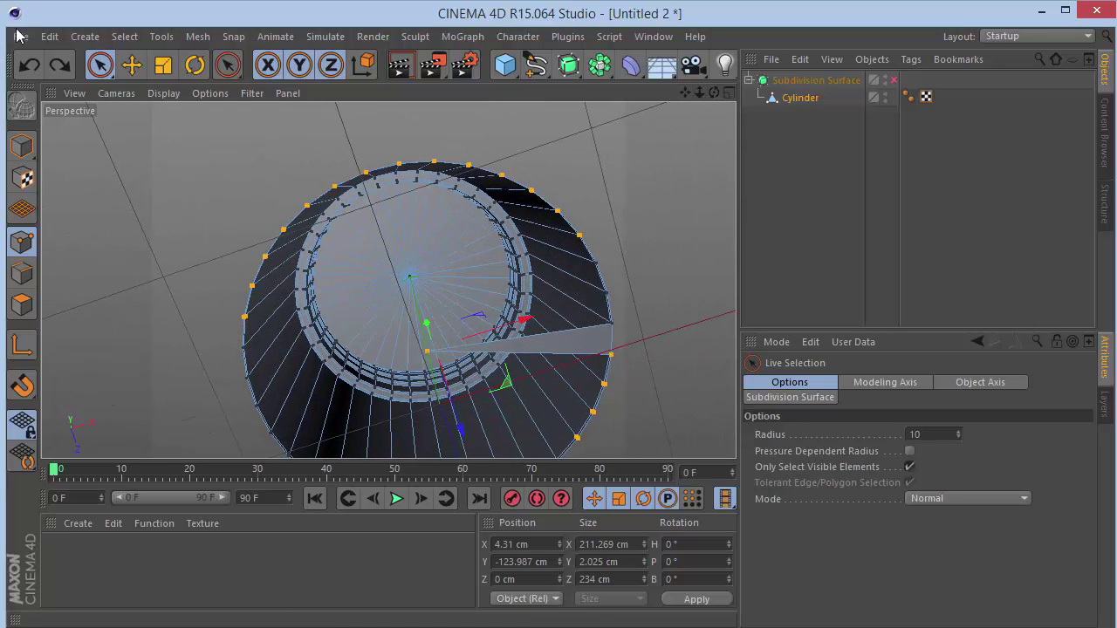
pyautogui.click(22, 303)
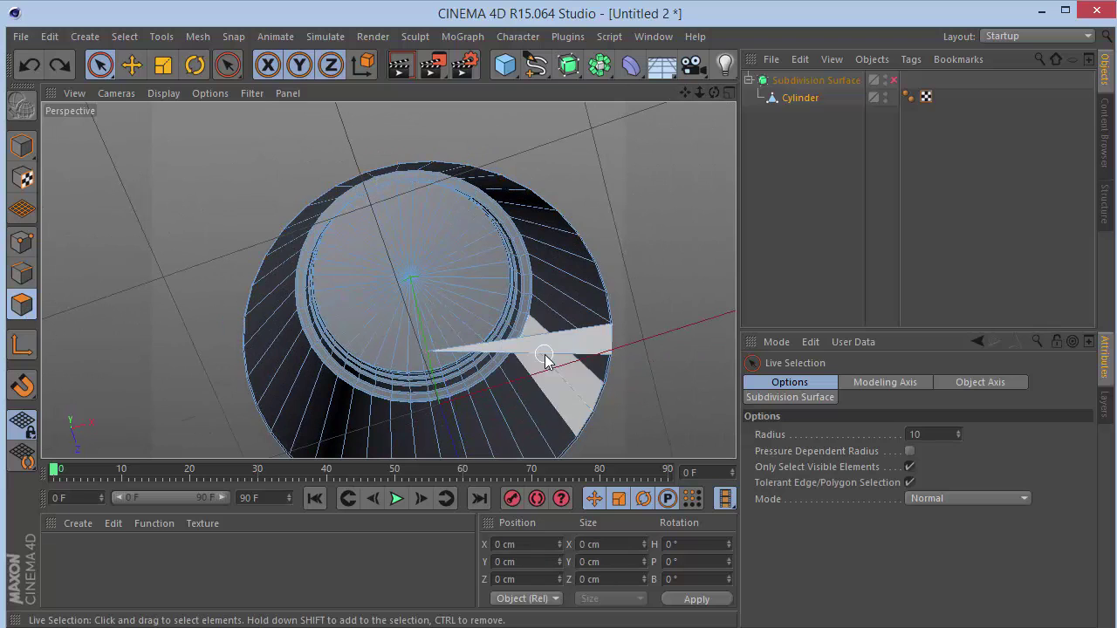
pyautogui.click(583, 350)
pyautogui.press('Delete')
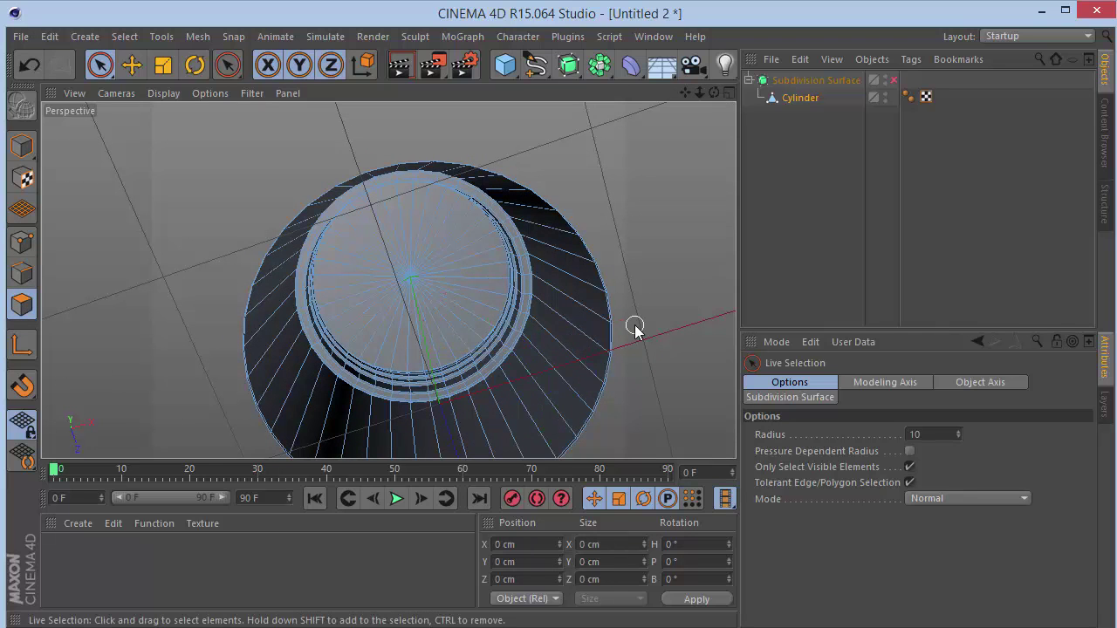
# Deselect the extra bottom points beside the right skirt corner and raise the remaining ones in the Front view to about Y -81 cm.
pyautogui.press('F4')
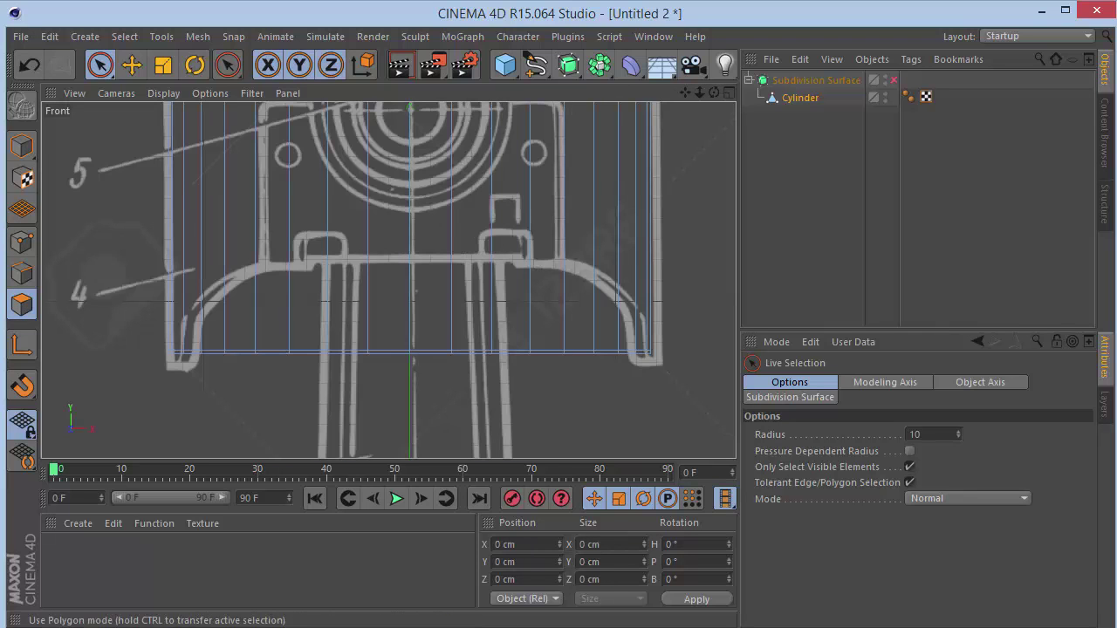
pyautogui.click(22, 242)
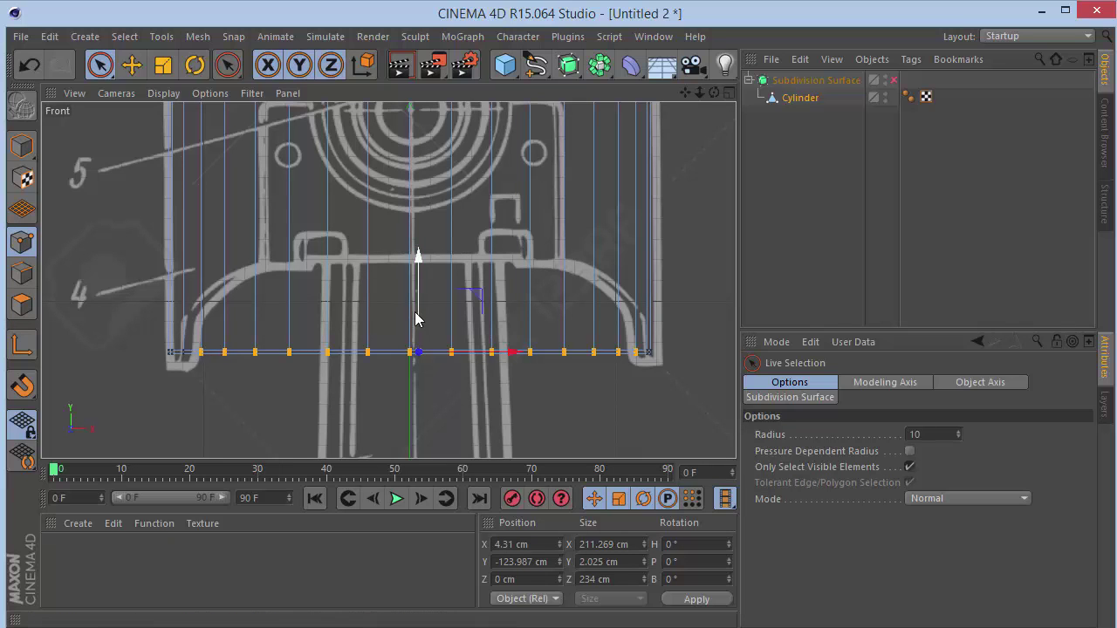
pyautogui.moveTo(419, 308); pyautogui.dragTo(409, 270)
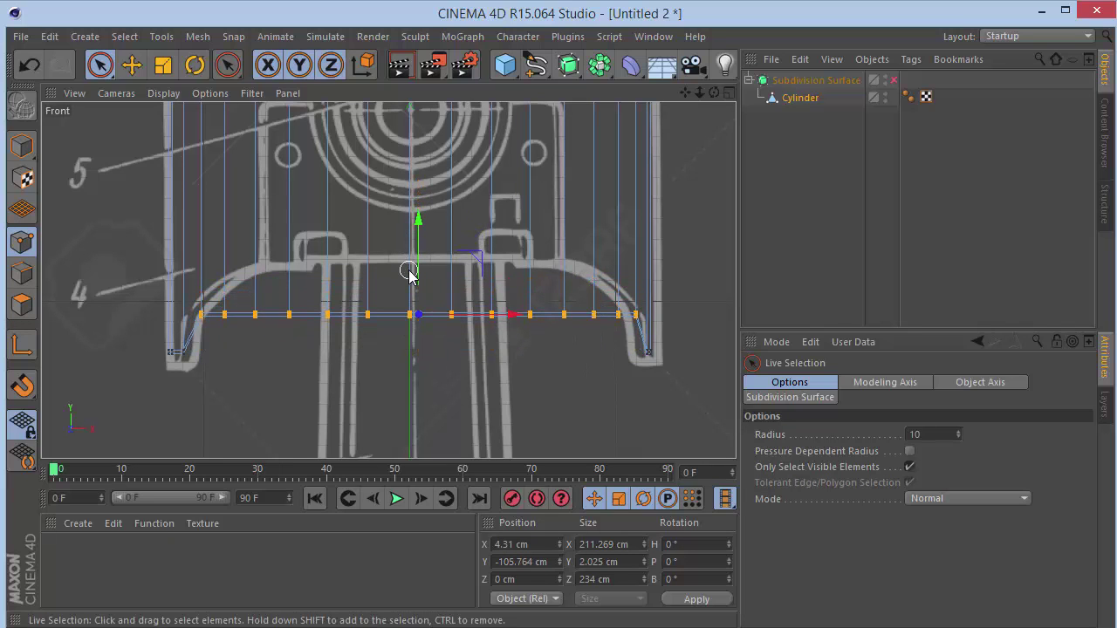
pyautogui.hotkey('ctrl', 'z')
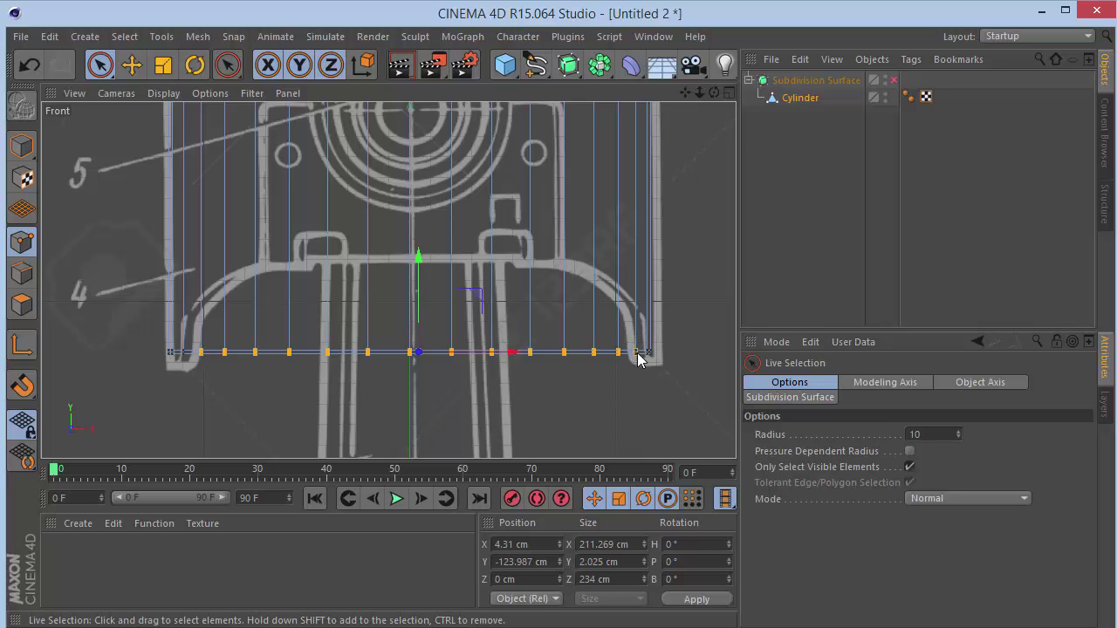
pyautogui.moveTo(99, 64); pyautogui.dragTo(209, 125)
pyautogui.keyDown('ctrl'); pyautogui.moveTo(676, 407); pyautogui.dragTo(626, 303); pyautogui.keyUp('ctrl')
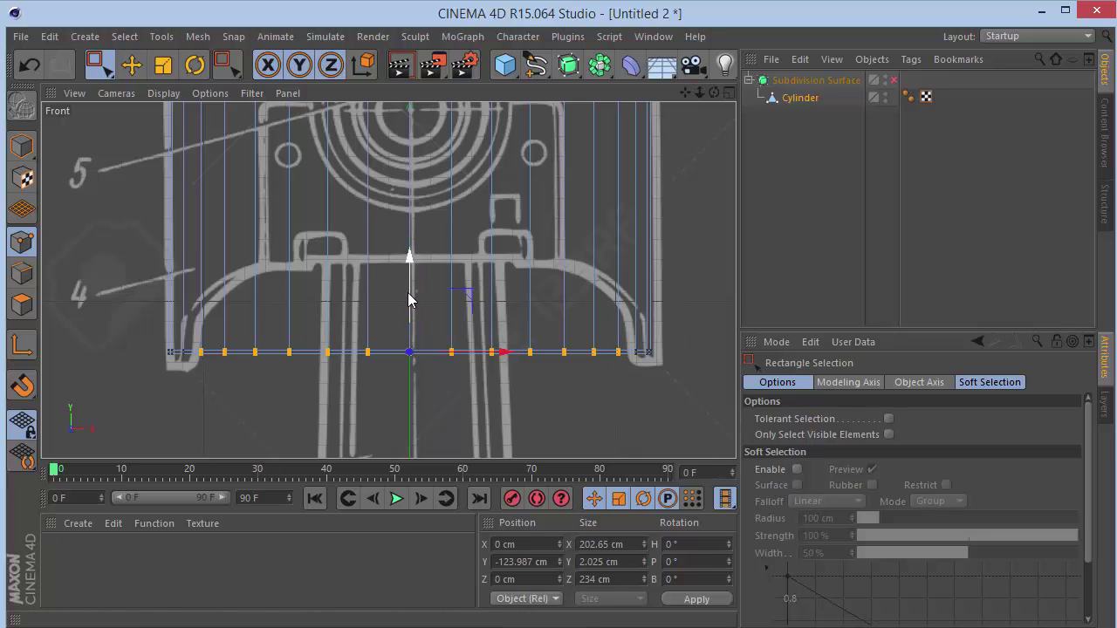
pyautogui.moveTo(407, 293); pyautogui.dragTo(404, 211)
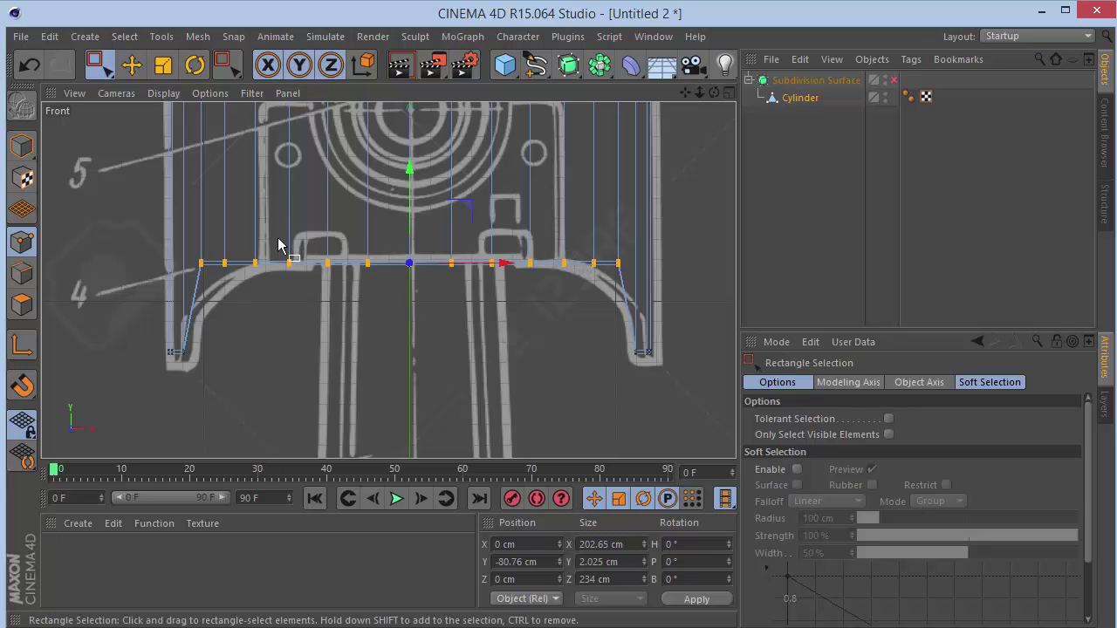
# Lower the outer raised points to about Y -90 cm and the outermost ones to about Y -102 cm, following the blueprint's curved cutout.
pyautogui.keyDown('shift'); pyautogui.moveTo(272, 238); pyautogui.dragTo(544, 301); pyautogui.keyUp('shift')
pyautogui.moveTo(266, 238); pyautogui.dragTo(578, 326)
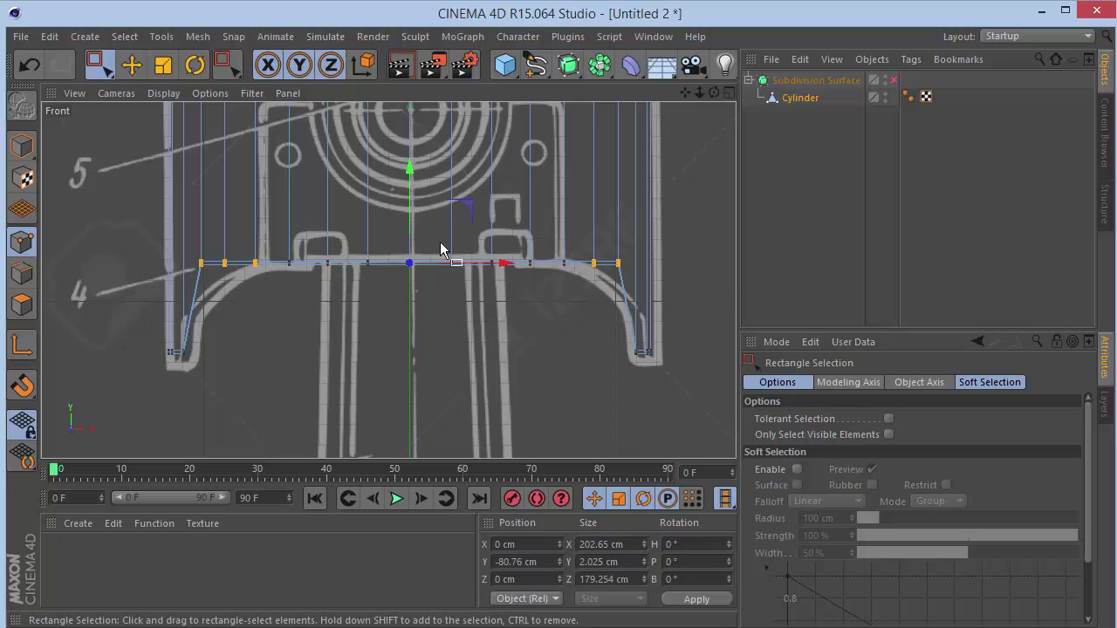
pyautogui.moveTo(413, 218); pyautogui.dragTo(414, 230)
pyautogui.hotkey('ctrl', 'z')
pyautogui.moveTo(412, 232); pyautogui.dragTo(414, 255)
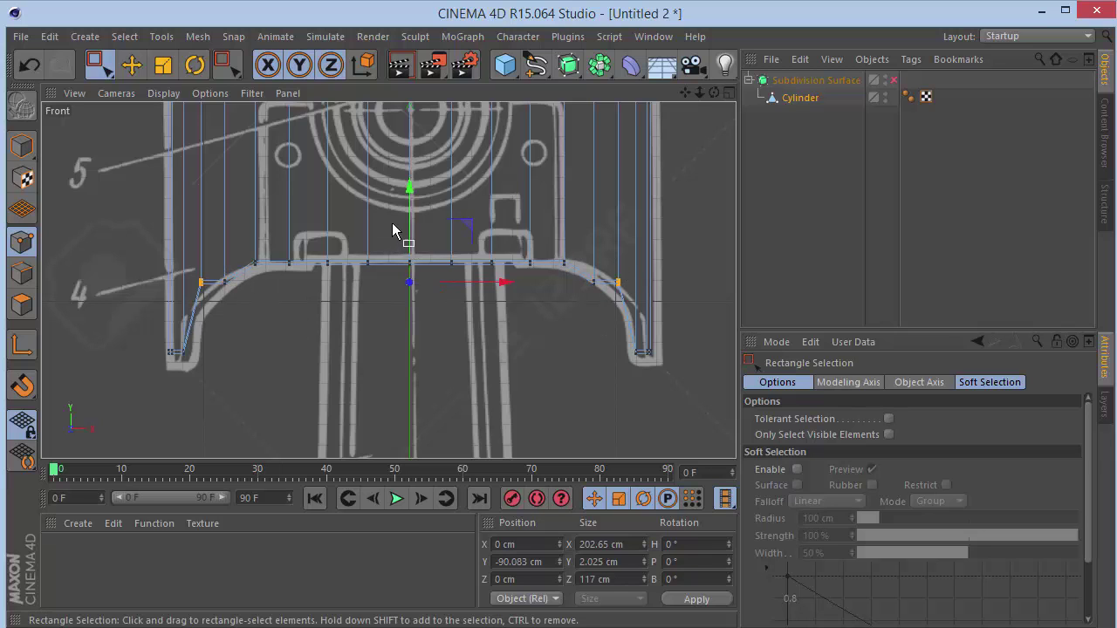
pyautogui.moveTo(408, 228); pyautogui.dragTo(412, 260)
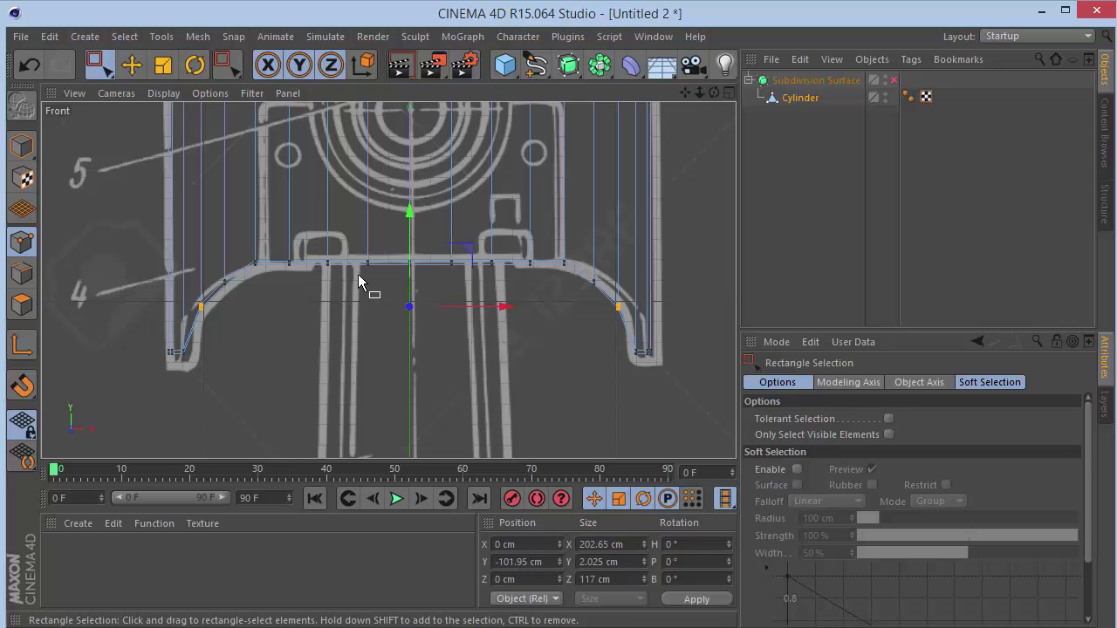
# Enable the Subdivision Surface and inspect the smoothed skirt cutout in the Perspective view.
pyautogui.press('F1')
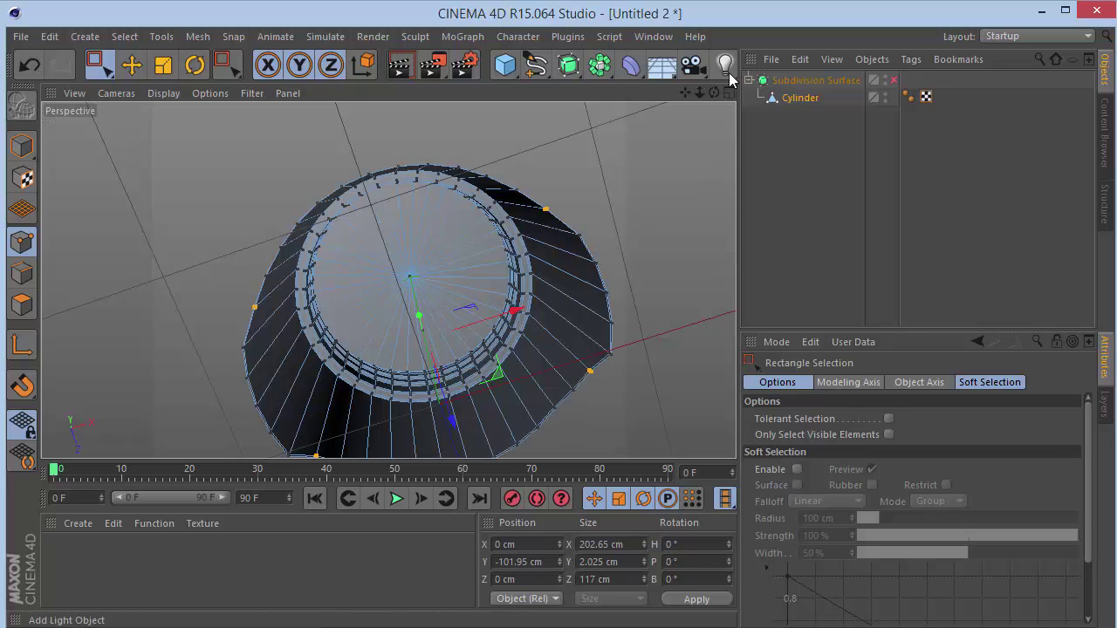
pyautogui.moveTo(714, 92); pyautogui.dragTo(388, 280)
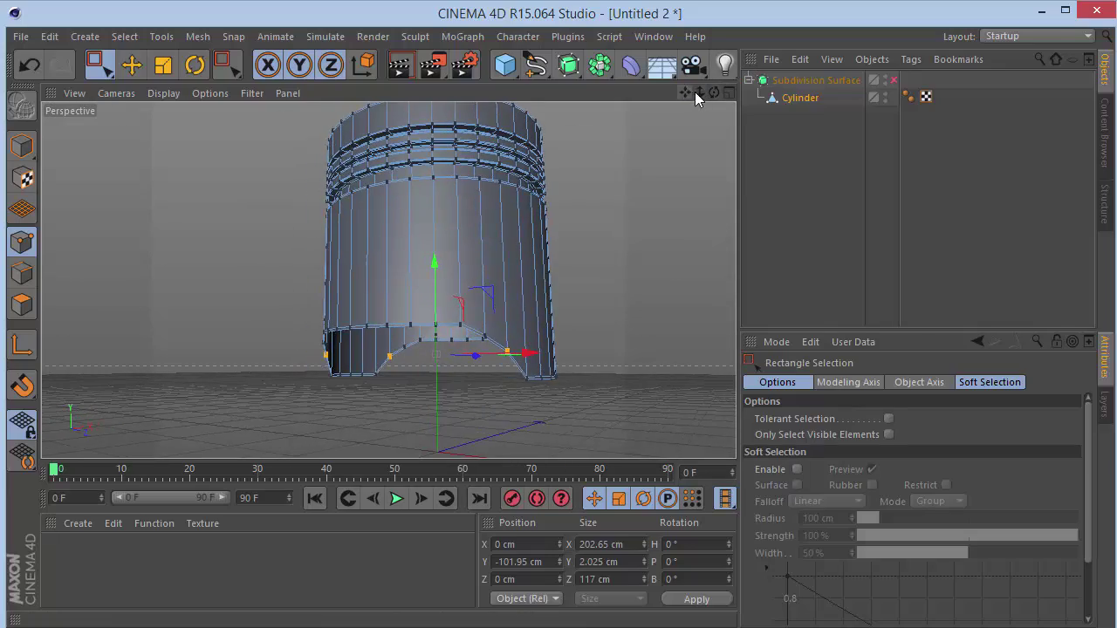
pyautogui.moveTo(714, 93); pyautogui.dragTo(389, 280)
pyautogui.click(919, 210)
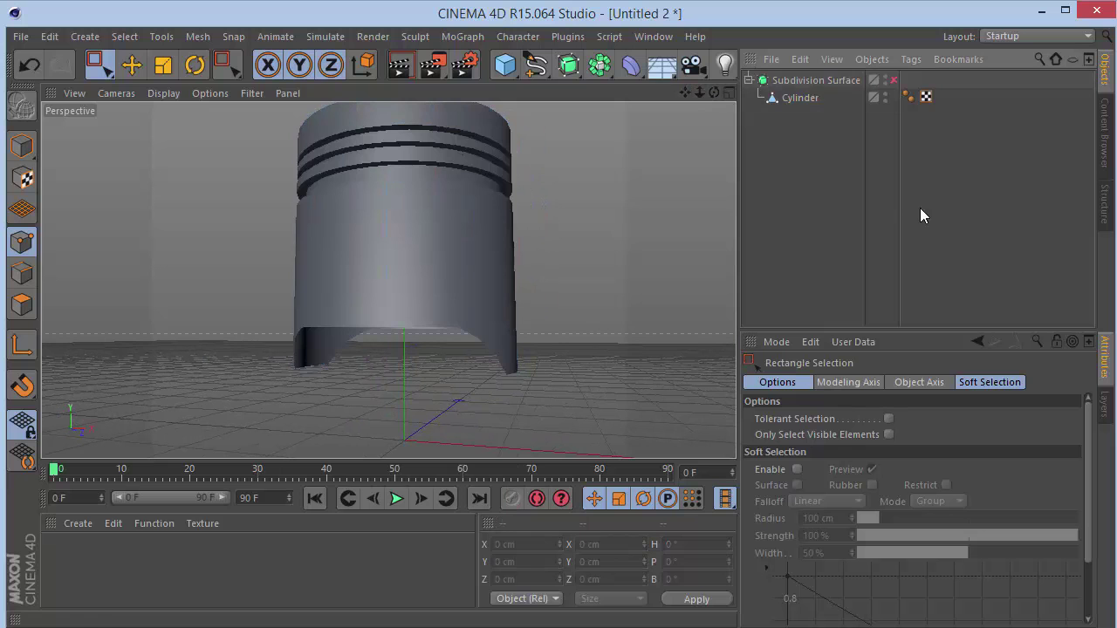
pyautogui.click(892, 79)
pyautogui.moveTo(713, 92); pyautogui.dragTo(388, 279)
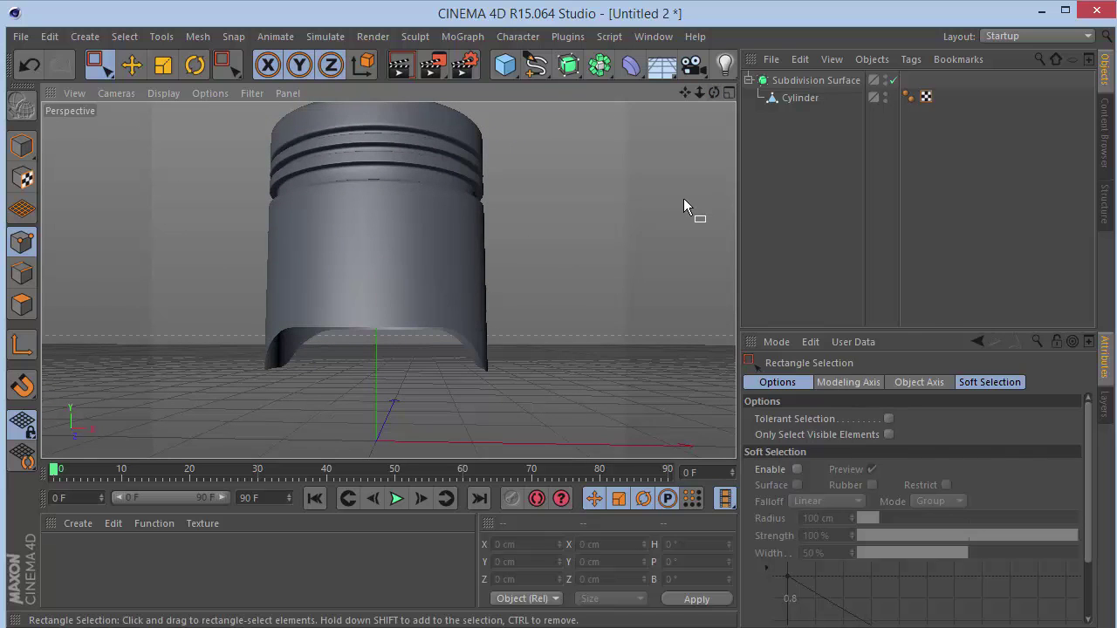
# Set the render output size to 1280 x 720 pixels.
pyautogui.click(466, 65)
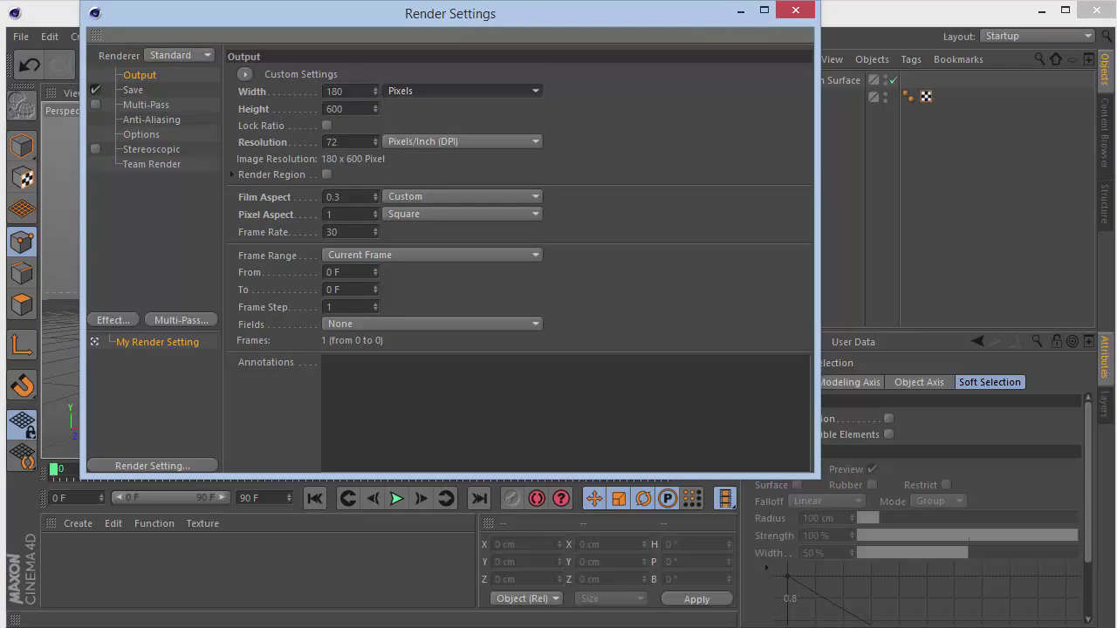
pyautogui.press('Tab')
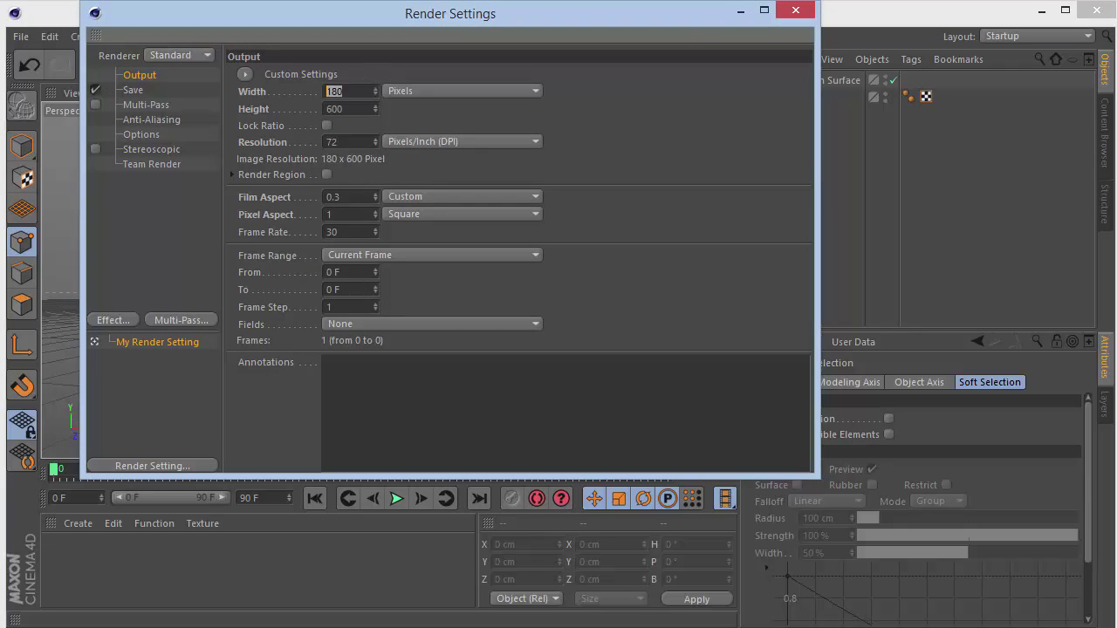
pyautogui.write('1280')
pyautogui.press('Tab')
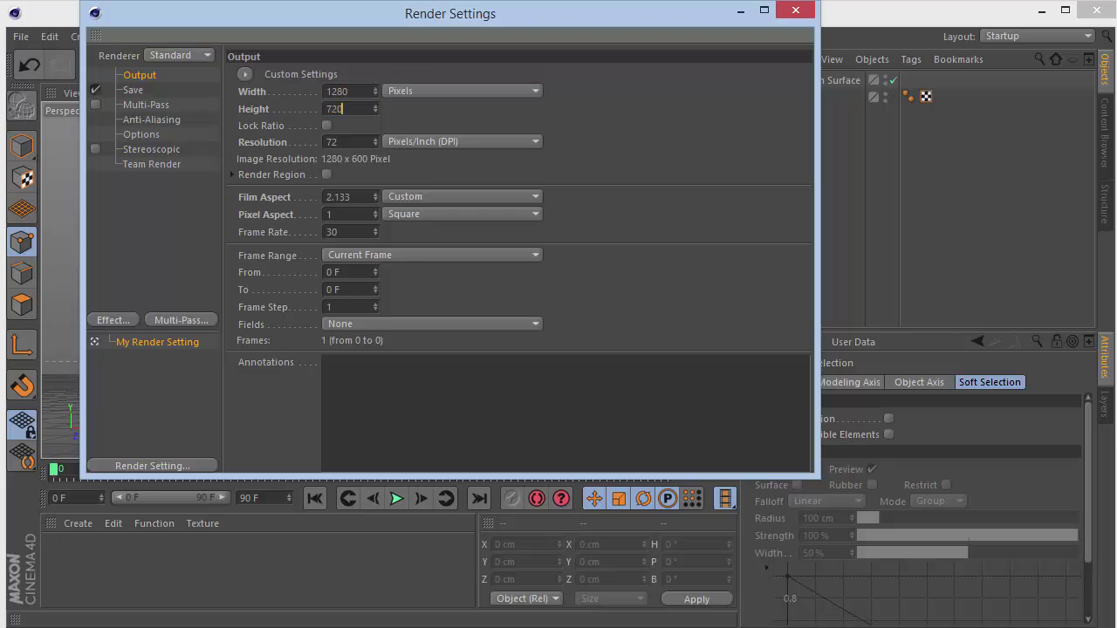
pyautogui.write('720')
pyautogui.press('Return')
pyautogui.click(795, 10)
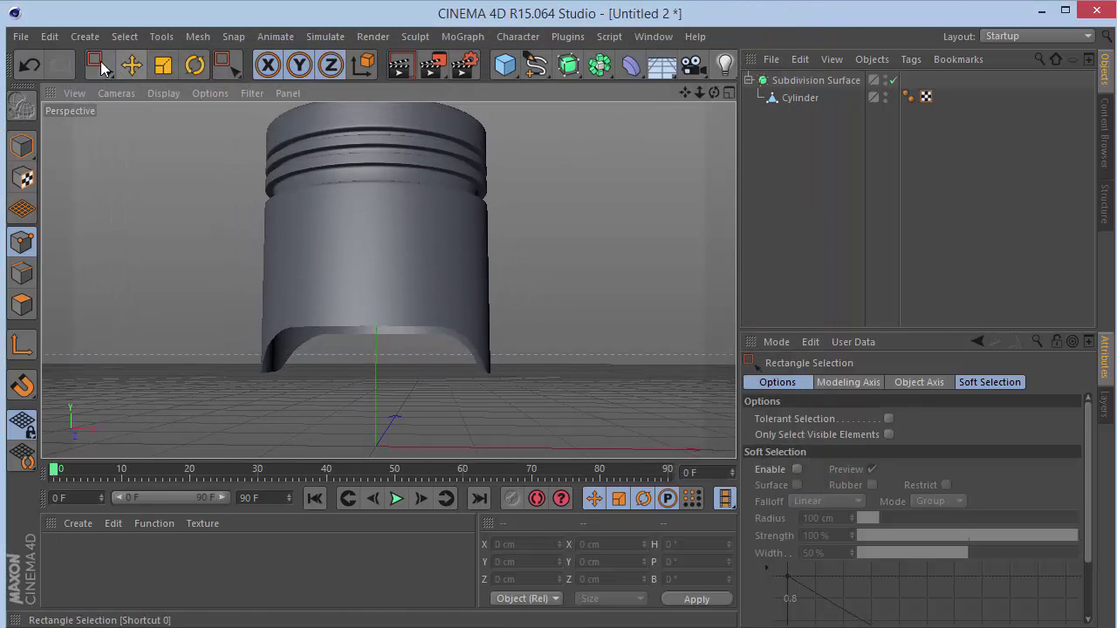
# Add a cylinder primitive and raise it in the Front view to about Y 192.5 cm, centred on the blueprint's pin circles.
pyautogui.moveTo(97, 65); pyautogui.dragTo(131, 88)
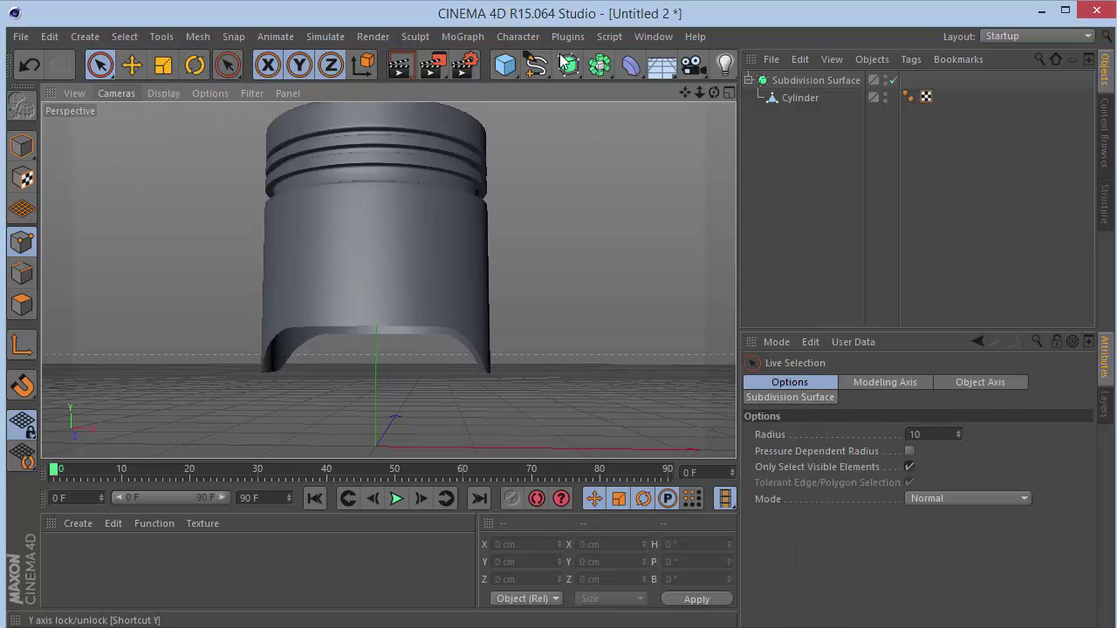
pyautogui.moveTo(714, 92); pyautogui.dragTo(670, 299)
pyautogui.press('F4')
pyautogui.moveTo(504, 64); pyautogui.dragTo(847, 87)
pyautogui.click(799, 382)
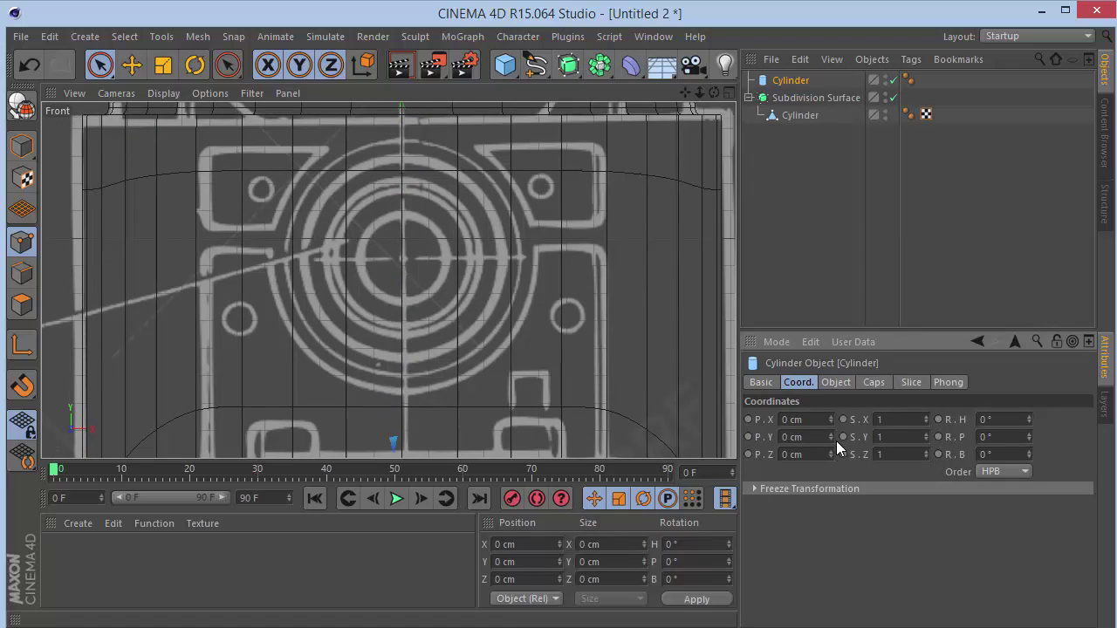
pyautogui.moveTo(831, 437); pyautogui.dragTo(830, 231)
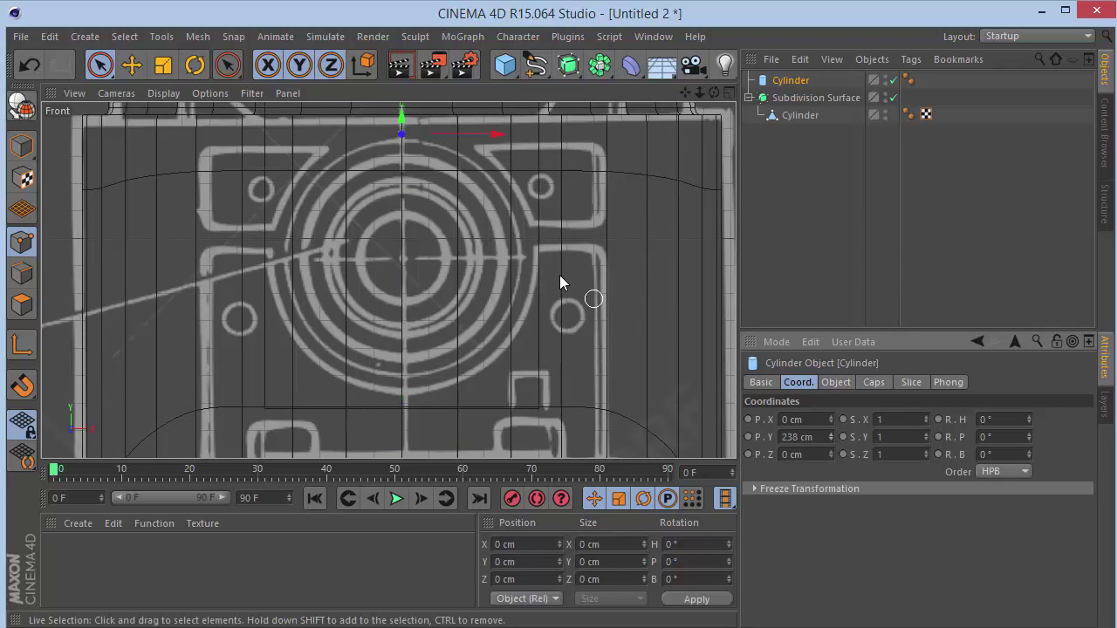
pyautogui.moveTo(402, 113); pyautogui.dragTo(415, 244)
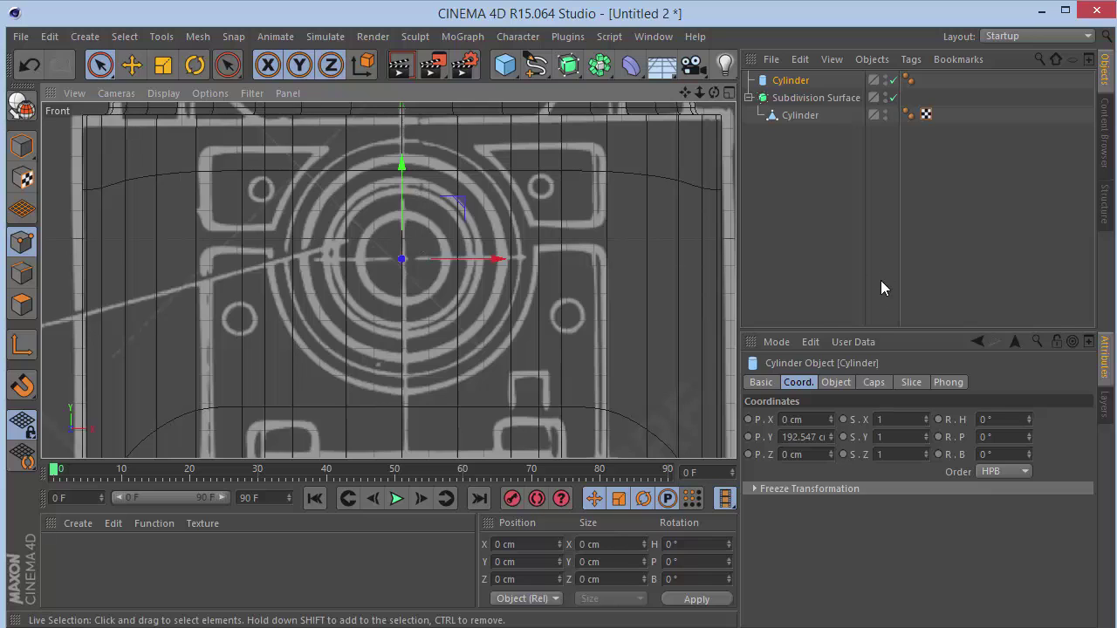
# Set the new cylinder's orientation to +Z and its radius to 17 cm to match the blueprint's pin hole.
pyautogui.click(836, 383)
pyautogui.click(877, 488)
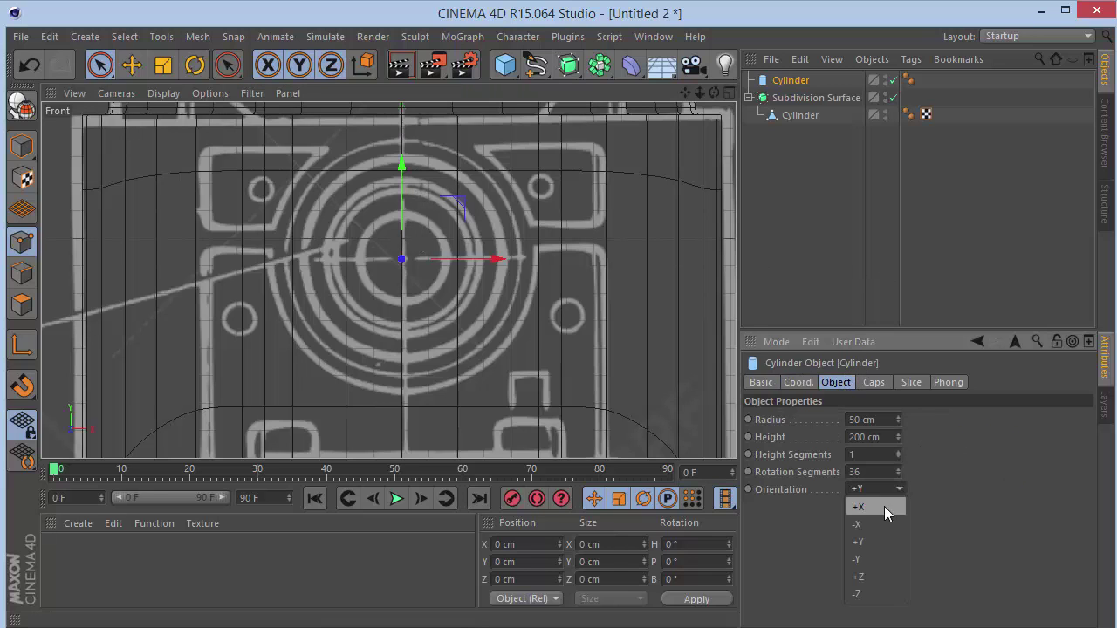
pyautogui.click(884, 507)
pyautogui.click(882, 491)
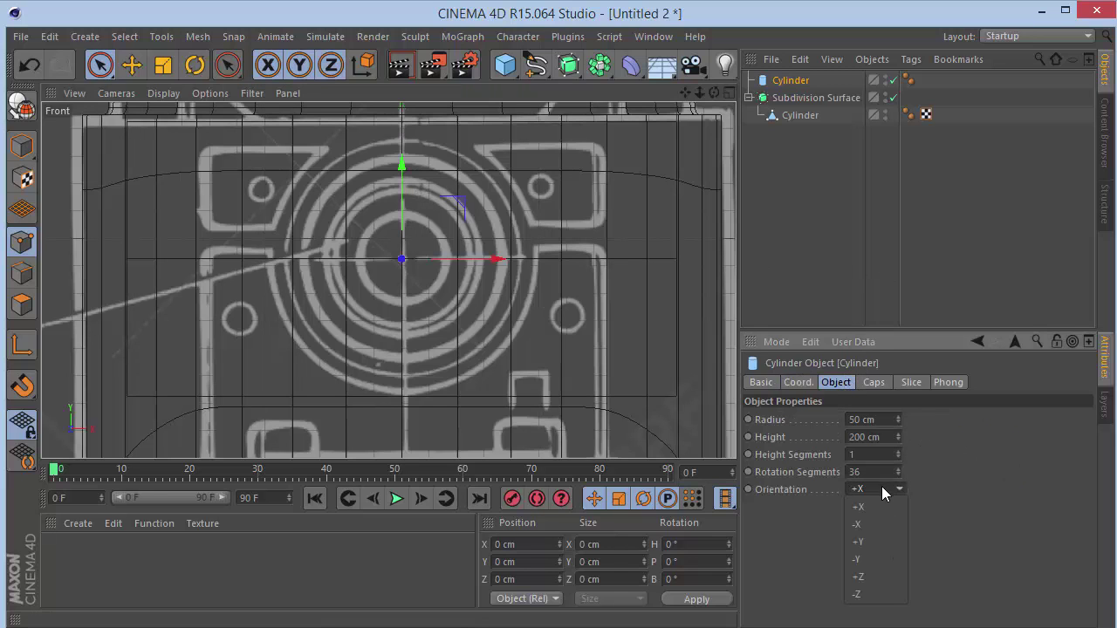
pyautogui.click(882, 578)
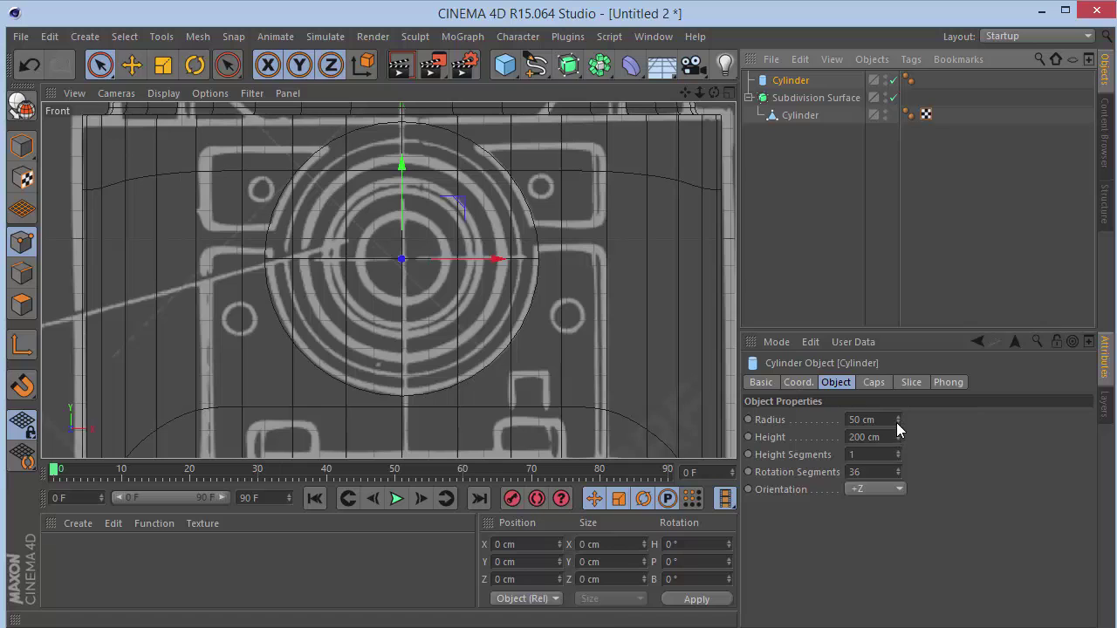
pyautogui.moveTo(898, 420)
pyautogui.mouseDown()
pyautogui.moveTo(898, 464)
pyautogui.moveTo(899, 428)
pyautogui.mouseUp()
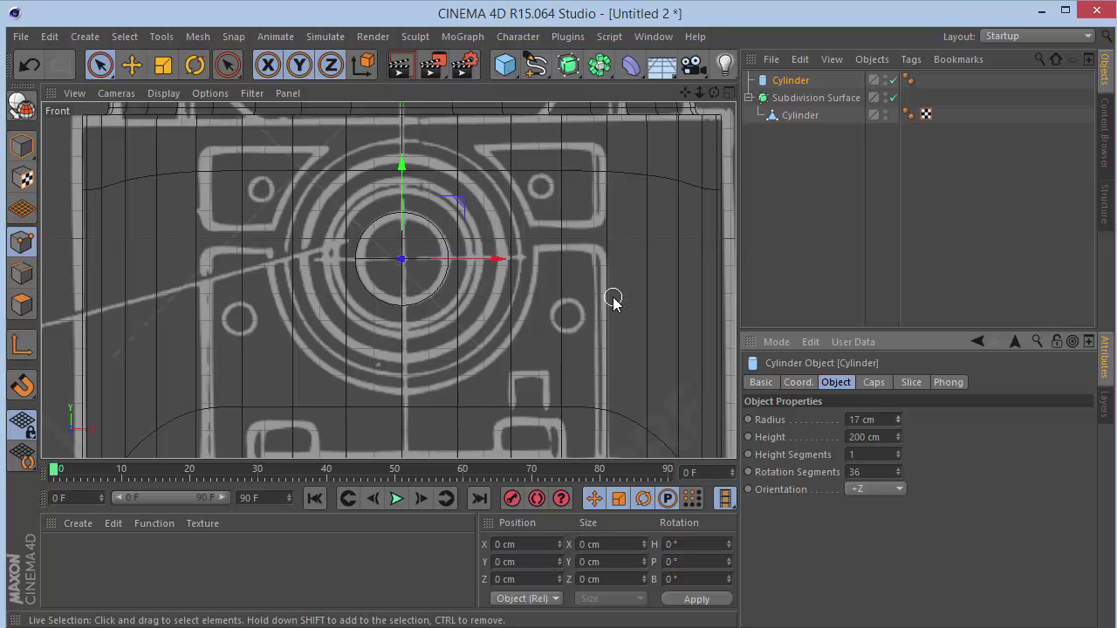
# Set the pin cylinder's height to 300 cm so that it runs through both sides of the piston.
pyautogui.press('F1')
pyautogui.moveTo(714, 93); pyautogui.dragTo(388, 280)
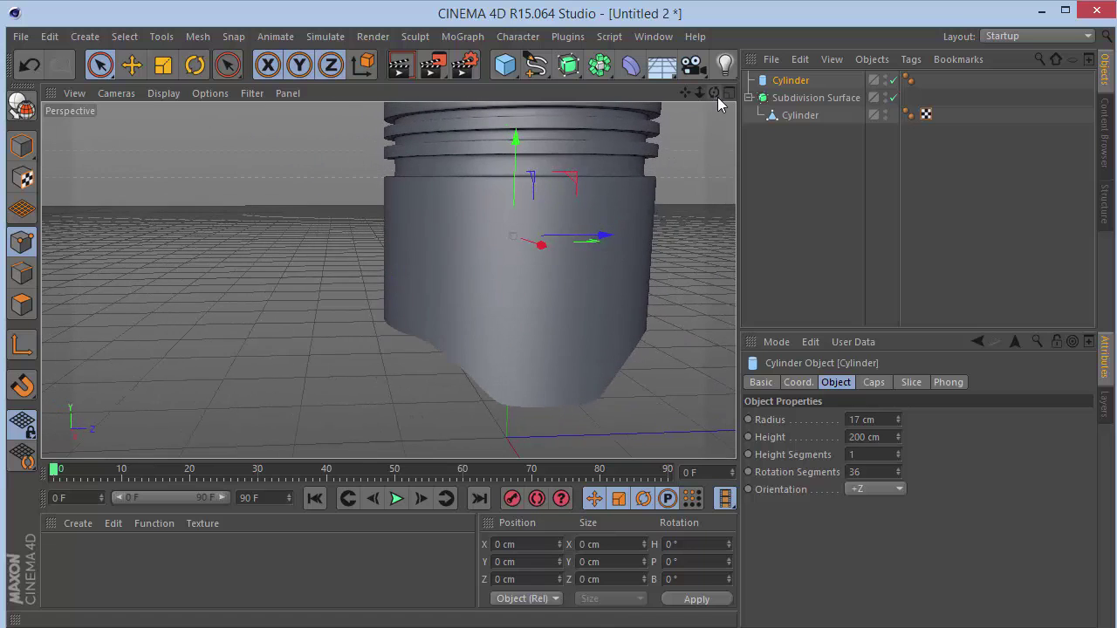
pyautogui.click(893, 436)
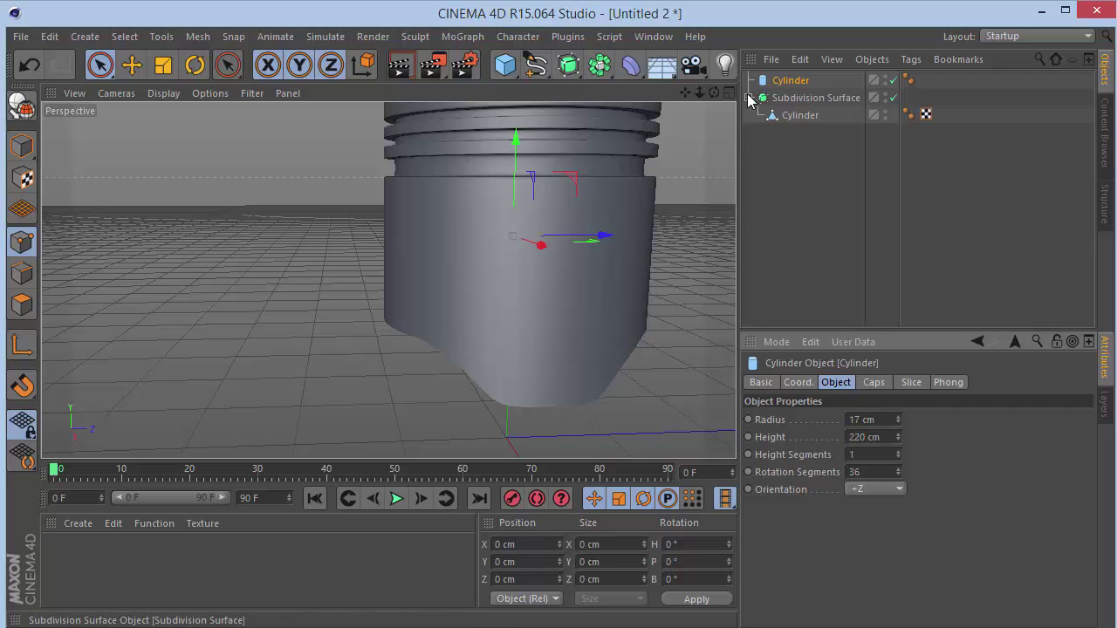
pyautogui.moveTo(899, 437); pyautogui.dragTo(898, 392)
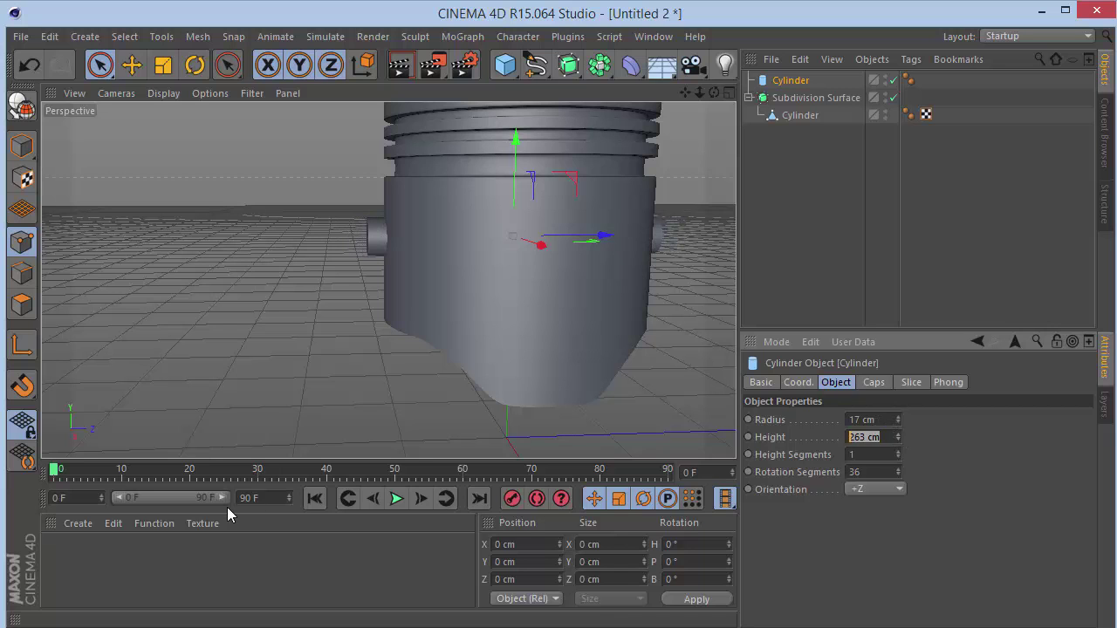
pyautogui.press('Return')
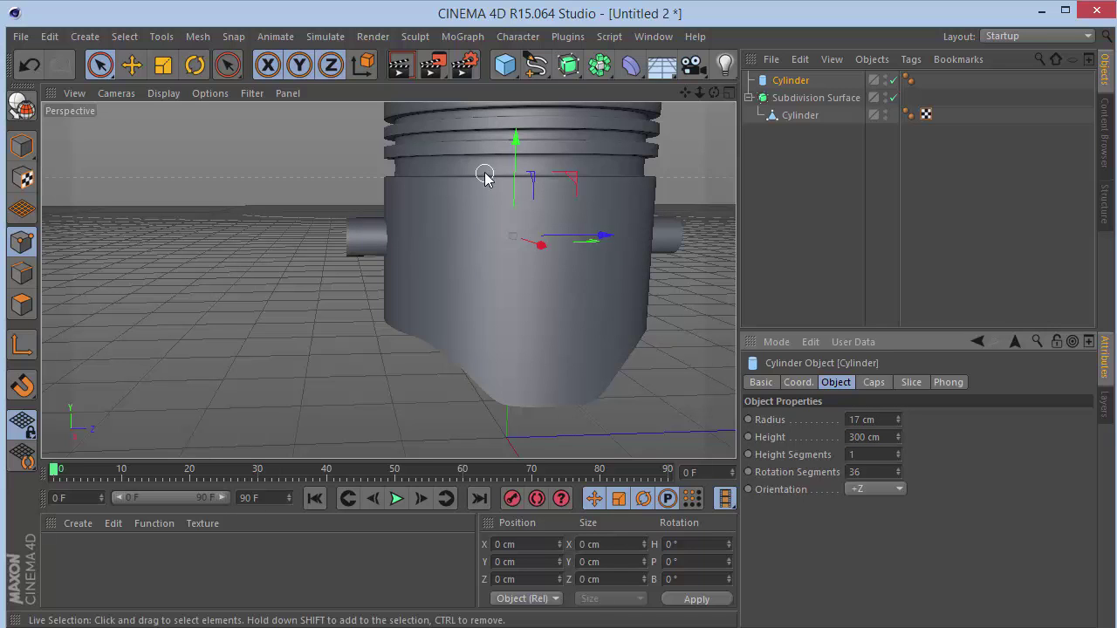
# Take the piston cylinder out of the Subdivision Surface, try deleting the Subdivision Surface, and undo the deletion.
pyautogui.moveTo(714, 93); pyautogui.dragTo(813, 108)
pyautogui.click(813, 102)
pyautogui.press('Delete')
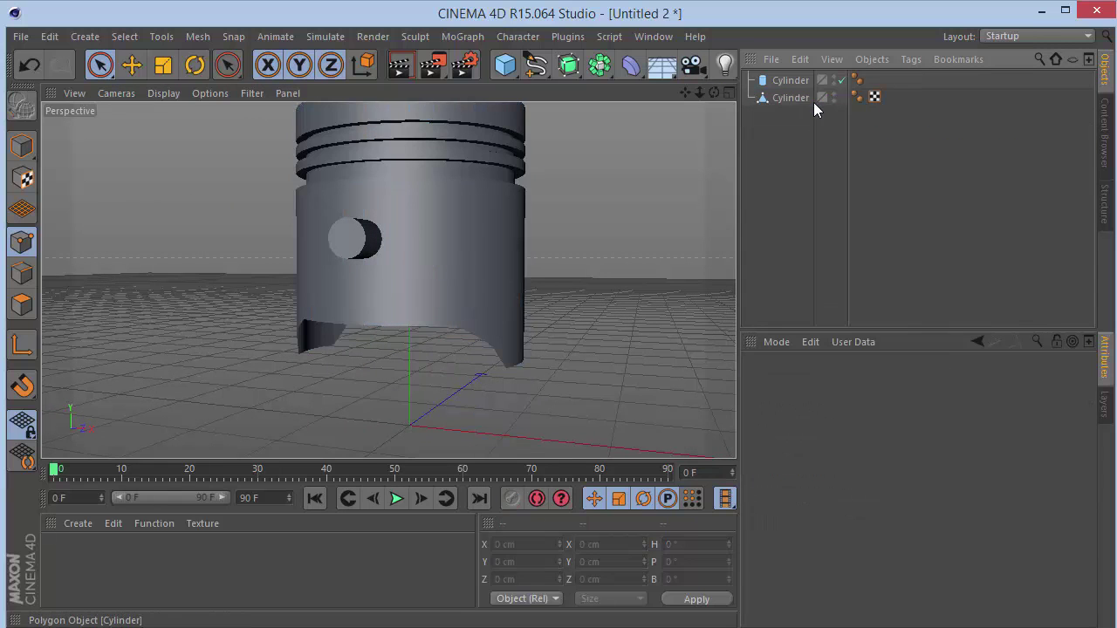
pyautogui.hotkey('ctrl', 'z')
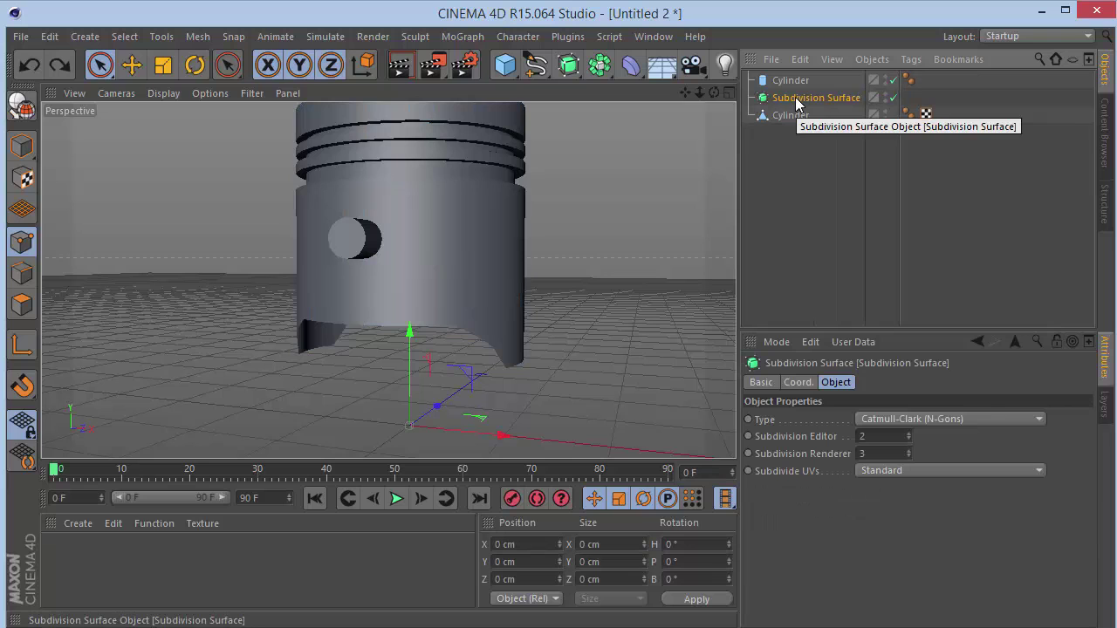
# Put the piston cylinder back in the Subdivision Surface, try Current State to Object on it, and undo the conversion.
pyautogui.moveTo(795, 114); pyautogui.dragTo(800, 104)
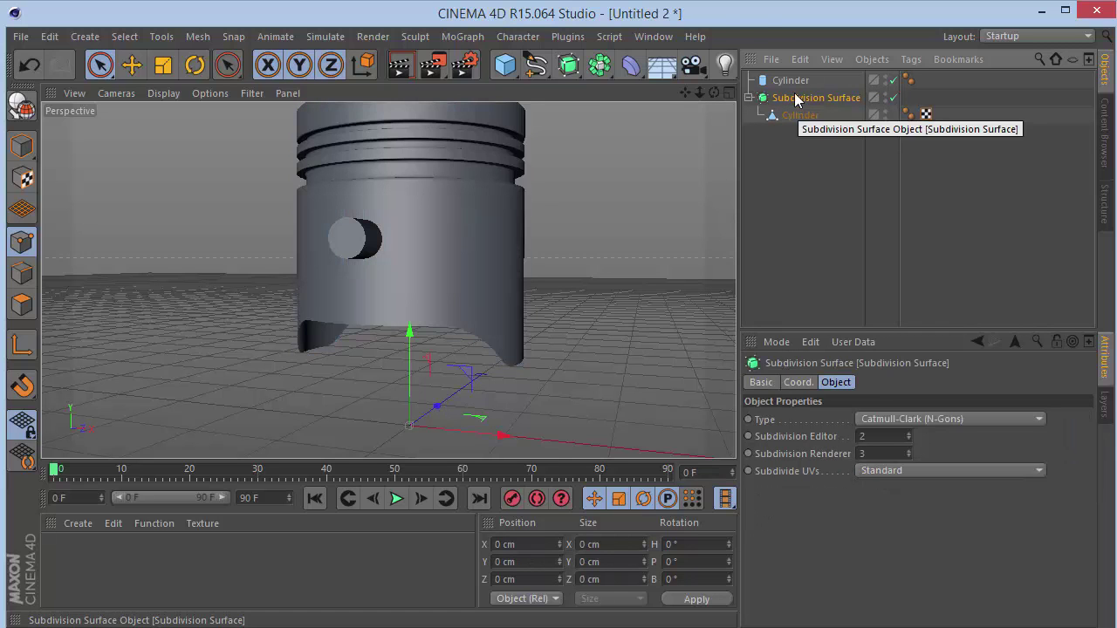
pyautogui.moveTo(713, 93); pyautogui.dragTo(388, 280)
pyautogui.rightClick(790, 98)
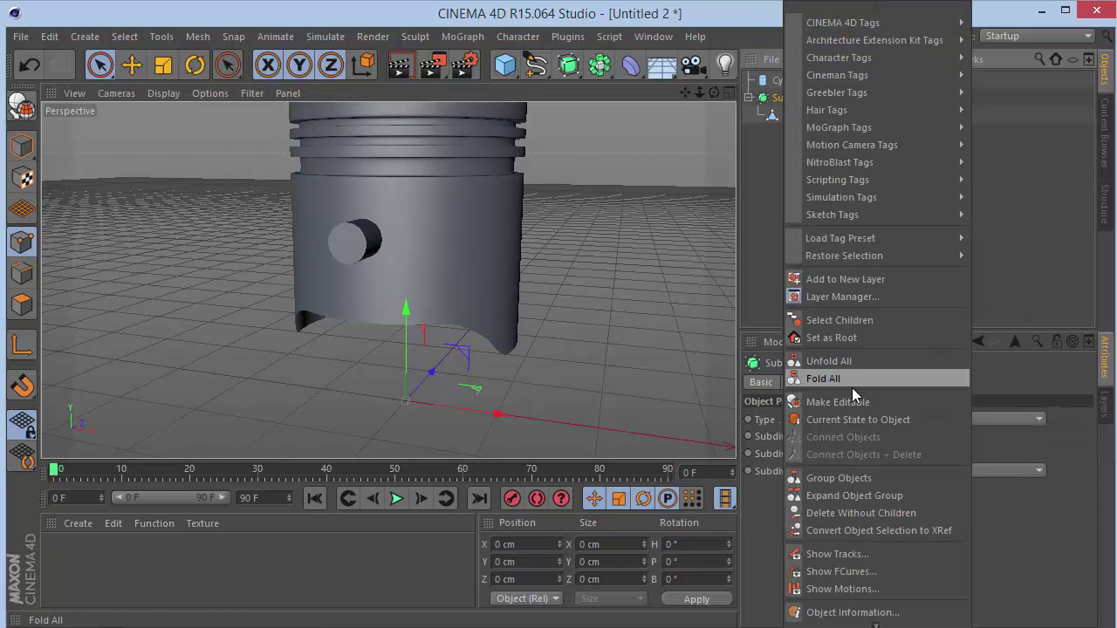
pyautogui.click(840, 422)
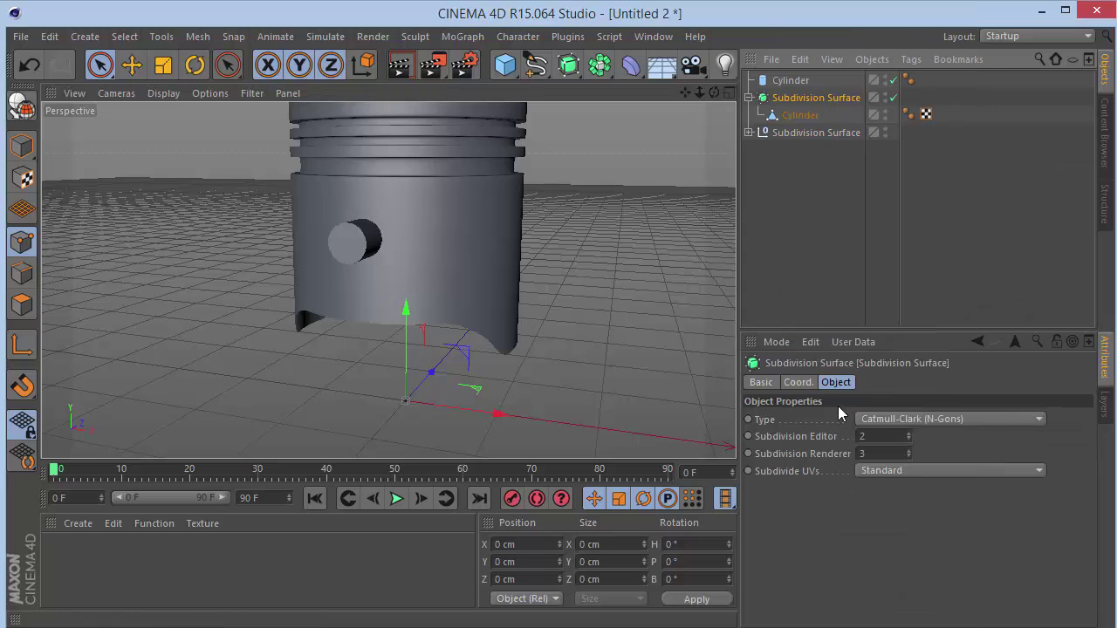
pyautogui.click(749, 132)
pyautogui.click(794, 150)
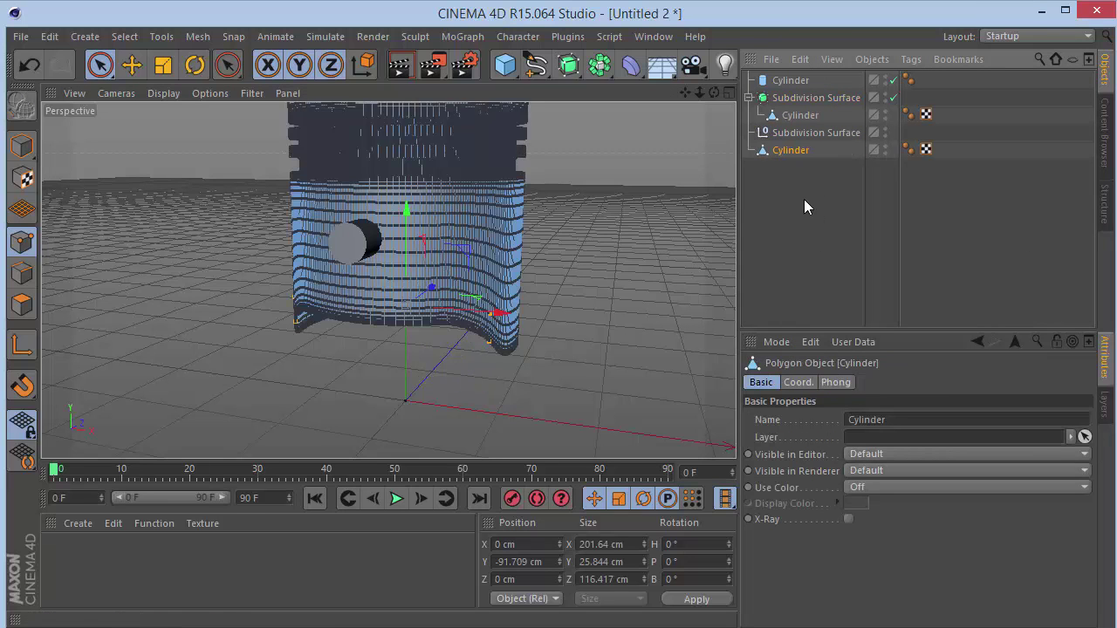
pyautogui.click(806, 133)
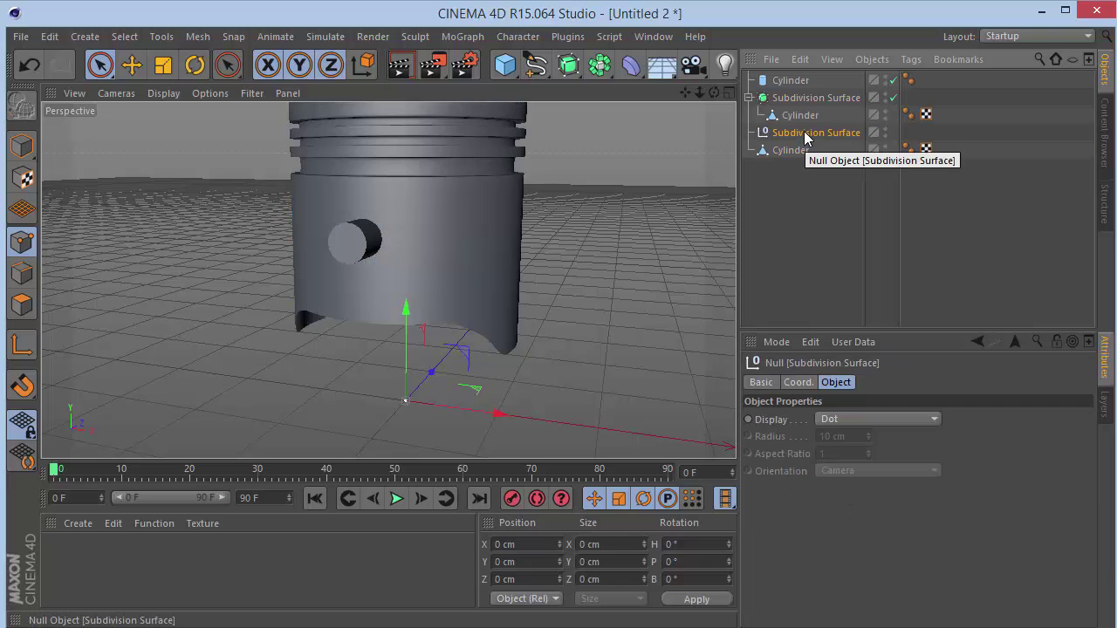
pyautogui.hotkey('ctrl', 'z')
pyautogui.hotkey('ctrl', 'z')
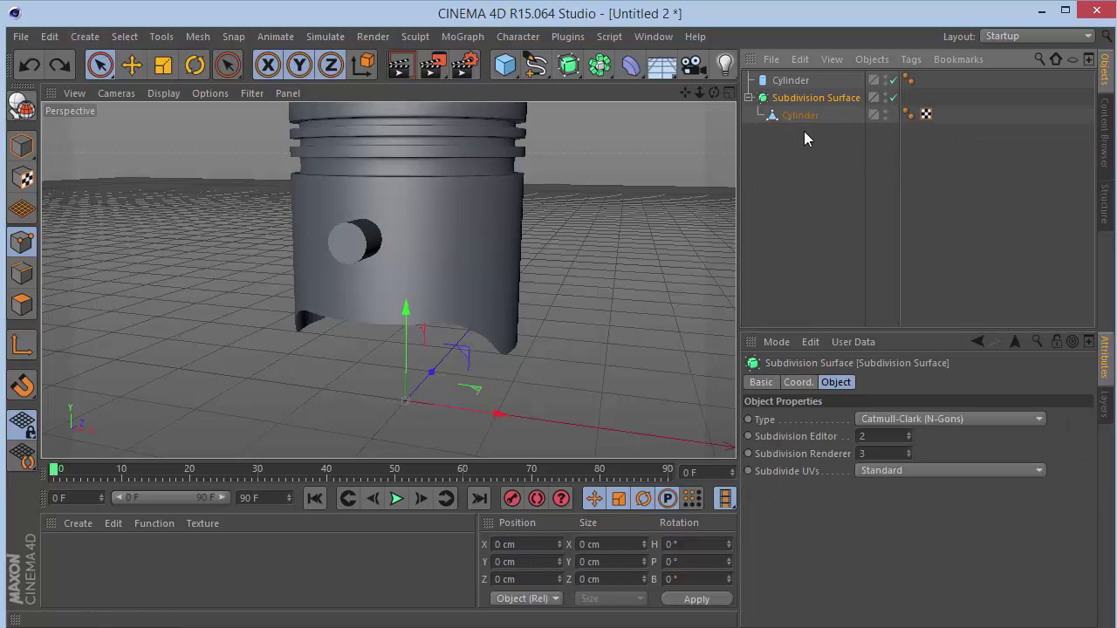
# Take the piston cylinder out of the Subdivision Surface and delete the Subdivision Surface.
pyautogui.moveTo(790, 115); pyautogui.dragTo(796, 144)
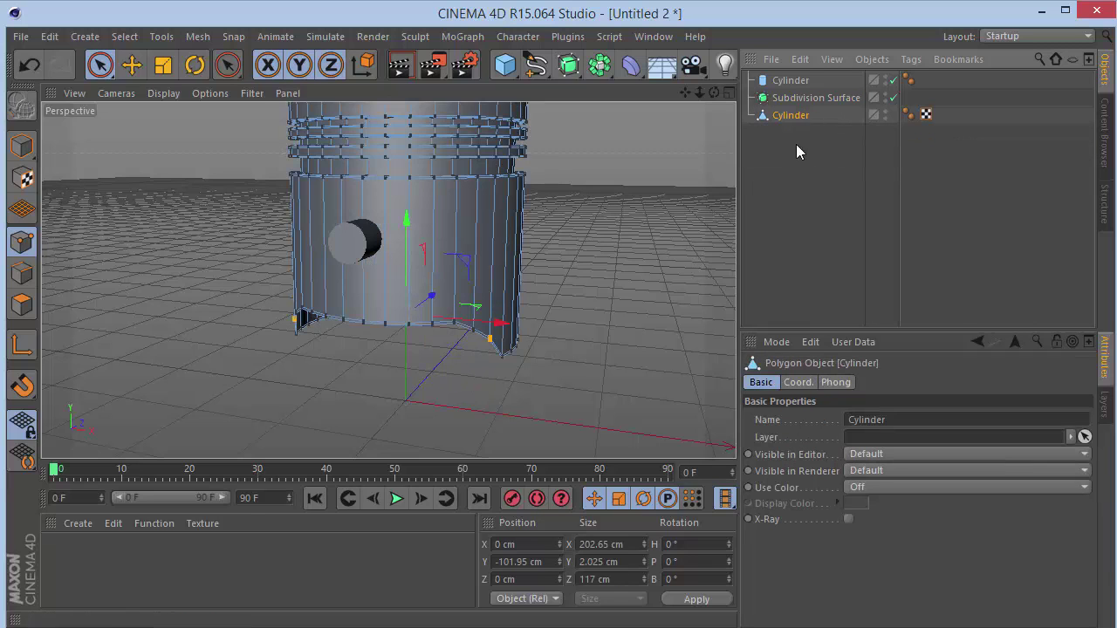
pyautogui.click(795, 97)
pyautogui.press('Delete')
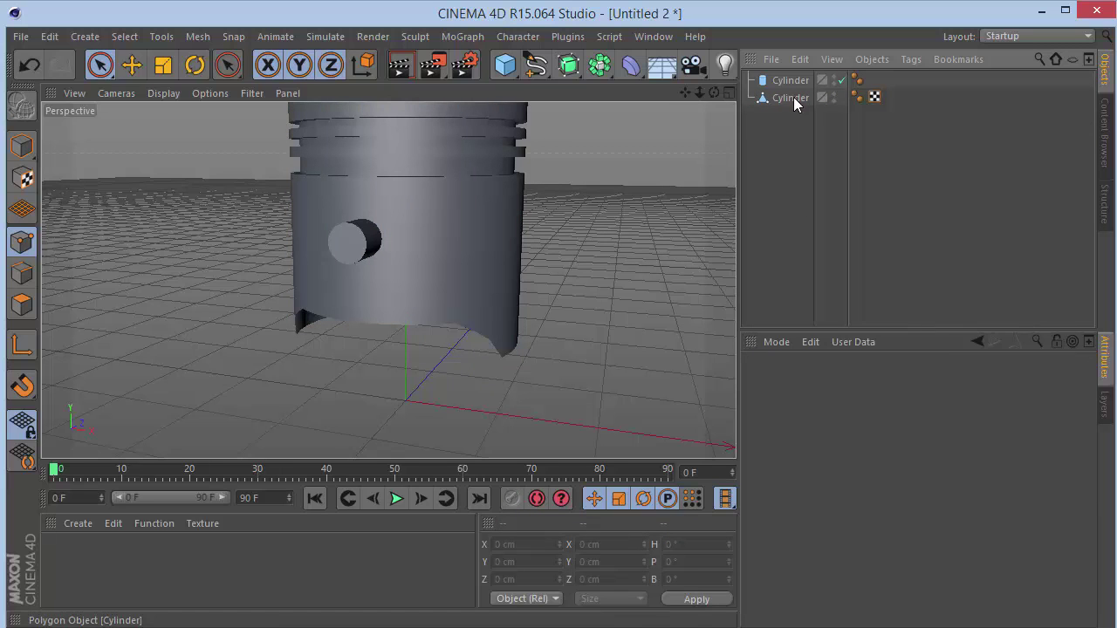
# Add a Boole and nest both cylinders in it, piston first and pin cylinder second, to subtract the pin hole.
pyautogui.moveTo(600, 69); pyautogui.dragTo(877, 88)
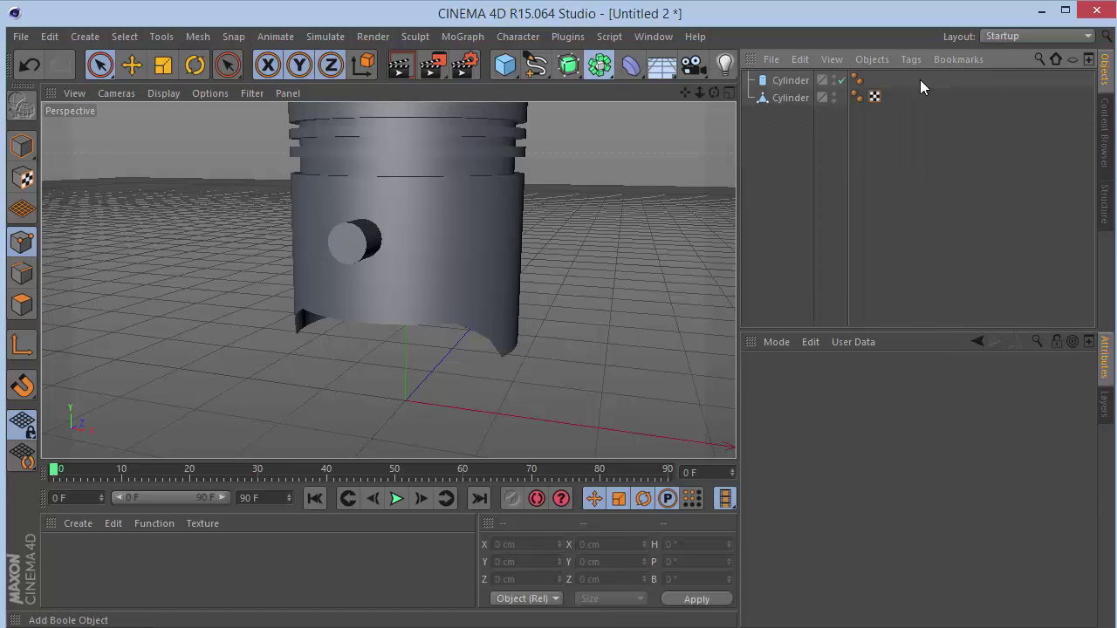
pyautogui.moveTo(784, 82); pyautogui.dragTo(792, 110)
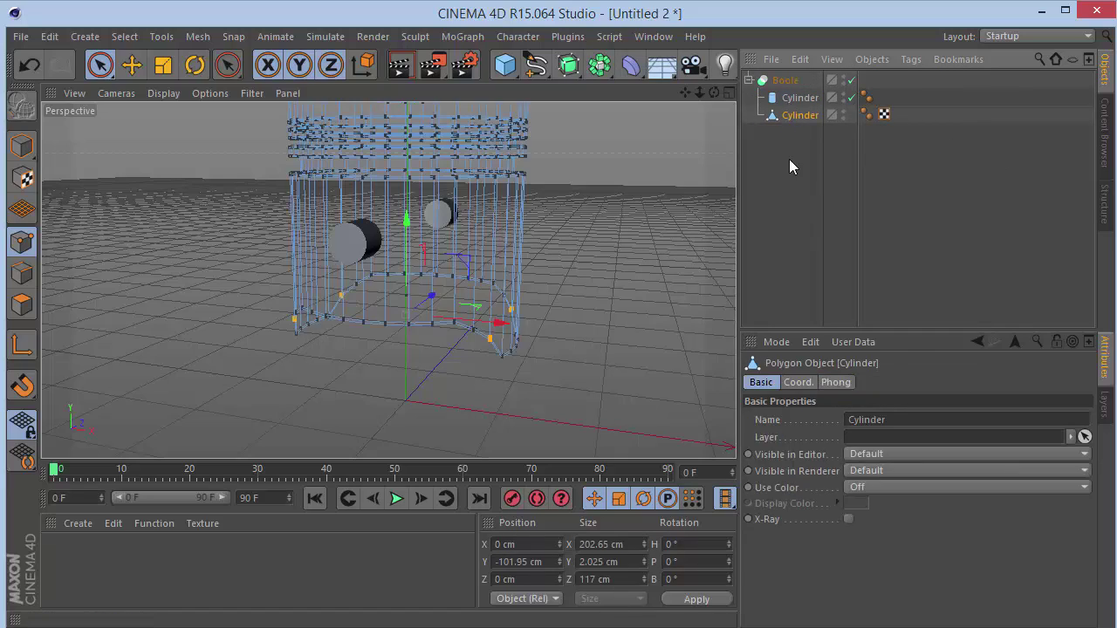
pyautogui.click(771, 160)
pyautogui.moveTo(714, 93); pyautogui.dragTo(594, 164)
pyautogui.moveTo(792, 116); pyautogui.dragTo(792, 93)
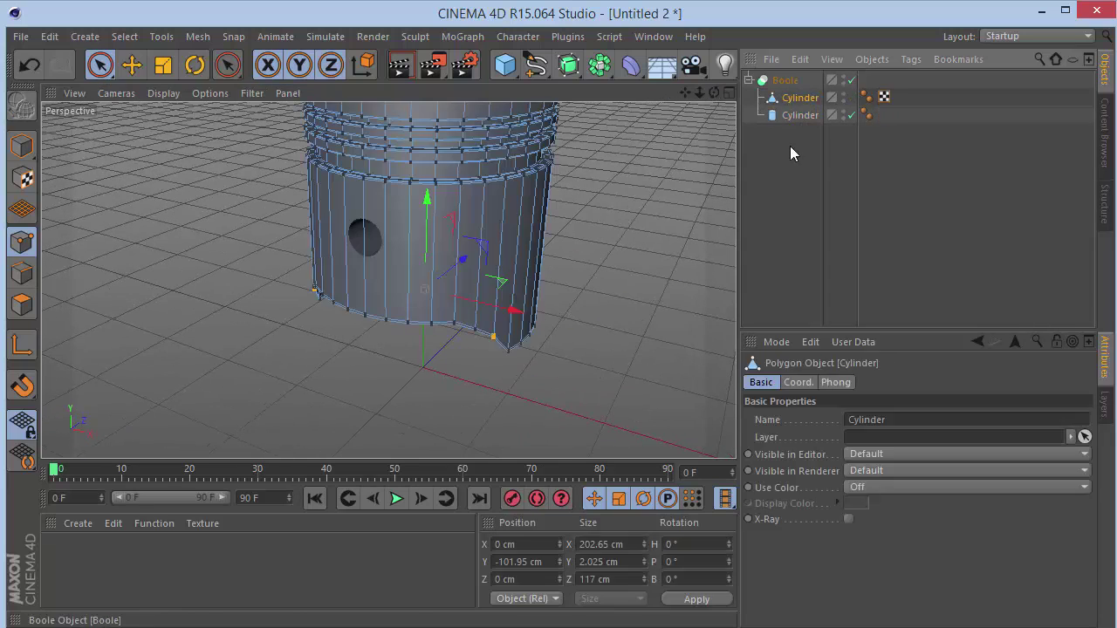
pyautogui.click(790, 146)
pyautogui.moveTo(712, 94)
pyautogui.mouseDown()
pyautogui.moveTo(707, 113)
pyautogui.moveTo(698, 74)
pyautogui.moveTo(694, 122)
pyautogui.moveTo(703, 94)
pyautogui.mouseUp()
pyautogui.moveTo(685, 93); pyautogui.dragTo(776, 92)
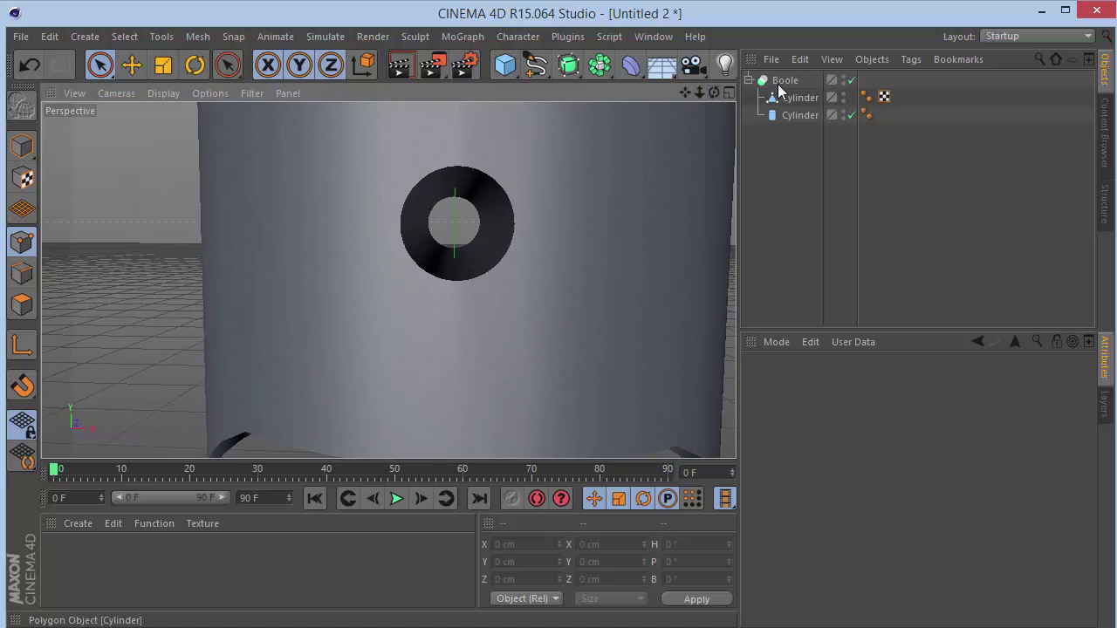
# Turn on Create single object and Hide new edges for the Boole.
pyautogui.click(782, 81)
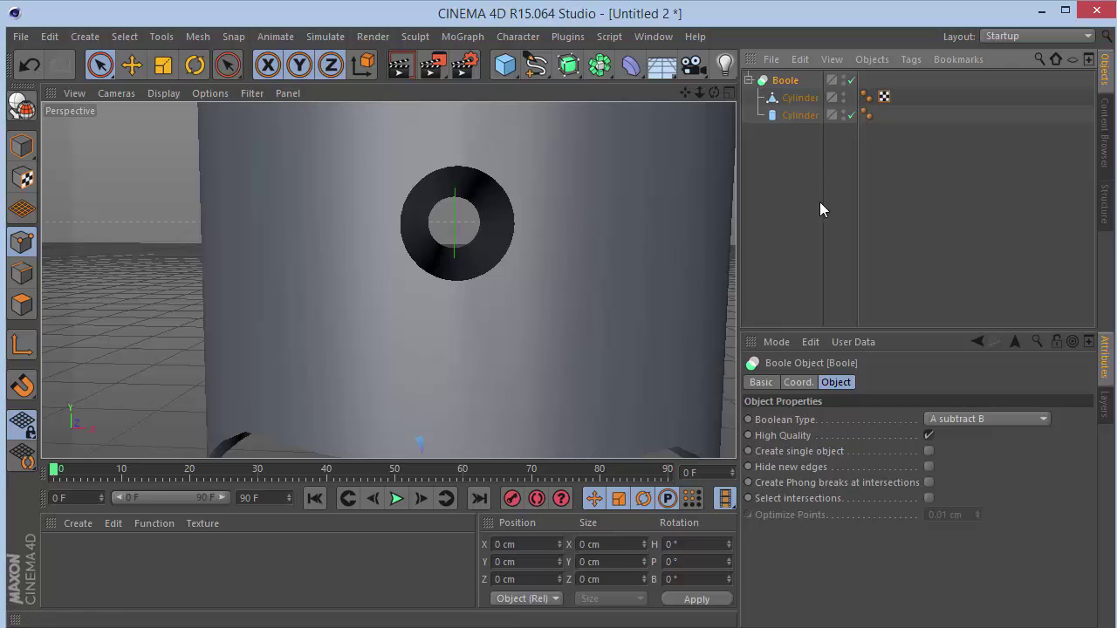
pyautogui.click(928, 451)
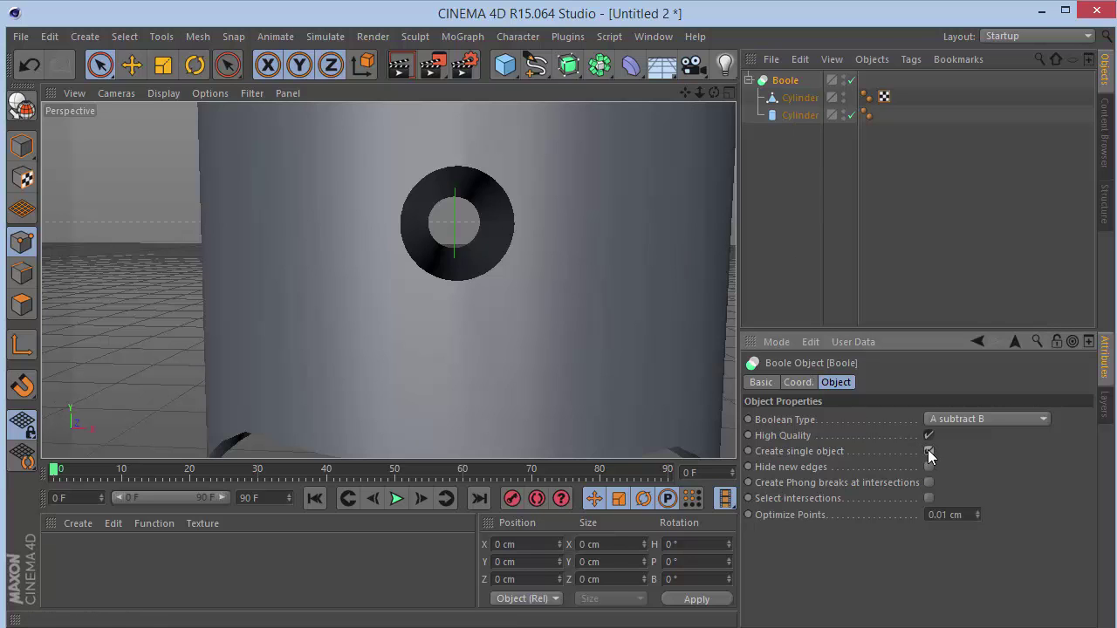
pyautogui.click(754, 113)
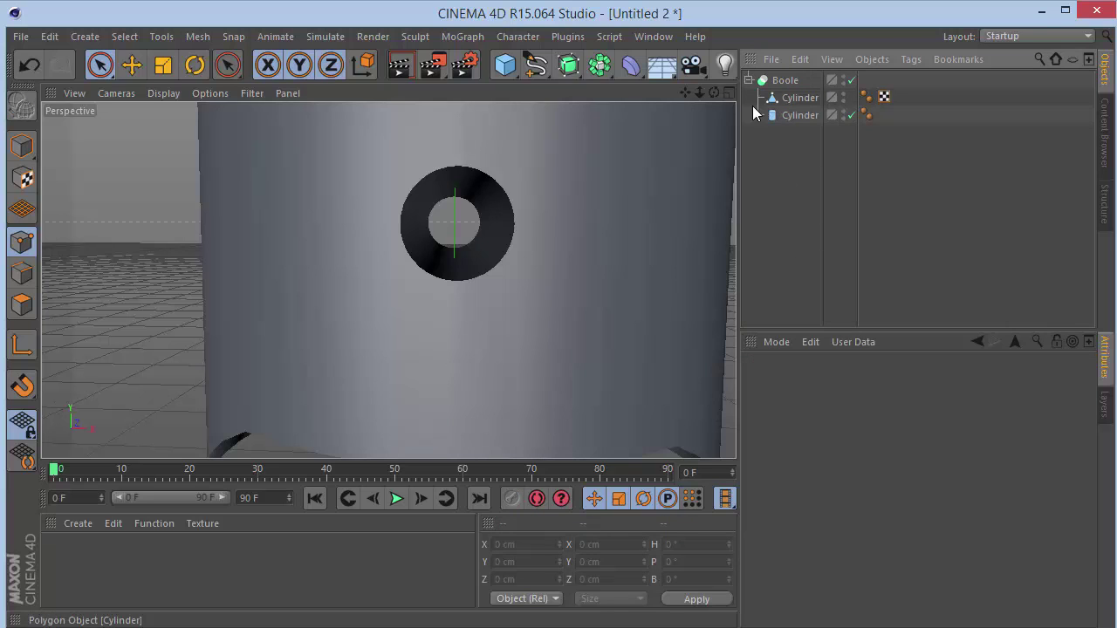
pyautogui.moveTo(714, 93); pyautogui.dragTo(611, 97)
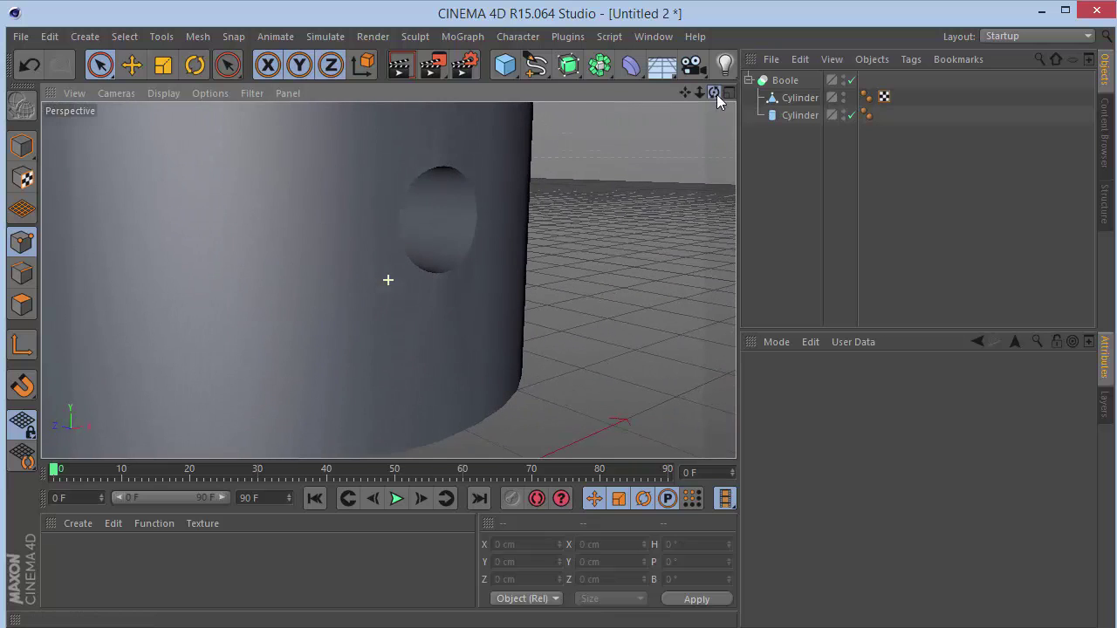
# Switch to Model mode and check the pin hole from several sides against both cylinders in the Boole.
pyautogui.click(22, 146)
pyautogui.click(796, 115)
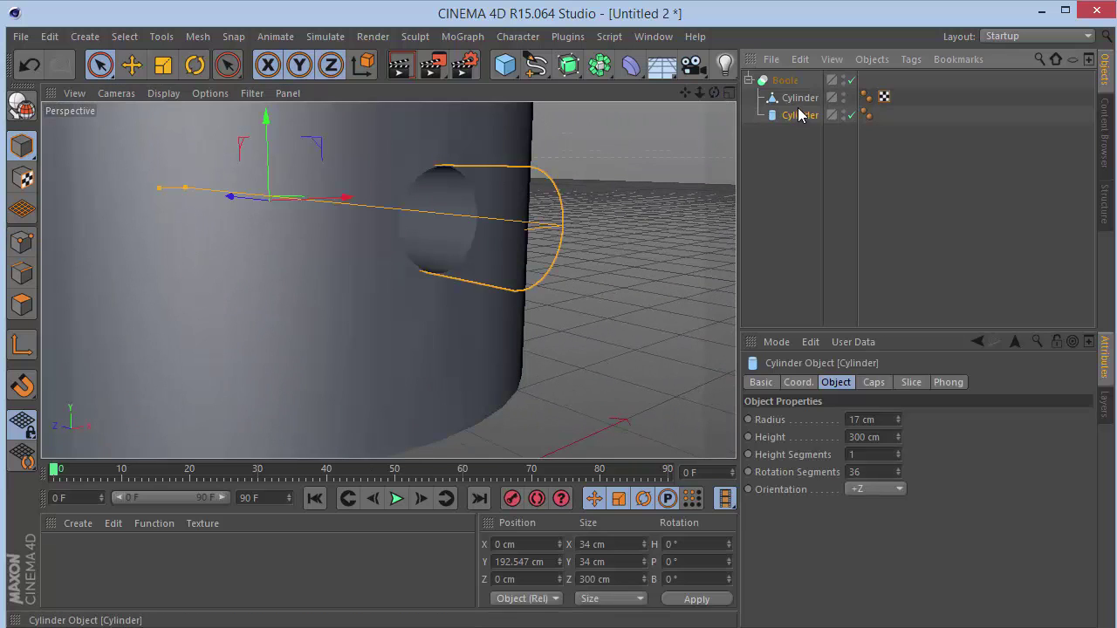
pyautogui.click(795, 98)
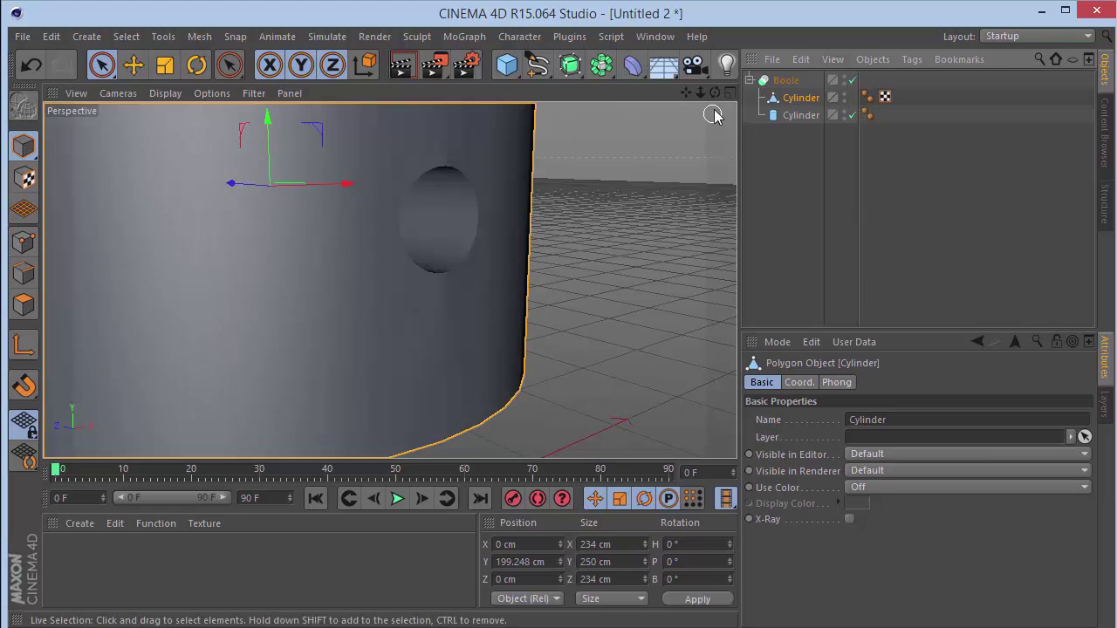
pyautogui.moveTo(702, 93); pyautogui.dragTo(714, 92)
pyautogui.click(842, 178)
pyautogui.click(816, 119)
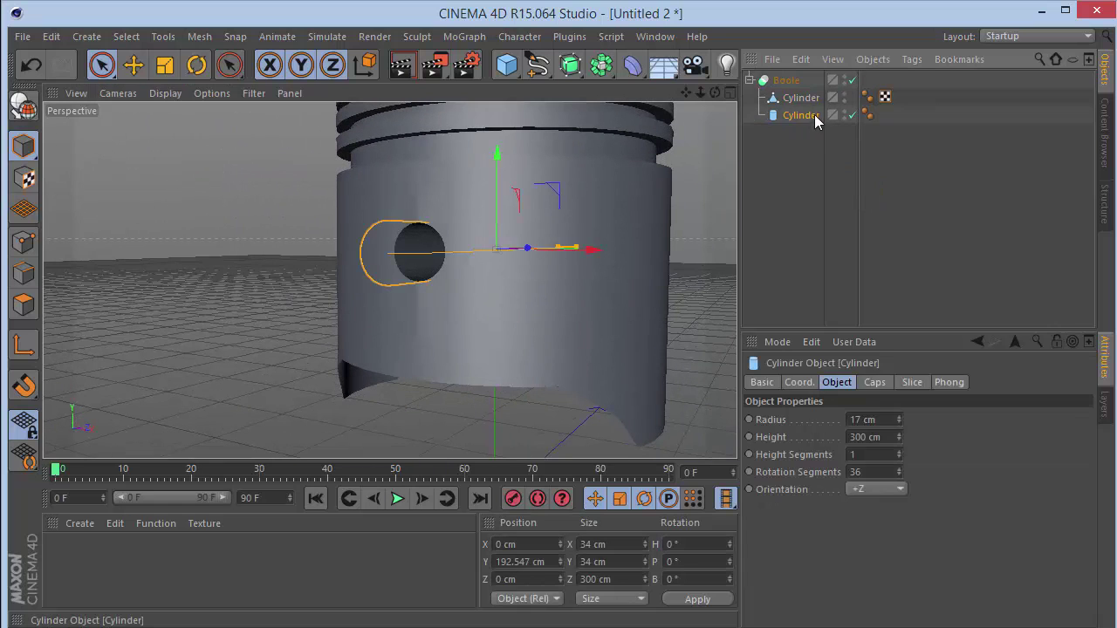
# Try the Boole's Optimize Points at 0.066 cm and toggle High Quality and Create single object, restoring each setting.
pyautogui.click(785, 80)
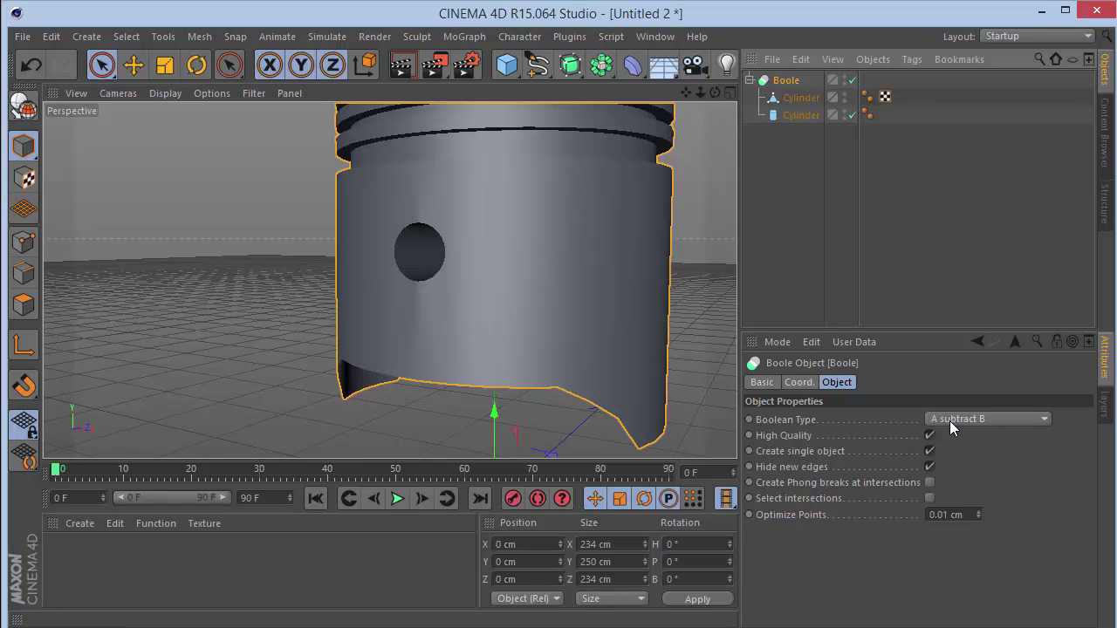
pyautogui.click(978, 512)
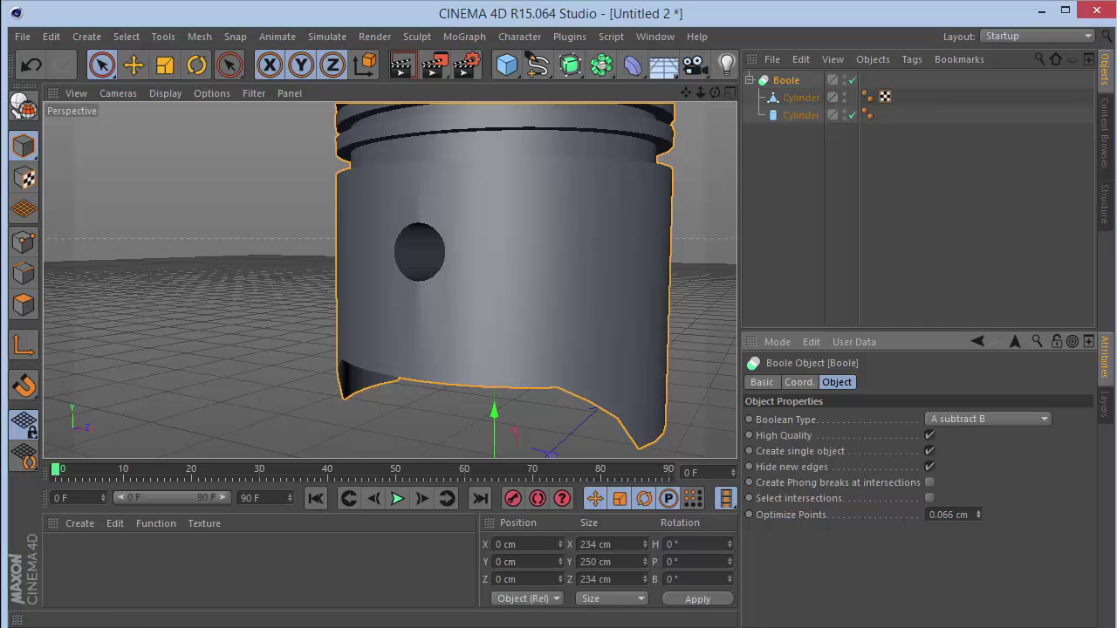
pyautogui.moveTo(978, 514); pyautogui.dragTo(869, 534)
pyautogui.click(931, 434)
pyautogui.click(930, 434)
pyautogui.click(930, 451)
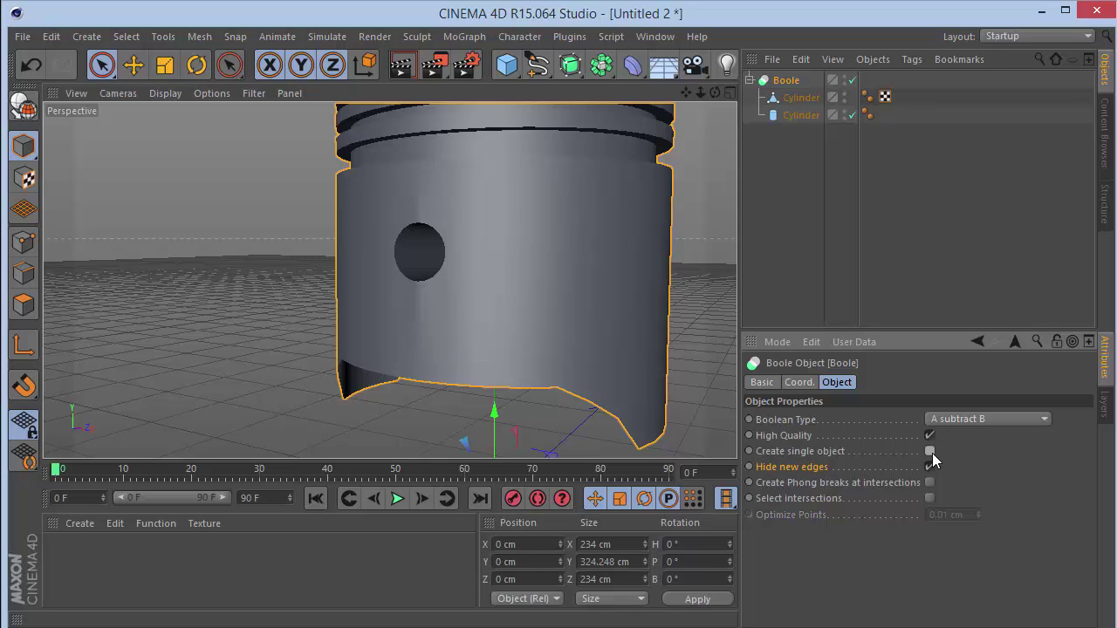
pyautogui.click(931, 451)
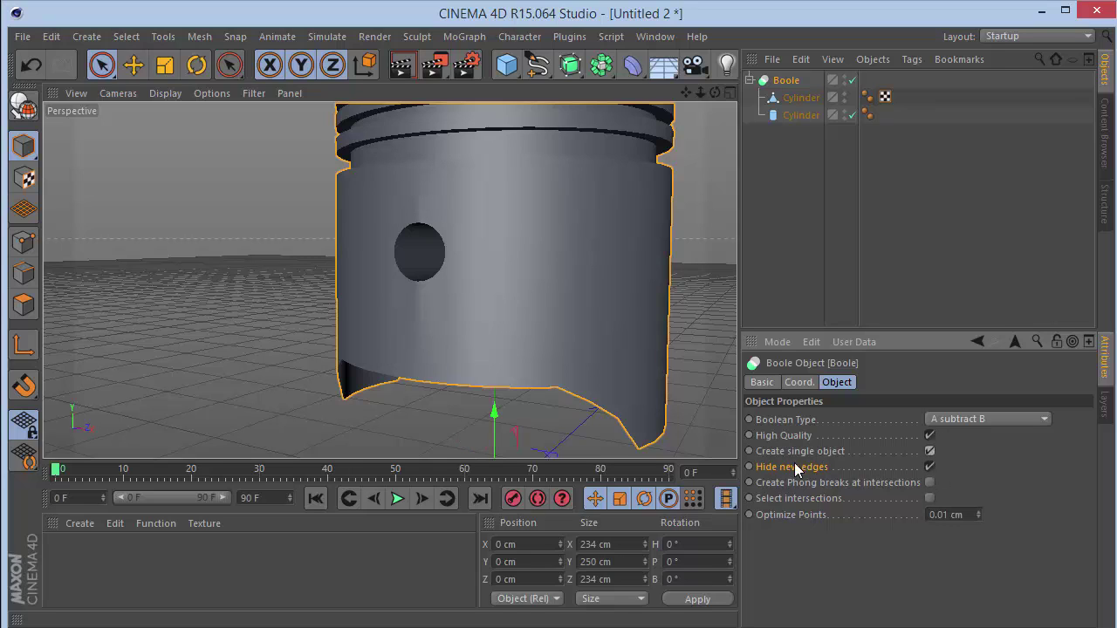
# Make the Boole editable, take the resulting piston mesh out of the Boole null, and delete the null.
pyautogui.press('c')
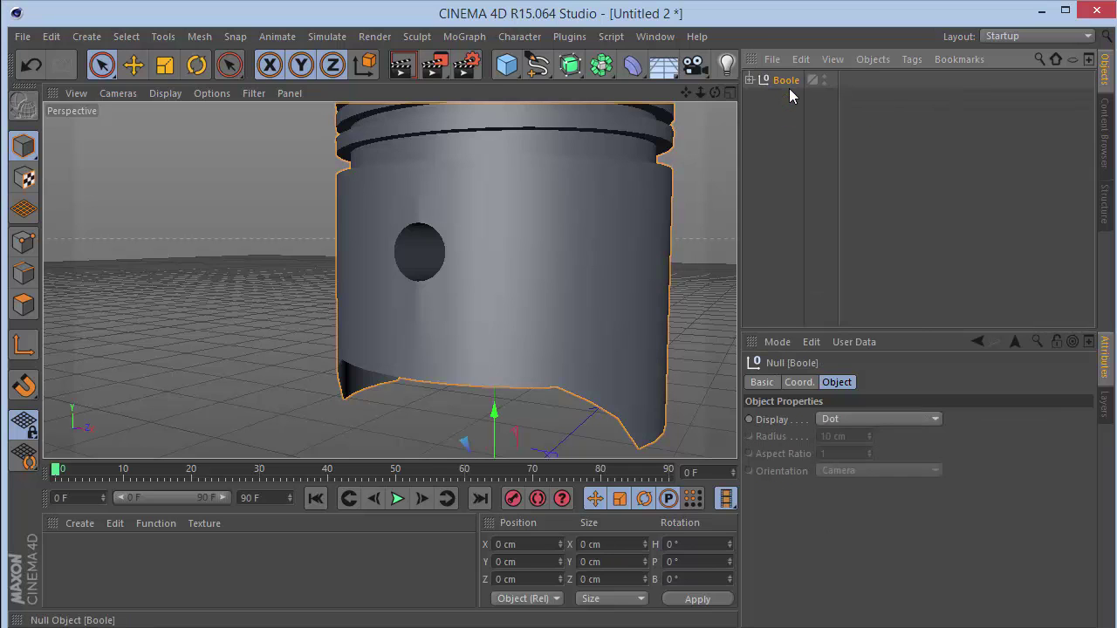
pyautogui.click(749, 80)
pyautogui.moveTo(781, 98); pyautogui.dragTo(779, 149)
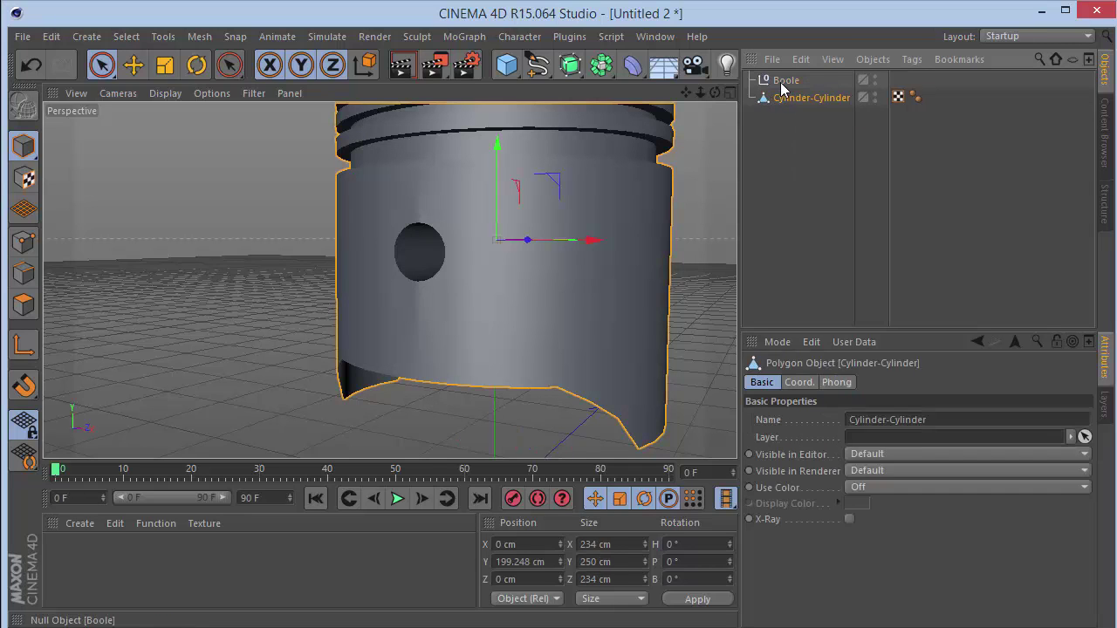
pyautogui.click(781, 82)
pyautogui.press('Delete')
pyautogui.click(816, 82)
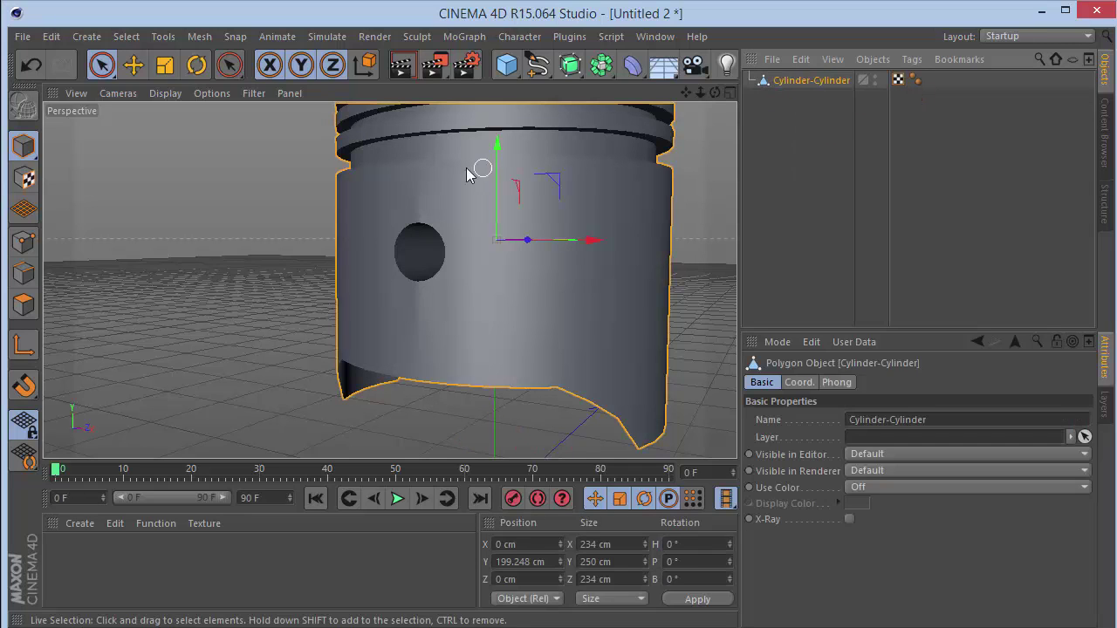
# Show the piston mesh in Points mode and rename it Top.
pyautogui.click(23, 242)
pyautogui.moveTo(715, 92)
pyautogui.mouseDown()
pyautogui.moveTo(389, 280)
pyautogui.moveTo(719, 96)
pyautogui.mouseUp()
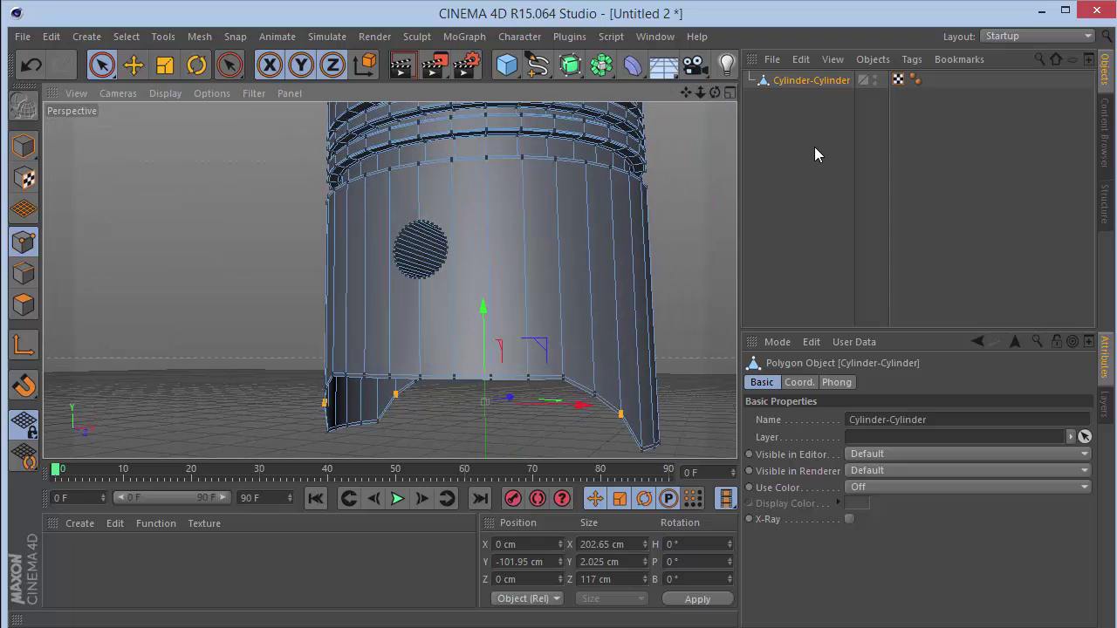
pyautogui.doubleClick(811, 80)
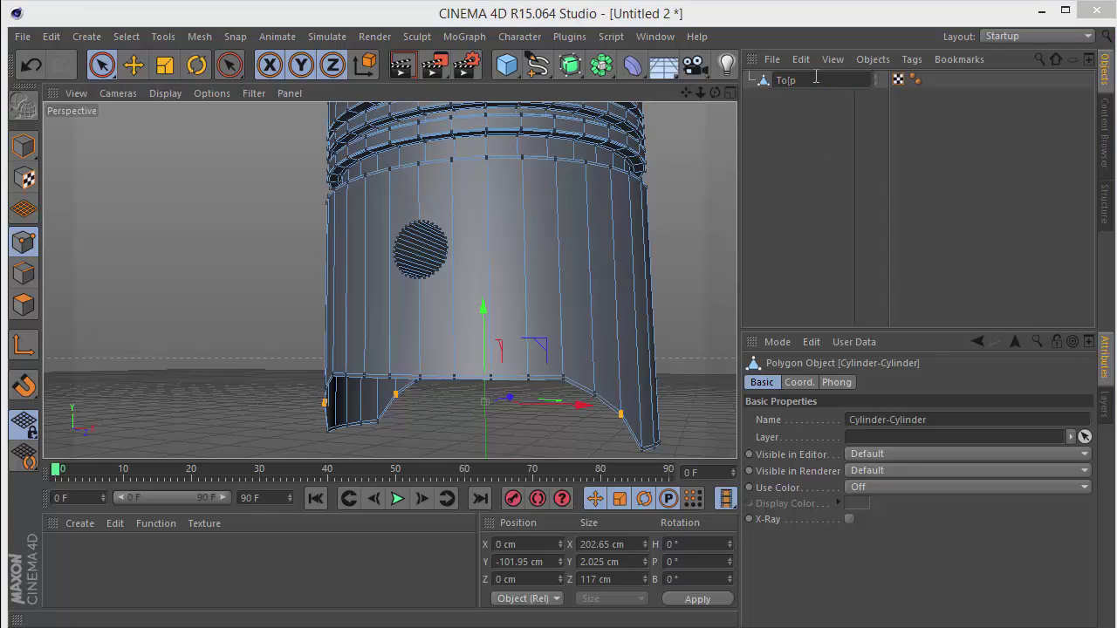
pyautogui.write('Top')
pyautogui.press('Return')
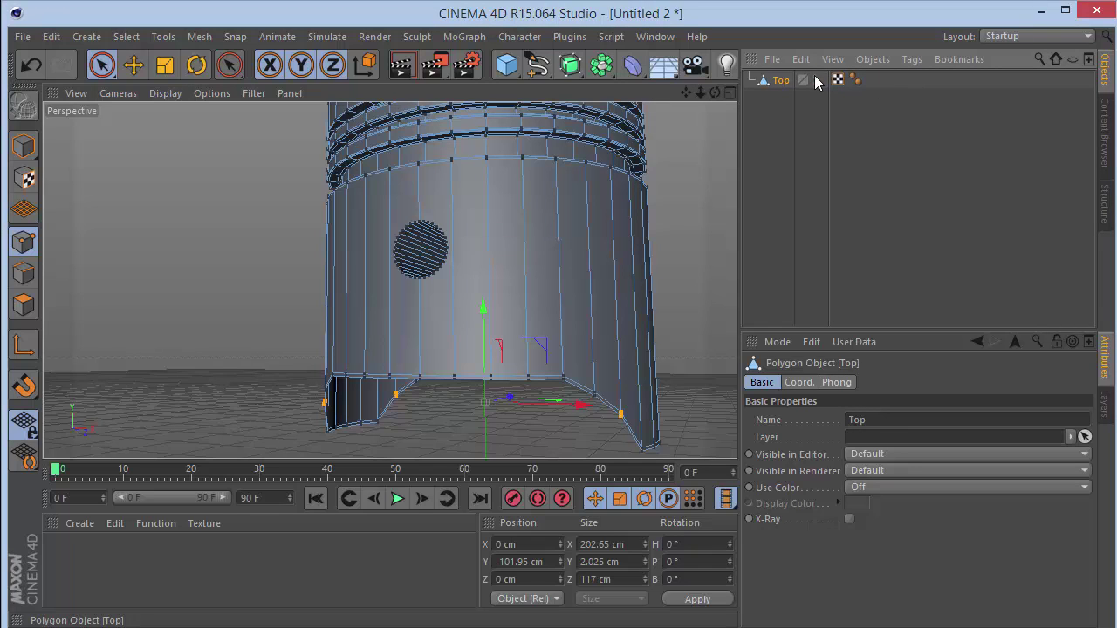
# Add a Subdivision Surface and place the Top mesh inside it.
pyautogui.click(563, 77)
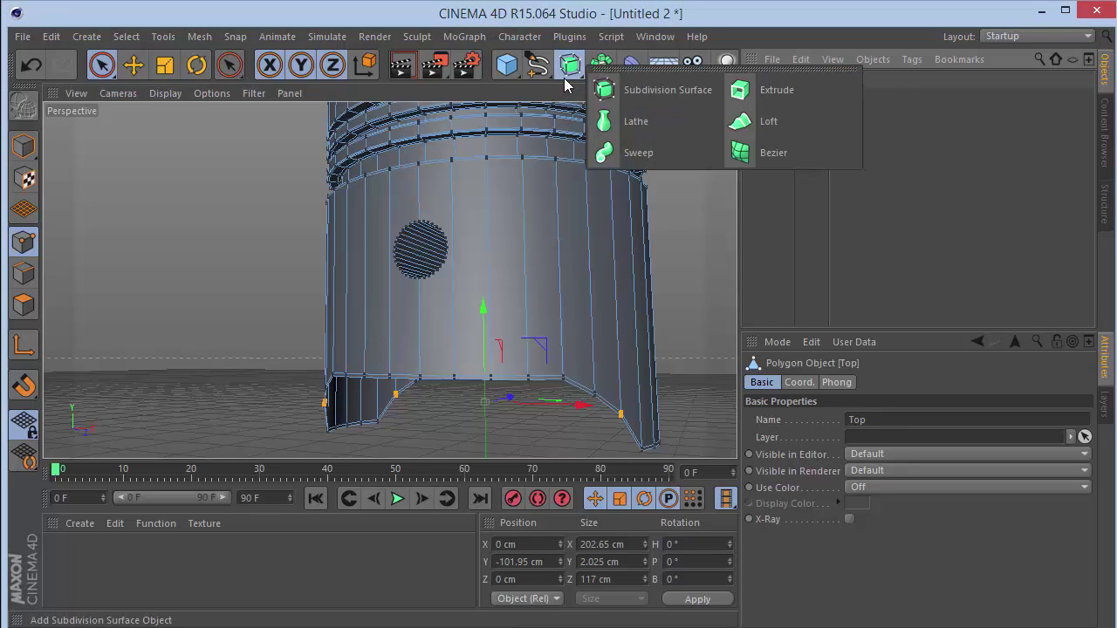
pyautogui.keyDown('alt'); pyautogui.click(636, 97); pyautogui.keyUp('alt')
pyautogui.click(786, 150)
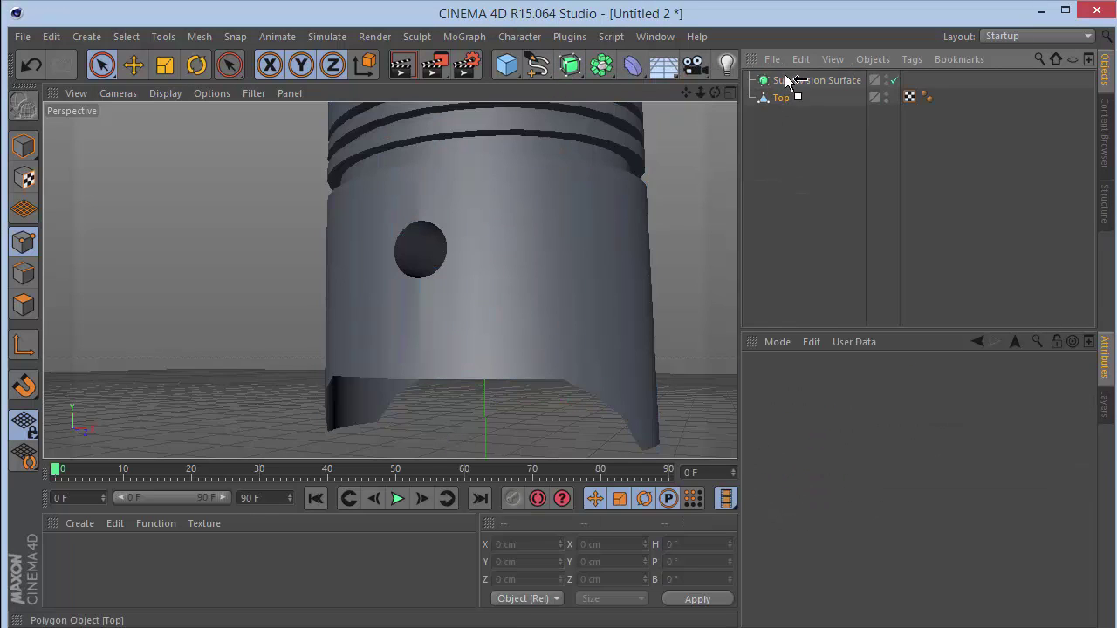
pyautogui.moveTo(784, 76); pyautogui.dragTo(786, 79)
pyautogui.click(788, 125)
# Inspect the smoothed pin hole up close and disable the Subdivision Surface.
pyautogui.moveTo(715, 94); pyautogui.dragTo(389, 280)
pyautogui.click(816, 80)
pyautogui.click(894, 80)
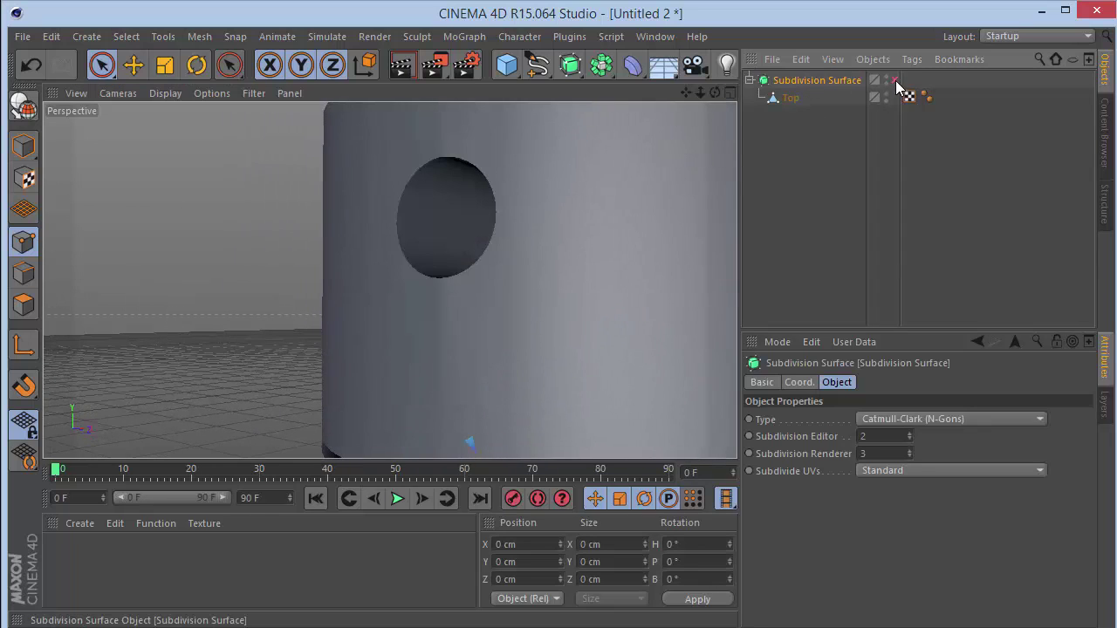
# Set the Knife to Line mode and cut the Top mesh from the pin hole's uppermost point to the upper corners on both sides.
pyautogui.click(788, 99)
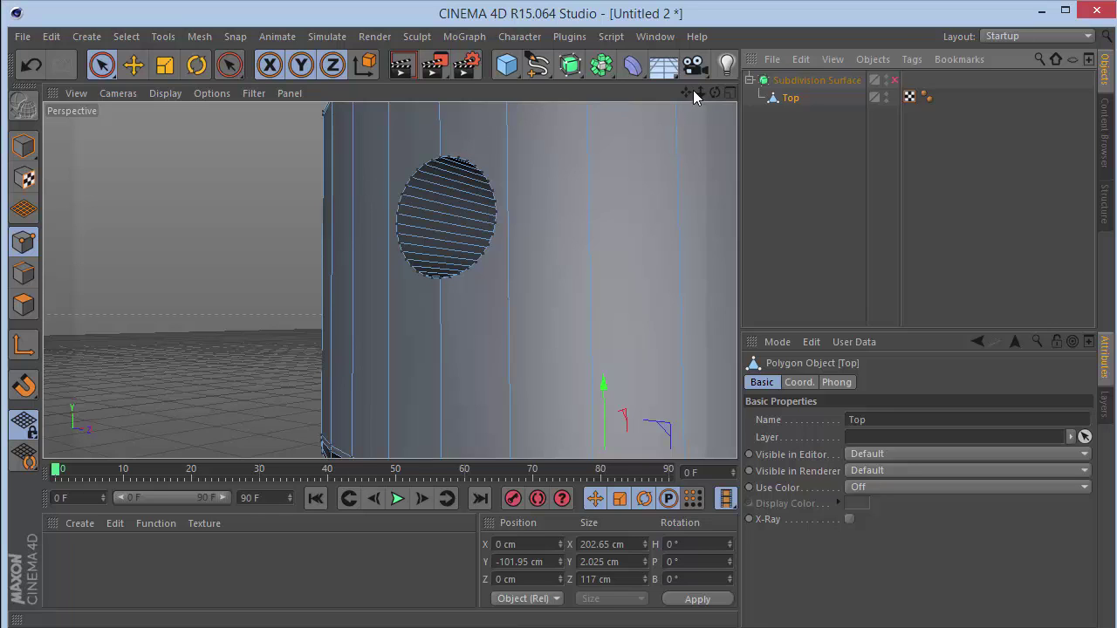
pyautogui.moveTo(687, 92); pyautogui.dragTo(389, 281)
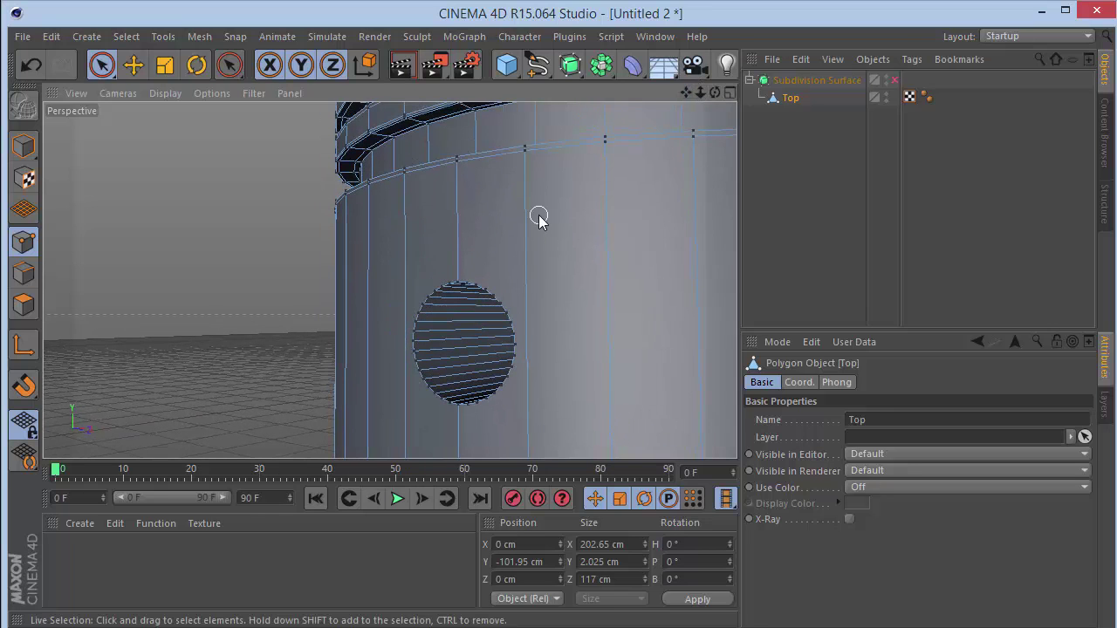
pyautogui.press('k')
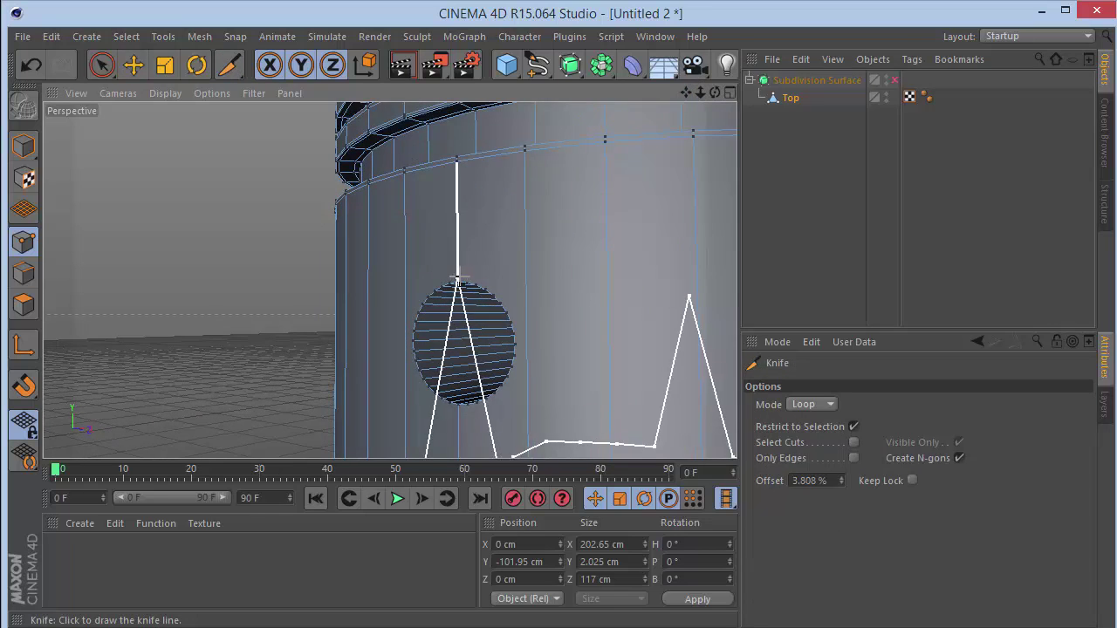
pyautogui.click(829, 404)
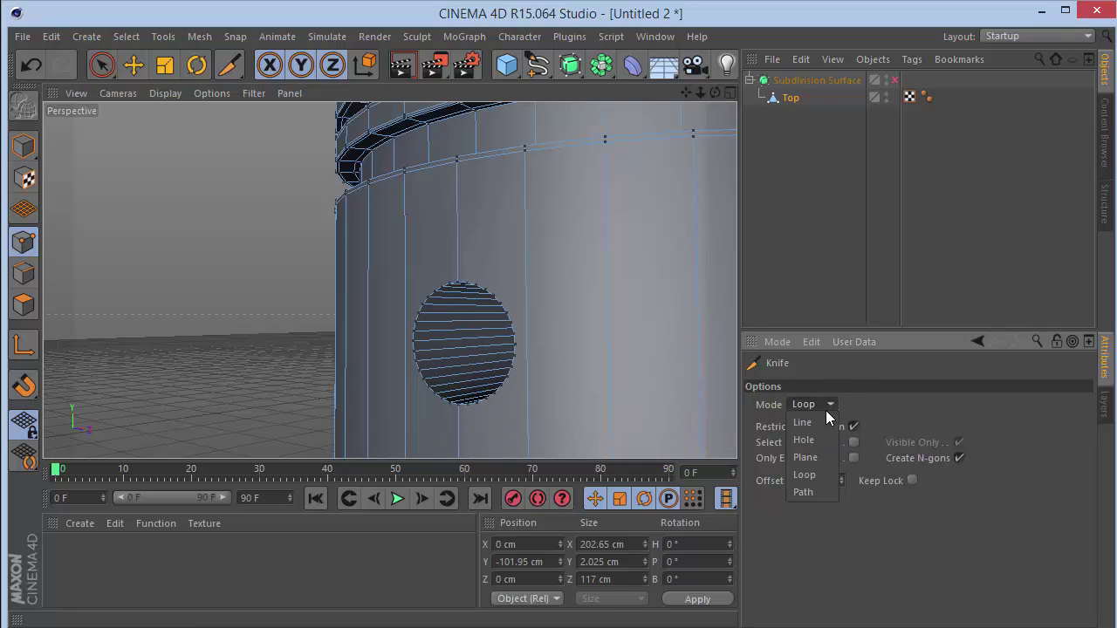
pyautogui.click(824, 420)
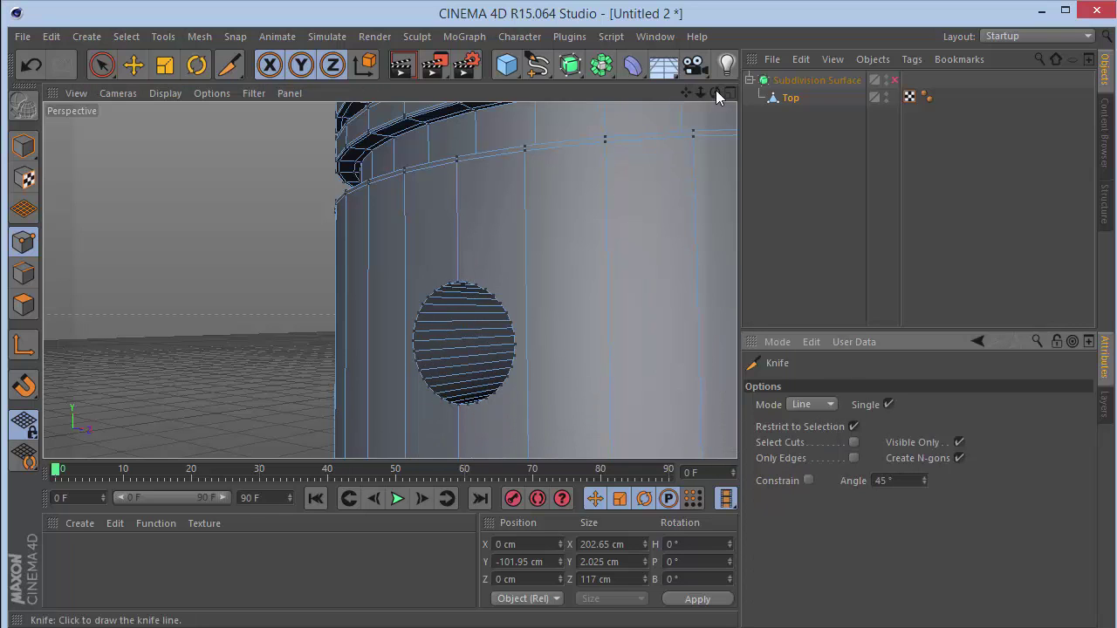
pyautogui.moveTo(715, 92); pyautogui.dragTo(387, 279)
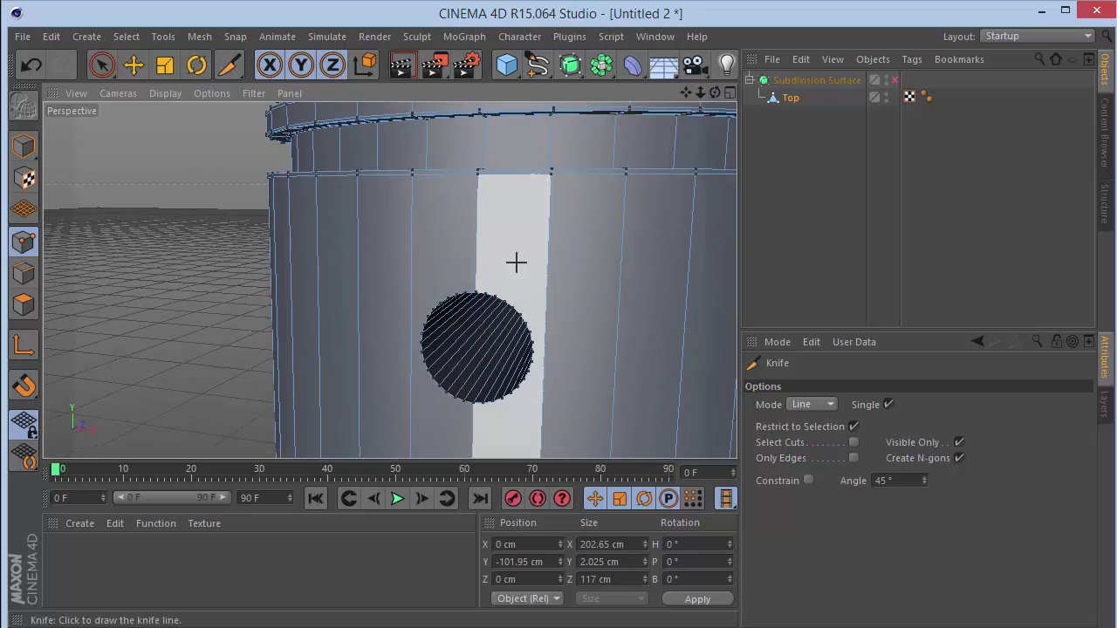
pyautogui.click(475, 290)
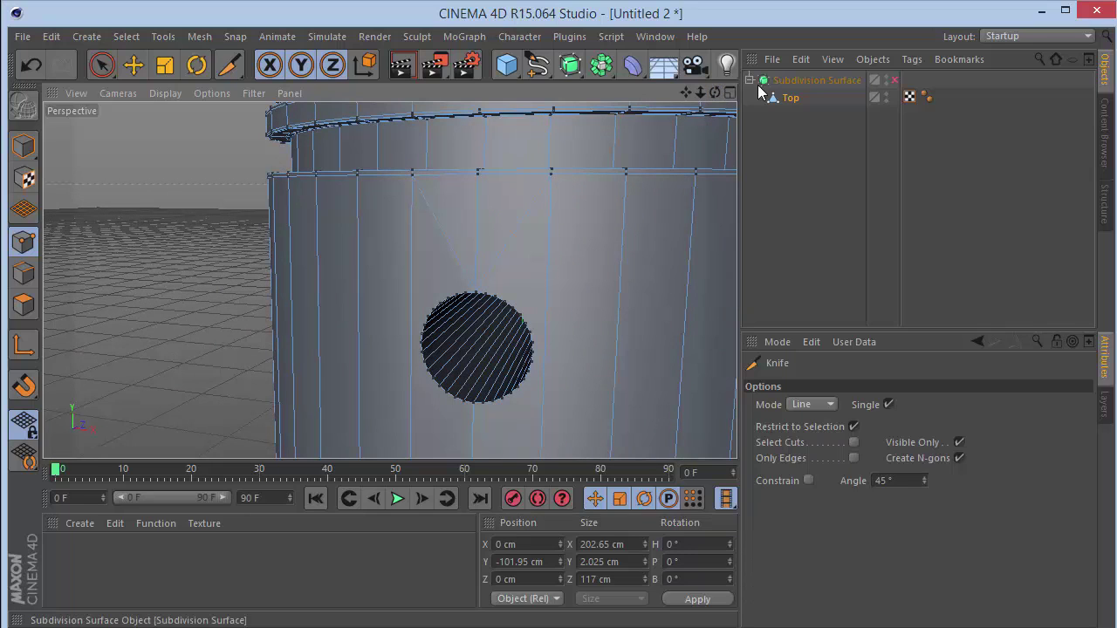
# Cut from the pin hole's lowest point to the neighbouring points on the piston's lower edge on both sides.
pyautogui.moveTo(715, 92); pyautogui.dragTo(388, 274)
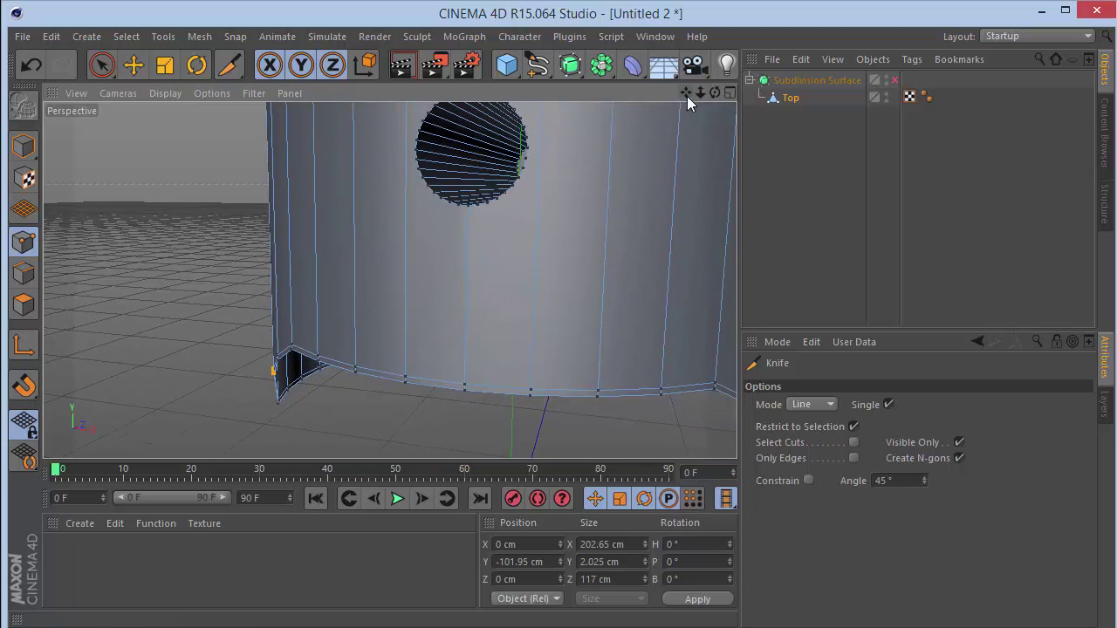
pyautogui.click(471, 203)
pyautogui.click(530, 389)
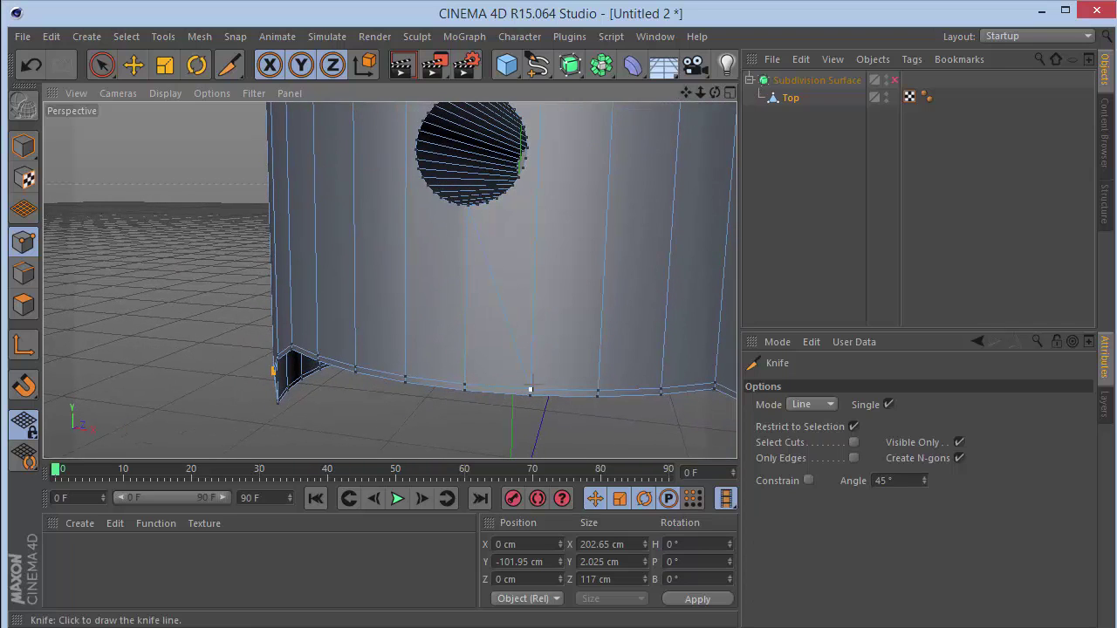
pyautogui.click(468, 202)
pyautogui.click(858, 130)
# Preview the cut pin hole with the Subdivision Surface enabled, examine its deformation from several angles, and disable the smoothing again.
pyautogui.click(895, 79)
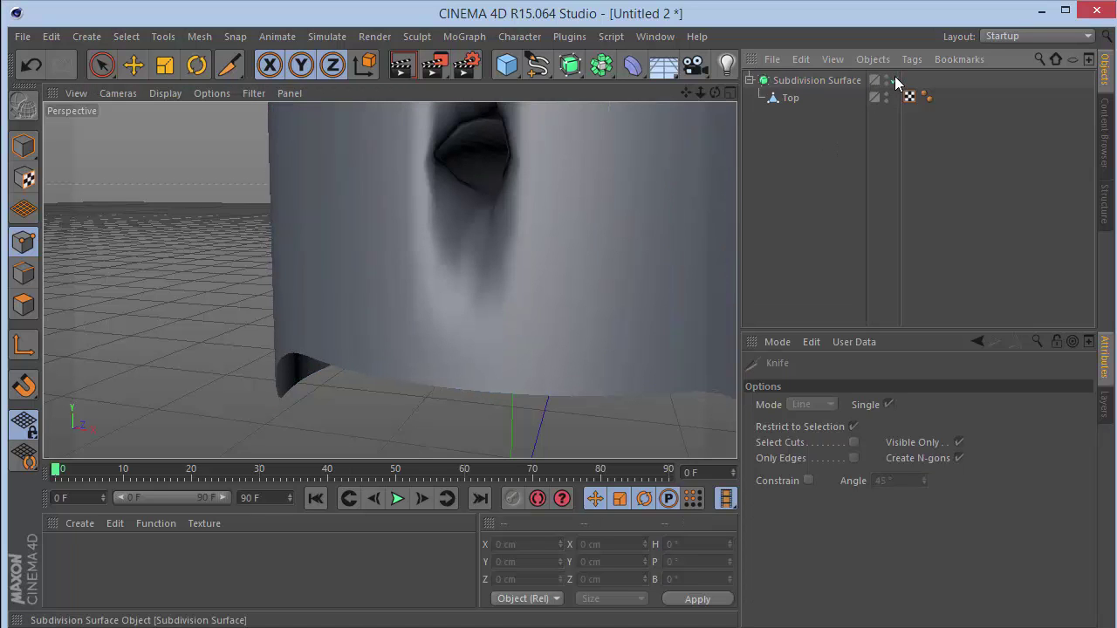
pyautogui.click(894, 80)
pyautogui.moveTo(686, 92); pyautogui.dragTo(390, 280)
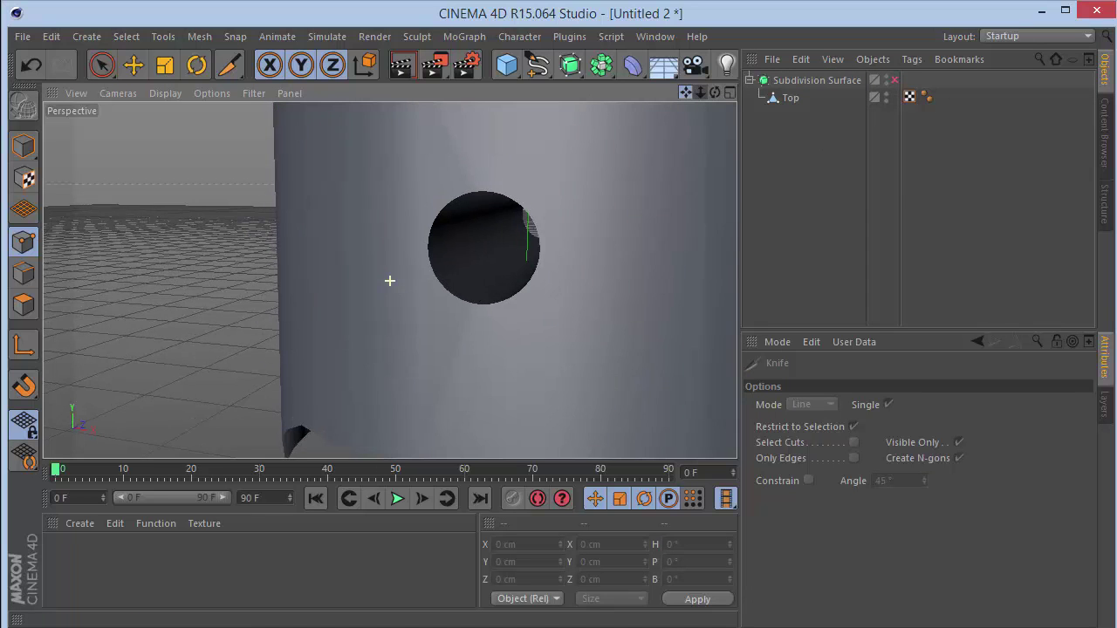
pyautogui.moveTo(715, 93); pyautogui.dragTo(389, 280)
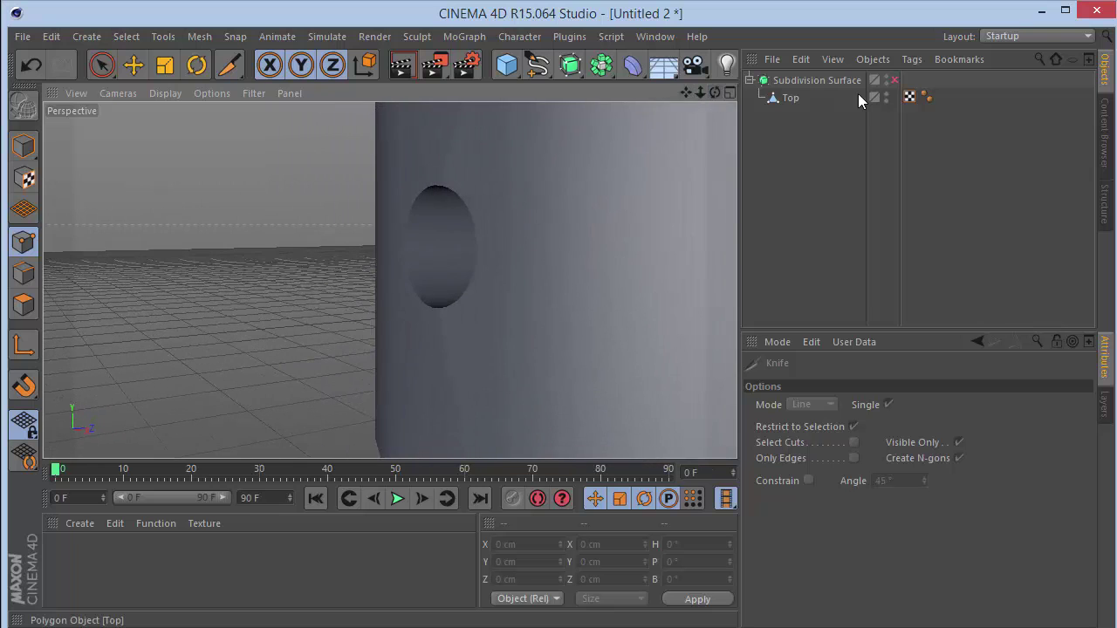
pyautogui.click(793, 97)
pyautogui.click(895, 79)
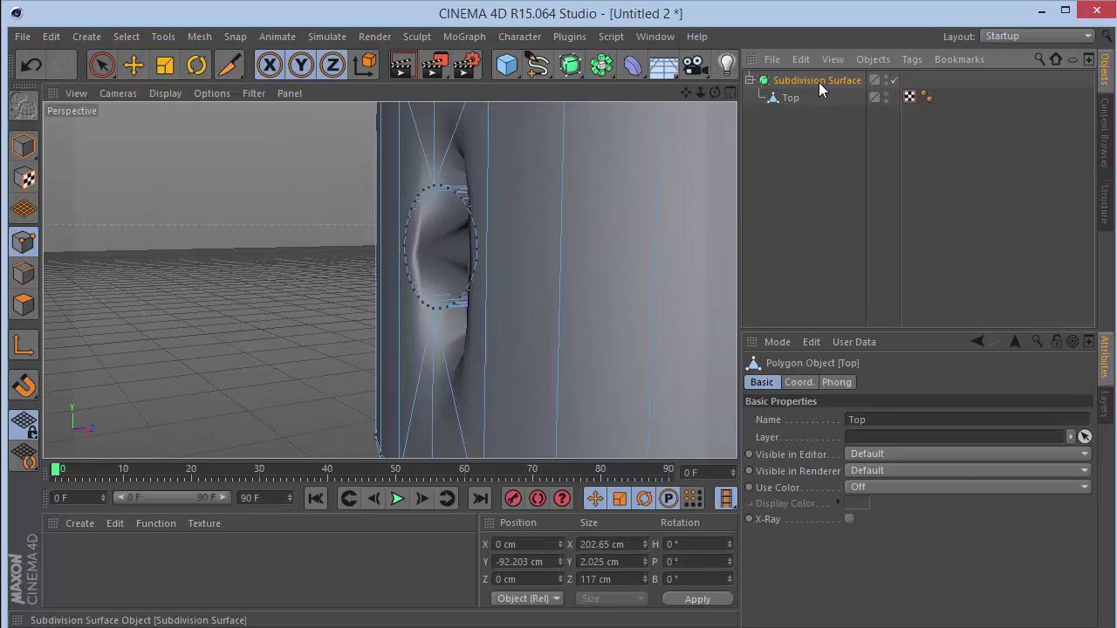
pyautogui.click(816, 82)
pyautogui.moveTo(715, 92); pyautogui.dragTo(386, 279)
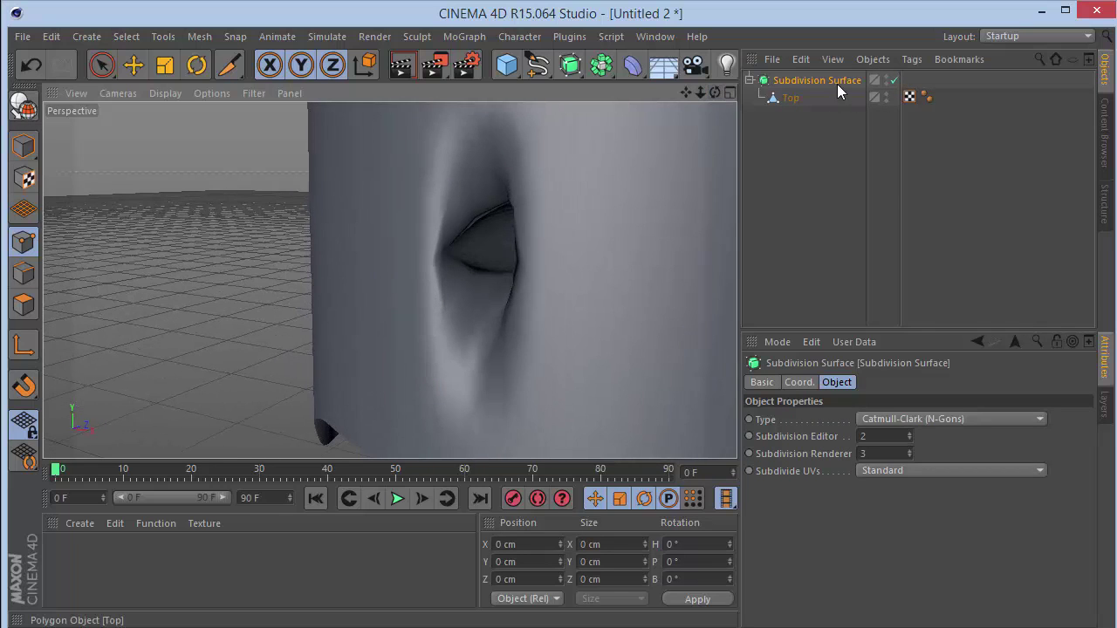
pyautogui.click(893, 80)
pyautogui.moveTo(714, 92); pyautogui.dragTo(389, 281)
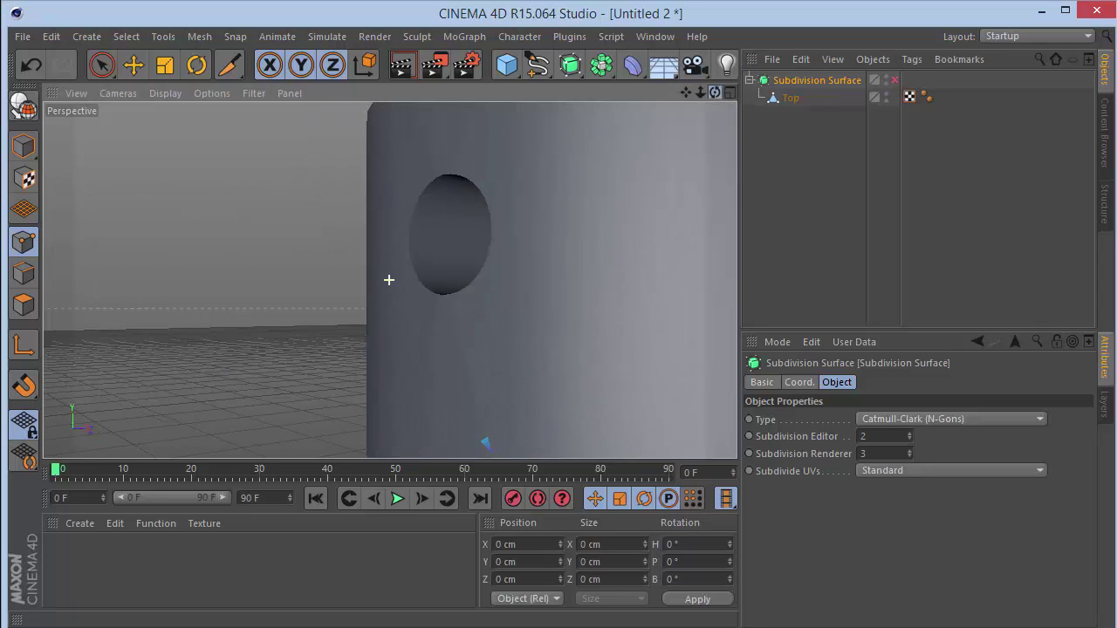
# Knife horizontally from the pin hole's two sides to the neighbouring vertical edges and check the result with subdivision switched on and off.
pyautogui.click(790, 99)
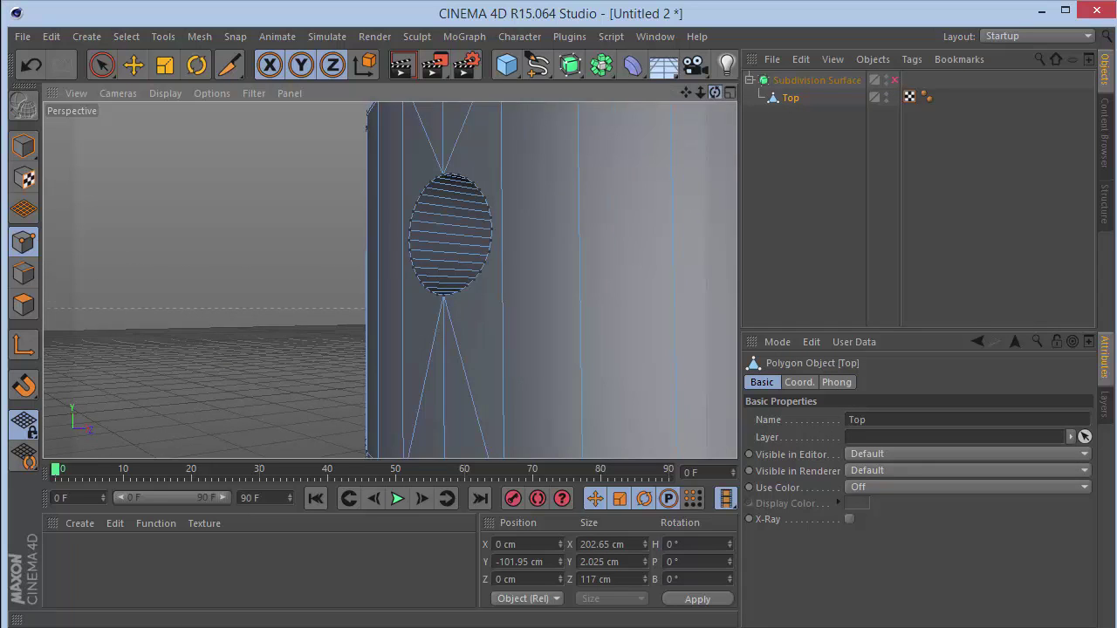
pyautogui.moveTo(715, 93); pyautogui.dragTo(389, 280)
pyautogui.press('k')
pyautogui.press('k')
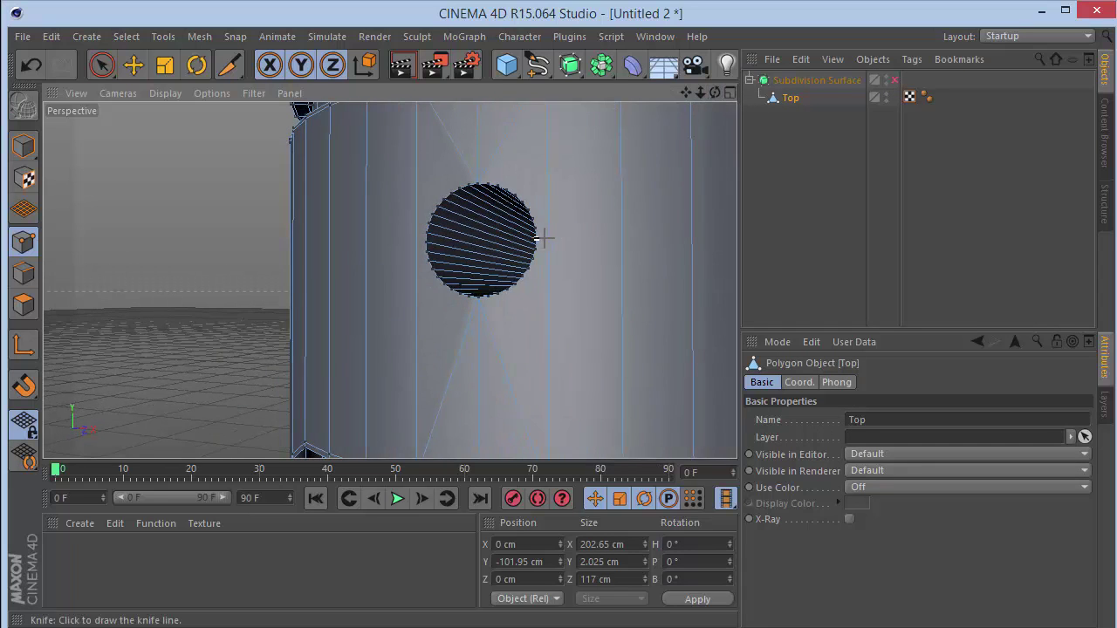
pyautogui.click(548, 237)
pyautogui.moveTo(901, 75); pyautogui.dragTo(897, 75)
pyautogui.click(891, 79)
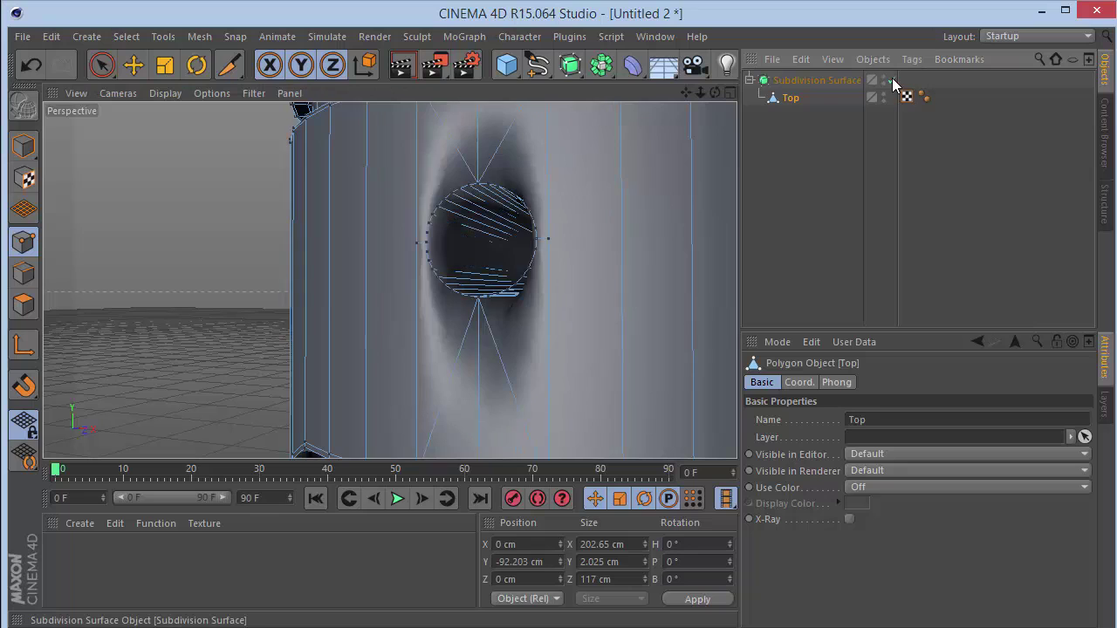
pyautogui.click(891, 79)
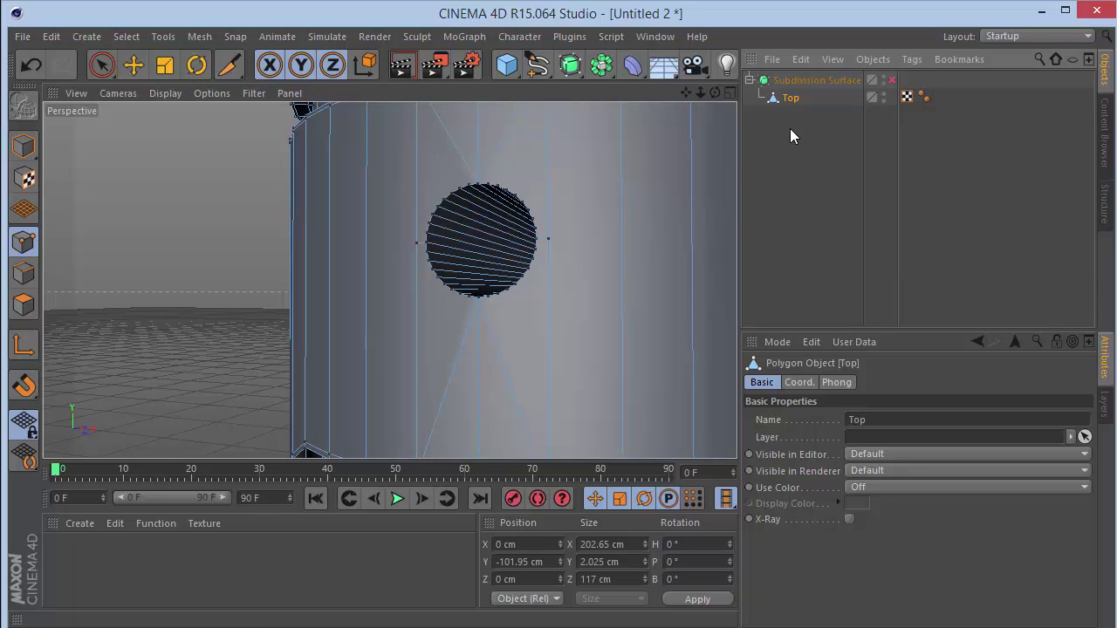
pyautogui.moveTo(714, 92); pyautogui.dragTo(389, 279)
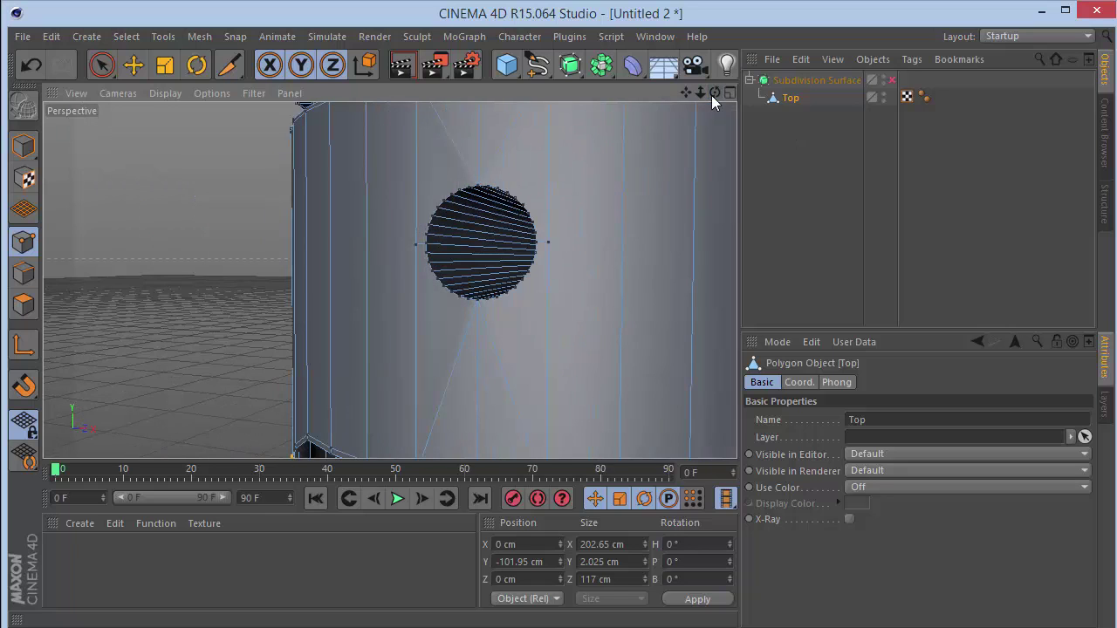
# Undo the knife cuts and the entire Boole operation, back to the separate cutting cylinder and the piston mesh inside its Subdivision Surface.
pyautogui.hotkey('ctrl', 'z')
pyautogui.hotkey('ctrl', 'z')
pyautogui.hotkey('ctrl', 'z')
pyautogui.hotkey('ctrl', 'z')
pyautogui.hotkey('ctrl', 'z')
pyautogui.hotkey('ctrl', 'z')
pyautogui.hotkey('ctrl', 'y')
pyautogui.hotkey('ctrl', 'z')
pyautogui.hotkey('ctrl', 'y')
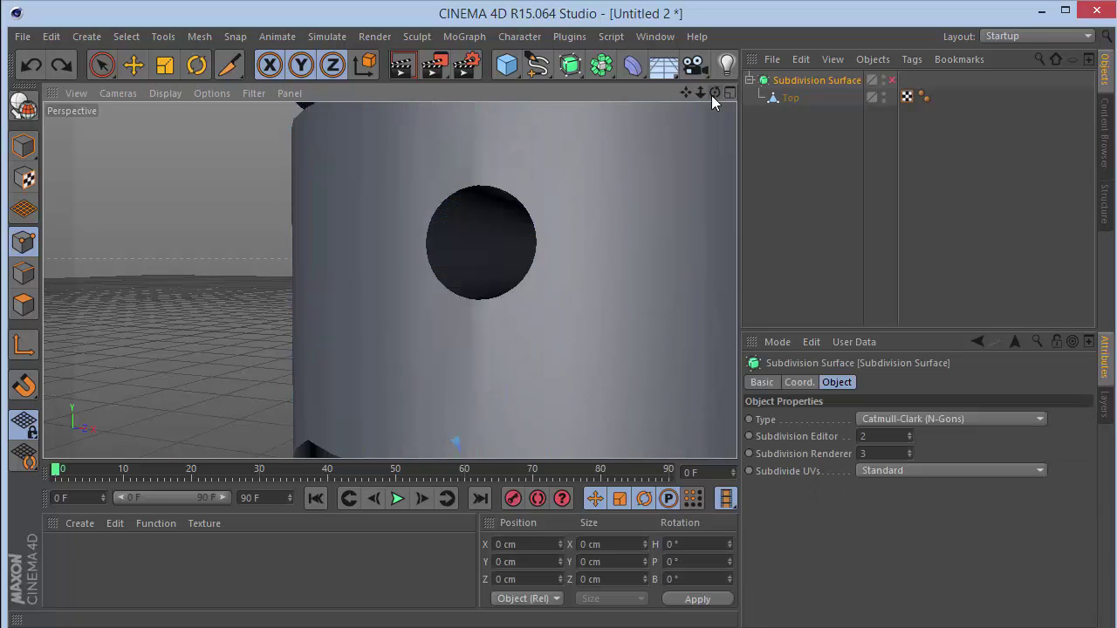
pyautogui.hotkey('ctrl', 'z')
pyautogui.hotkey('ctrl', 'y')
pyautogui.hotkey('ctrl', 'z')
pyautogui.hotkey('ctrl', 'z')
pyautogui.hotkey('ctrl', 'z')
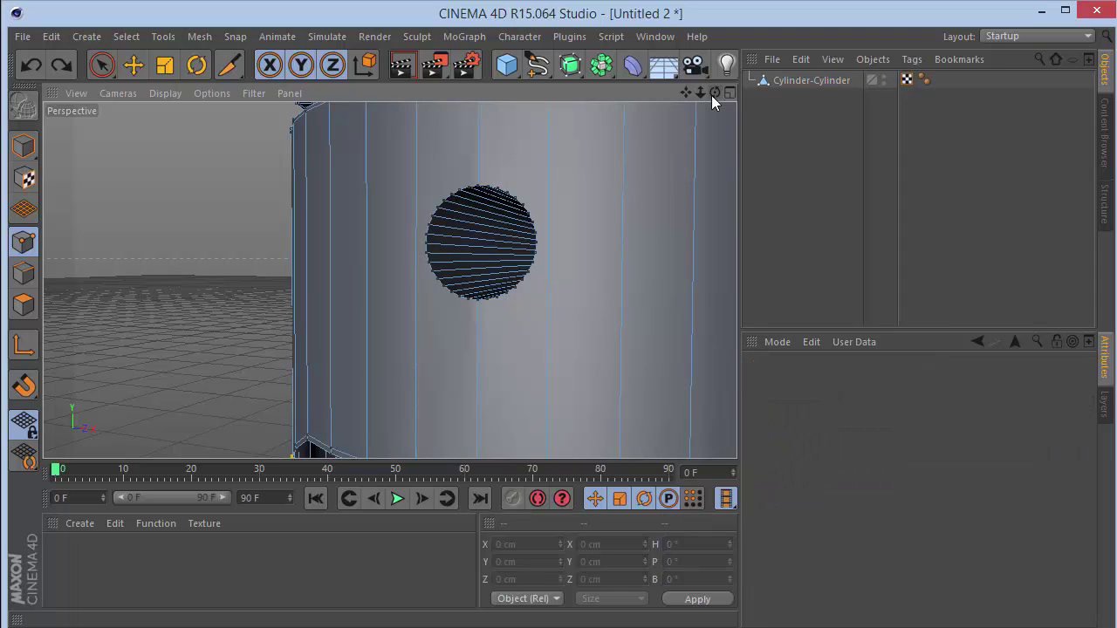
pyautogui.hotkey('ctrl', 'z')
pyautogui.hotkey('ctrl', 'z')
pyautogui.hotkey('ctrl', 'z')
pyautogui.hotkey('ctrl', 'z')
pyautogui.hotkey('ctrl', 'z')
pyautogui.hotkey('ctrl', 'z')
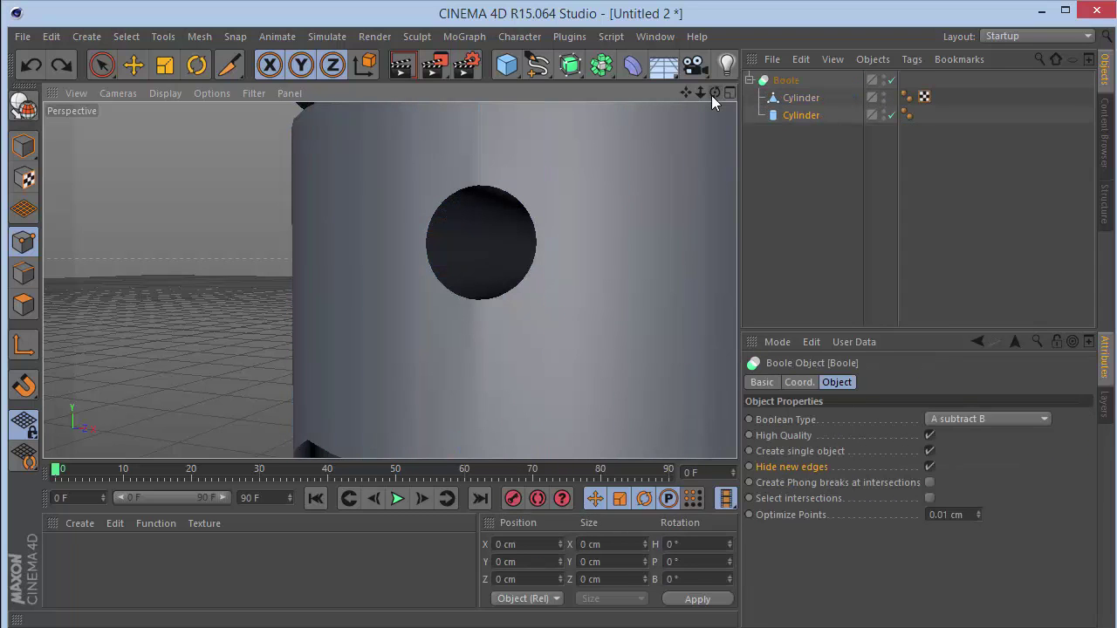
pyautogui.hotkey('ctrl', 'z')
pyautogui.hotkey('ctrl', 'z')
pyautogui.hotkey('ctrl', 'z')
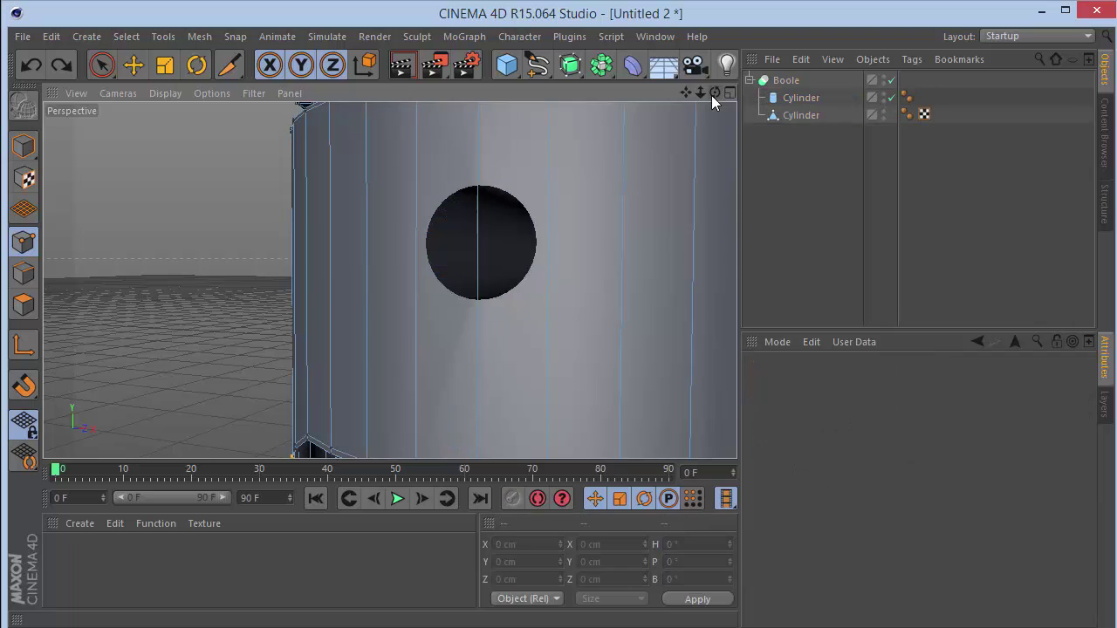
pyautogui.hotkey('ctrl', 'z')
pyautogui.hotkey('ctrl', 'z')
pyautogui.hotkey('ctrl', 'z')
pyautogui.hotkey('ctrl', 'z')
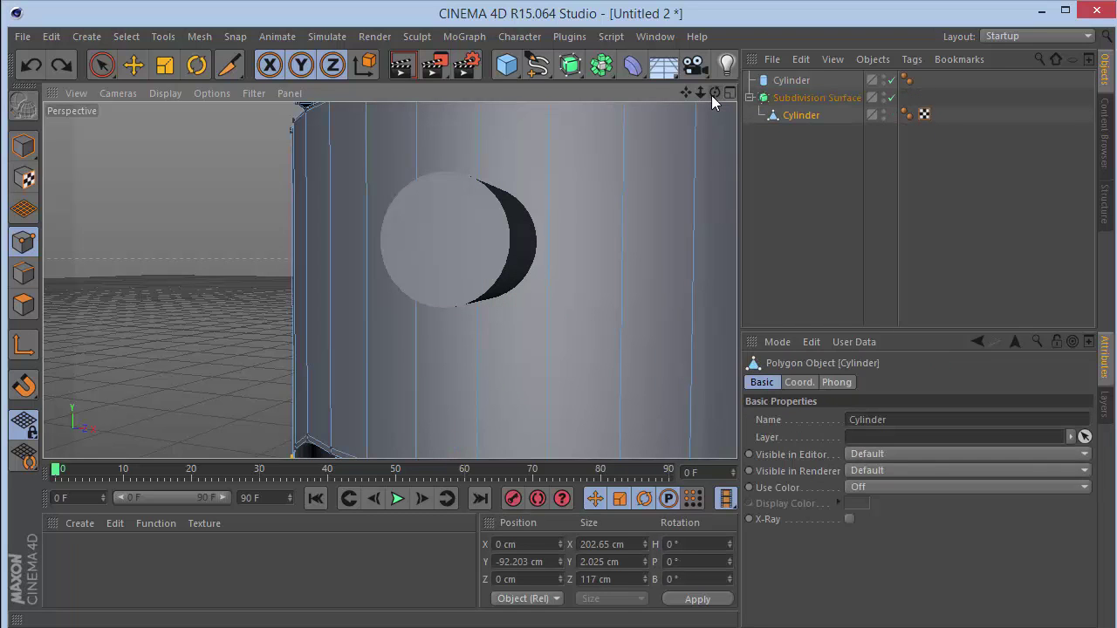
# Disable the cutting cylinder, convert the Subdivision Surface with Current State to Object, and move the original below the converted copy.
pyautogui.click(924, 114)
pyautogui.click(796, 99)
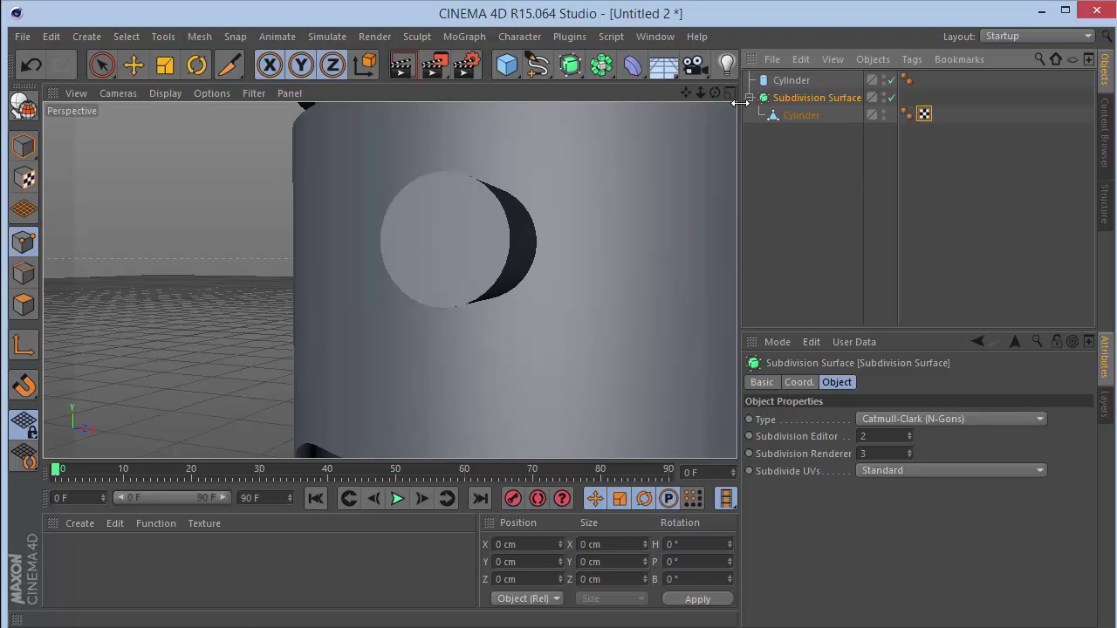
pyautogui.click(891, 79)
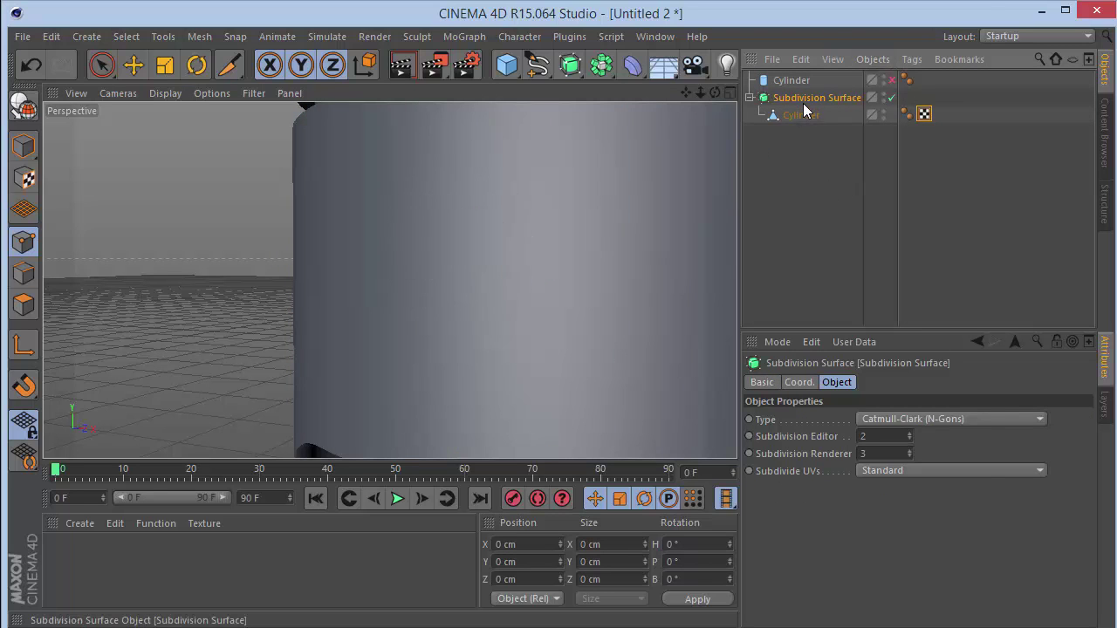
pyautogui.rightClick(804, 104)
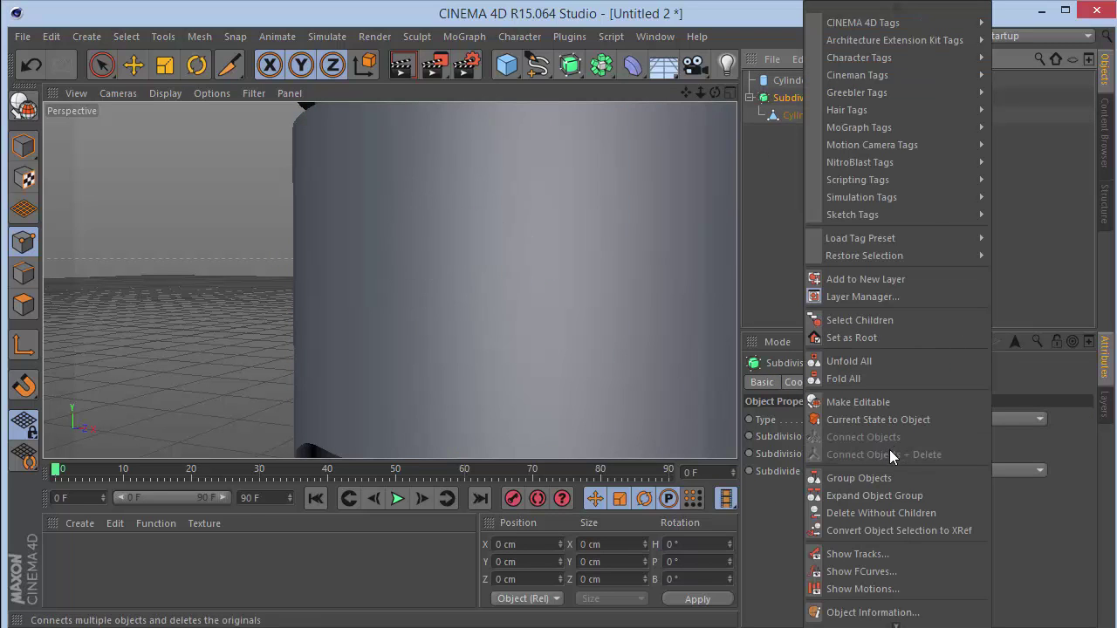
pyautogui.click(893, 416)
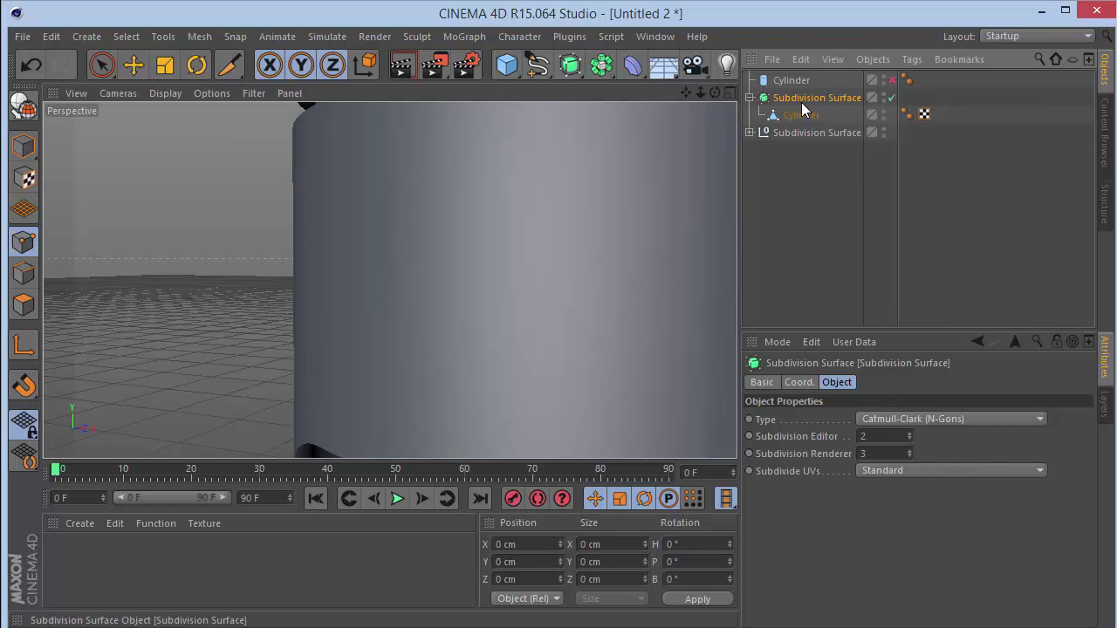
pyautogui.moveTo(816, 98); pyautogui.dragTo(812, 141)
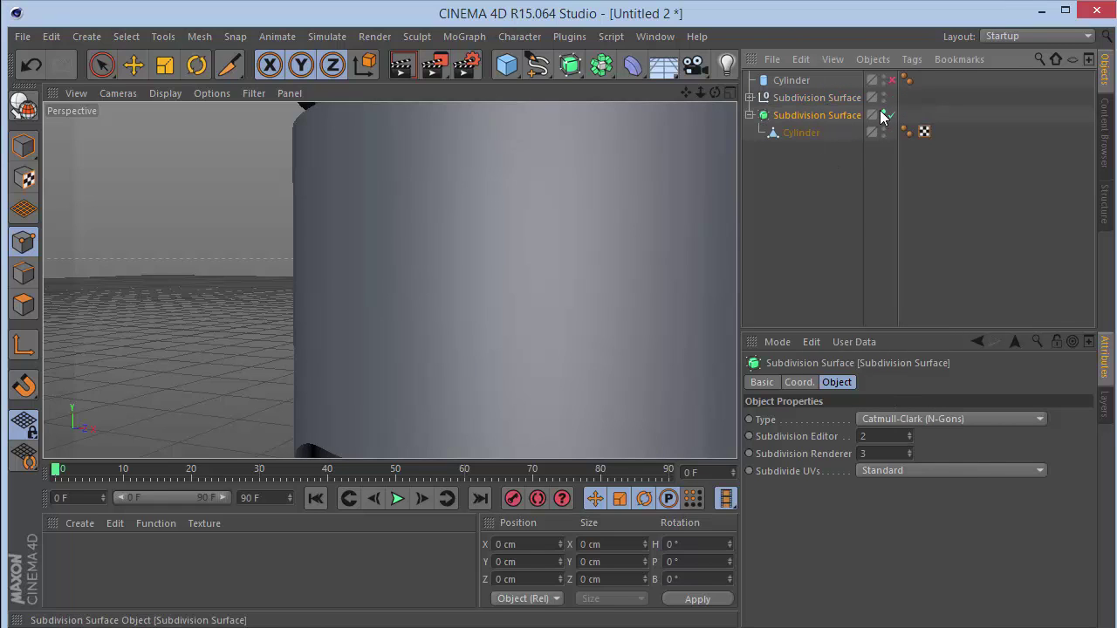
# Take the converted, densely subdivided Cylinder mesh out of the Subdivision Surface null and delete the null.
pyautogui.click(749, 98)
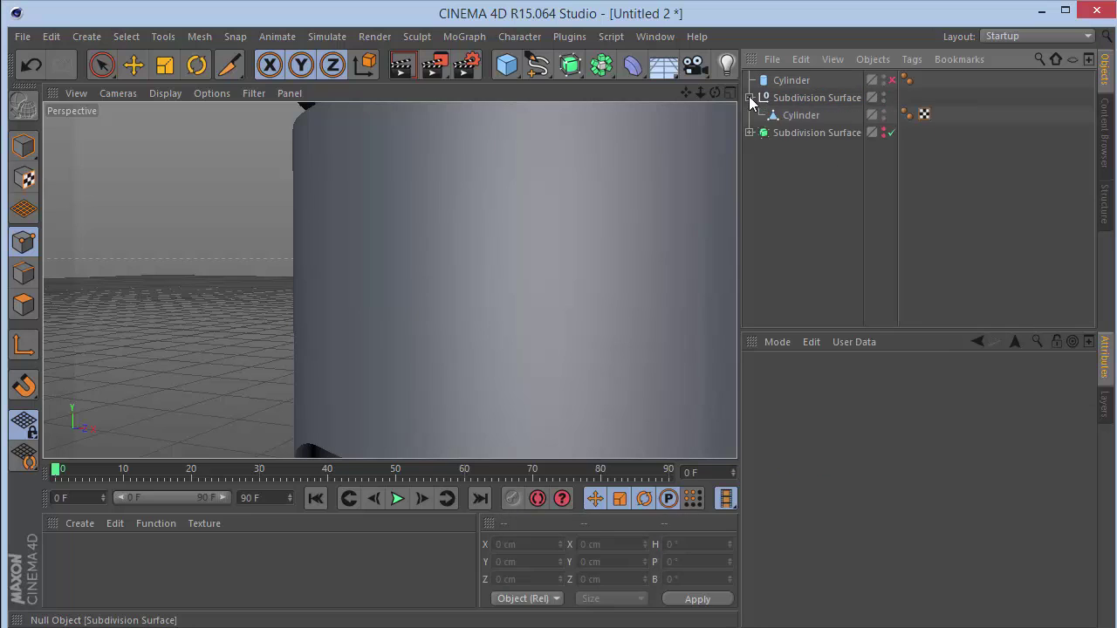
pyautogui.click(796, 116)
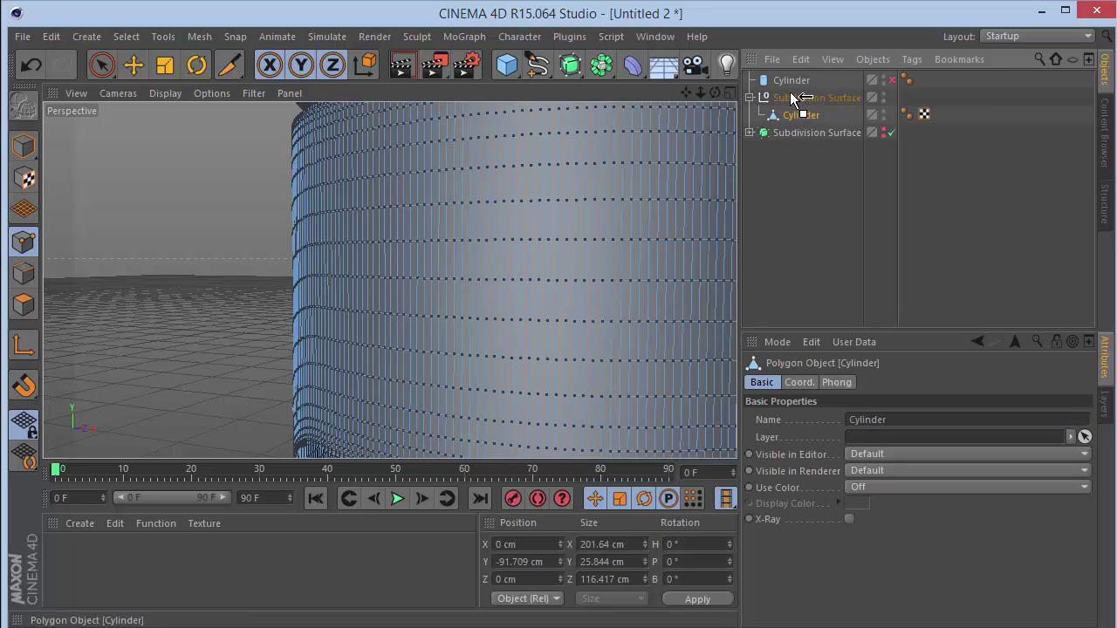
pyautogui.moveTo(792, 95); pyautogui.dragTo(794, 98)
pyautogui.click(798, 115)
pyautogui.press('Delete')
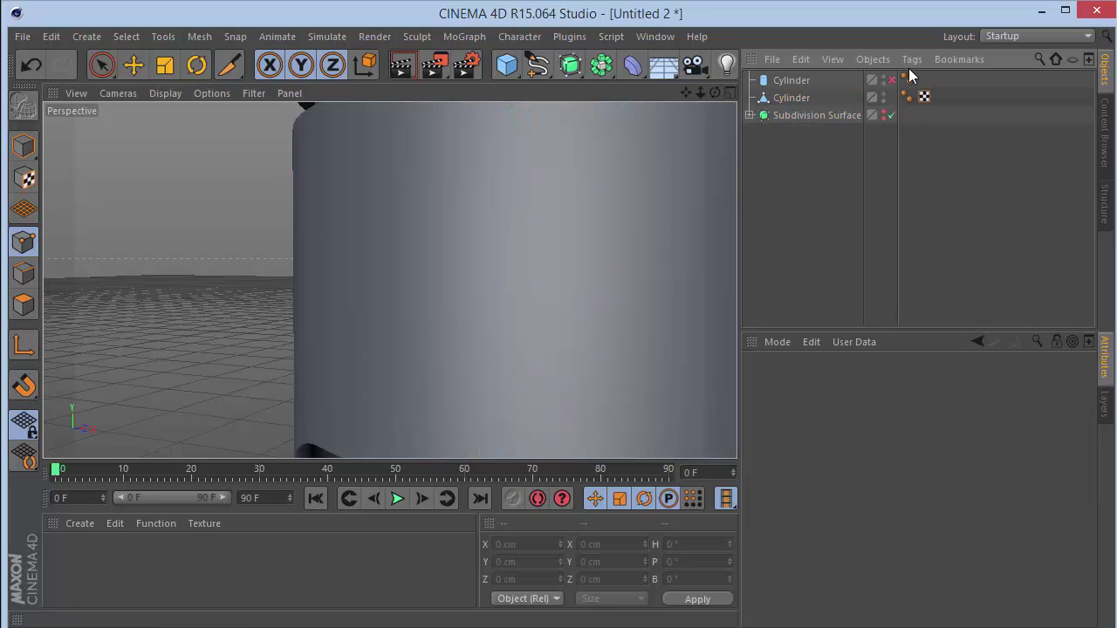
# Subtract the re-enabled cutting cylinder from the baked piston mesh with a new Boole set to A subtract B.
pyautogui.click(569, 64)
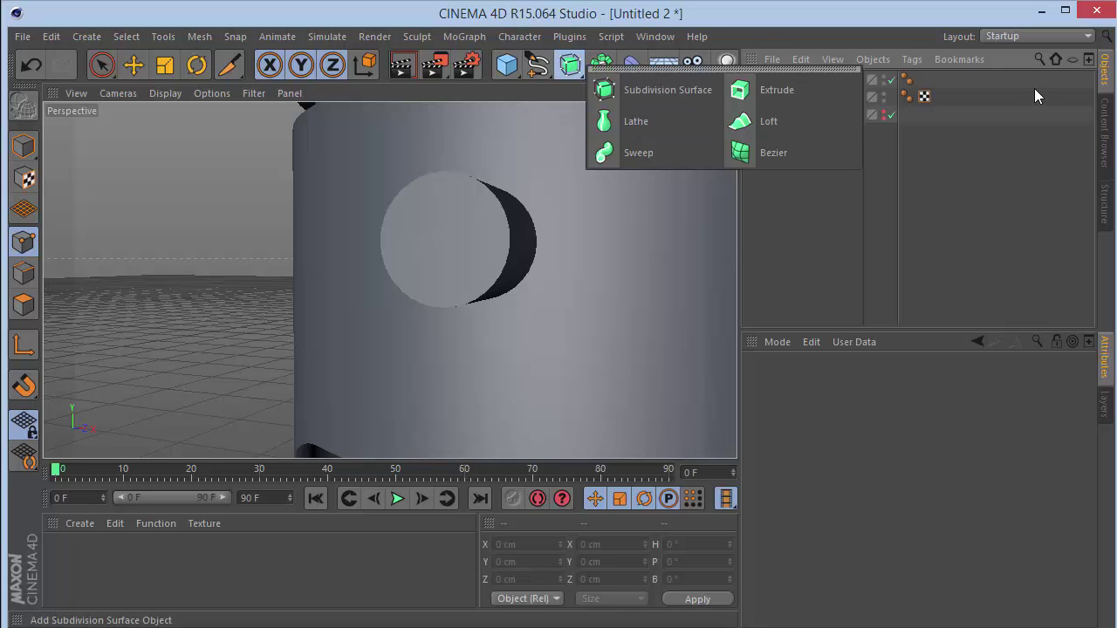
pyautogui.click(601, 64)
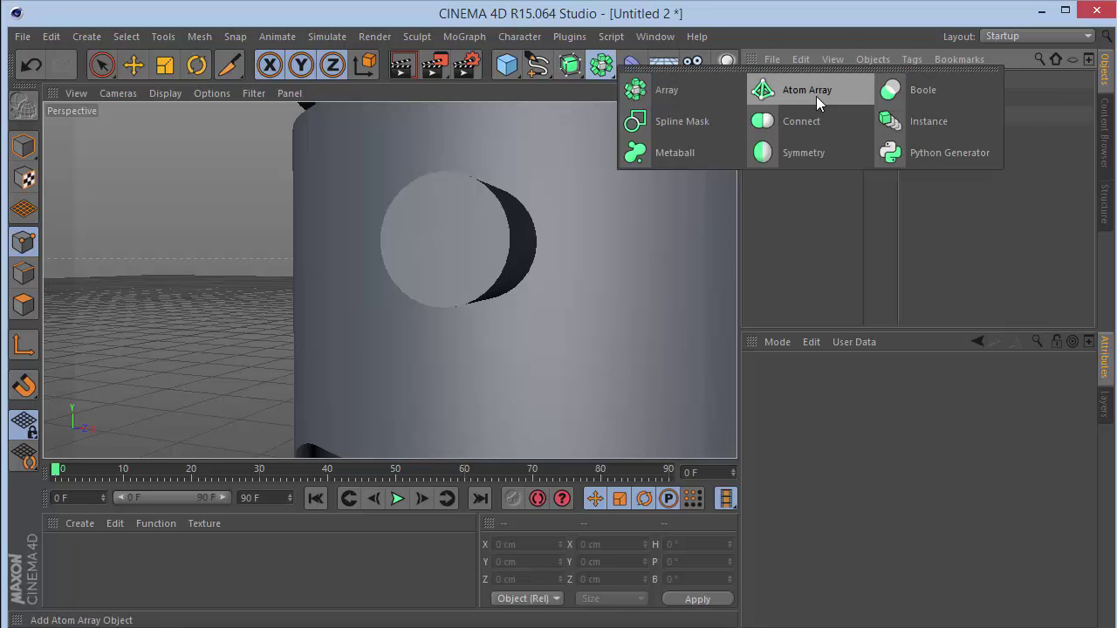
pyautogui.click(923, 89)
pyautogui.moveTo(792, 96)
pyautogui.mouseDown()
pyautogui.moveTo(786, 80)
pyautogui.moveTo(812, 105)
pyautogui.moveTo(789, 81)
pyautogui.mouseUp()
pyautogui.click(843, 220)
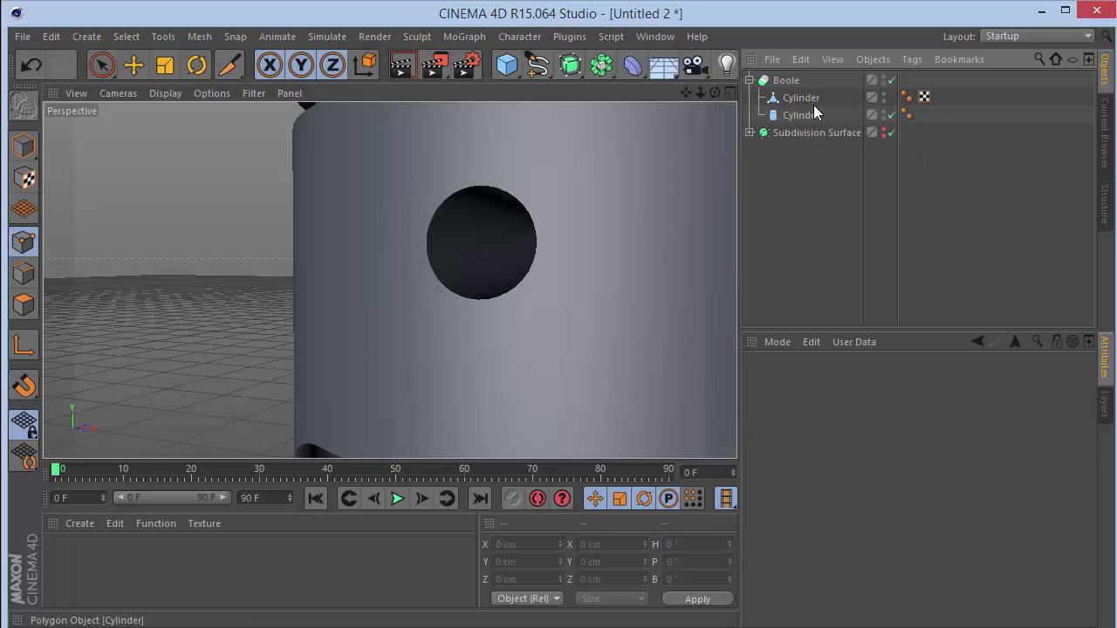
pyautogui.click(776, 80)
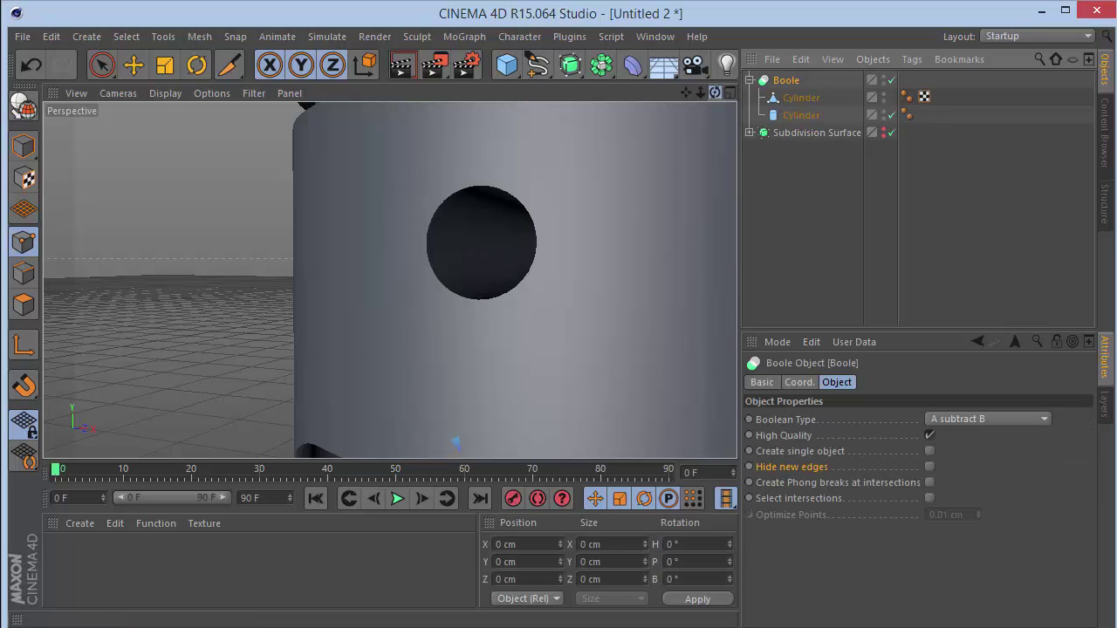
pyautogui.moveTo(715, 93); pyautogui.dragTo(691, 91)
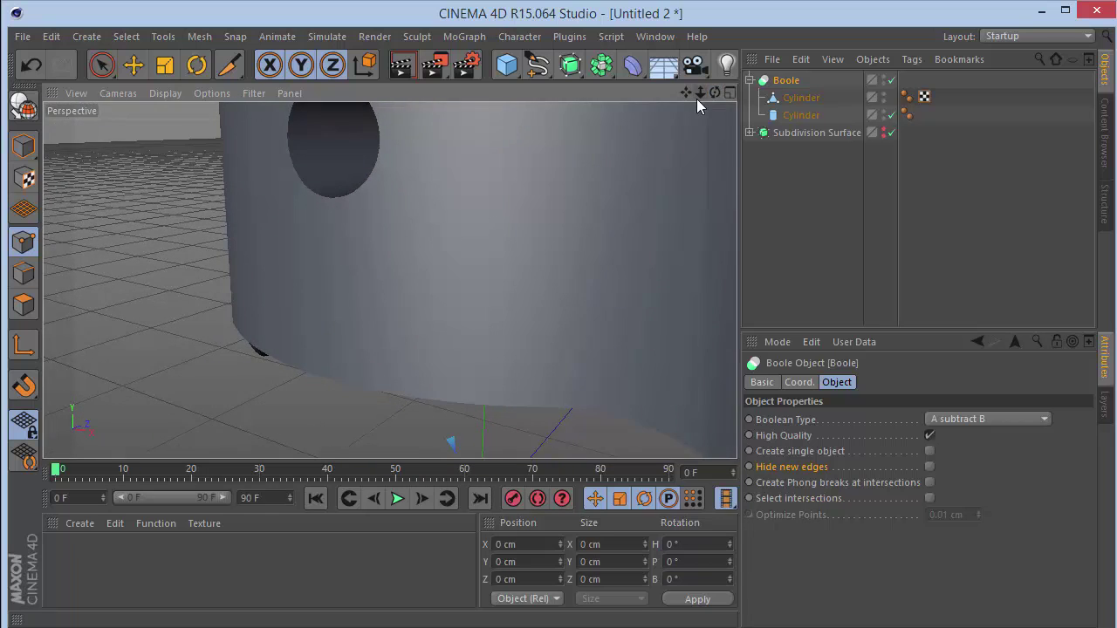
# Add a cube in the front view and raise it to the pin hole's centre height, Y about 193 cm.
pyautogui.press('F4')
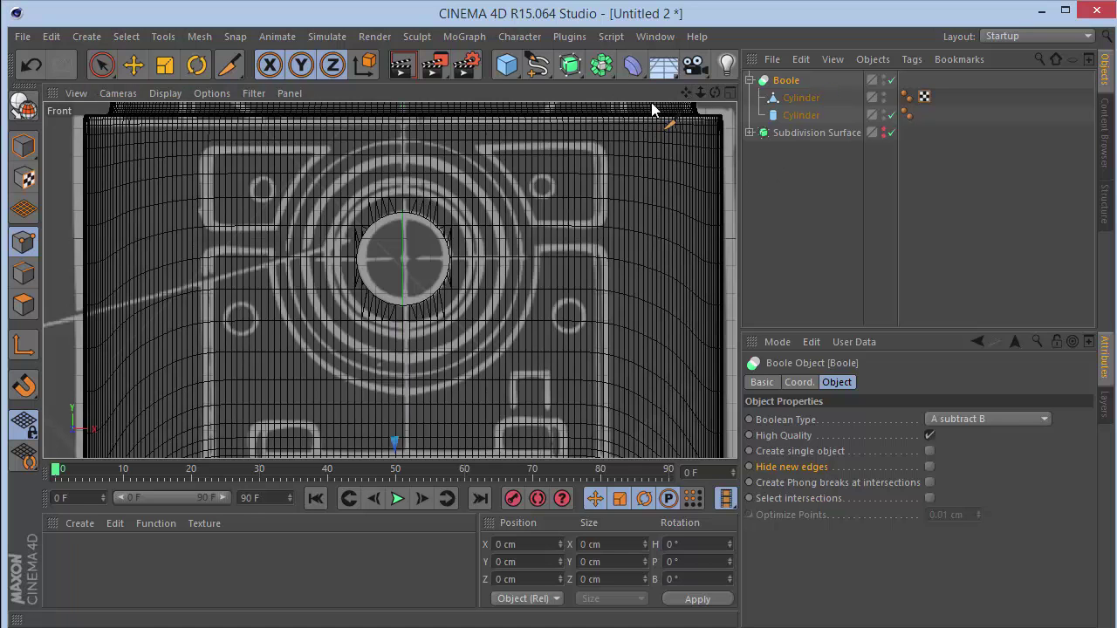
pyautogui.scroll(-2, 390, 281)
pyautogui.moveTo(700, 93); pyautogui.dragTo(689, 99)
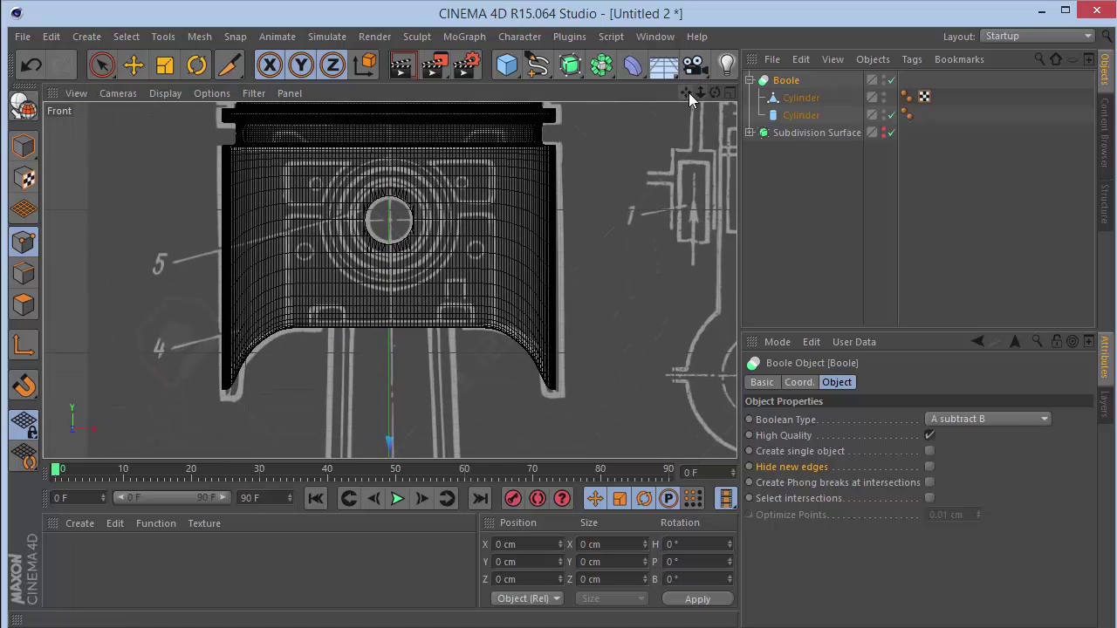
pyautogui.click(26, 149)
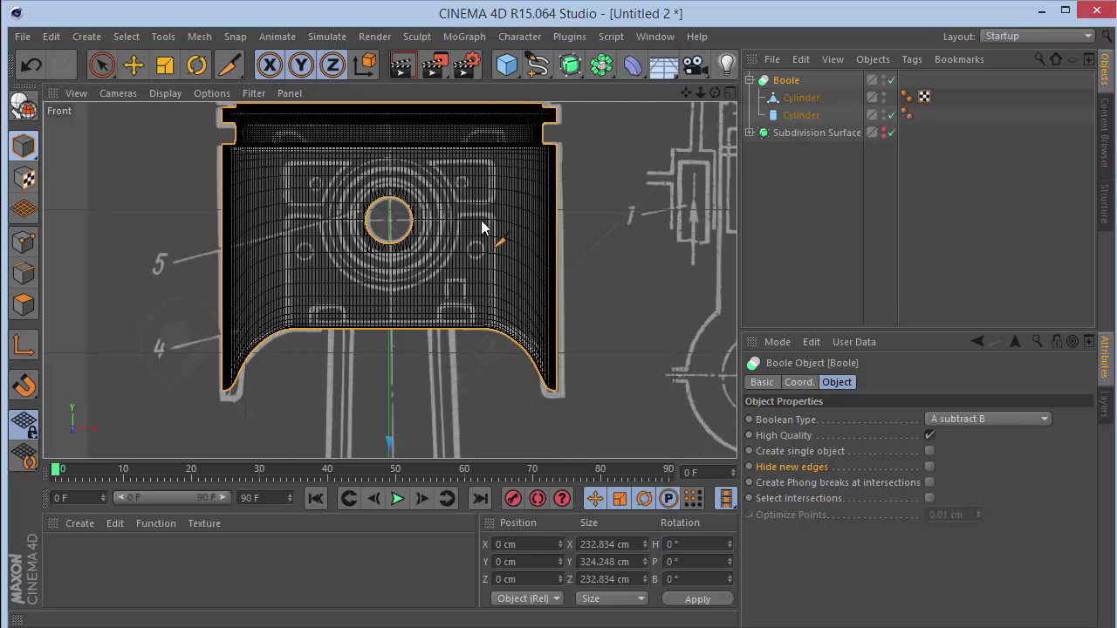
pyautogui.click(507, 65)
pyautogui.click(101, 65)
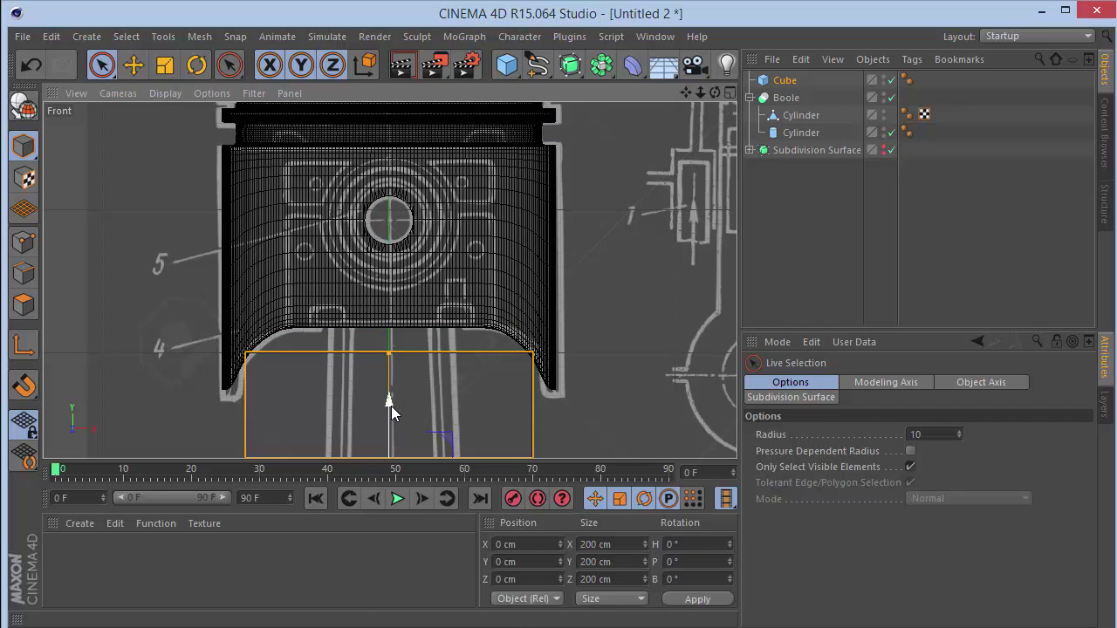
pyautogui.moveTo(391, 414)
pyautogui.mouseDown()
pyautogui.moveTo(375, 242)
pyautogui.moveTo(384, 131)
pyautogui.mouseUp()
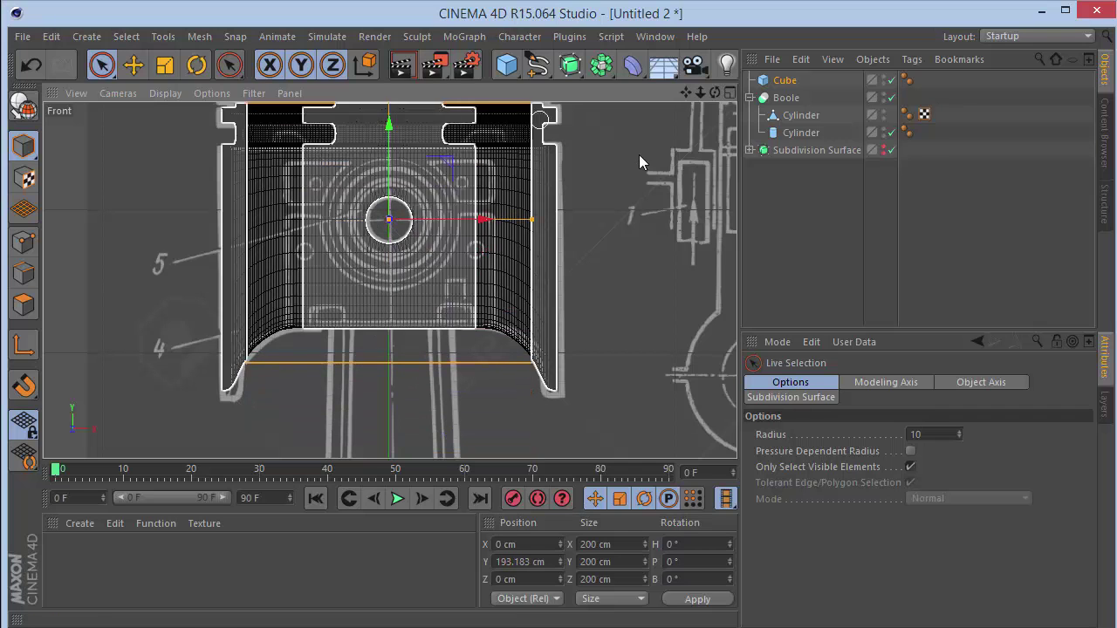
# Lower the cube over the piston skirt to Y about 156 cm and shrink its height to about 76 cm.
pyautogui.moveTo(686, 92); pyautogui.dragTo(705, 168)
pyautogui.moveTo(417, 152); pyautogui.dragTo(407, 266)
pyautogui.scroll(3, 401, 330)
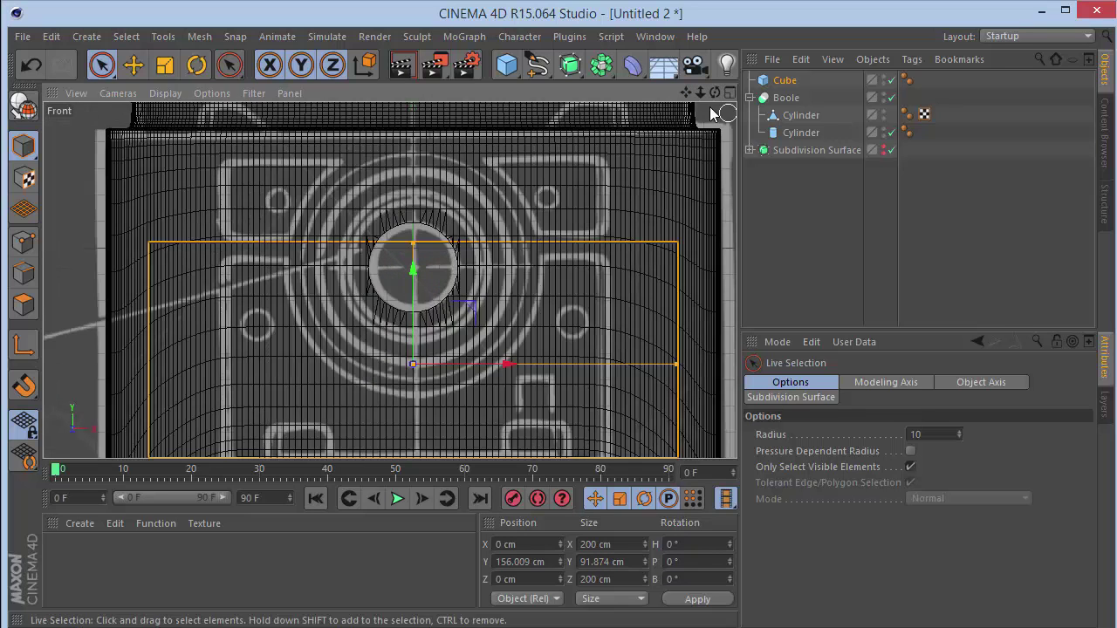
pyautogui.moveTo(700, 93); pyautogui.dragTo(308, 371)
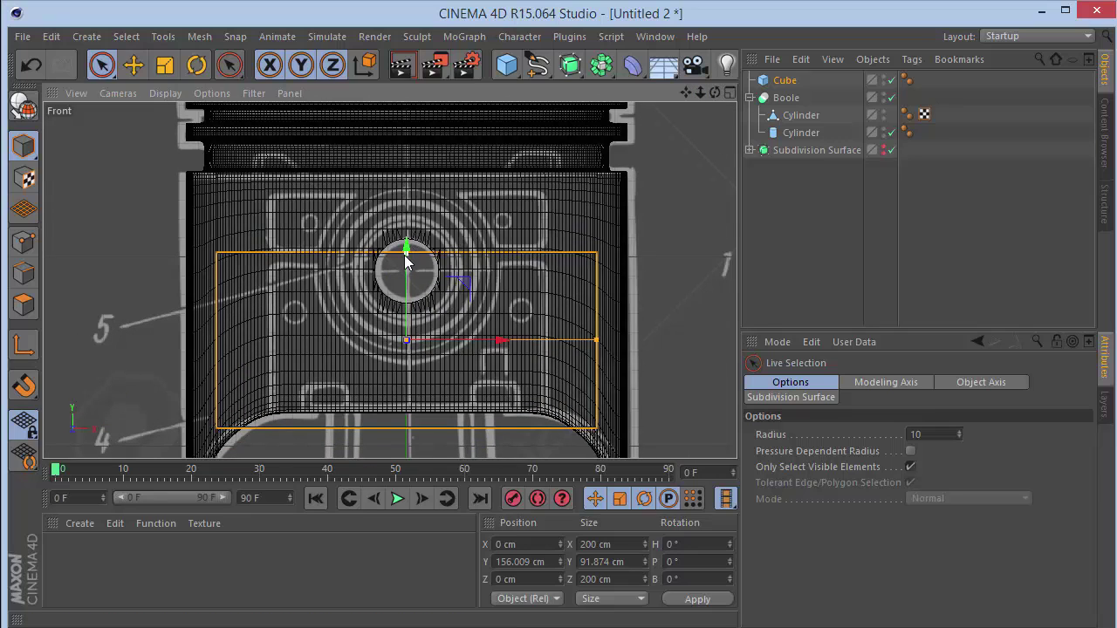
pyautogui.moveTo(407, 255); pyautogui.dragTo(413, 273)
pyautogui.moveTo(411, 265); pyautogui.dragTo(410, 269)
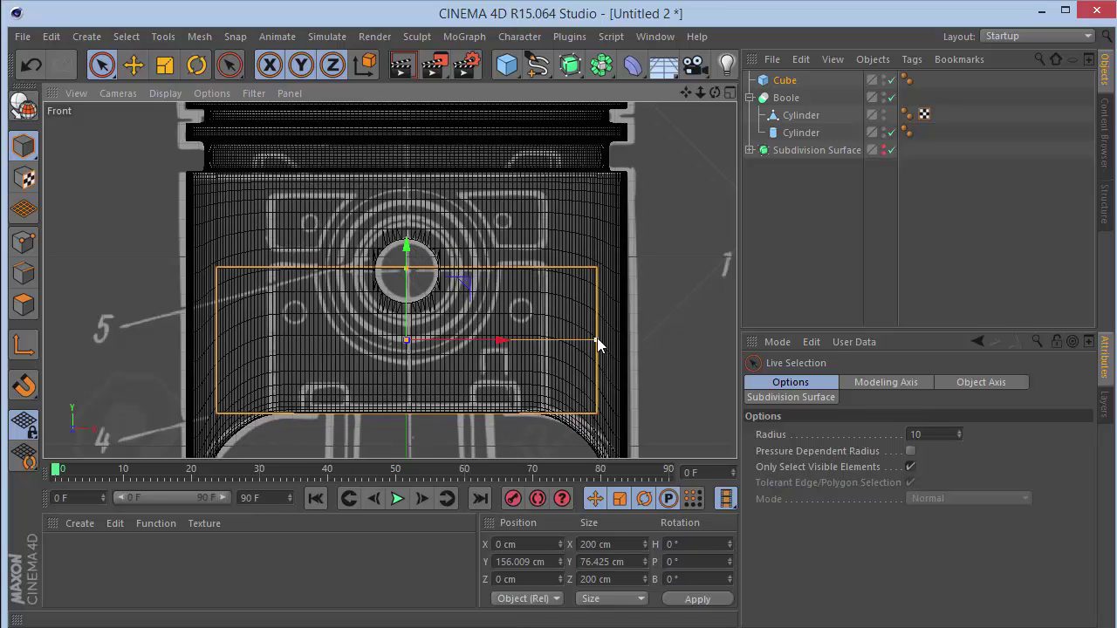
# Set the cube's Y size to 75 cm, change it to 80 cm, and raise the cube to Y about 157 cm.
pyautogui.click(785, 81)
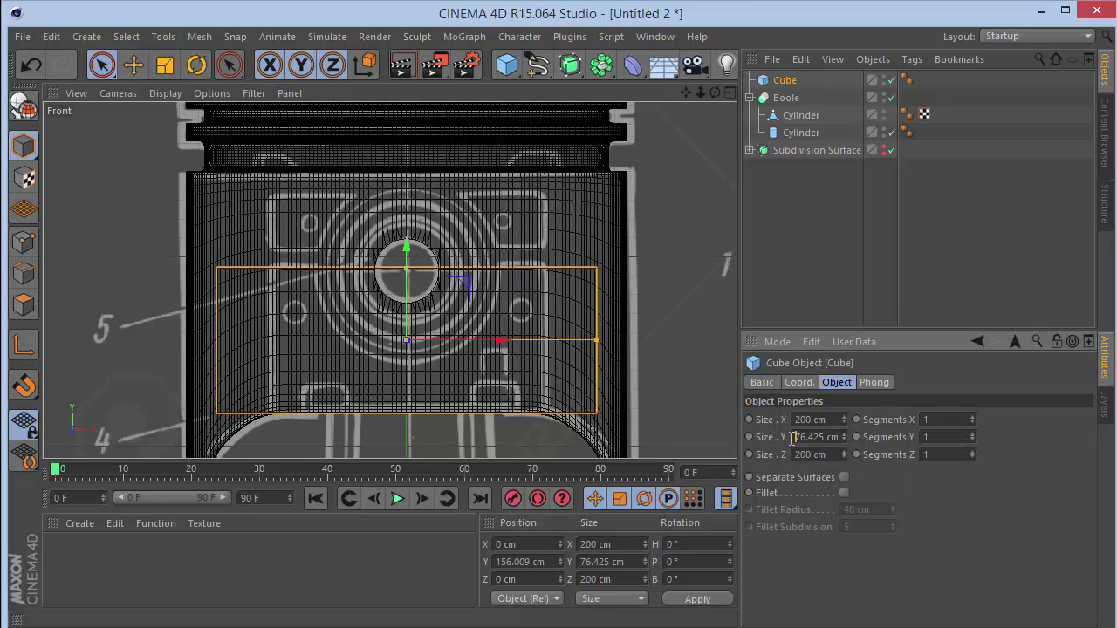
pyautogui.doubleClick(794, 436)
pyautogui.write('75')
pyautogui.press('Return')
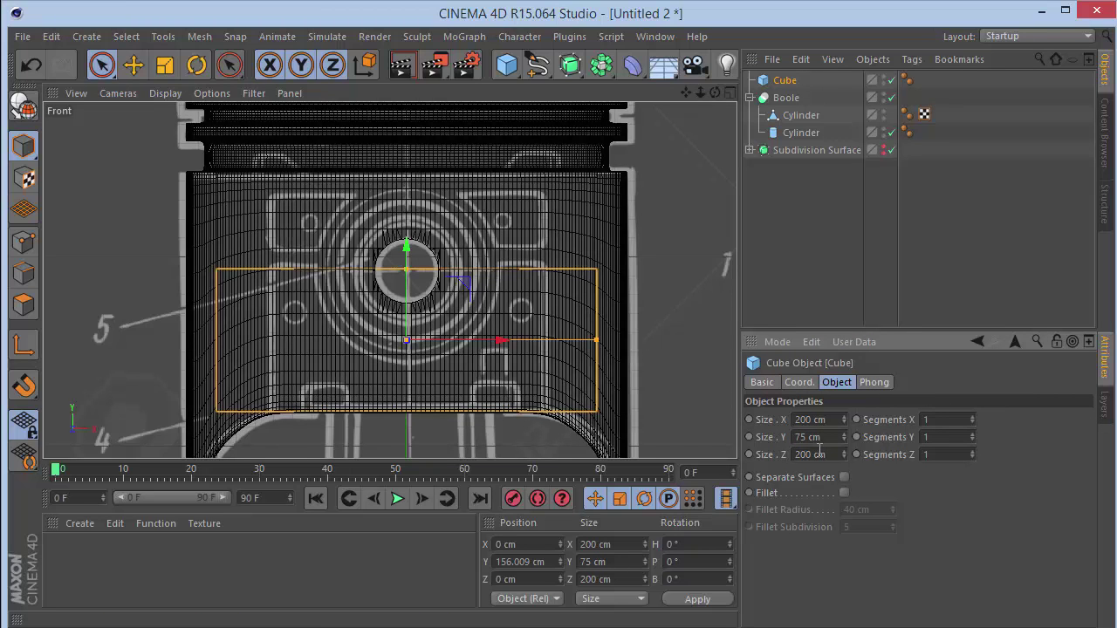
pyautogui.moveTo(796, 428); pyautogui.dragTo(20, 449)
pyautogui.write('80')
pyautogui.press('Return')
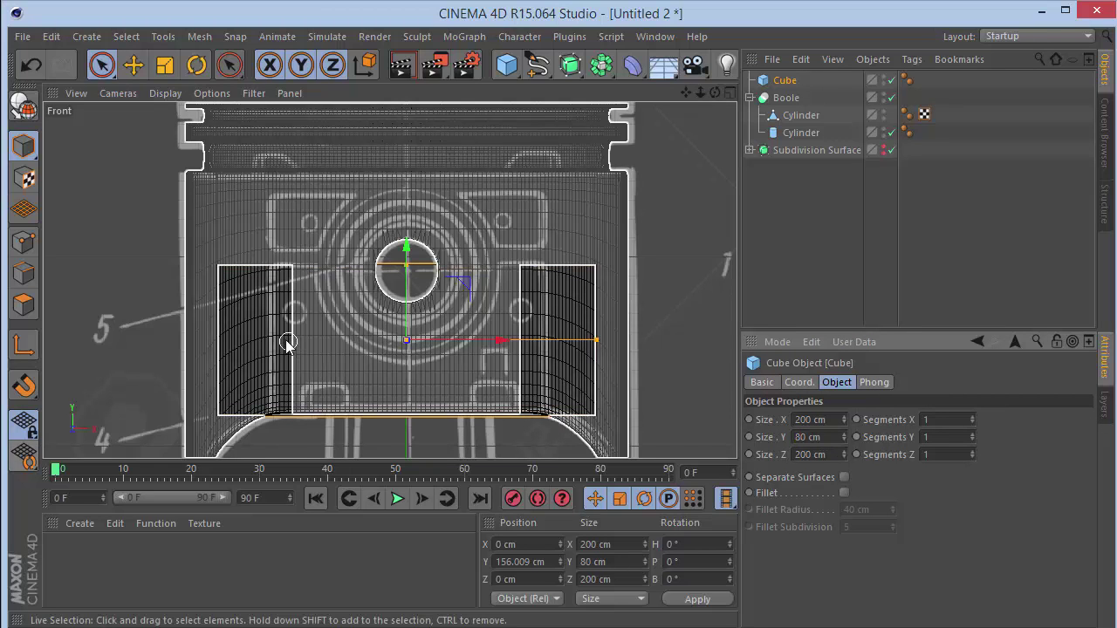
pyautogui.moveTo(408, 281); pyautogui.dragTo(408, 279)
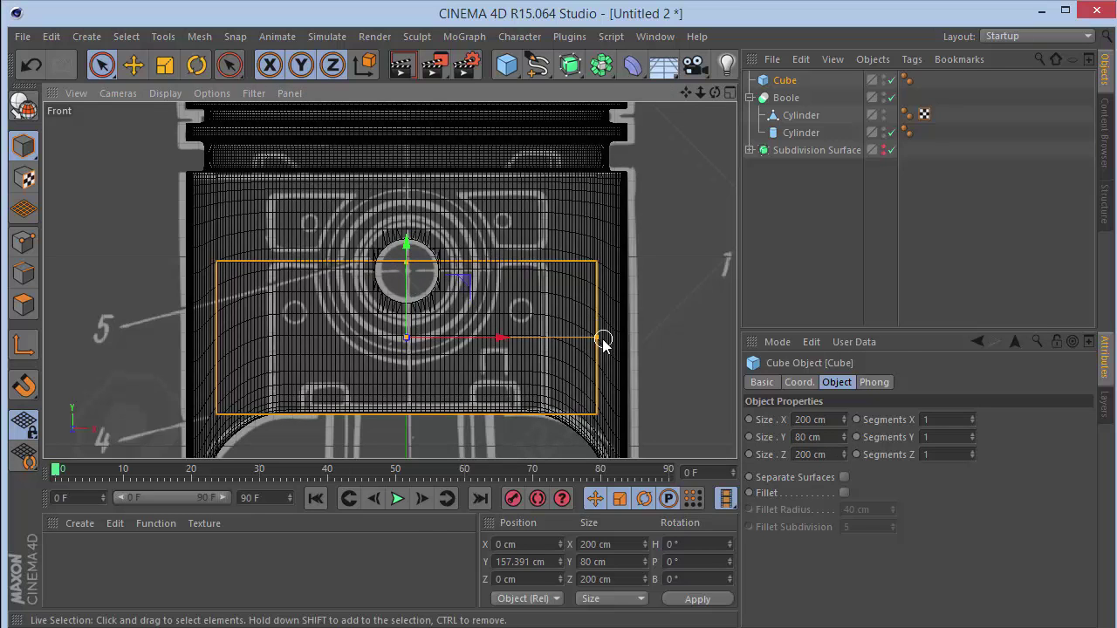
# Narrow the cube's X size to about 141 cm to match the blueprint and give it a 5 cm fillet.
pyautogui.moveTo(600, 338); pyautogui.dragTo(541, 339)
pyautogui.click(788, 81)
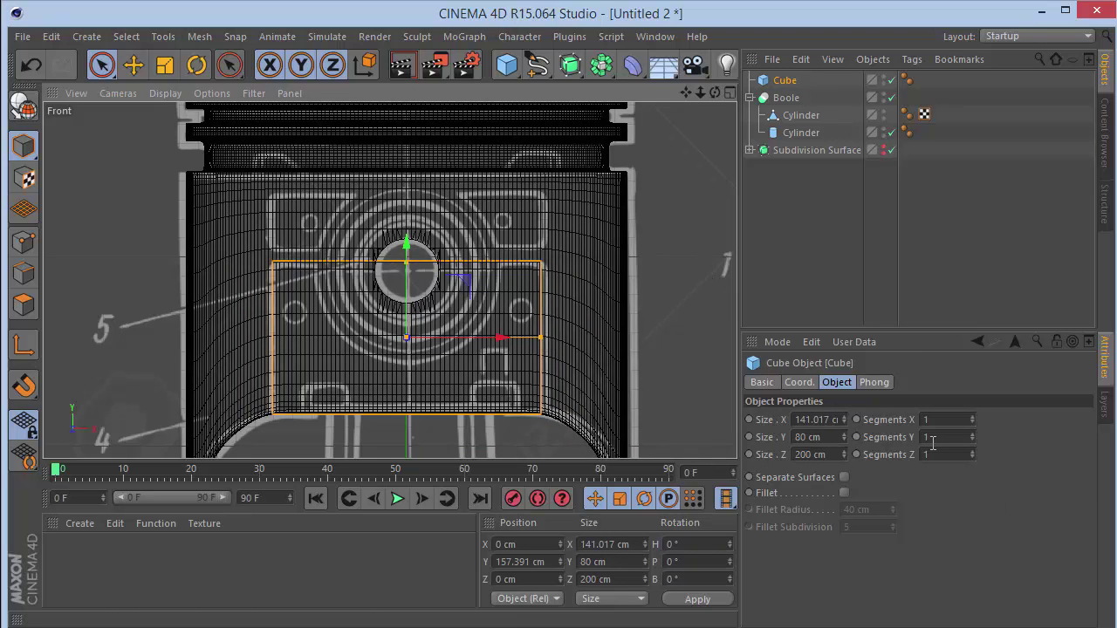
pyautogui.click(844, 493)
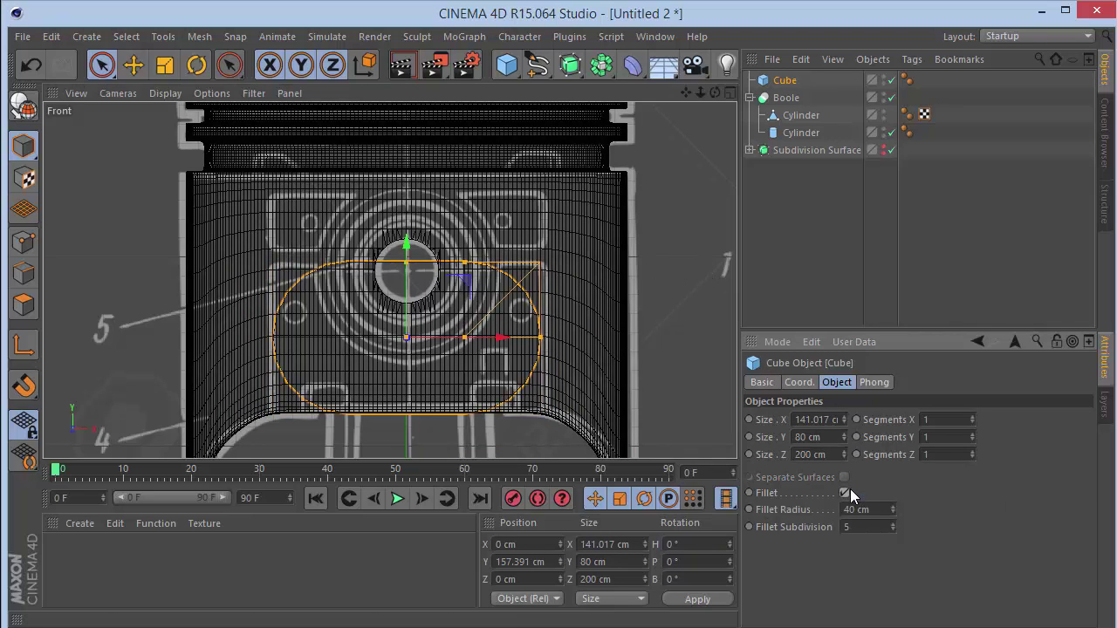
pyautogui.press('Tab')
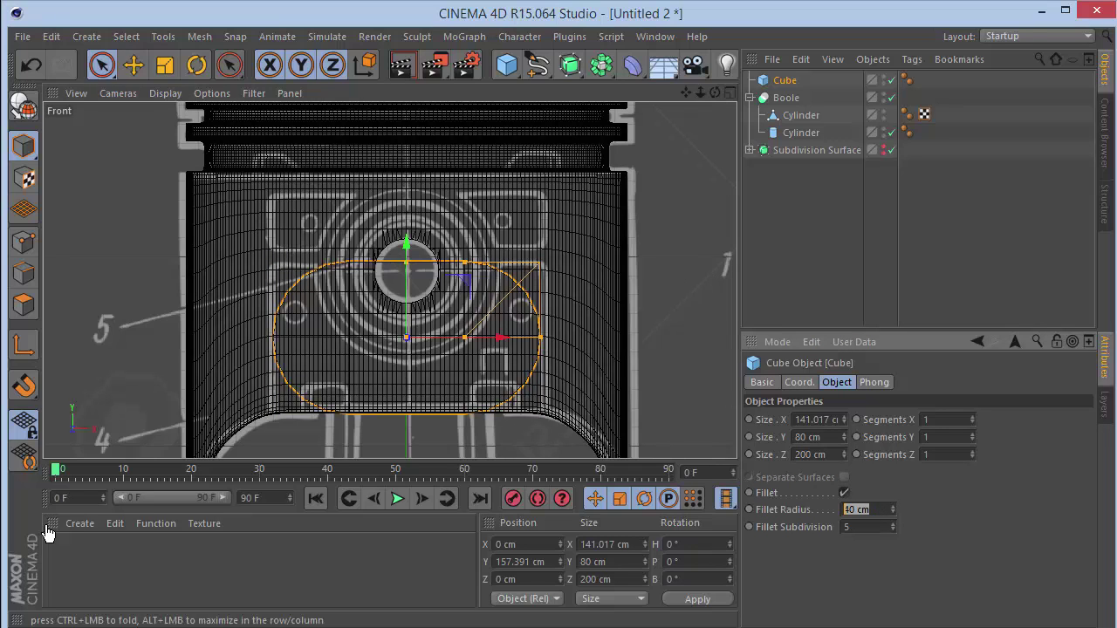
pyautogui.write('5')
pyautogui.press('Return')
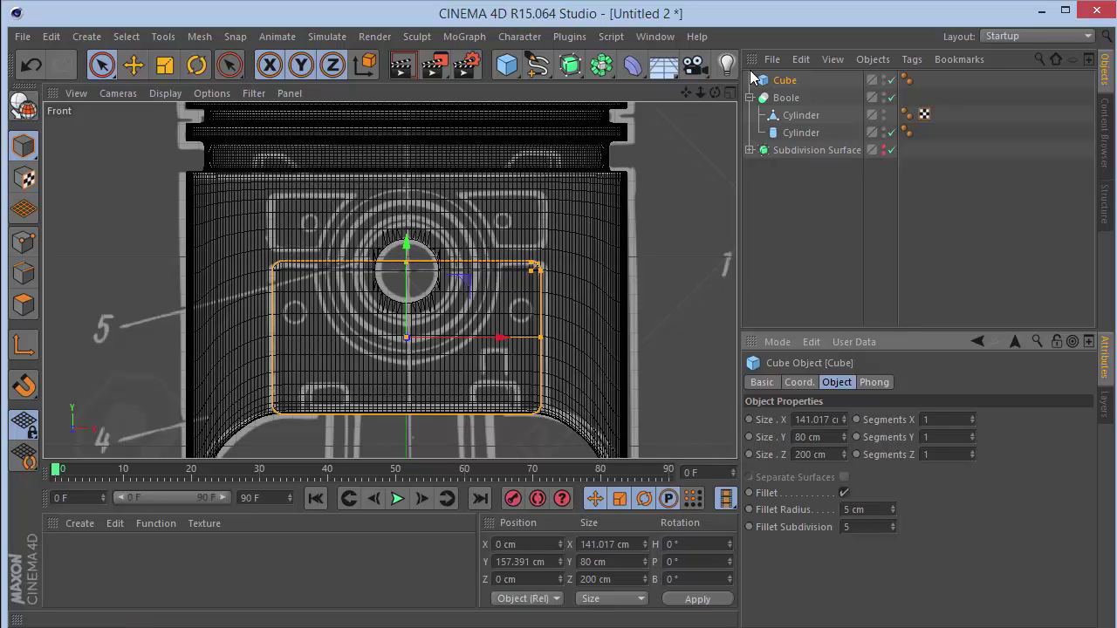
# Make the cube editable, inspect it in the perspective view, and undo back to the parametric cube.
pyautogui.moveTo(686, 94); pyautogui.dragTo(672, 35)
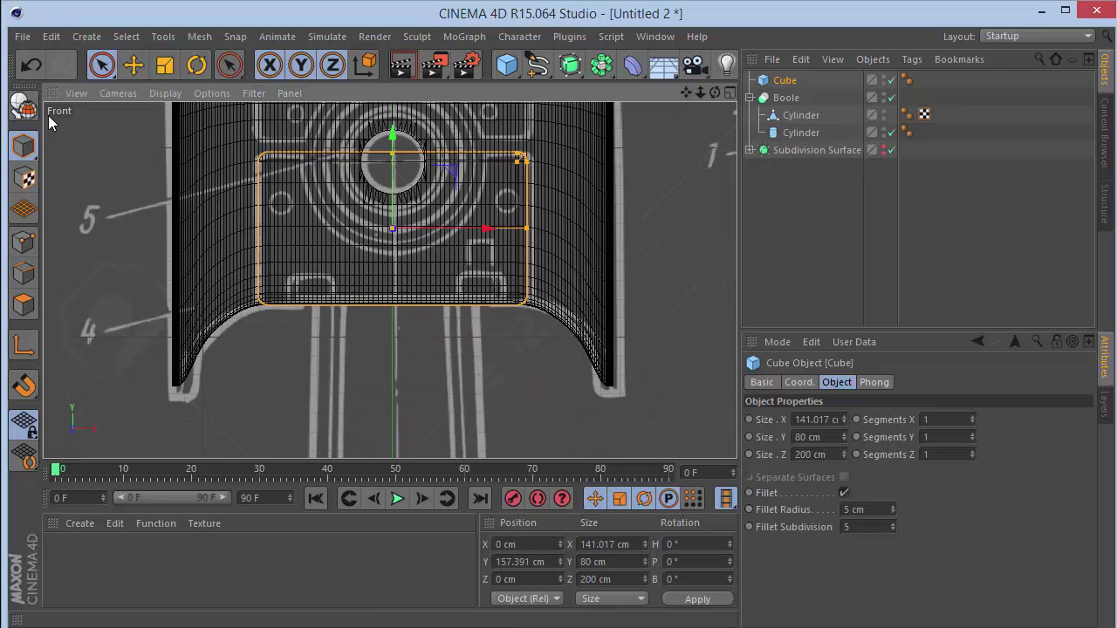
pyautogui.click(24, 105)
pyautogui.press('F1')
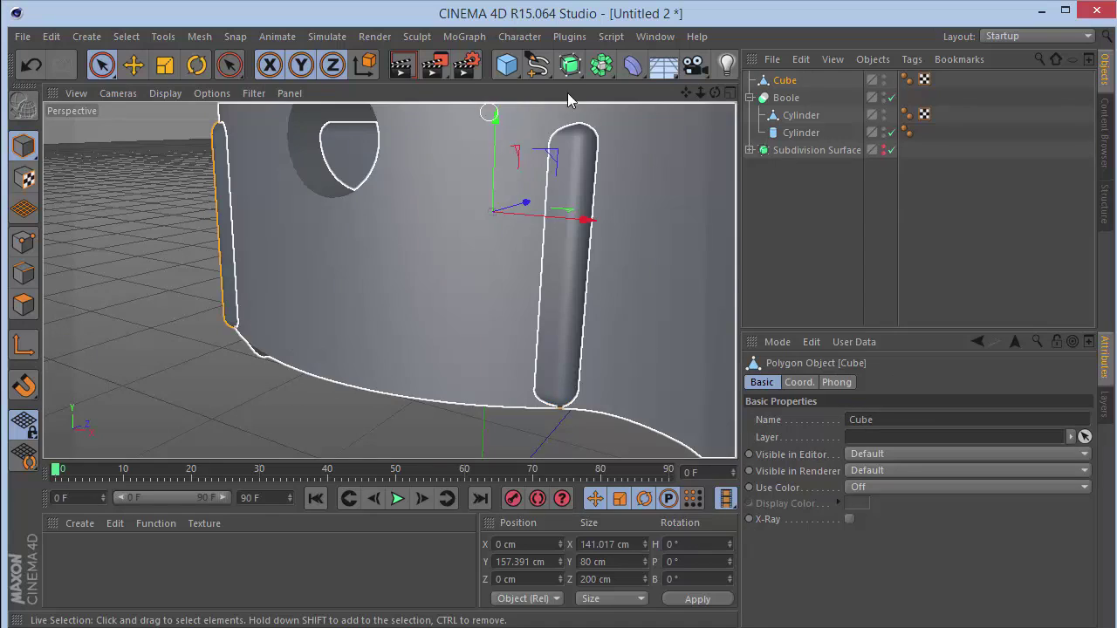
pyautogui.hotkey('ctrl', 'z')
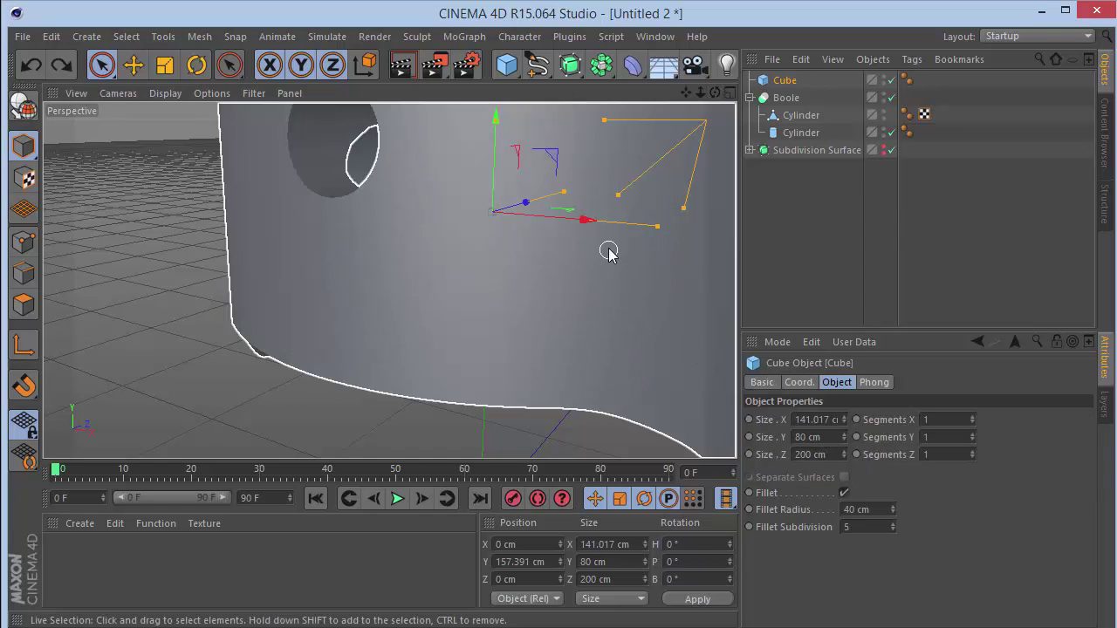
# Set the parametric cube's fillet radius back to 5 cm.
pyautogui.press('F4')
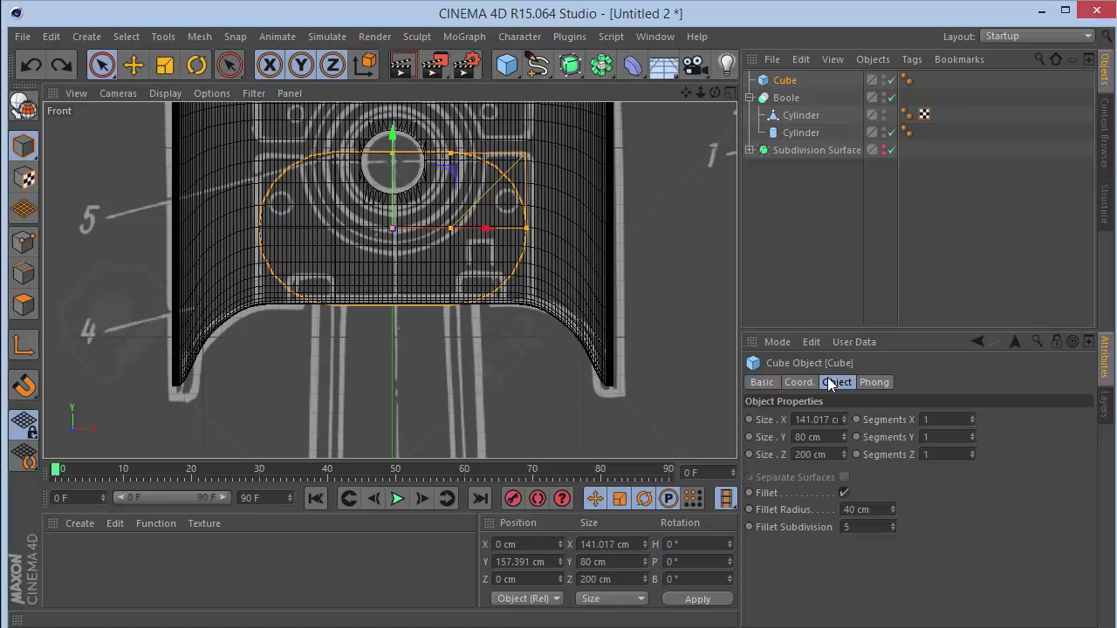
pyautogui.doubleClick(859, 510)
pyautogui.write('5')
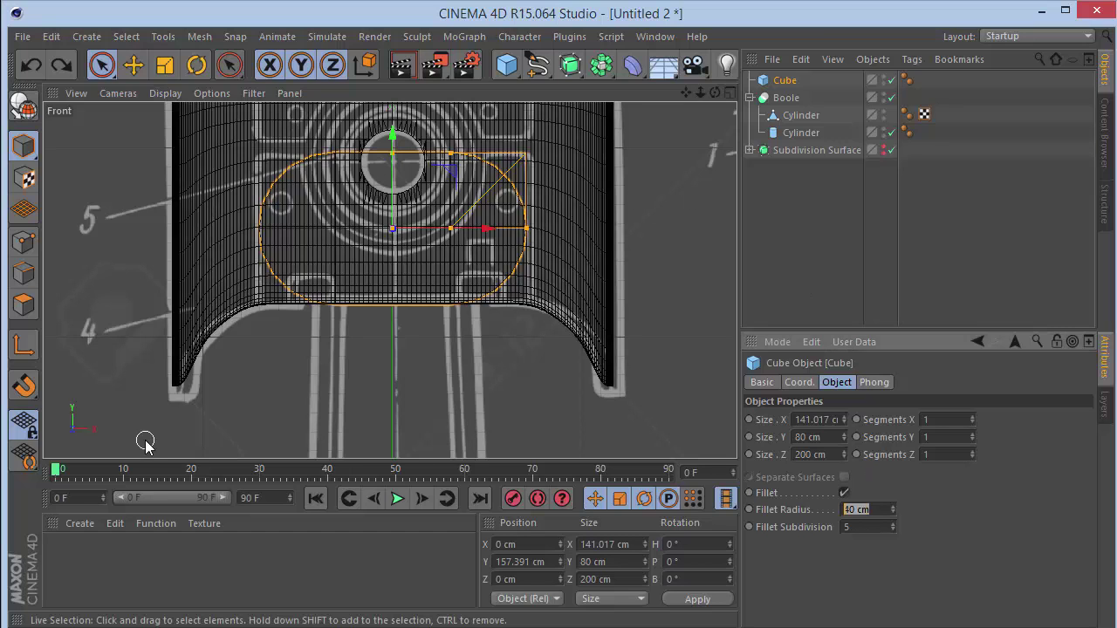
pyautogui.press('Return')
# Reduce the cube's depth in the top view and set its Z size to 80 cm.
pyautogui.press('F2')
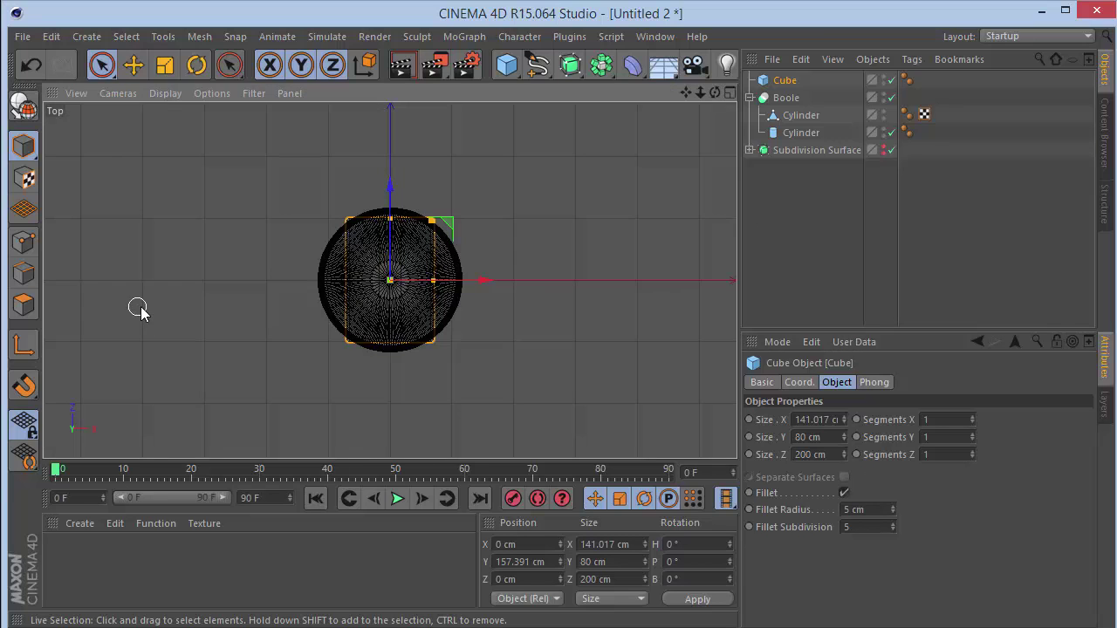
pyautogui.moveTo(435, 286); pyautogui.dragTo(425, 282)
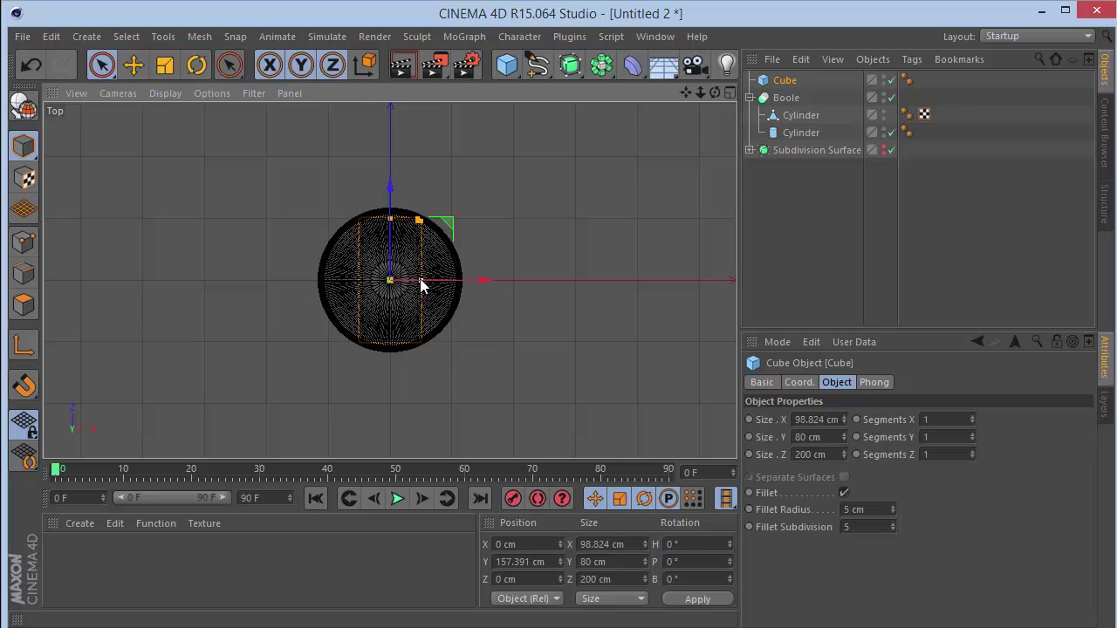
pyautogui.hotkey('ctrl', 'z')
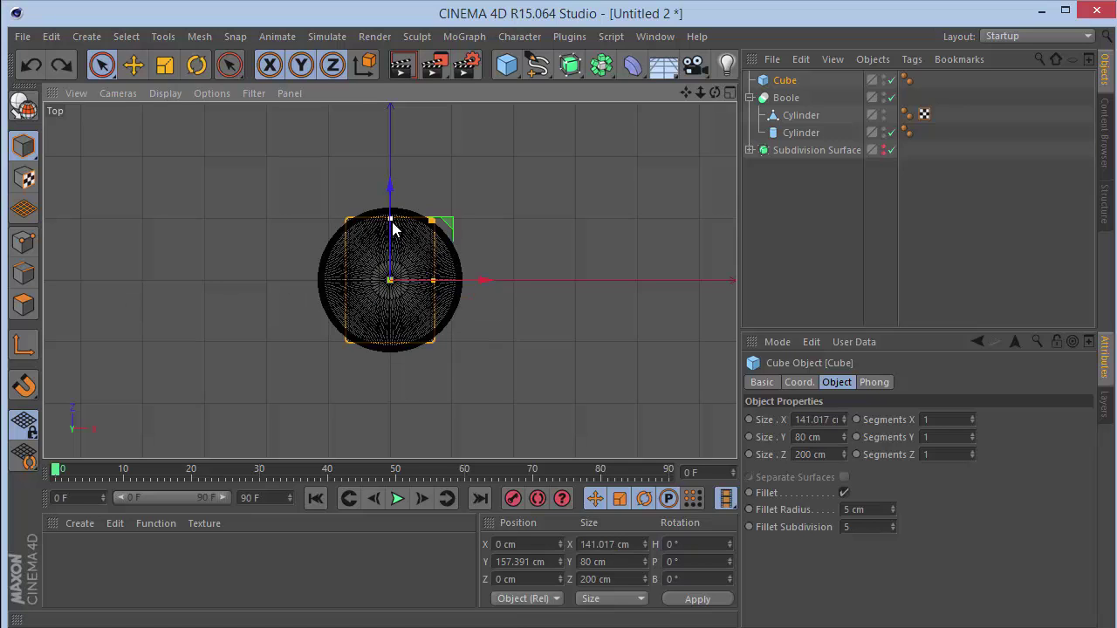
pyautogui.moveTo(393, 229); pyautogui.dragTo(395, 246)
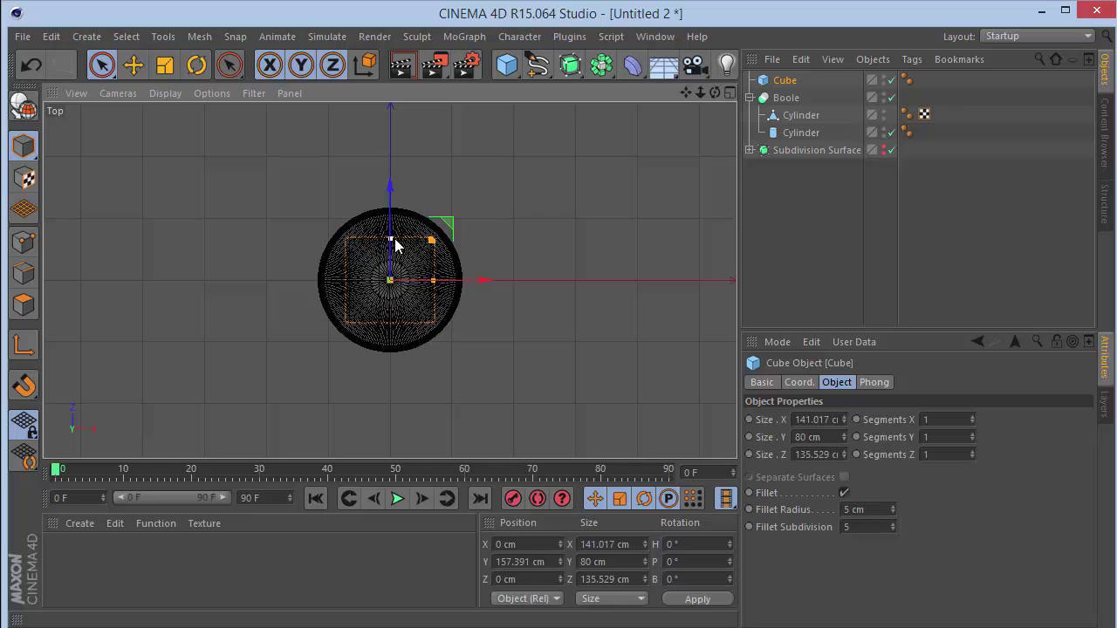
pyautogui.press('F4')
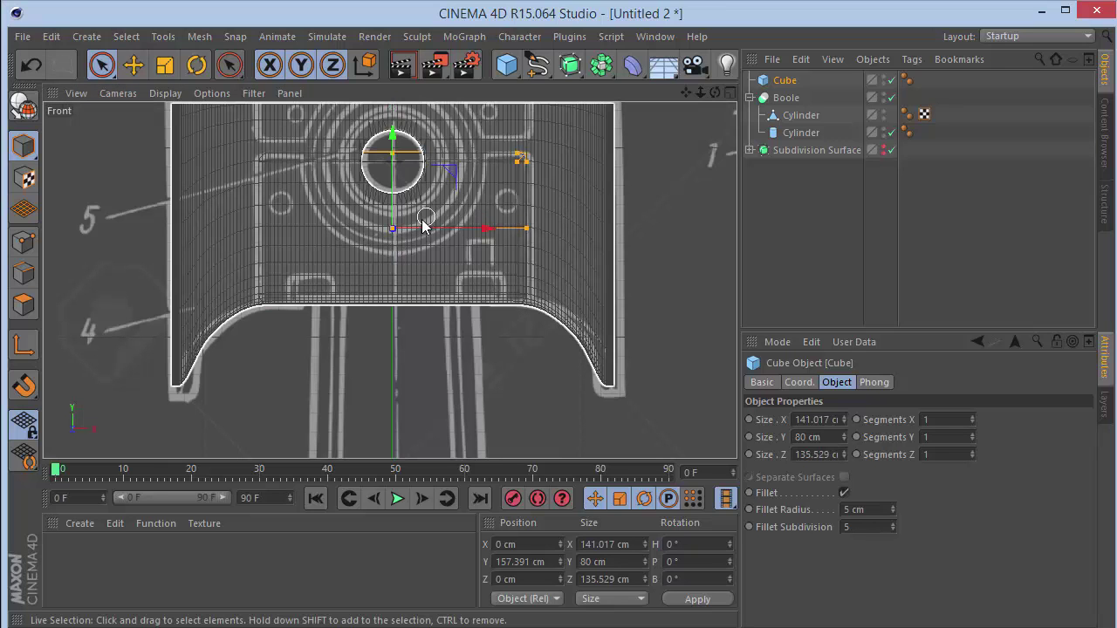
pyautogui.press('F2')
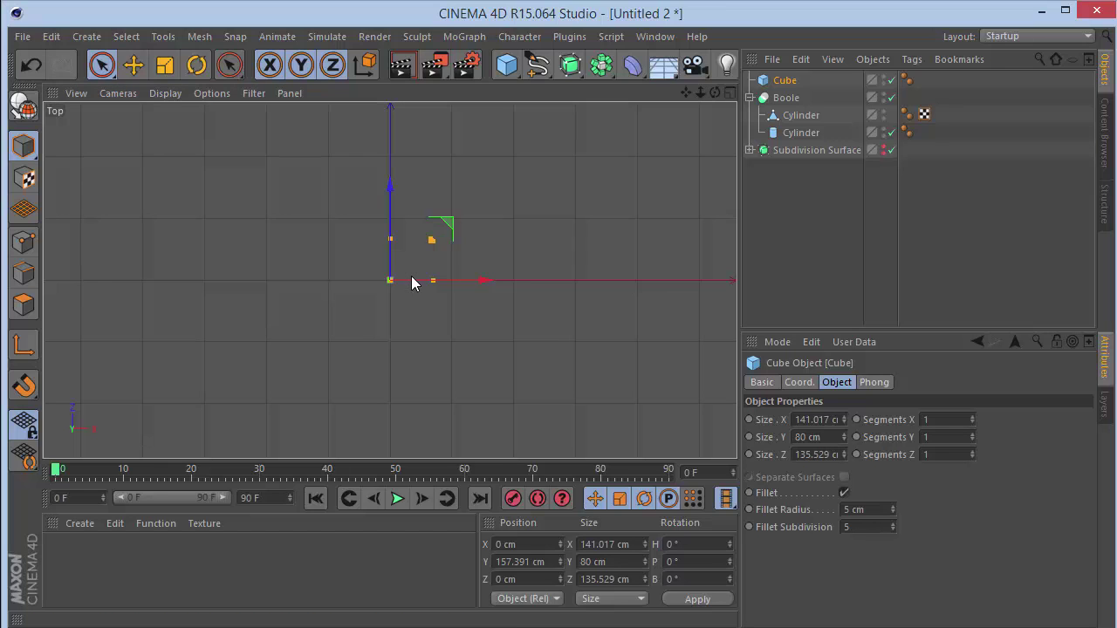
pyautogui.moveTo(392, 243); pyautogui.dragTo(399, 267)
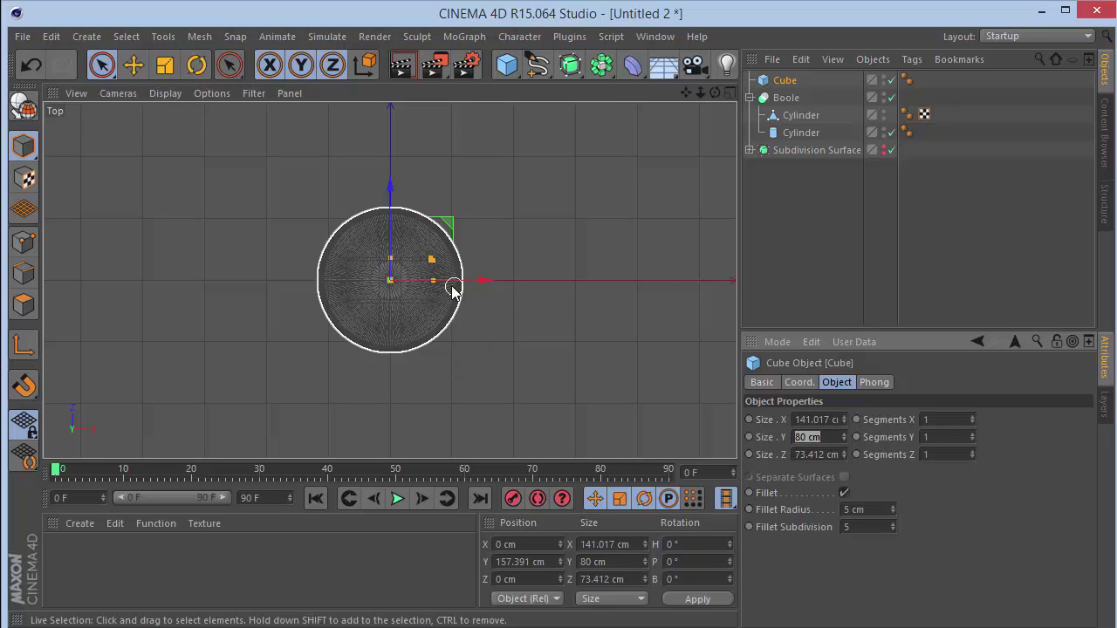
pyautogui.moveTo(391, 259); pyautogui.dragTo(391, 269)
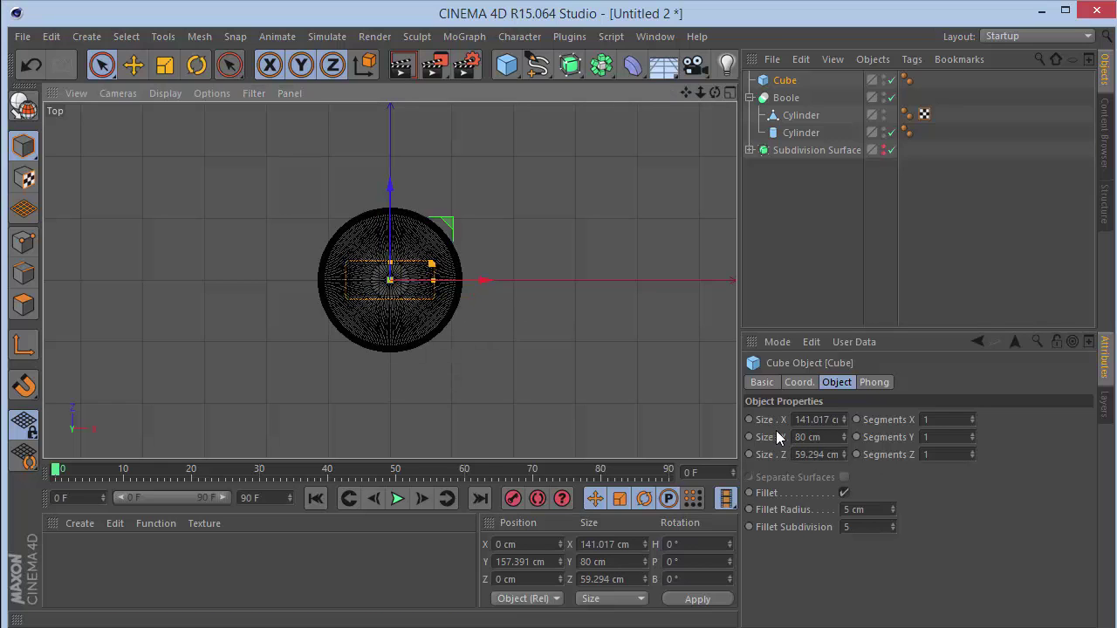
pyautogui.click(794, 454)
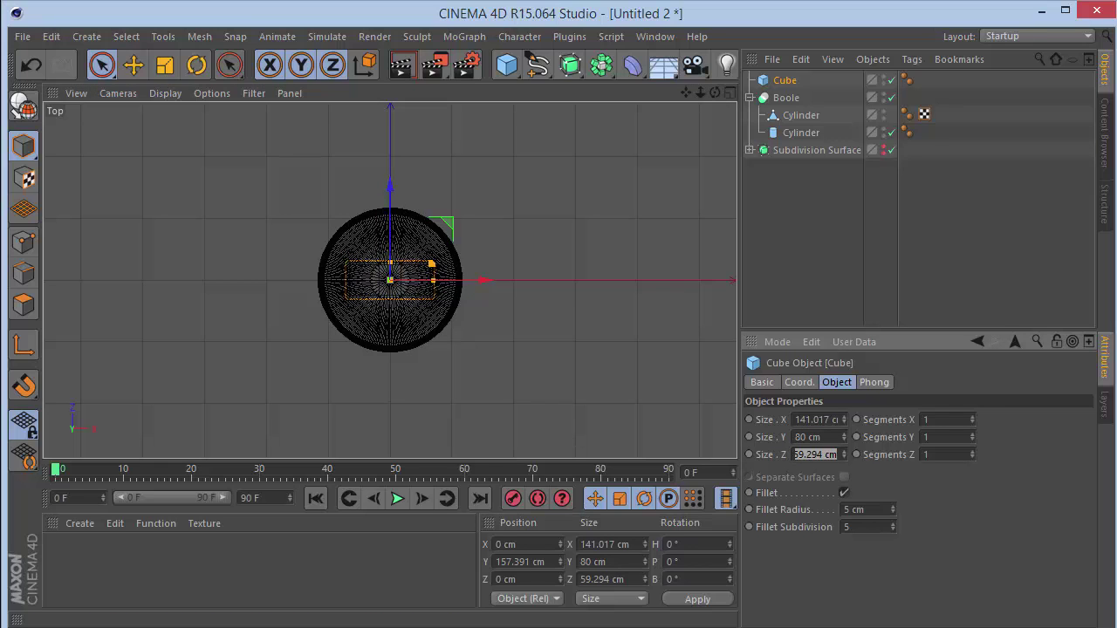
pyautogui.write('80')
pyautogui.press('Return')
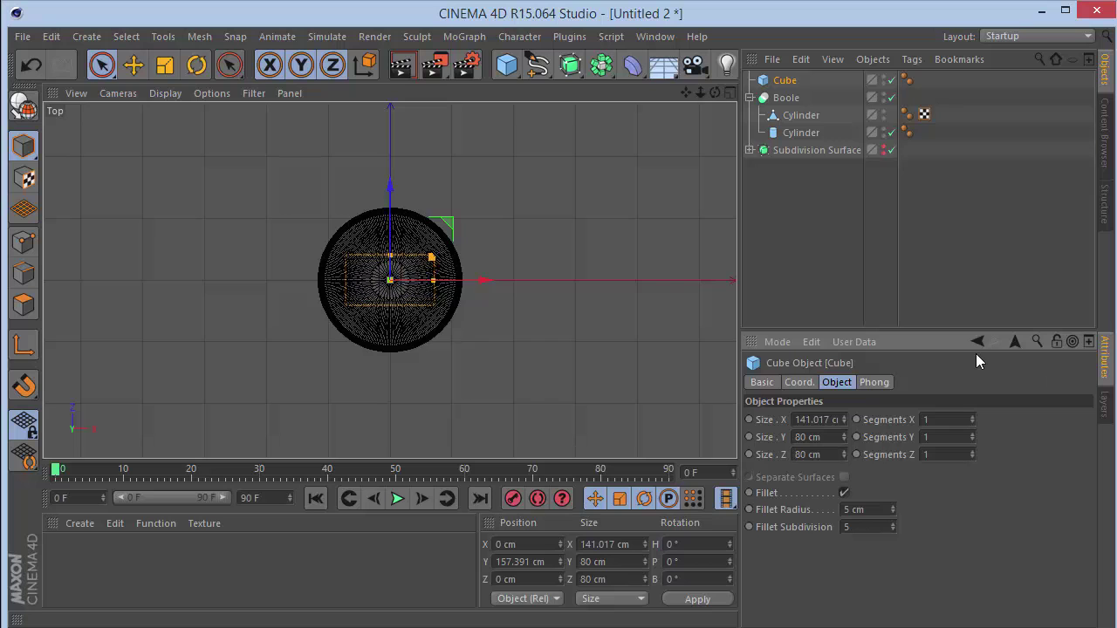
# Make the cube editable and select its bottom polygon in the perspective view.
pyautogui.press('F1')
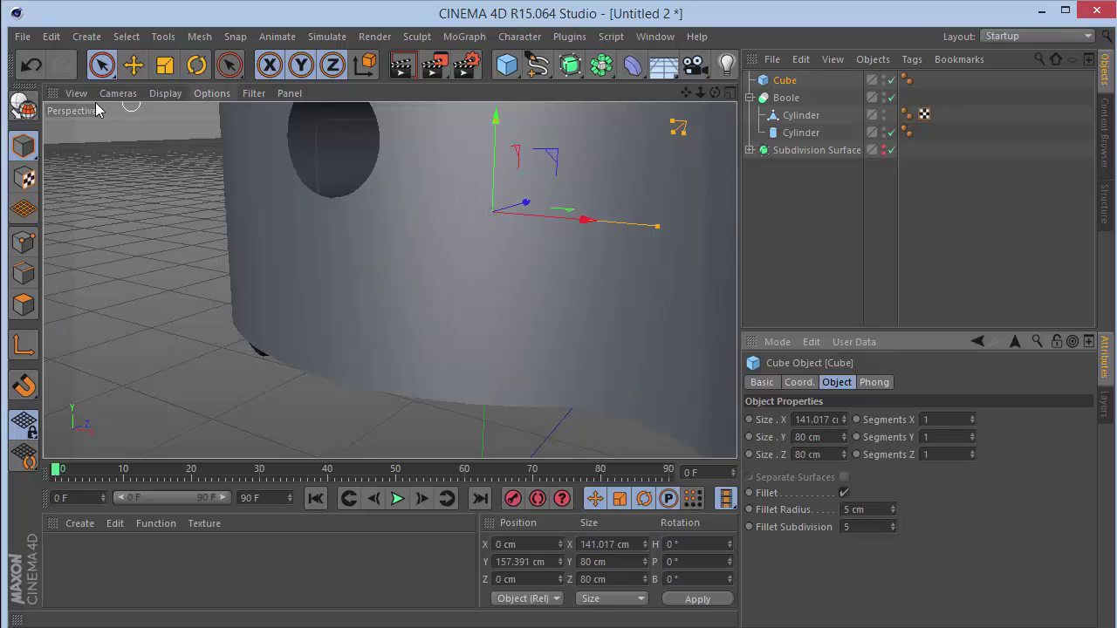
pyautogui.click(24, 105)
pyautogui.moveTo(715, 92); pyautogui.dragTo(682, 96)
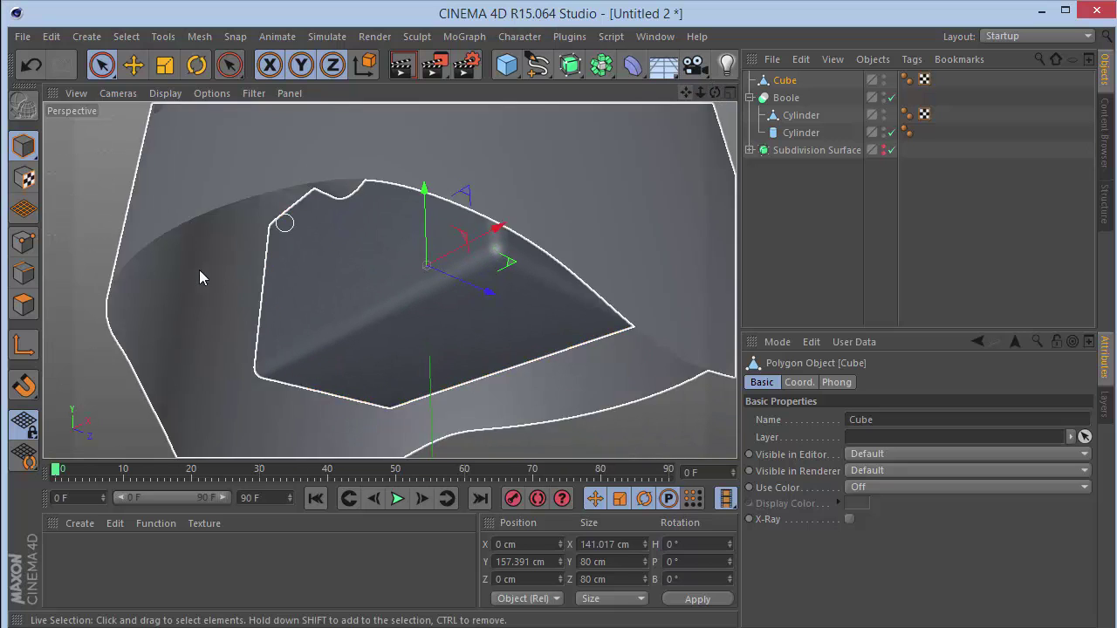
pyautogui.click(18, 302)
pyautogui.click(414, 367)
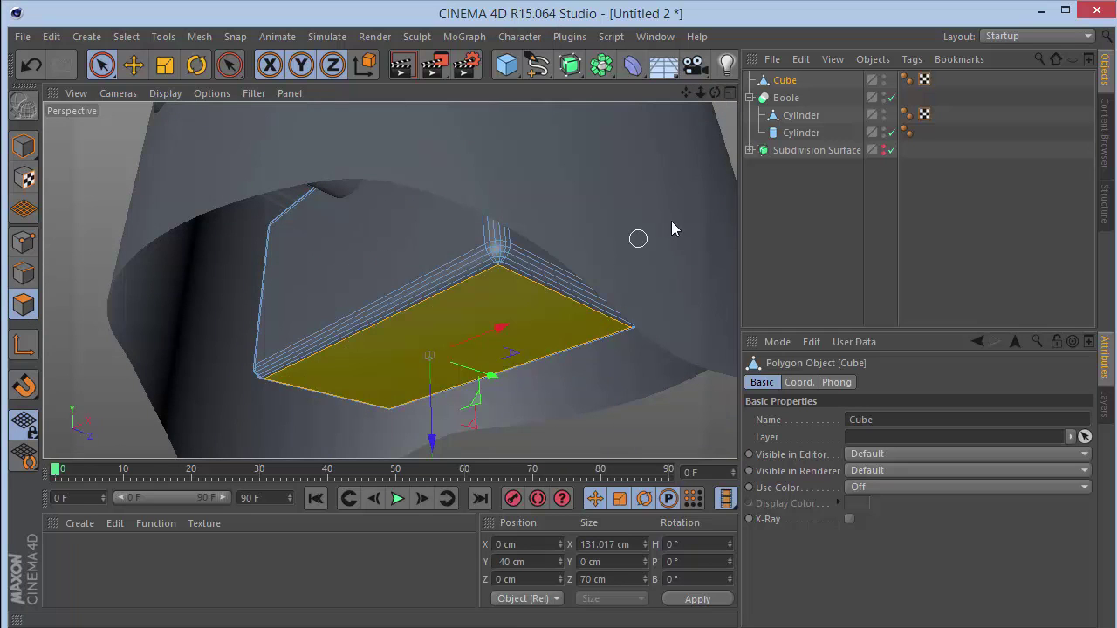
pyautogui.moveTo(714, 94)
pyautogui.mouseDown()
pyautogui.moveTo(387, 279)
pyautogui.moveTo(715, 100)
pyautogui.mouseUp()
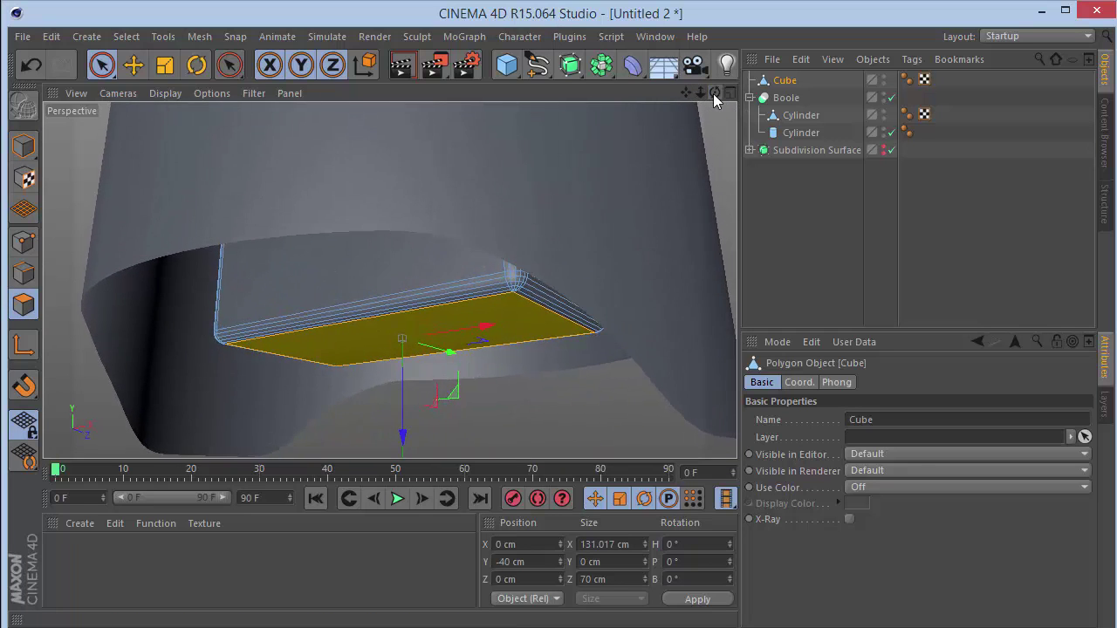
# Try scaling the cube's bottom polygon down to about 114 by 61 cm, and undo the scaling.
pyautogui.press('F4')
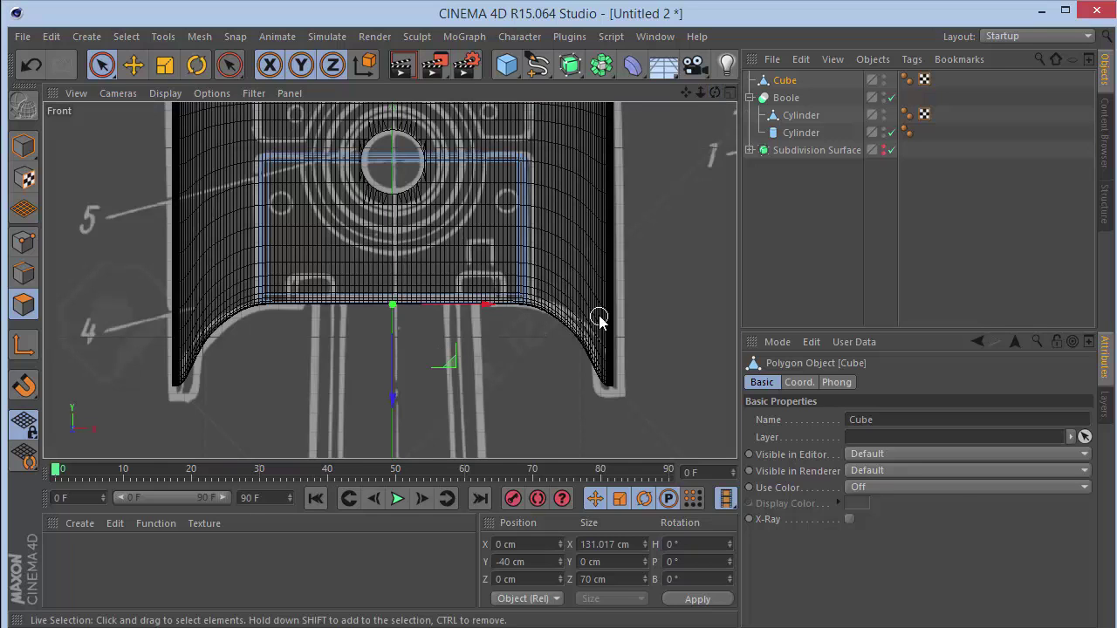
pyautogui.press('t')
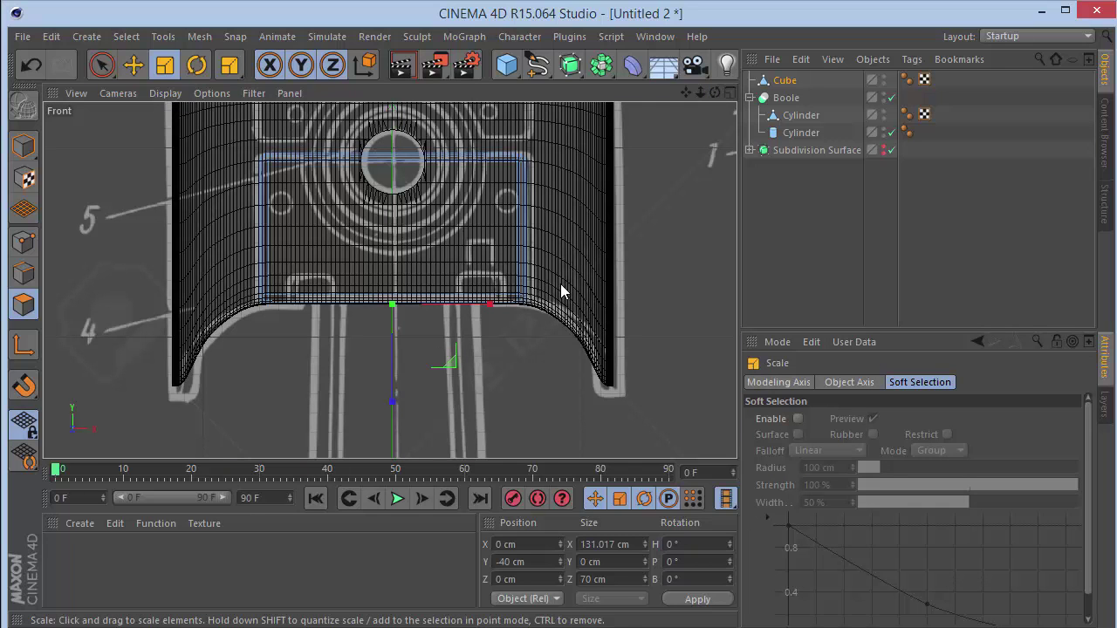
pyautogui.moveTo(419, 328); pyautogui.dragTo(503, 303)
pyautogui.press('F1')
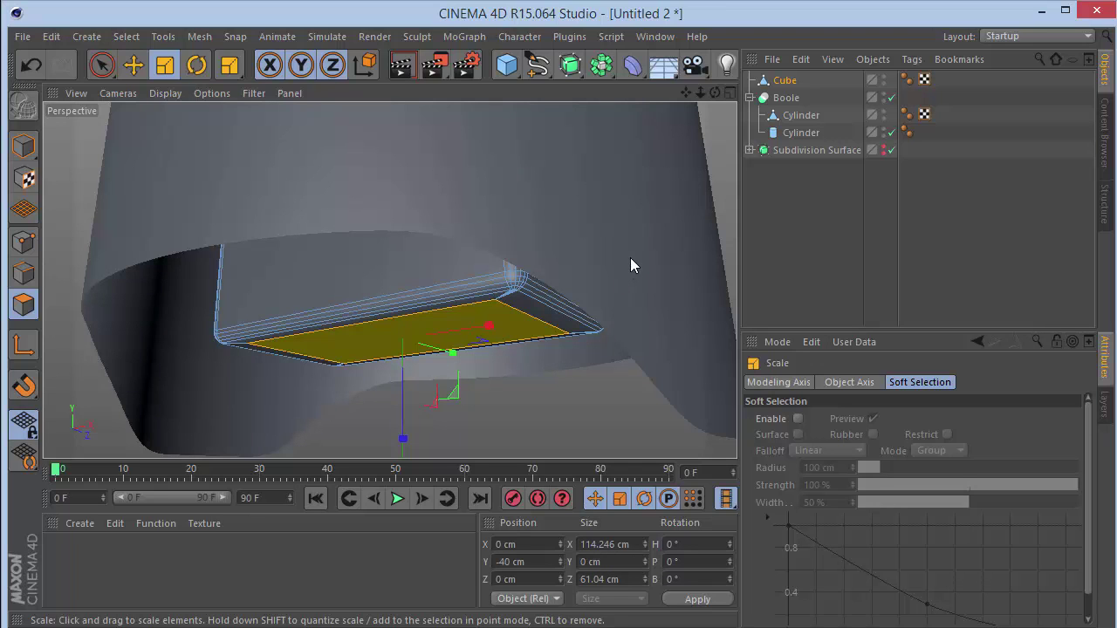
pyautogui.moveTo(716, 94); pyautogui.dragTo(705, 61)
pyautogui.hotkey('ctrl', 'z')
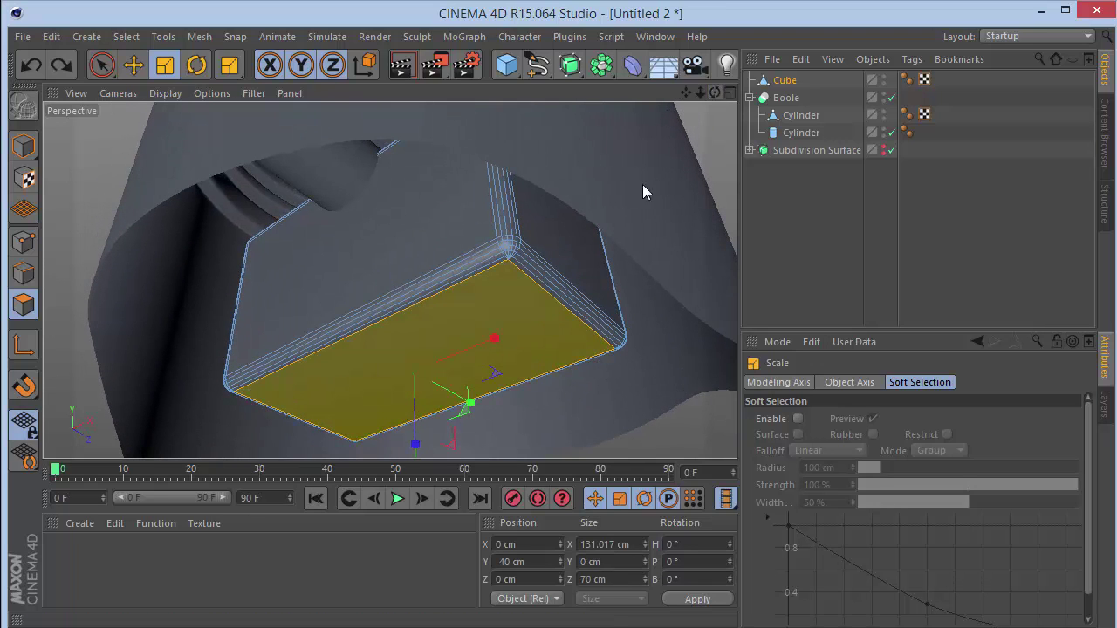
# Inset the cube's bottom polygon using Extrude Inner with an offset of 10 cm.
pyautogui.press('i')
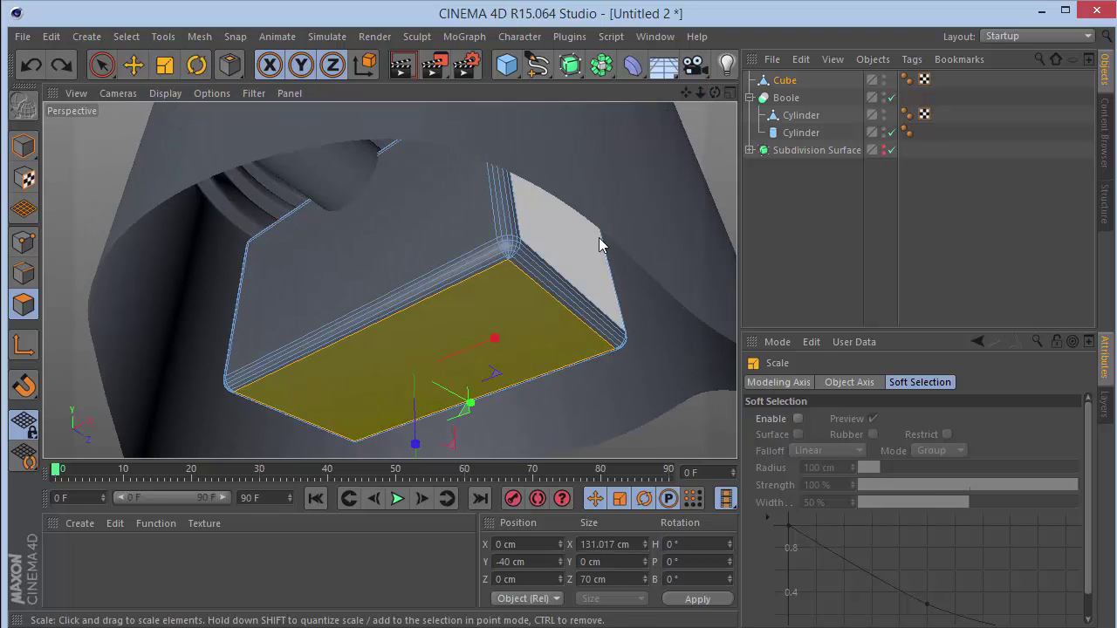
pyautogui.press('F4')
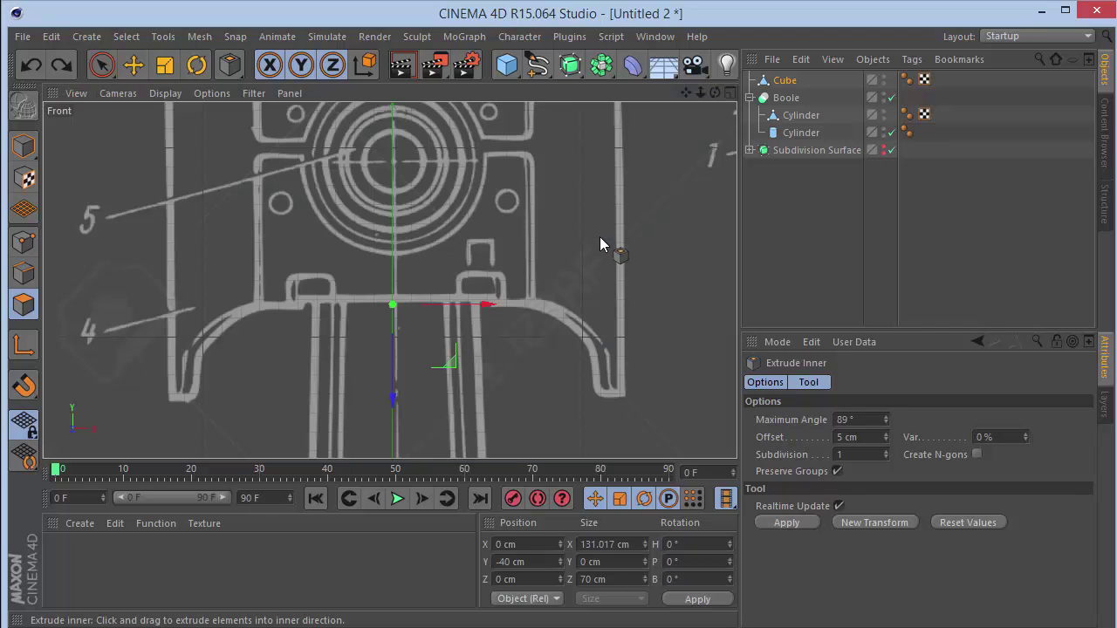
pyautogui.moveTo(600, 236)
pyautogui.mouseDown()
pyautogui.moveTo(568, 257)
pyautogui.moveTo(498, 269)
pyautogui.moveTo(600, 240)
pyautogui.mouseUp()
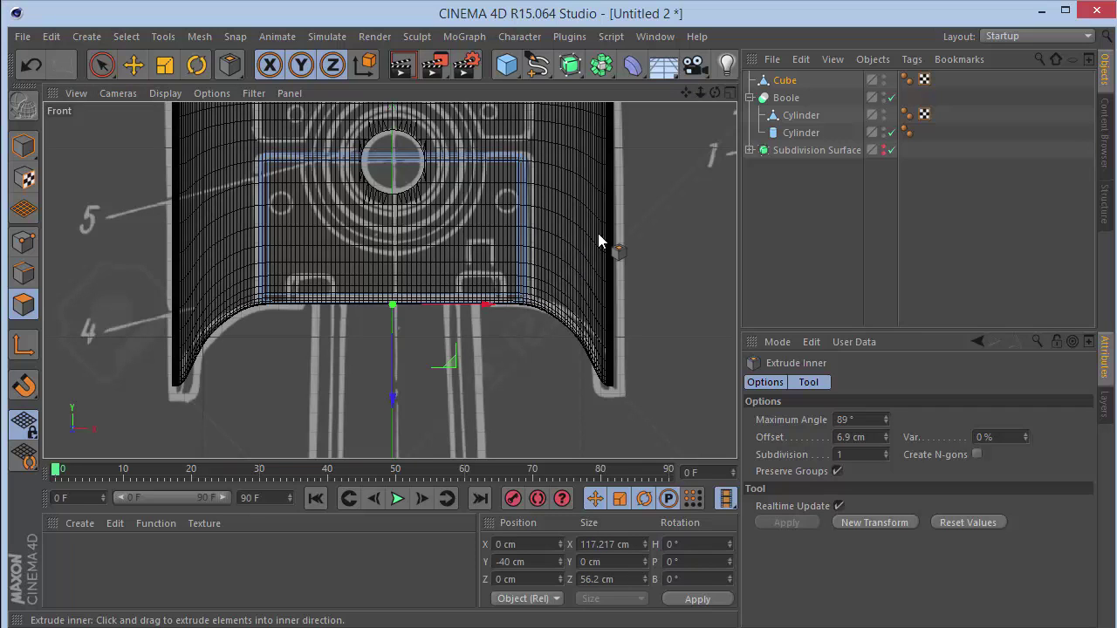
pyautogui.press('F1')
pyautogui.hotkey('ctrl', 'z')
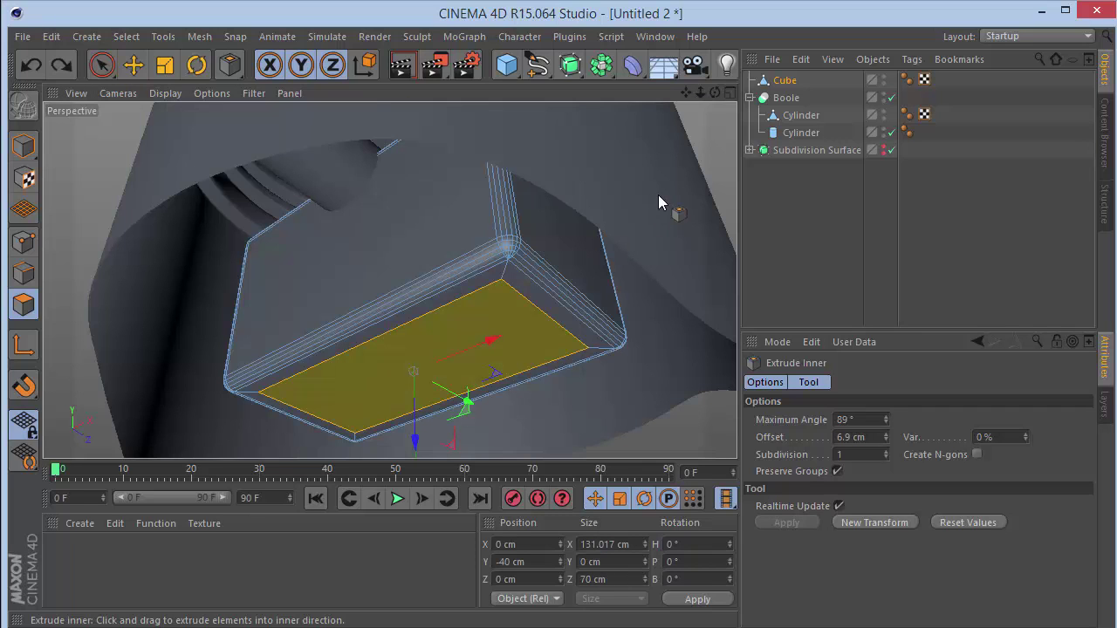
pyautogui.moveTo(665, 185); pyautogui.dragTo(714, 187)
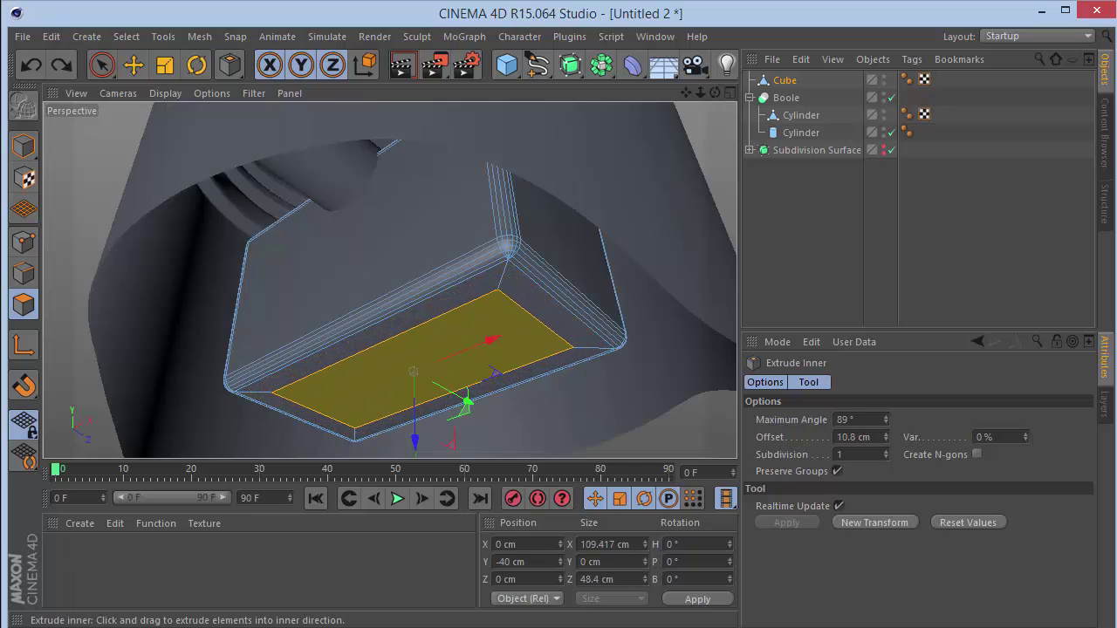
pyautogui.doubleClick(878, 436)
pyautogui.write('10')
pyautogui.press('Return')
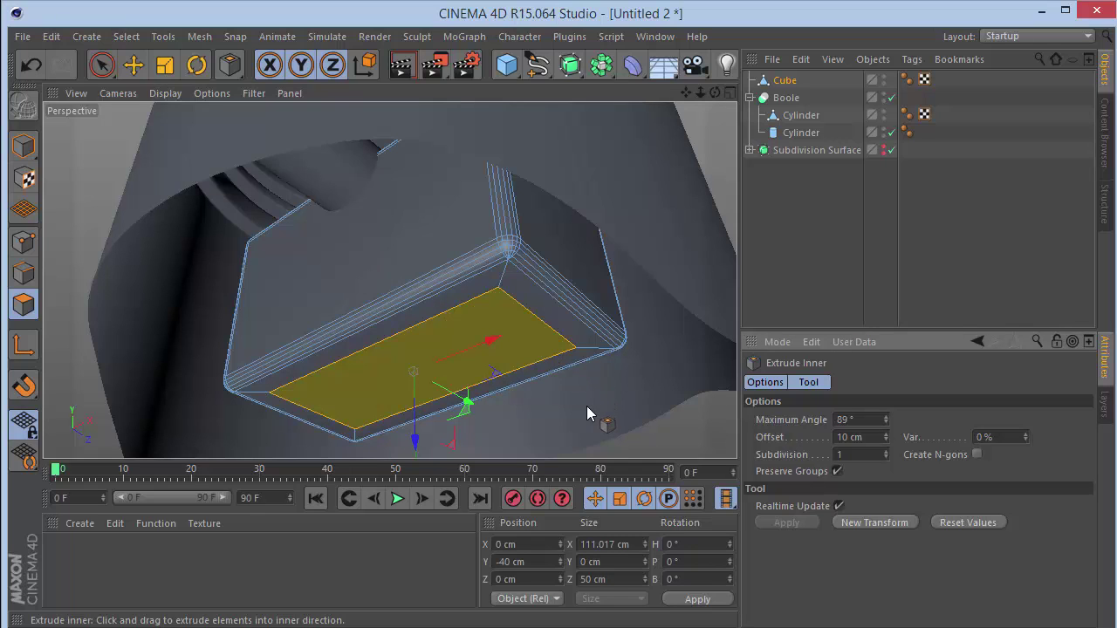
# Extrude the inset polygon down along the connecting rod in the blueprint to Y about -324 cm.
pyautogui.press('d')
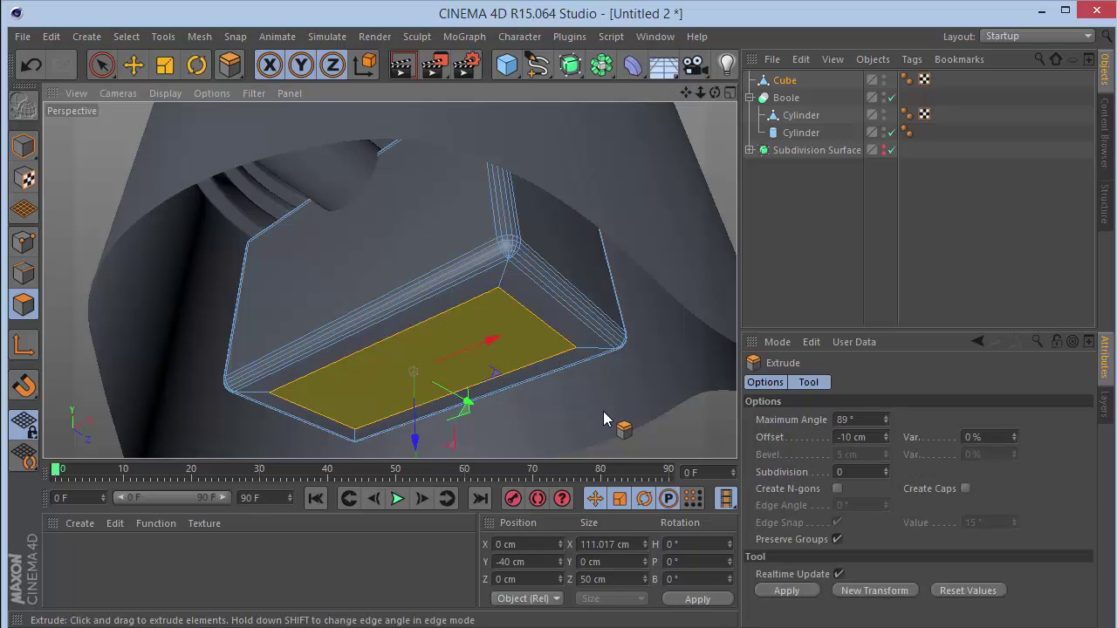
pyautogui.click(604, 419)
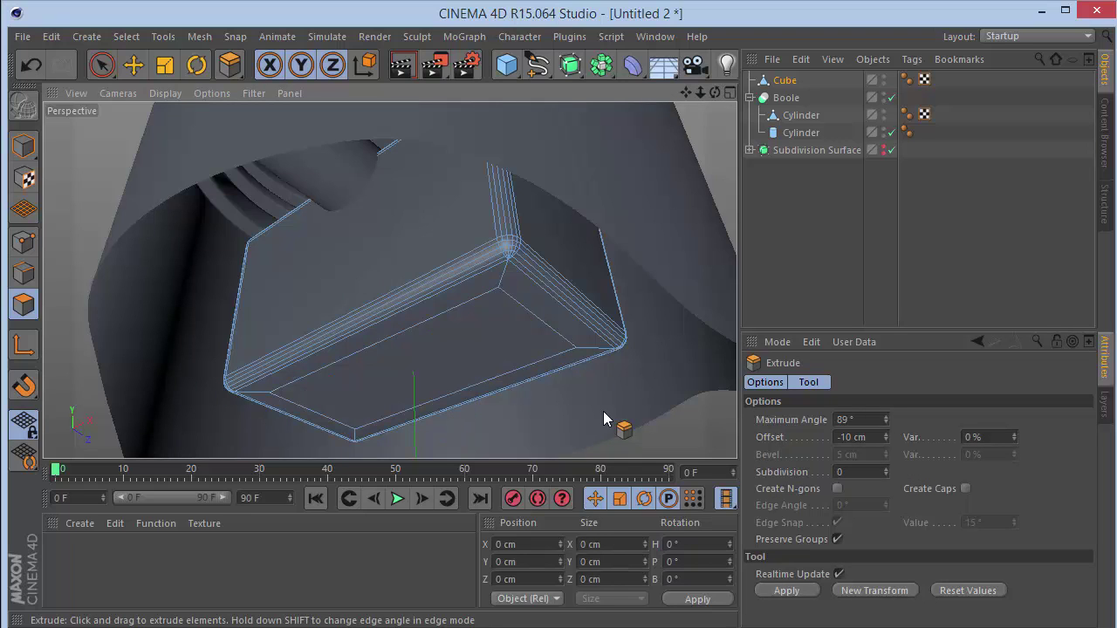
pyautogui.hotkey('ctrl', 'z')
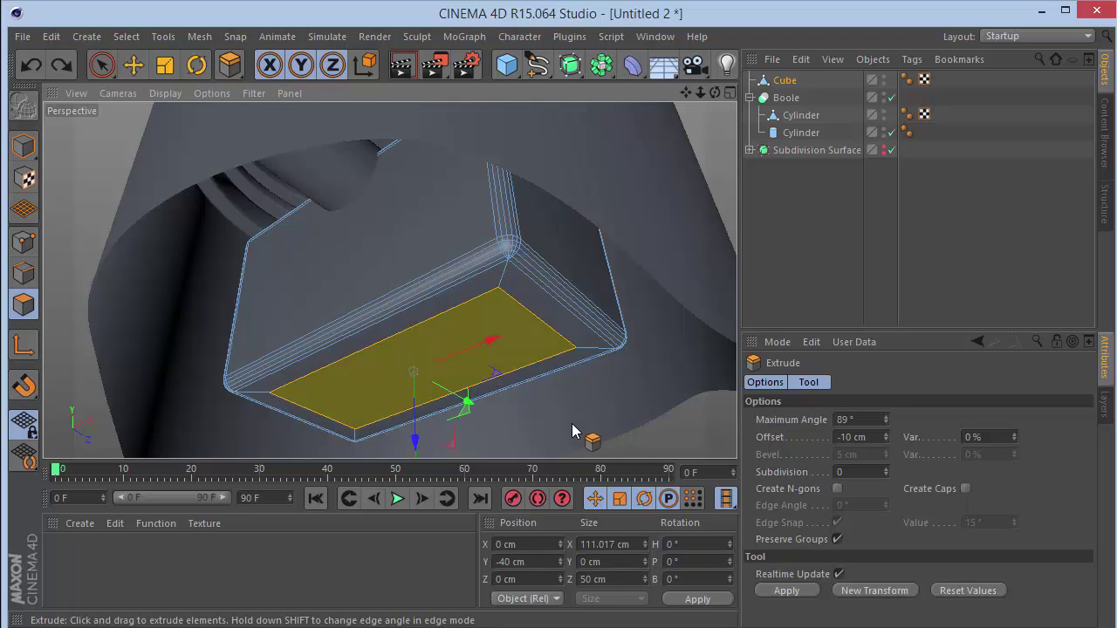
pyautogui.moveTo(564, 428); pyautogui.dragTo(563, 437)
pyautogui.press('F4')
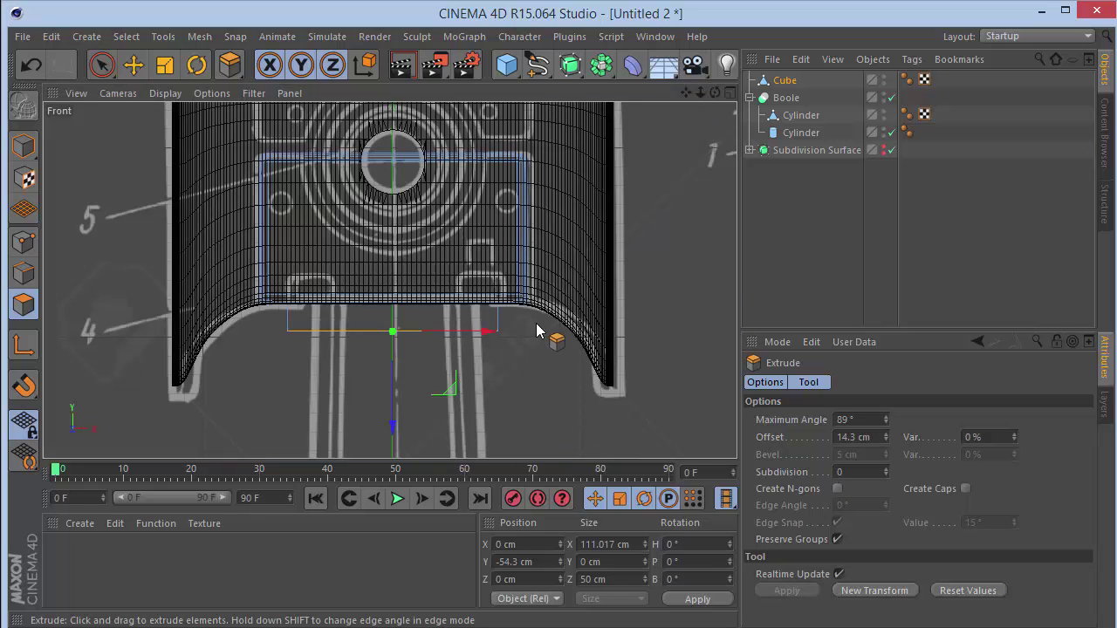
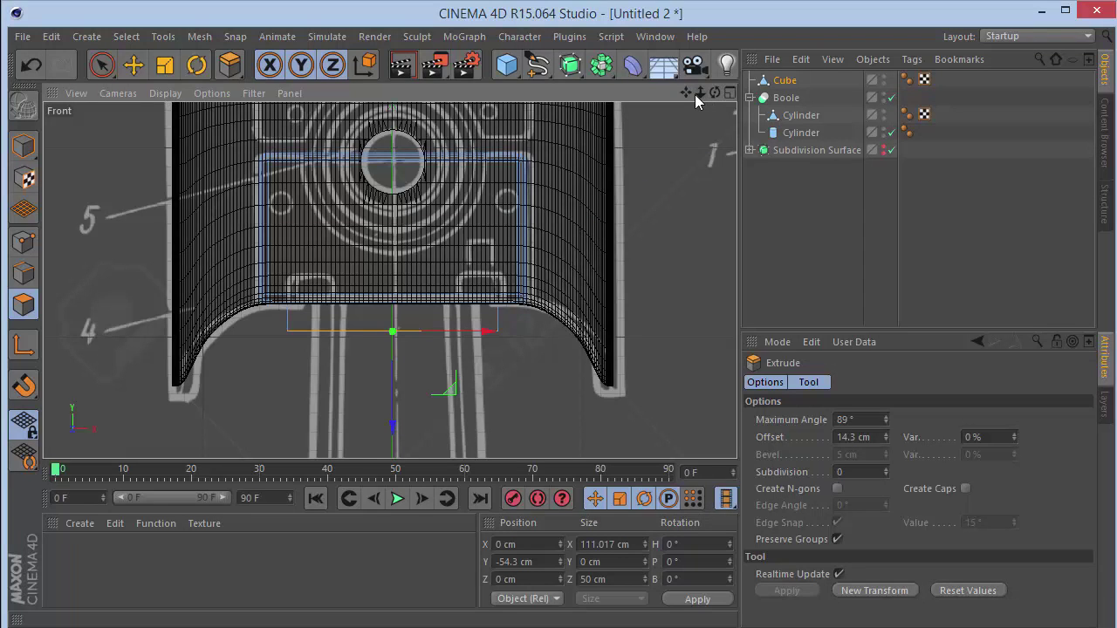
pyautogui.moveTo(695, 93); pyautogui.dragTo(391, 281)
pyautogui.moveTo(439, 147); pyautogui.dragTo(394, 447)
# Scale the extruded end polygon to an X size of about 240 cm to match the rod's big-end width.
pyautogui.press('t')
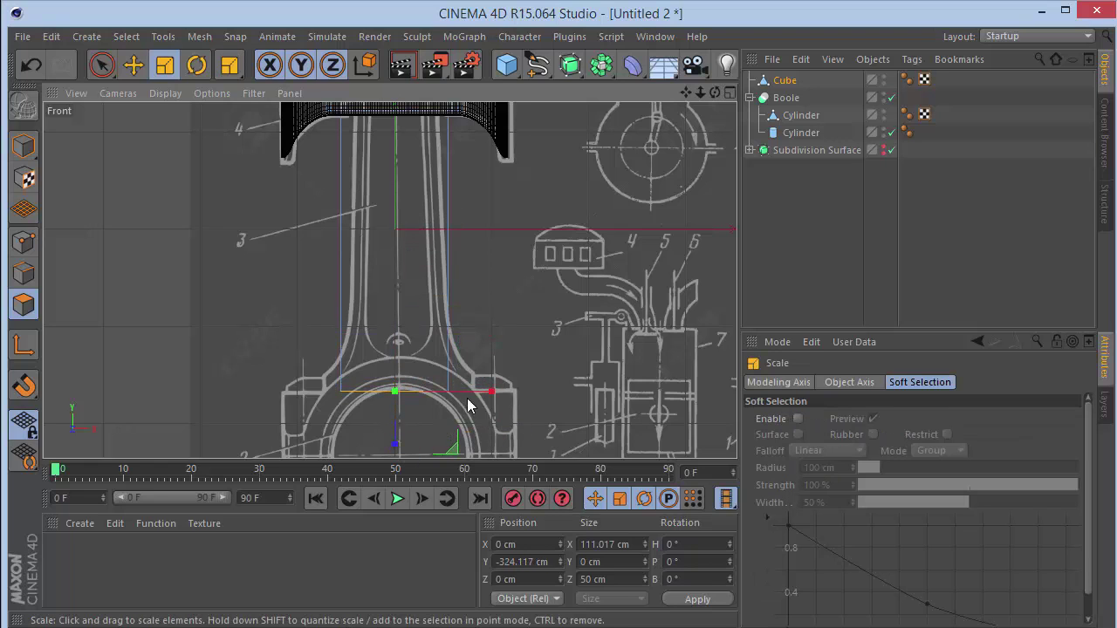
pyautogui.moveTo(469, 406); pyautogui.dragTo(573, 387)
pyautogui.hotkey('ctrl', 'z')
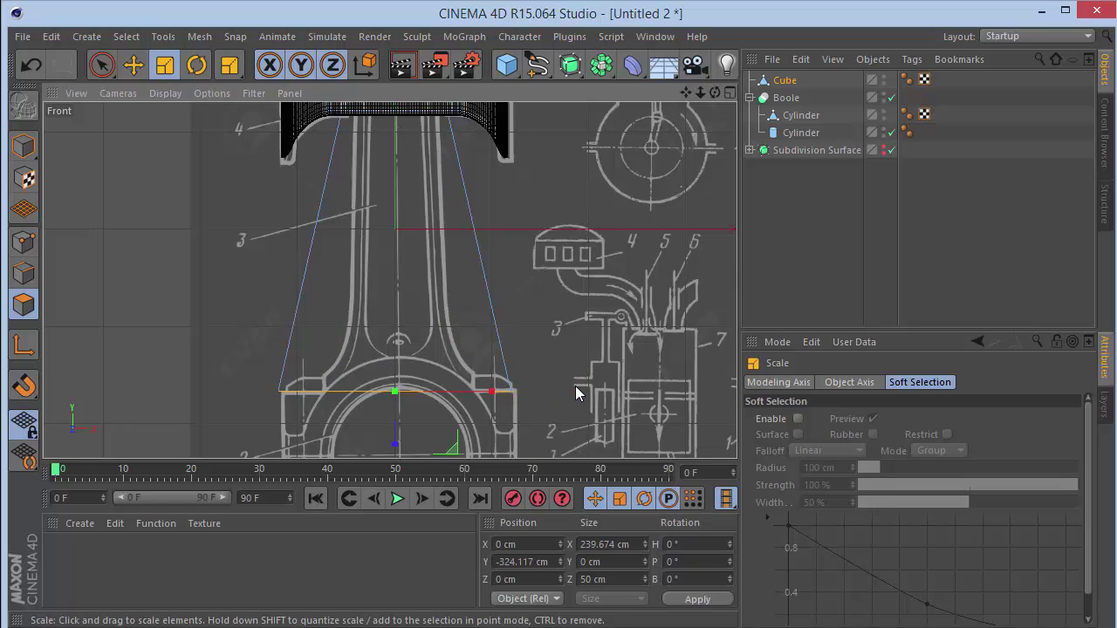
pyautogui.rightClick(573, 387)
pyautogui.click(819, 5)
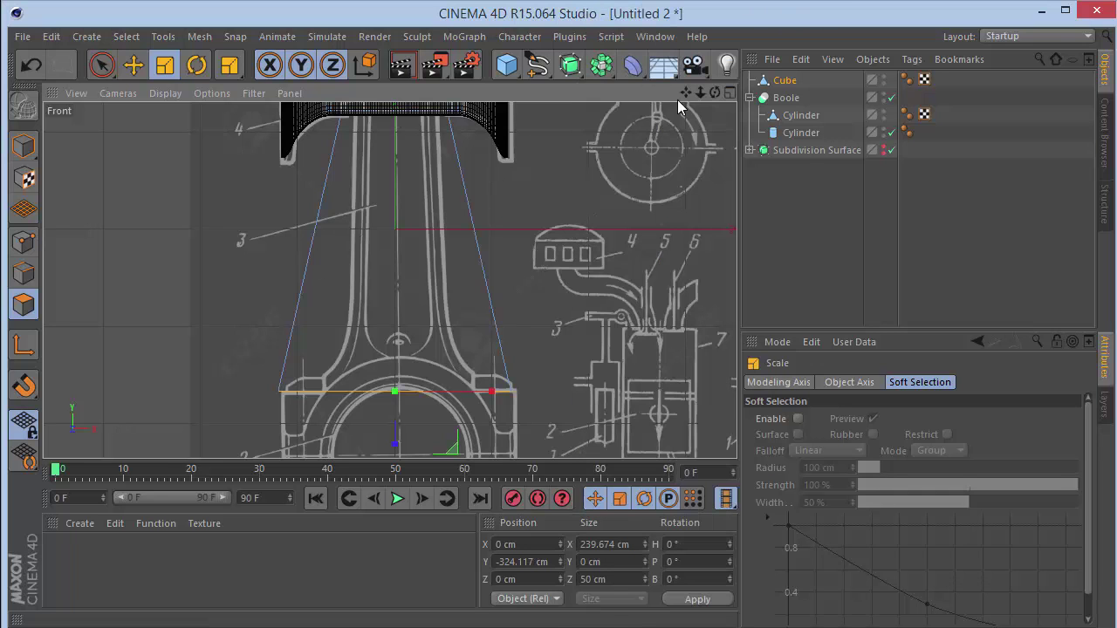
# Cut an edge loop just above the rod's wide lower end using the Knife in Loop mode, and switch to point editing.
pyautogui.moveTo(687, 93); pyautogui.dragTo(684, 8)
pyautogui.press('k')
pyautogui.scroll(5, 382, 320)
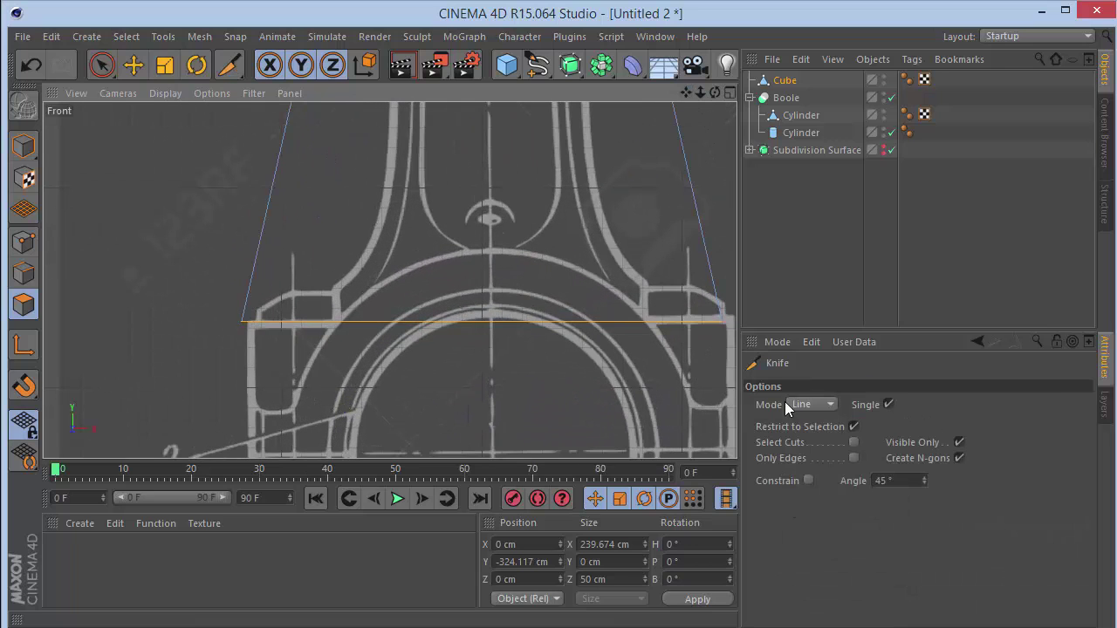
pyautogui.click(812, 404)
pyautogui.click(807, 473)
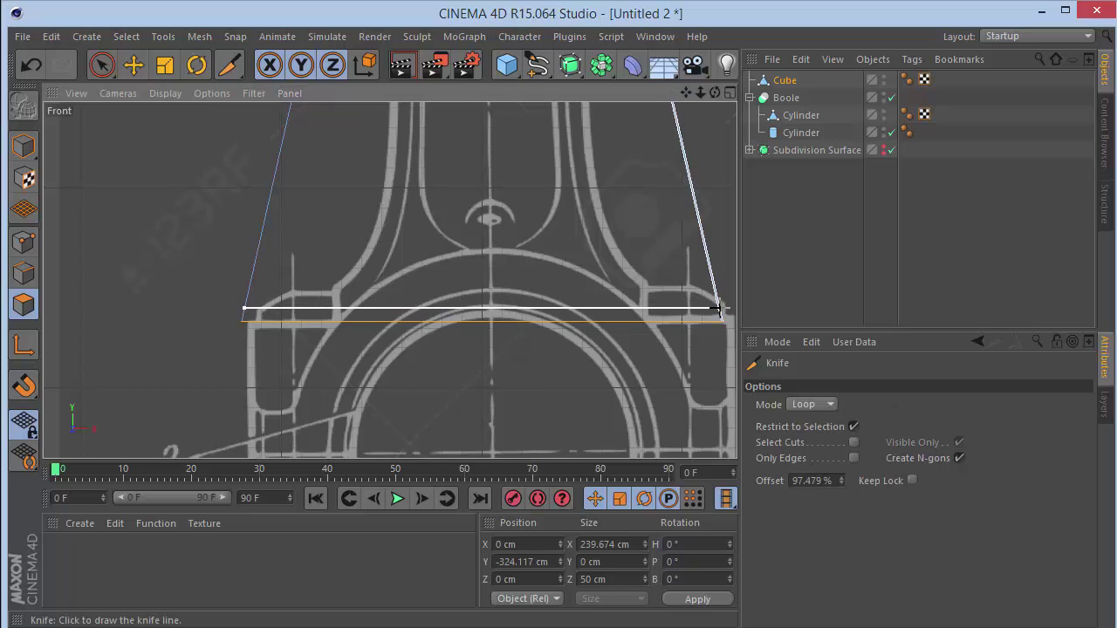
pyautogui.click(24, 242)
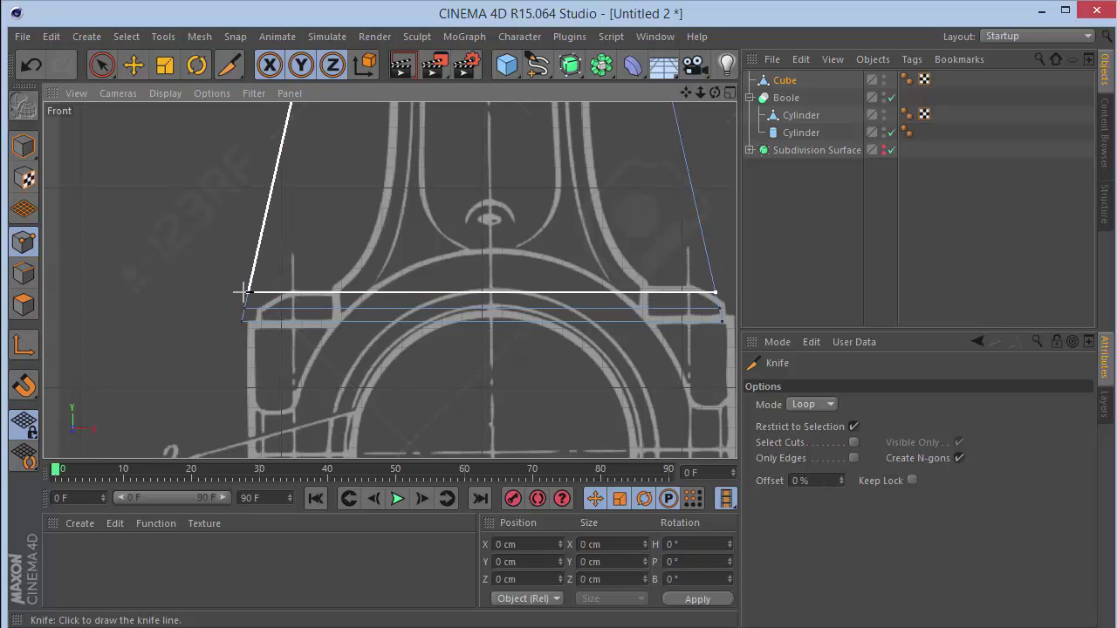
# Cut four more edge loops across the connecting rod's tapered shaft, spaced between the big end and the piston.
pyautogui.click(254, 239)
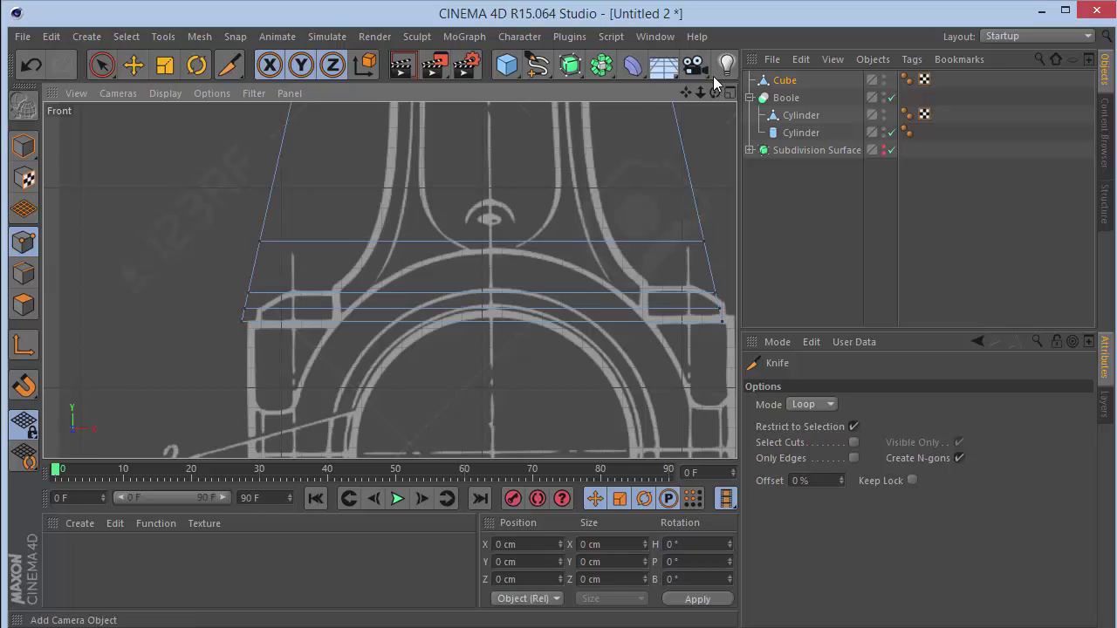
pyautogui.scroll(5, 389, 280)
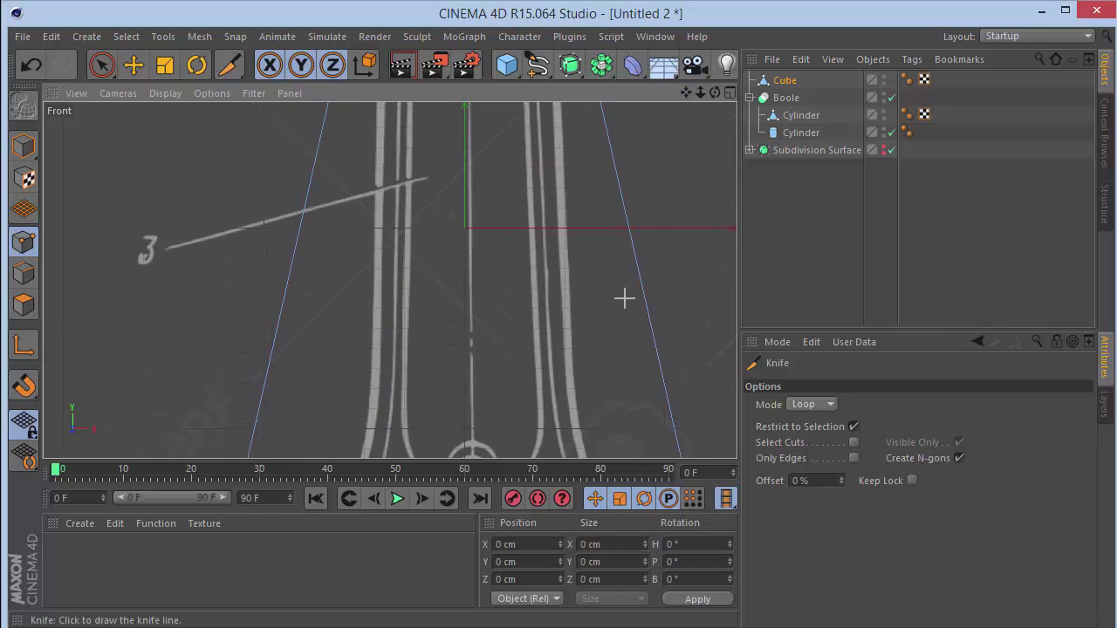
pyautogui.click(666, 397)
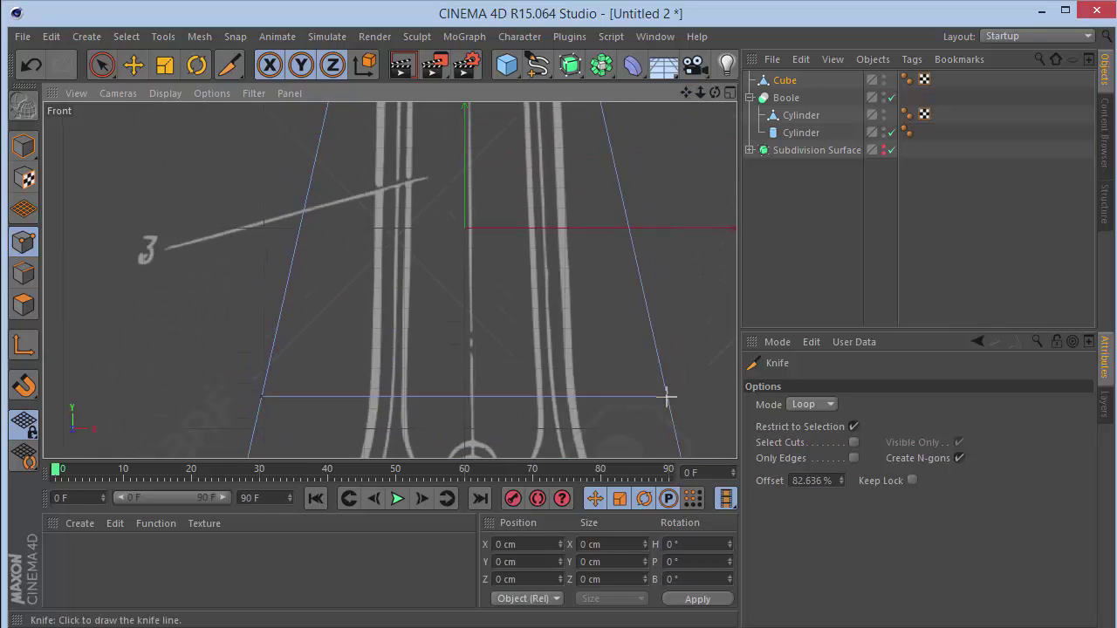
pyautogui.click(640, 301)
pyautogui.moveTo(686, 92); pyautogui.dragTo(695, 232)
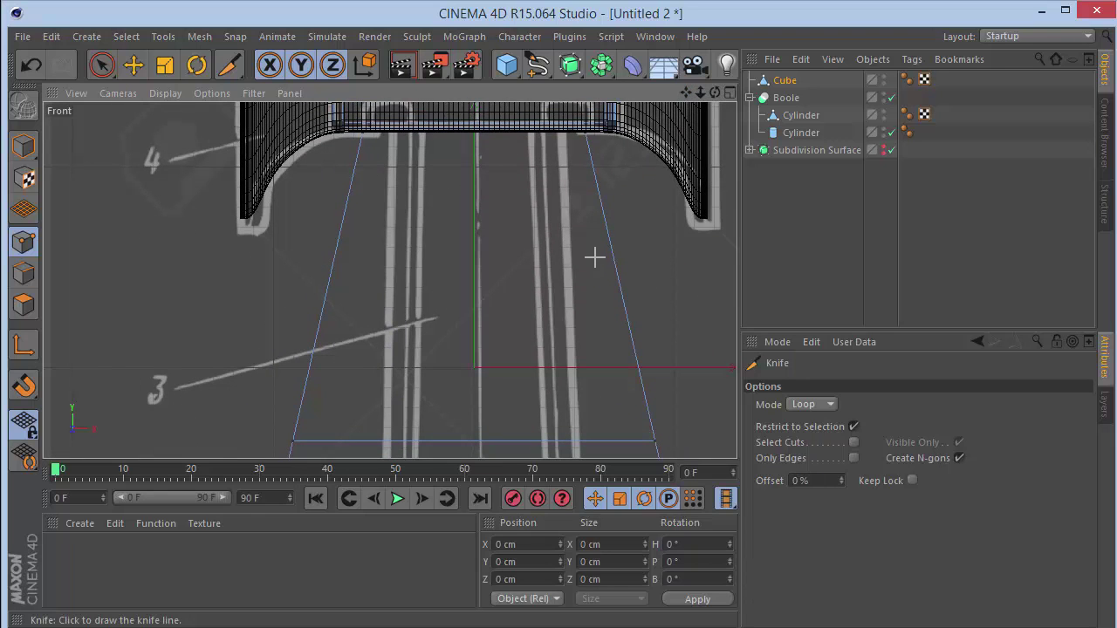
pyautogui.click(605, 242)
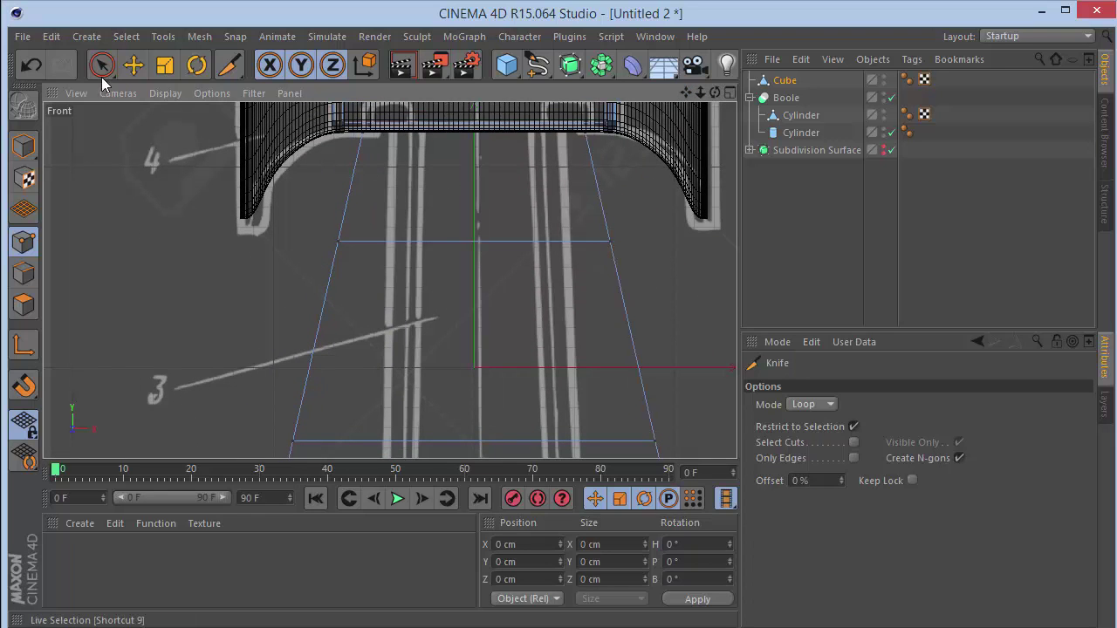
# Select the points of the uppermost new edge loop below the piston and scale them to an X size of about 111 cm.
pyautogui.moveTo(101, 65); pyautogui.dragTo(194, 127)
pyautogui.click(193, 128)
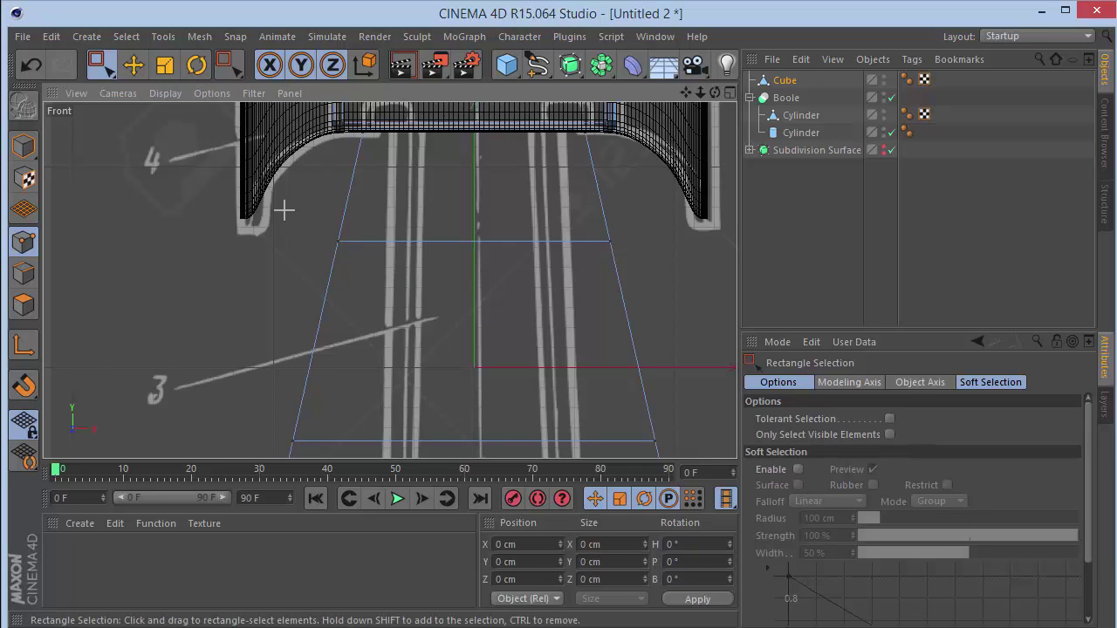
pyautogui.moveTo(283, 209); pyautogui.dragTo(656, 294)
pyautogui.press('t')
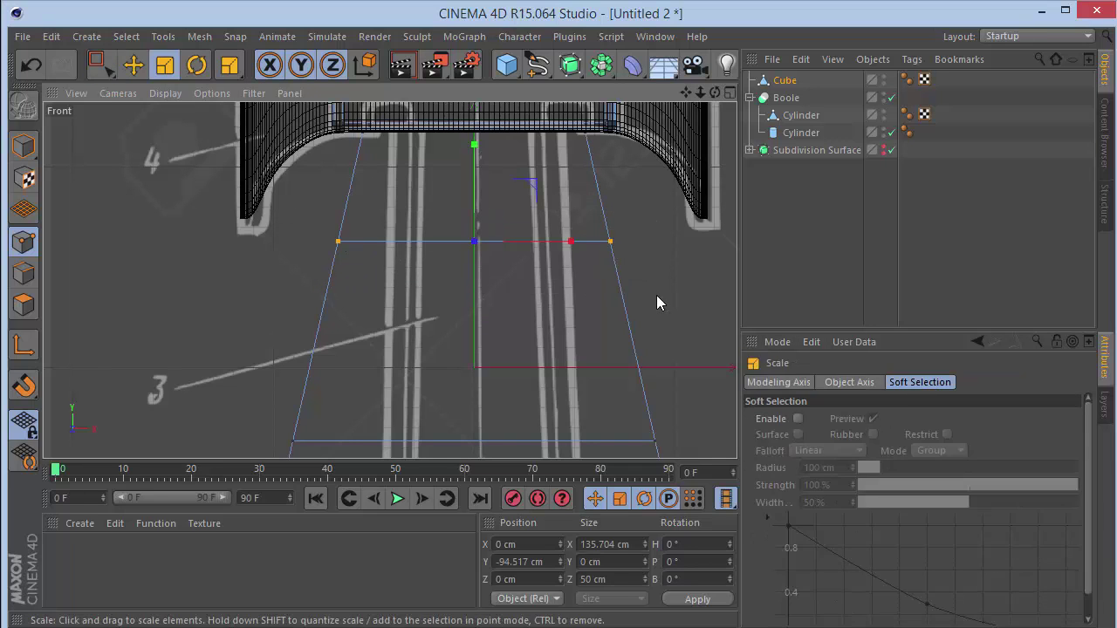
pyautogui.moveTo(576, 246); pyautogui.dragTo(558, 249)
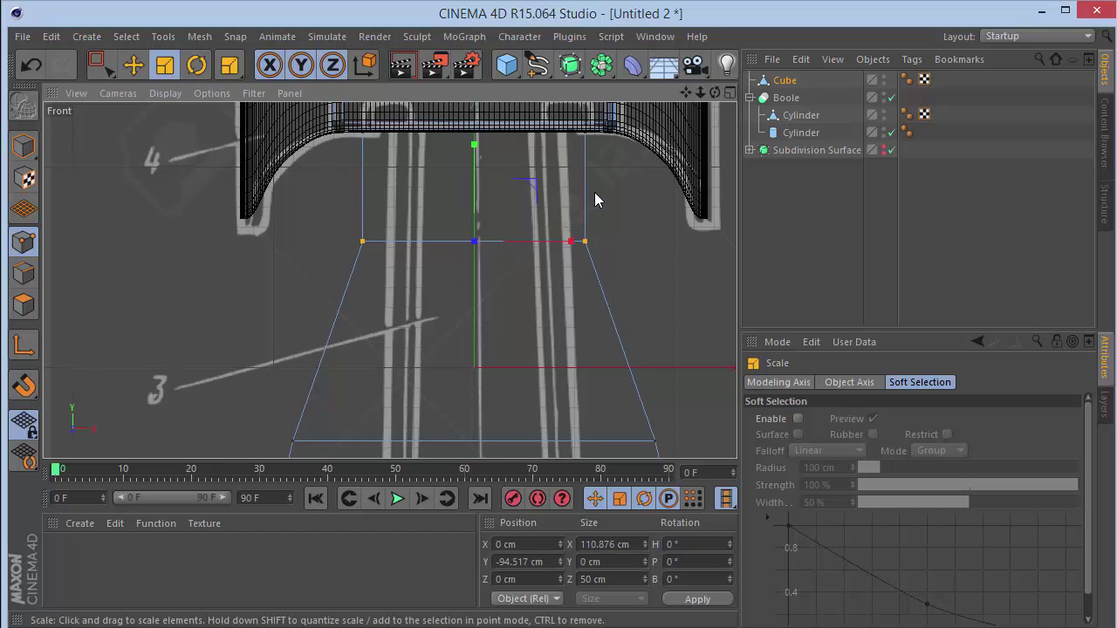
# Scale the top two rows of shaft points together to an X size of about 88 cm and shift them to X about 1.7 cm.
pyautogui.moveTo(688, 93); pyautogui.dragTo(390, 281)
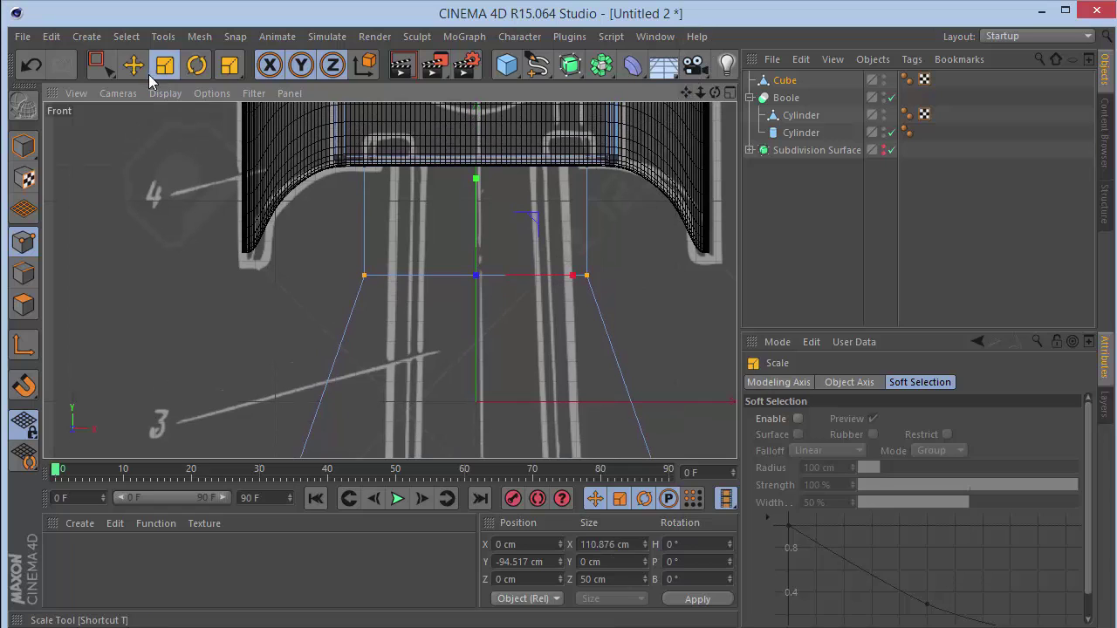
pyautogui.click(98, 66)
pyautogui.moveTo(356, 143); pyautogui.dragTo(397, 238)
pyautogui.moveTo(410, 279); pyautogui.dragTo(596, 382)
pyautogui.press('t')
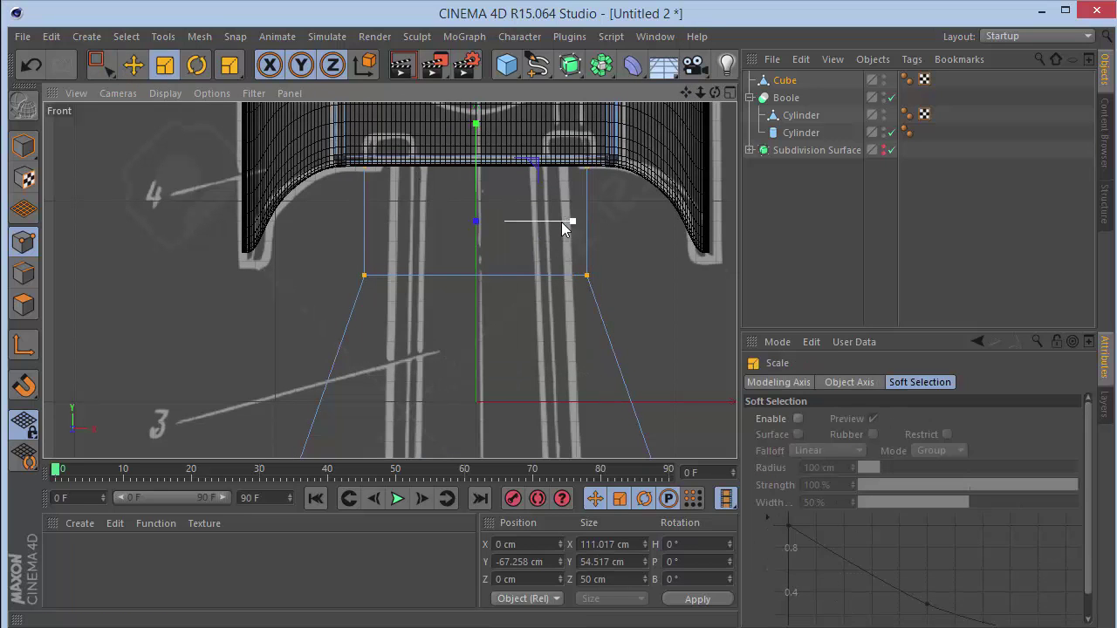
pyautogui.moveTo(563, 224); pyautogui.dragTo(551, 229)
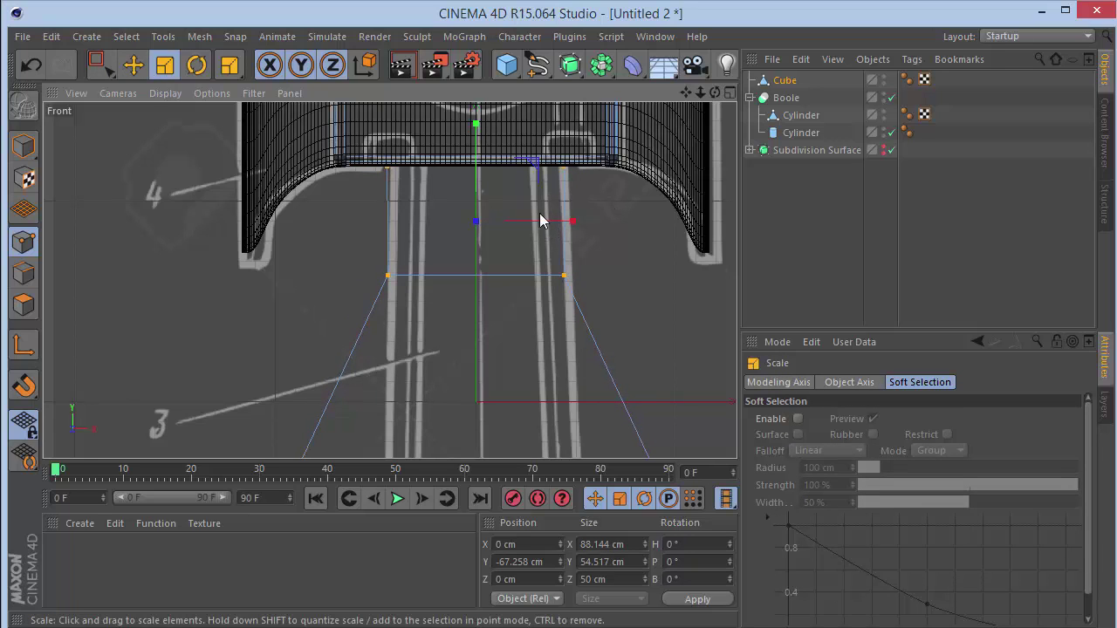
pyautogui.press('0')
pyautogui.moveTo(539, 225); pyautogui.dragTo(544, 219)
# Select the points of the second edge loop down the shaft and scale them to an X size of about 88 cm.
pyautogui.moveTo(686, 94); pyautogui.dragTo(686, 96)
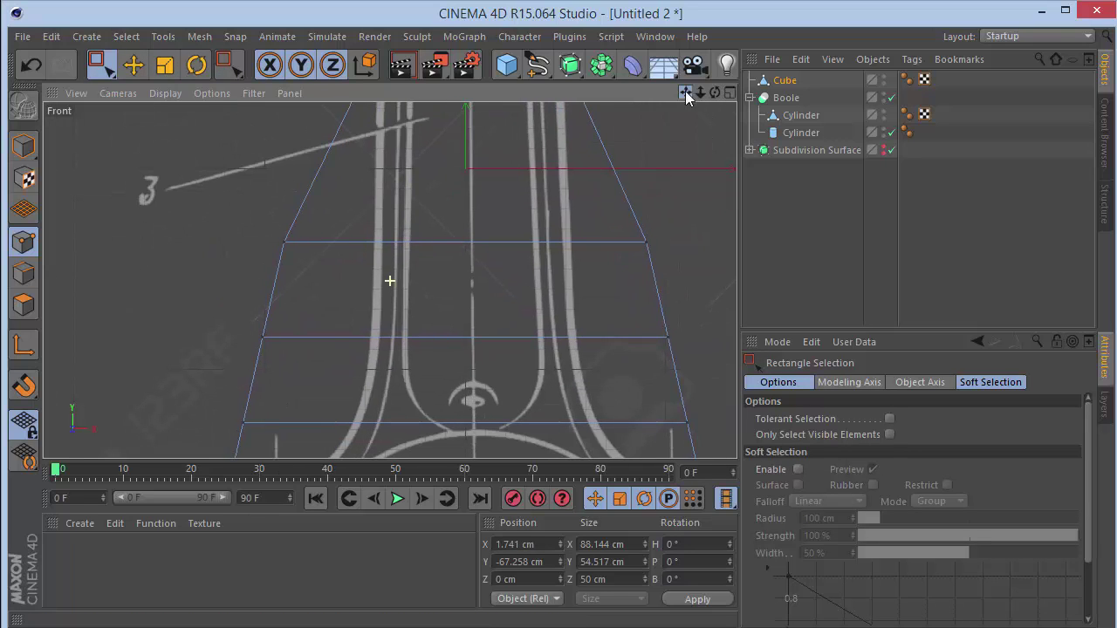
pyautogui.moveTo(187, 212); pyautogui.dragTo(640, 253)
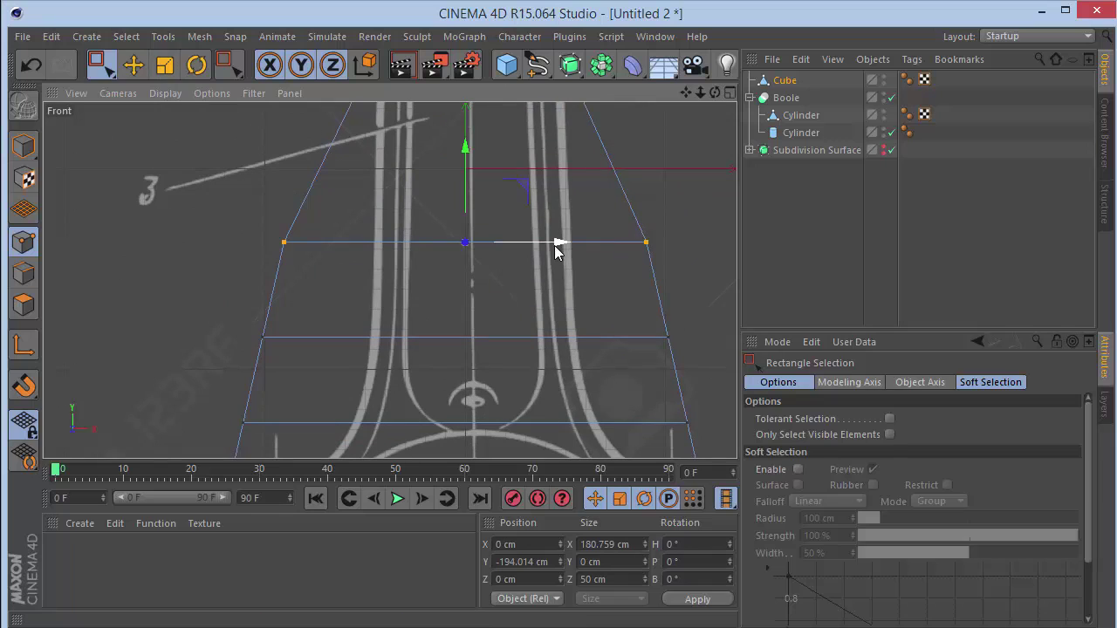
pyautogui.press('t')
pyautogui.moveTo(514, 243)
pyautogui.mouseDown()
pyautogui.moveTo(543, 241)
pyautogui.moveTo(499, 242)
pyautogui.moveTo(509, 259)
pyautogui.mouseUp()
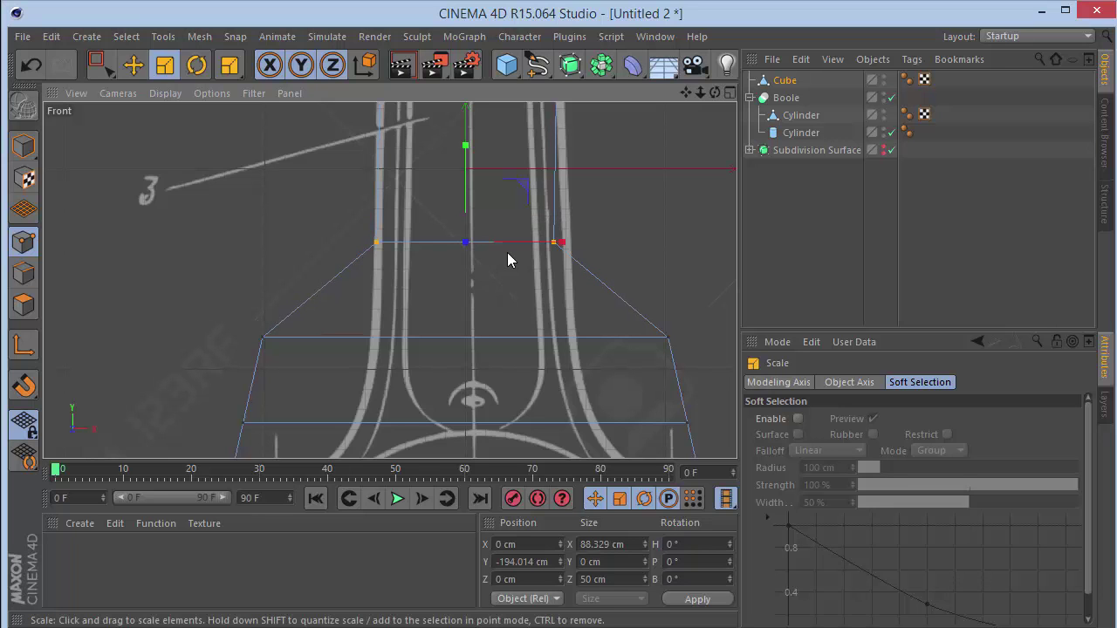
# Move the right-hand points of the second edge loop outward to X about 51 cm to match the blueprint outline.
pyautogui.keyDown('alt'); pyautogui.moveTo(389, 280); pyautogui.dragTo(383, 258, button='middle'); pyautogui.keyUp('alt')
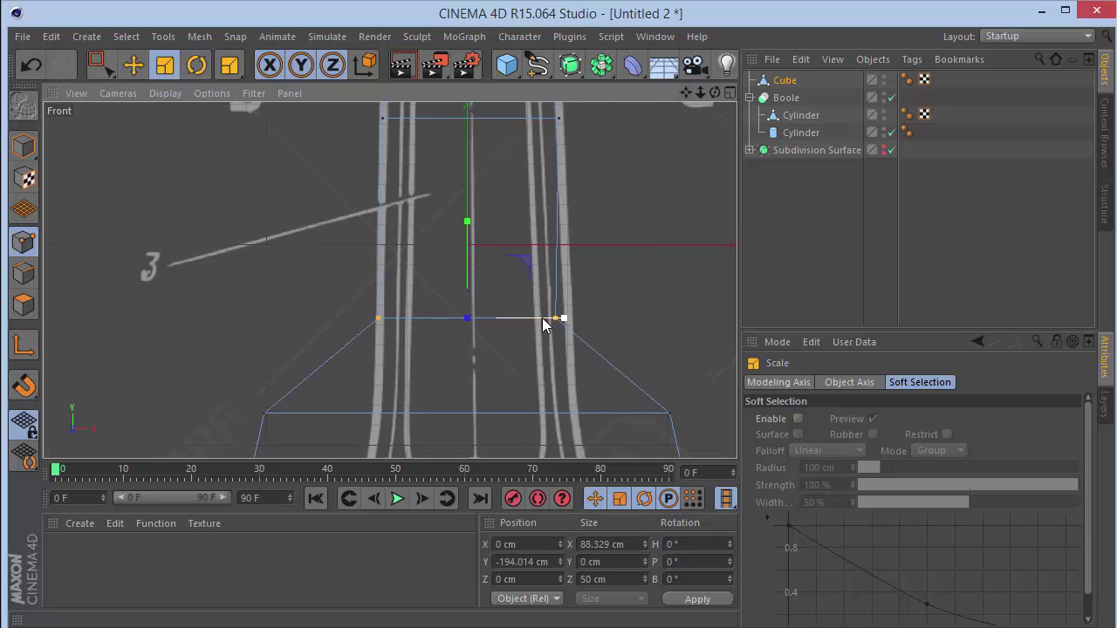
pyautogui.press('0')
pyautogui.press('t')
pyautogui.click(99, 65)
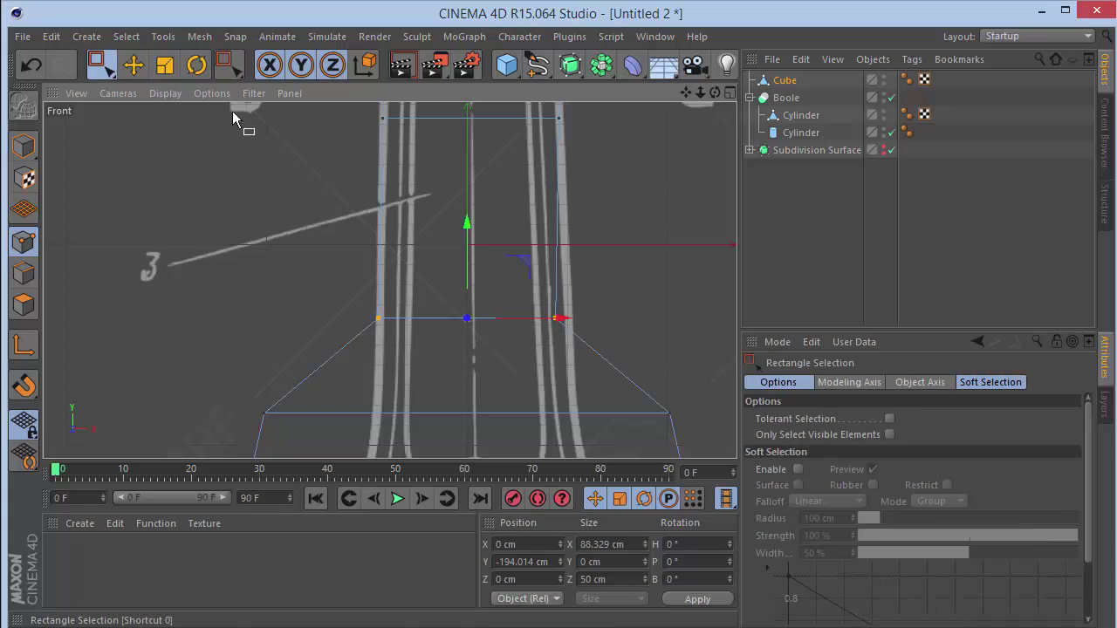
pyautogui.moveTo(622, 270); pyautogui.dragTo(534, 391)
pyautogui.moveTo(603, 323); pyautogui.dragTo(623, 319)
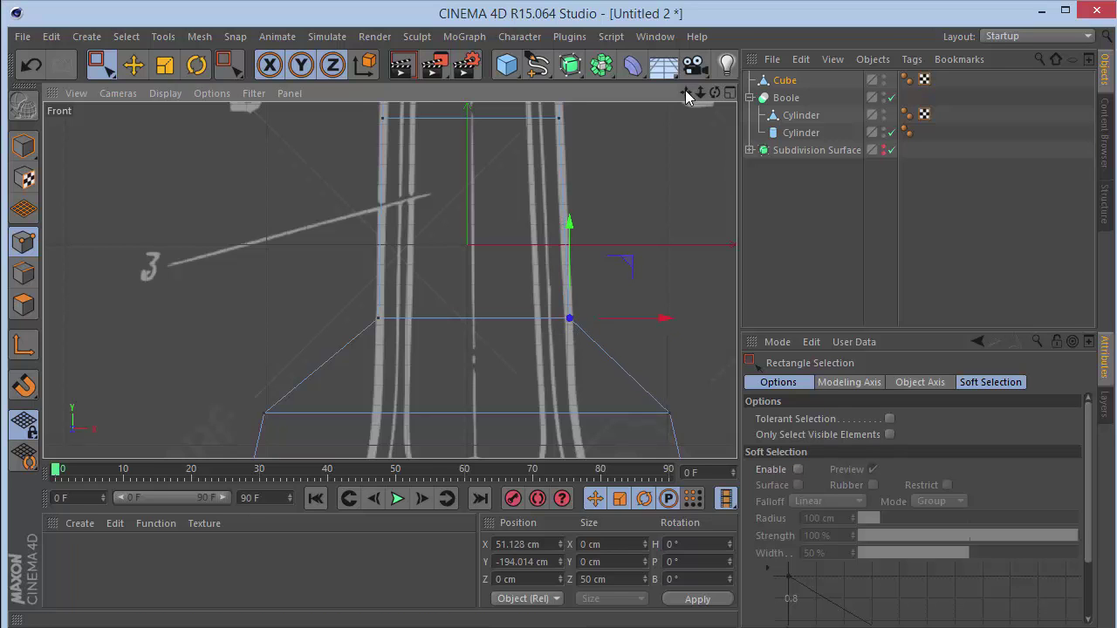
# Scale the third edge loop's points to an X size of about 92 cm and move its right-hand points onto the blueprint outline.
pyautogui.moveTo(686, 92); pyautogui.dragTo(686, 96)
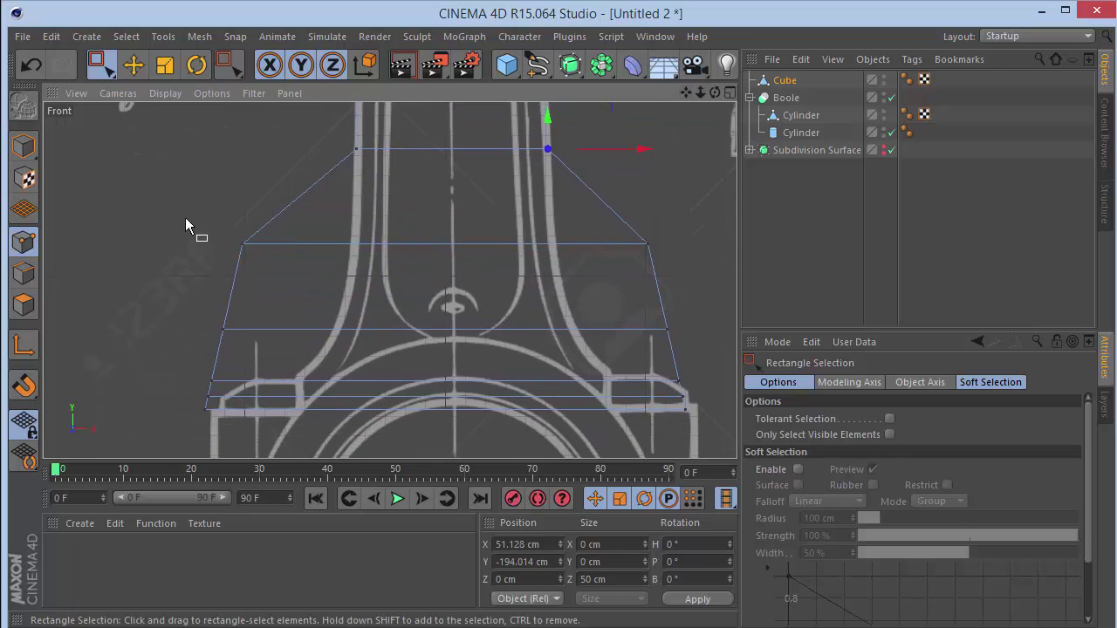
pyautogui.moveTo(175, 212); pyautogui.dragTo(730, 261)
pyautogui.press('t')
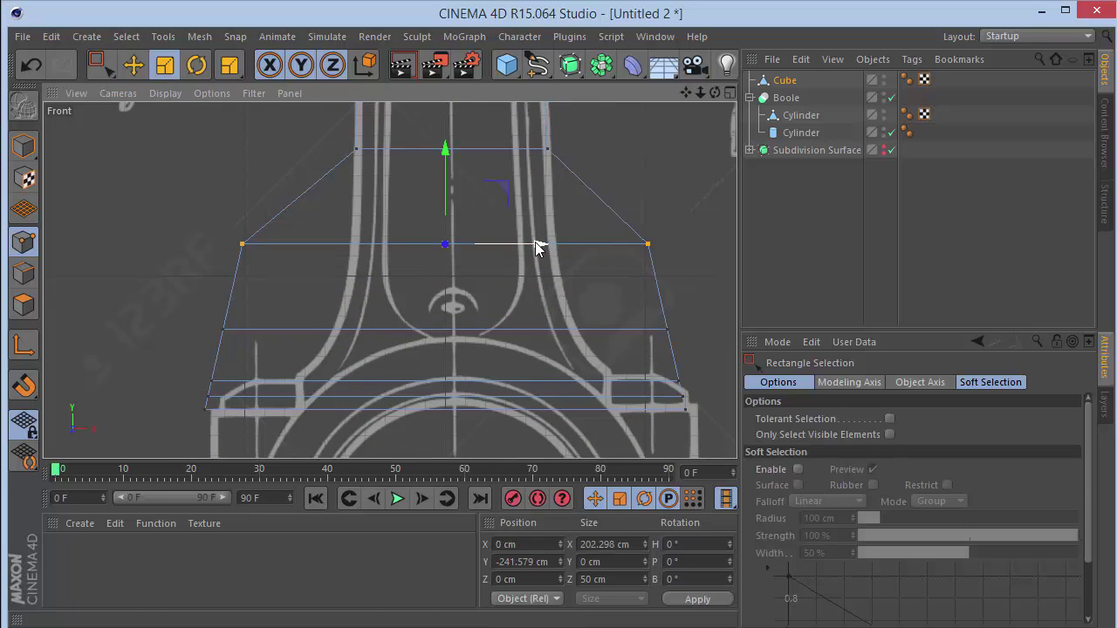
pyautogui.moveTo(541, 244)
pyautogui.mouseDown()
pyautogui.moveTo(489, 244)
pyautogui.moveTo(538, 234)
pyautogui.mouseUp()
pyautogui.click(99, 64)
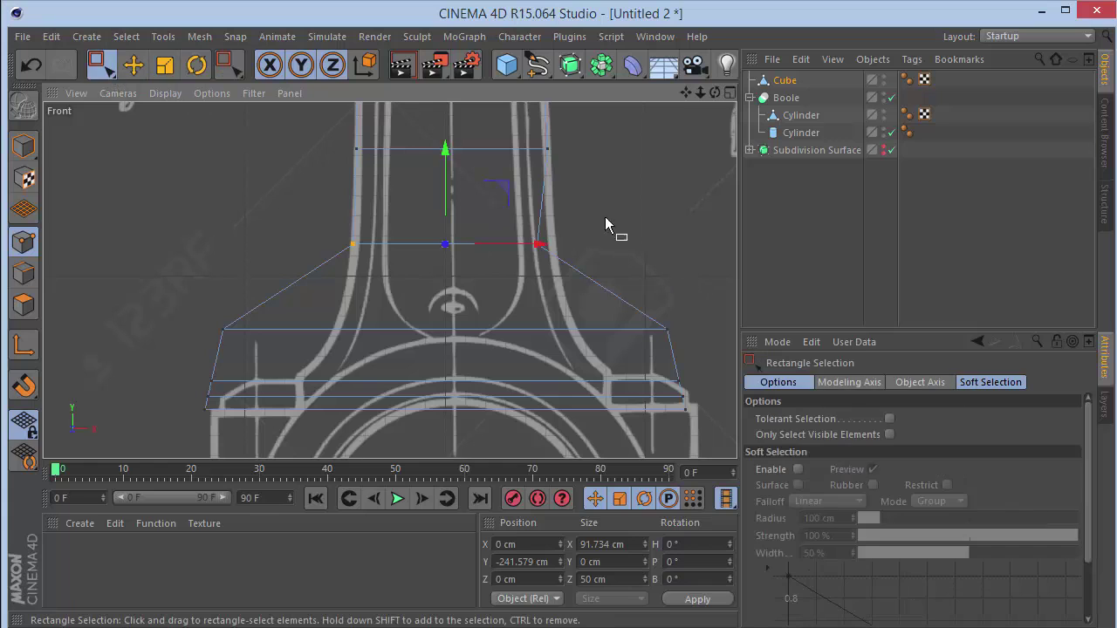
pyautogui.click(539, 244)
pyautogui.moveTo(573, 244); pyautogui.dragTo(593, 254)
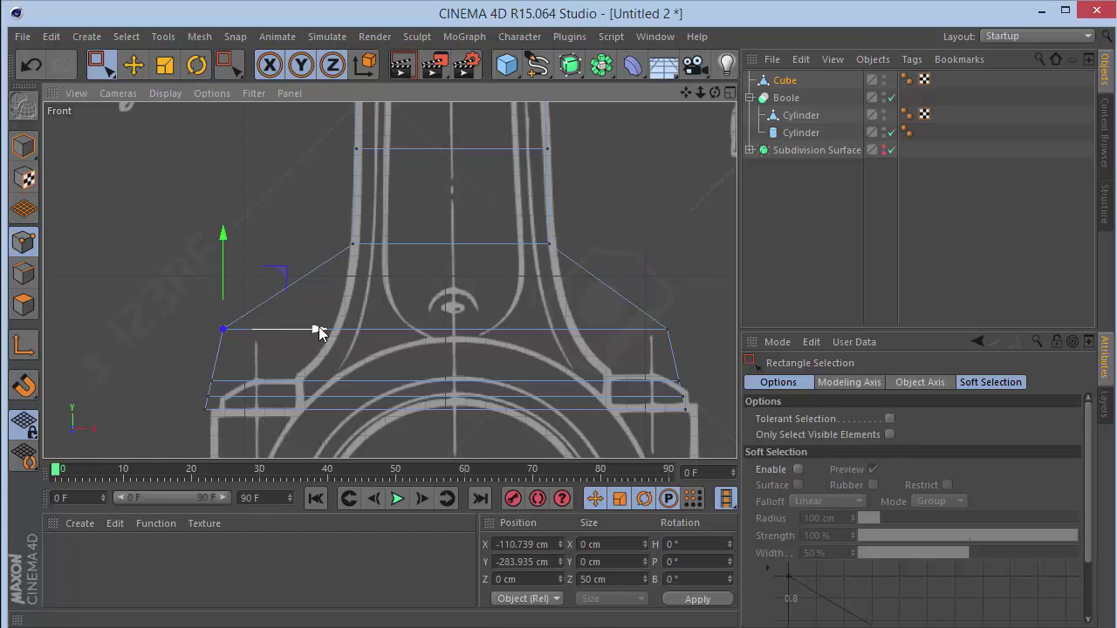
# Move the fourth edge loop's left-hand and right-hand points inward to the blueprint outline, the right-hand ones to X about 64 cm.
pyautogui.moveTo(317, 329); pyautogui.dragTo(430, 336)
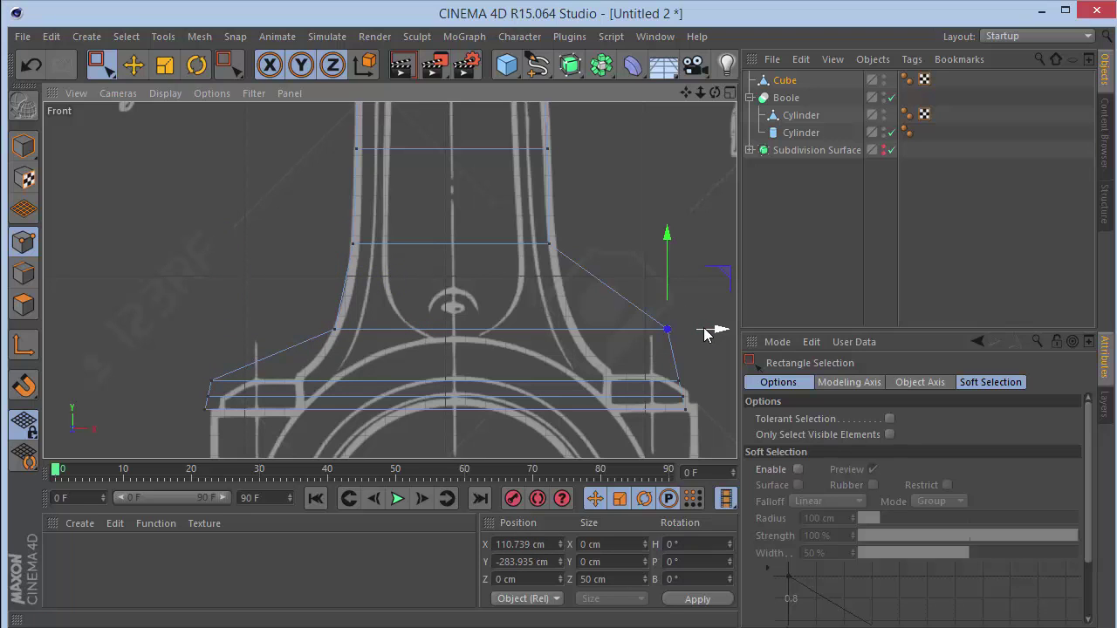
pyautogui.moveTo(713, 332); pyautogui.dragTo(611, 351)
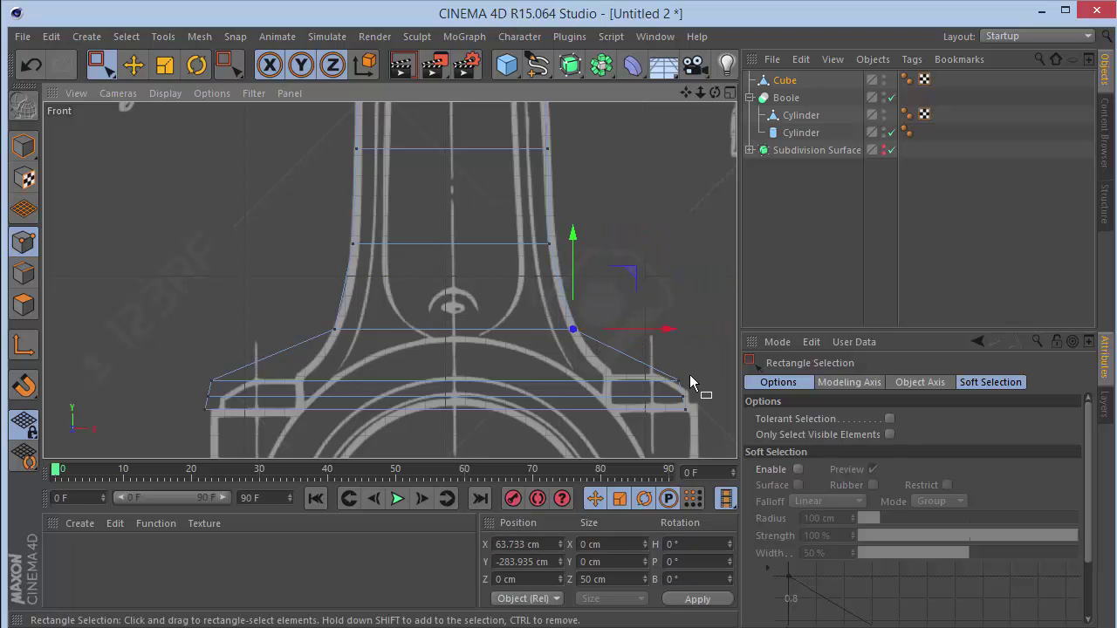
# Select the right-hand points of the two closely spaced edge loops just above the rod's lower end.
pyautogui.moveTo(688, 375); pyautogui.dragTo(611, 397)
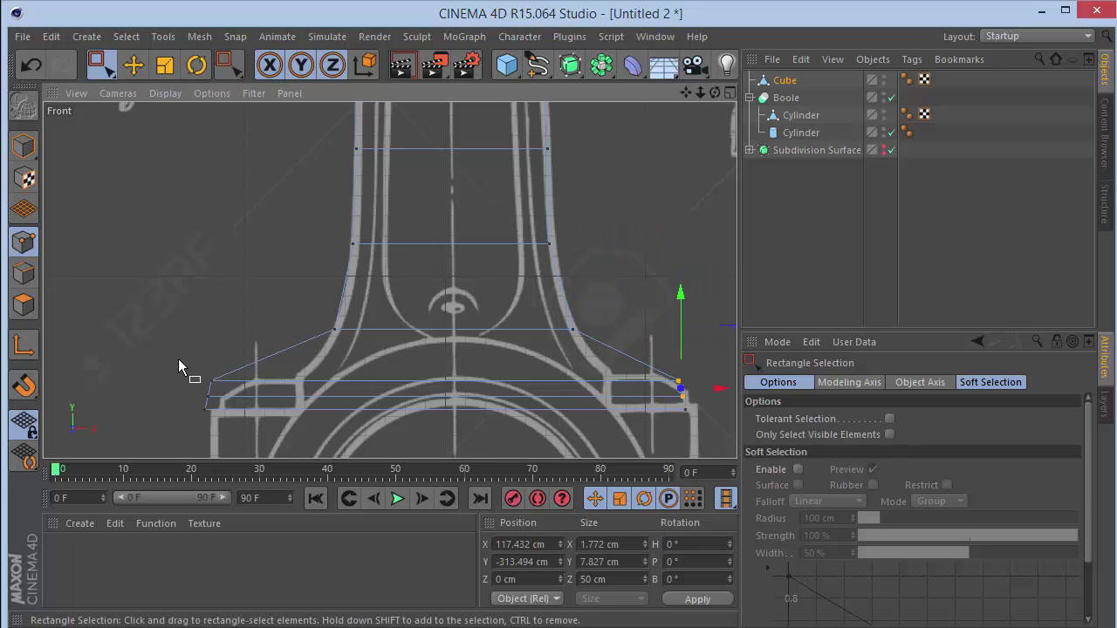
# Move the foot's outer corner points on both sides horizontally to match the blueprint outline, leaving the upper-left point at about X -96 cm.
pyautogui.moveTo(183, 417); pyautogui.dragTo(244, 371)
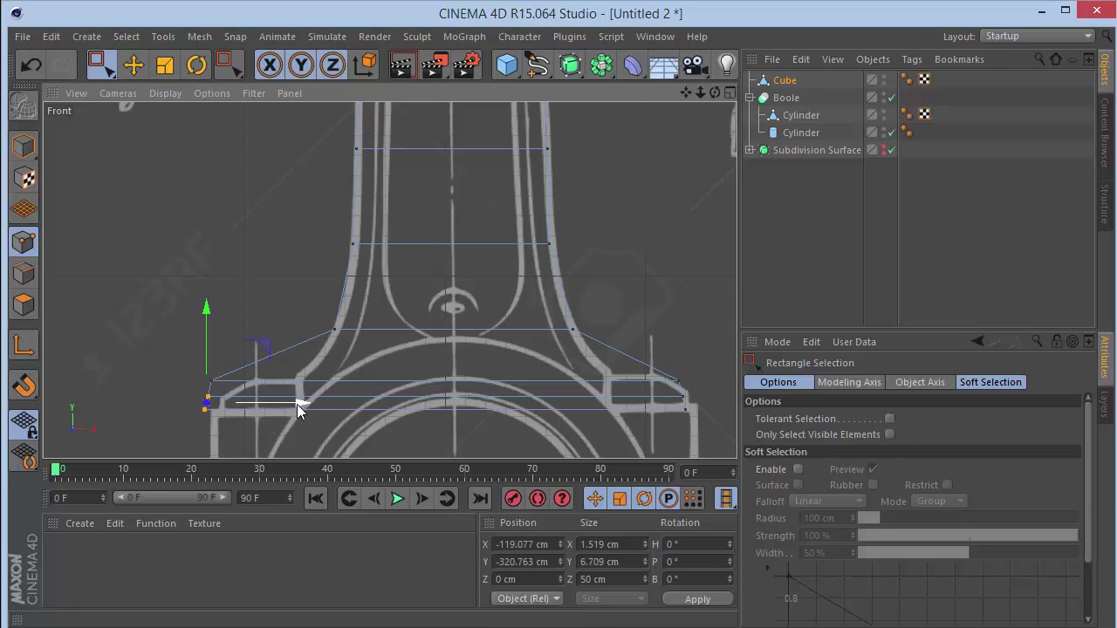
pyautogui.moveTo(296, 407); pyautogui.dragTo(308, 409)
pyautogui.moveTo(679, 401); pyautogui.dragTo(718, 405)
pyautogui.click(714, 406)
pyautogui.moveTo(696, 368); pyautogui.dragTo(668, 388)
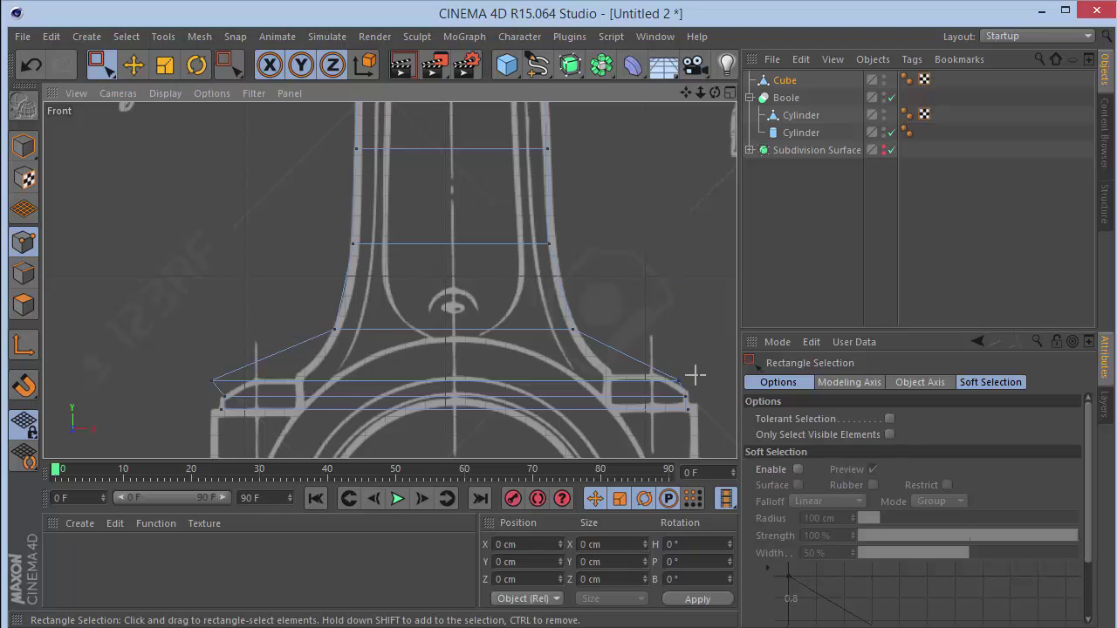
pyautogui.moveTo(714, 384); pyautogui.dragTo(704, 386)
pyautogui.moveTo(316, 384); pyautogui.dragTo(345, 386)
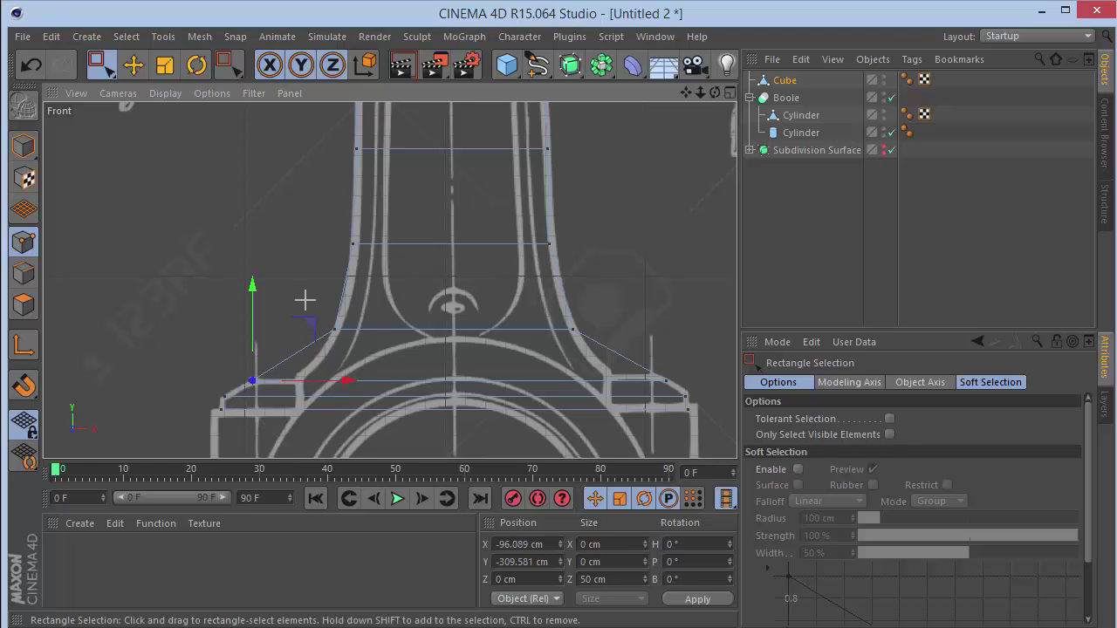
pyautogui.moveTo(304, 300); pyautogui.dragTo(588, 353)
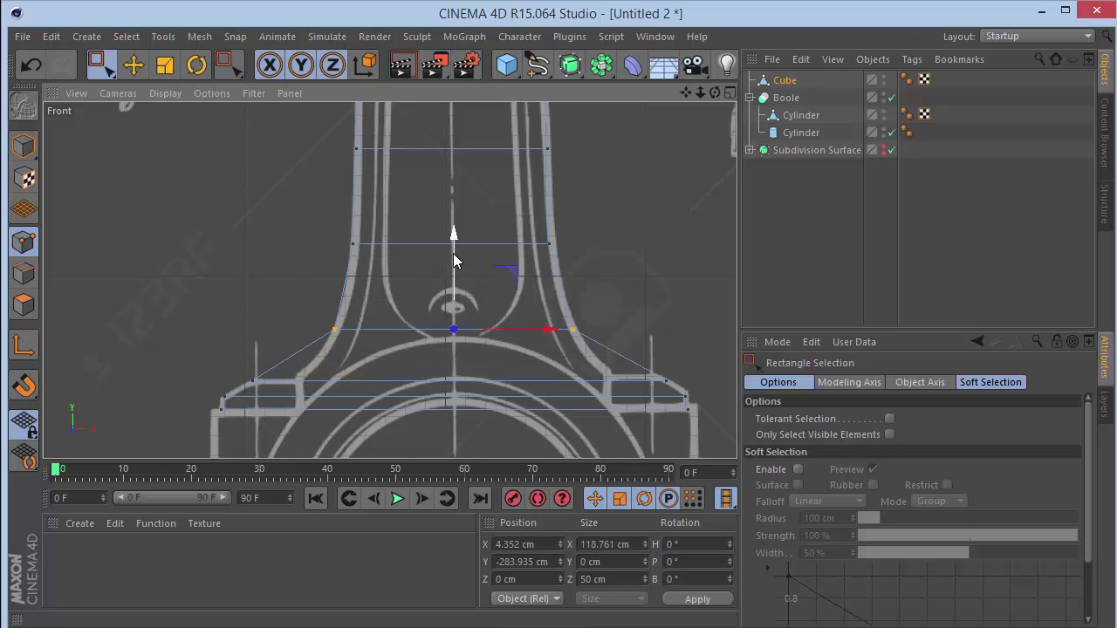
pyautogui.moveTo(453, 253); pyautogui.dragTo(464, 305)
pyautogui.hotkey('ctrl', 'z')
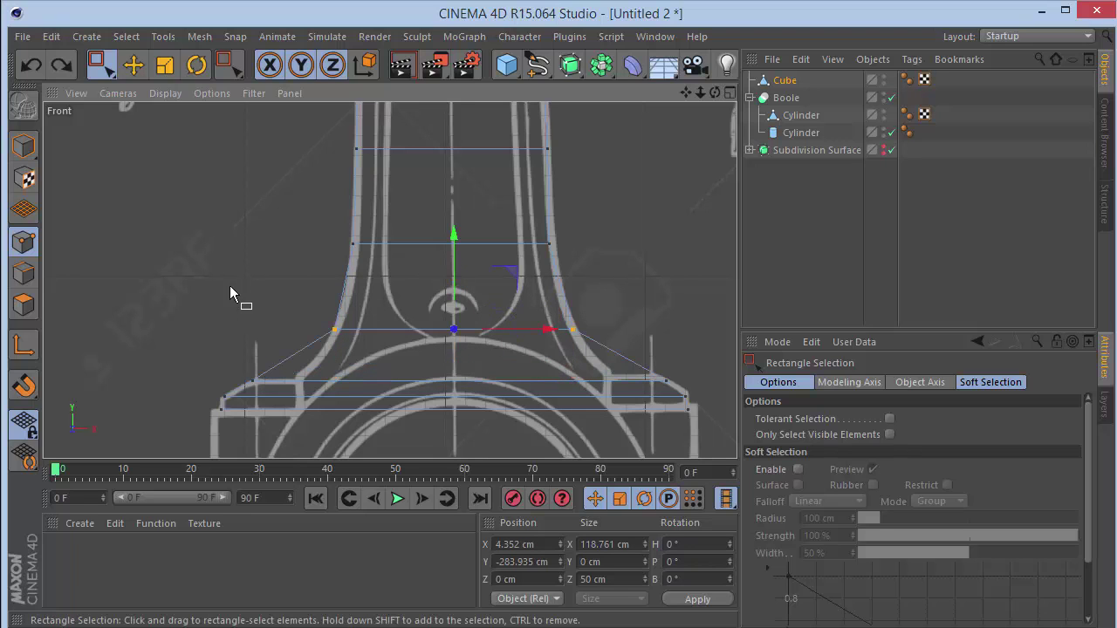
# Cut a loop across the flare between shaft and foot and move its end points inward onto the outline, at about X -64 and 74 cm.
pyautogui.press('k')
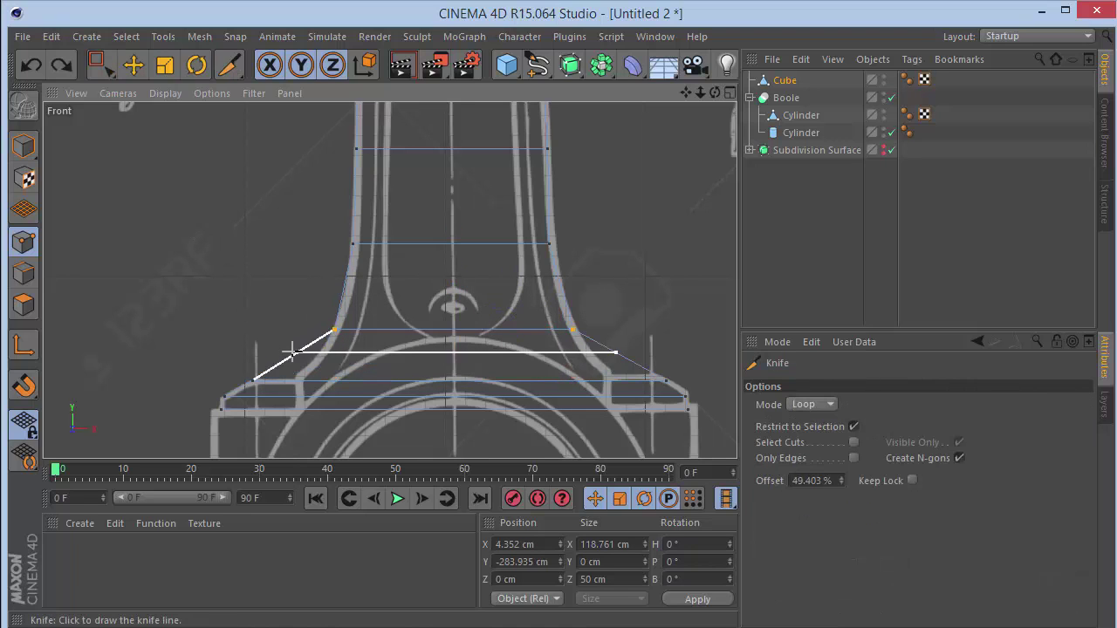
pyautogui.click(280, 363)
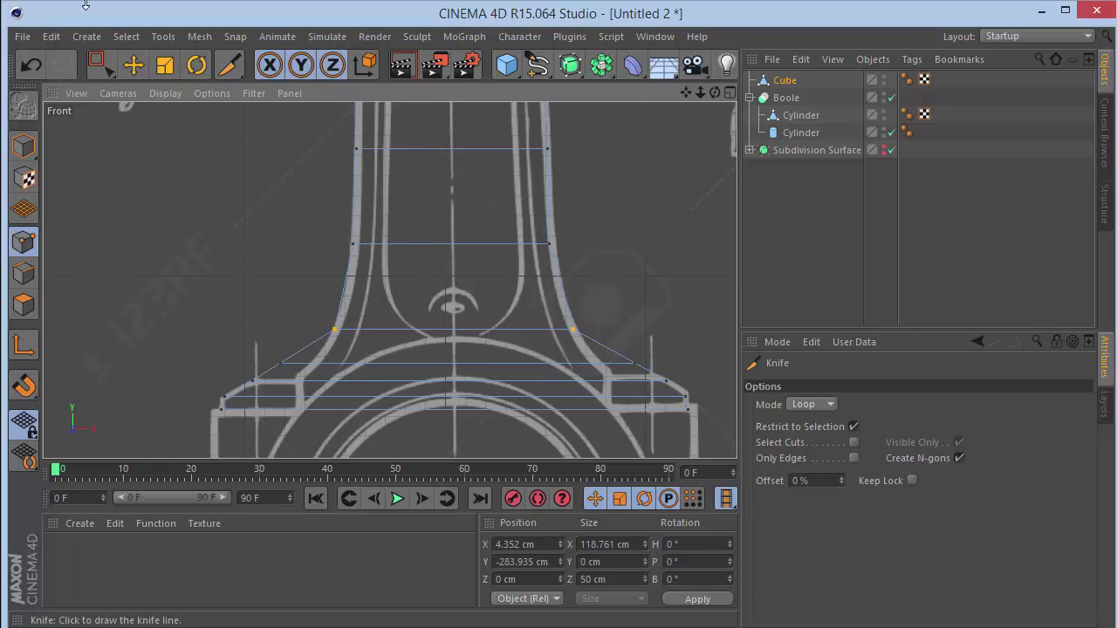
pyautogui.click(96, 64)
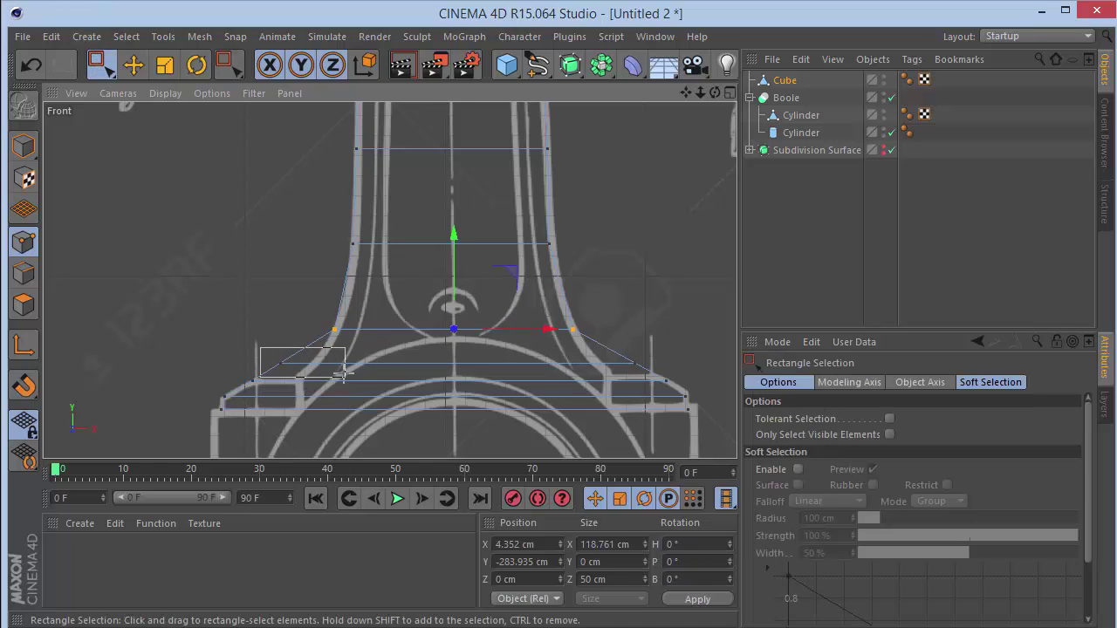
pyautogui.moveTo(344, 374); pyautogui.dragTo(400, 371)
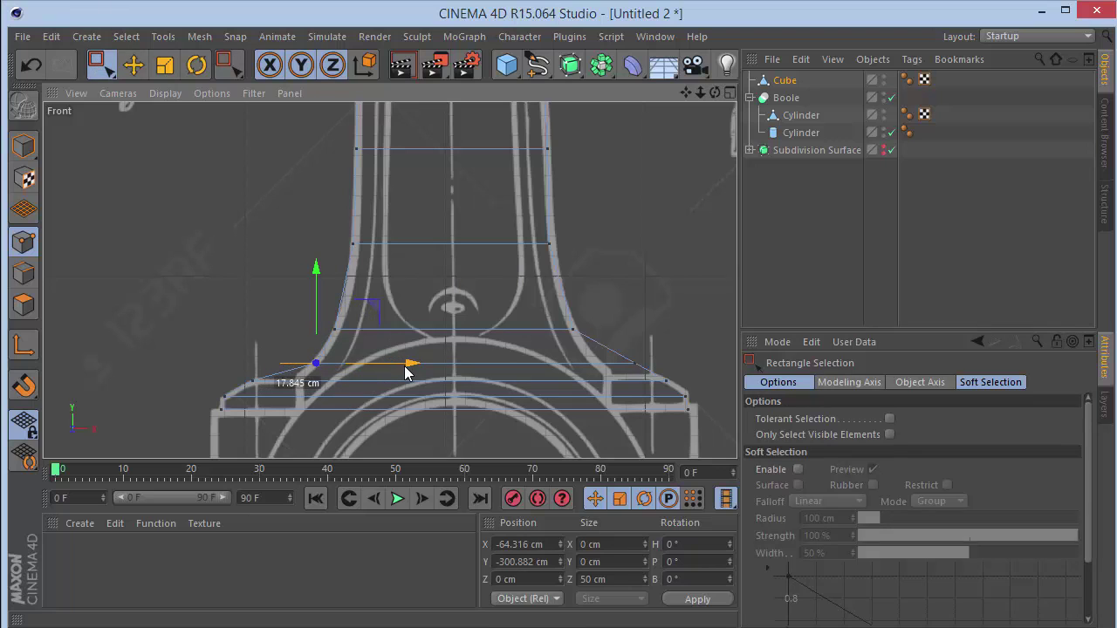
pyautogui.moveTo(650, 349); pyautogui.dragTo(628, 377)
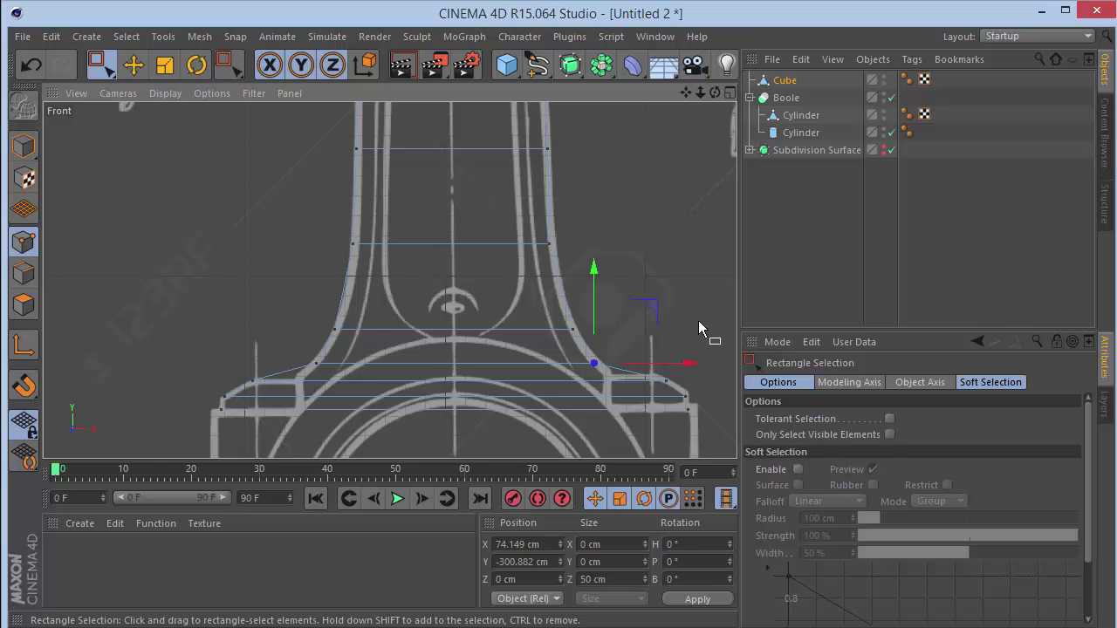
# Scale the rod's points, from the foot's upper row up to the row just below the piston, to 40 cm in depth along Z.
pyautogui.moveTo(699, 91); pyautogui.dragTo(695, 203)
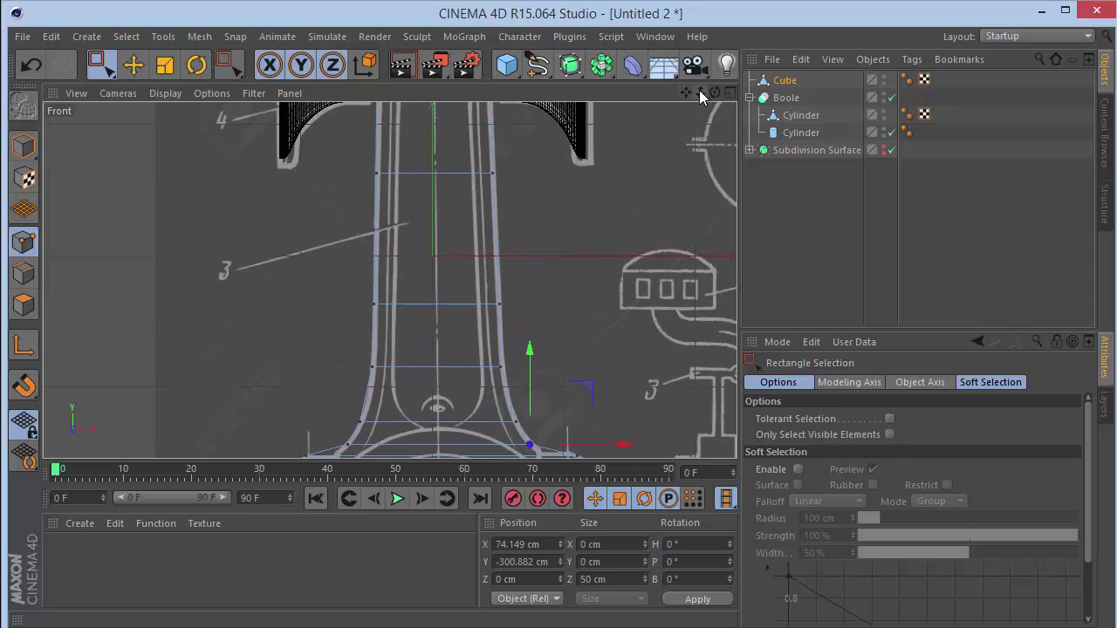
pyautogui.moveTo(700, 95); pyautogui.dragTo(668, 96)
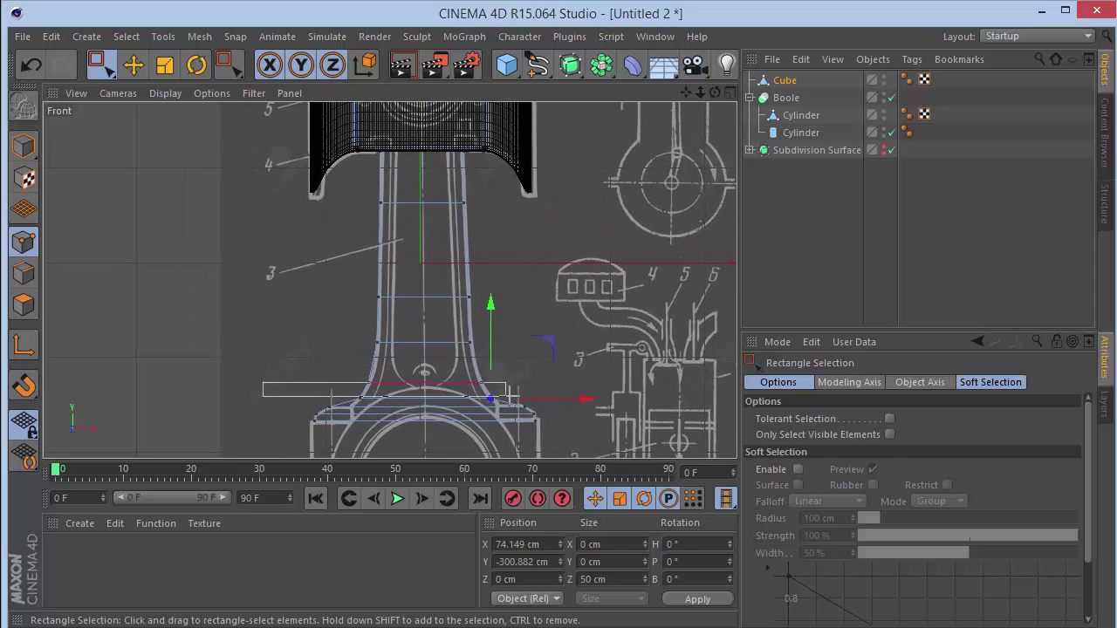
pyautogui.moveTo(508, 394); pyautogui.dragTo(590, 428)
pyautogui.scroll(5, 393, 450)
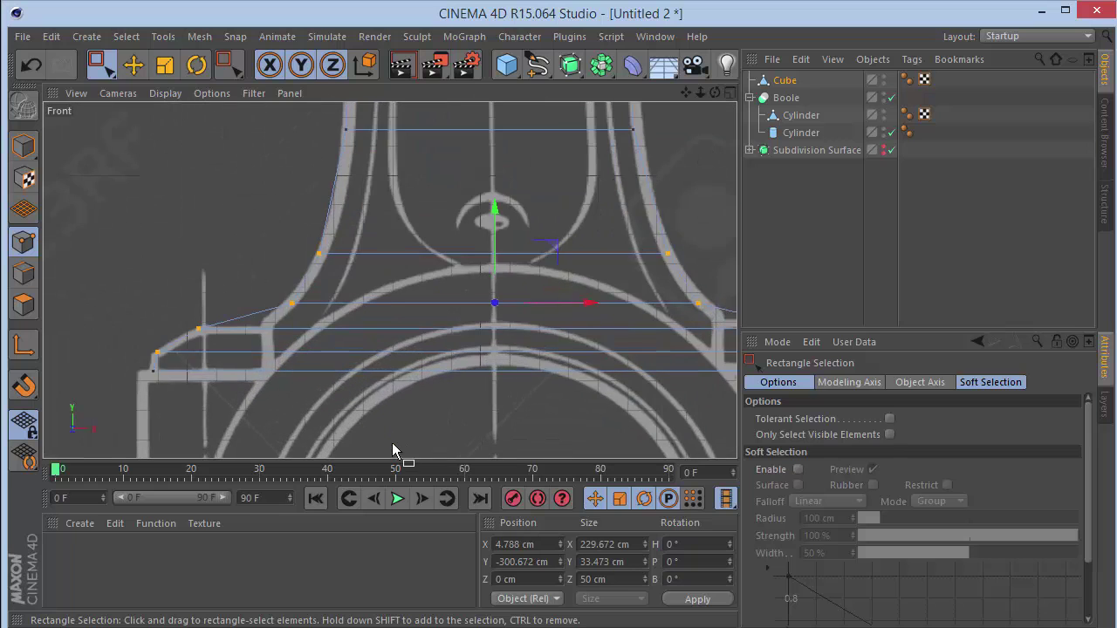
pyautogui.moveTo(687, 93); pyautogui.dragTo(391, 281)
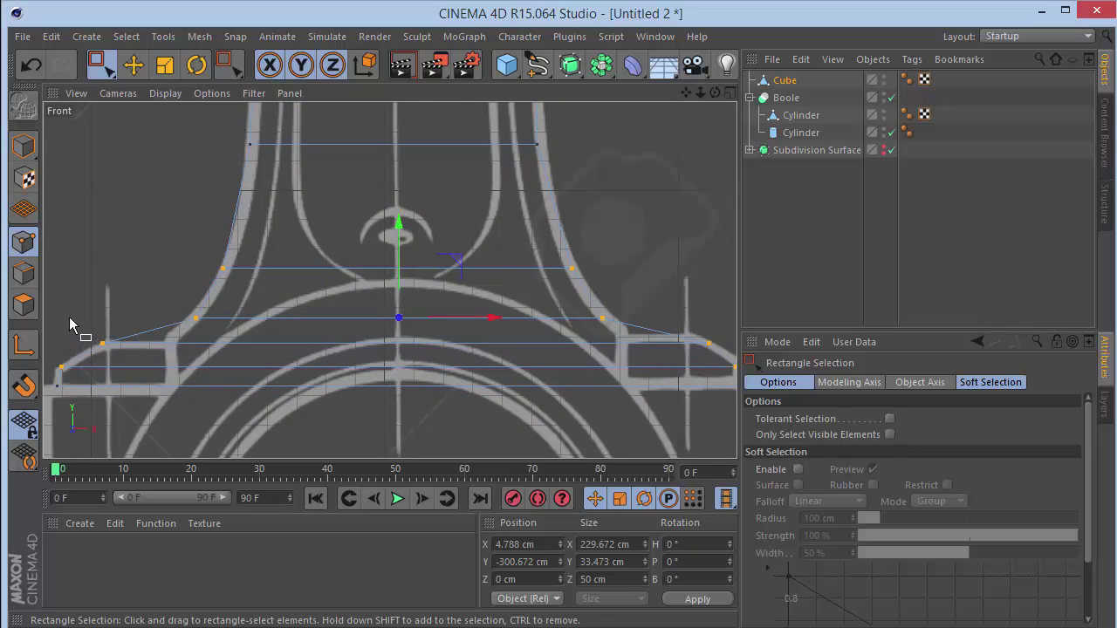
pyautogui.moveTo(208, 323); pyautogui.dragTo(742, 381)
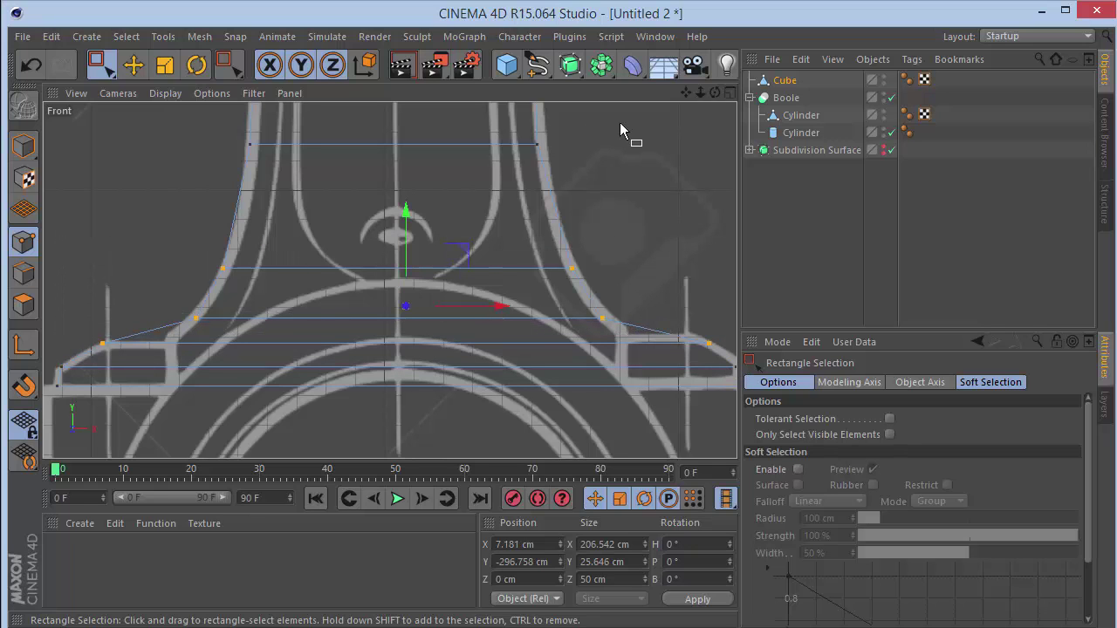
pyautogui.moveTo(686, 92); pyautogui.dragTo(687, 252)
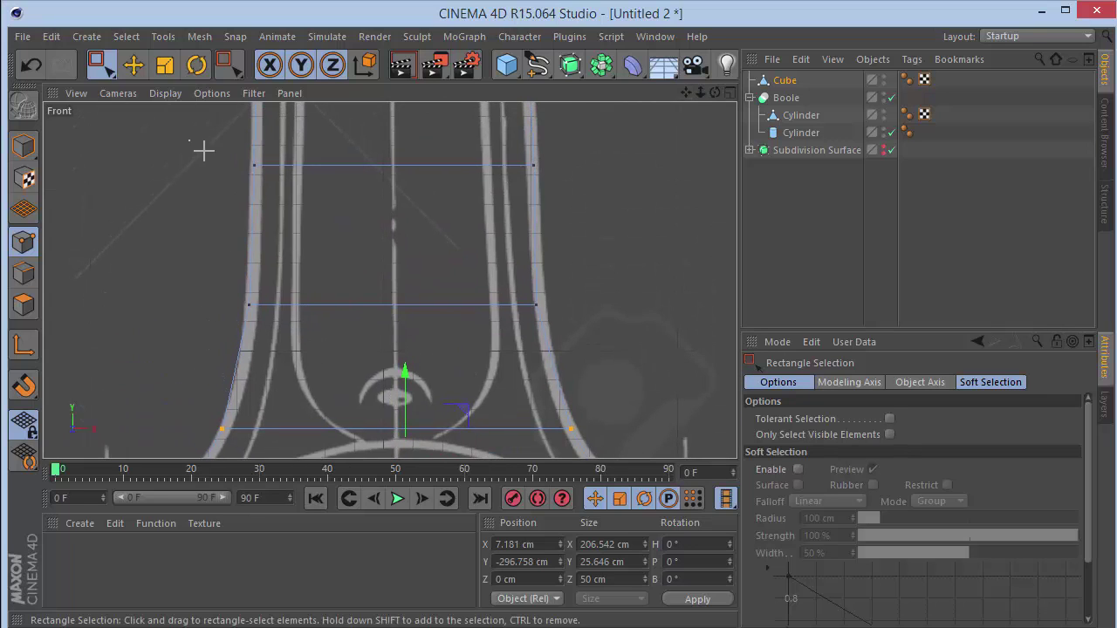
pyautogui.keyDown('shift'); pyautogui.moveTo(190, 140); pyautogui.dragTo(708, 370); pyautogui.keyUp('shift')
pyautogui.moveTo(686, 92); pyautogui.dragTo(709, 554)
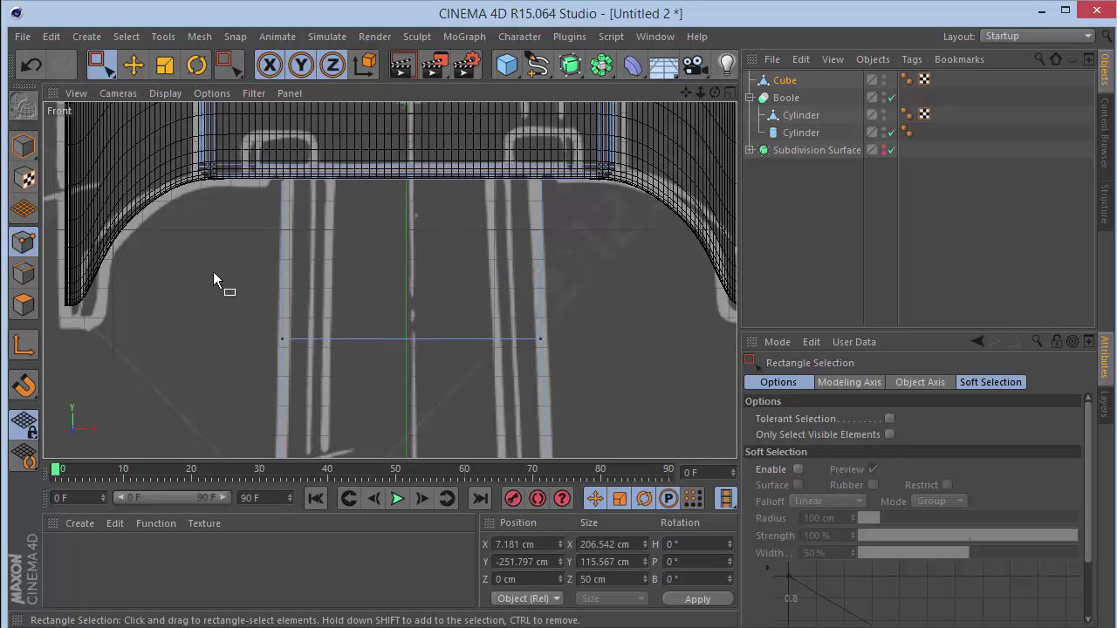
pyautogui.keyDown('shift'); pyautogui.moveTo(260, 155); pyautogui.dragTo(586, 409); pyautogui.keyUp('shift')
pyautogui.press('F1')
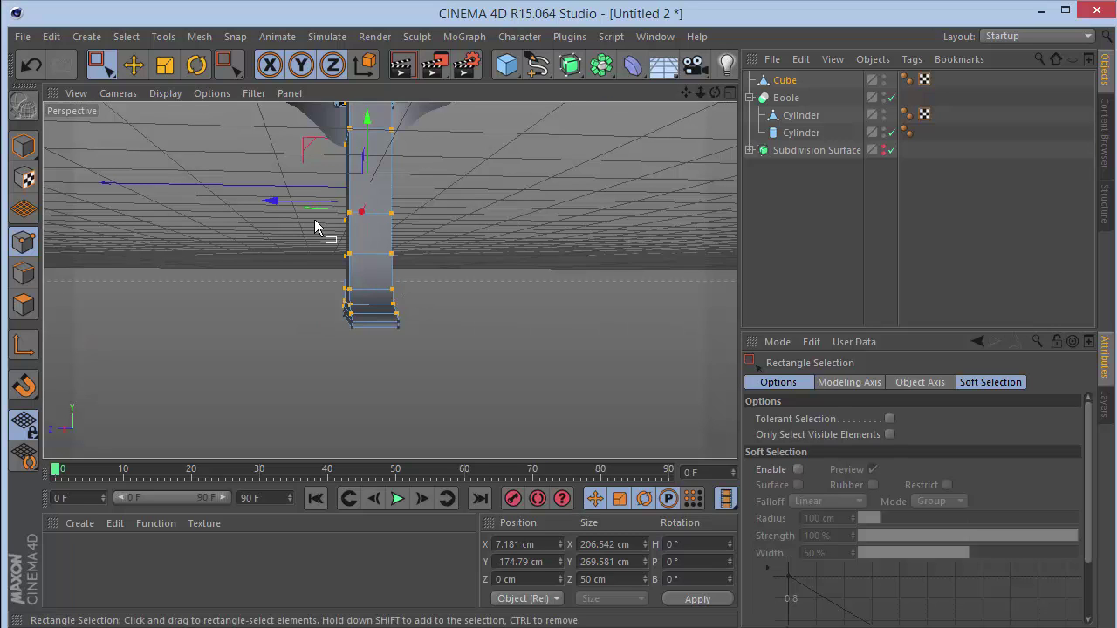
pyautogui.press('t')
pyautogui.scroll(3, 316, 227)
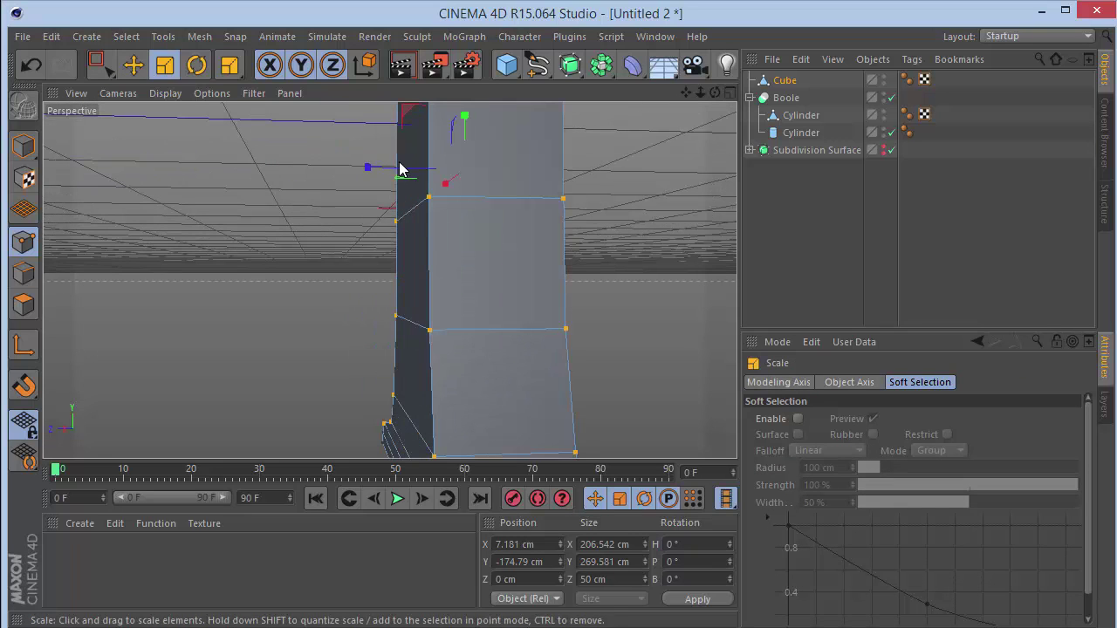
pyautogui.moveTo(400, 169)
pyautogui.mouseDown()
pyautogui.moveTo(384, 170)
pyautogui.moveTo(396, 174)
pyautogui.mouseUp()
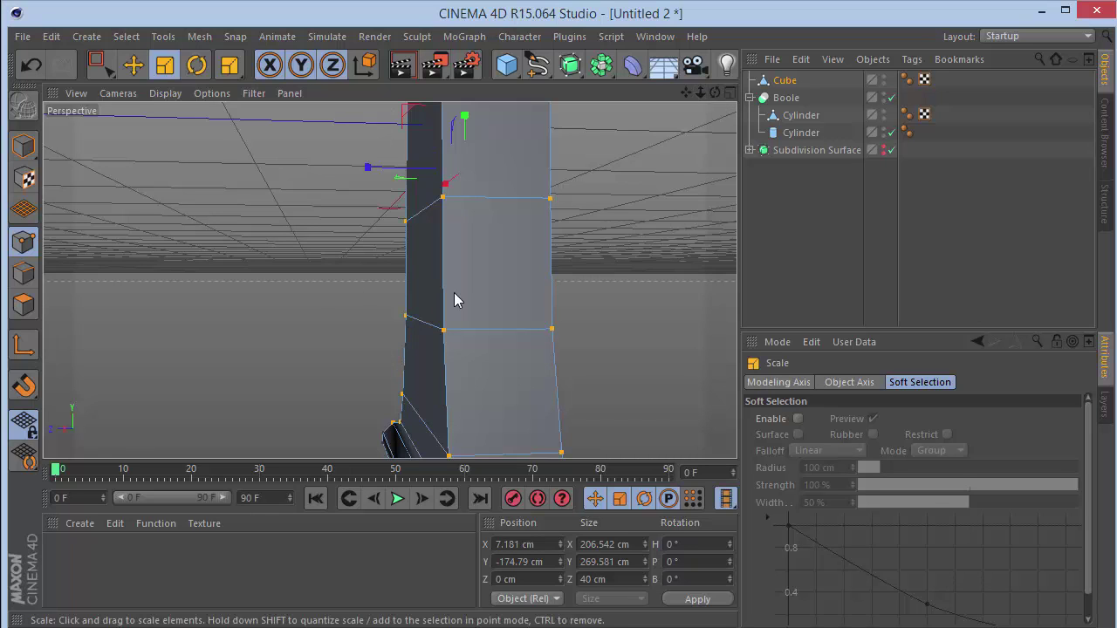
# Add knife loop cuts close to the foot's lower and upper edges and its vertical corners, undoing the surplus cut.
pyautogui.press('k')
pyautogui.moveTo(687, 90); pyautogui.dragTo(663, 2)
pyautogui.scroll(4, 441, 313)
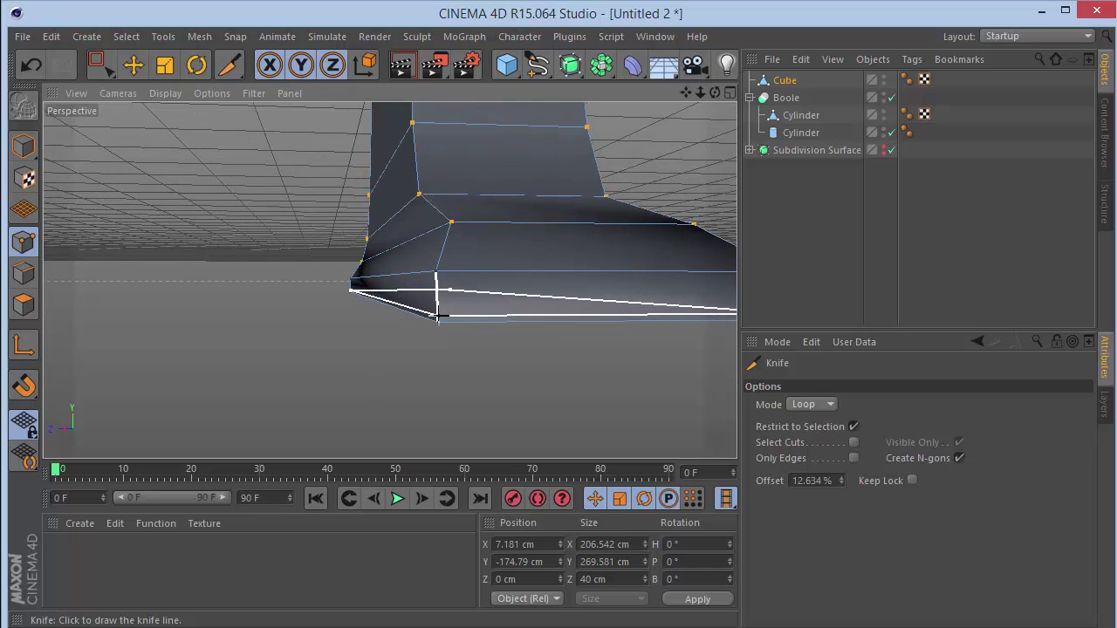
pyautogui.click(438, 315)
pyautogui.click(437, 279)
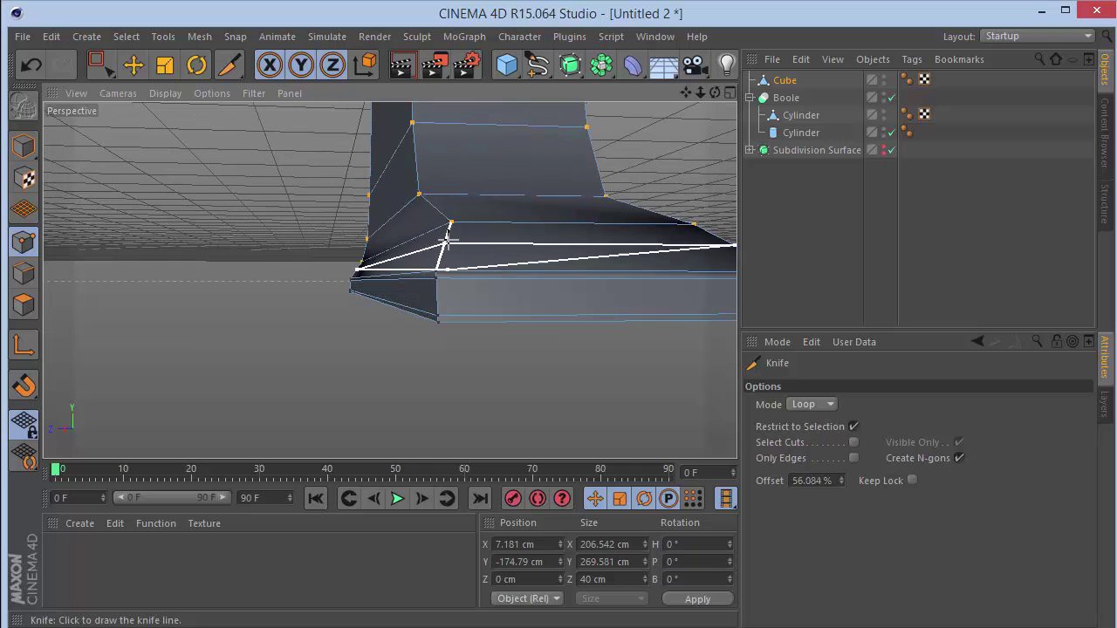
pyautogui.click(429, 194)
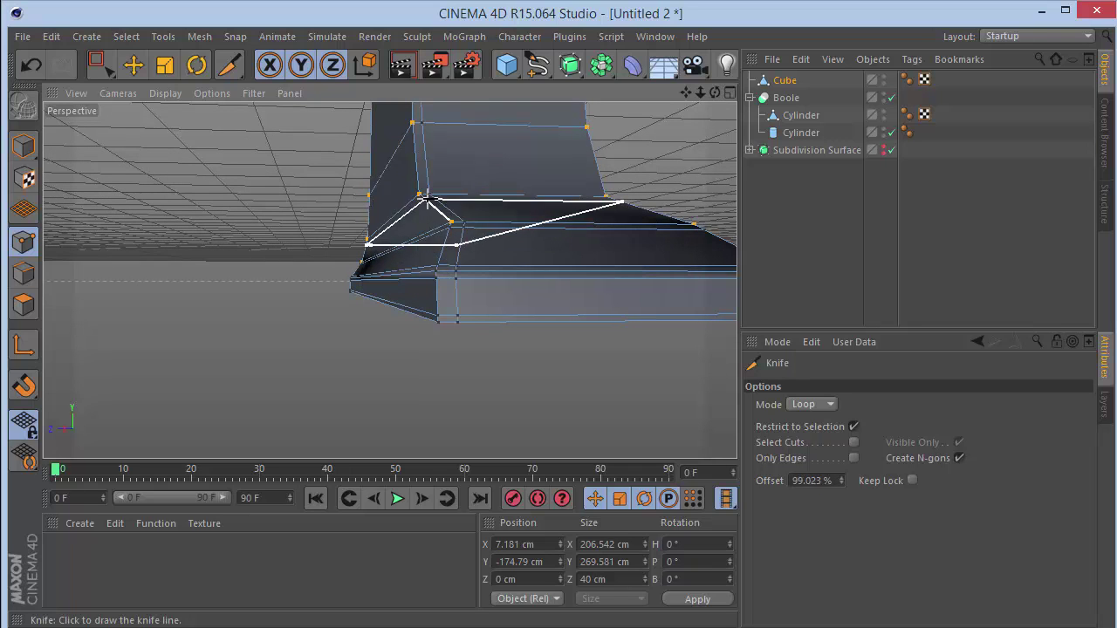
pyautogui.moveTo(717, 88); pyautogui.dragTo(622, 93)
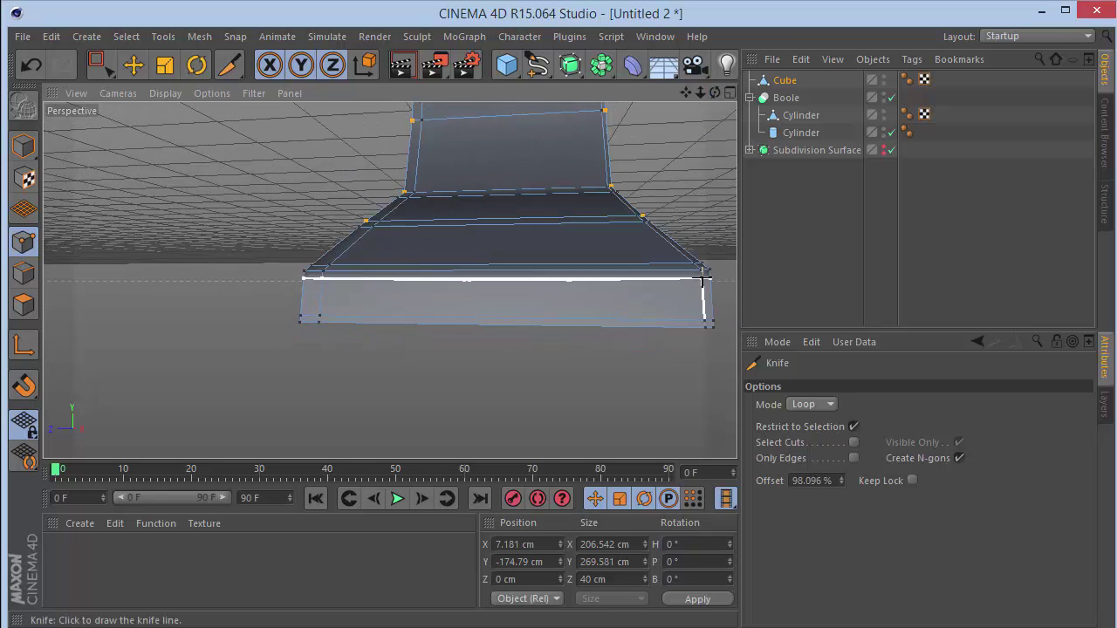
pyautogui.hotkey('ctrl', 'z')
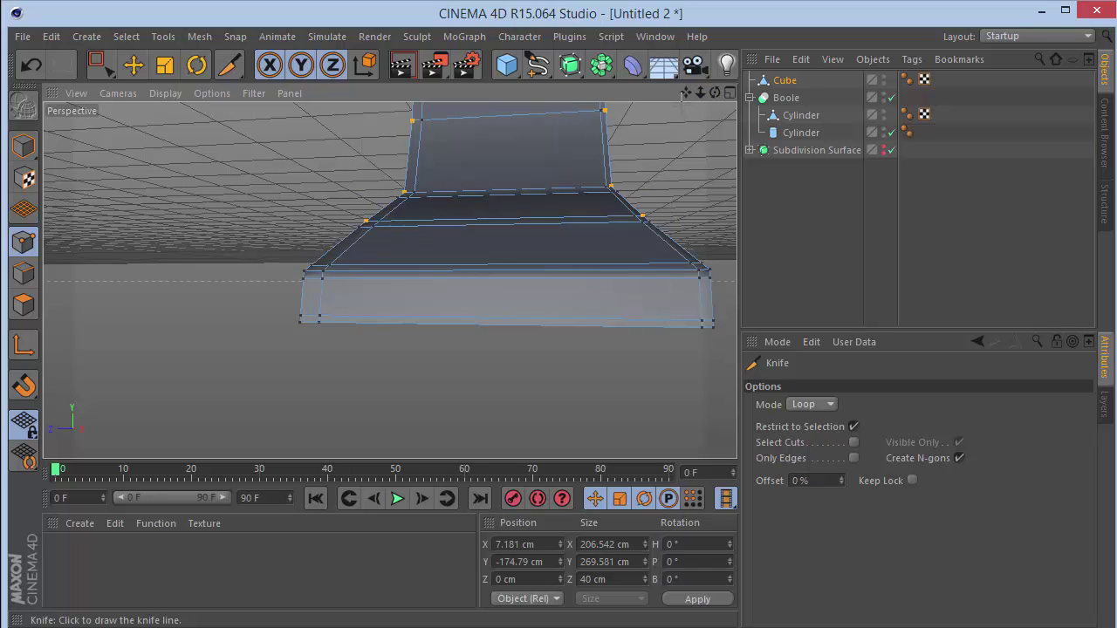
# Add supporting loop cuts along the remaining long edges of the shaft and foot, including the far side.
pyautogui.moveTo(685, 94); pyautogui.dragTo(705, 218)
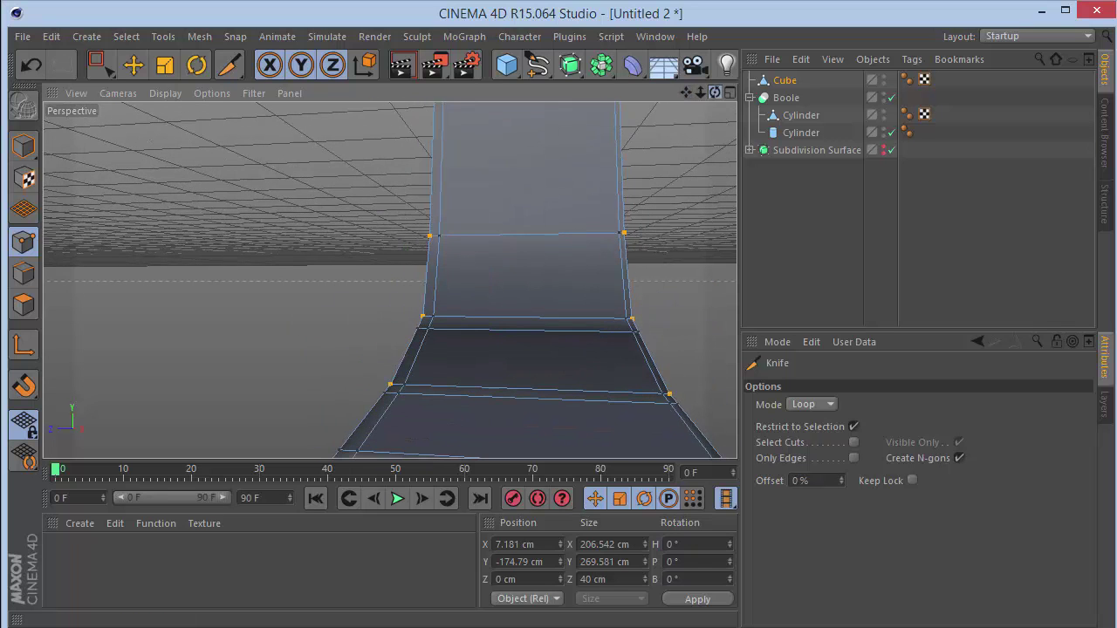
pyautogui.moveTo(715, 92); pyautogui.dragTo(829, 95)
pyautogui.moveTo(685, 93); pyautogui.dragTo(983, 133)
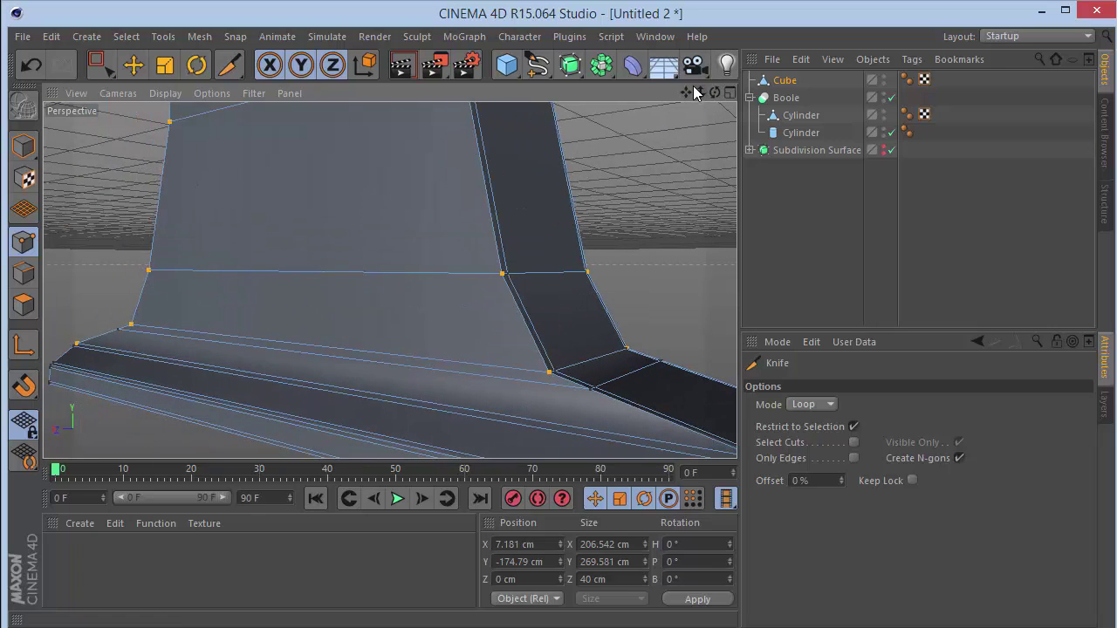
pyautogui.moveTo(687, 92); pyautogui.dragTo(705, 489)
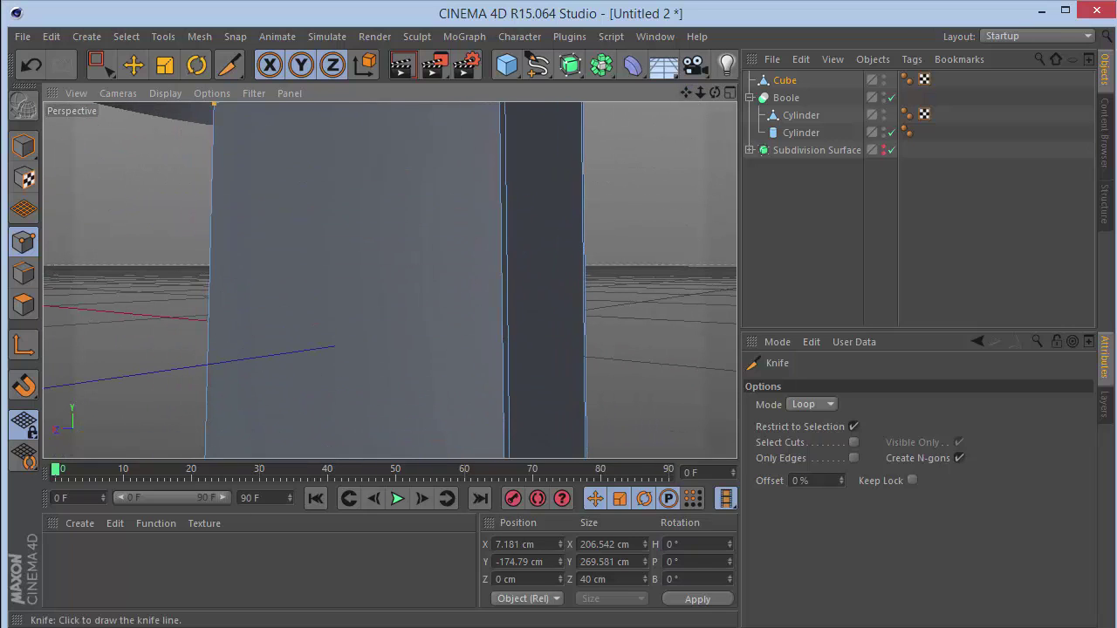
pyautogui.moveTo(686, 94); pyautogui.dragTo(703, 2)
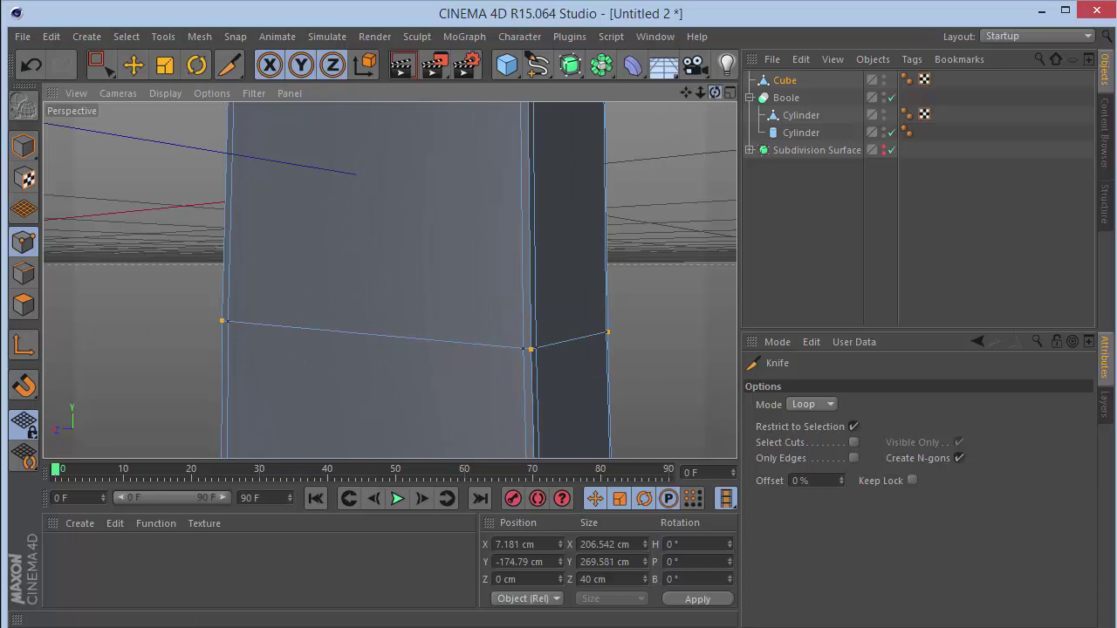
pyautogui.moveTo(714, 93); pyautogui.dragTo(716, 207)
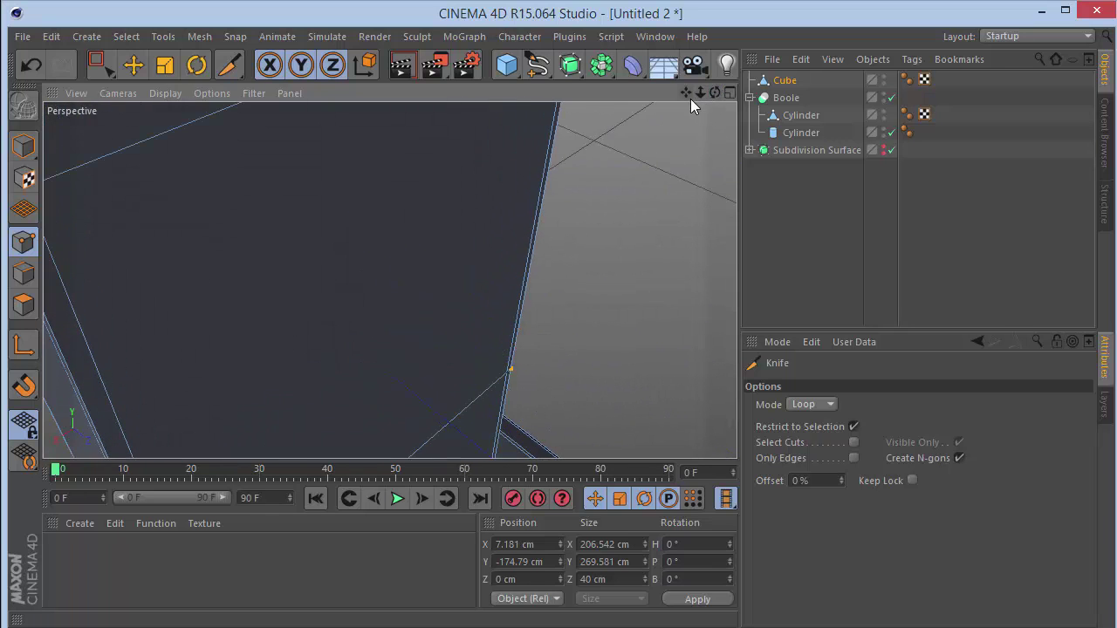
pyautogui.moveTo(714, 93); pyautogui.dragTo(611, 9)
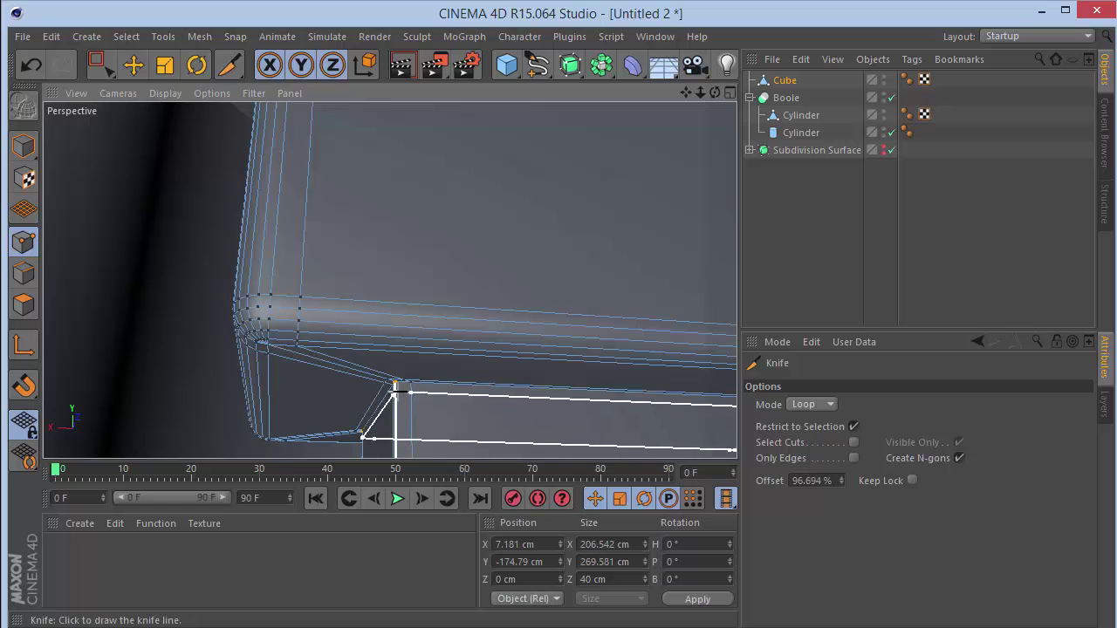
pyautogui.moveTo(690, 90); pyautogui.dragTo(389, 279)
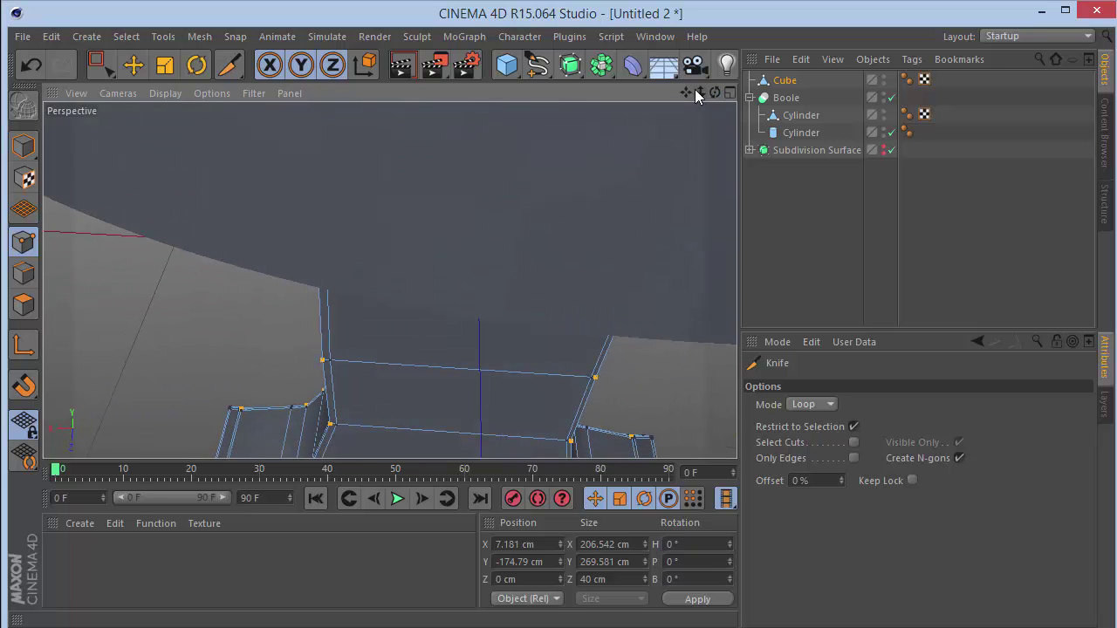
pyautogui.moveTo(695, 89); pyautogui.dragTo(389, 280)
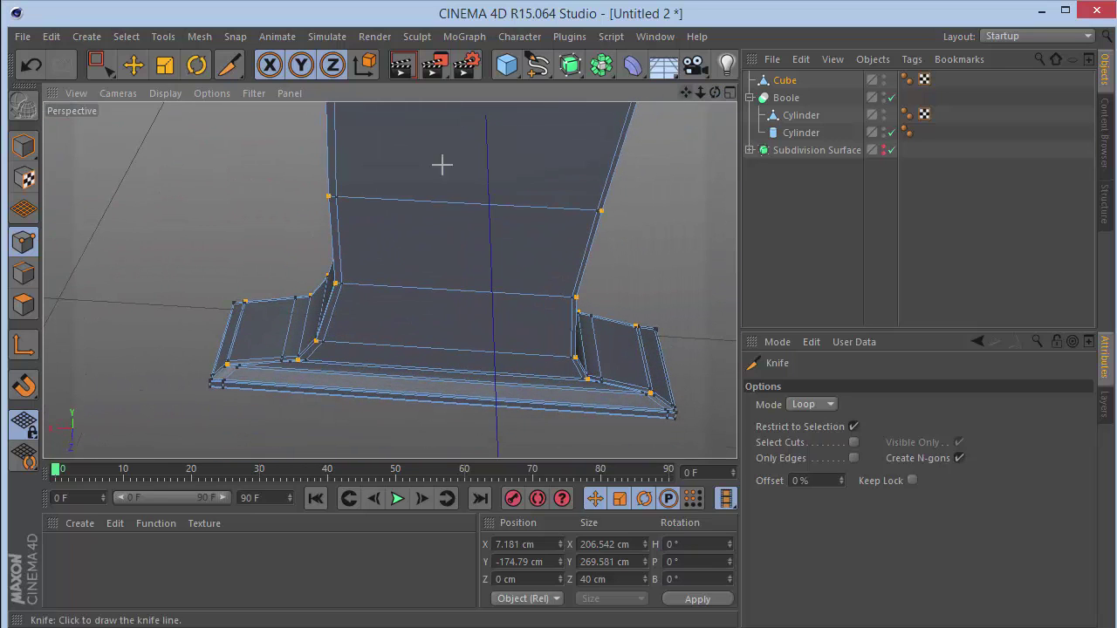
# Place the Cube under a new Subdivision Surface, deselect everything and check the smoothed rod beneath the piston.
pyautogui.keyDown('alt'); pyautogui.click(572, 65); pyautogui.keyUp('alt')
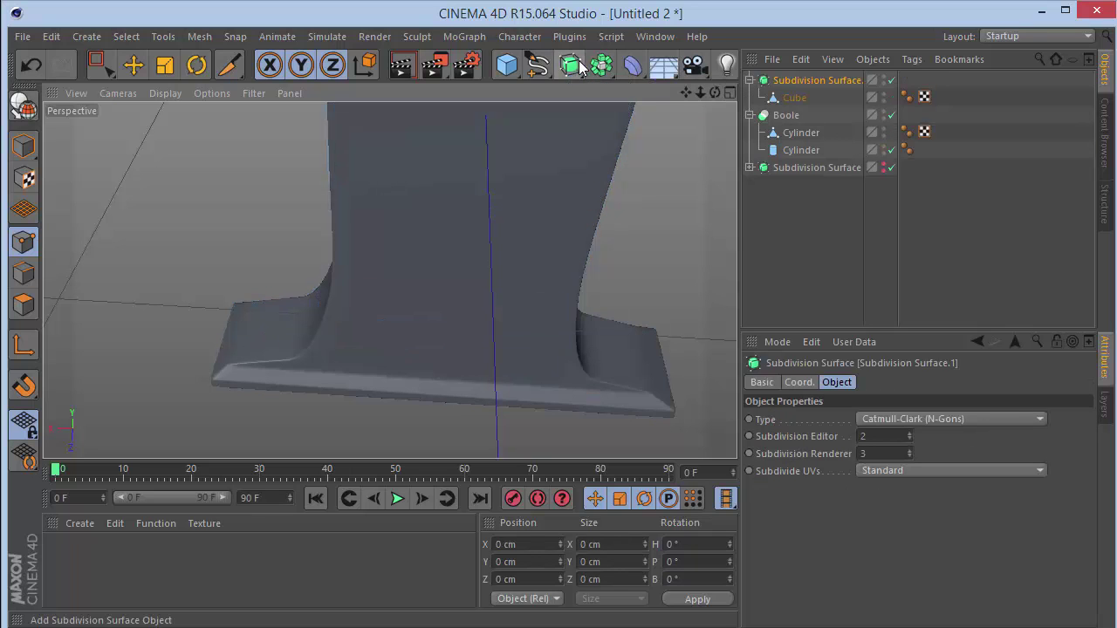
pyautogui.click(773, 241)
pyautogui.moveTo(714, 93); pyautogui.dragTo(389, 280)
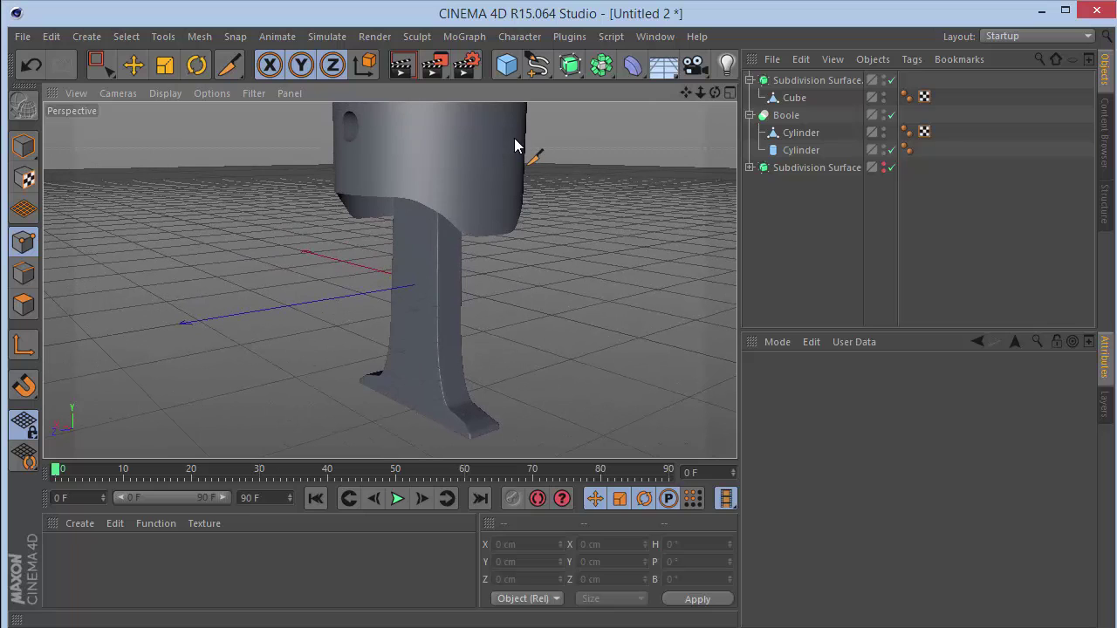
# Turn off the rod's Subdivision Surface and switch to the Cube's polygons with the foot's underside selected.
pyautogui.moveTo(688, 91); pyautogui.dragTo(786, 98)
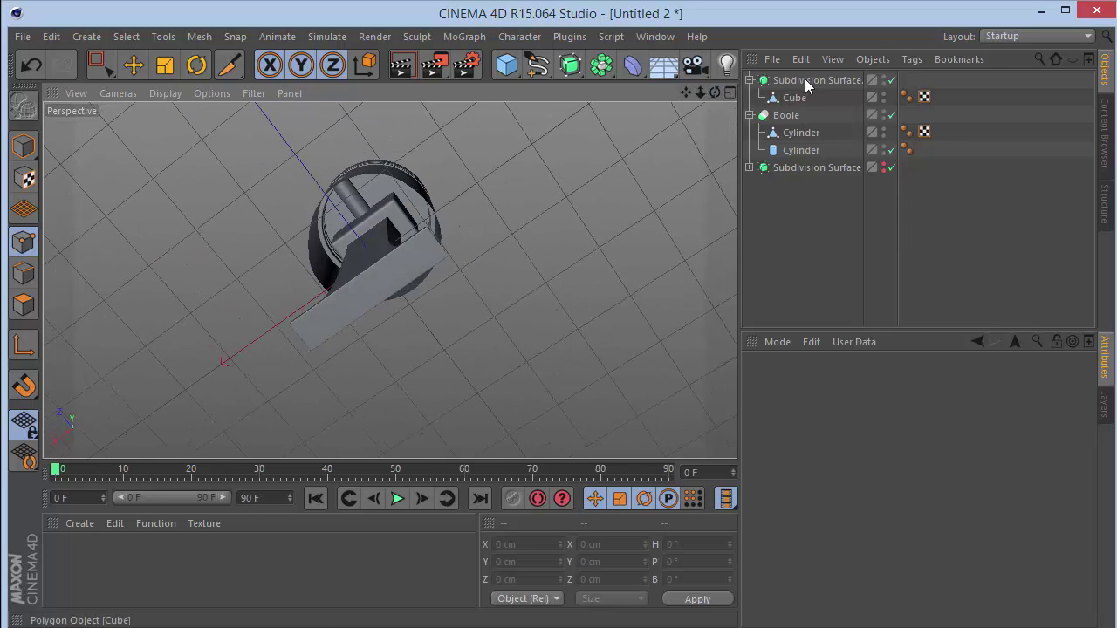
pyautogui.click(891, 80)
pyautogui.click(792, 98)
pyautogui.scroll(5, 447, 304)
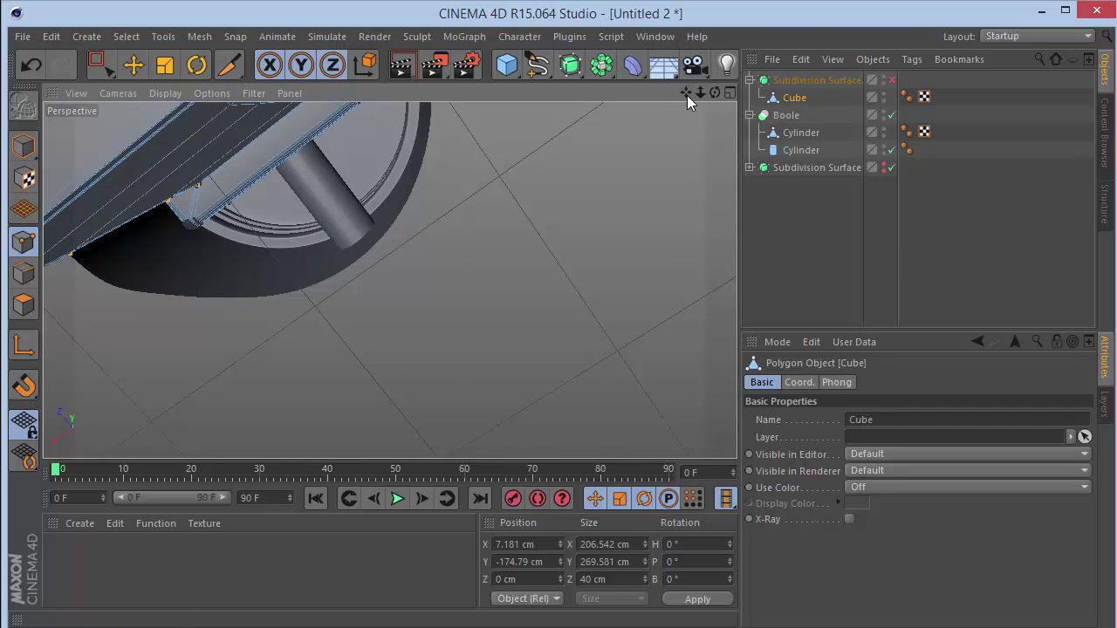
pyautogui.moveTo(687, 95); pyautogui.dragTo(768, 153)
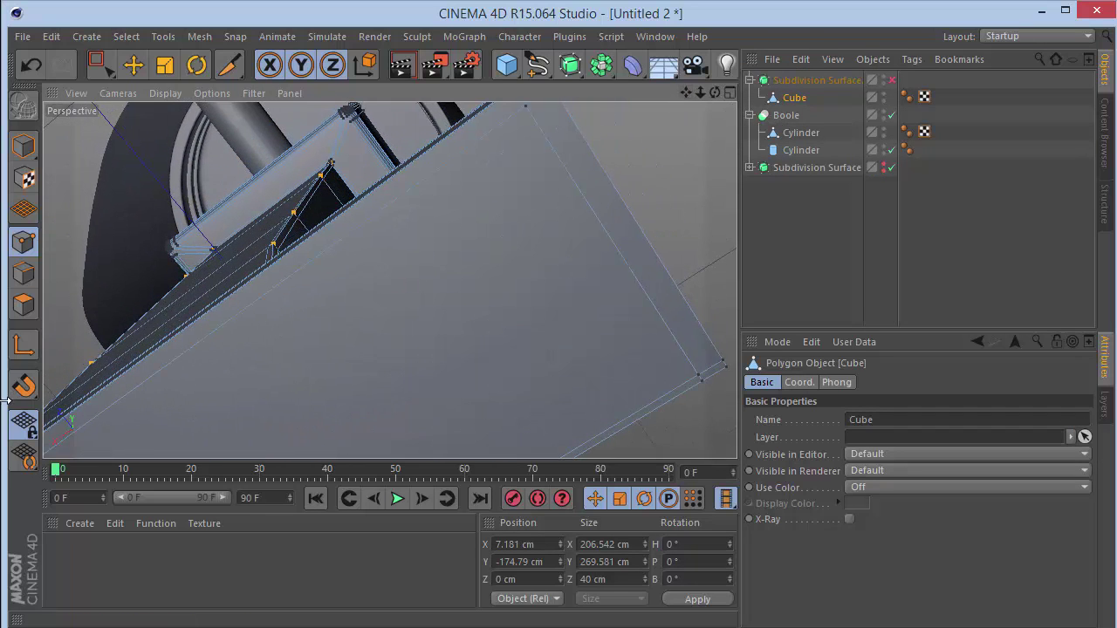
pyautogui.click(24, 303)
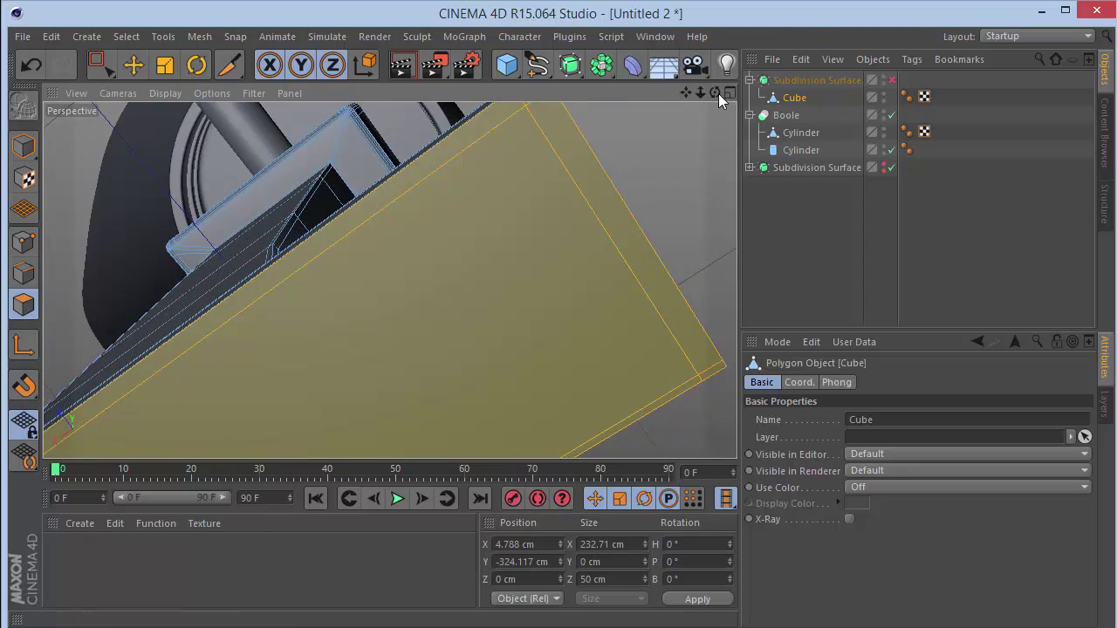
pyautogui.moveTo(716, 93)
pyautogui.mouseDown()
pyautogui.moveTo(742, 157)
pyautogui.moveTo(710, 79)
pyautogui.moveTo(642, 104)
pyautogui.moveTo(729, 94)
pyautogui.mouseUp()
# In the front view, inner-extrude the foot's underside with a -6.5 cm offset, widening it to the blueprint's big-end outline.
pyautogui.press('F4')
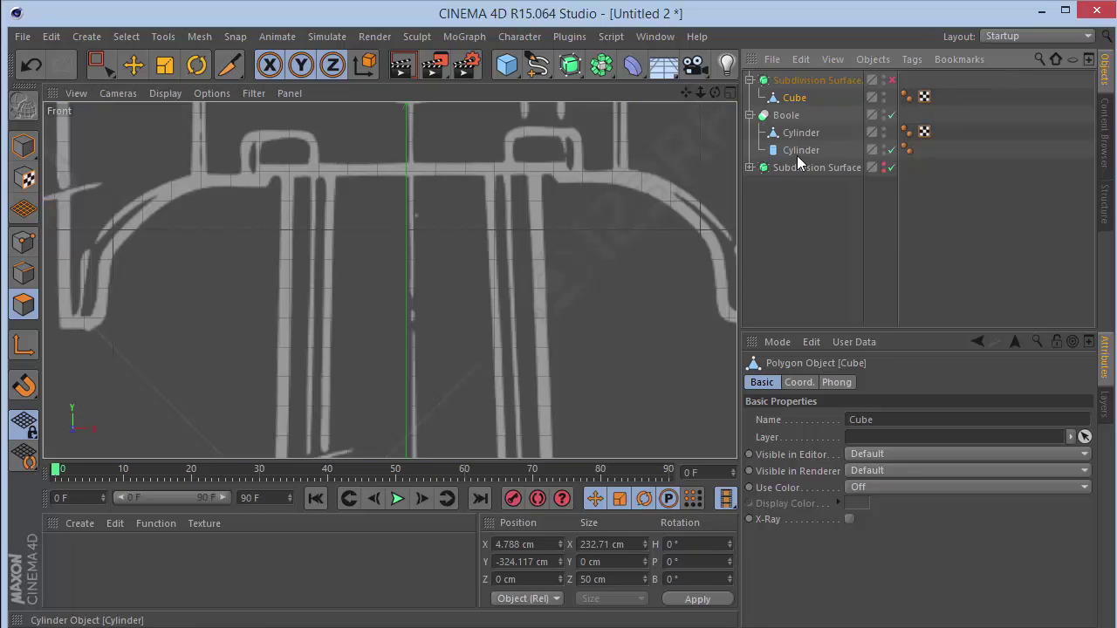
pyautogui.moveTo(686, 92)
pyautogui.mouseDown()
pyautogui.moveTo(685, 13)
pyautogui.moveTo(703, 93)
pyautogui.mouseUp()
pyautogui.press('k')
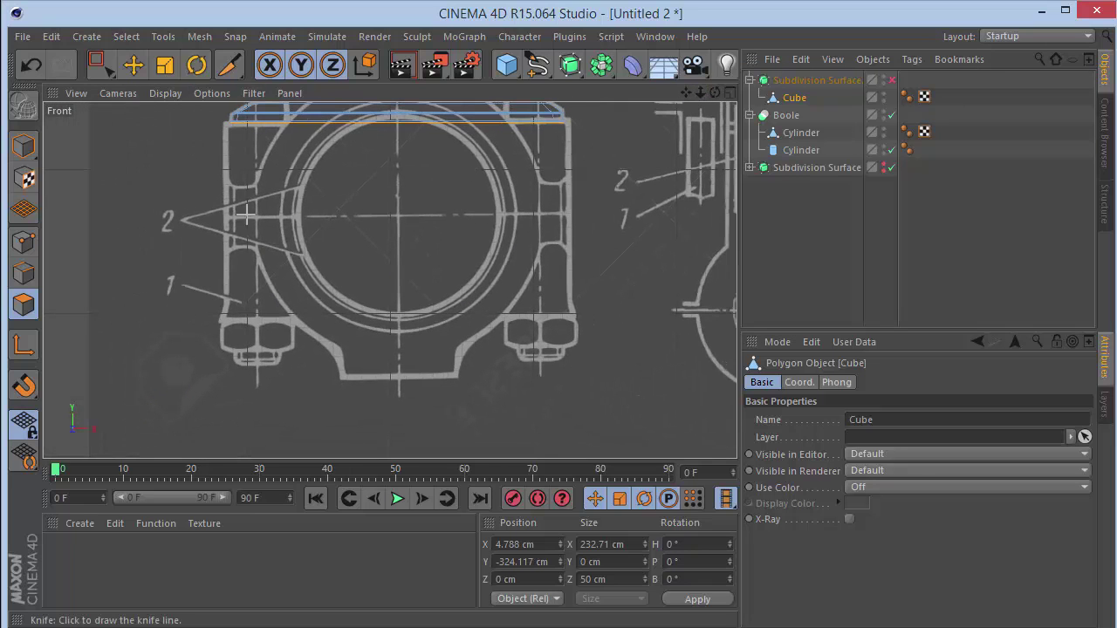
pyautogui.press('d')
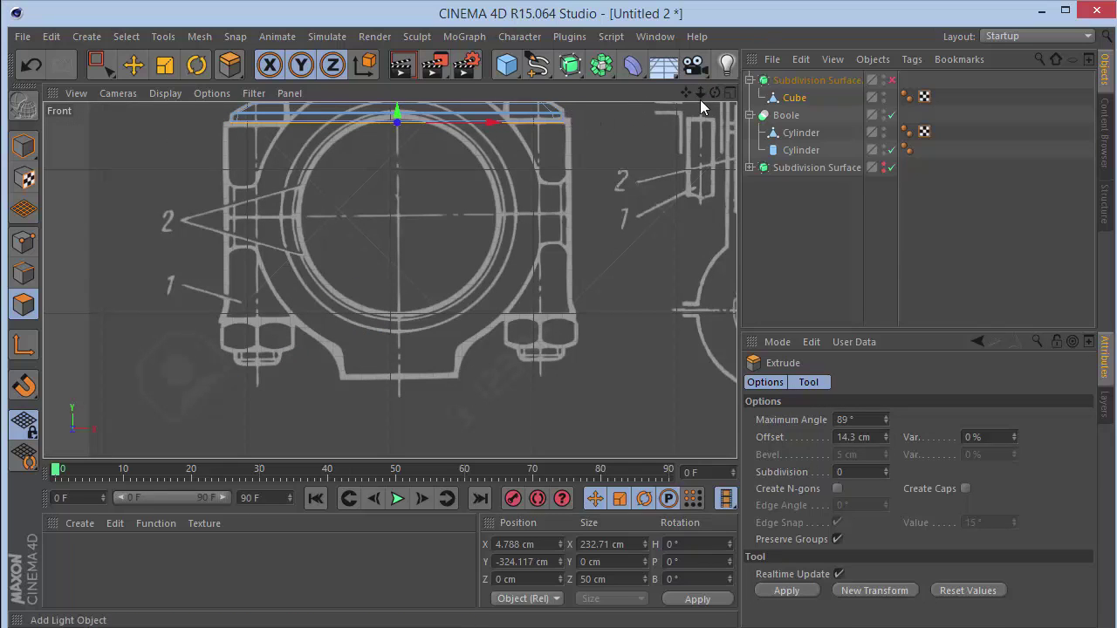
pyautogui.moveTo(686, 92)
pyautogui.mouseDown()
pyautogui.moveTo(699, 146)
pyautogui.moveTo(696, 128)
pyautogui.mouseUp()
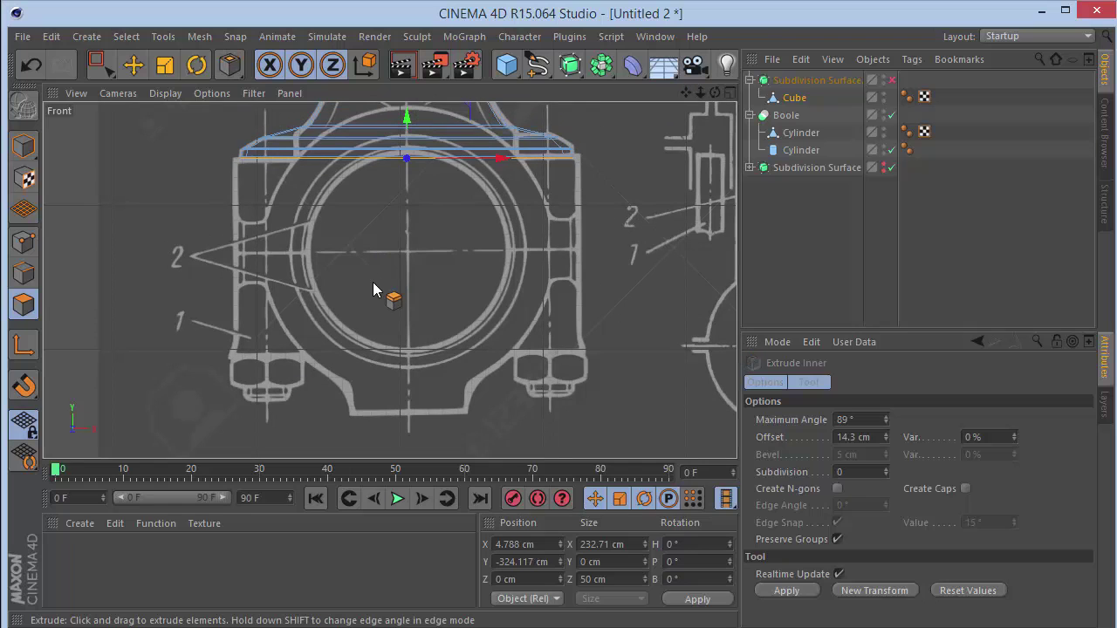
pyautogui.press('i')
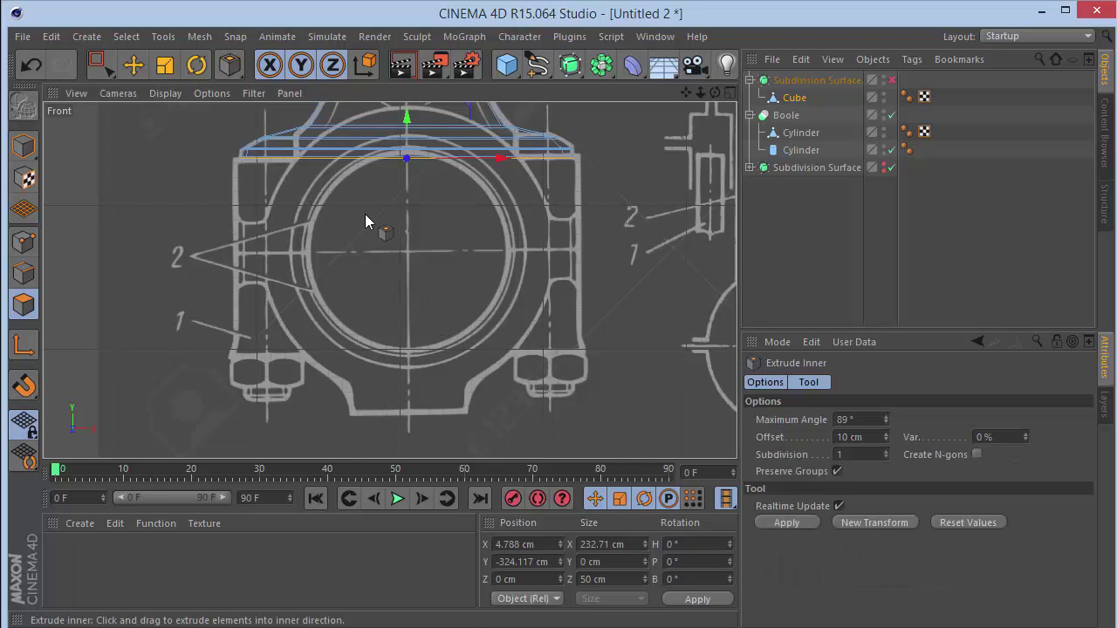
pyautogui.scroll(5, 365, 214)
pyautogui.moveTo(688, 97); pyautogui.dragTo(389, 279)
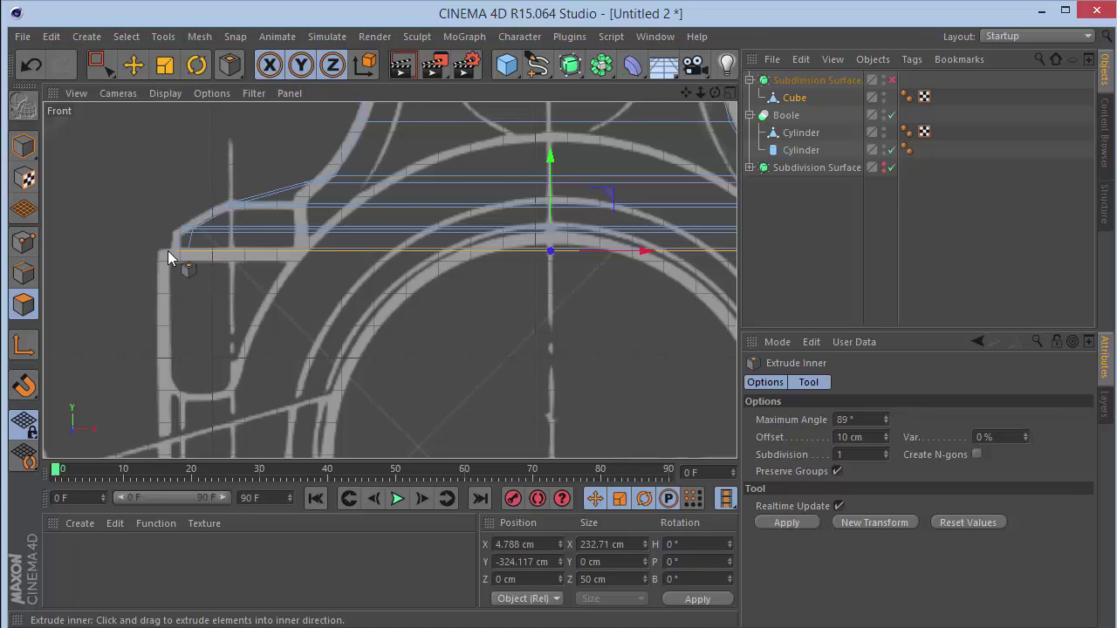
pyautogui.moveTo(196, 324); pyautogui.dragTo(194, 325)
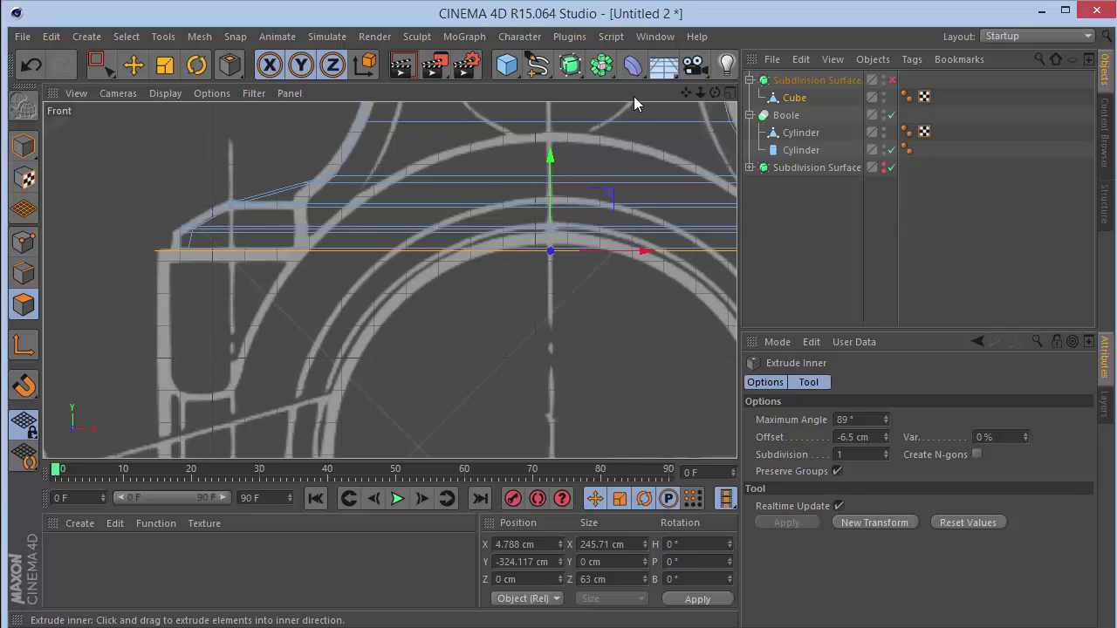
# Extrude the widened underside 63.5 cm down to the horizontal centre line of the blueprint's bearing circle.
pyautogui.press('d')
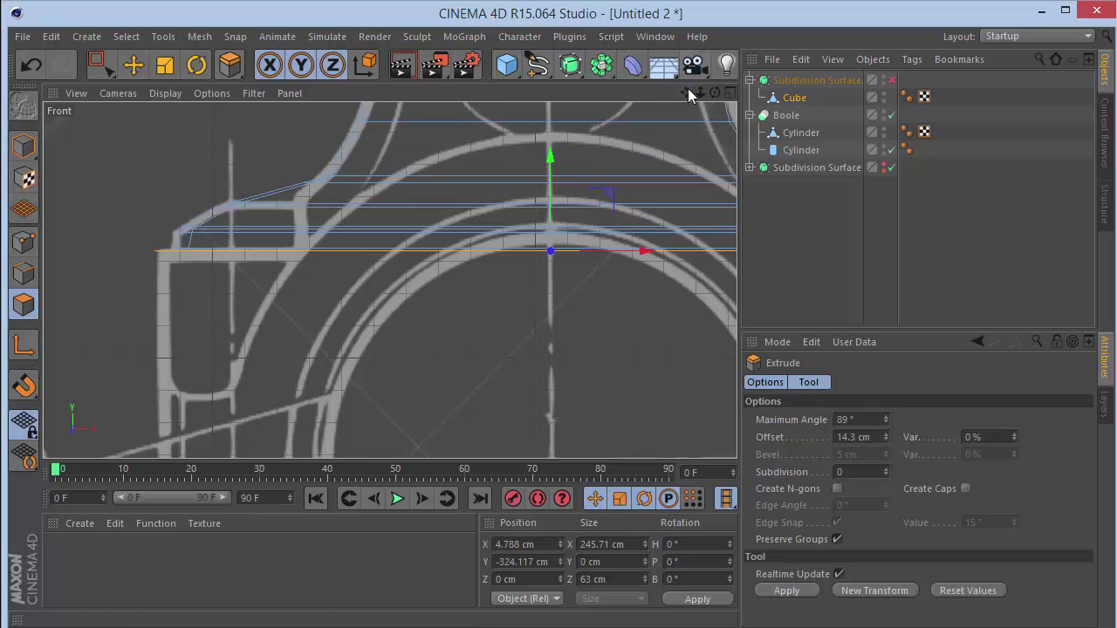
pyautogui.moveTo(686, 92)
pyautogui.mouseDown()
pyautogui.moveTo(611, 9)
pyautogui.moveTo(597, 200)
pyautogui.mouseUp()
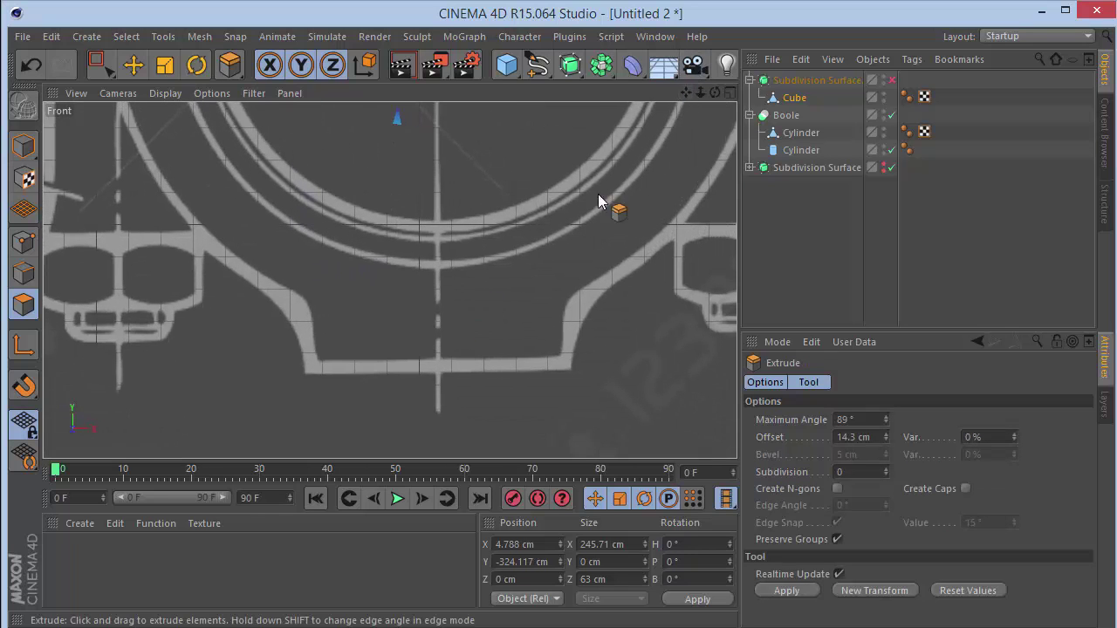
pyautogui.moveTo(700, 93); pyautogui.dragTo(677, 215)
pyautogui.moveTo(602, 185); pyautogui.dragTo(660, 185)
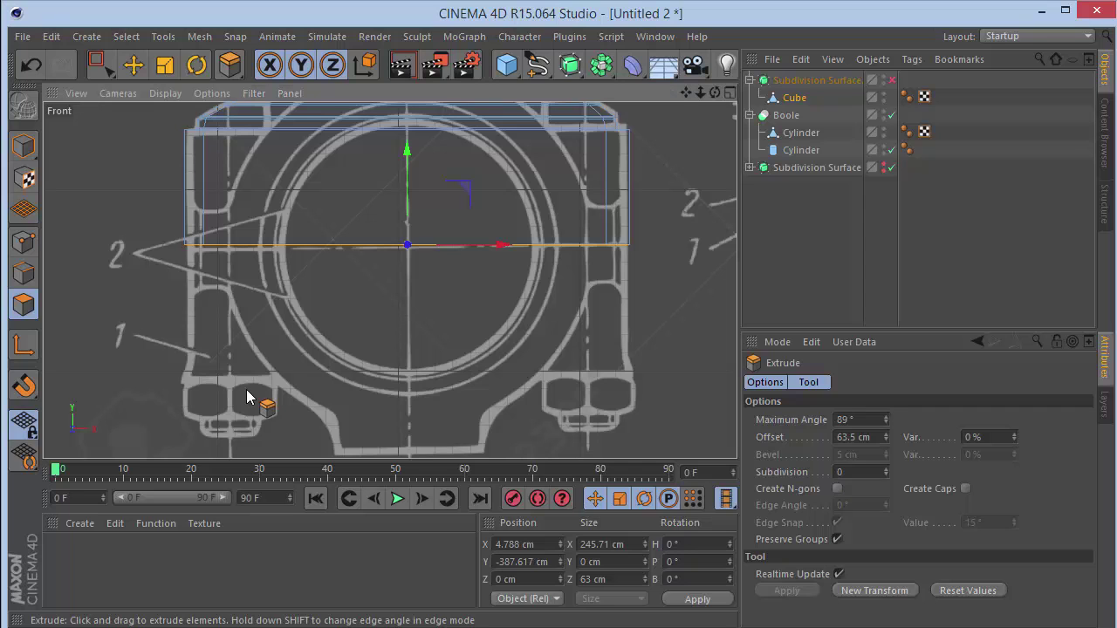
# Extrude the underside about 73.5 cm further towards the blueprint's bolt heads, then raise it to about Y -452.9 cm.
pyautogui.moveTo(247, 410); pyautogui.dragTo(258, 410)
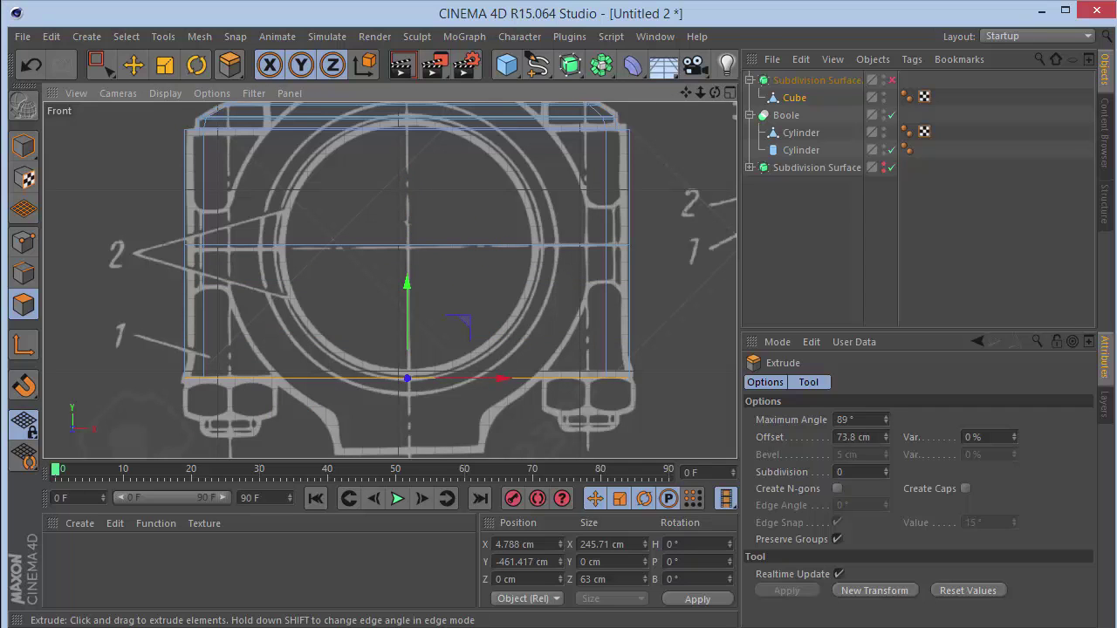
pyautogui.scroll(3, 351, 340)
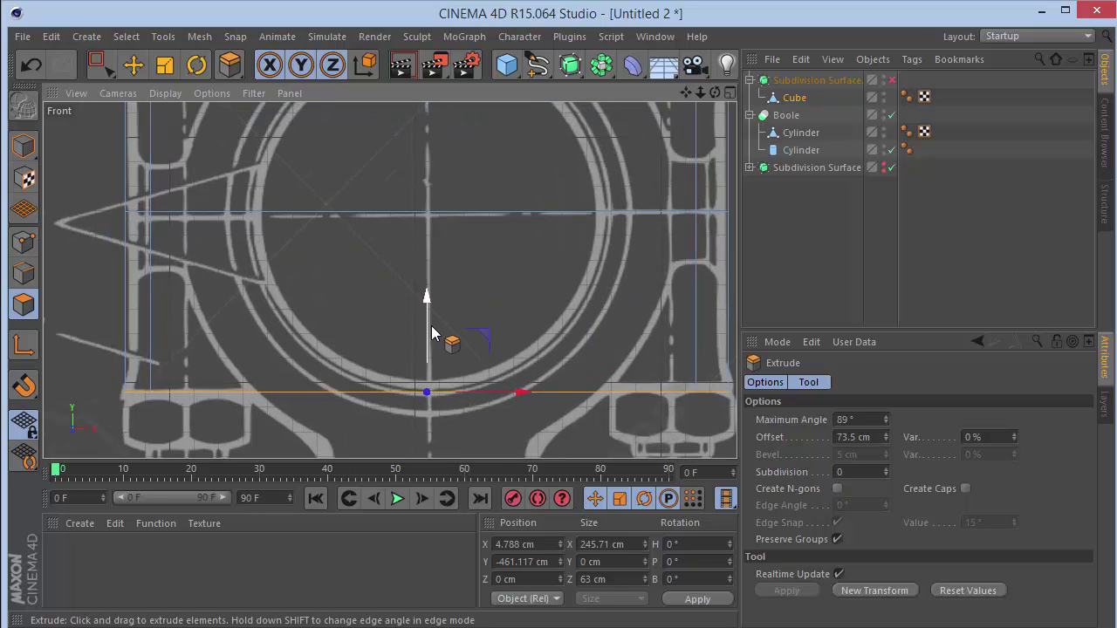
pyautogui.moveTo(425, 328); pyautogui.dragTo(421, 308)
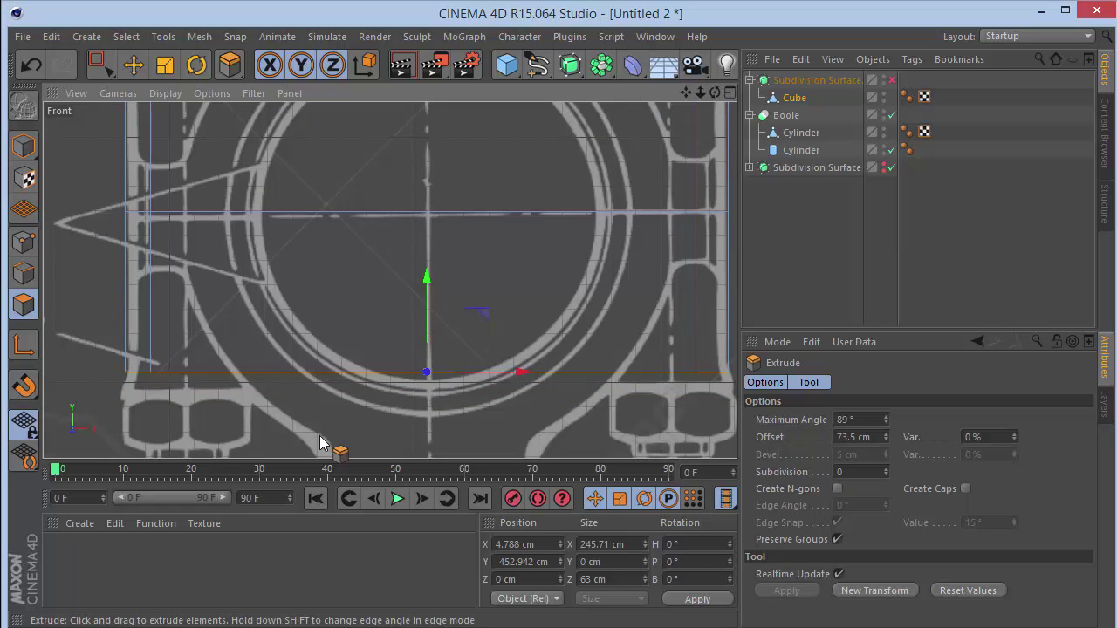
# Extrude the underside down to about Y -461.8 cm and scale it outward to about 254.6 by 65.3 cm.
pyautogui.moveTo(319, 436)
pyautogui.mouseDown()
pyautogui.moveTo(366, 437)
pyautogui.moveTo(320, 435)
pyautogui.mouseUp()
pyautogui.press('t')
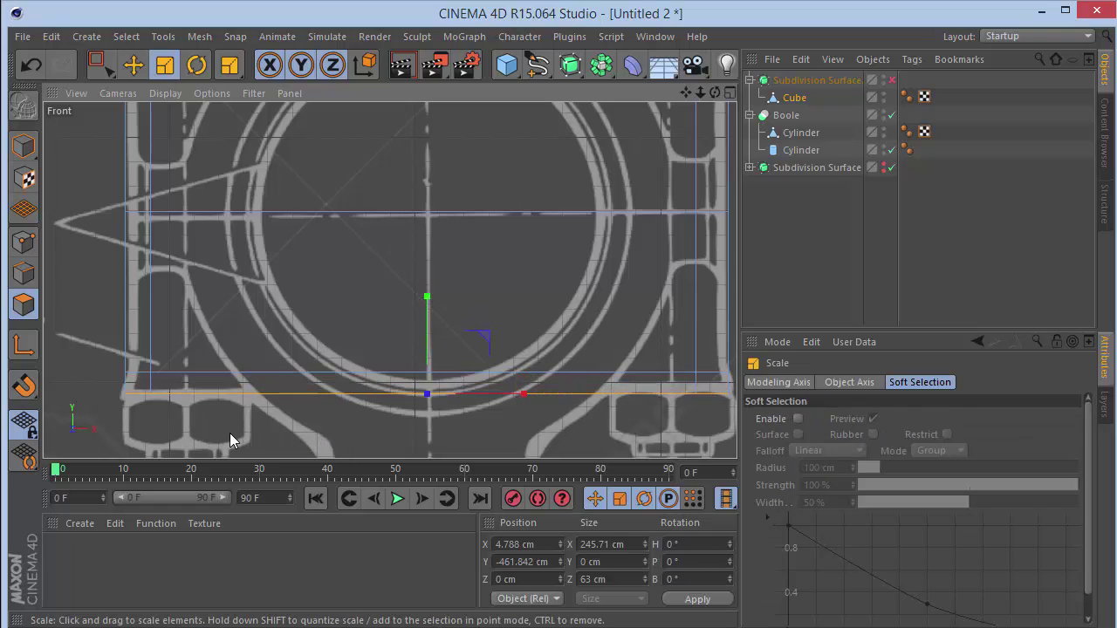
pyautogui.moveTo(233, 433); pyautogui.dragTo(261, 433)
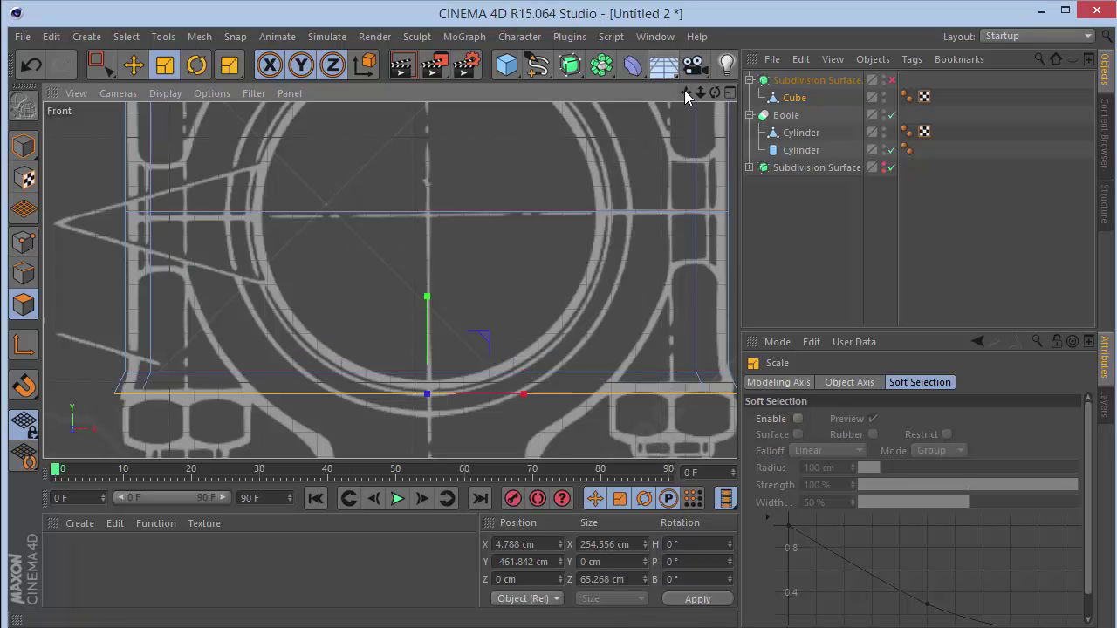
# Turn on the Subdivision Surface, deselect everything and inspect the smoothed rod and big-end block in perspective.
pyautogui.moveTo(684, 90); pyautogui.dragTo(389, 280)
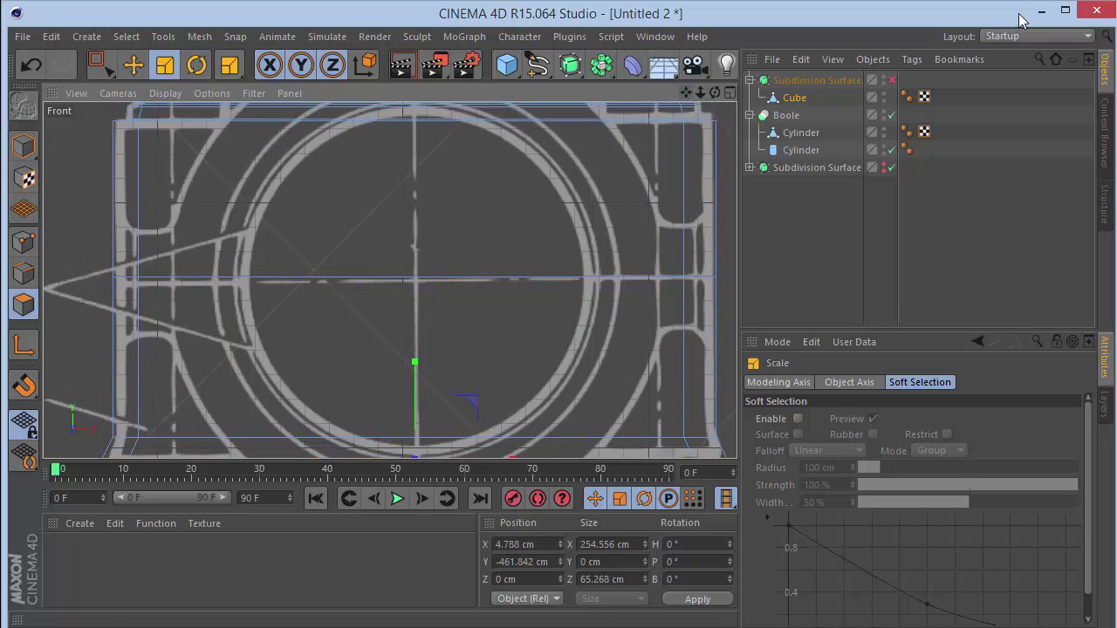
pyautogui.click(891, 79)
pyautogui.click(873, 218)
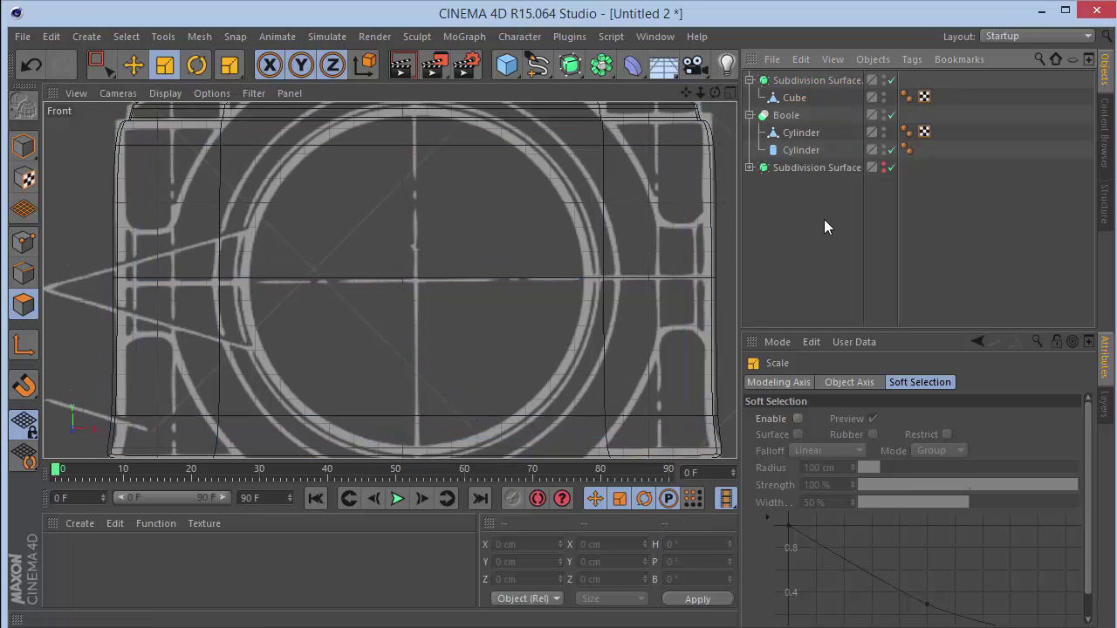
pyautogui.press('F1')
pyautogui.moveTo(699, 92); pyautogui.dragTo(389, 280)
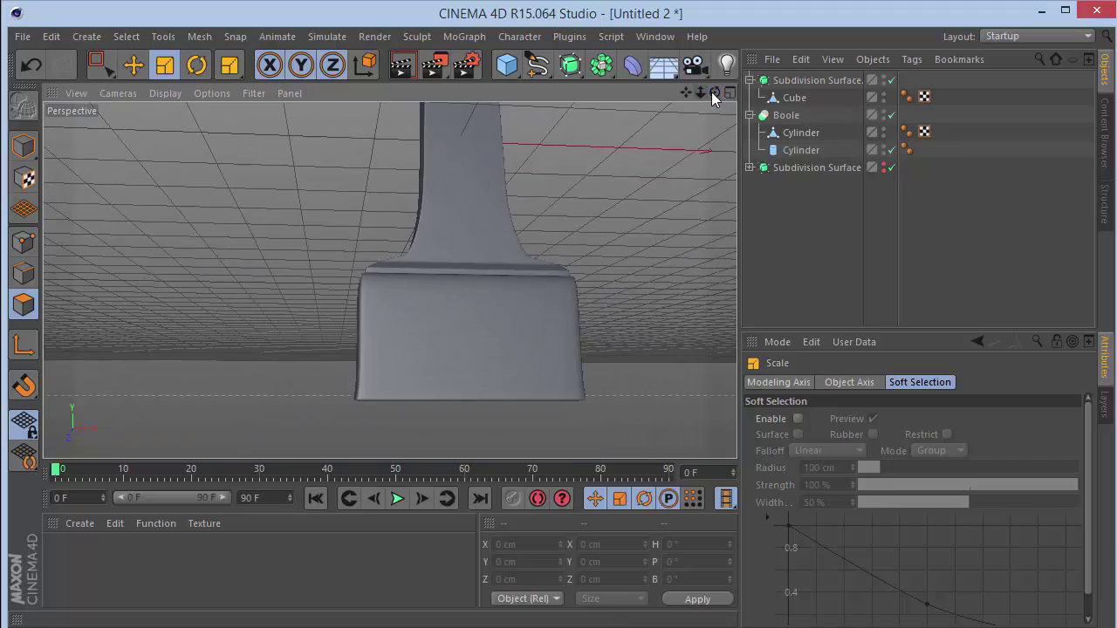
pyautogui.moveTo(713, 95); pyautogui.dragTo(691, 90)
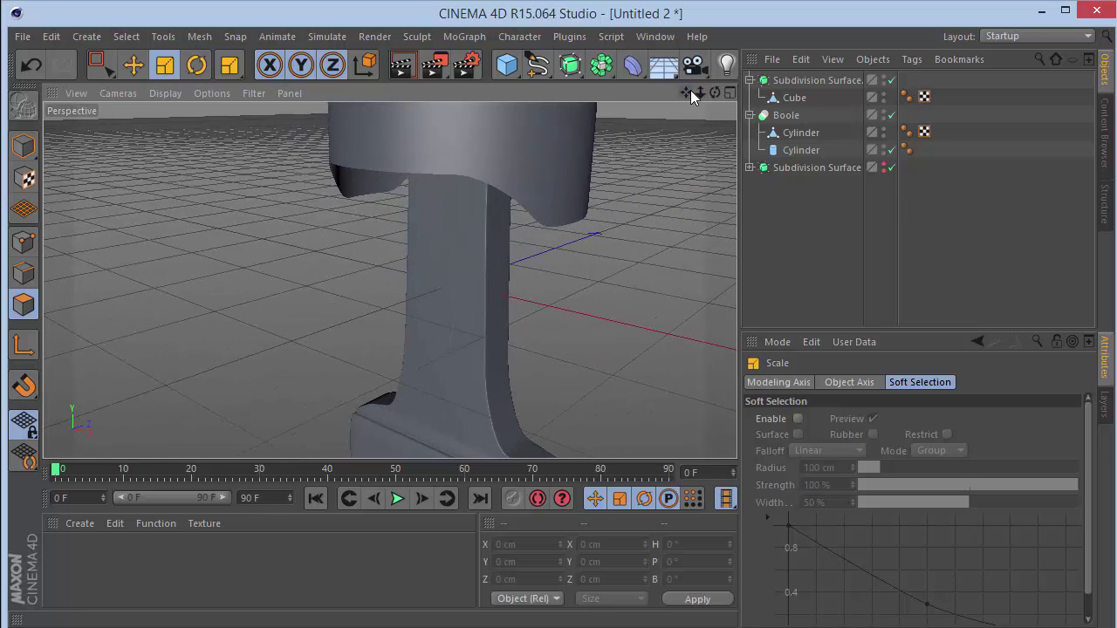
# Return to the front view, select the Cube and turn off its Subdivision Surface to edit the shaft.
pyautogui.press('F4')
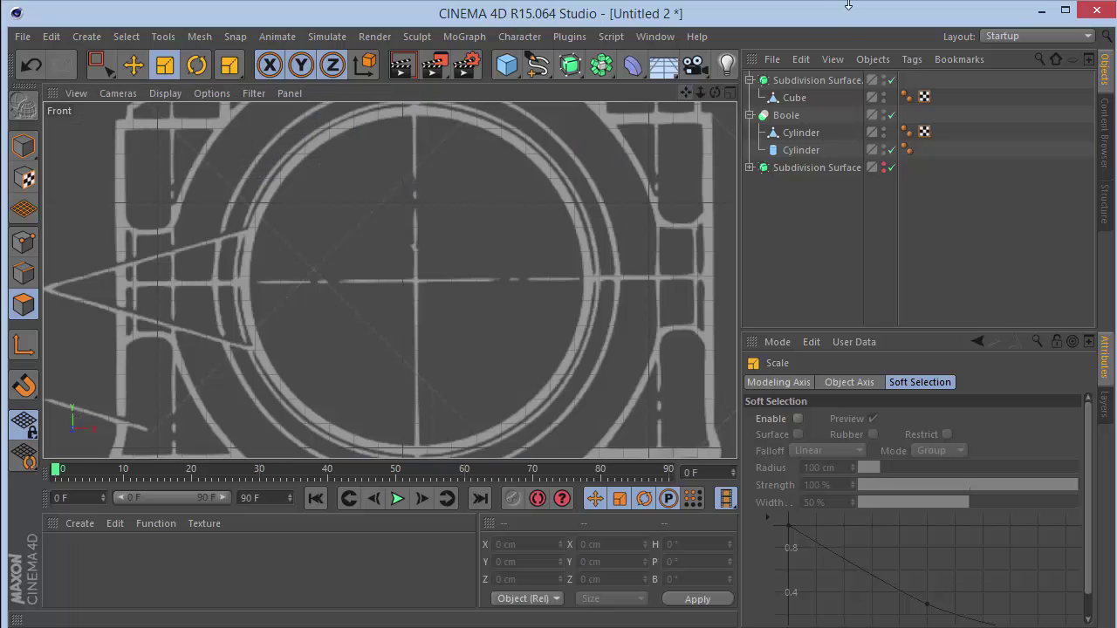
pyautogui.moveTo(700, 93)
pyautogui.mouseDown()
pyautogui.moveTo(389, 280)
pyautogui.moveTo(698, 96)
pyautogui.moveTo(389, 280)
pyautogui.moveTo(688, 102)
pyautogui.mouseUp()
pyautogui.click(792, 98)
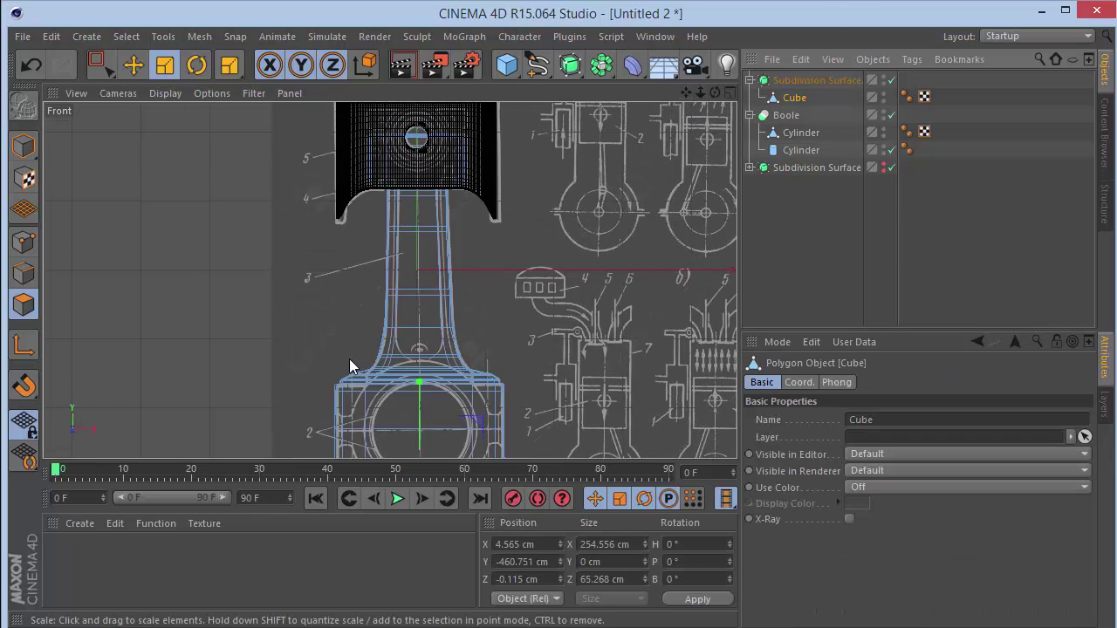
pyautogui.scroll(3, 349, 359)
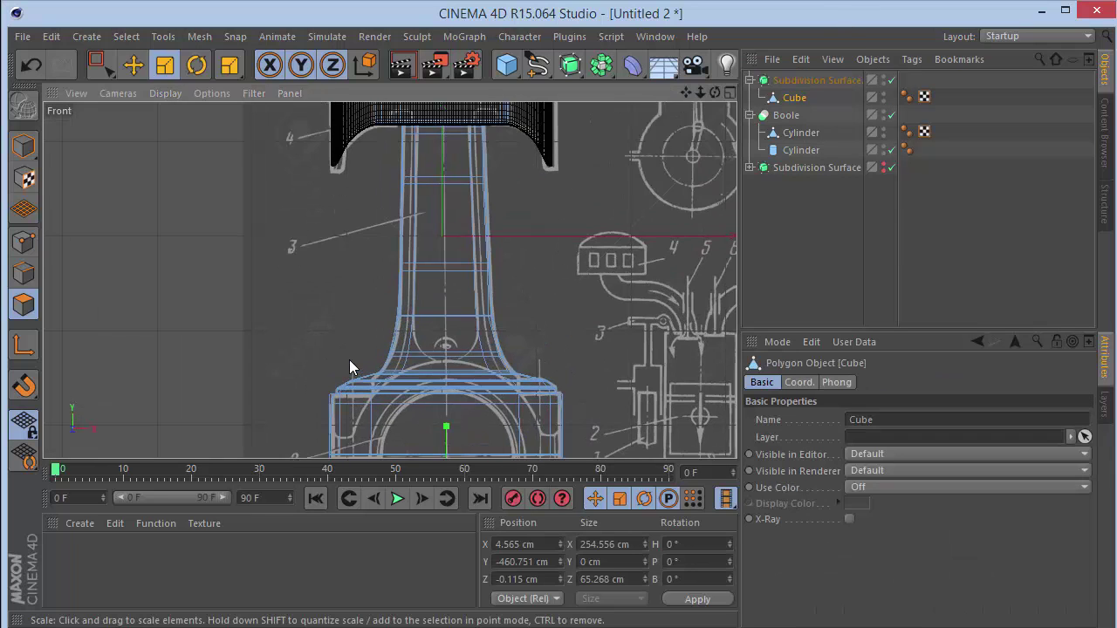
pyautogui.click(891, 81)
pyautogui.scroll(2, 520, 385)
pyautogui.scroll(3, 520, 385)
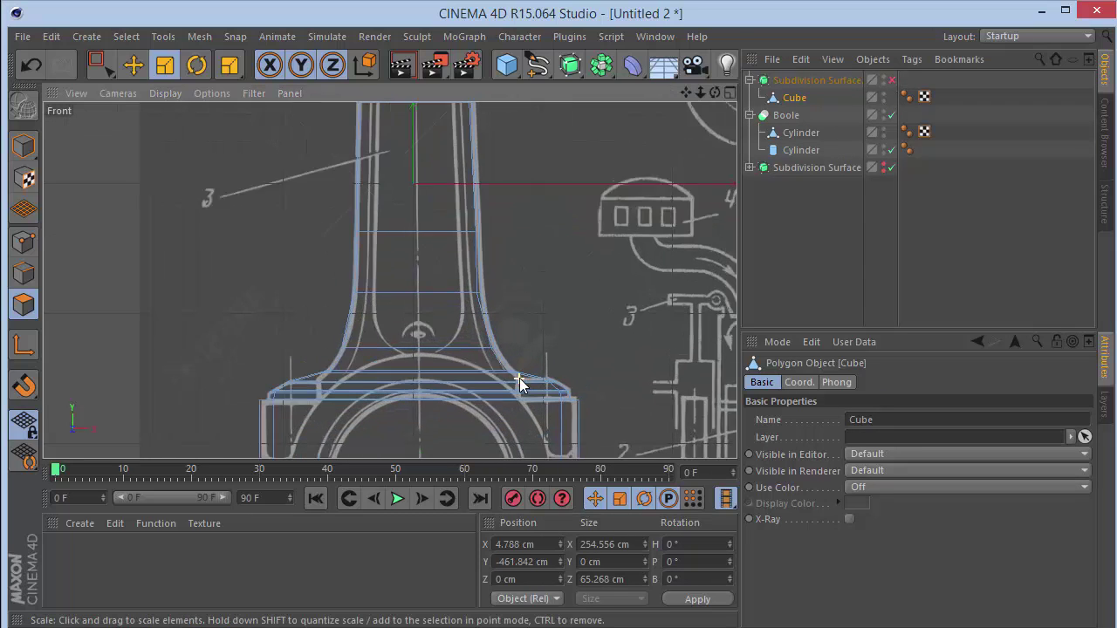
# Using Live Selection with Only Select Visible Elements off, select the shaft's front and back polygons from above the foot to the piston.
pyautogui.click(430, 359)
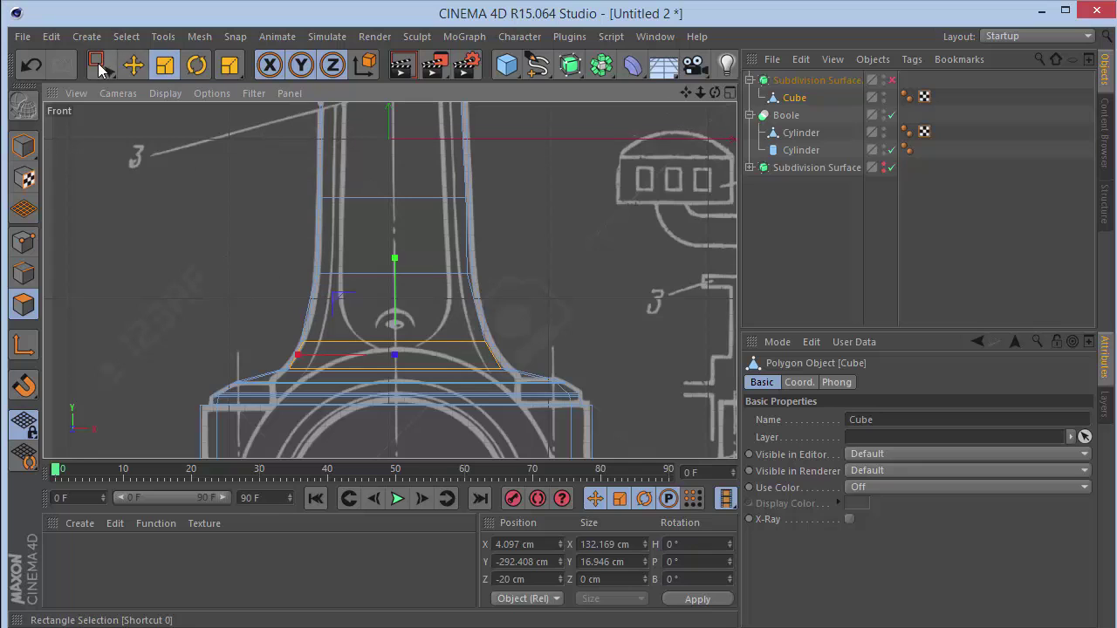
pyautogui.moveTo(99, 64); pyautogui.dragTo(168, 96)
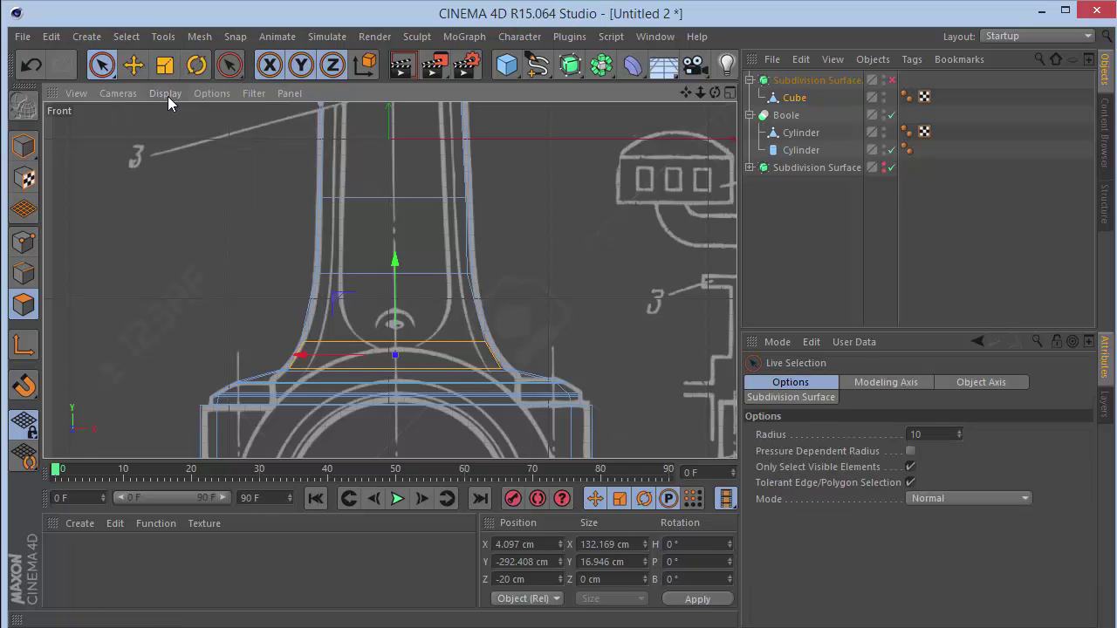
pyautogui.click(910, 467)
pyautogui.click(451, 352)
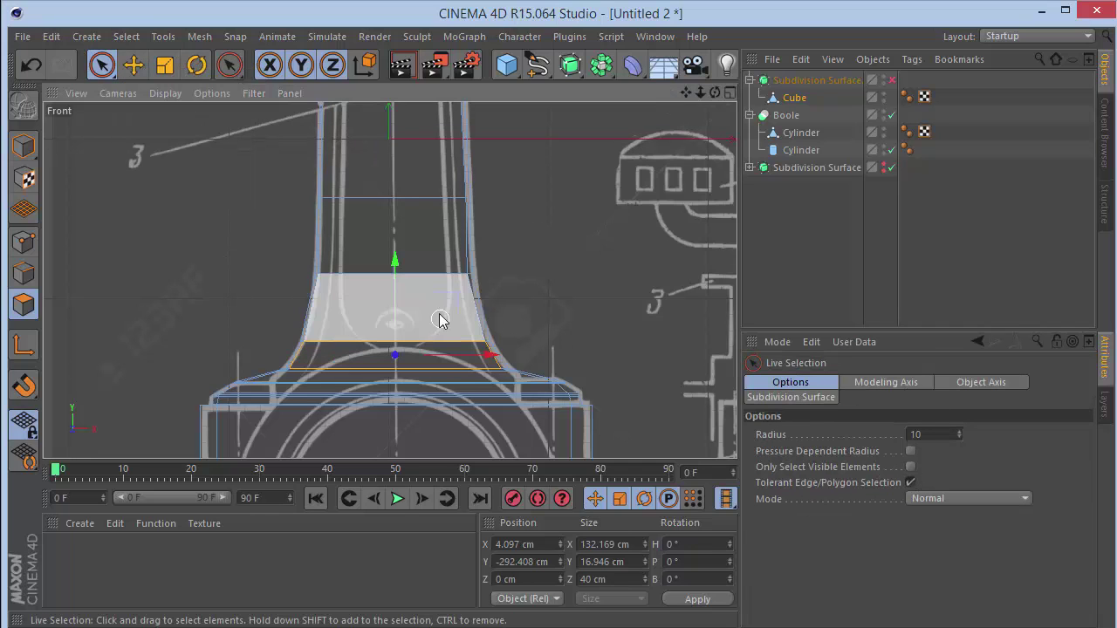
pyautogui.keyDown('shift'); pyautogui.click(439, 313); pyautogui.keyUp('shift')
pyautogui.keyDown('shift'); pyautogui.click(426, 246); pyautogui.keyUp('shift')
pyautogui.keyDown('shift'); pyautogui.click(416, 173); pyautogui.keyUp('shift')
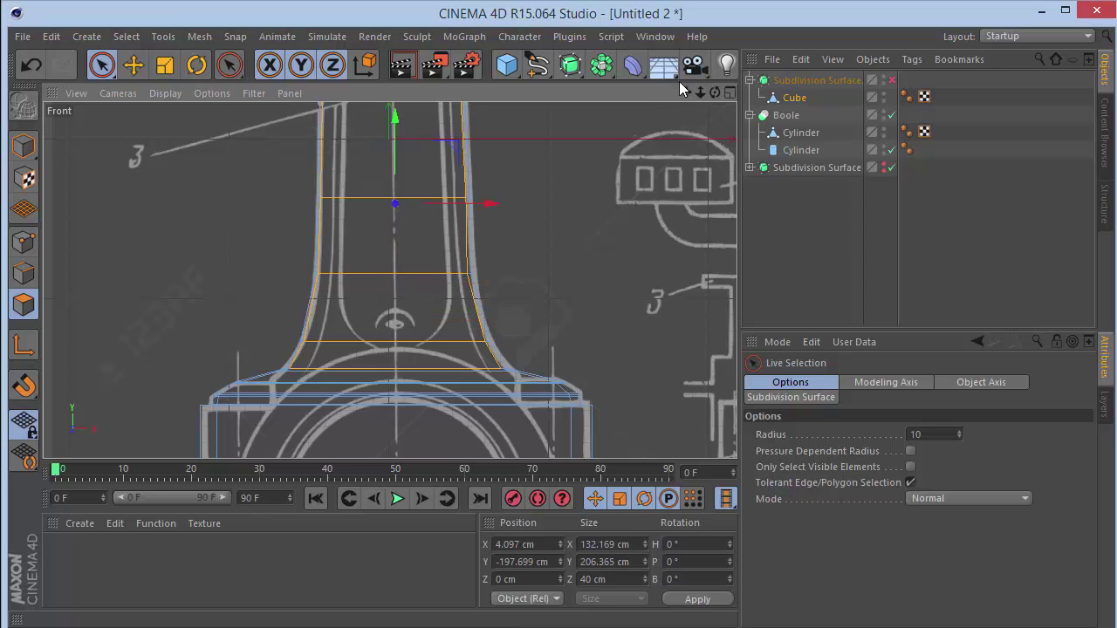
pyautogui.moveTo(685, 92); pyautogui.dragTo(721, 374)
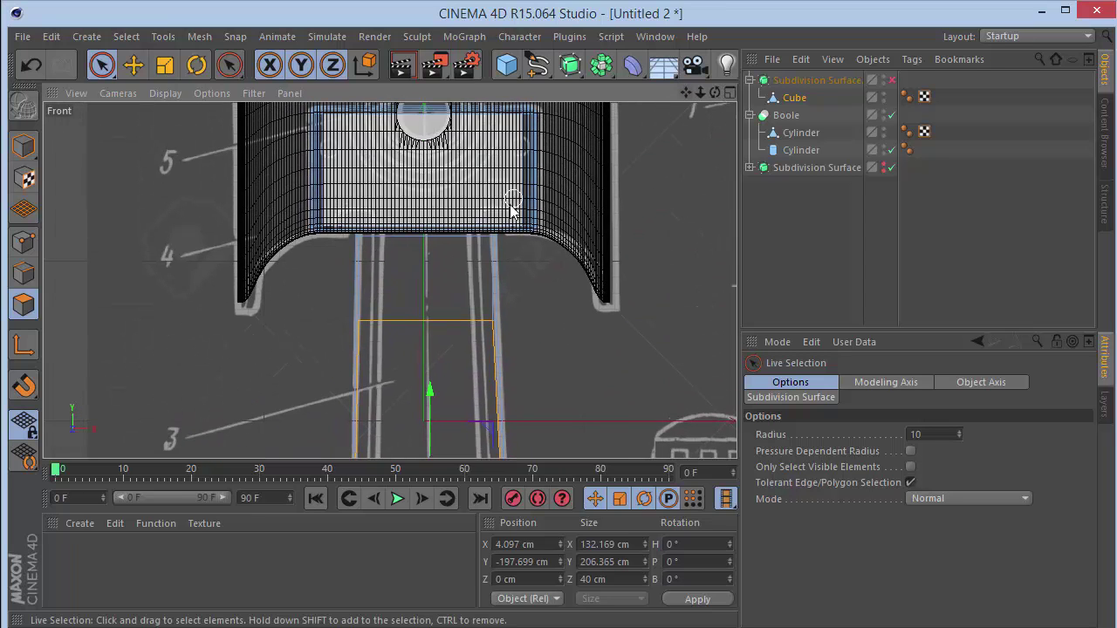
pyautogui.keyDown('shift'); pyautogui.click(458, 284); pyautogui.keyUp('shift')
# Inner-extrude the selected shaft polygons with an offset of 15 cm.
pyautogui.moveTo(685, 92); pyautogui.dragTo(676, 0)
pyautogui.press('i')
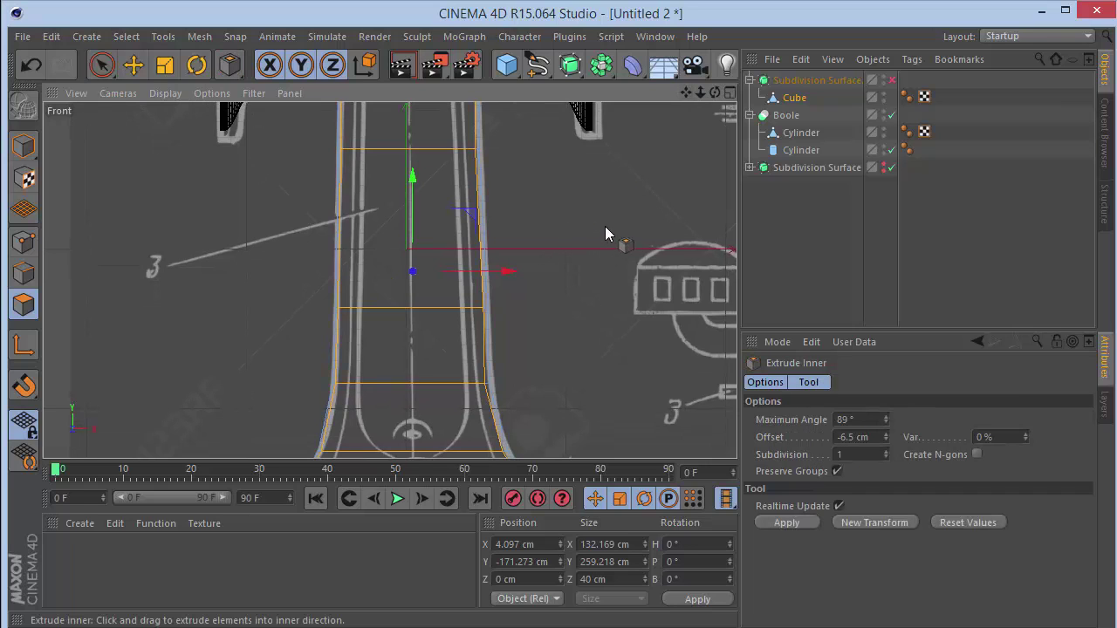
pyautogui.moveTo(621, 224); pyautogui.dragTo(681, 226)
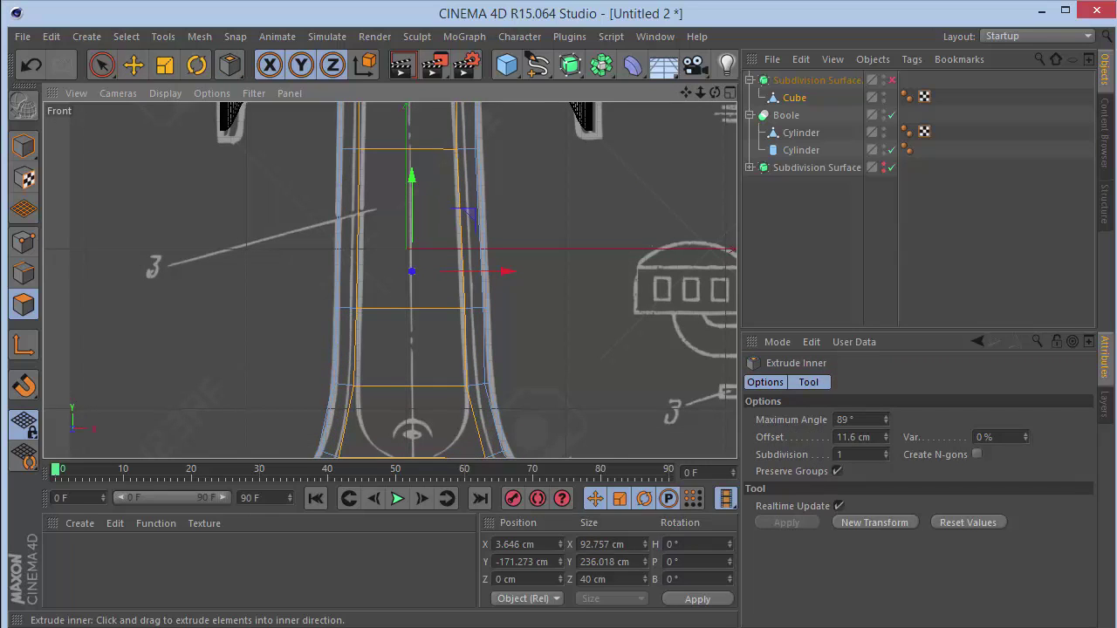
pyautogui.click(877, 437)
pyautogui.write('15')
pyautogui.press('Return')
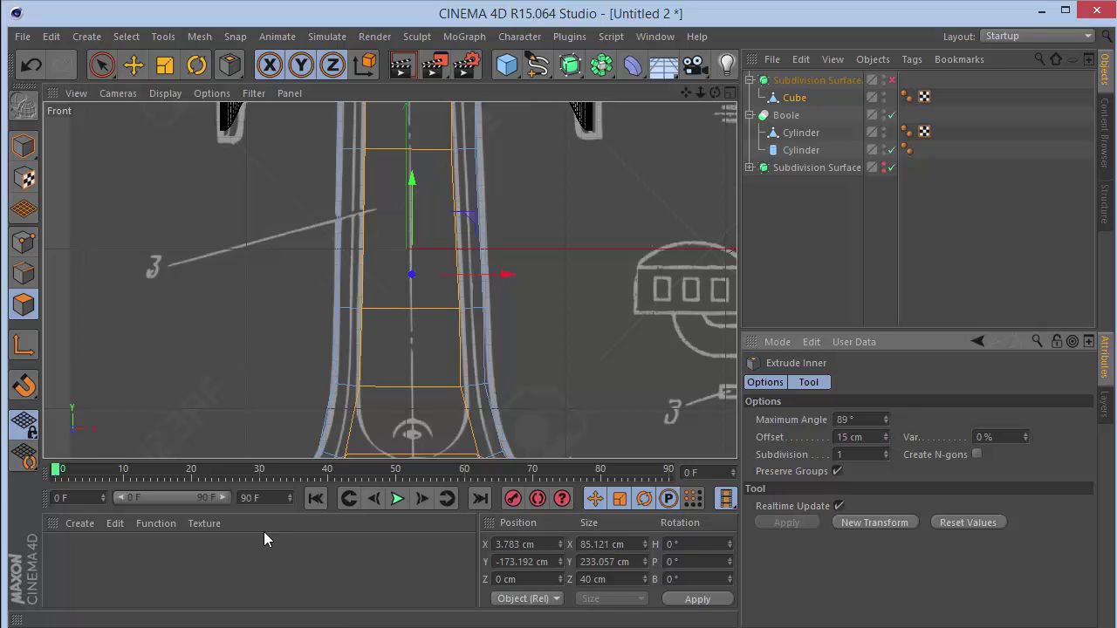
# Rectangle-select the top points of the shaft's inset polygons and raise them to the piston's lower edge, at about Y -41.5 cm.
pyautogui.moveTo(685, 93); pyautogui.dragTo(697, 252)
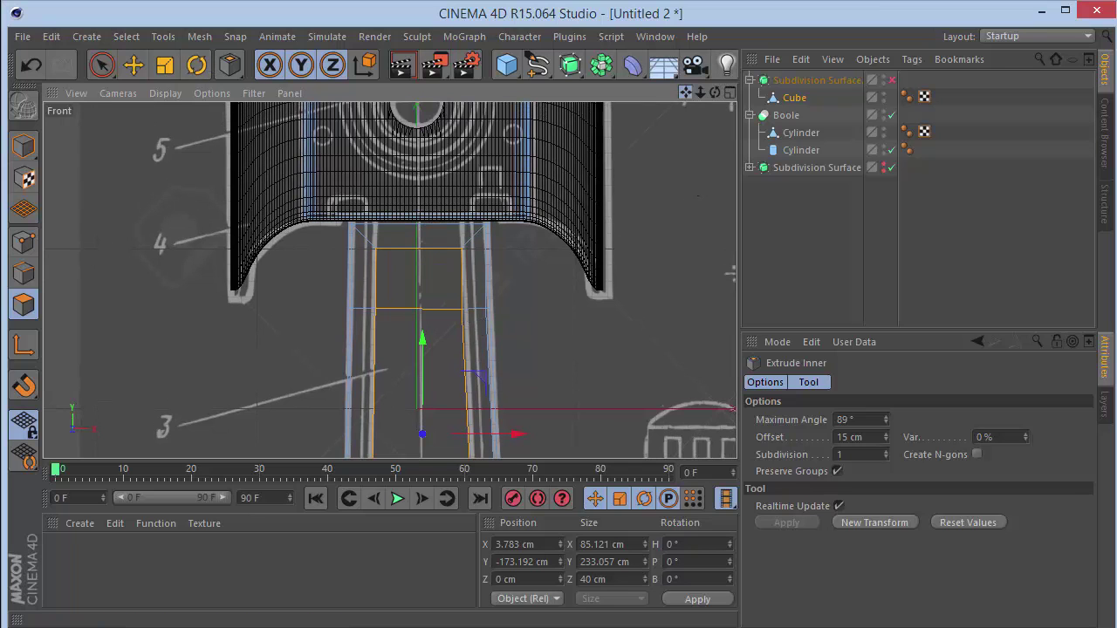
pyautogui.moveTo(686, 92); pyautogui.dragTo(719, 312)
pyautogui.scroll(2, 490, 274)
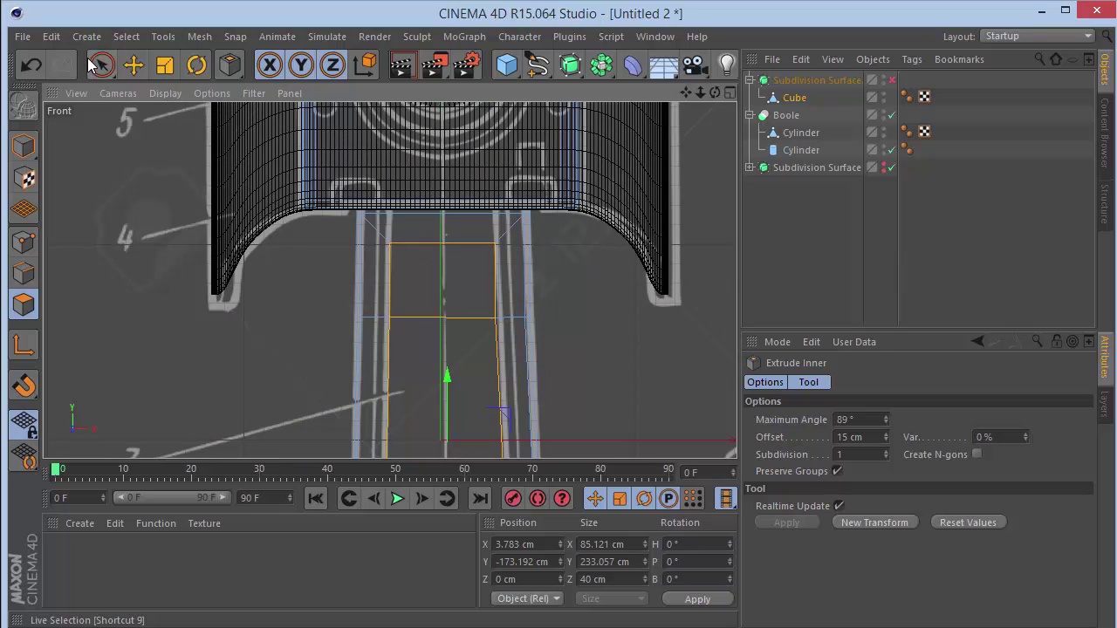
pyautogui.moveTo(95, 65); pyautogui.dragTo(188, 118)
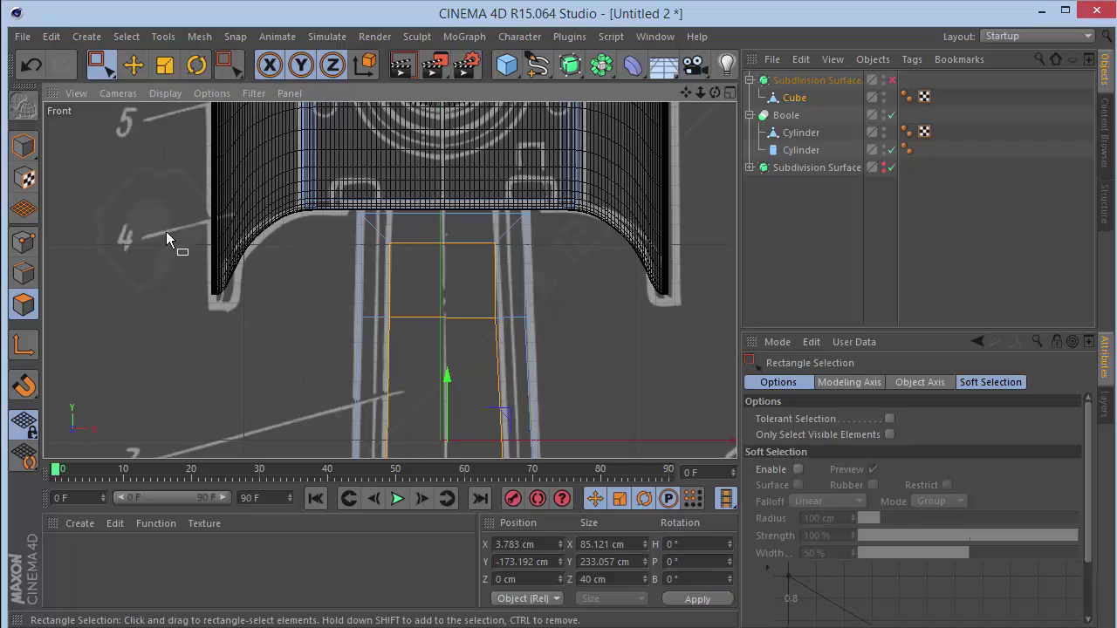
pyautogui.click(23, 242)
pyautogui.moveTo(377, 246); pyautogui.dragTo(378, 245)
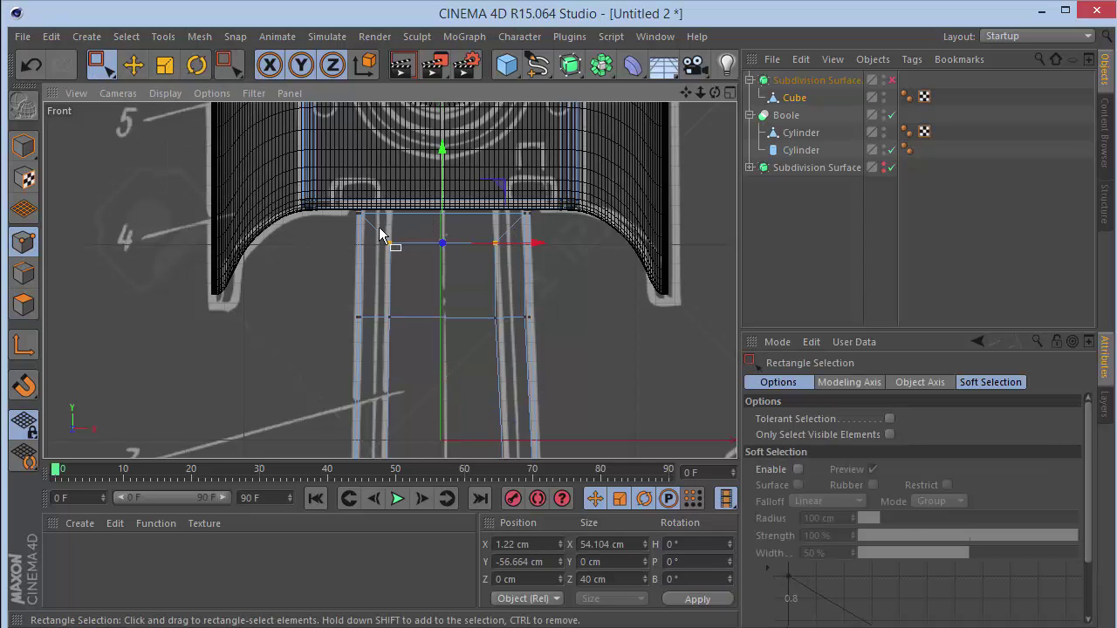
pyautogui.moveTo(440, 220); pyautogui.dragTo(433, 174)
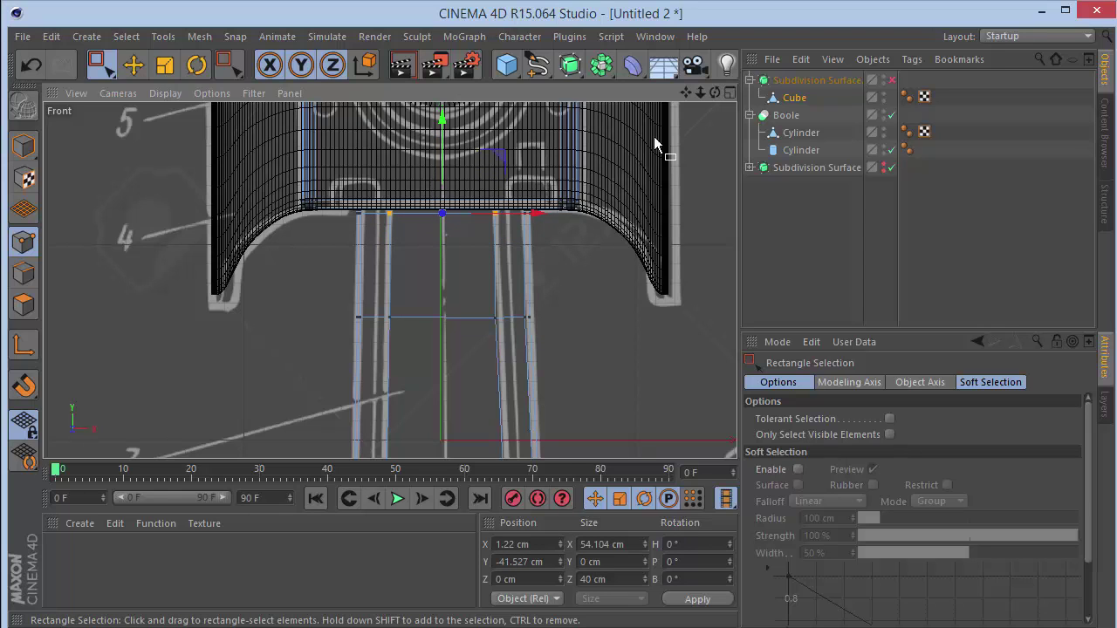
# Shift the inset's side points row by row down the shaft onto the blueprint's inner lines.
pyautogui.moveTo(516, 340); pyautogui.dragTo(558, 317)
pyautogui.moveTo(687, 93); pyautogui.dragTo(698, 0)
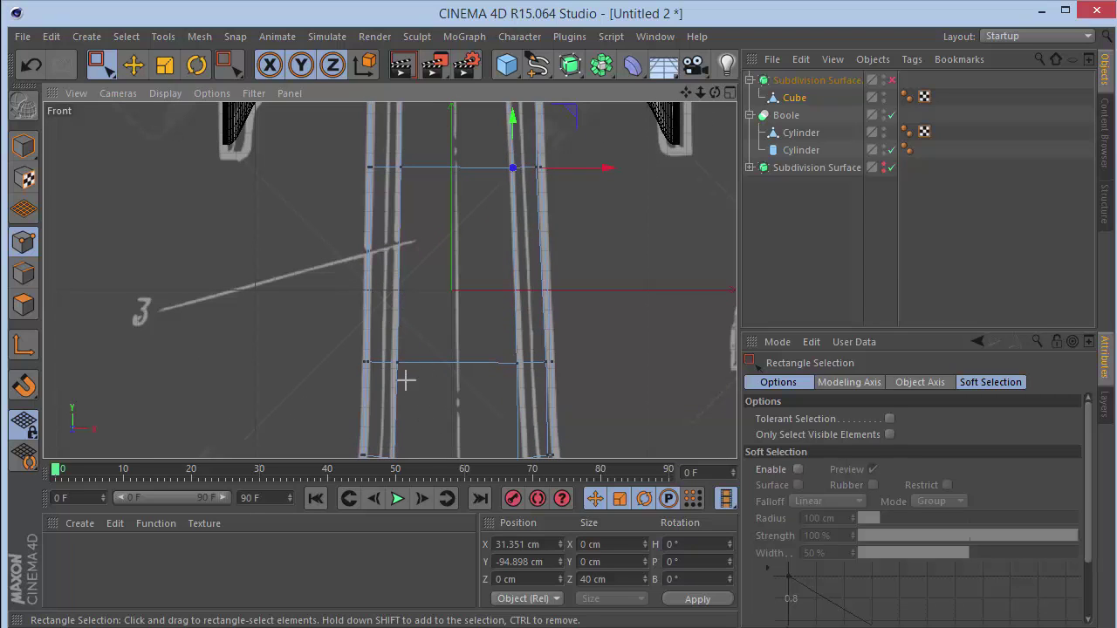
pyautogui.moveTo(405, 379); pyautogui.dragTo(385, 345)
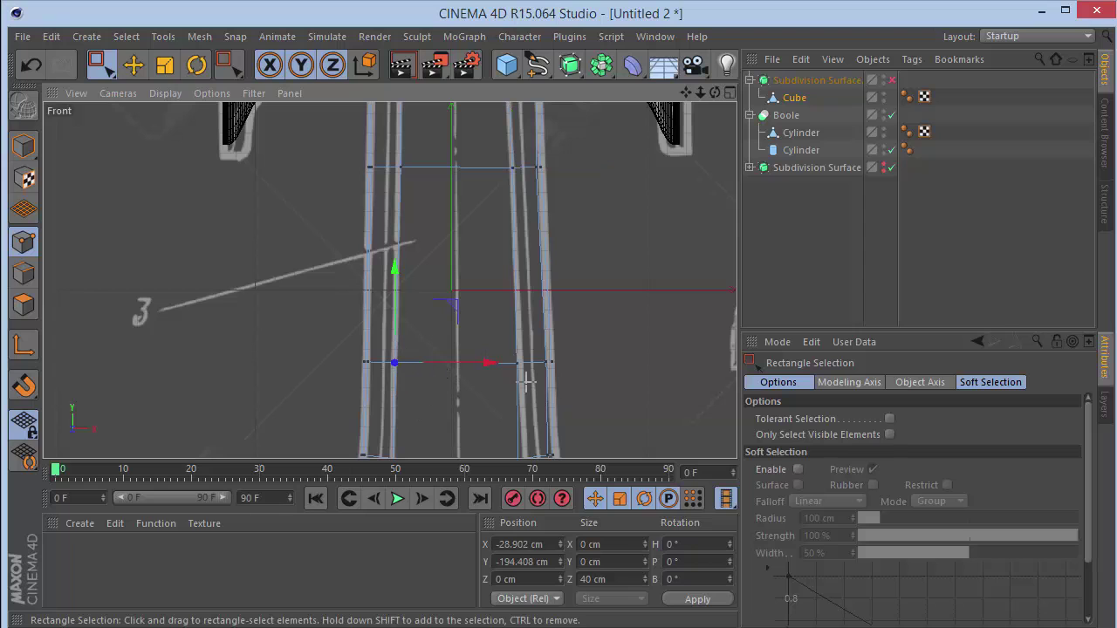
pyautogui.moveTo(527, 382); pyautogui.dragTo(502, 352)
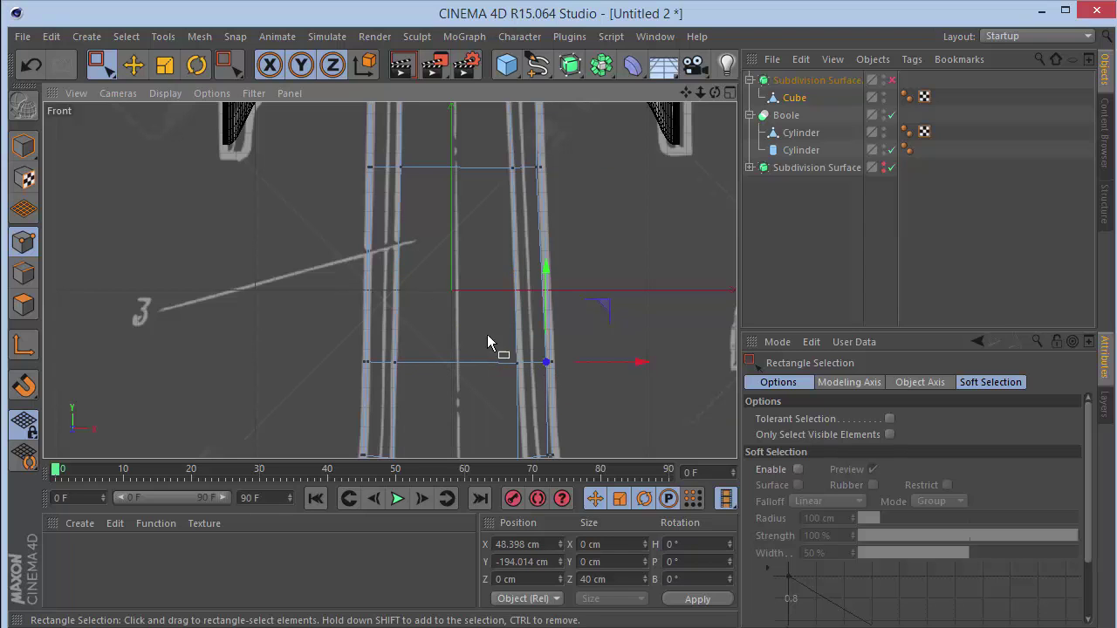
pyautogui.moveTo(598, 364)
pyautogui.mouseDown()
pyautogui.moveTo(576, 364)
pyautogui.moveTo(599, 364)
pyautogui.mouseUp()
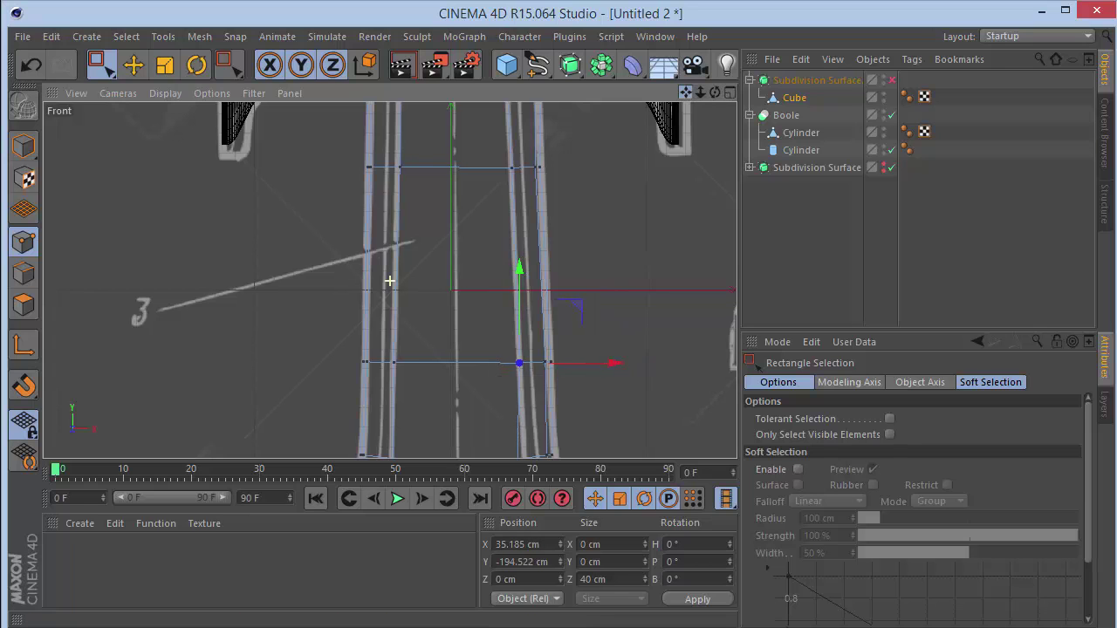
pyautogui.keyDown('alt'); pyautogui.moveTo(390, 281); pyautogui.dragTo(388, 100, button='middle'); pyautogui.keyUp('alt')
pyautogui.moveTo(490, 266); pyautogui.dragTo(576, 280)
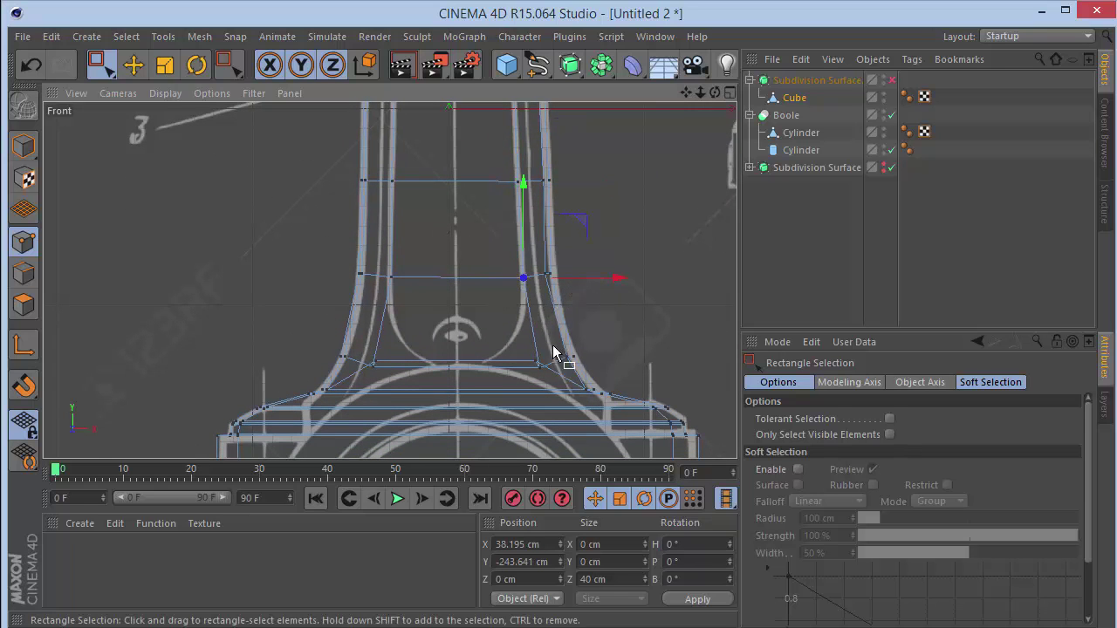
# Move the inset's bottom corner points onto the blueprint's rounded curve, at about X 31.7, Y -276.3 cm and X -24.6, Y -275.7 cm.
pyautogui.scroll(5, 499, 375)
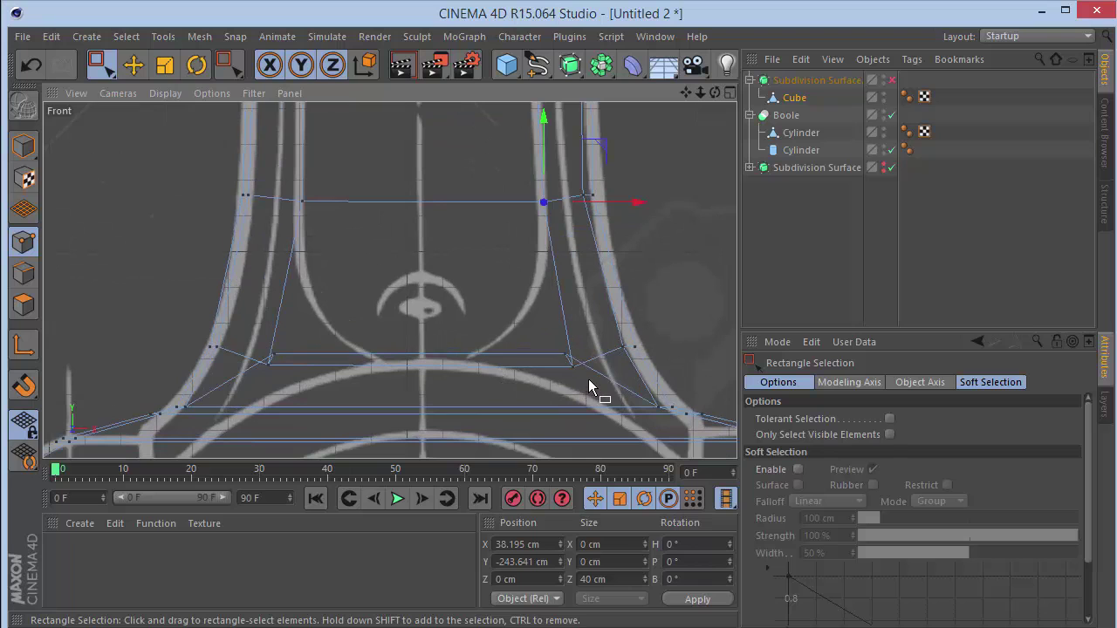
pyautogui.click(569, 359)
pyautogui.moveTo(625, 325); pyautogui.dragTo(581, 269)
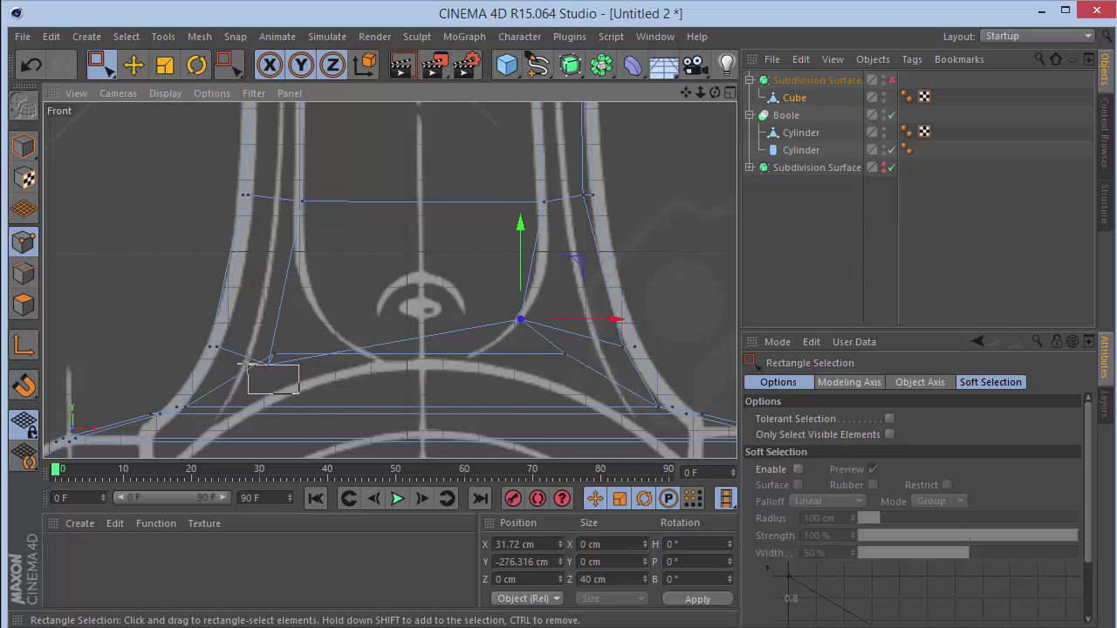
pyautogui.moveTo(246, 363); pyautogui.dragTo(254, 358)
pyautogui.click(354, 255)
pyautogui.moveTo(324, 307); pyautogui.dragTo(319, 264)
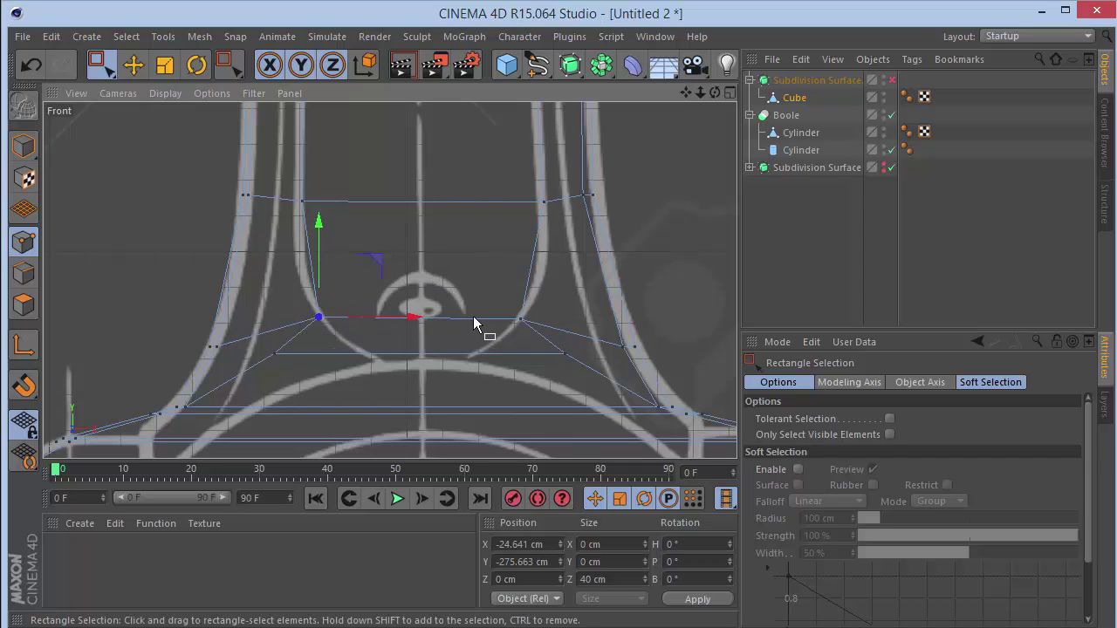
# Try to add a point midway along the inset's bottom edge with Create Point and lower it onto the blueprint's curve.
pyautogui.rightClick(441, 260)
pyautogui.click(492, 227)
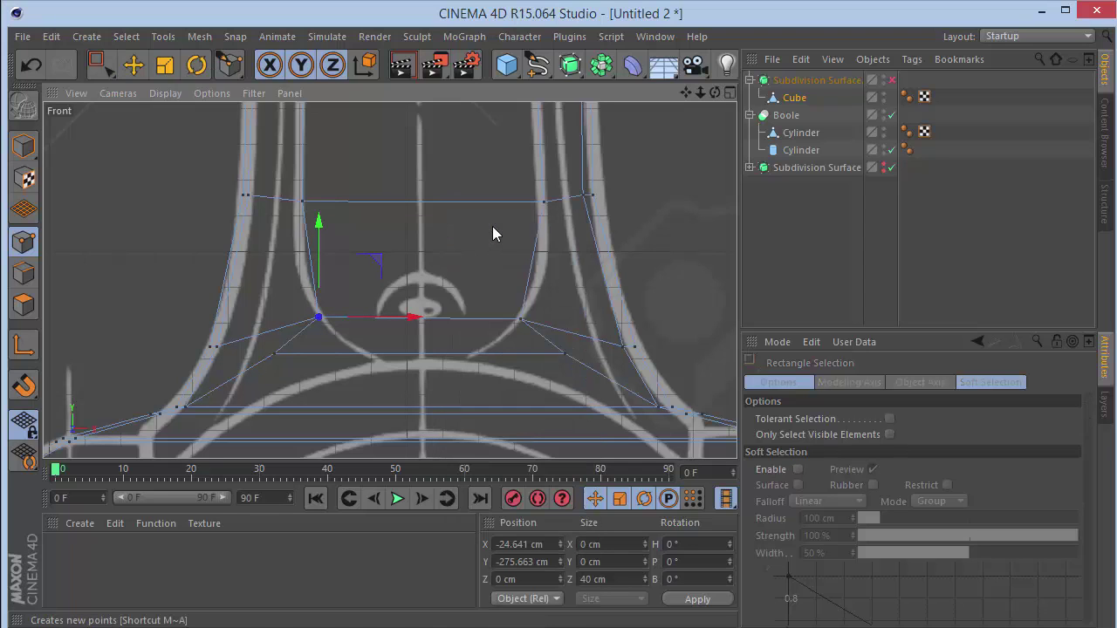
pyautogui.click(420, 317)
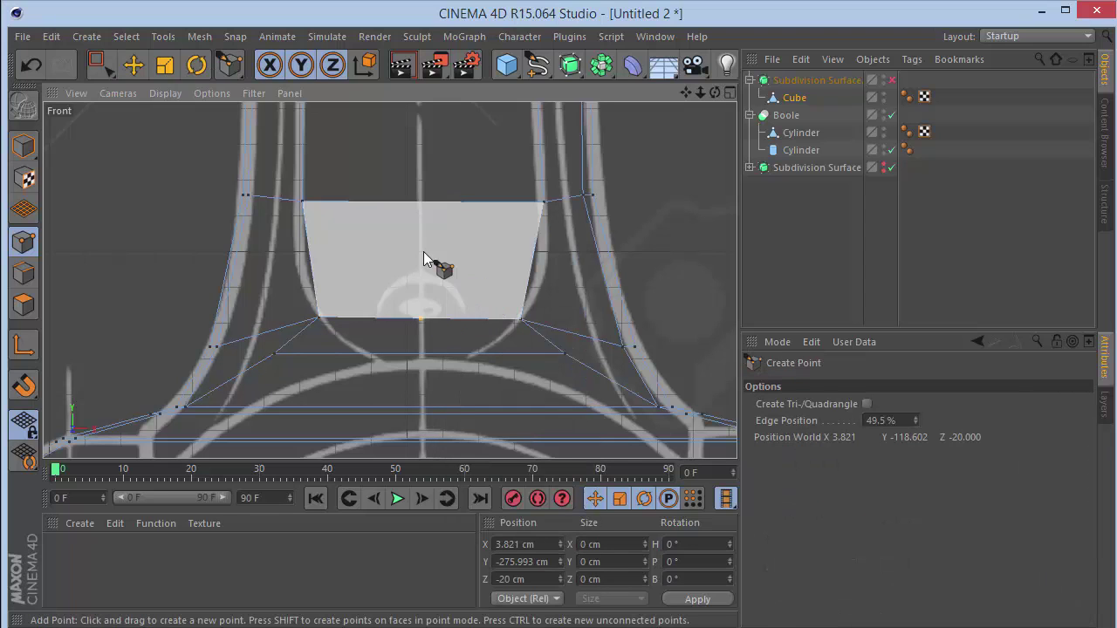
pyautogui.moveTo(101, 64); pyautogui.dragTo(155, 96)
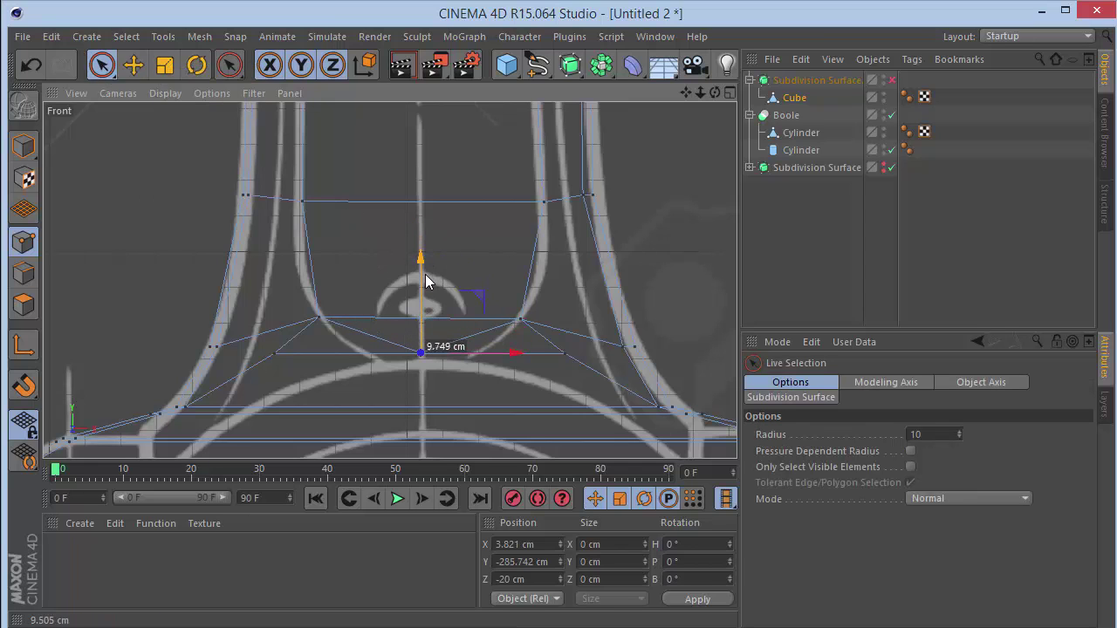
pyautogui.moveTo(426, 281); pyautogui.dragTo(439, 299)
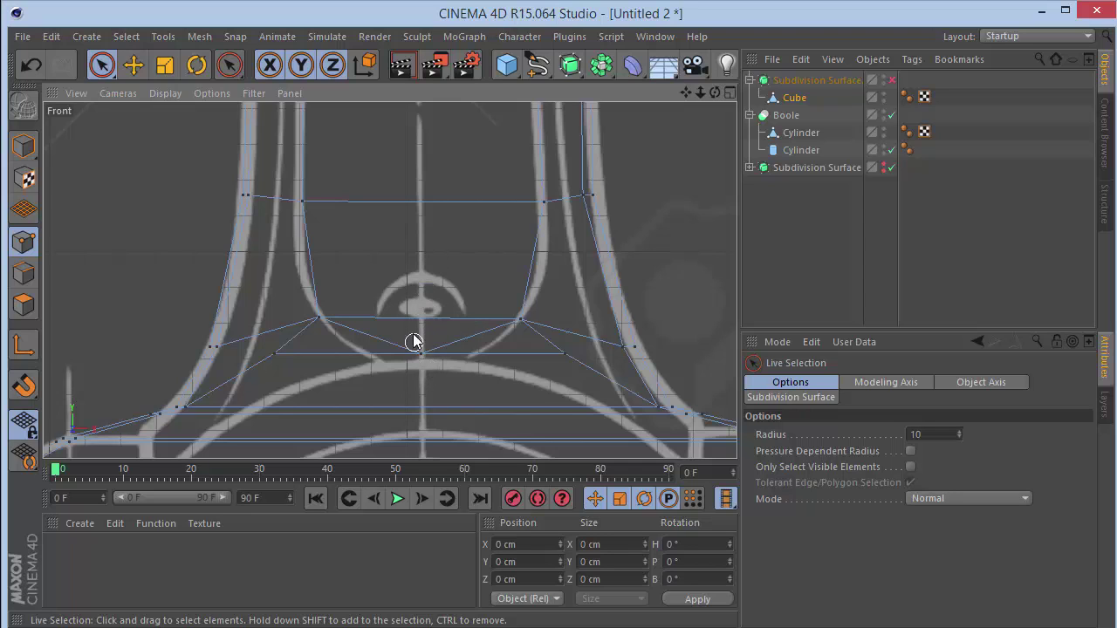
# Add a point midway along the inset's bottom edge with the Knife in Line mode and lower it to about Y -286.5 cm.
pyautogui.rightClick(469, 290)
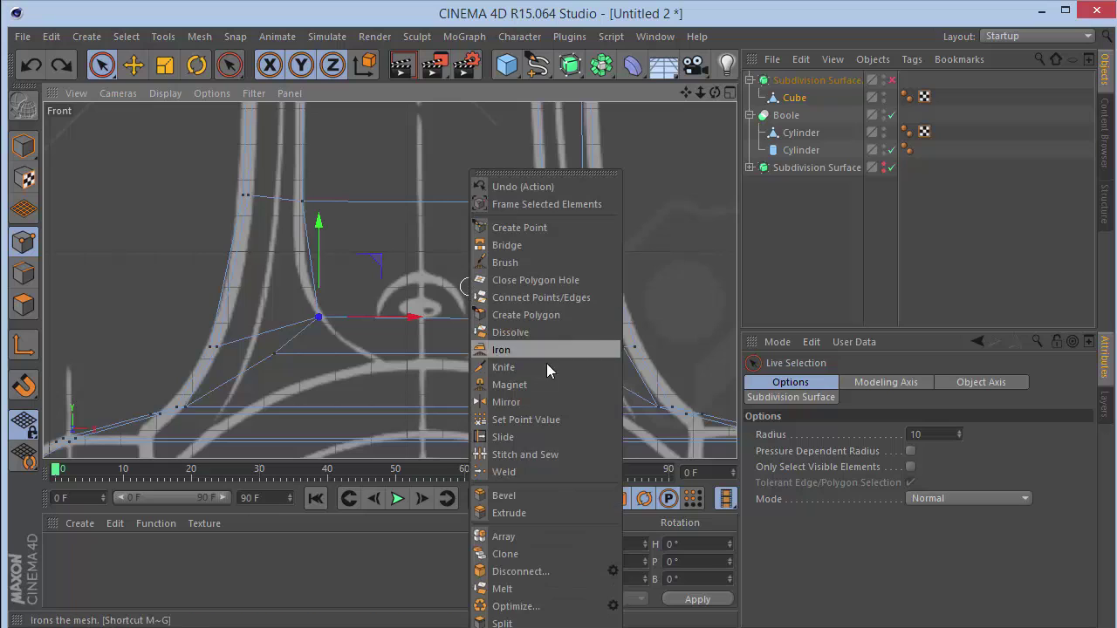
pyautogui.click(545, 360)
pyautogui.click(816, 404)
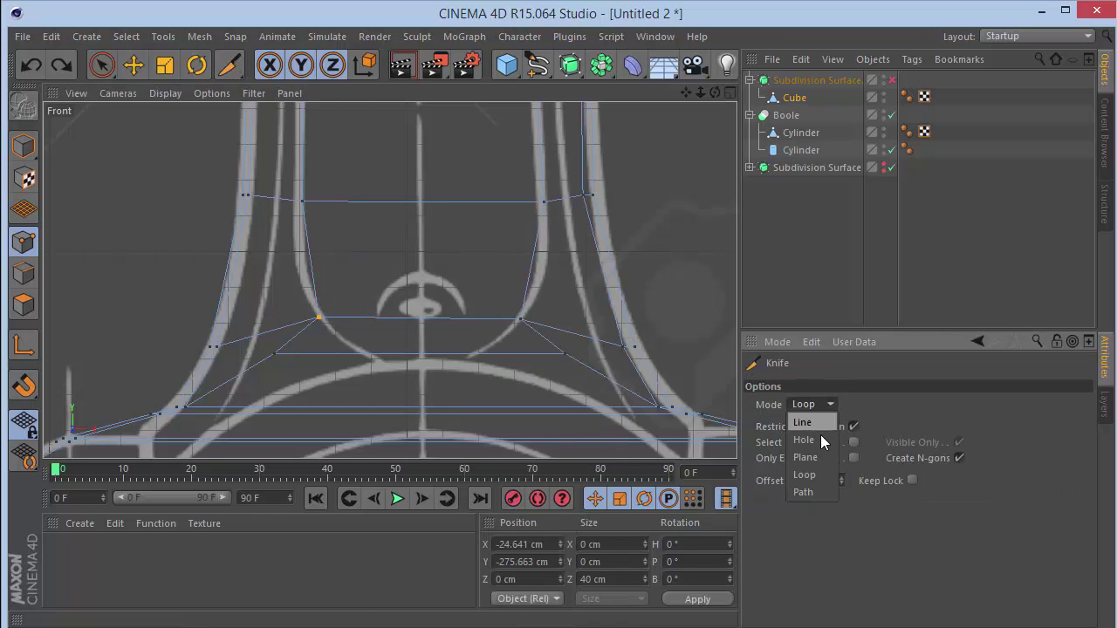
pyautogui.click(802, 422)
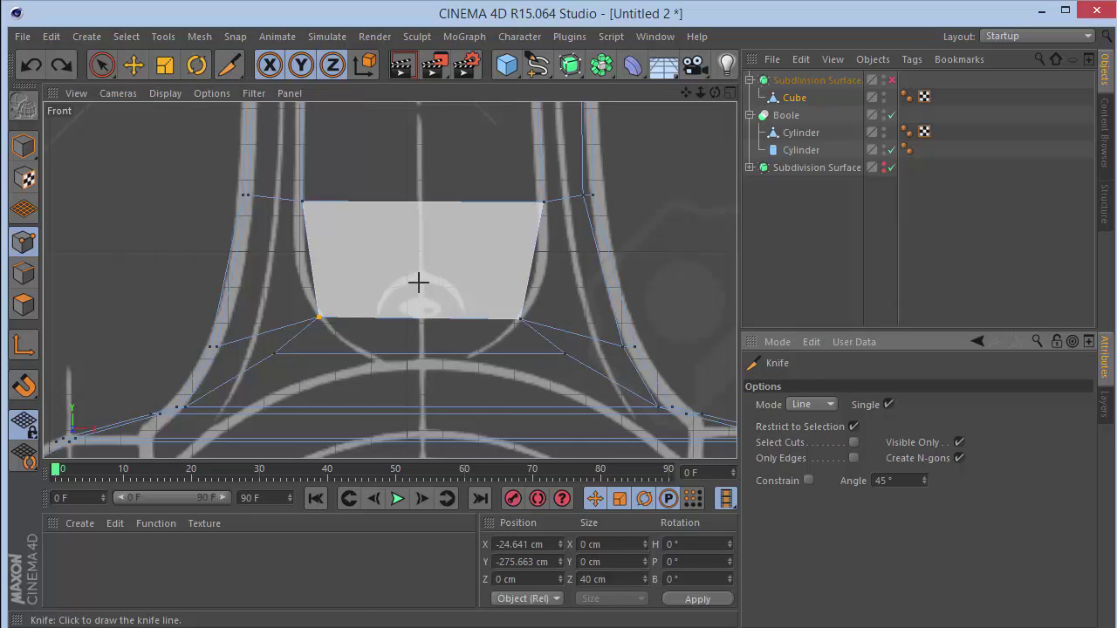
pyautogui.click(421, 318)
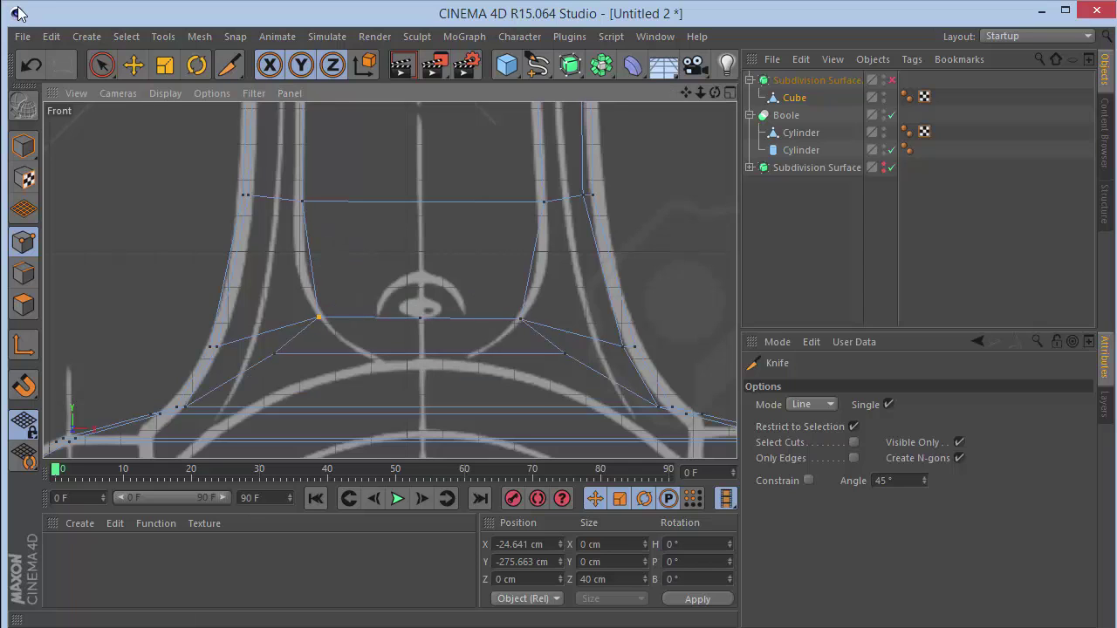
pyautogui.click(100, 67)
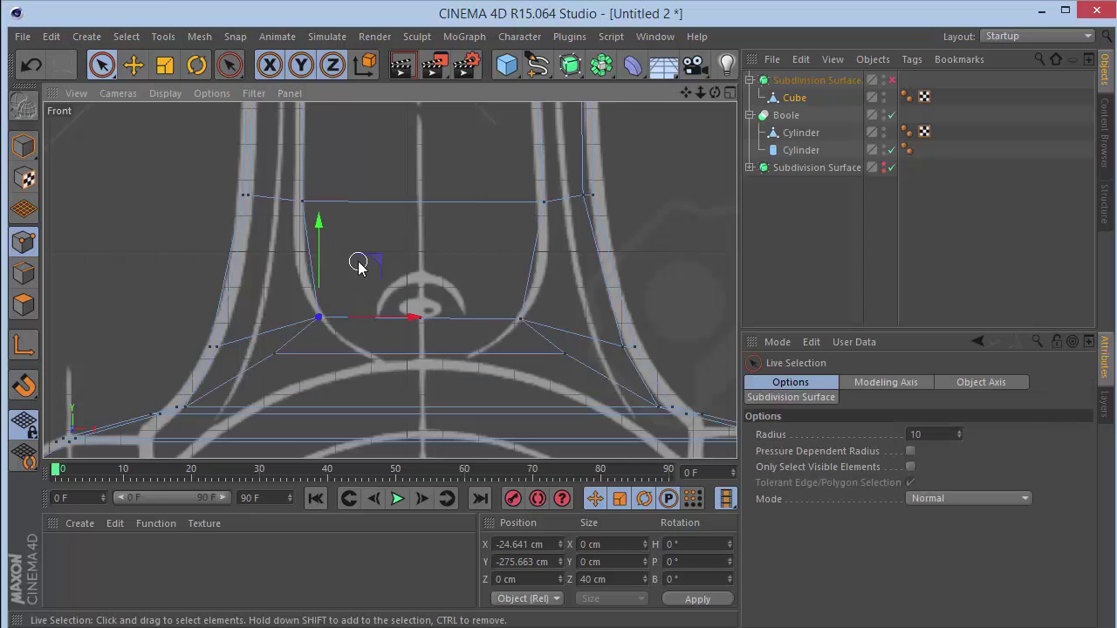
pyautogui.click(421, 318)
pyautogui.moveTo(419, 246); pyautogui.dragTo(425, 274)
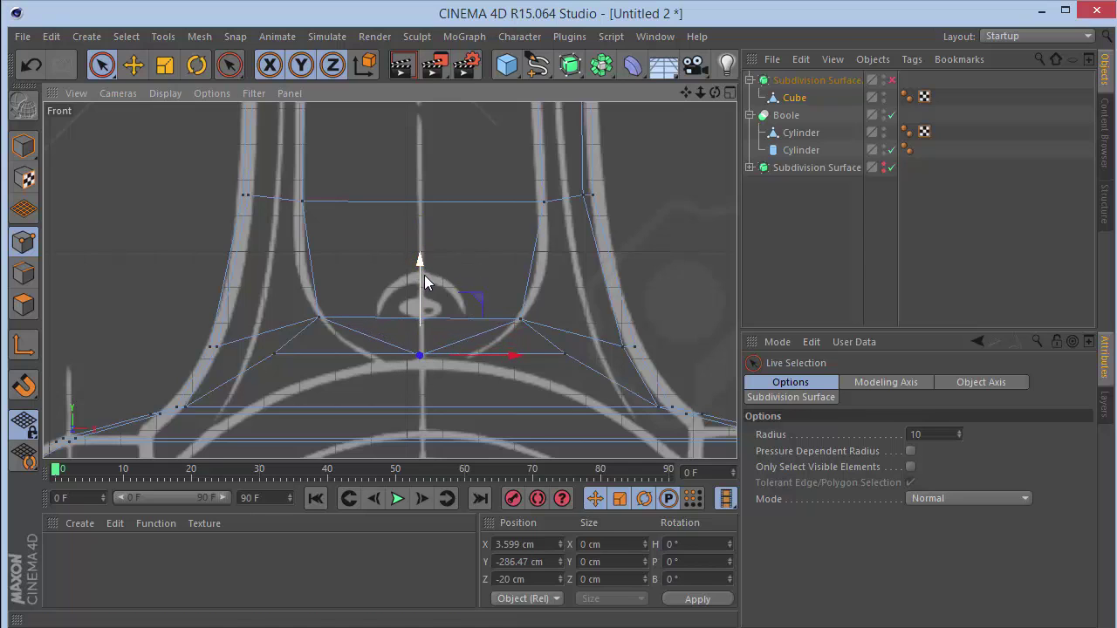
# Use Create Point to add another point at the centre above the lowered one and move it down to about Y -286.6 cm.
pyautogui.rightClick(461, 293)
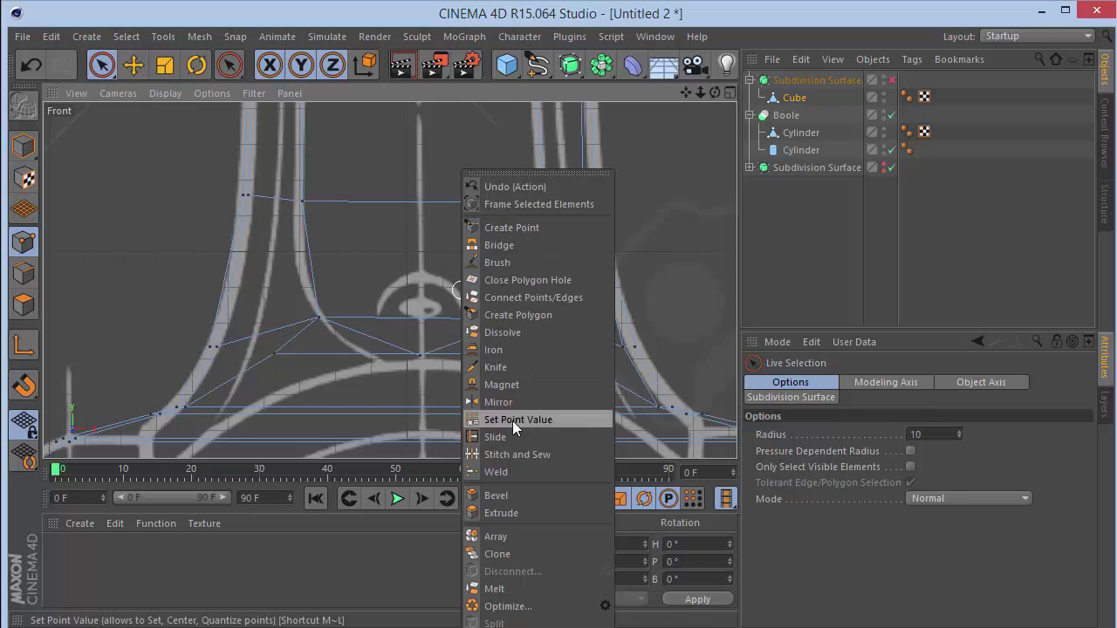
pyautogui.click(510, 315)
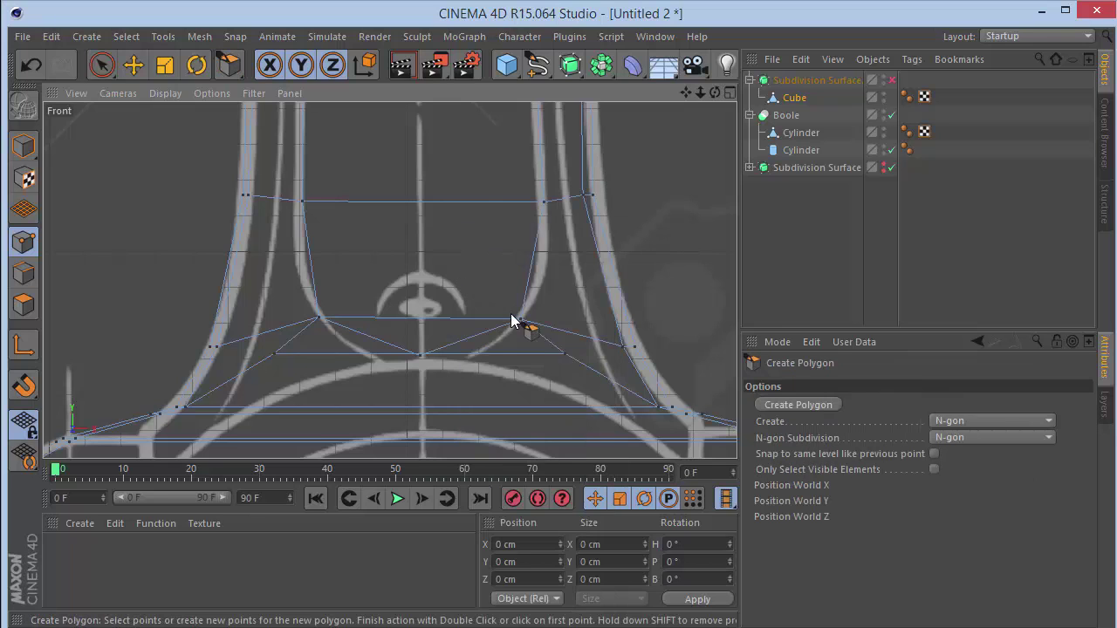
pyautogui.rightClick(511, 317)
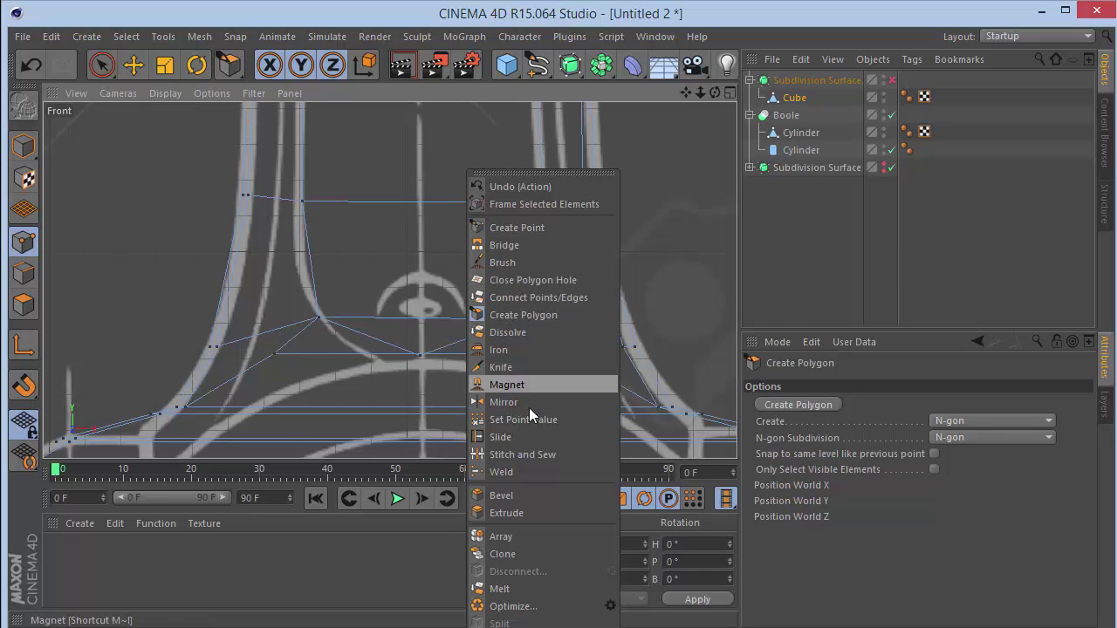
pyautogui.click(516, 226)
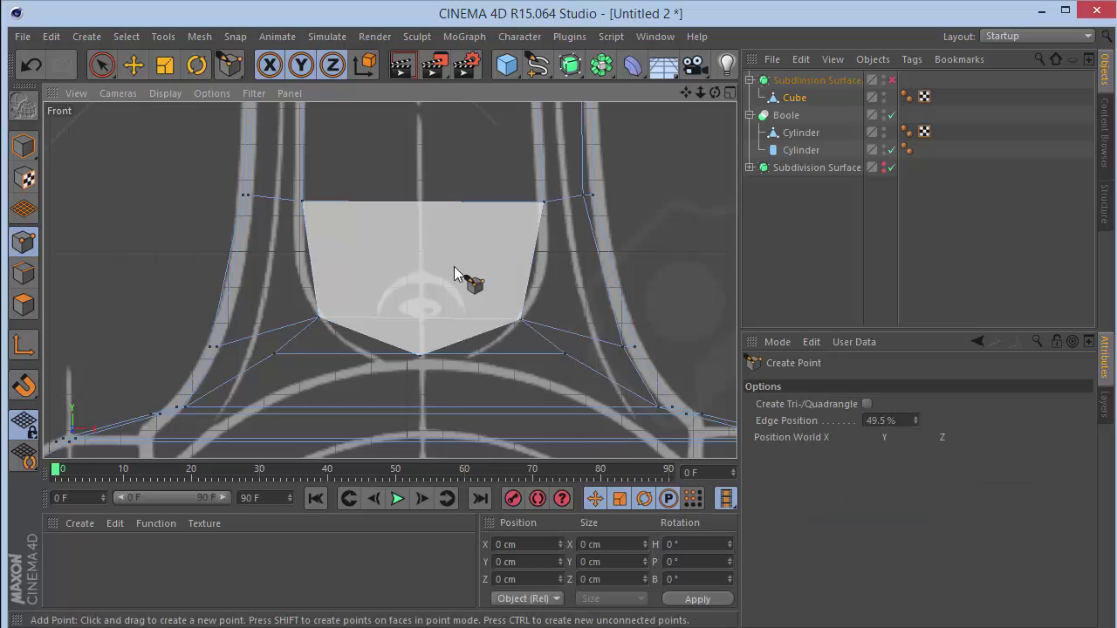
pyautogui.click(421, 318)
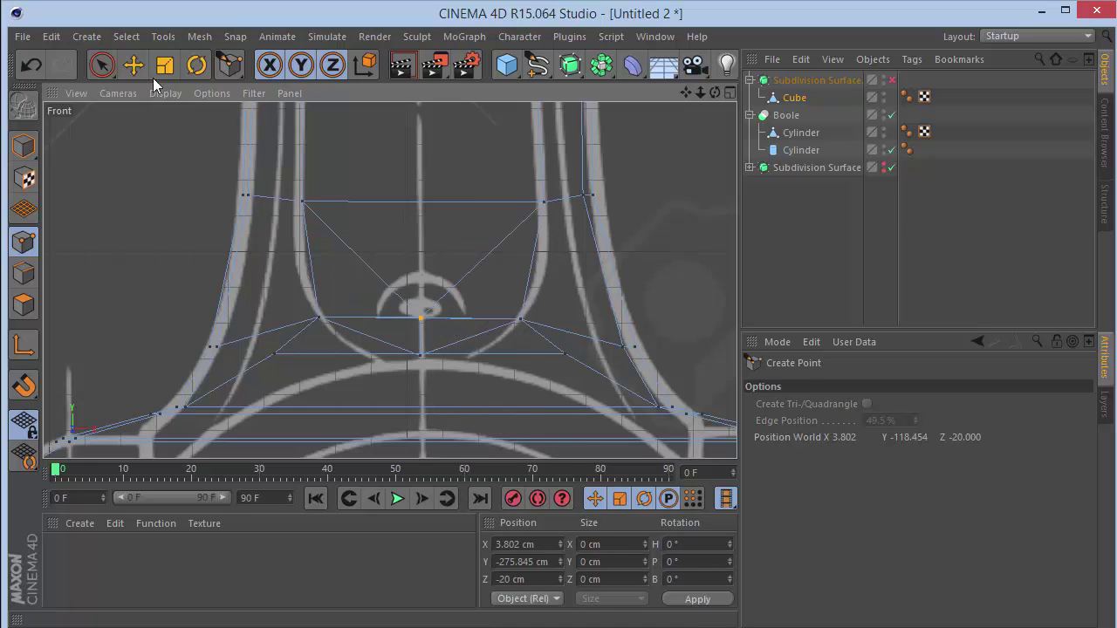
pyautogui.click(112, 67)
pyautogui.moveTo(414, 278); pyautogui.dragTo(428, 320)
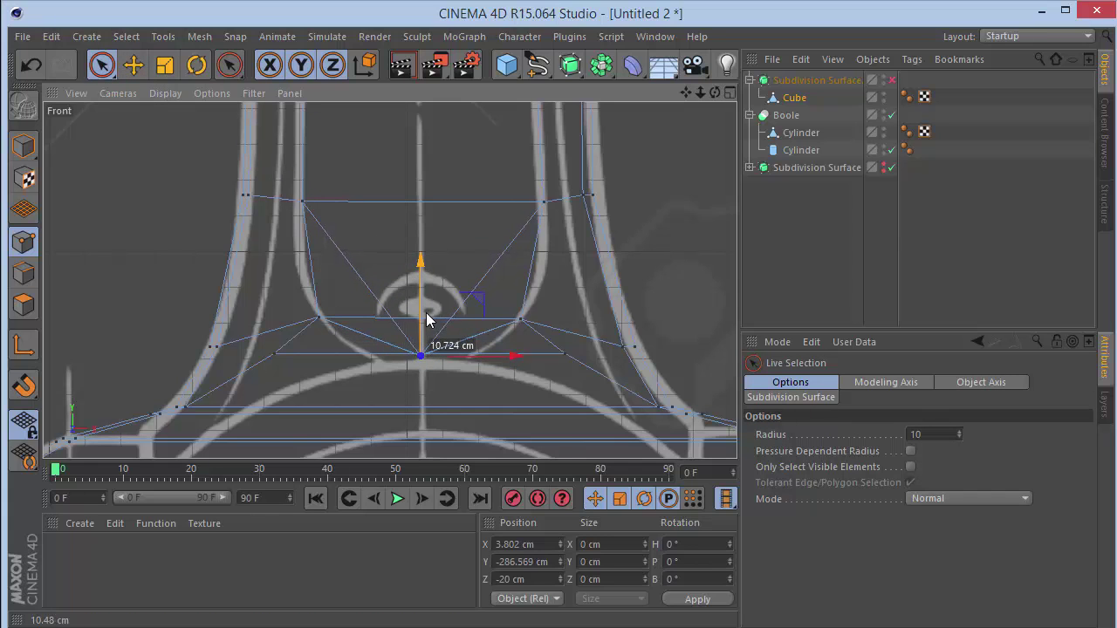
# Turn on the Cube's Subdivision Surface and inspect the smoothed shaft and recess outline in perspective.
pyautogui.click(891, 79)
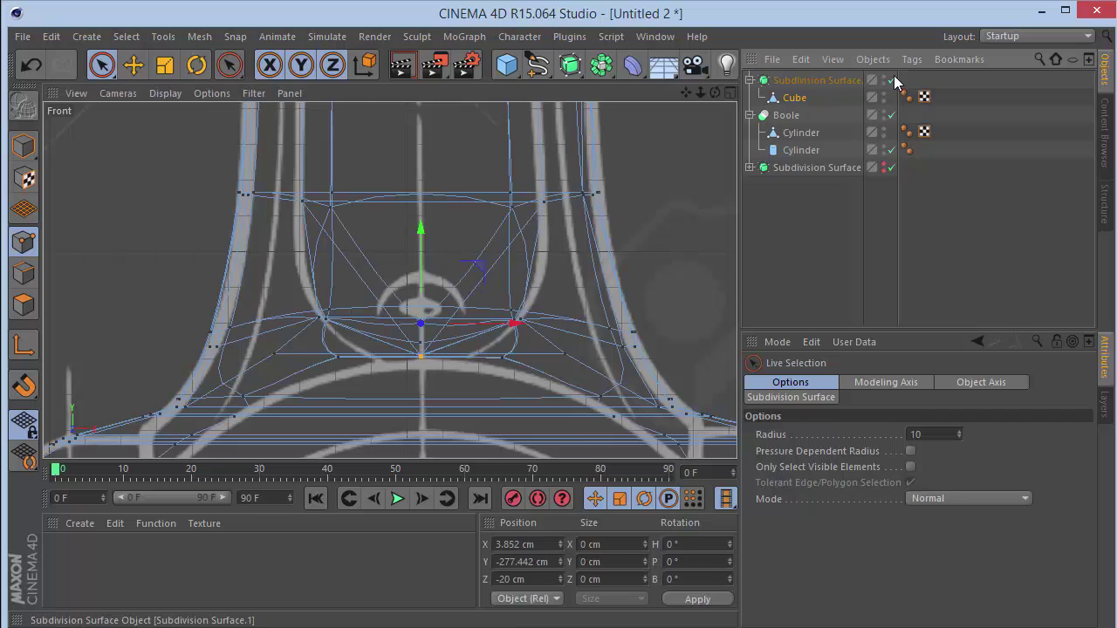
pyautogui.press('F1')
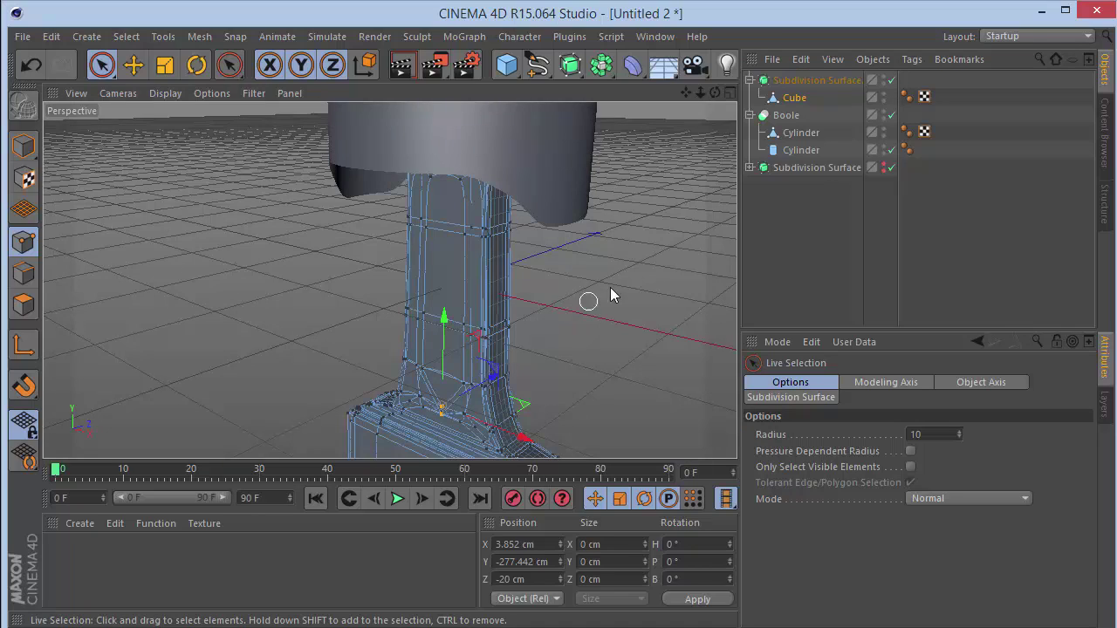
pyautogui.keyDown('alt'); pyautogui.moveTo(602, 288); pyautogui.dragTo(386, 279); pyautogui.keyUp('alt')
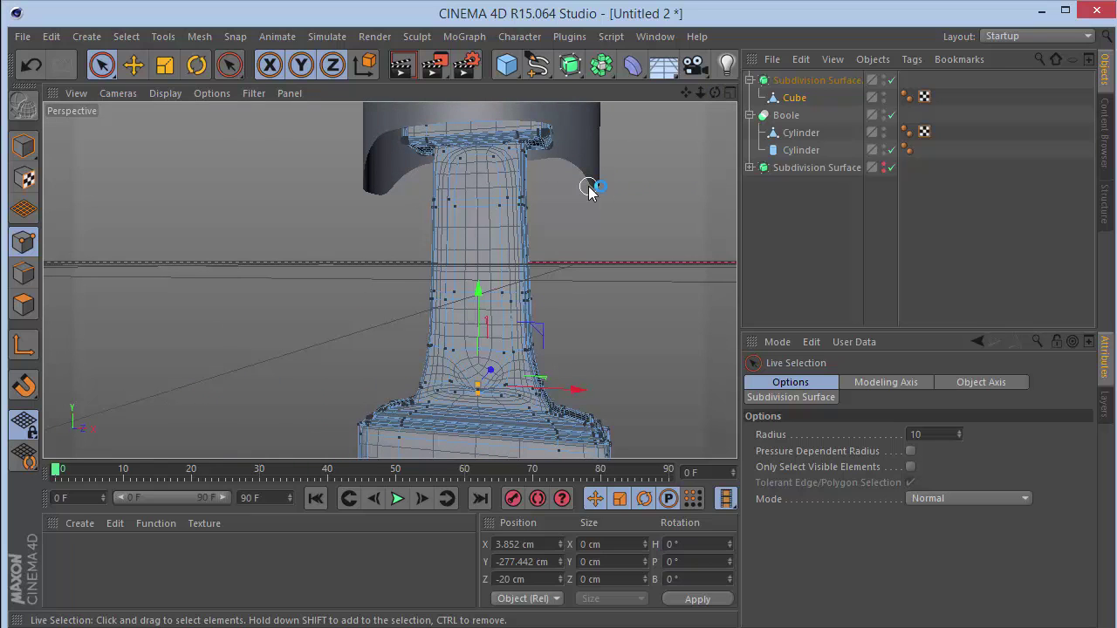
# Return to the front view, turn off the Cube's Subdivision Surface and switch to polygon editing.
pyautogui.press('F4')
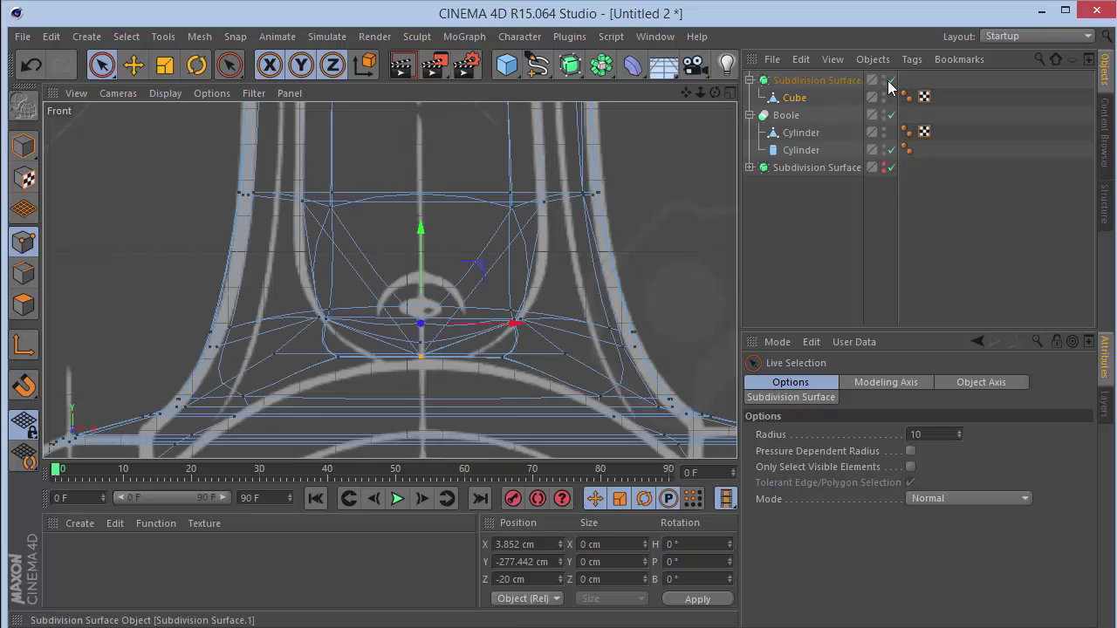
pyautogui.click(891, 80)
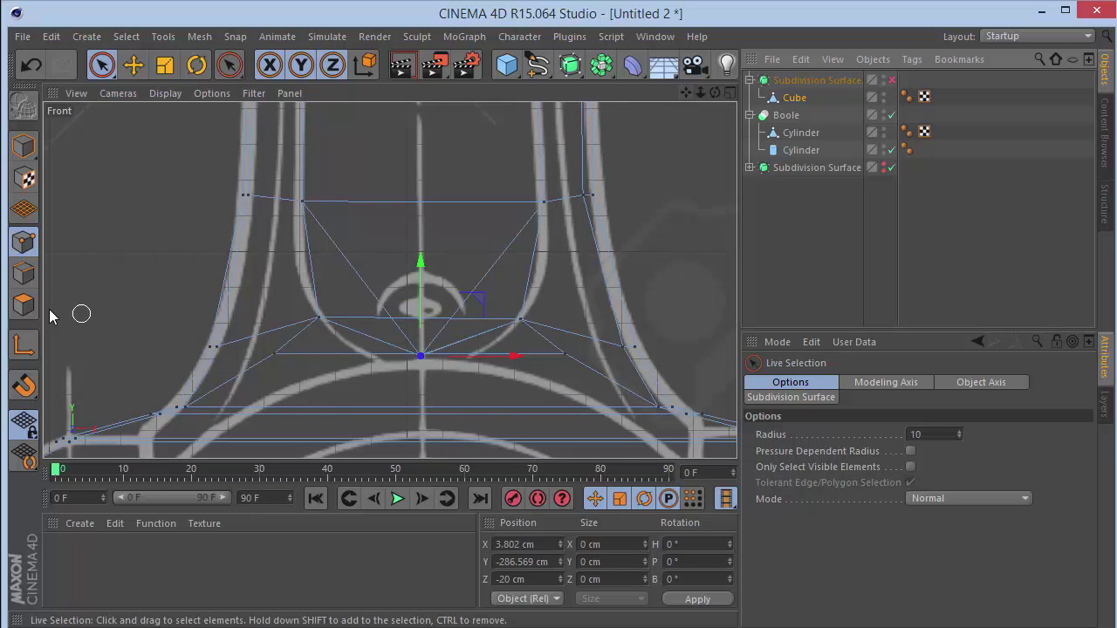
pyautogui.click(24, 303)
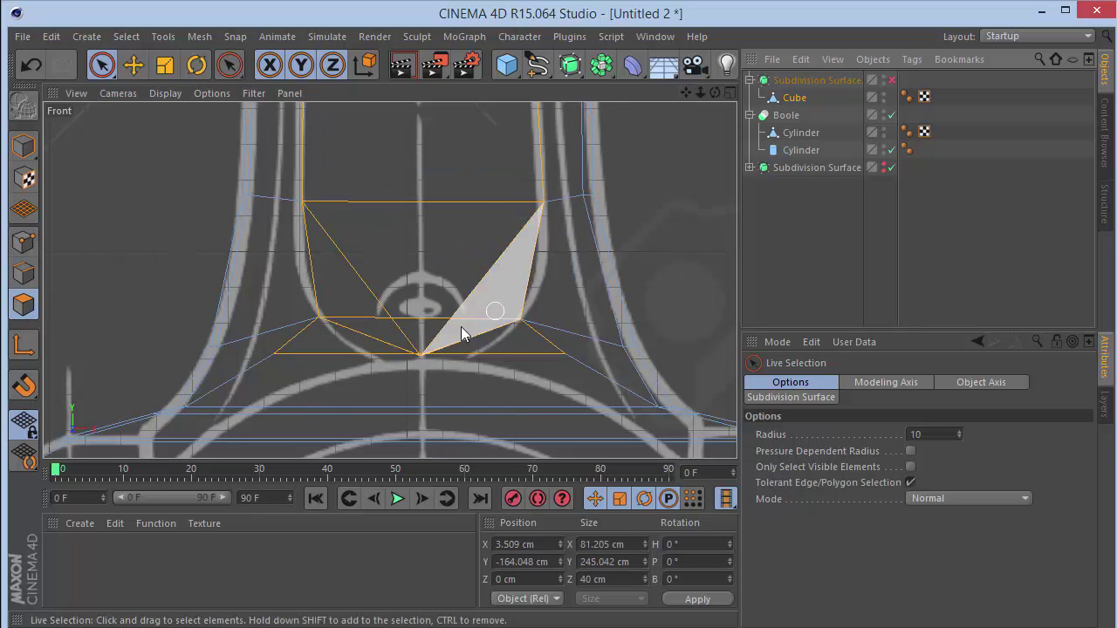
# Deselect the polygons outside the shaft's recess outline and use Extrude Inner on the remaining selection with a 1 cm offset.
pyautogui.keyDown('ctrl'); pyautogui.moveTo(275, 333); pyautogui.dragTo(402, 395); pyautogui.keyUp('ctrl')
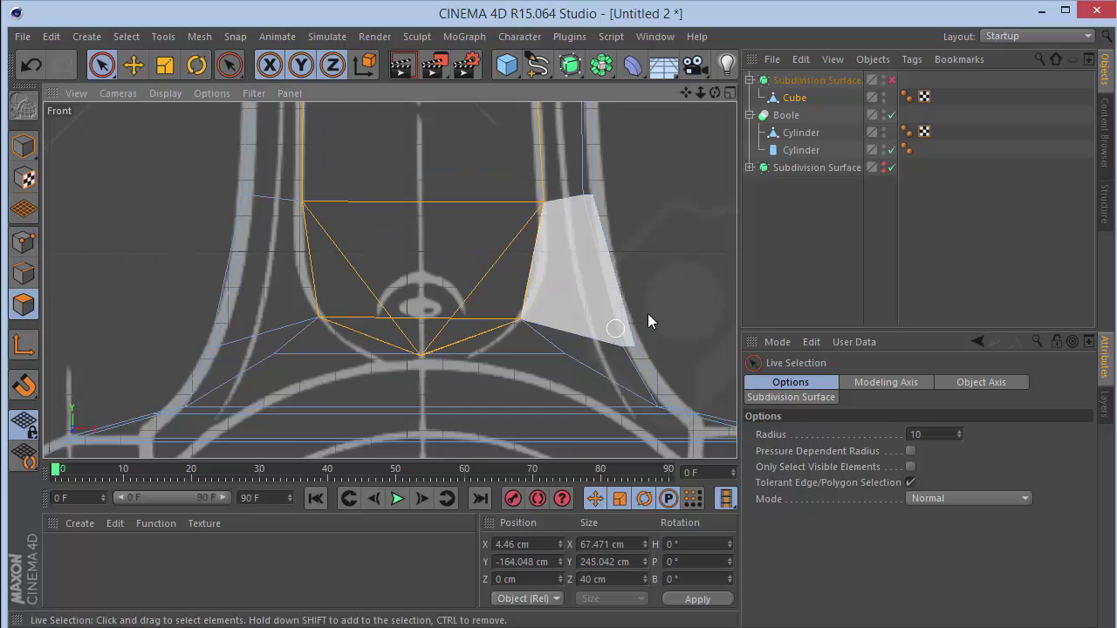
pyautogui.moveTo(700, 94)
pyautogui.mouseDown()
pyautogui.moveTo(602, 96)
pyautogui.moveTo(701, 96)
pyautogui.mouseUp()
pyautogui.press('i')
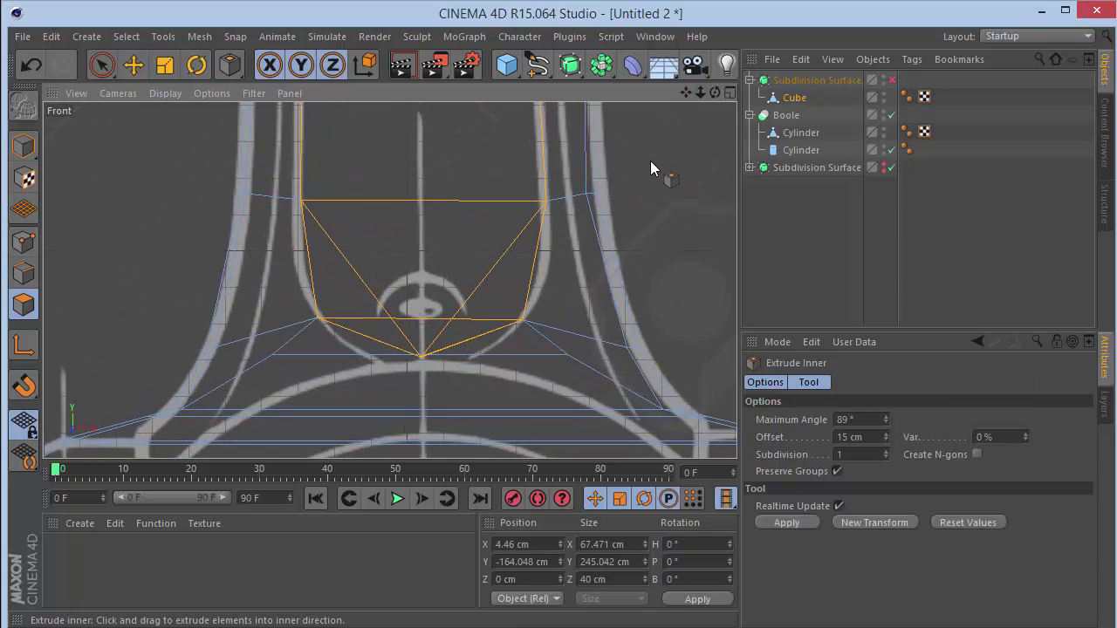
pyautogui.moveTo(702, 142); pyautogui.dragTo(709, 144)
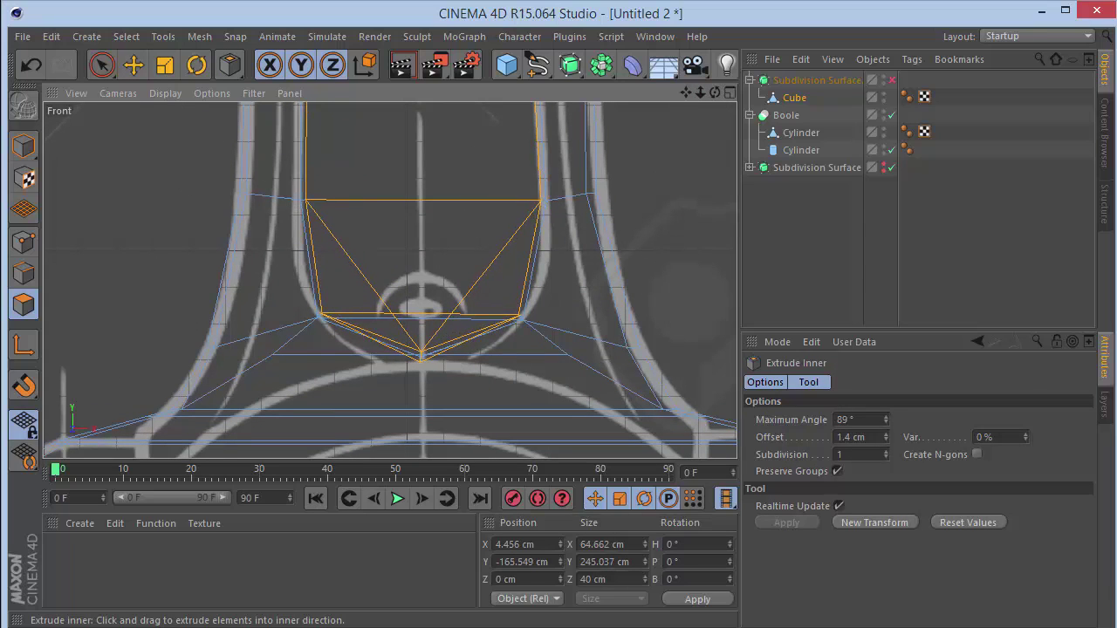
pyautogui.click(873, 443)
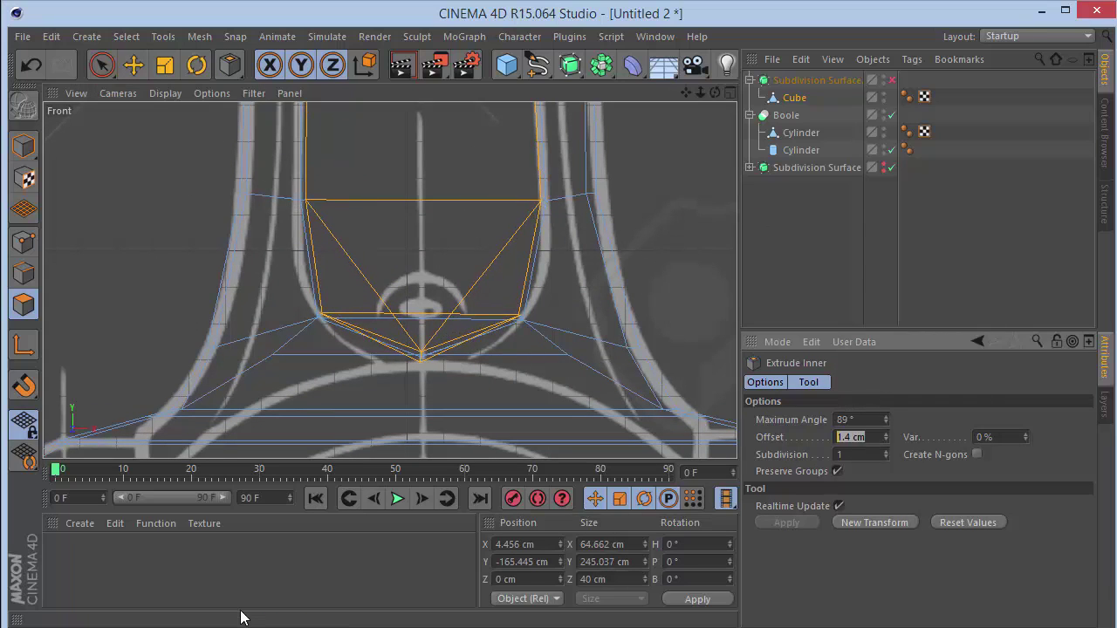
pyautogui.write('1')
pyautogui.press('Return')
# Extrude the selected recess polygons by -8.5 cm to sink them into the shaft.
pyautogui.press('d')
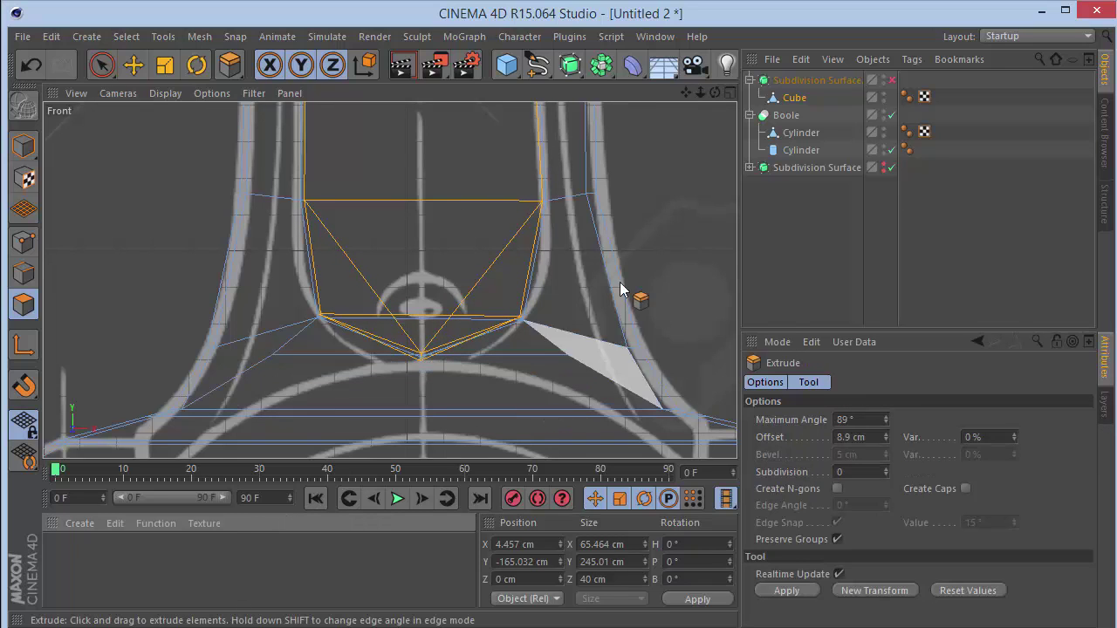
pyautogui.press('F1')
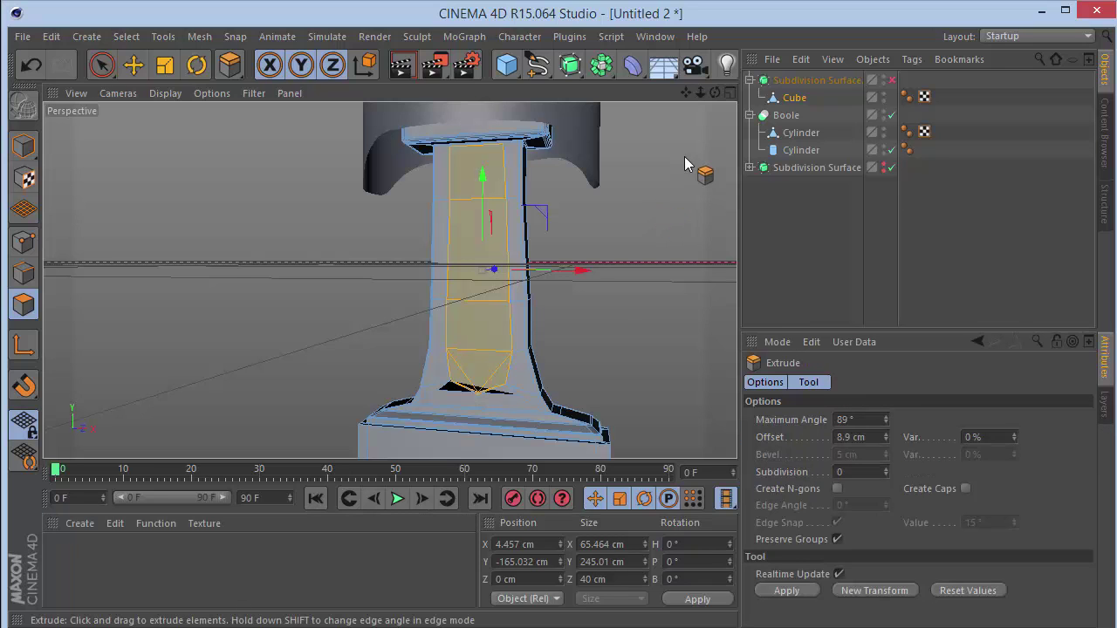
pyautogui.scroll(4, 585, 286)
pyautogui.moveTo(712, 92); pyautogui.dragTo(589, 127)
pyautogui.moveTo(686, 91); pyautogui.dragTo(711, 13)
pyautogui.moveTo(668, 192); pyautogui.dragTo(605, 192)
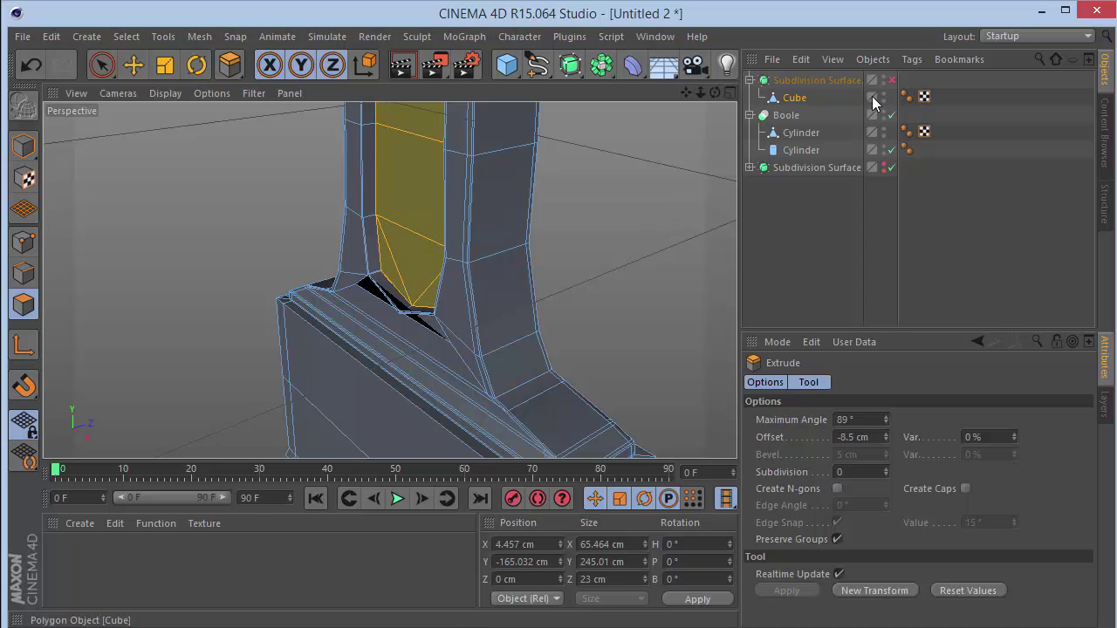
# Turn on the Cube's Subdivision Surface and inspect the sunken recess from its lower end to its upper end.
pyautogui.click(891, 80)
pyautogui.click(832, 228)
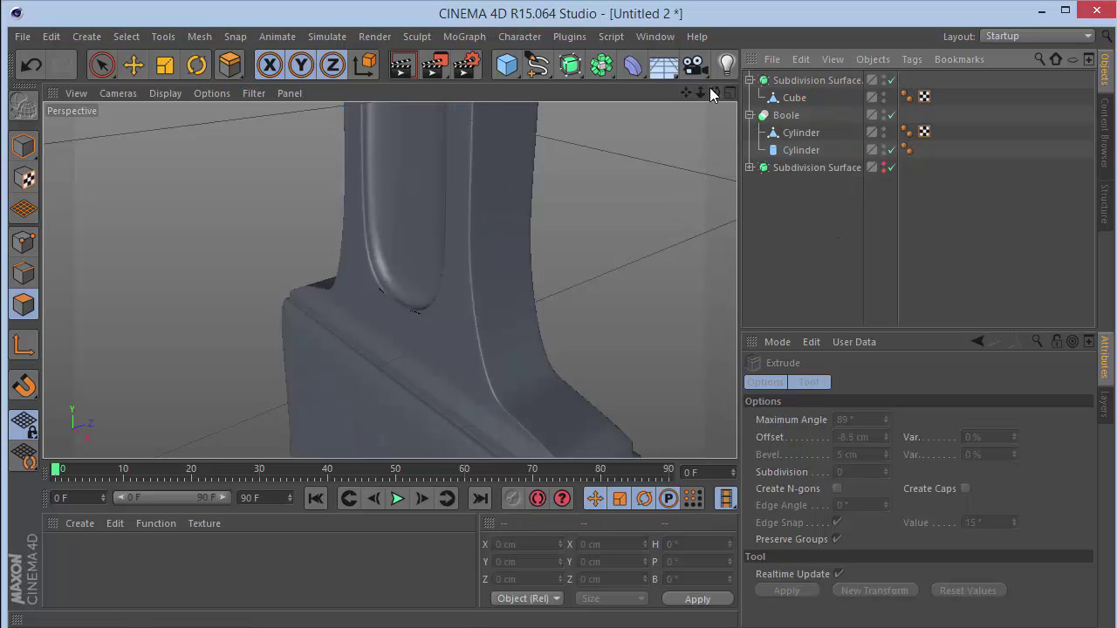
pyautogui.moveTo(711, 93); pyautogui.dragTo(389, 280)
pyautogui.moveTo(689, 95); pyautogui.dragTo(390, 280)
pyautogui.scroll(6, 406, 134)
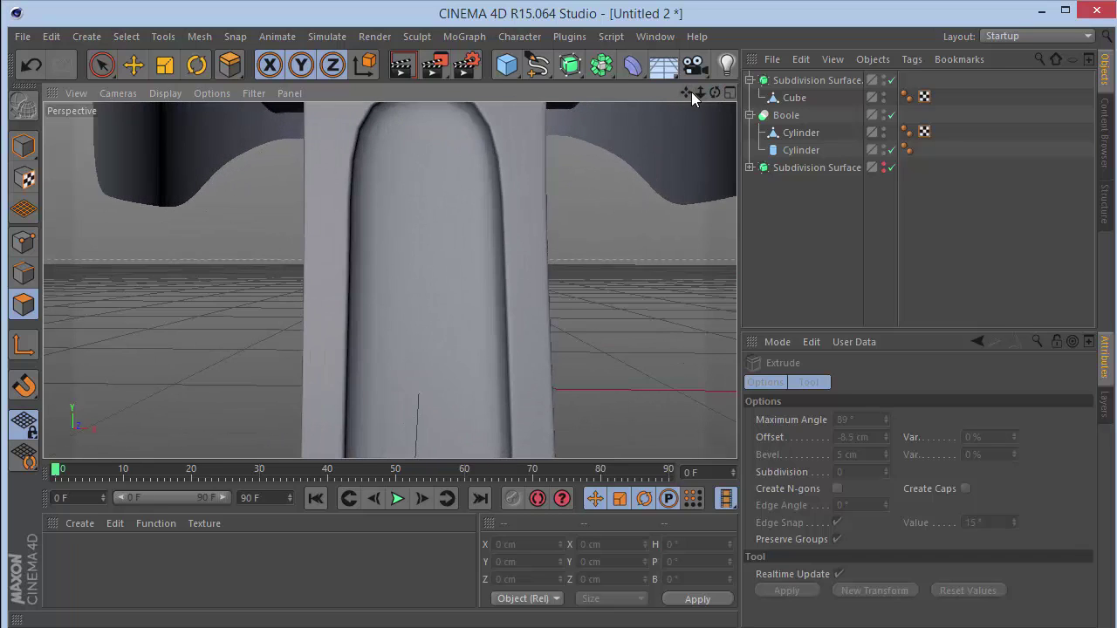
pyautogui.moveTo(691, 92); pyautogui.dragTo(695, 94)
# Turn off the Cube's Subdivision Surface, switch to point editing on the Cube and set the Knife to Loop mode.
pyautogui.click(891, 80)
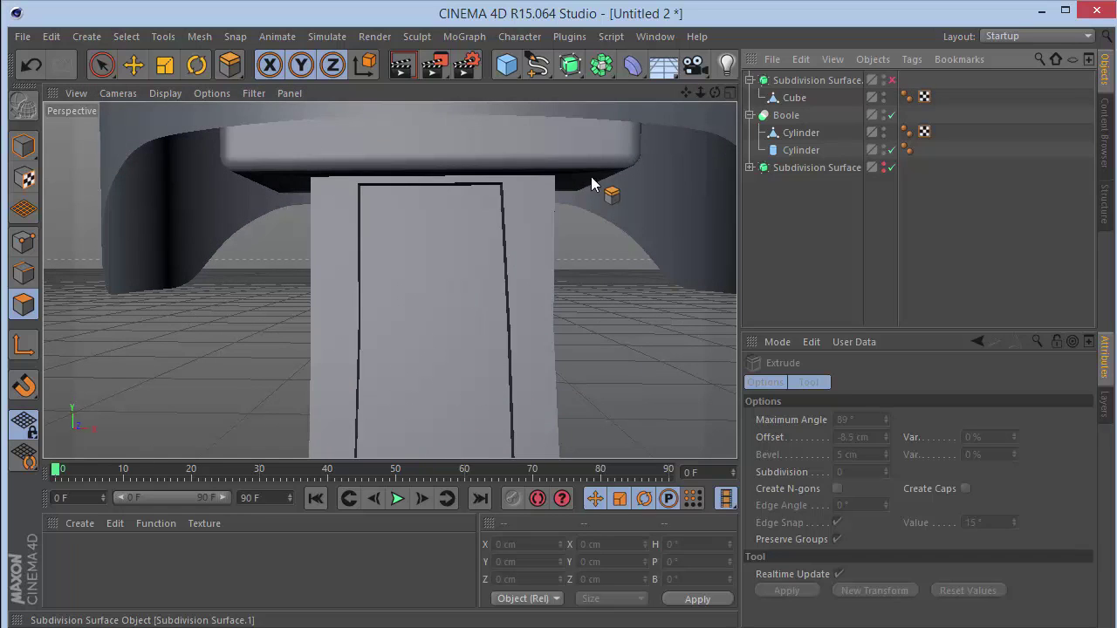
pyautogui.click(35, 237)
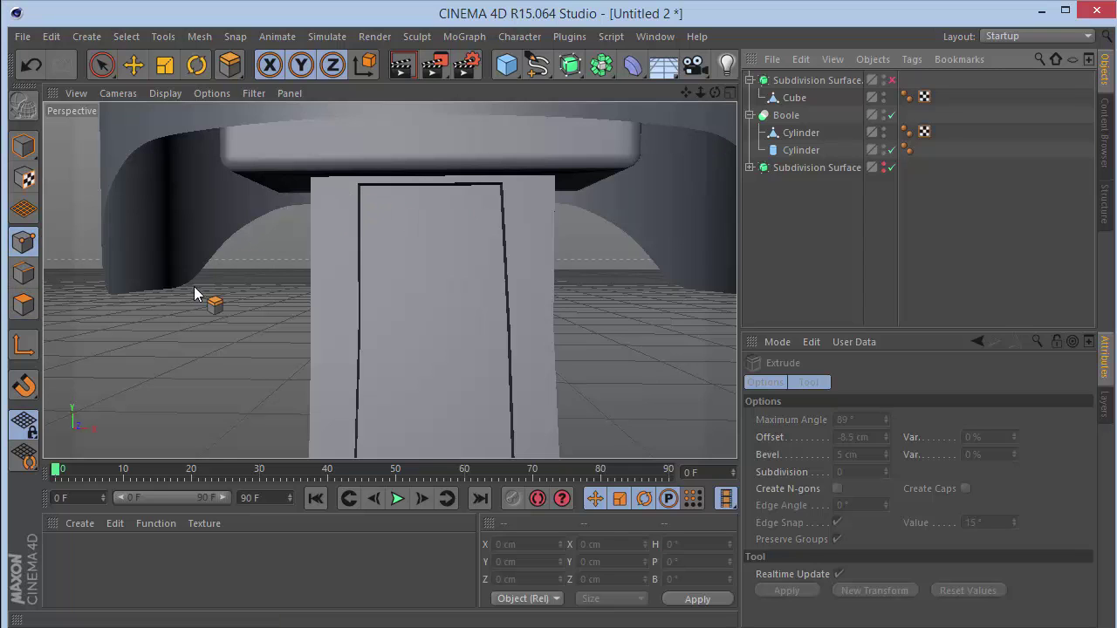
pyautogui.click(794, 97)
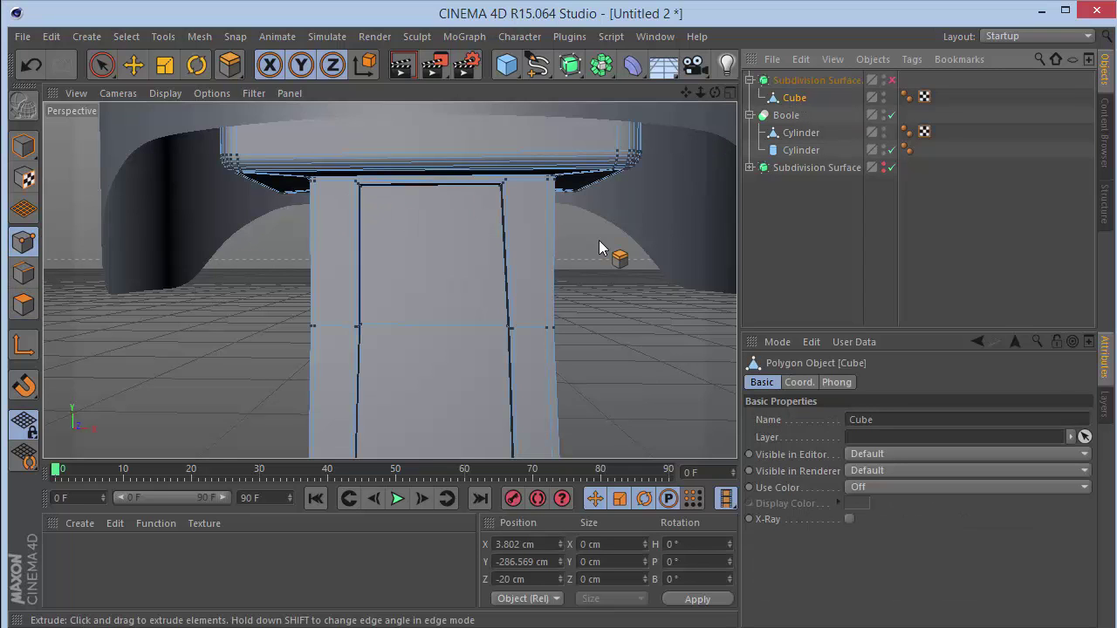
pyautogui.press('k')
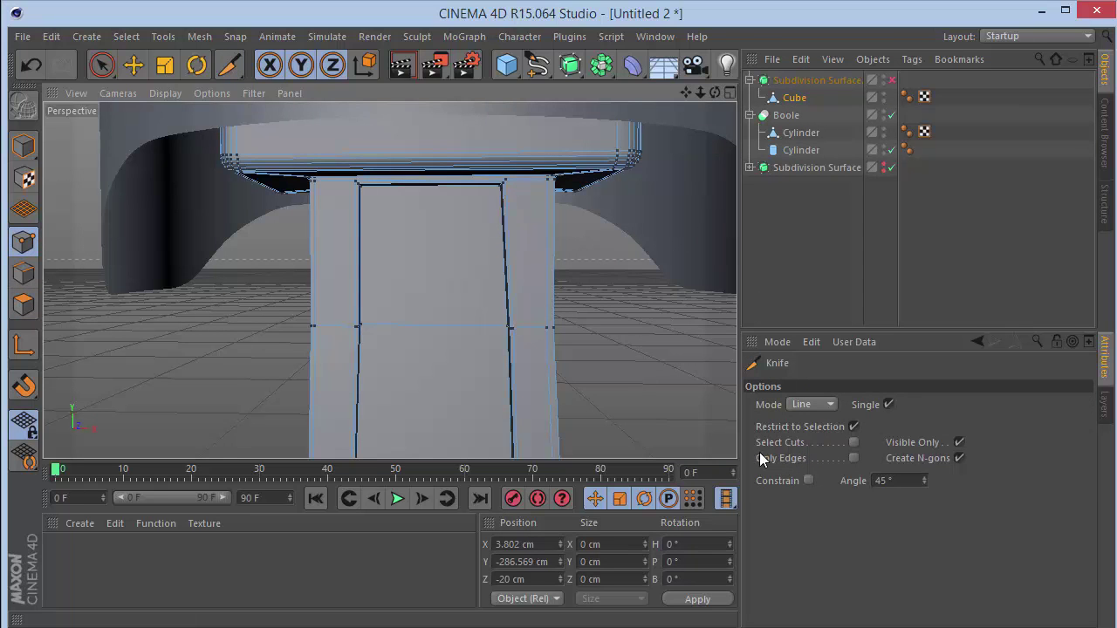
pyautogui.click(807, 408)
pyautogui.click(818, 478)
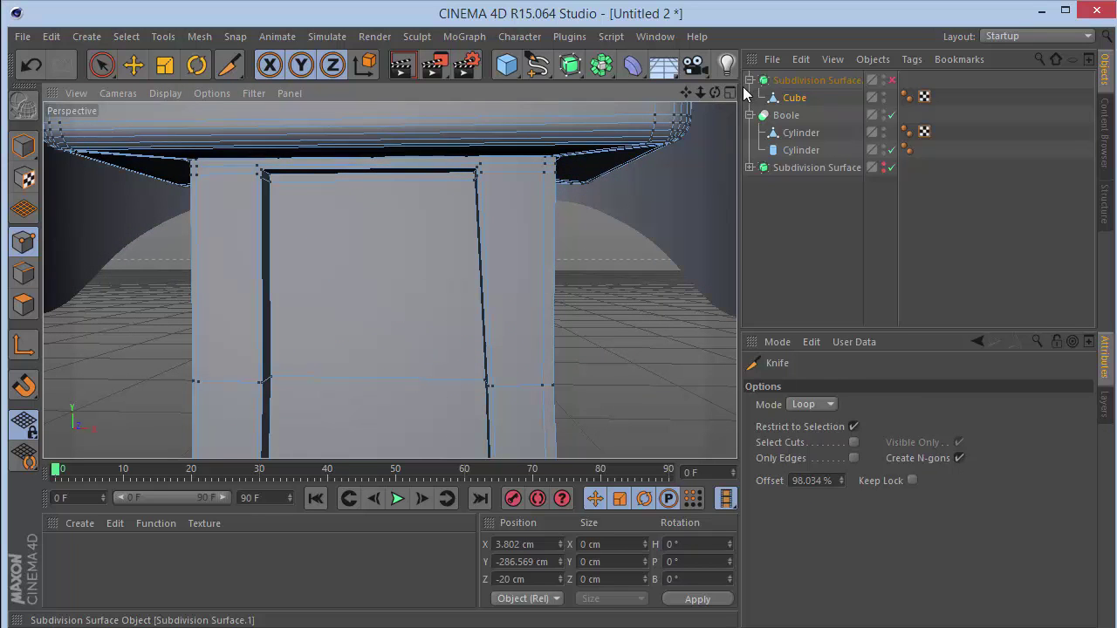
pyautogui.moveTo(686, 94); pyautogui.dragTo(390, 280)
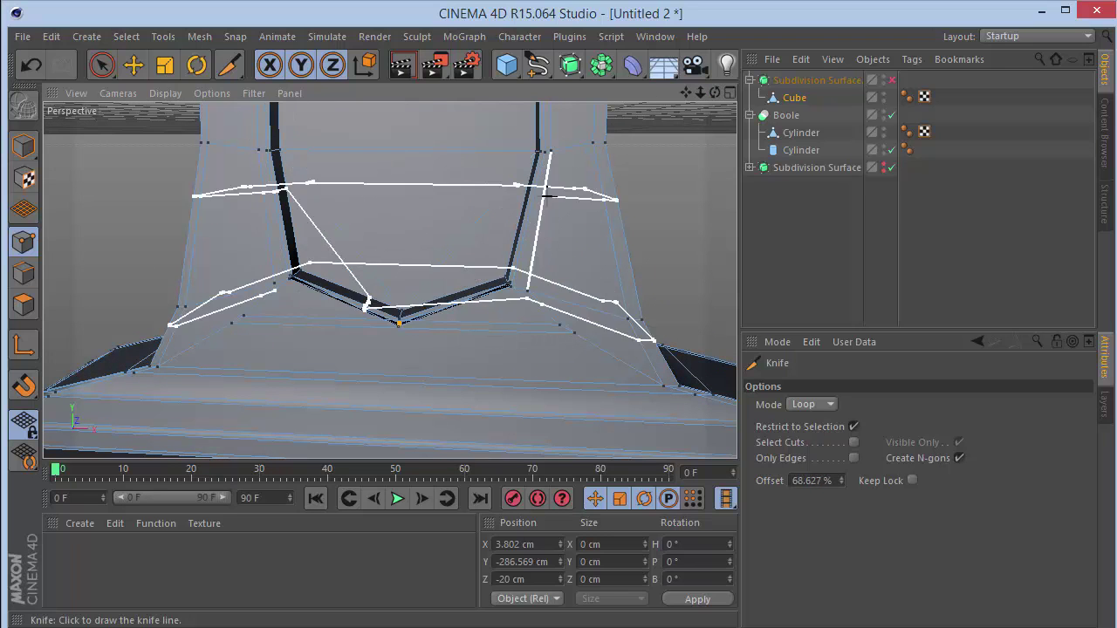
pyautogui.moveTo(715, 93)
pyautogui.mouseDown()
pyautogui.moveTo(390, 280)
pyautogui.moveTo(715, 98)
pyautogui.mouseUp()
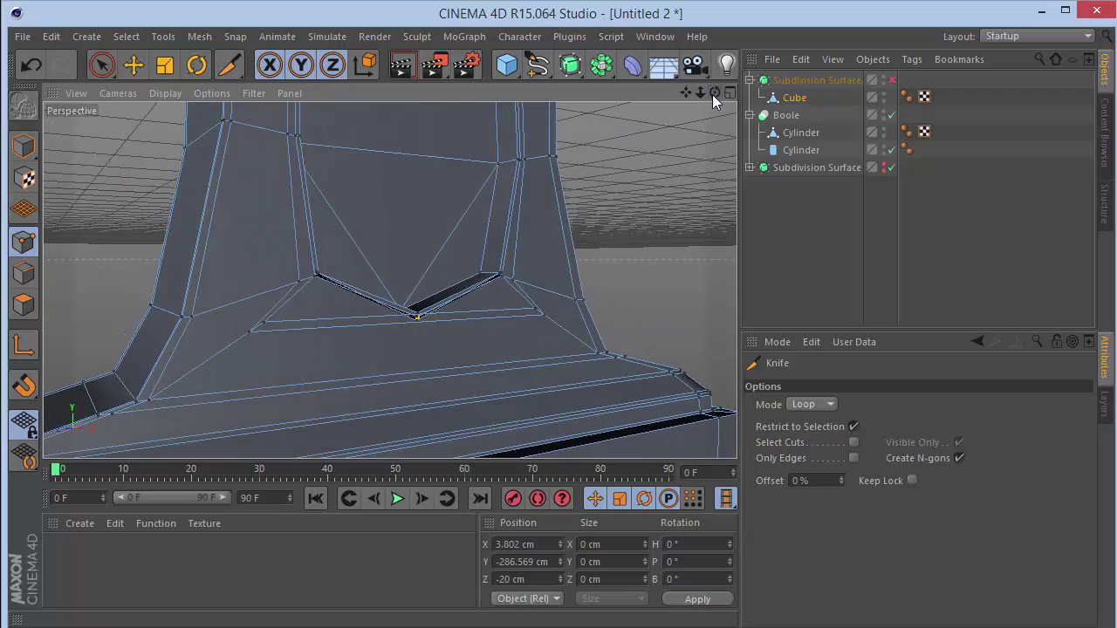
# Turn the Cube's Subdivision Surface back on and check the smoothing at the recess's lower end and along the shaft.
pyautogui.click(891, 79)
pyautogui.click(825, 221)
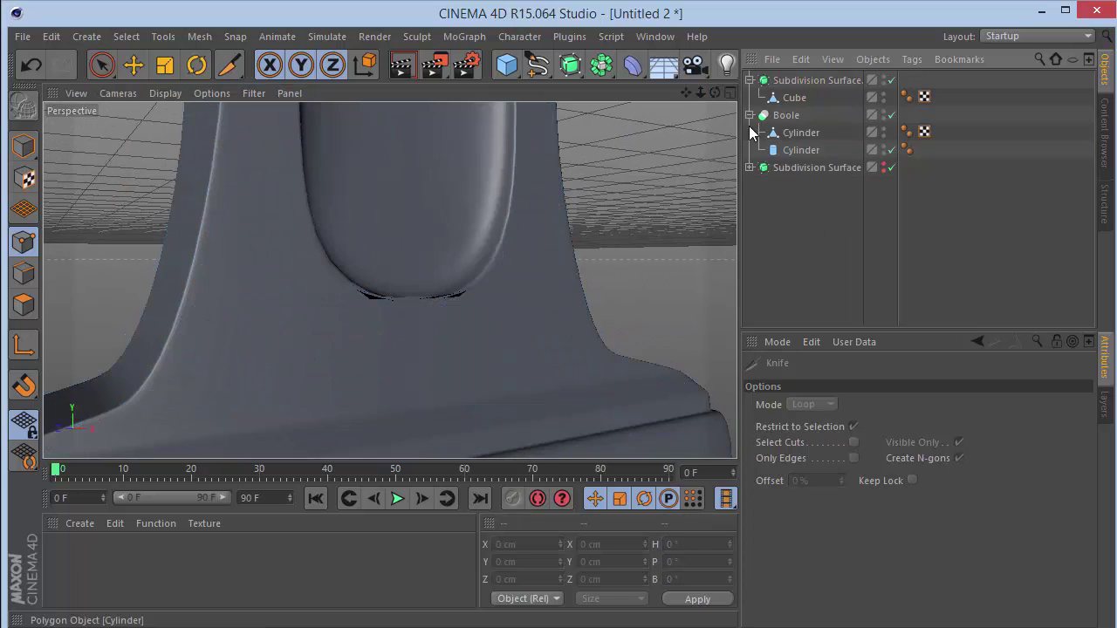
pyautogui.moveTo(701, 94)
pyautogui.mouseDown()
pyautogui.moveTo(390, 281)
pyautogui.moveTo(699, 94)
pyautogui.moveTo(389, 280)
pyautogui.moveTo(684, 99)
pyautogui.mouseUp()
pyautogui.scroll(4, 346, 351)
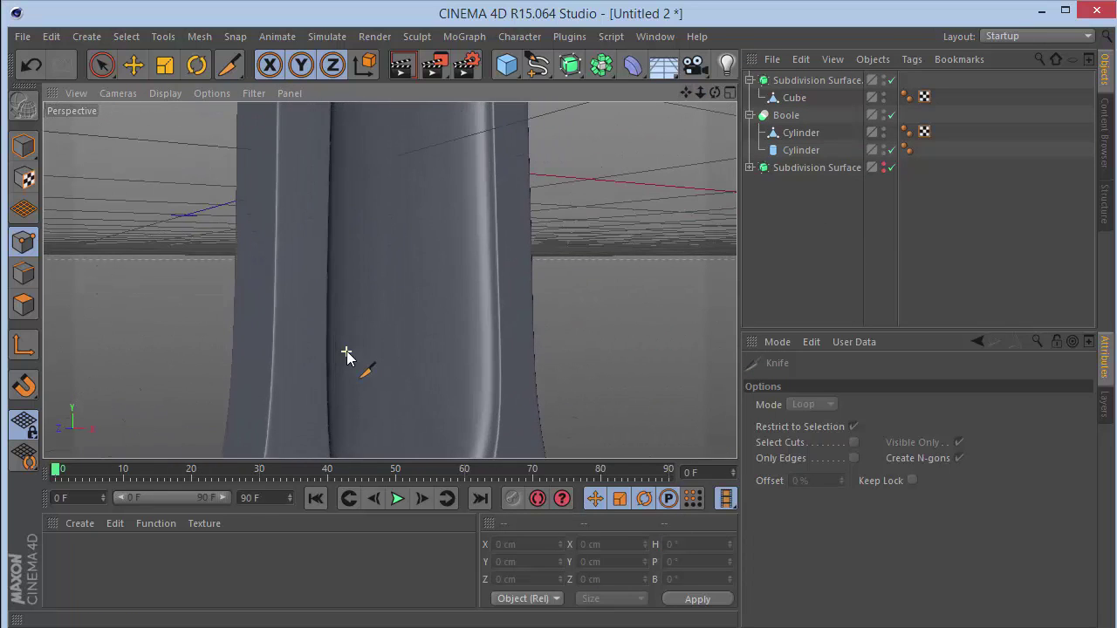
# Cut Knife loops around the Cube's shaft close to its existing horizontal edge loops.
pyautogui.click(785, 98)
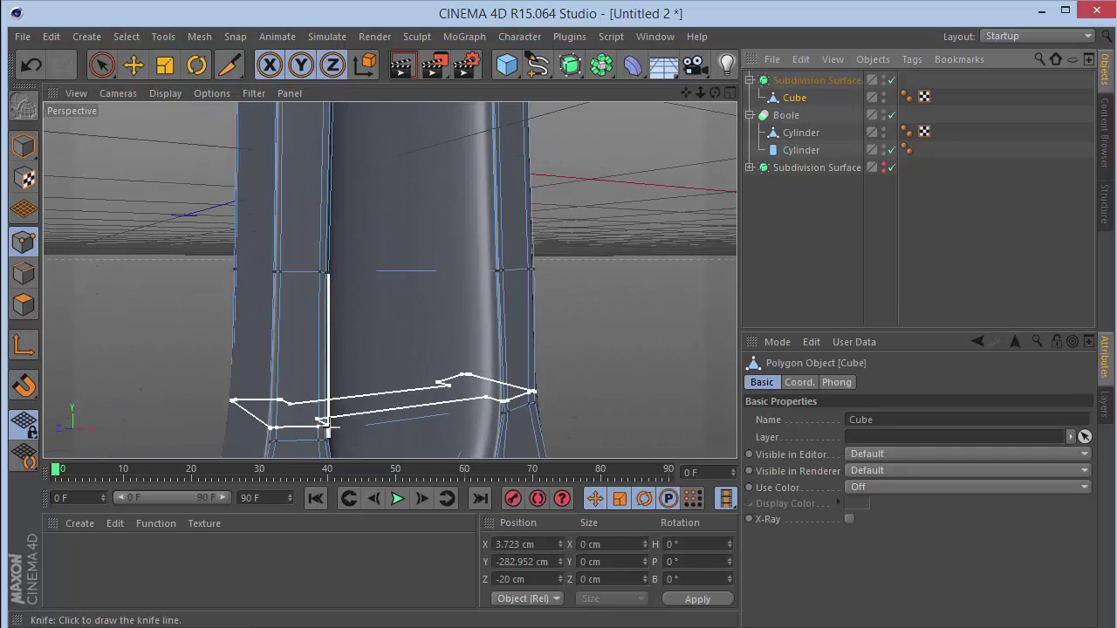
pyautogui.click(330, 265)
pyautogui.moveTo(686, 93); pyautogui.dragTo(714, 368)
pyautogui.click(360, 236)
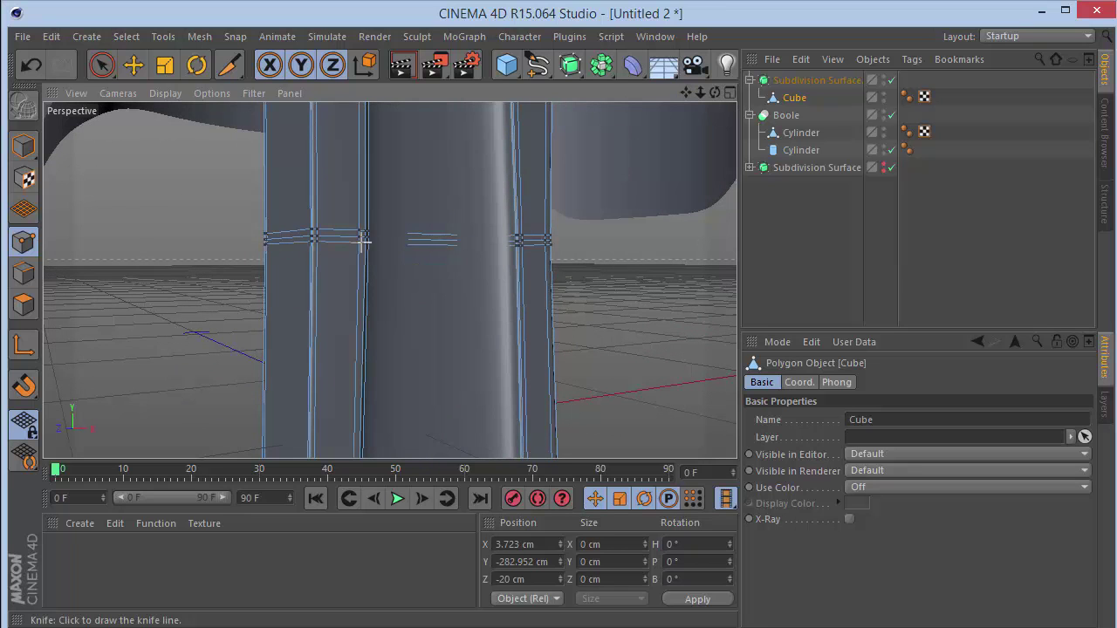
# Switch to model mode and examine the smoothed rod's recess edges, lower end and overall shape in perspective.
pyautogui.moveTo(685, 93)
pyautogui.mouseDown()
pyautogui.moveTo(688, 223)
pyautogui.moveTo(686, 96)
pyautogui.mouseUp()
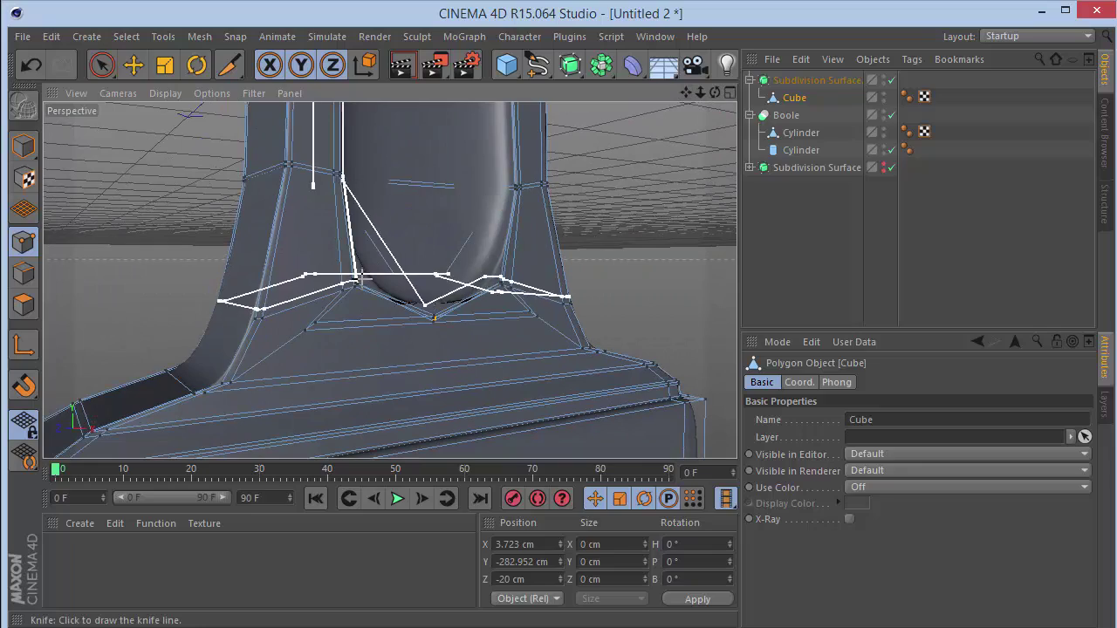
pyautogui.moveTo(713, 96); pyautogui.dragTo(469, 134)
pyautogui.scroll(6, 342, 120)
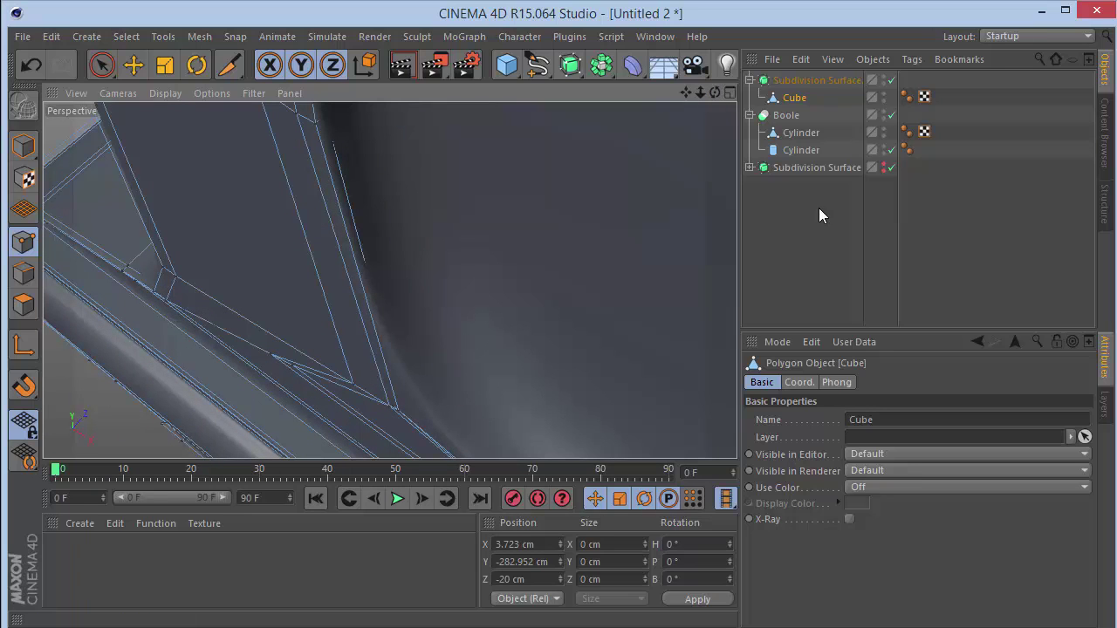
pyautogui.click(23, 147)
pyautogui.moveTo(704, 92); pyautogui.dragTo(772, 58)
pyautogui.moveTo(713, 92); pyautogui.dragTo(794, 135)
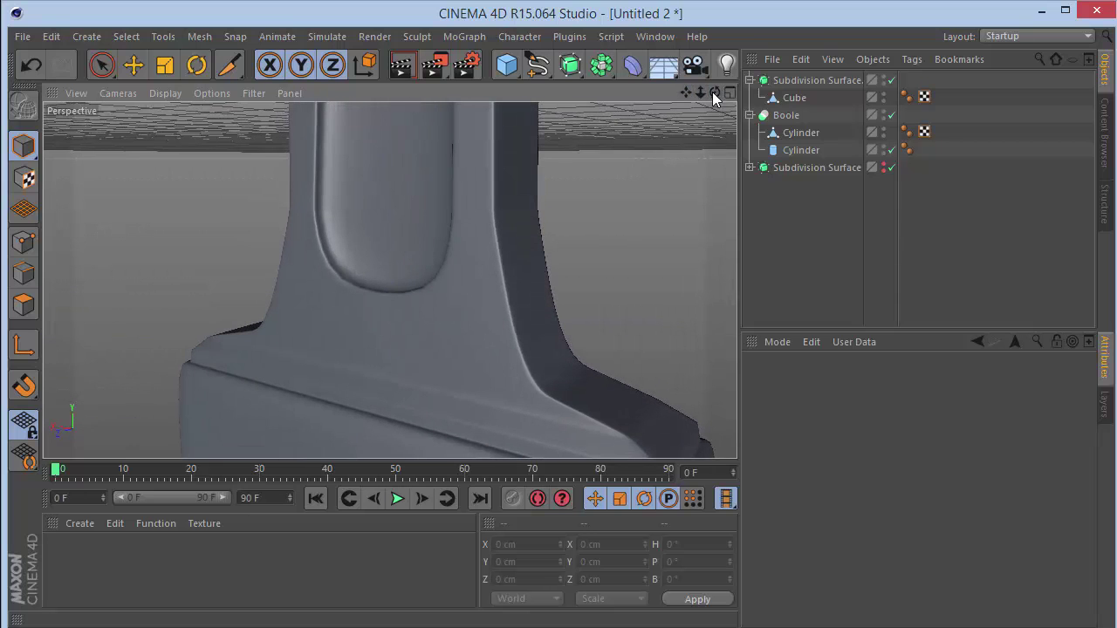
pyautogui.moveTo(718, 91); pyautogui.dragTo(807, 103)
pyautogui.moveTo(714, 93); pyautogui.dragTo(604, 61)
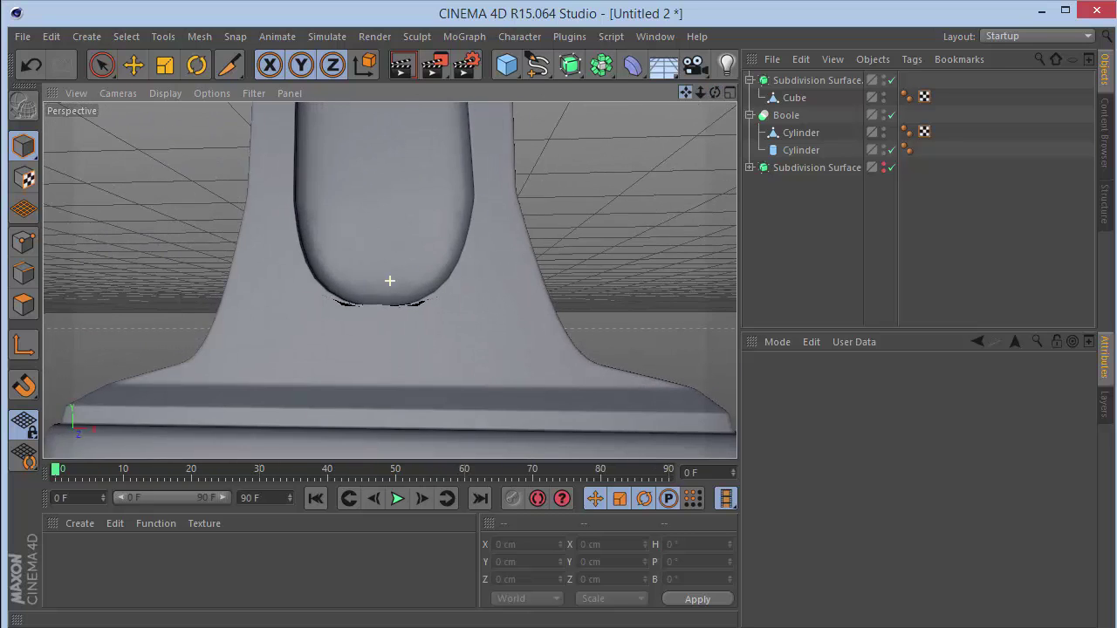
pyautogui.moveTo(686, 91); pyautogui.dragTo(737, 332)
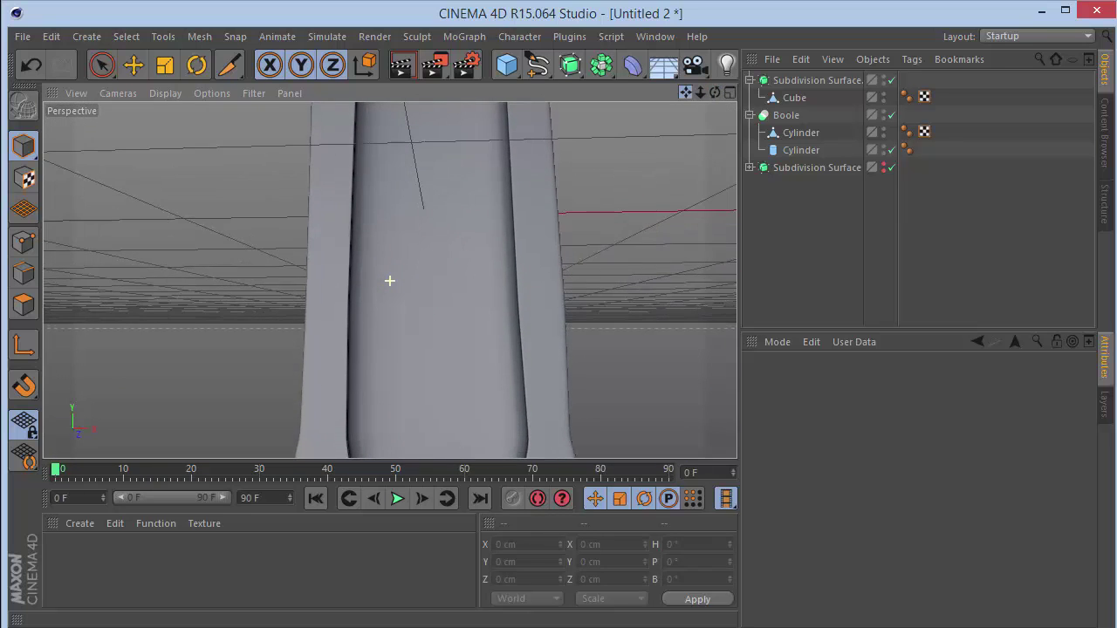
pyautogui.click(497, 253)
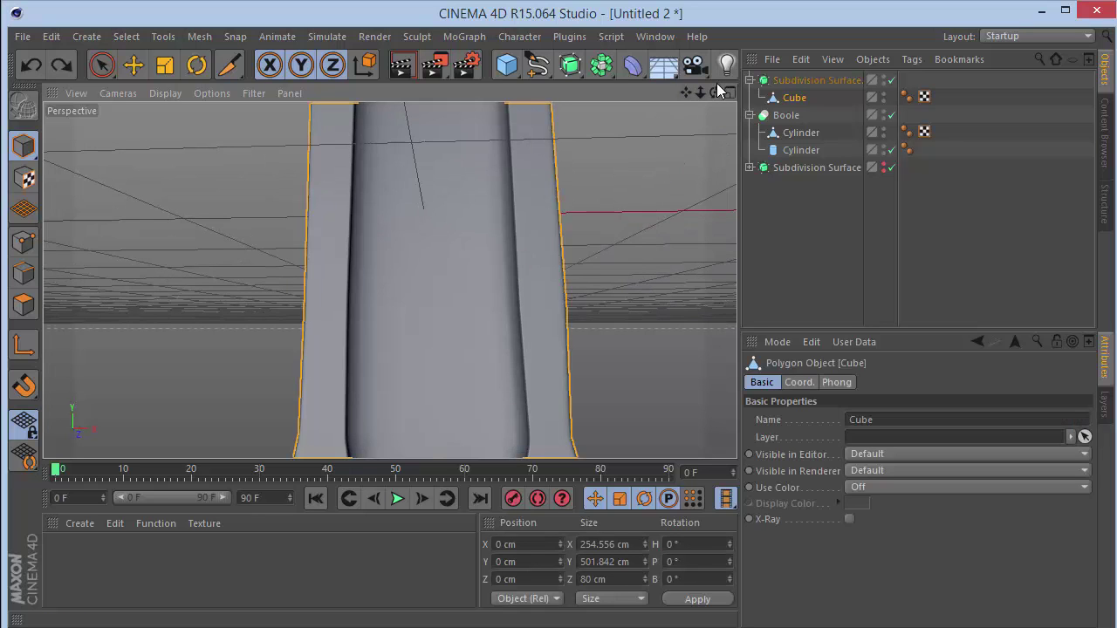
pyautogui.moveTo(716, 93)
pyautogui.mouseDown()
pyautogui.moveTo(680, 96)
pyautogui.moveTo(724, 91)
pyautogui.moveTo(680, 92)
pyautogui.moveTo(711, 93)
pyautogui.moveTo(714, 114)
pyautogui.moveTo(711, 91)
pyautogui.mouseUp()
pyautogui.click(685, 91)
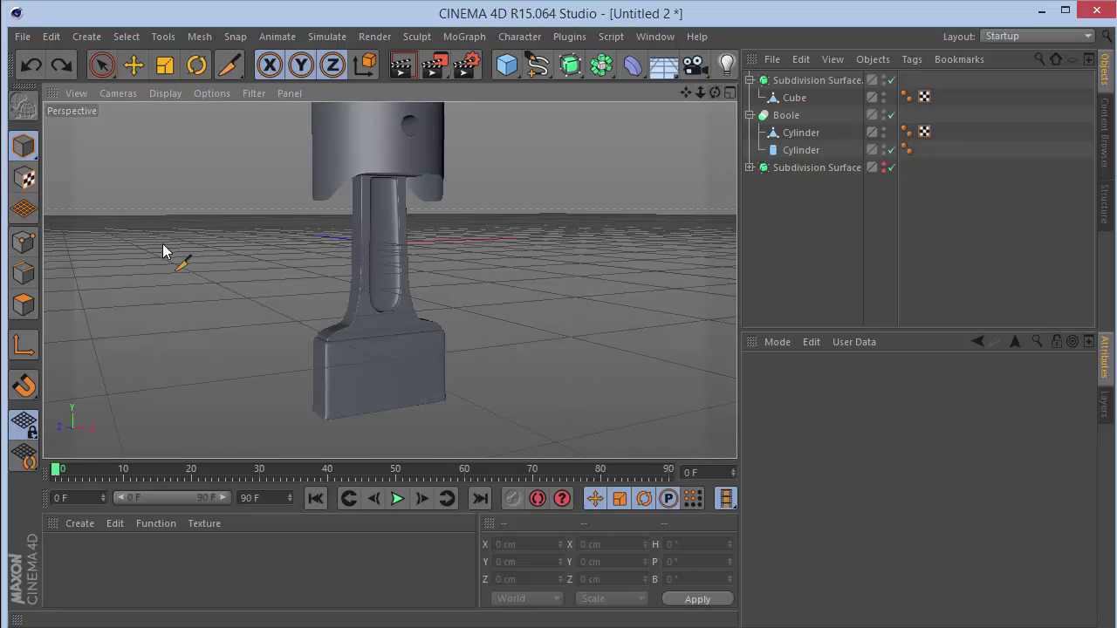
# Add a Cylinder in the front view and set its orientation to +Z.
pyautogui.press('F4')
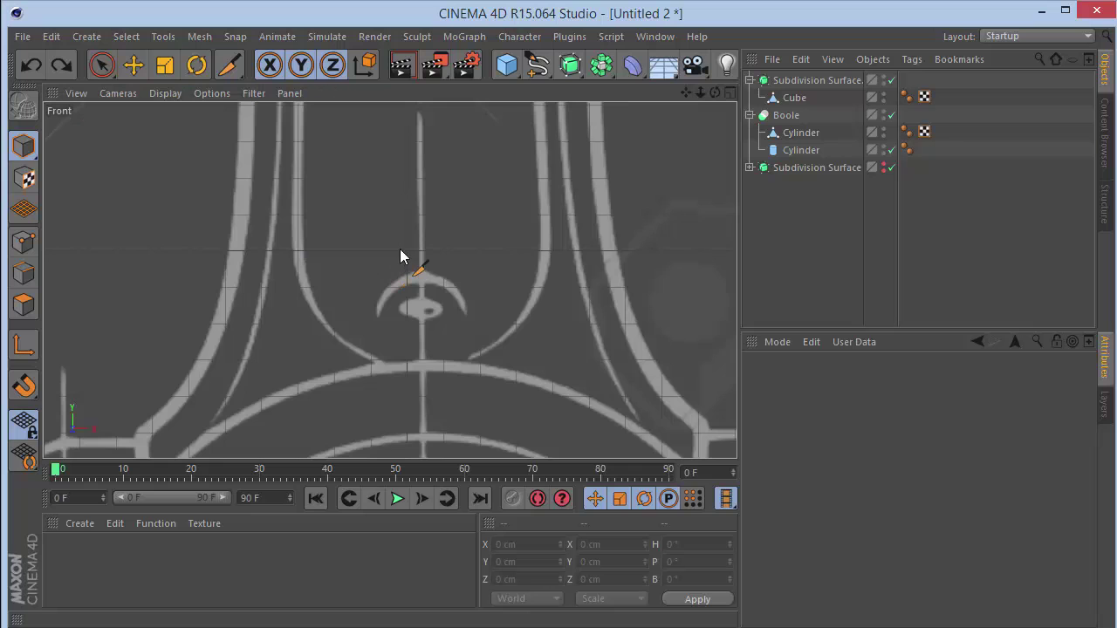
pyautogui.click(504, 66)
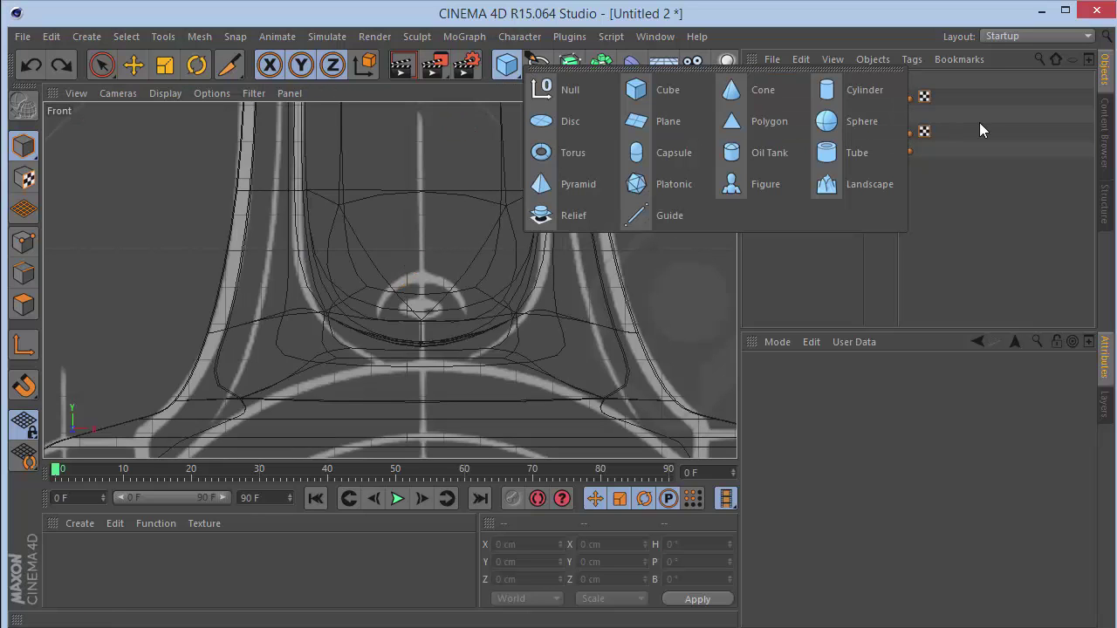
pyautogui.click(845, 92)
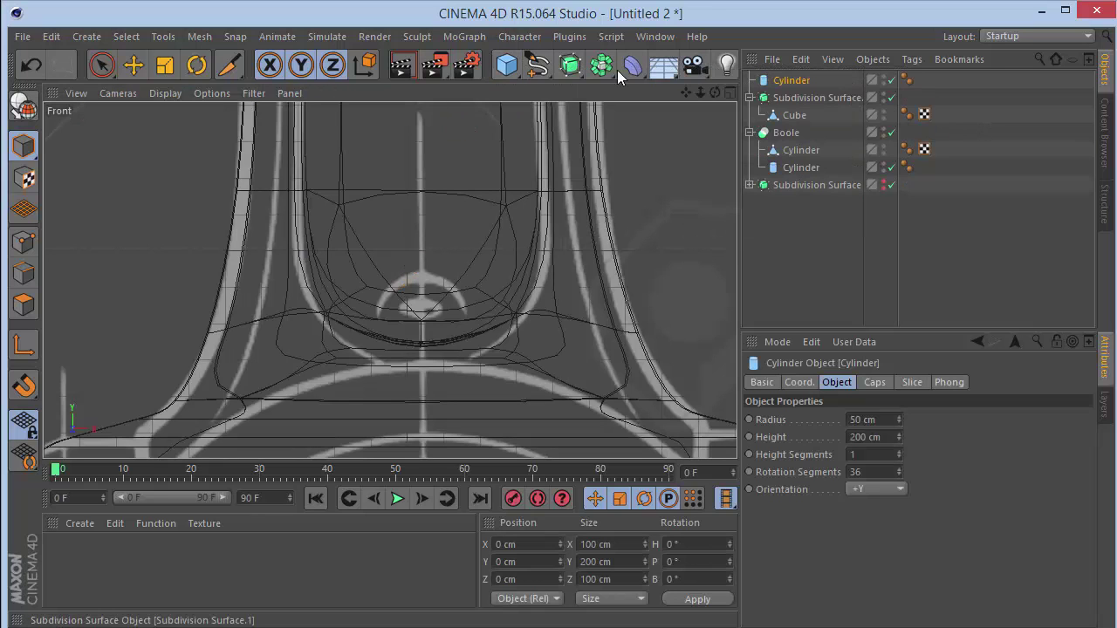
pyautogui.click(892, 489)
pyautogui.click(866, 577)
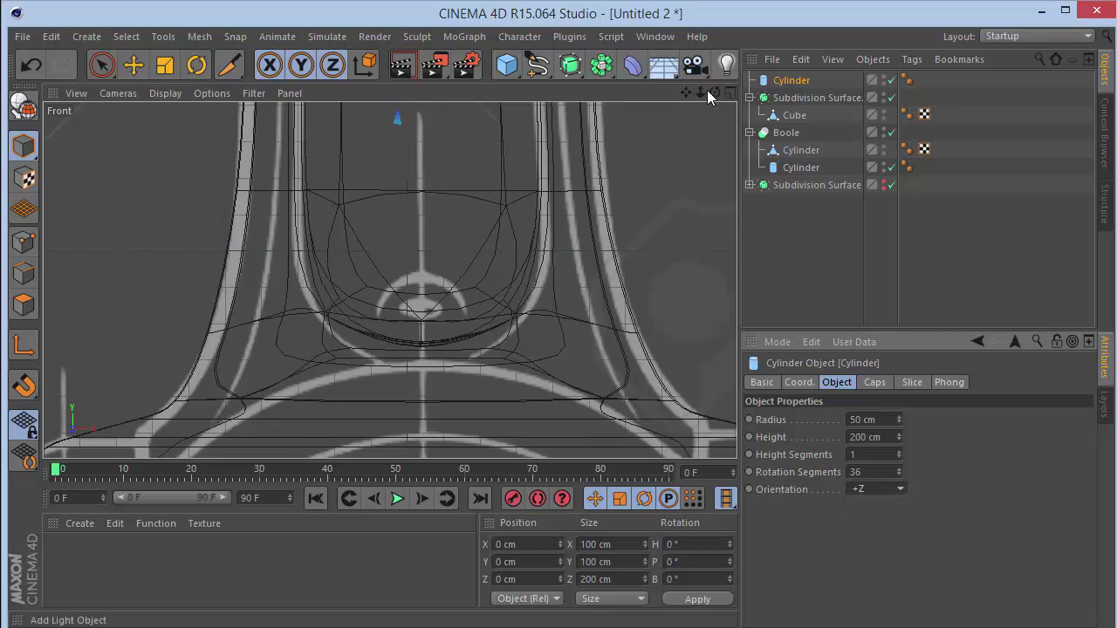
# Move the new Cylinder down to the blueprint's circle at the rod's lower end, at about Y -246 cm.
pyautogui.moveTo(686, 92); pyautogui.dragTo(389, 281)
pyautogui.moveTo(700, 94)
pyautogui.mouseDown()
pyautogui.moveTo(389, 281)
pyautogui.moveTo(703, 98)
pyautogui.mouseUp()
pyautogui.click(23, 146)
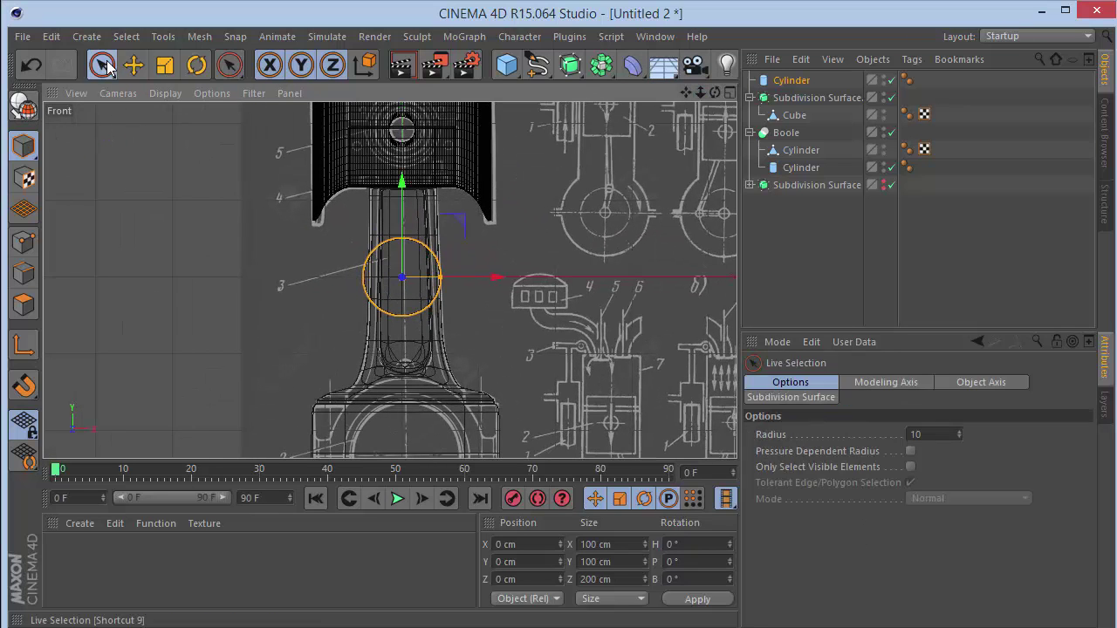
pyautogui.moveTo(403, 187); pyautogui.dragTo(667, 387)
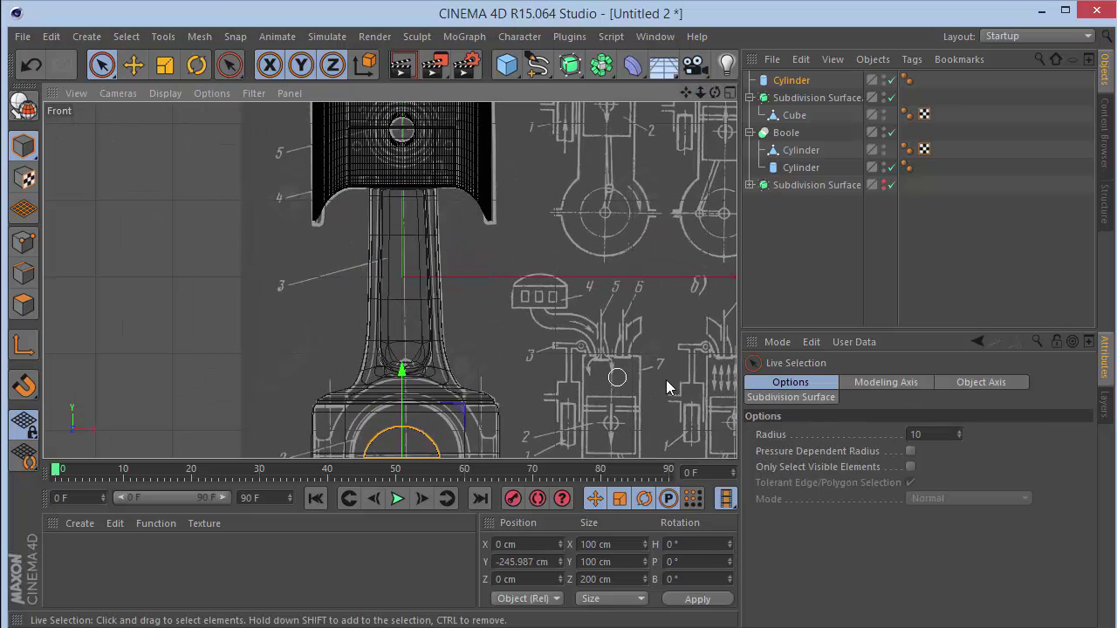
pyautogui.press('o')
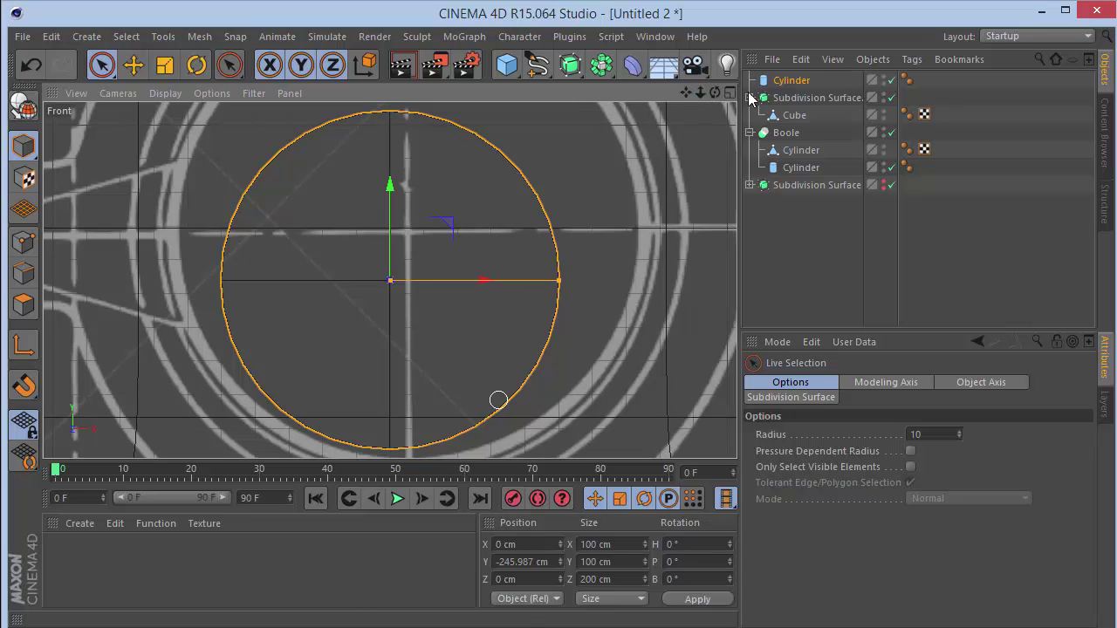
pyautogui.moveTo(701, 93)
pyautogui.mouseDown()
pyautogui.moveTo(664, 94)
pyautogui.moveTo(789, 93)
pyautogui.mouseUp()
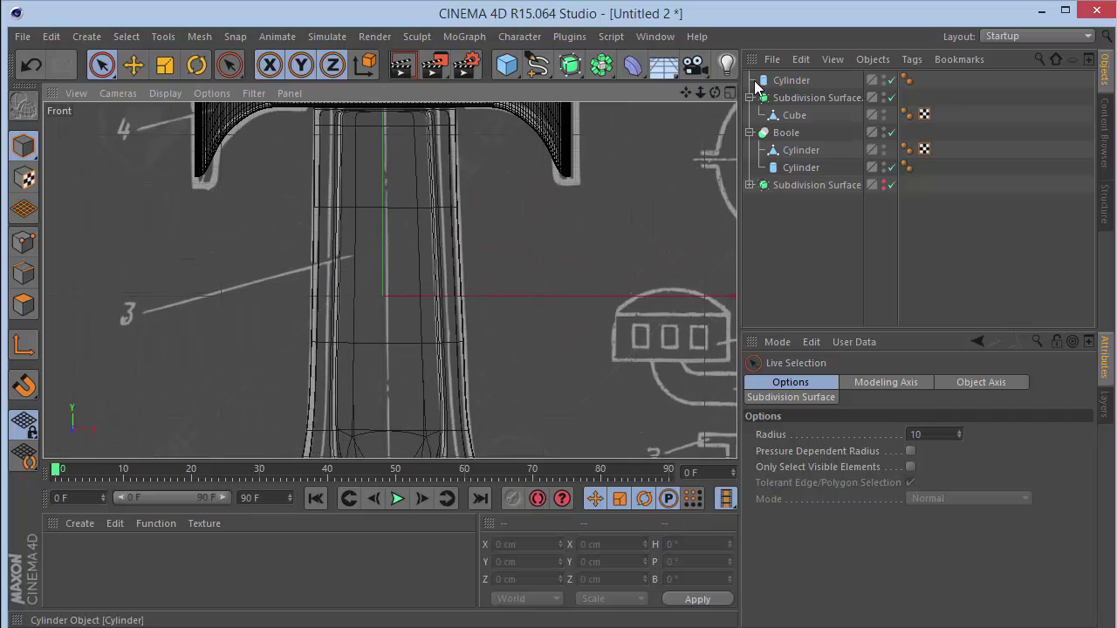
# Centre the new Cylinder on the blueprint's lower circle at about X 6, Y -231 cm and enlarge its radius to about 70 cm.
pyautogui.click(795, 82)
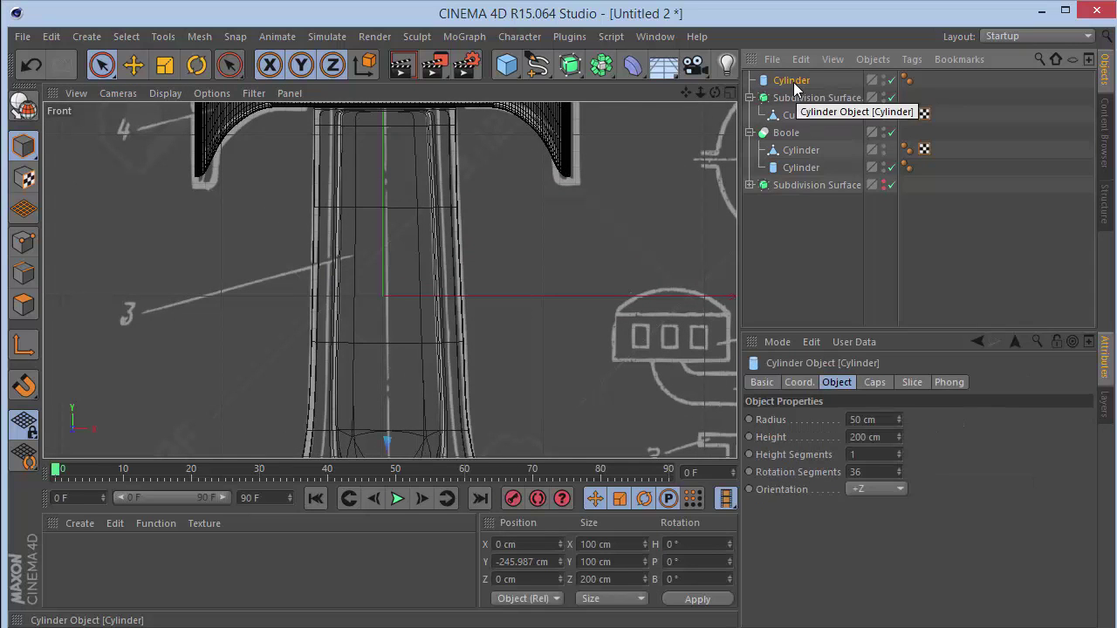
pyautogui.press('o')
pyautogui.moveTo(683, 95); pyautogui.dragTo(641, 181)
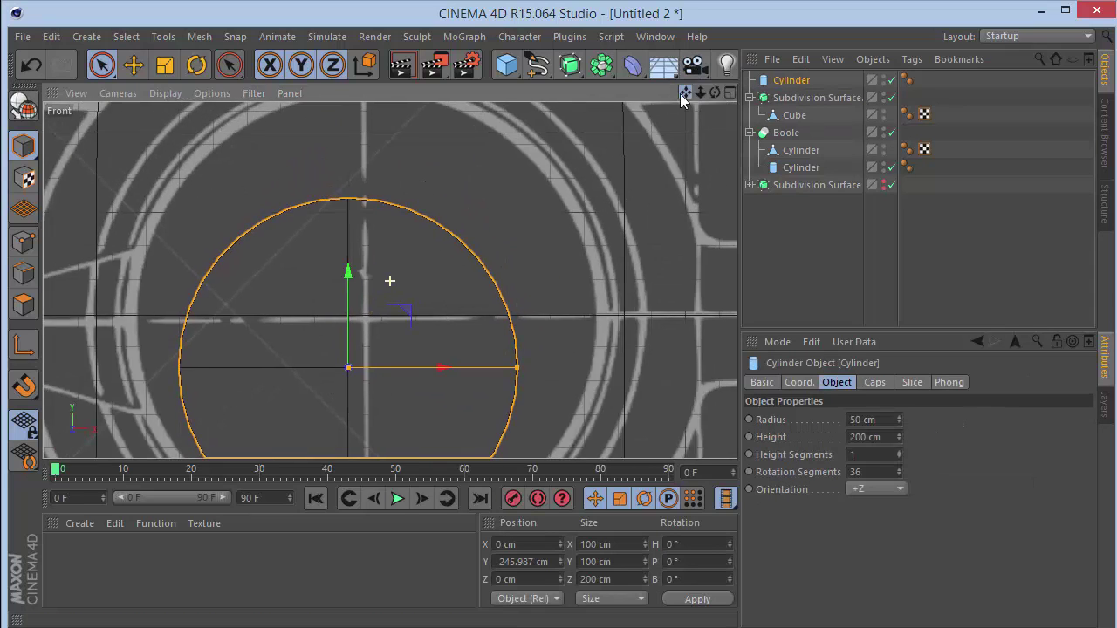
pyautogui.moveTo(407, 320); pyautogui.dragTo(426, 265)
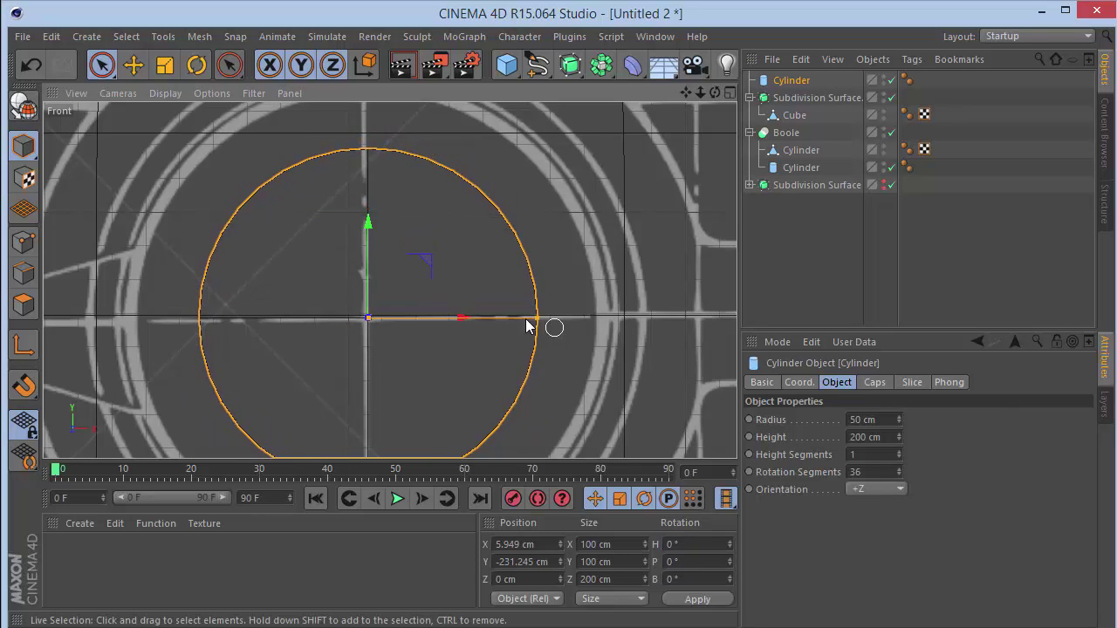
pyautogui.moveTo(529, 318); pyautogui.dragTo(606, 316)
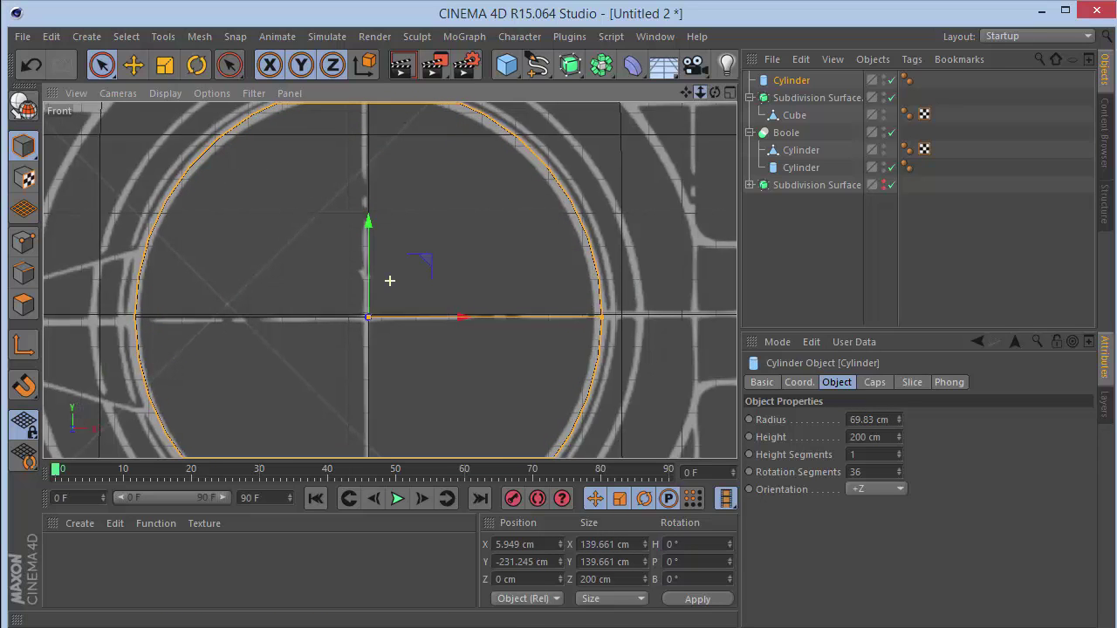
pyautogui.scroll(-3, 389, 281)
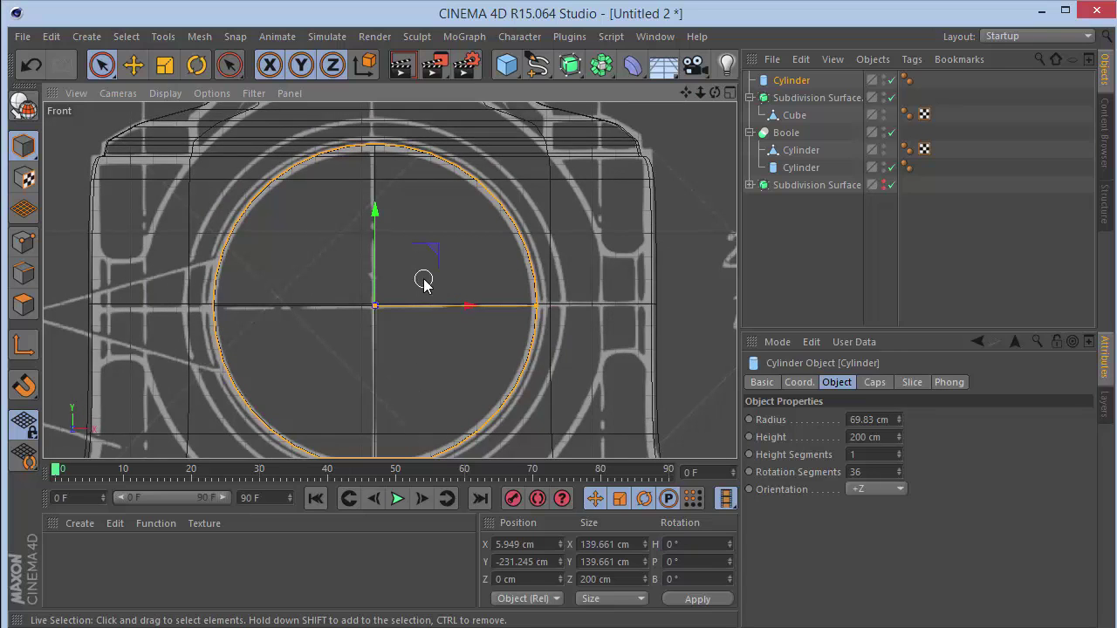
# Make the Cylinder editable and delete the polygons of its circular caps, leaving an open tube.
pyautogui.click(27, 111)
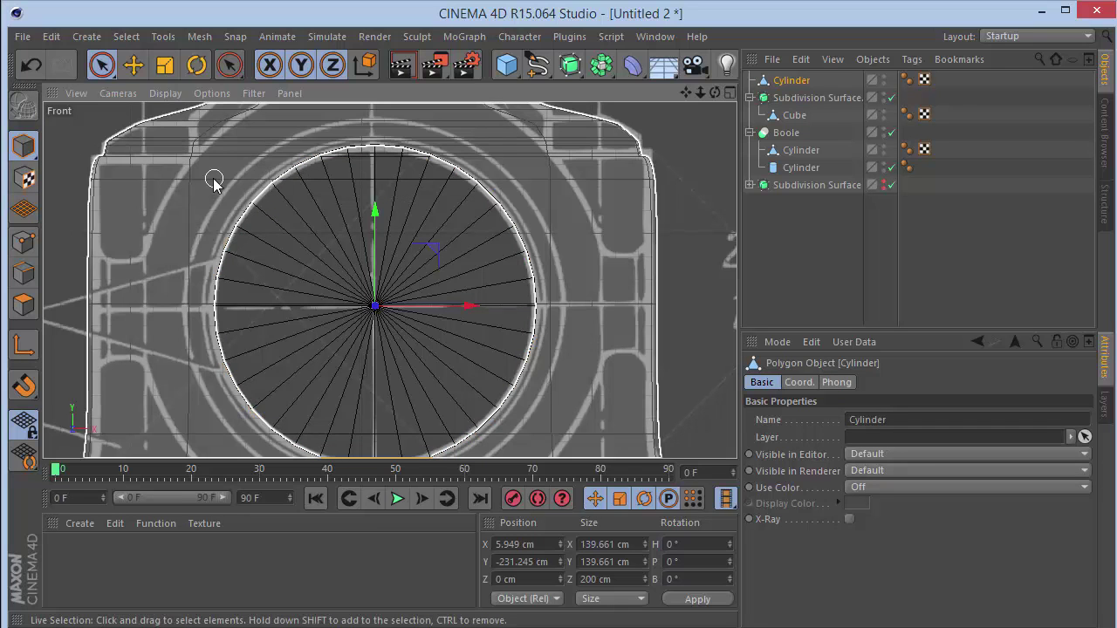
pyautogui.click(23, 304)
pyautogui.moveTo(436, 209); pyautogui.dragTo(315, 268)
pyautogui.hotkey('ctrl', 'a')
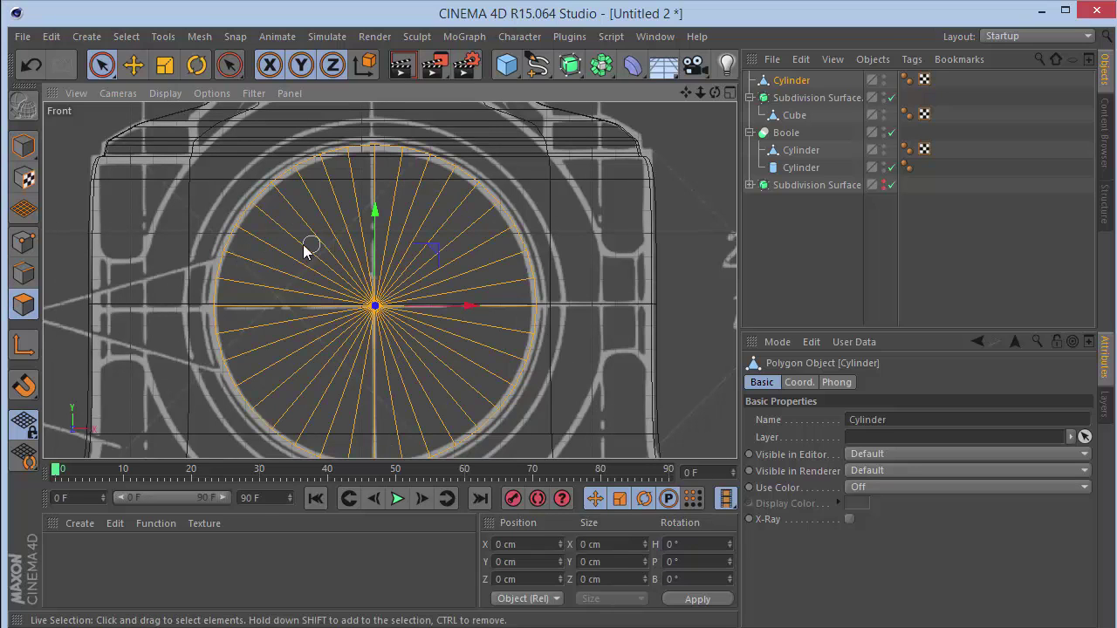
pyautogui.press('Delete')
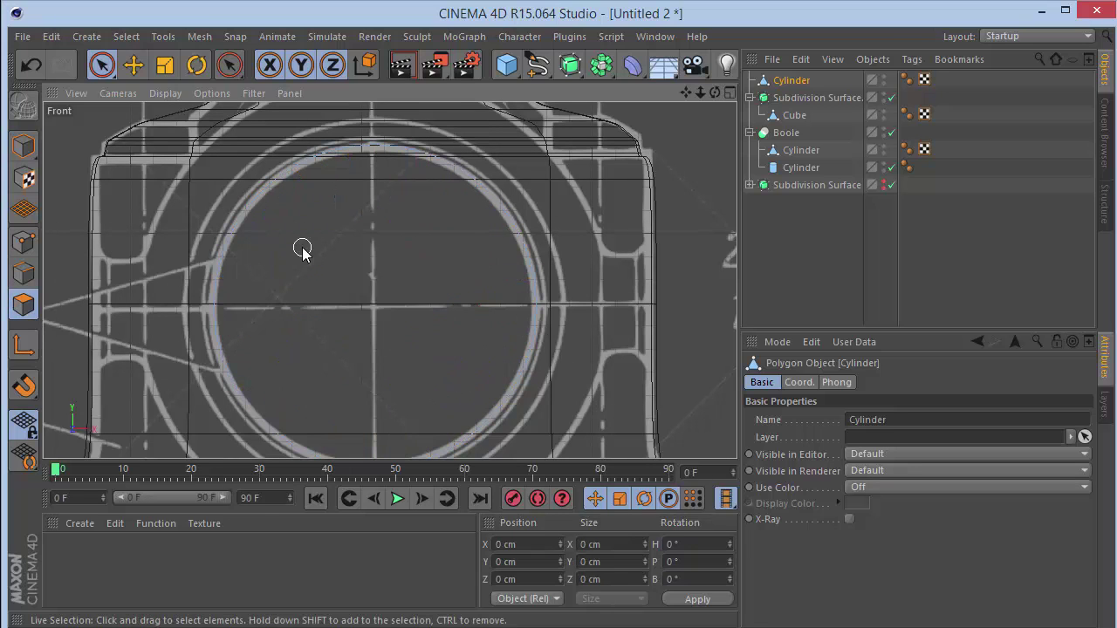
# Extrude all of the tube's side polygons outward by 3.8 cm to the blueprint's next circle.
pyautogui.click(521, 234)
pyautogui.hotkey('ctrl', 'z')
pyautogui.click(101, 65)
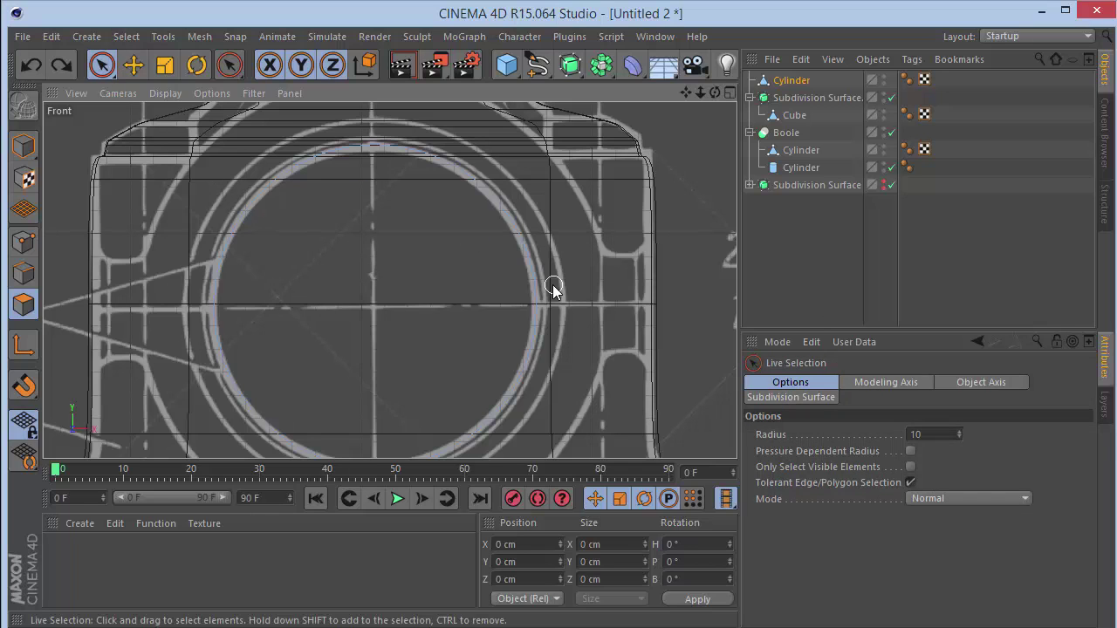
pyautogui.click(441, 250)
pyautogui.press('d')
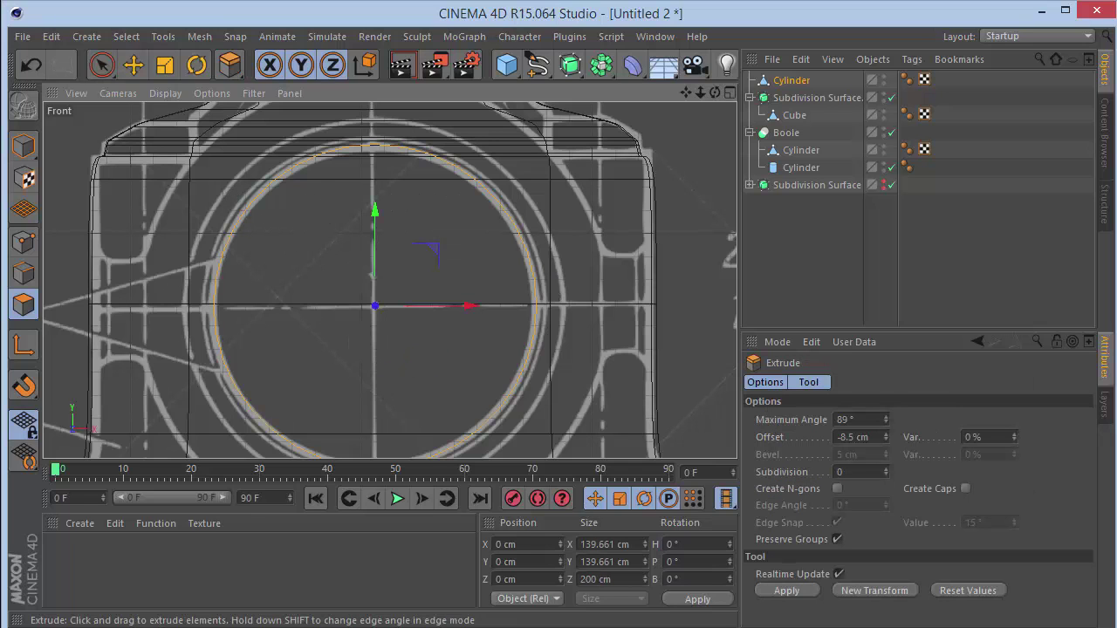
pyautogui.moveTo(441, 251); pyautogui.dragTo(474, 251)
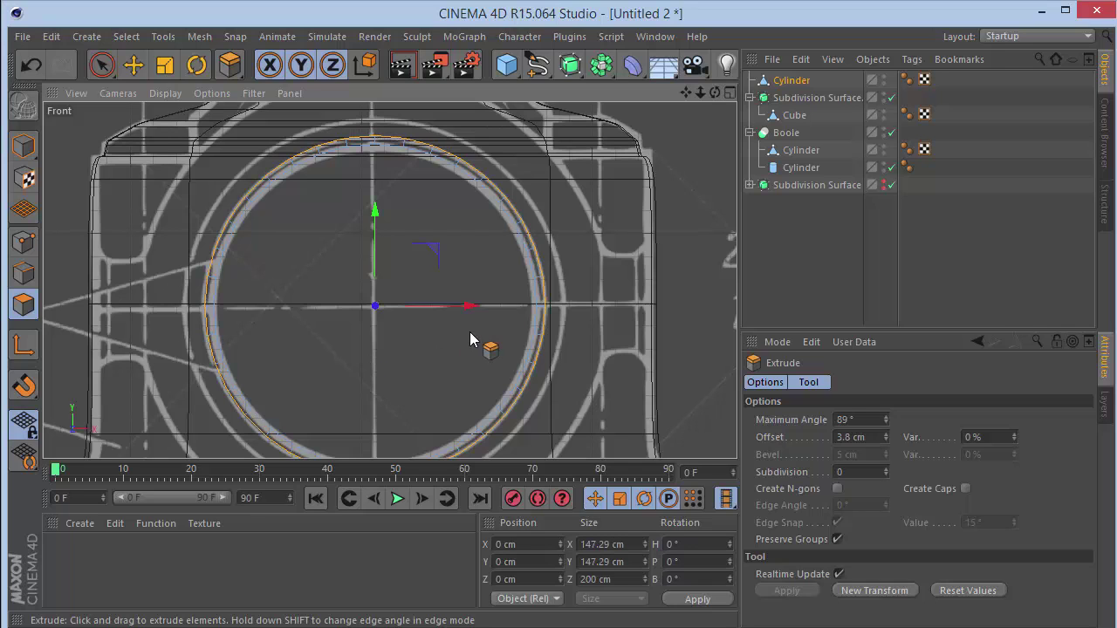
# Inset the tube's outer side polygons with Extrude Inner at an offset of 10 cm.
pyautogui.press('F1')
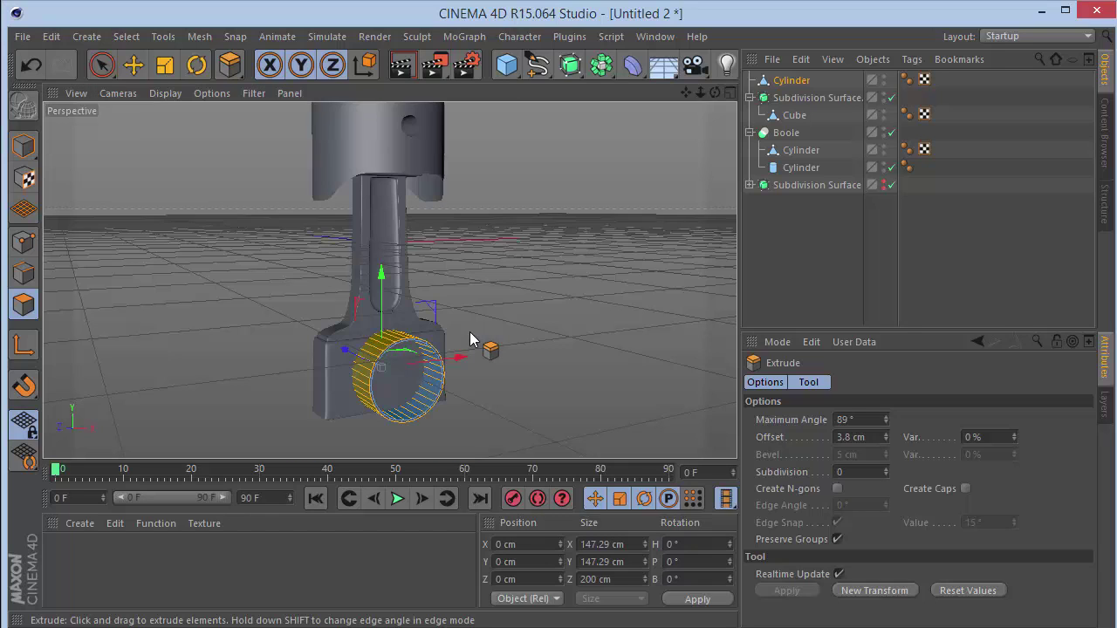
pyautogui.scroll(10, 350, 426)
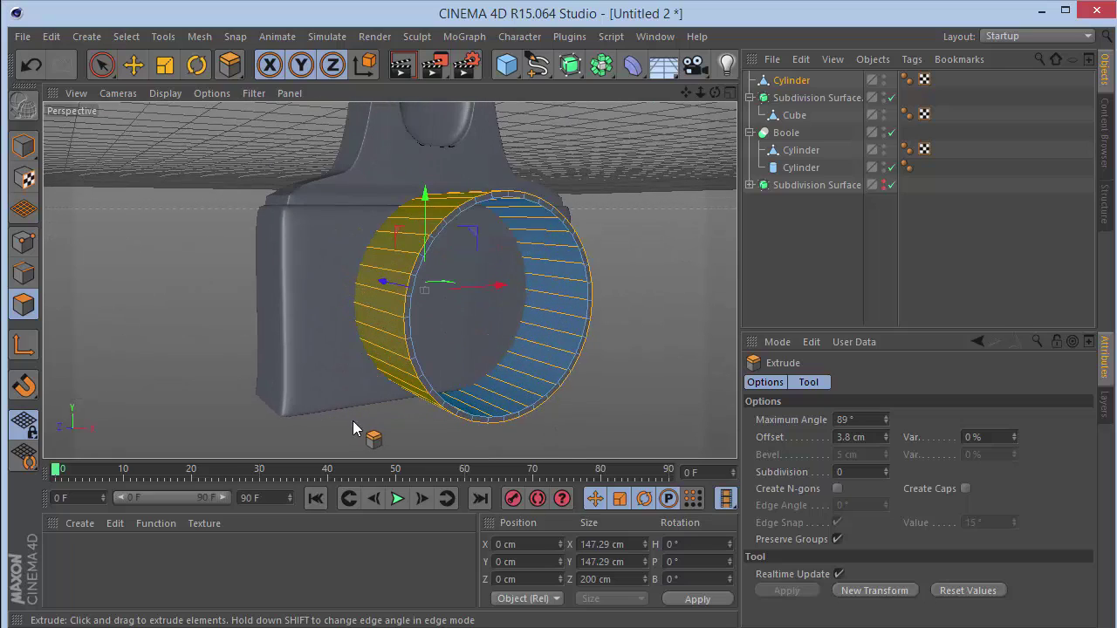
pyautogui.moveTo(714, 92); pyautogui.dragTo(672, 122)
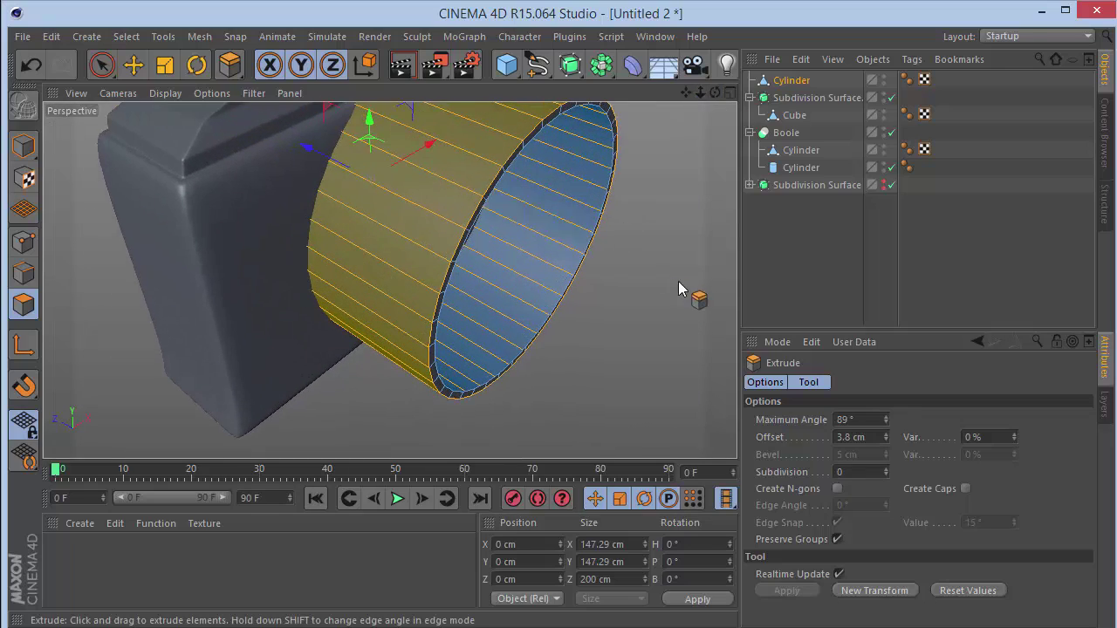
pyautogui.press('i')
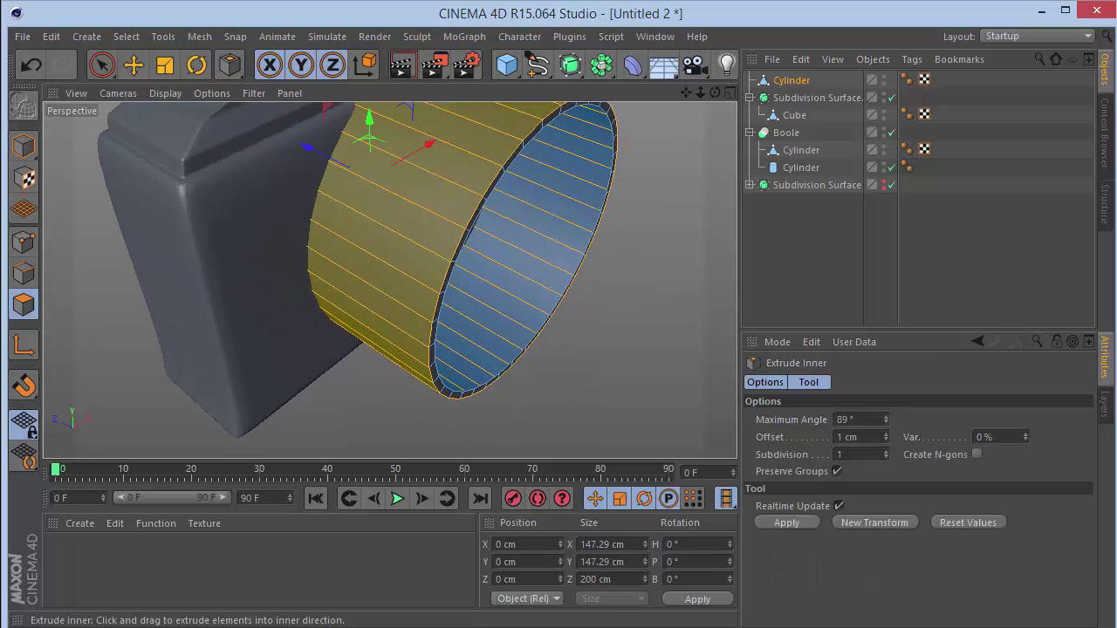
pyautogui.moveTo(559, 280); pyautogui.dragTo(478, 279)
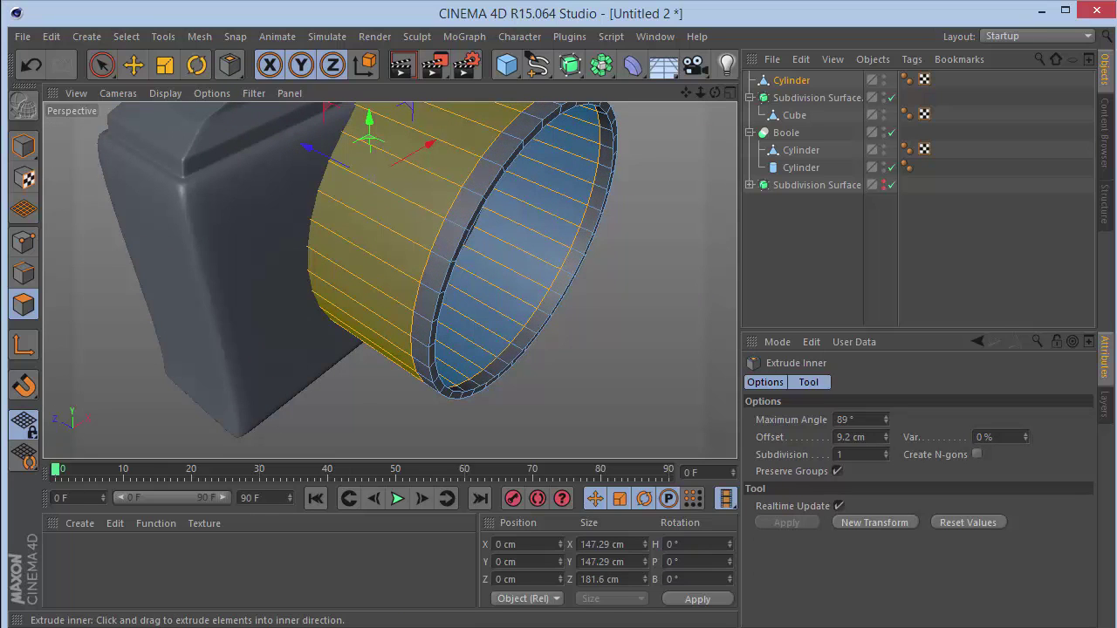
pyautogui.doubleClick(843, 436)
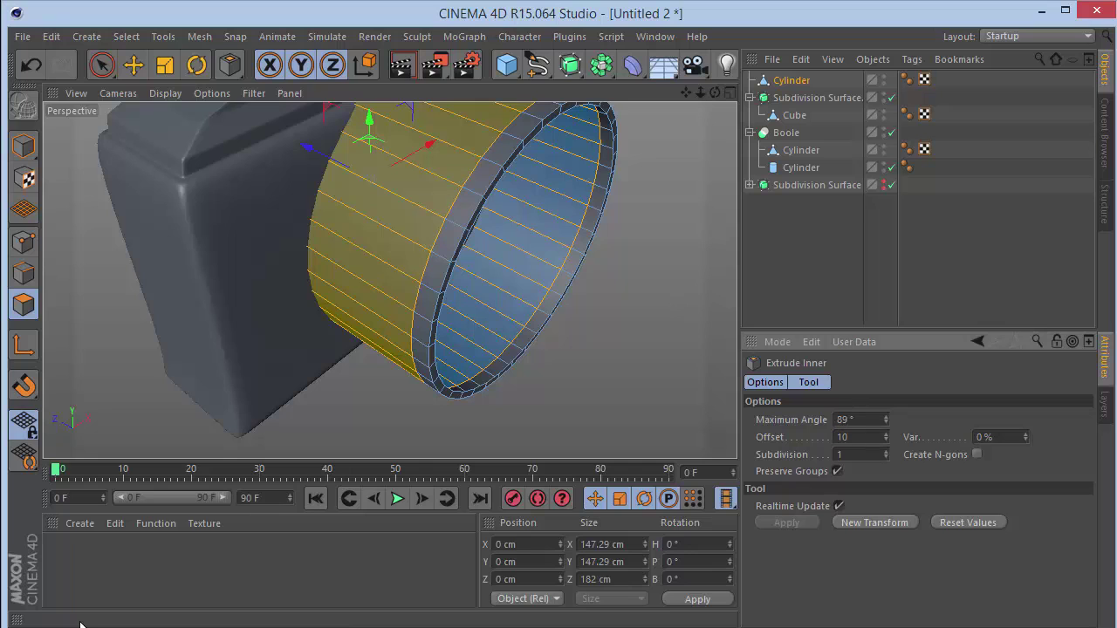
pyautogui.write('10')
pyautogui.press('Return')
# Extrude the inset band outward by 7.3 cm to the next blueprint circle in the front view.
pyautogui.press('F4')
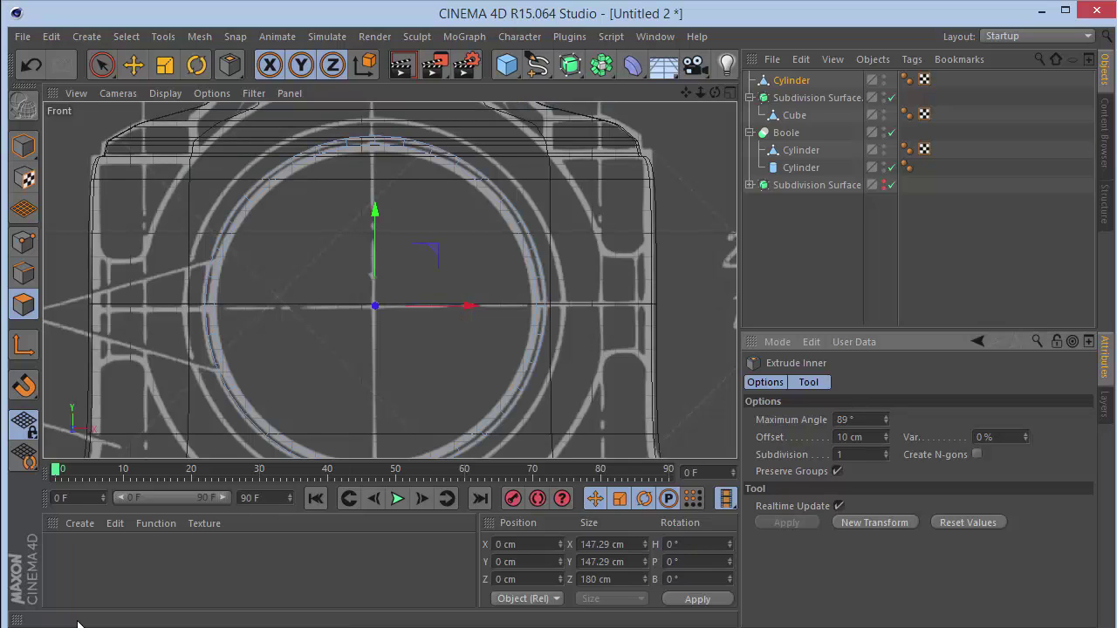
pyautogui.press('d')
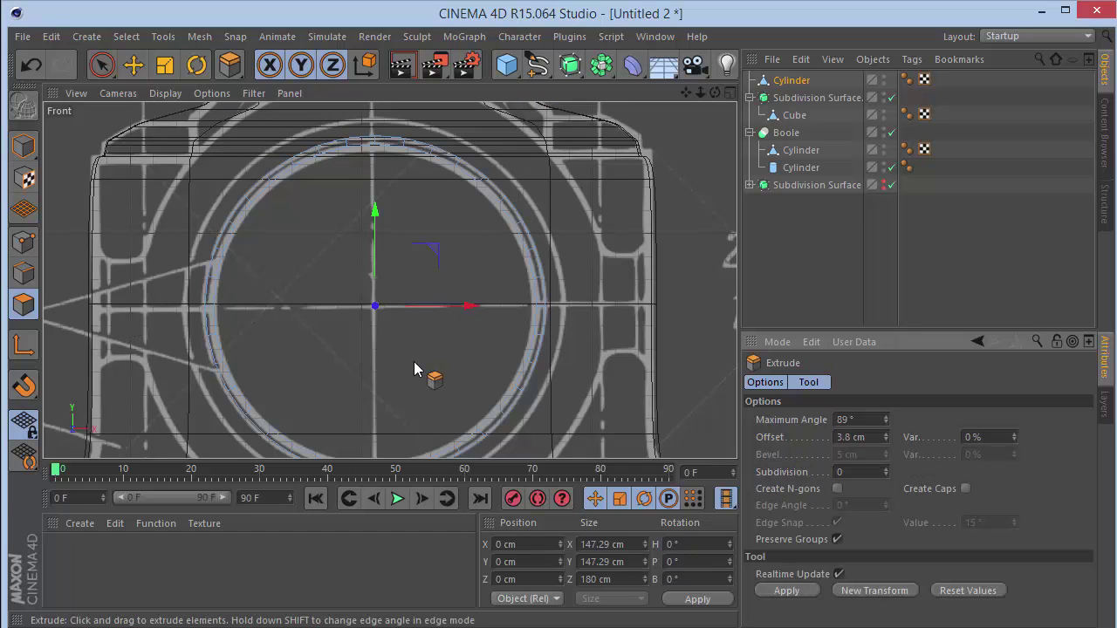
pyautogui.moveTo(314, 361)
pyautogui.mouseDown()
pyautogui.moveTo(371, 361)
pyautogui.moveTo(308, 358)
pyautogui.mouseUp()
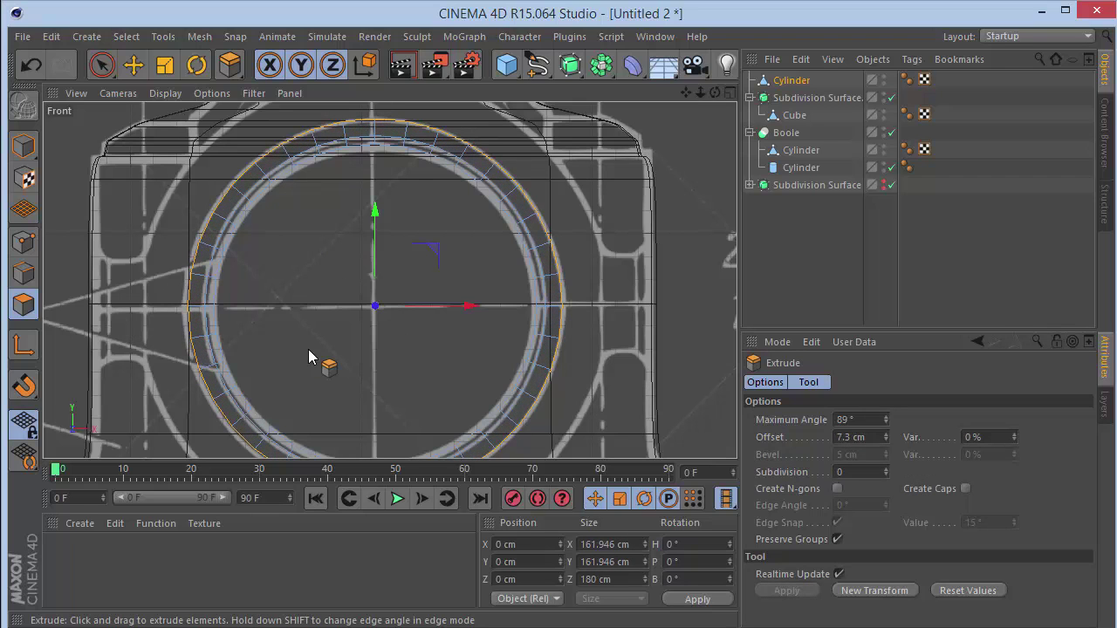
# Widen the raised band back to the tube's full depth with Extrude Inner at an offset of -10 cm.
pyautogui.press('F1')
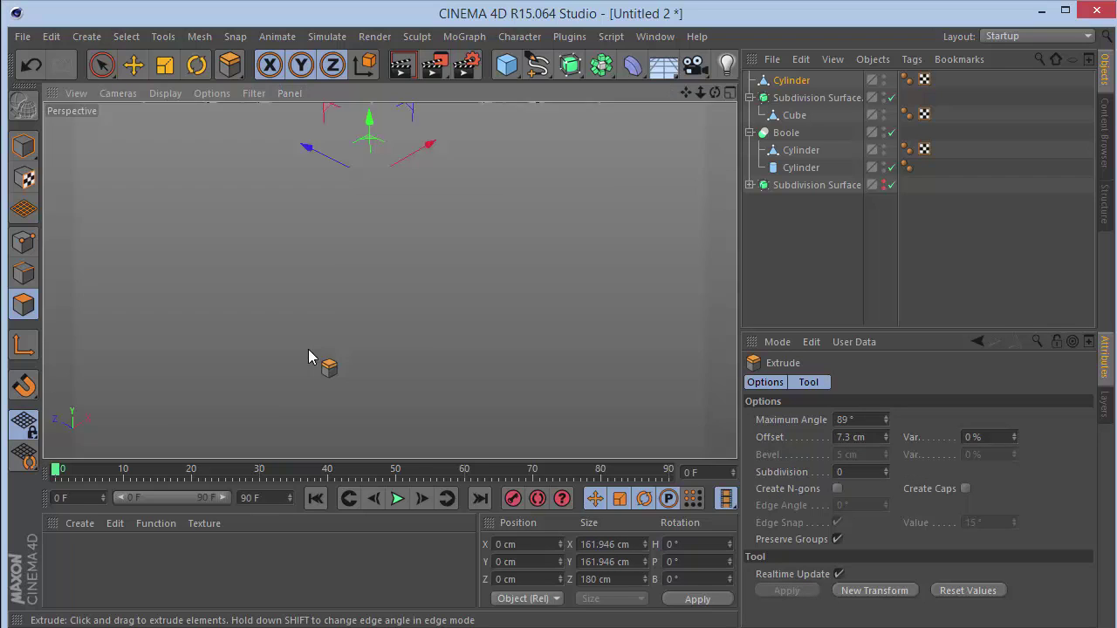
pyautogui.press('i')
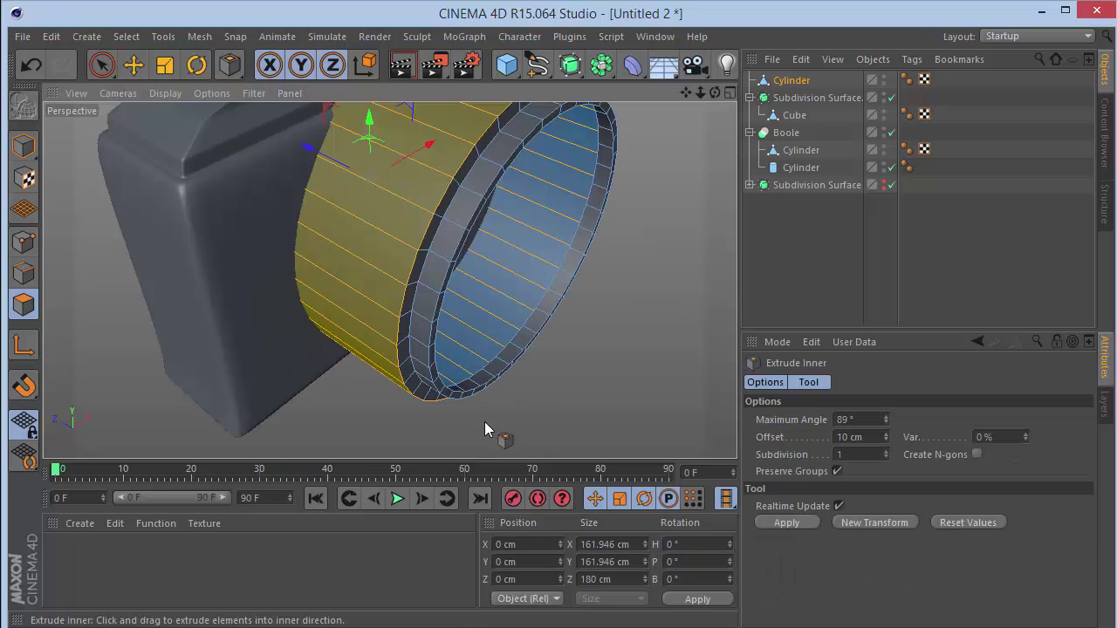
pyautogui.click(839, 437)
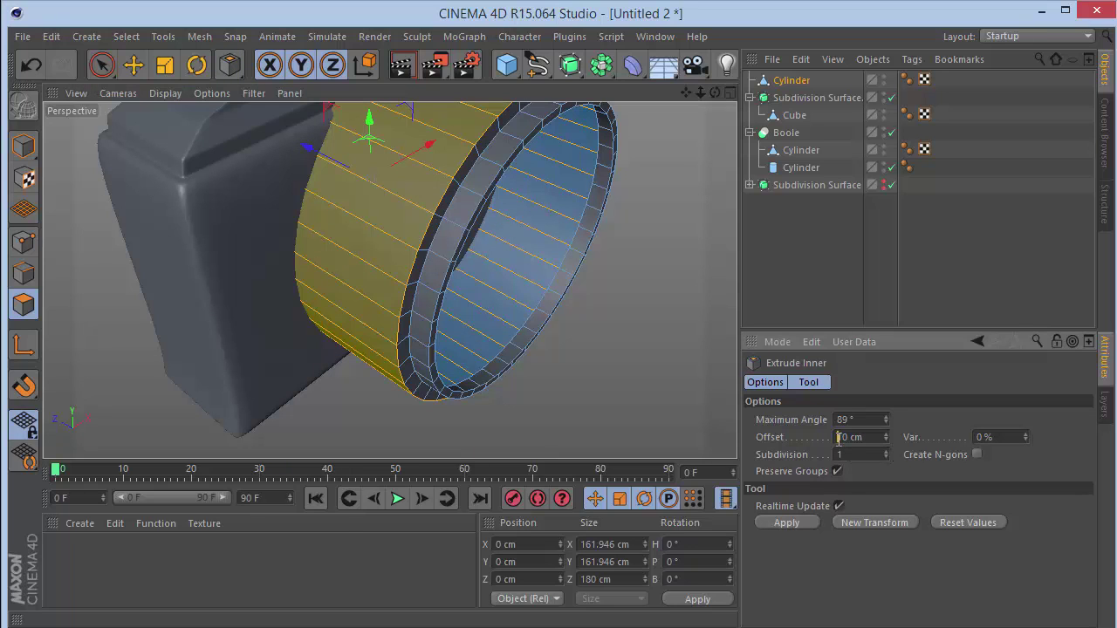
pyautogui.press('Return')
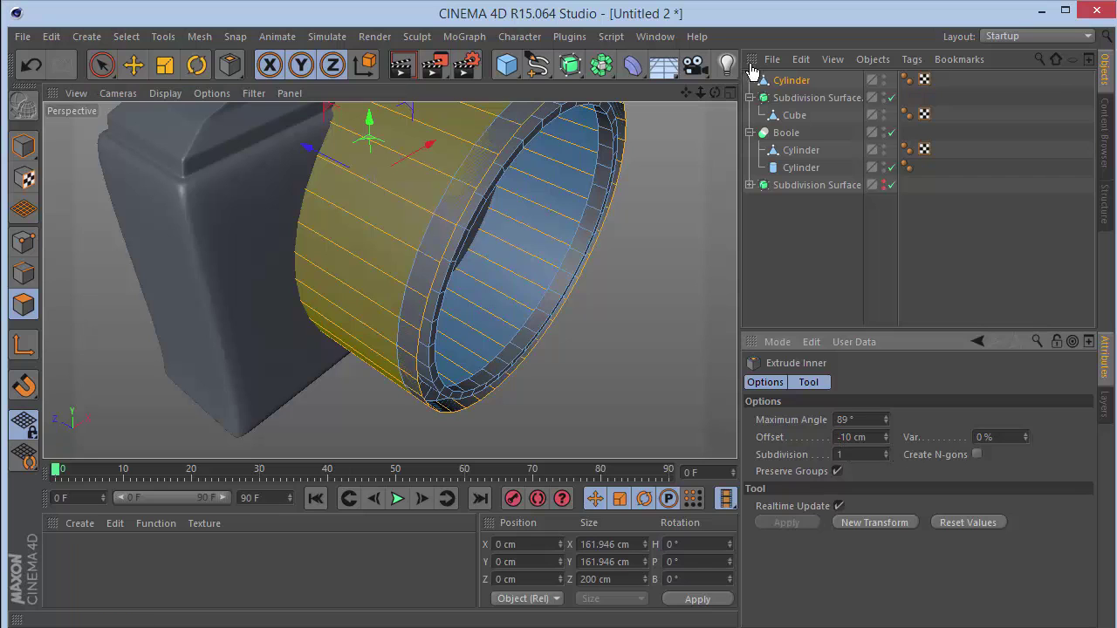
pyautogui.moveTo(713, 98)
pyautogui.mouseDown()
pyautogui.moveTo(733, 114)
pyautogui.moveTo(712, 96)
pyautogui.mouseUp()
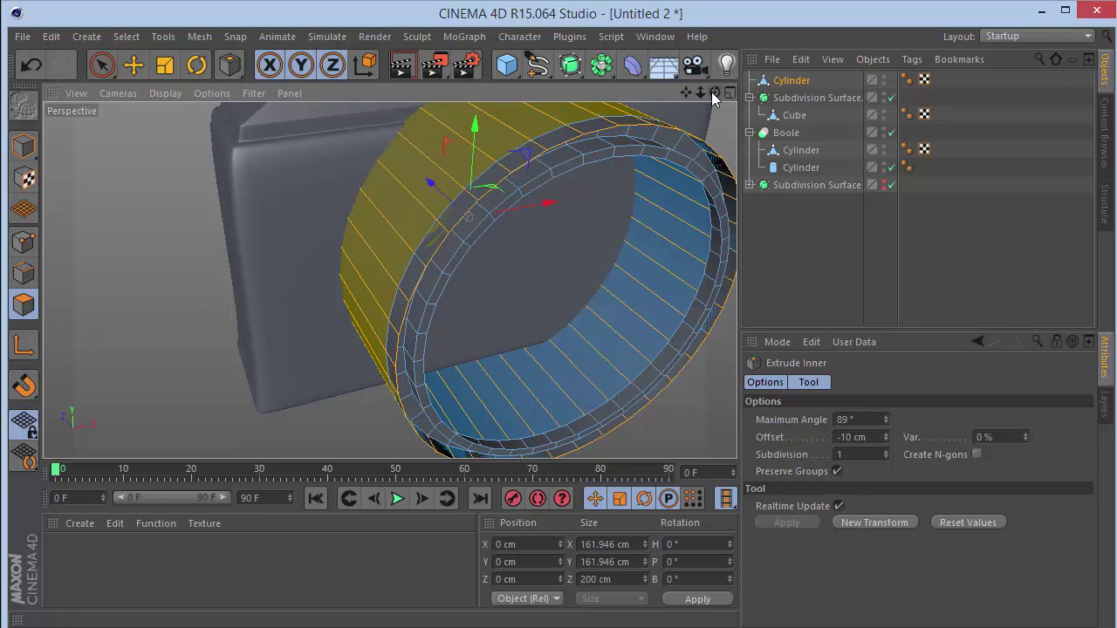
# Extrude the widened outer band by 21.2 cm to match the blueprint's large outer circle.
pyautogui.press('F4')
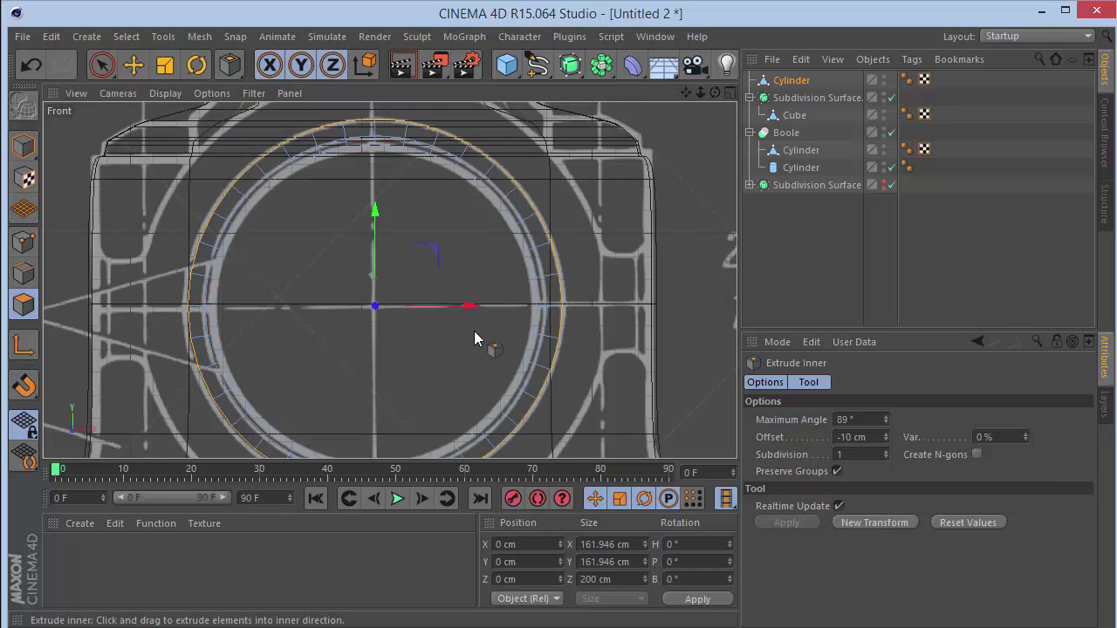
pyautogui.press('d')
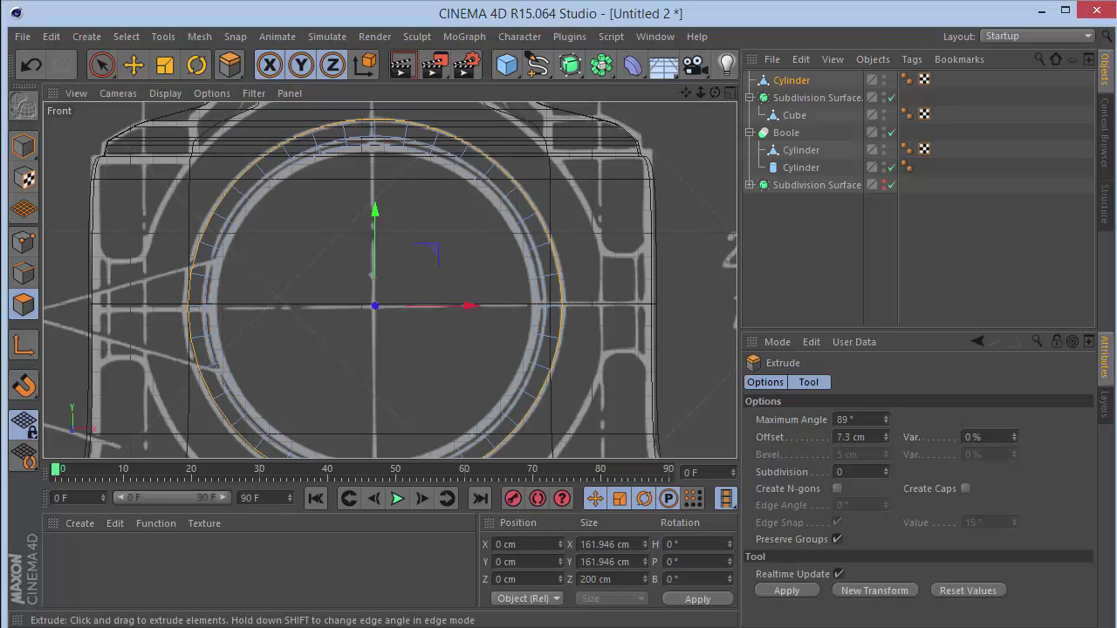
pyautogui.moveTo(419, 262); pyautogui.dragTo(609, 262)
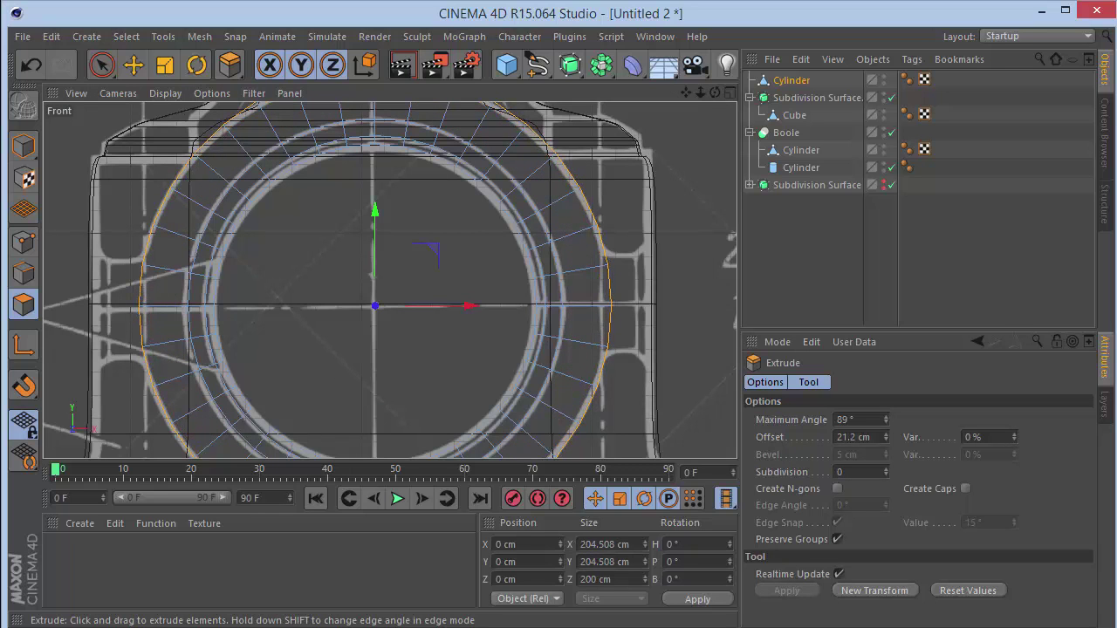
# Select the six outer polygons along the bottom of the ring, above the blueprint's bottom block.
pyautogui.moveTo(686, 92); pyautogui.dragTo(686, 98)
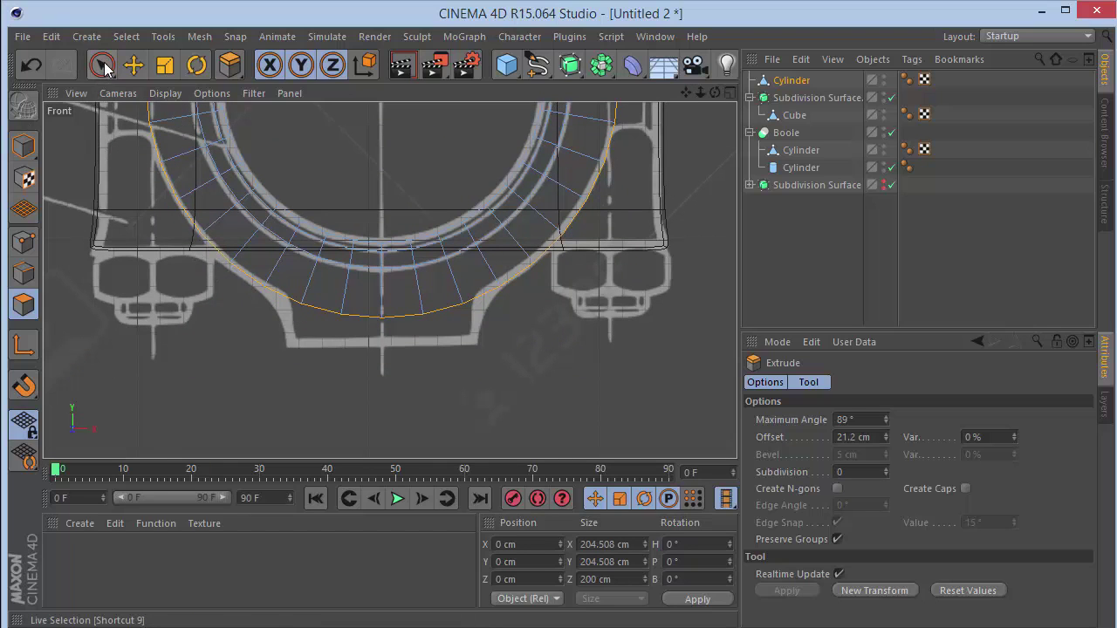
pyautogui.moveTo(102, 72); pyautogui.dragTo(177, 94)
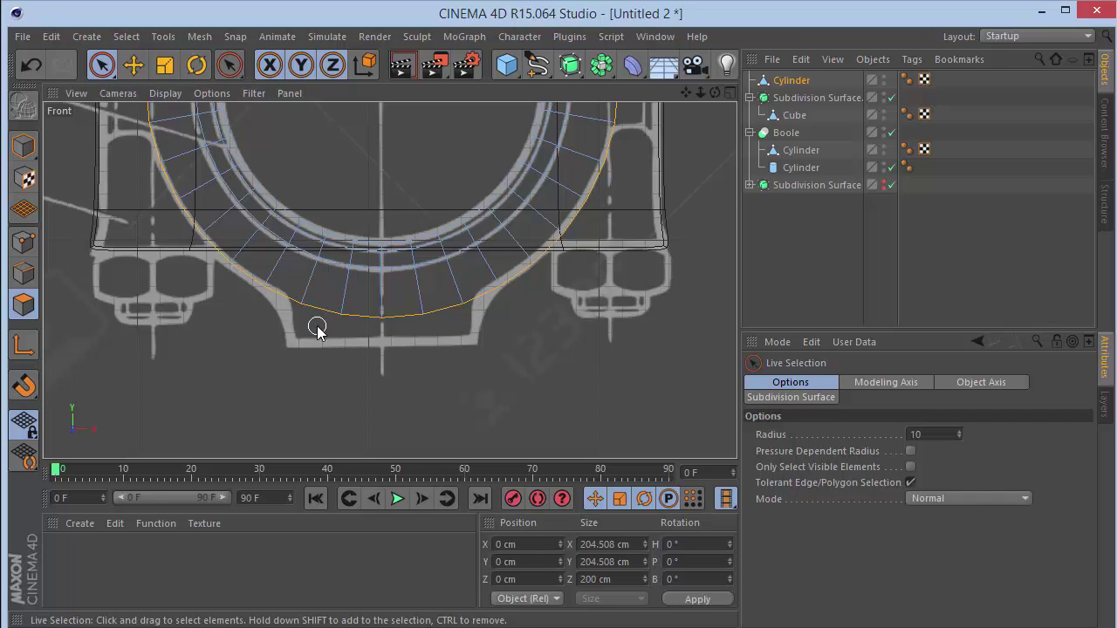
pyautogui.press('F1')
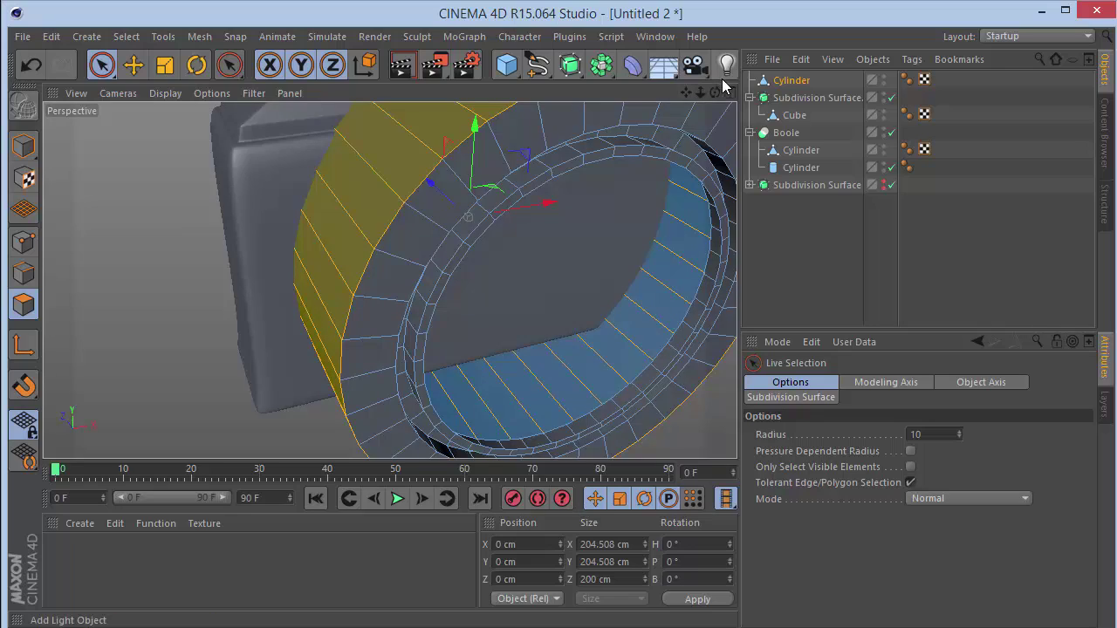
pyautogui.scroll(2, 388, 279)
pyautogui.moveTo(715, 93); pyautogui.dragTo(548, 2)
pyautogui.moveTo(715, 94)
pyautogui.mouseDown()
pyautogui.moveTo(709, 118)
pyautogui.moveTo(712, 106)
pyautogui.mouseUp()
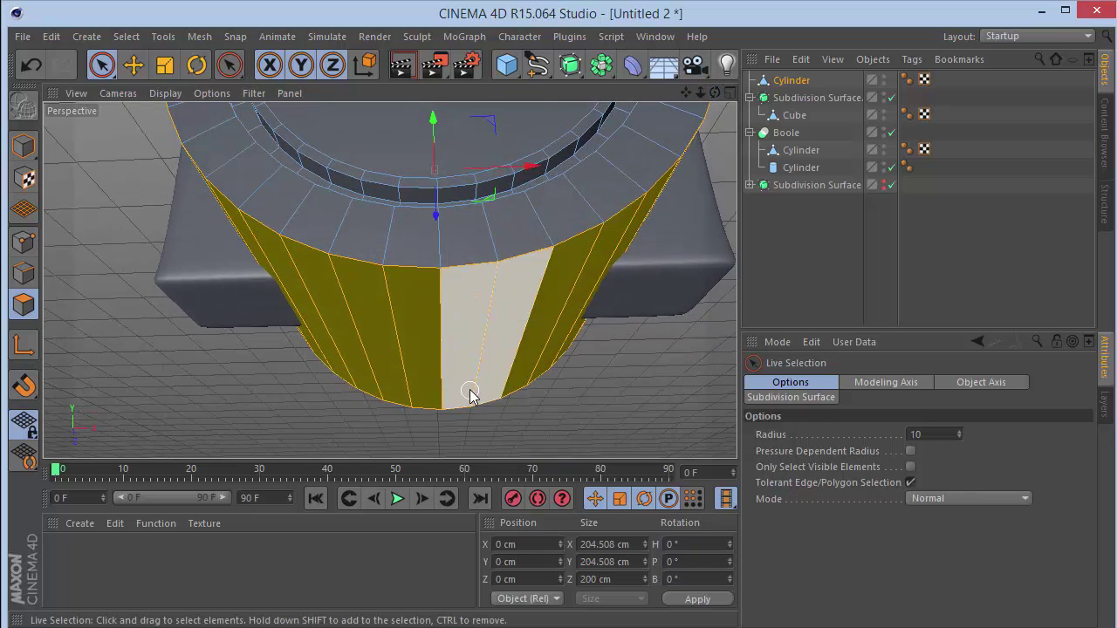
pyautogui.press('F4')
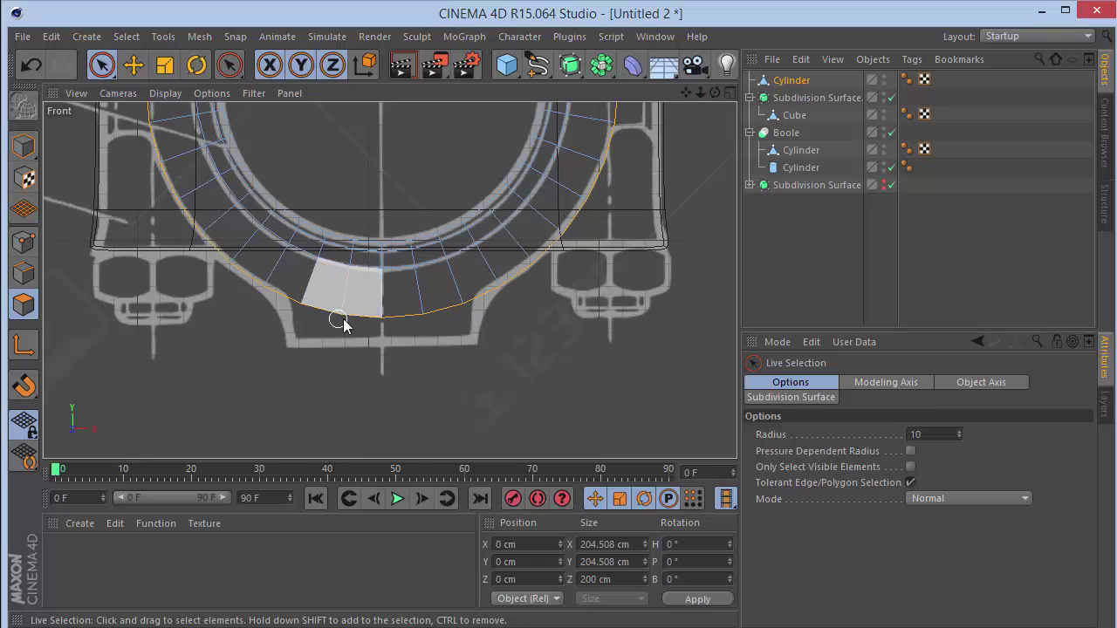
pyautogui.press('F1')
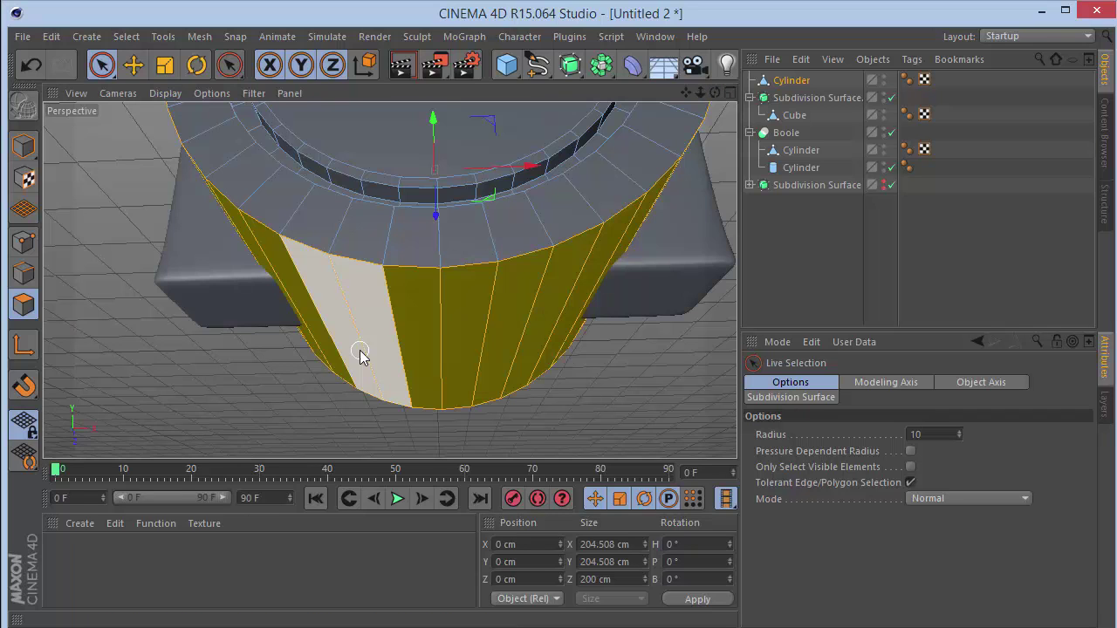
pyautogui.click(443, 327)
pyautogui.keyDown('shift'); pyautogui.click(521, 306); pyautogui.keyUp('shift')
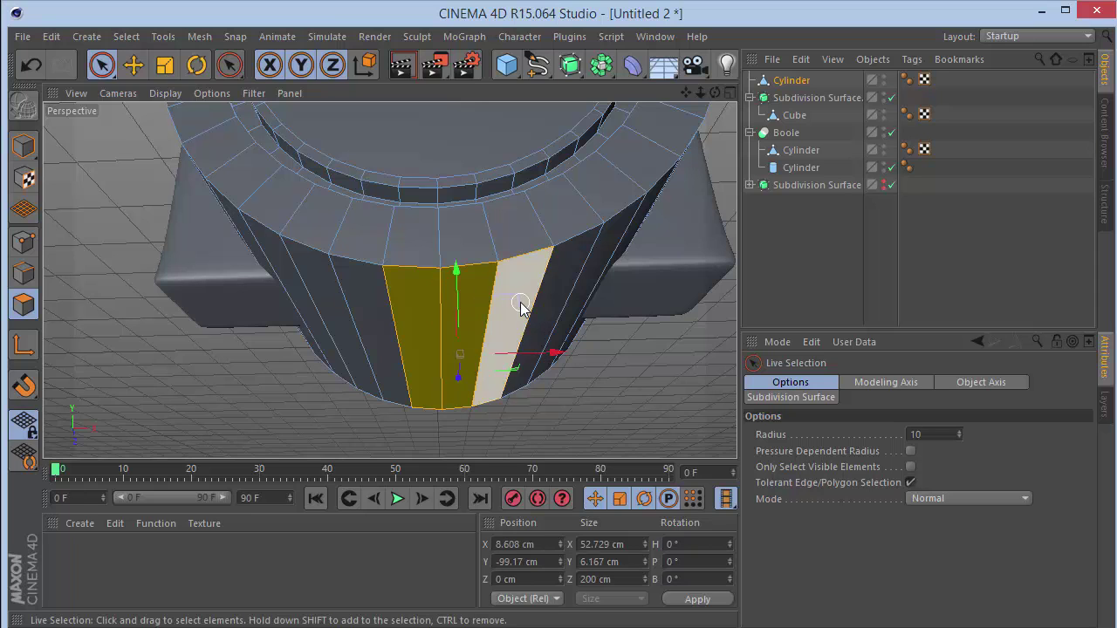
pyautogui.keyDown('shift'); pyautogui.click(555, 294); pyautogui.keyUp('shift')
pyautogui.keyDown('shift'); pyautogui.click(370, 291); pyautogui.keyUp('shift')
pyautogui.keyDown('shift'); pyautogui.click(341, 290); pyautogui.keyUp('shift')
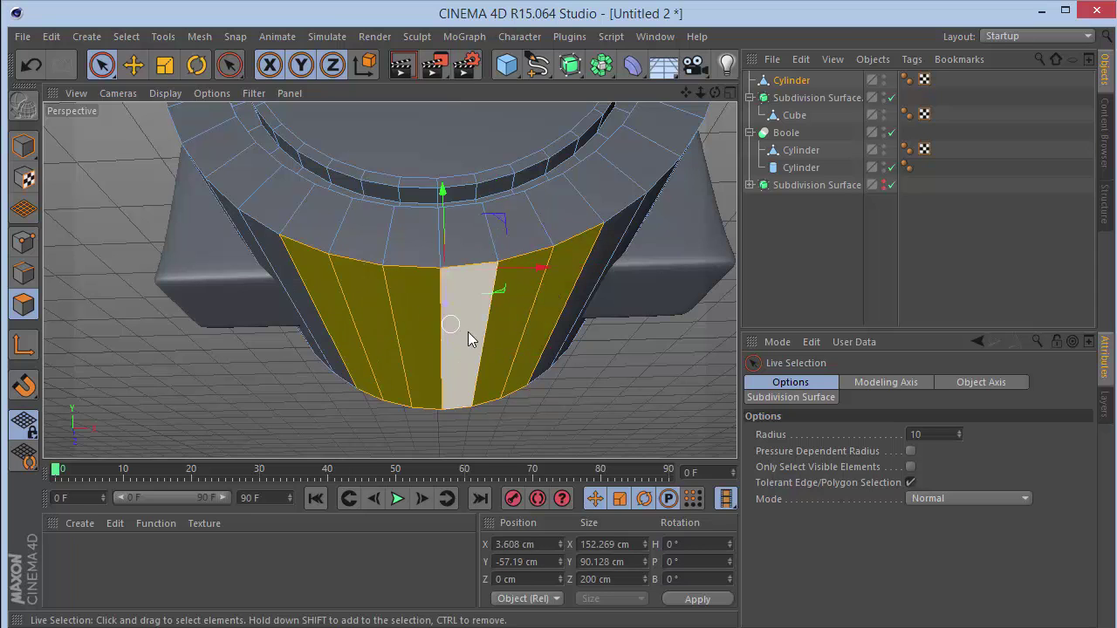
# Try to extrude the selected bottom polygons by 15.3 cm and flatten them to a Y size of 0 cm.
pyautogui.press('F4')
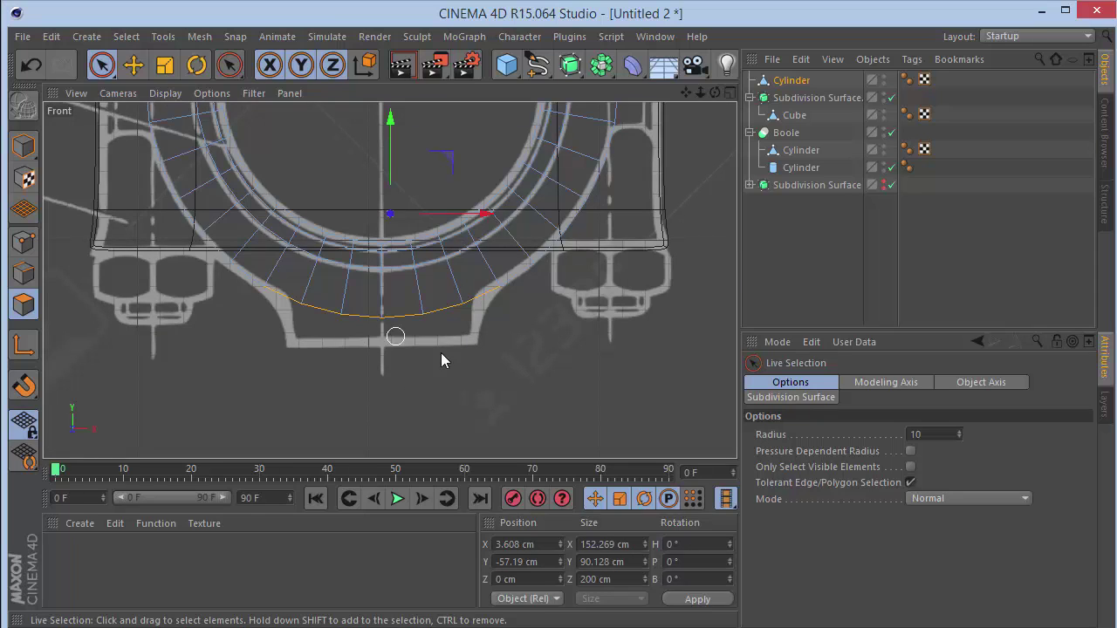
pyautogui.press('d')
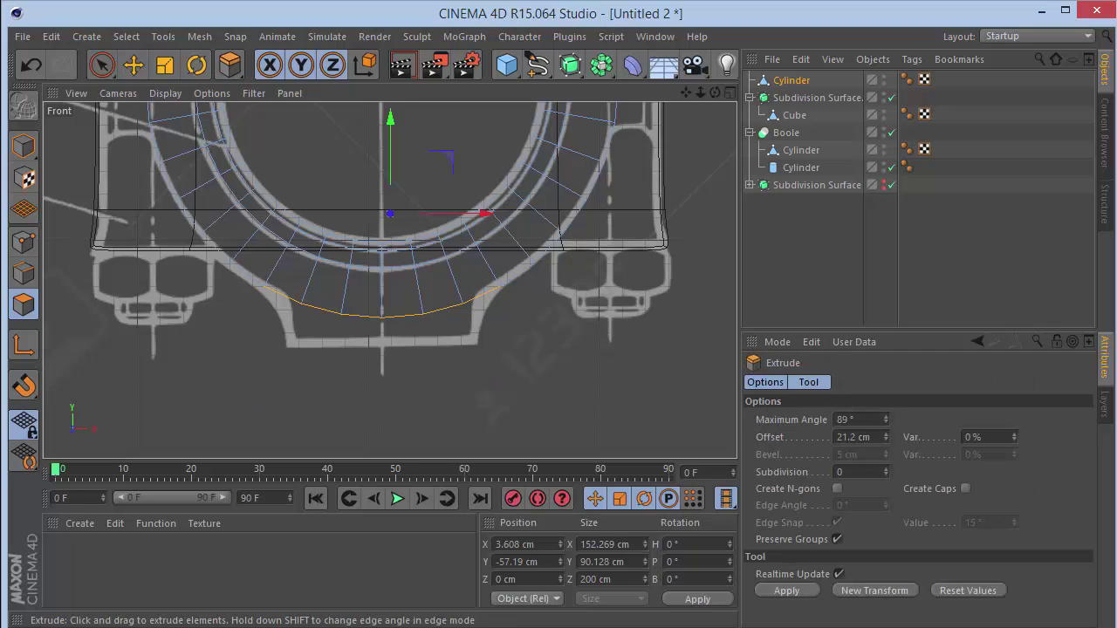
pyautogui.moveTo(342, 291); pyautogui.dragTo(408, 291)
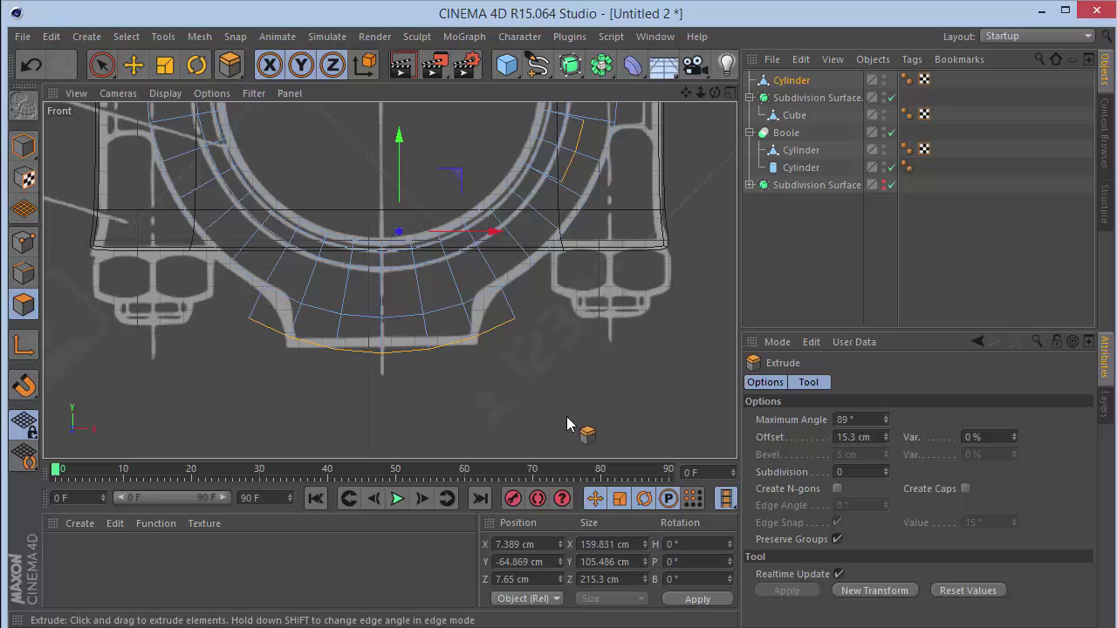
pyautogui.press('t')
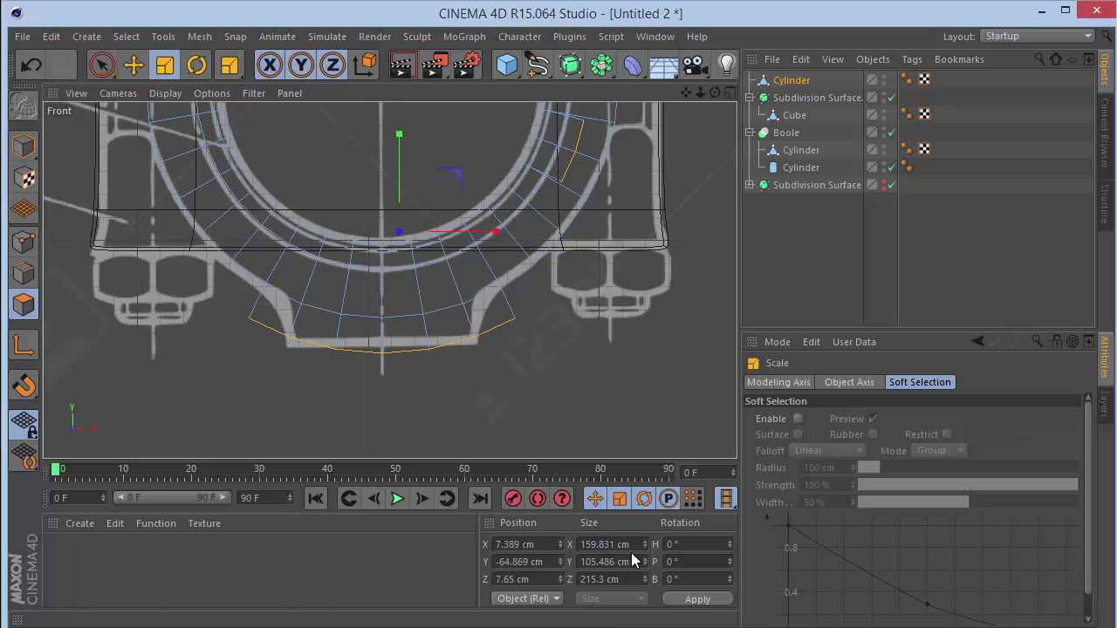
pyautogui.press('Return')
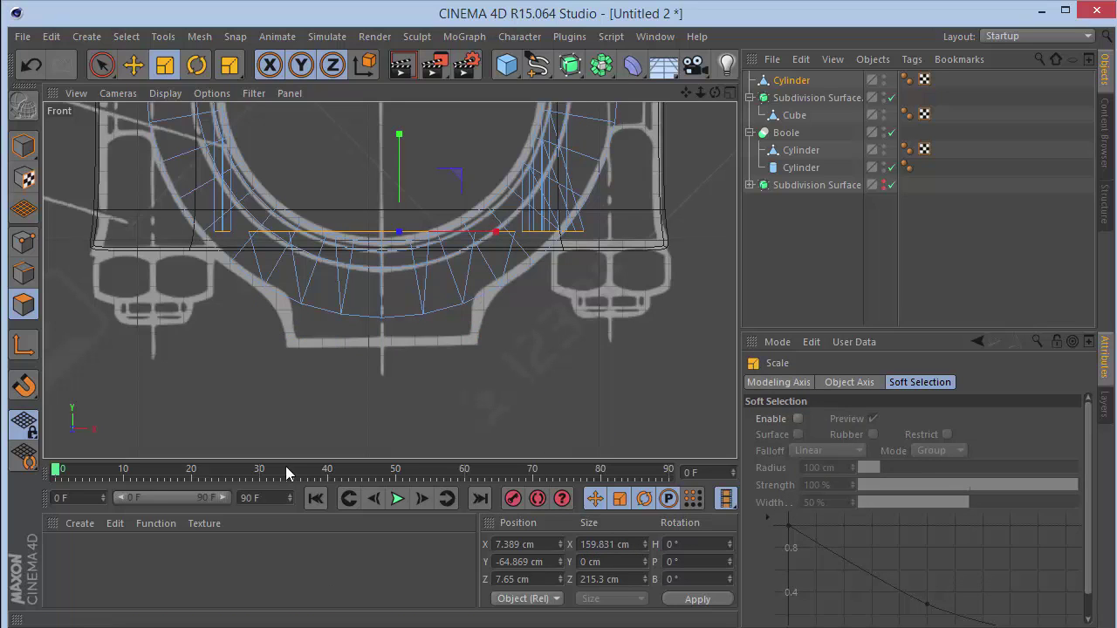
# Try to lower the flattened faces to the blueprint block's bottom edge, and undo the whole extrusion.
pyautogui.moveTo(403, 150); pyautogui.dragTo(406, 177)
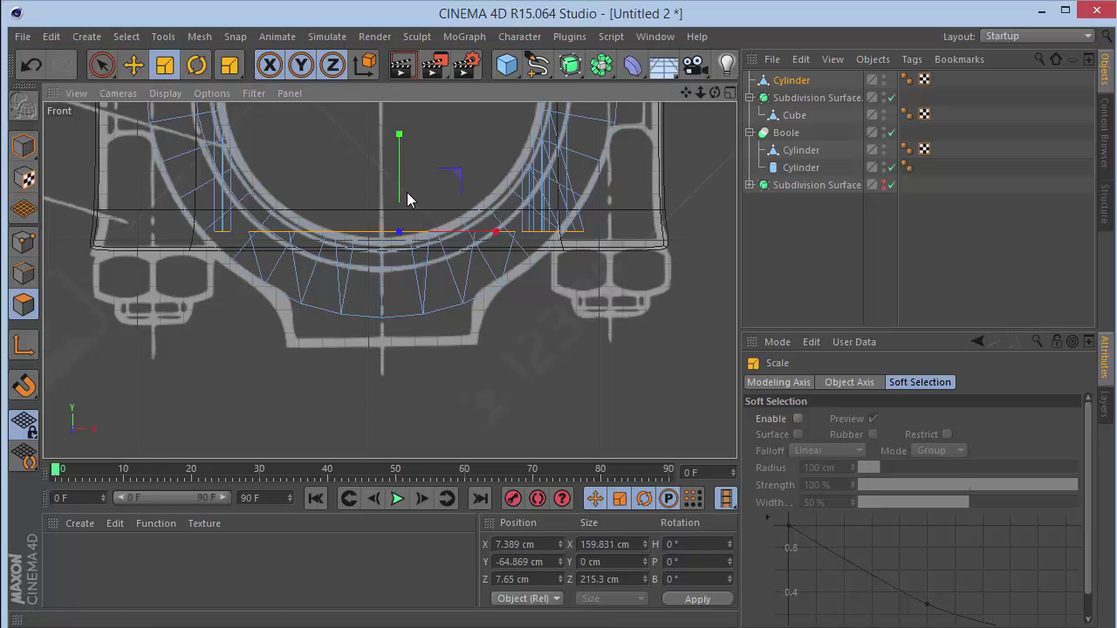
pyautogui.hotkey('ctrl', 'z')
pyautogui.click(98, 61)
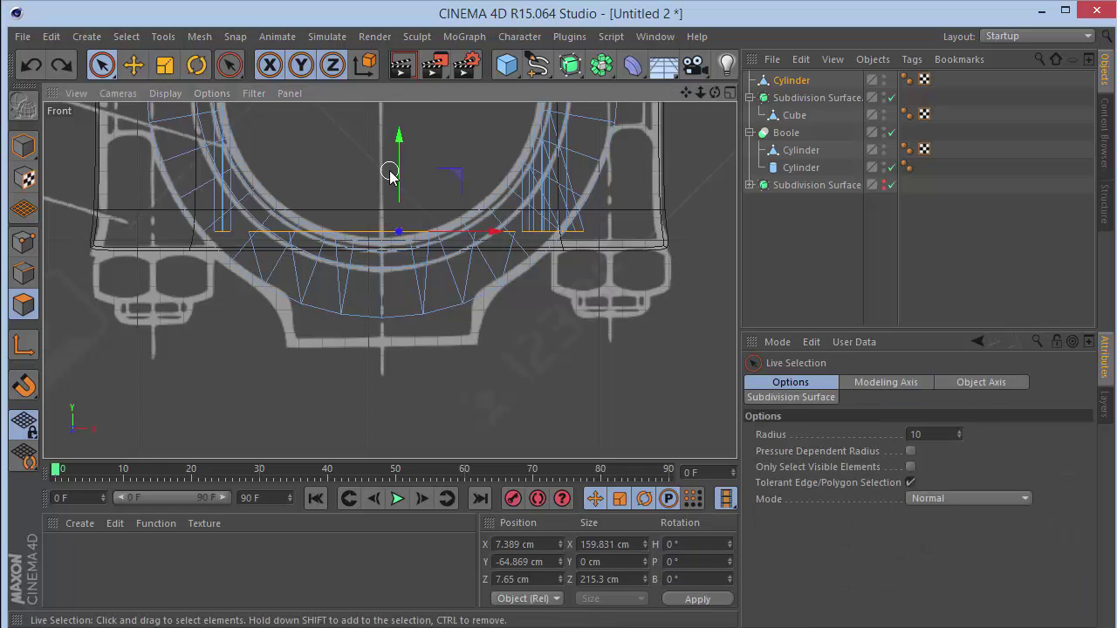
pyautogui.moveTo(390, 175); pyautogui.dragTo(406, 281)
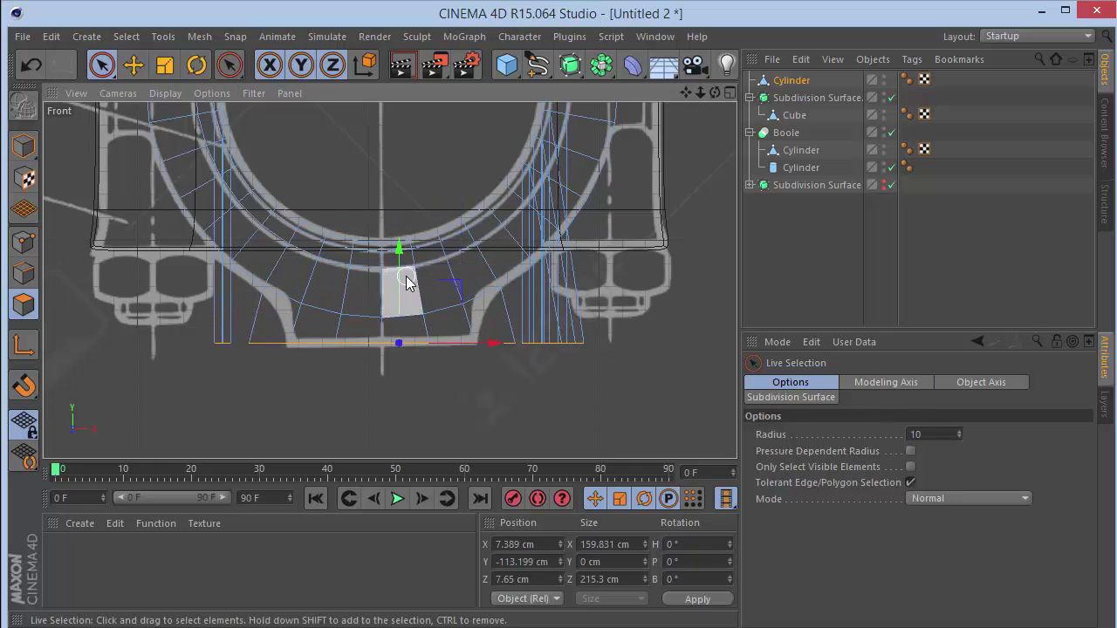
pyautogui.hotkey('ctrl', 'z')
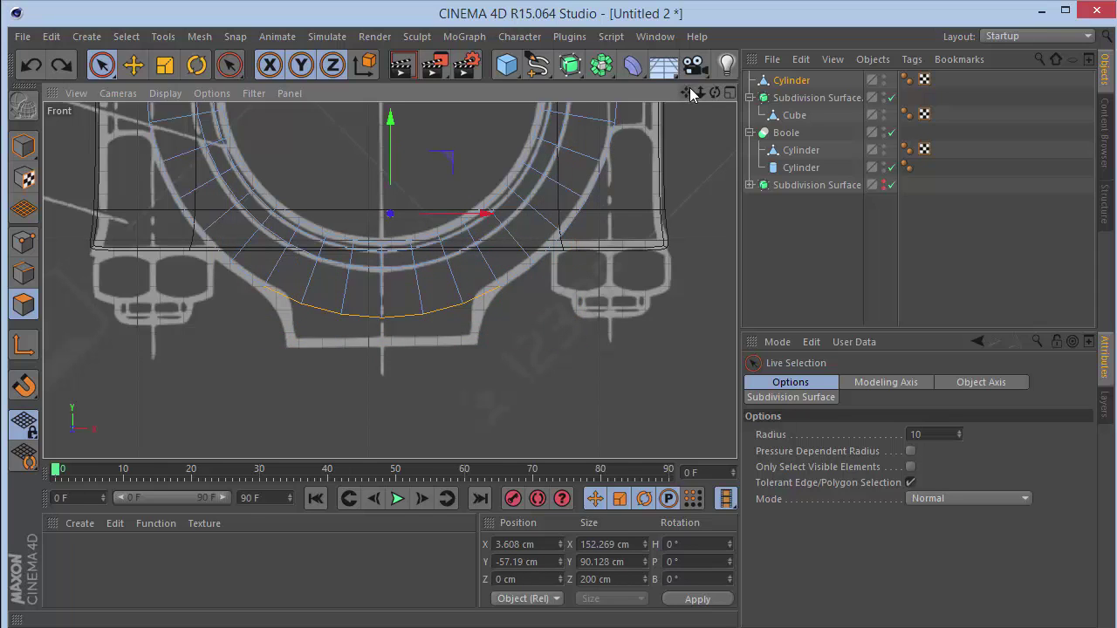
# Try to extrude the selected polygons by 6.2 cm, and undo the extrusion.
pyautogui.moveTo(686, 93); pyautogui.dragTo(672, 145)
pyautogui.press('d')
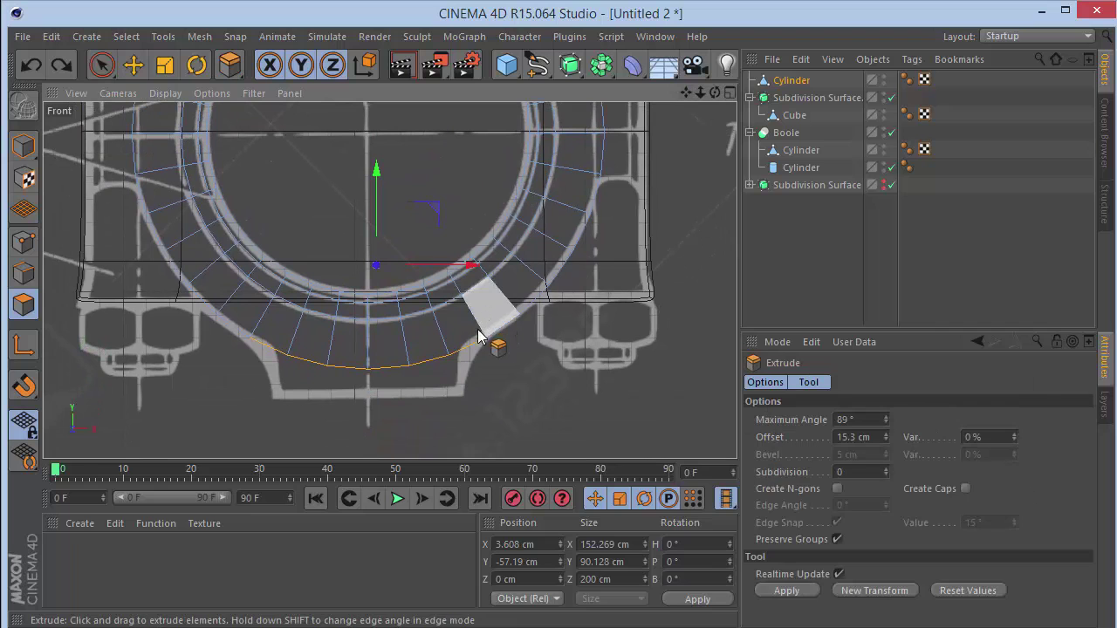
pyautogui.moveTo(408, 408); pyautogui.dragTo(418, 424)
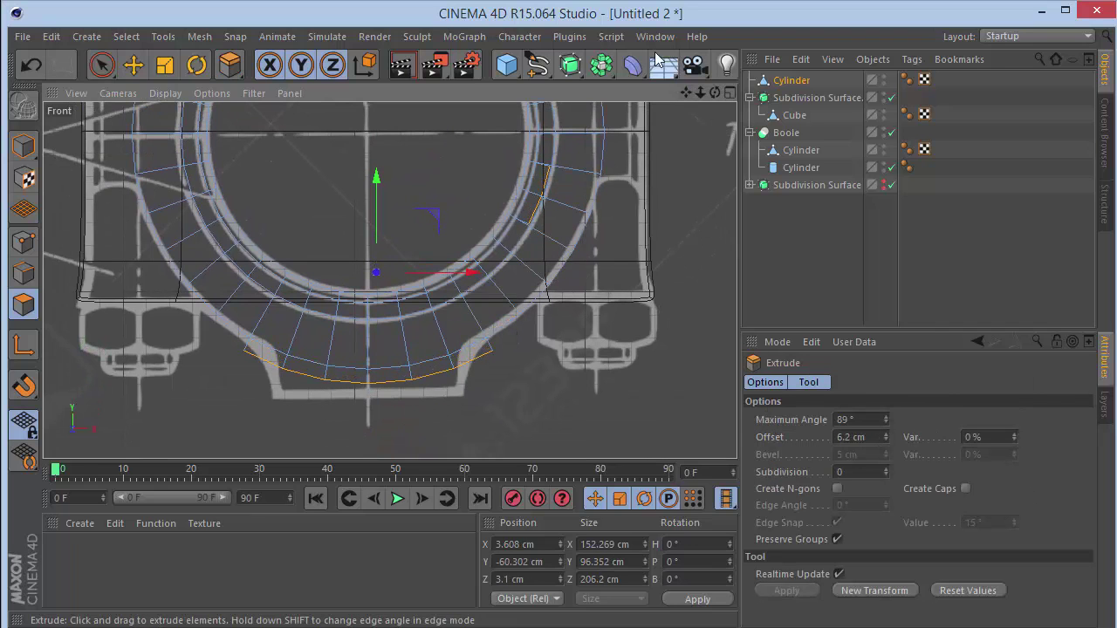
pyautogui.moveTo(686, 92); pyautogui.dragTo(704, 51)
pyautogui.hotkey('ctrl', 'z')
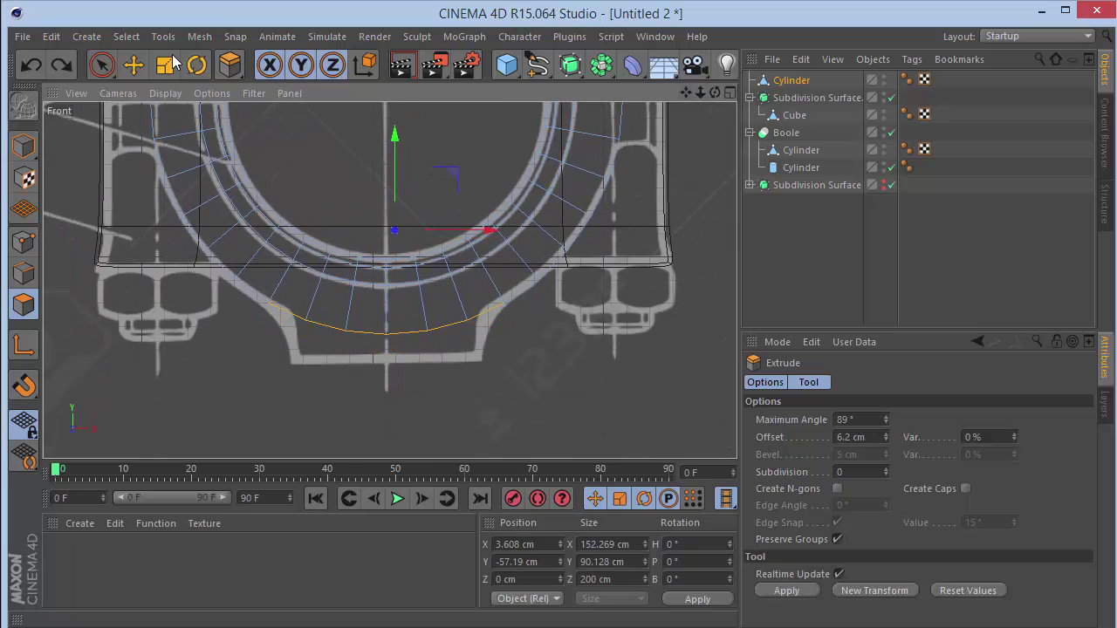
# Deselect the stray inner polygons on both sides of the ring, keeping only the outer bottom polygons selected.
pyautogui.click(101, 66)
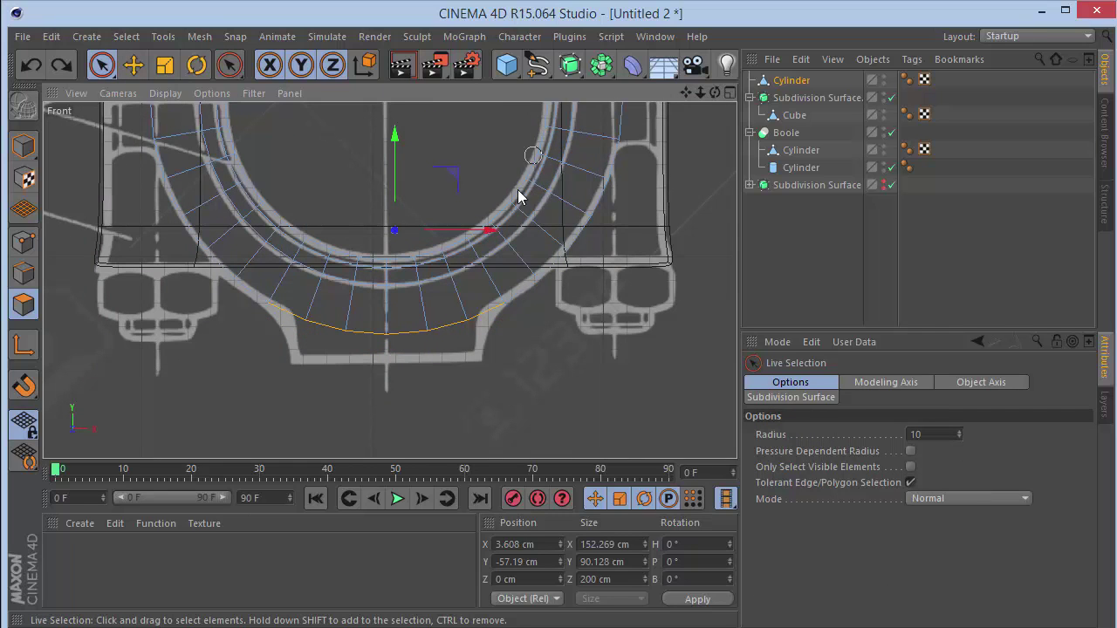
pyautogui.keyDown('ctrl'); pyautogui.click(566, 147); pyautogui.keyUp('ctrl')
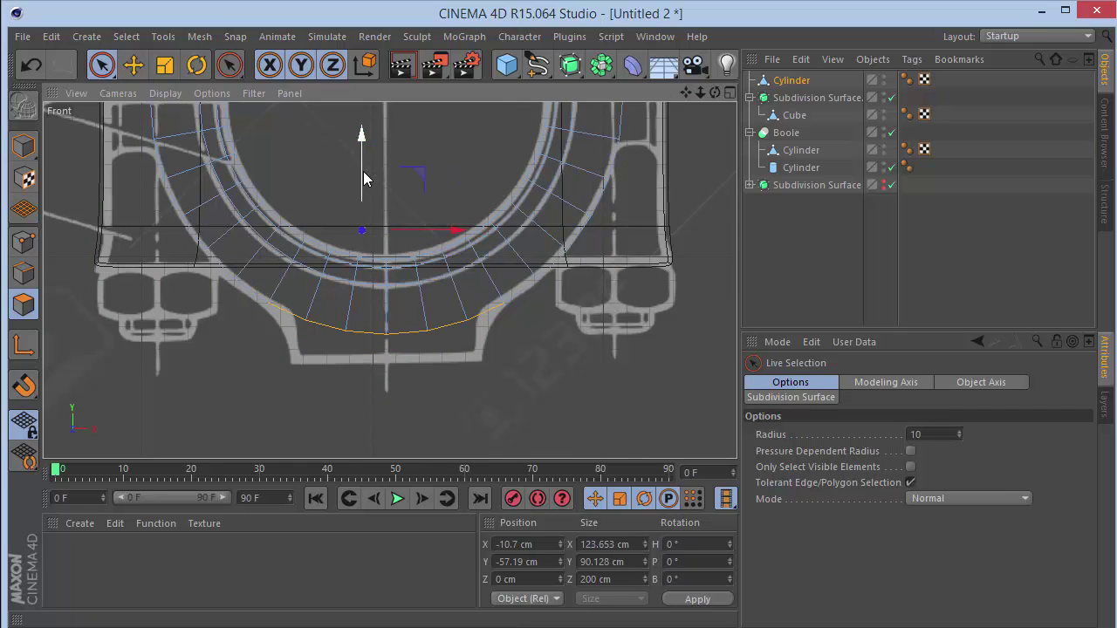
pyautogui.moveTo(363, 173); pyautogui.dragTo(374, 238)
pyautogui.hotkey('ctrl', 'z')
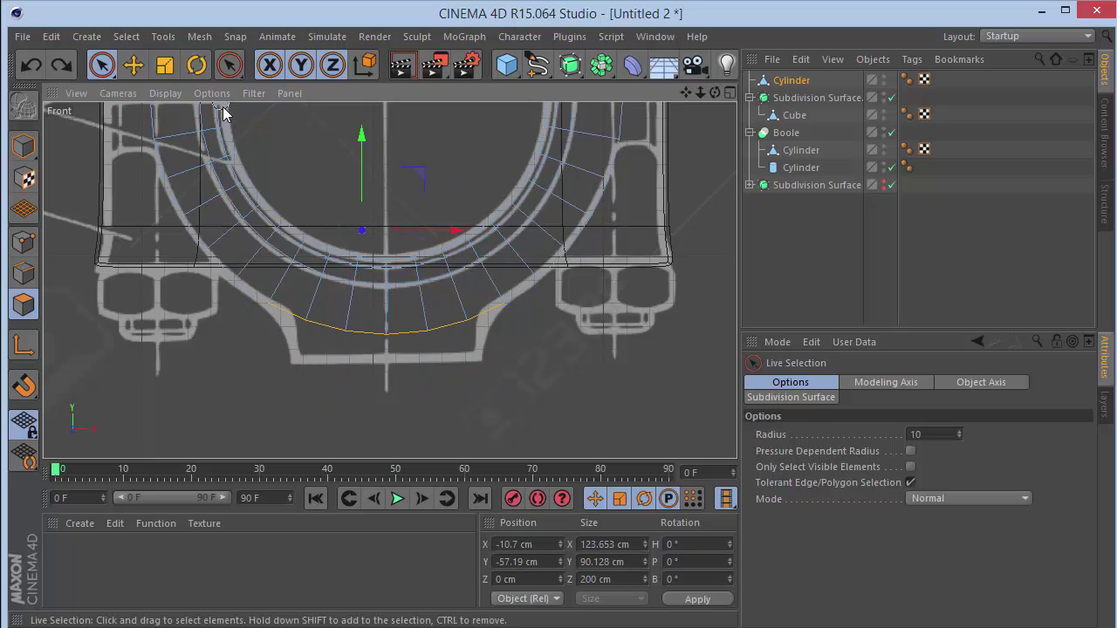
pyautogui.keyDown('ctrl'); pyautogui.click(222, 151); pyautogui.keyUp('ctrl')
# Extrude the selected bottom polygons outward by 10.5 cm toward the blueprint's bottom block.
pyautogui.scroll(2, 386, 358)
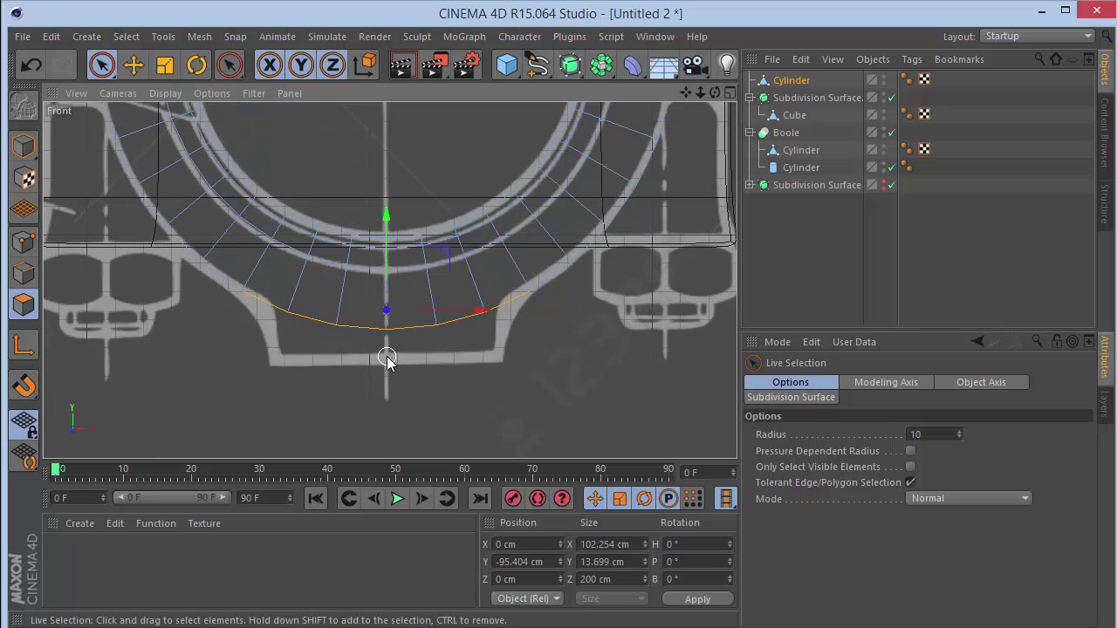
pyautogui.press('d')
pyautogui.moveTo(311, 412); pyautogui.dragTo(402, 411)
pyautogui.scroll(1, 330, 406)
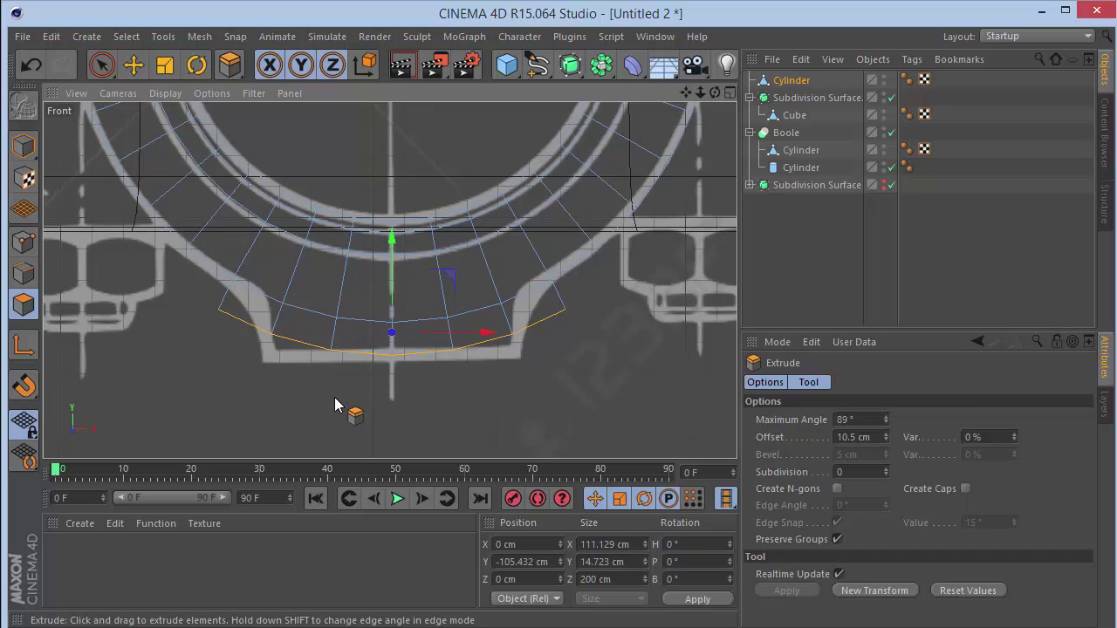
# Flatten the extruded faces to a Y size of 0 cm and lower them to the blueprint block's bottom edge at about Y -112 cm.
pyautogui.press('t')
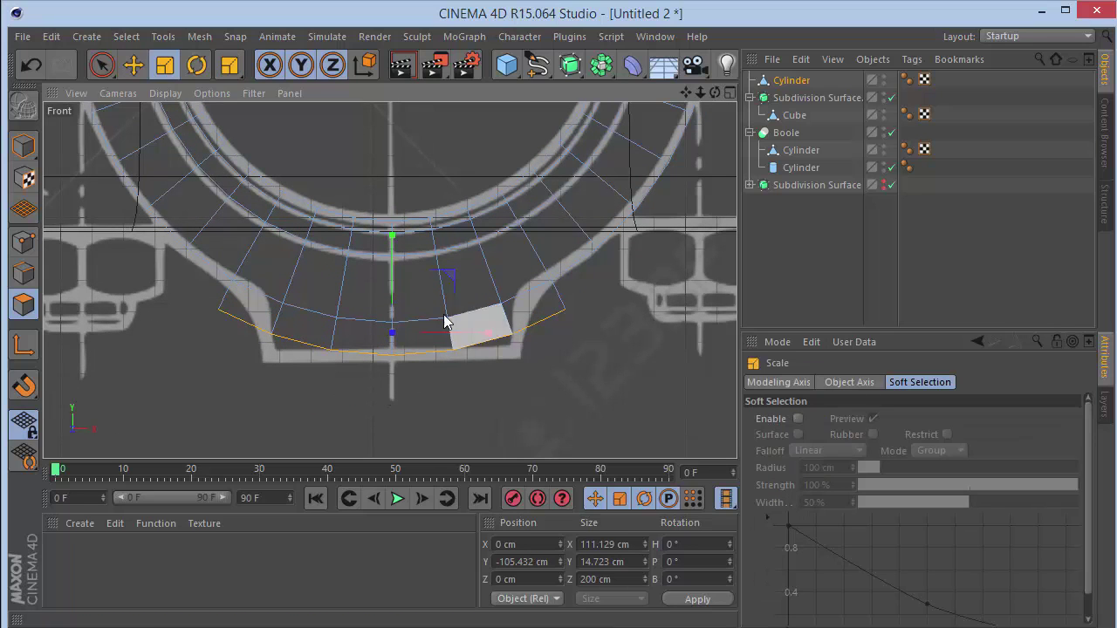
pyautogui.moveTo(391, 250); pyautogui.dragTo(401, 337)
pyautogui.doubleClick(608, 563)
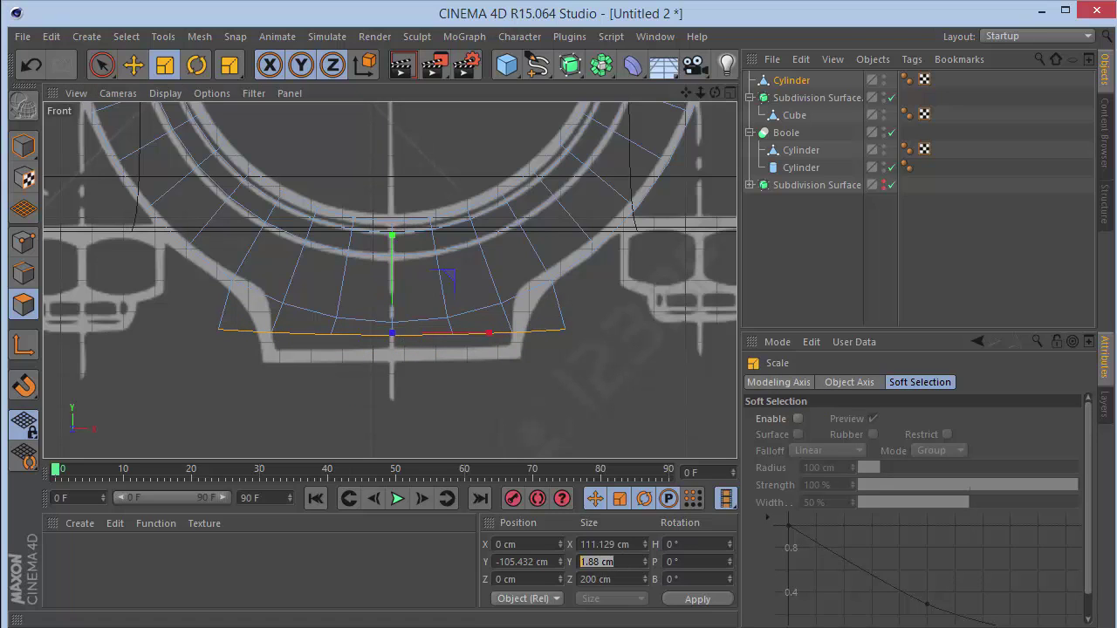
pyautogui.write('0')
pyautogui.press('Return')
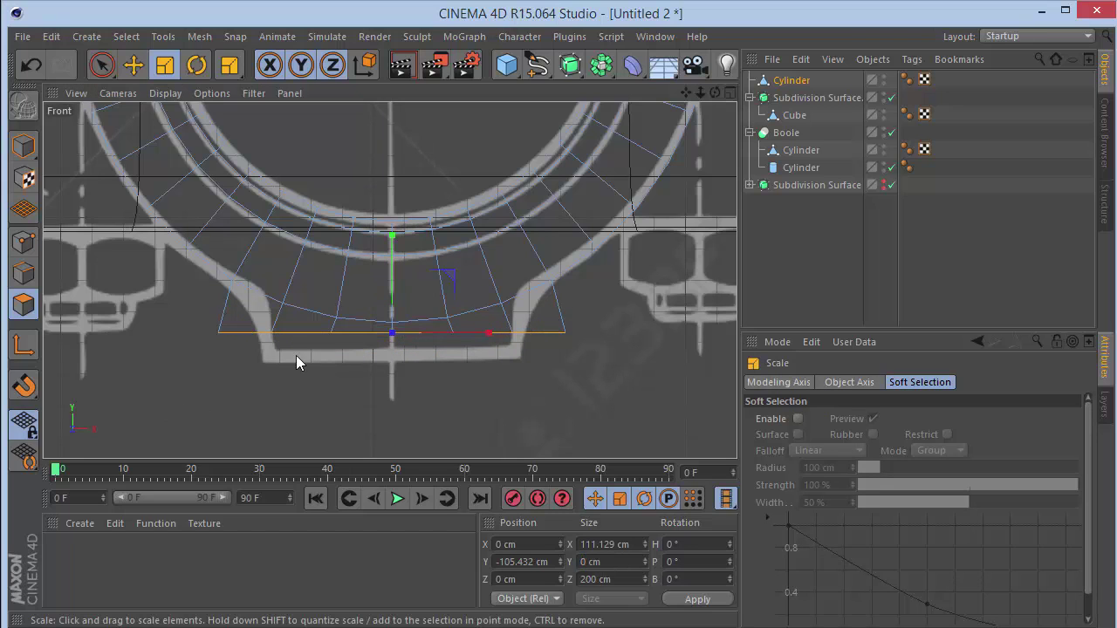
pyautogui.click(102, 66)
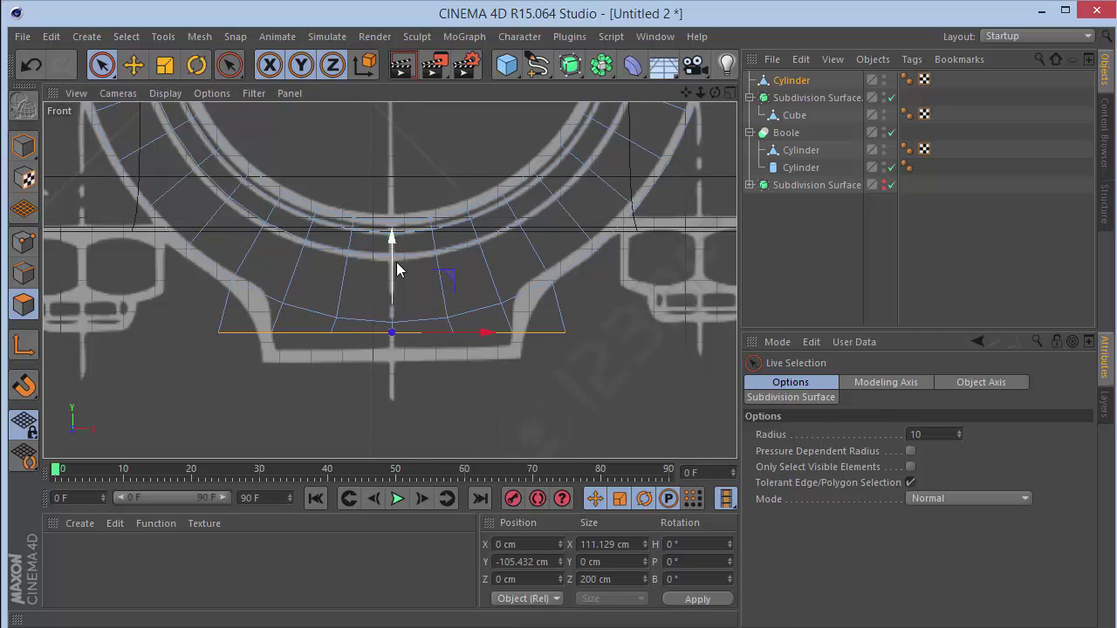
pyautogui.moveTo(393, 233); pyautogui.dragTo(399, 283)
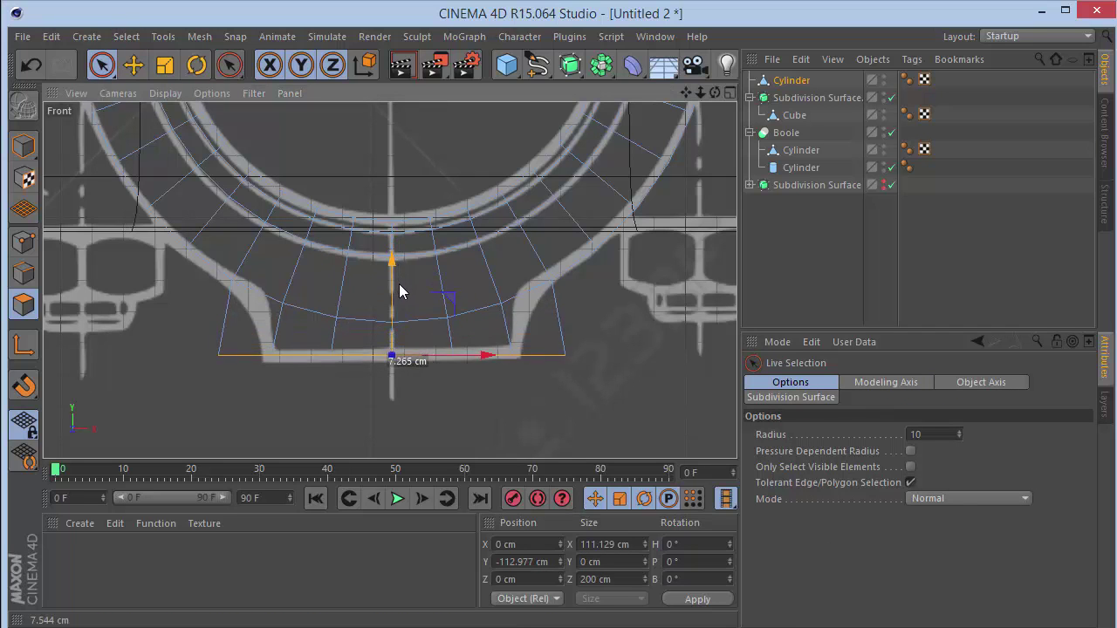
# Move the bottom block's outermost points inward onto the blueprint curves, at about X 43, Y -98.7 cm and X -41.9, Y -97.9 cm.
pyautogui.click(24, 242)
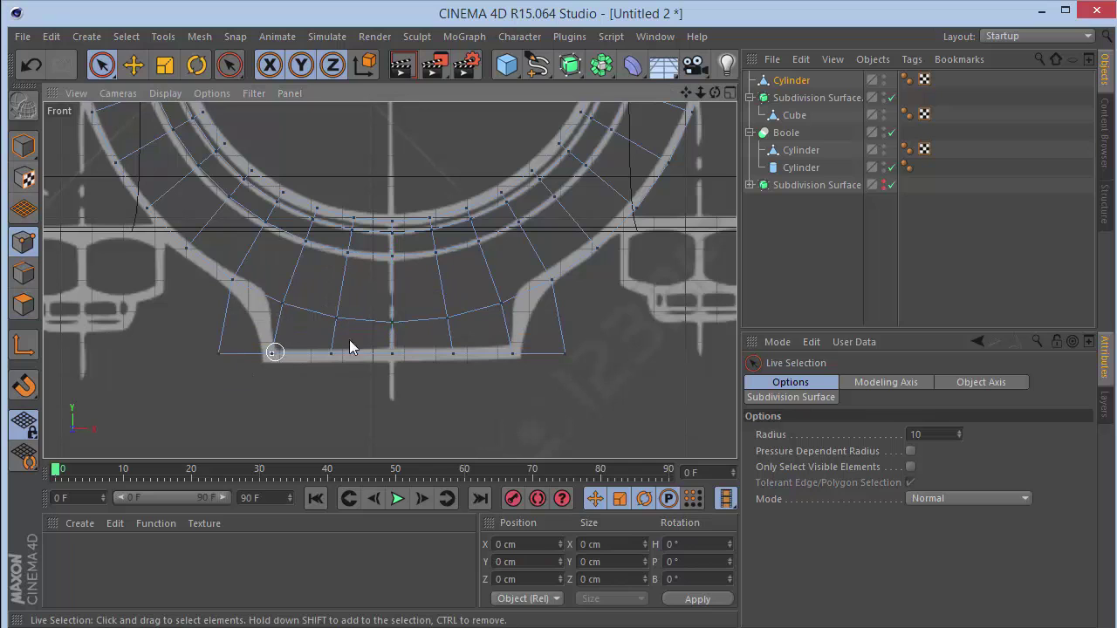
pyautogui.click(563, 346)
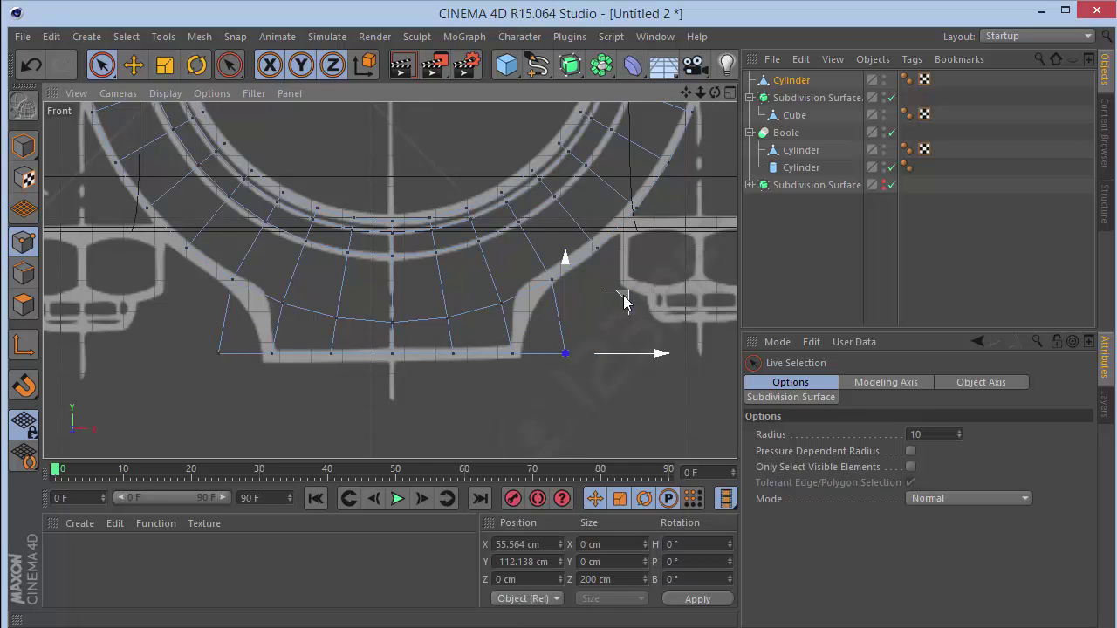
pyautogui.moveTo(612, 292); pyautogui.dragTo(586, 260)
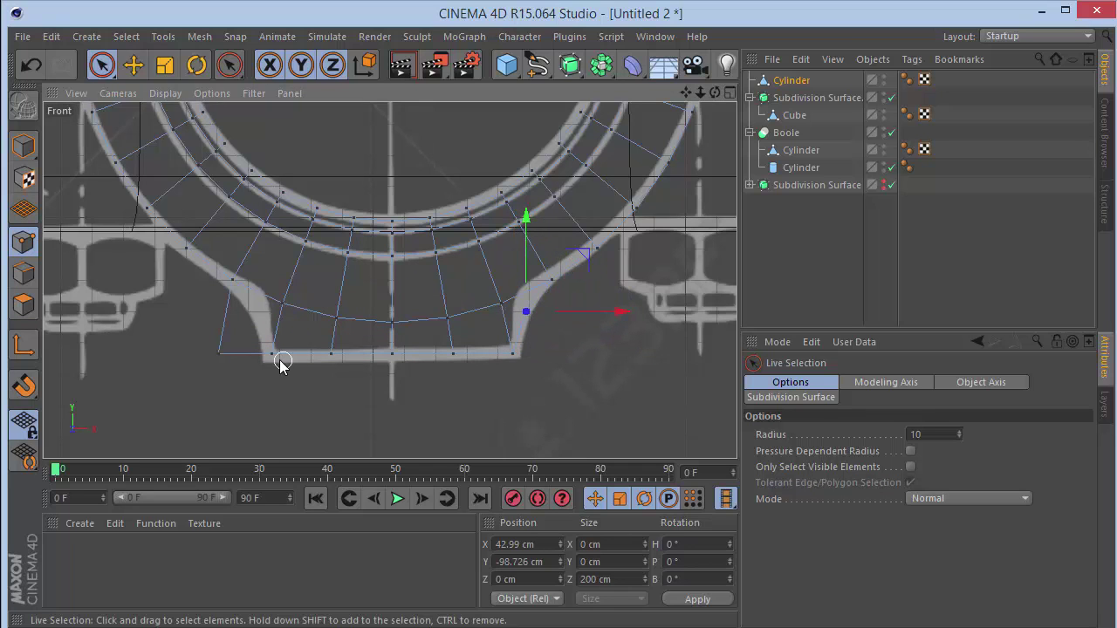
pyautogui.click(221, 352)
pyautogui.moveTo(279, 305); pyautogui.dragTo(324, 256)
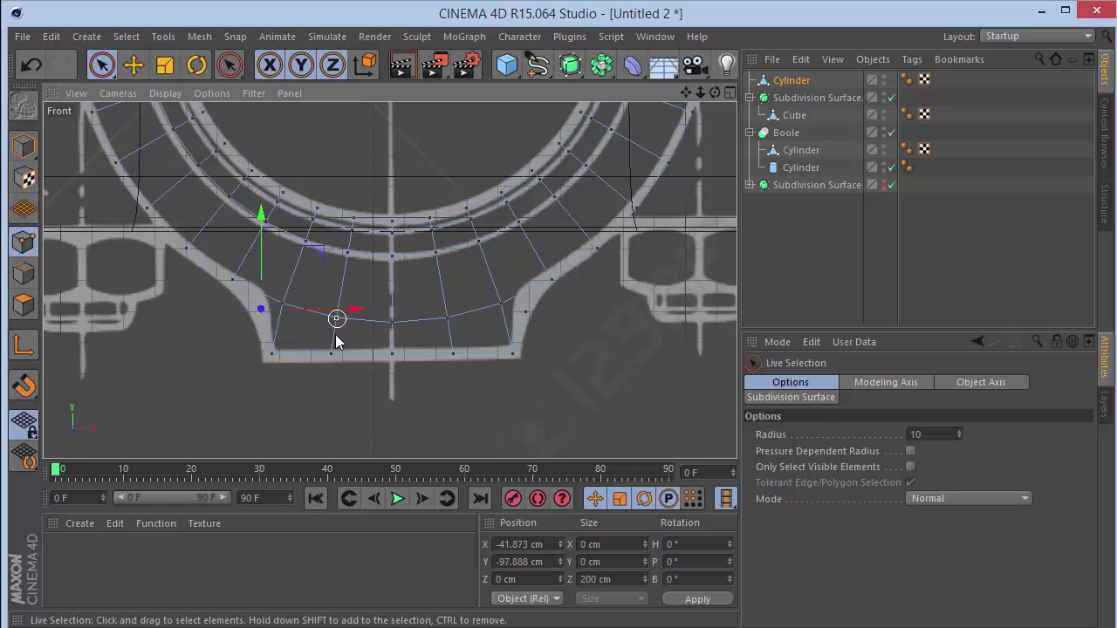
# Align the block's two bottom corner points with the blueprint outline, at about X -39.7 cm and X 39.4 cm.
pyautogui.click(275, 353)
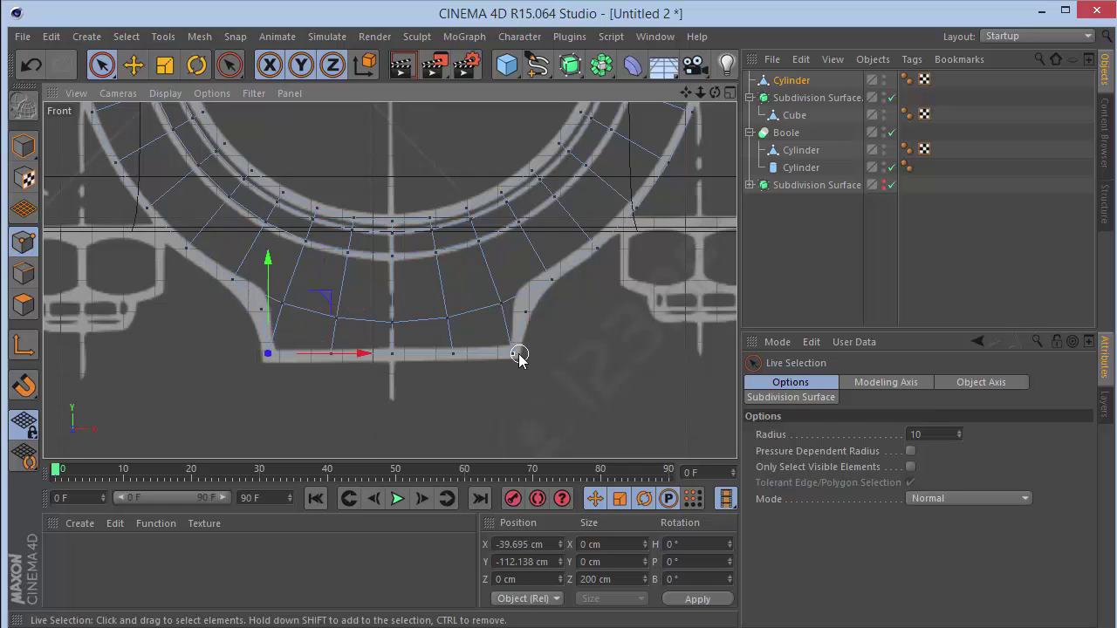
pyautogui.click(513, 354)
pyautogui.moveTo(544, 360); pyautogui.dragTo(557, 361)
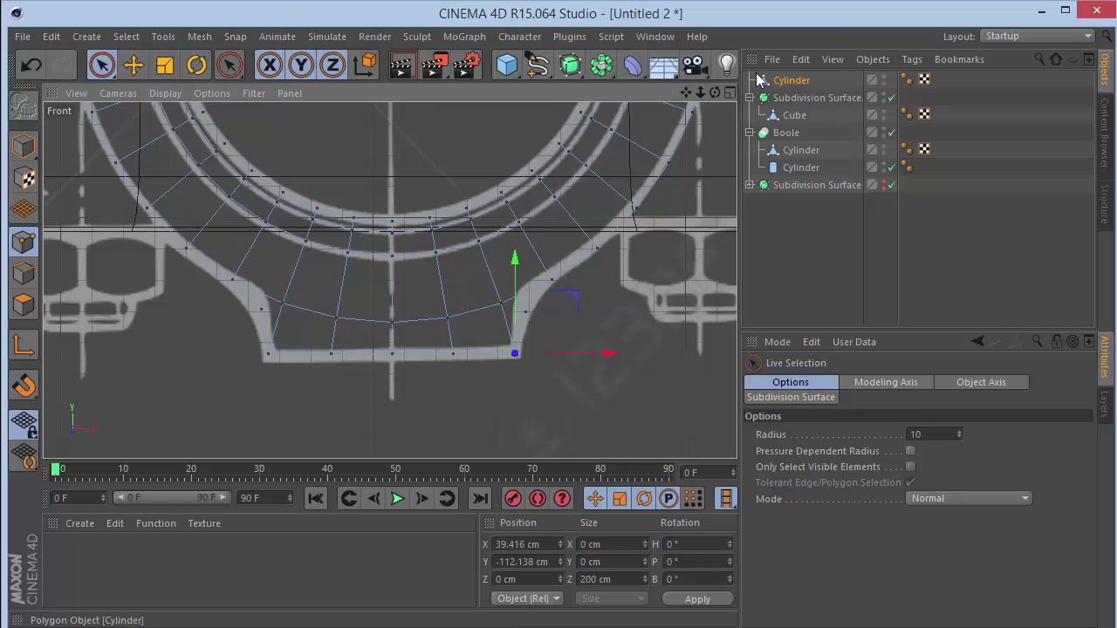
# Place the ring's Cylinder inside a new Subdivision Surface and inspect the smoothed ring in the perspective view.
pyautogui.press('F1')
pyautogui.moveTo(703, 96)
pyautogui.mouseDown()
pyautogui.moveTo(672, 139)
pyautogui.moveTo(768, 98)
pyautogui.moveTo(715, 108)
pyautogui.mouseUp()
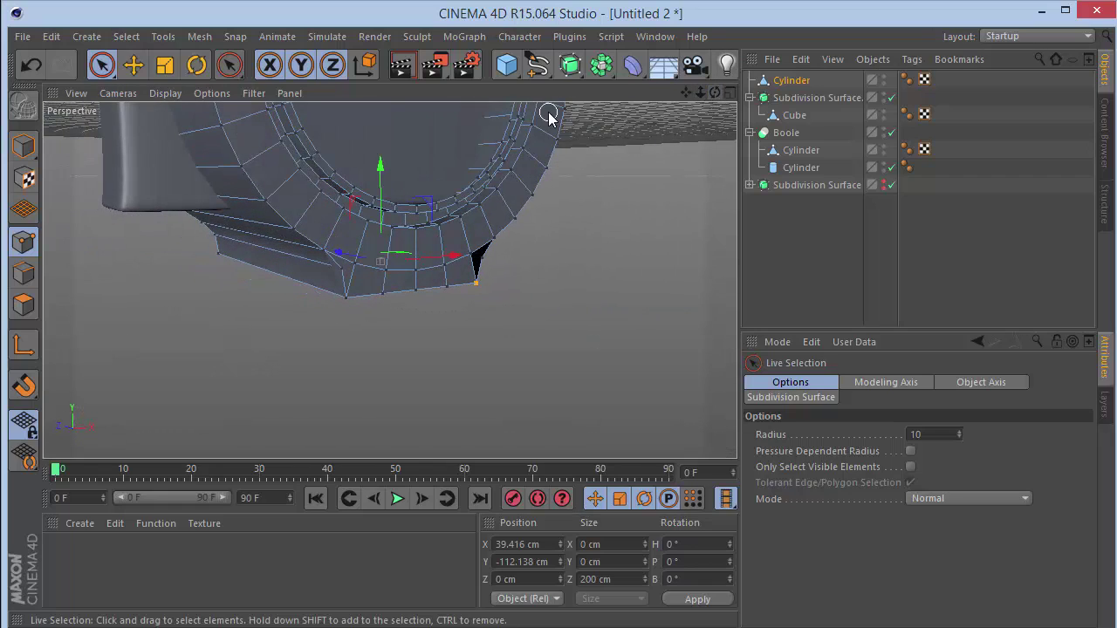
pyautogui.keyDown('alt'); pyautogui.click(572, 70); pyautogui.keyUp('alt')
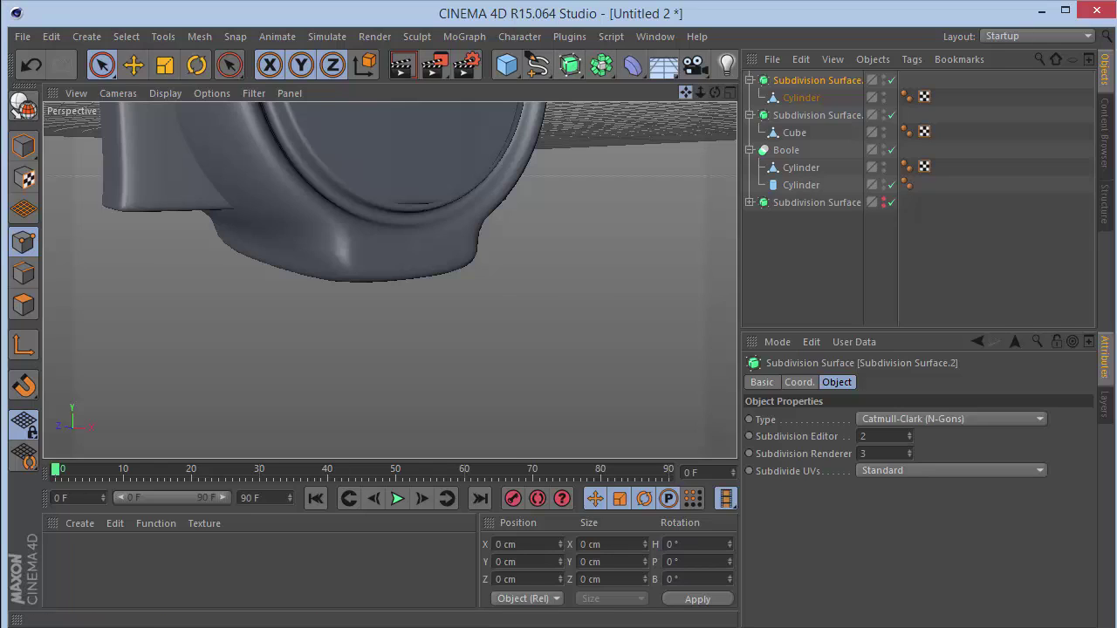
pyautogui.moveTo(686, 92); pyautogui.dragTo(719, 342)
pyautogui.moveTo(388, 280)
pyautogui.keyDown('alt'); pyautogui.mouseDown()
pyautogui.moveTo(717, 98)
pyautogui.moveTo(391, 281)
pyautogui.mouseUp(); pyautogui.keyUp('alt')
# Turn off the ring's Subdivision Surface and cut supporting edge loops around the ring's face with the Knife in Loop mode.
pyautogui.press('F4')
pyautogui.moveTo(686, 92); pyautogui.dragTo(389, 280)
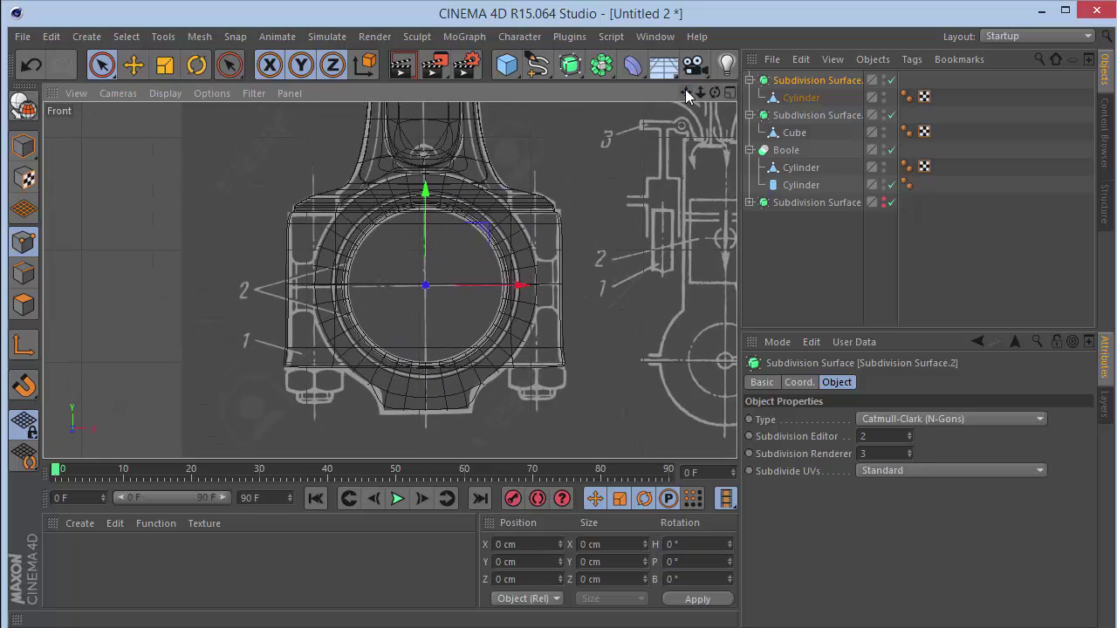
pyautogui.scroll(4, 440, 371)
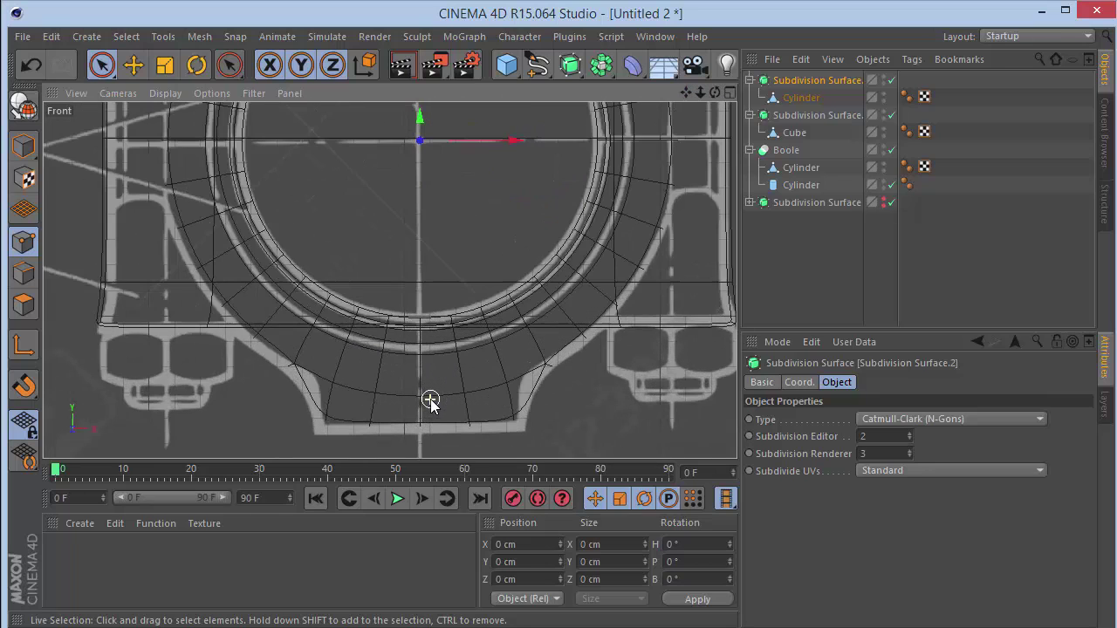
pyautogui.click(532, 425)
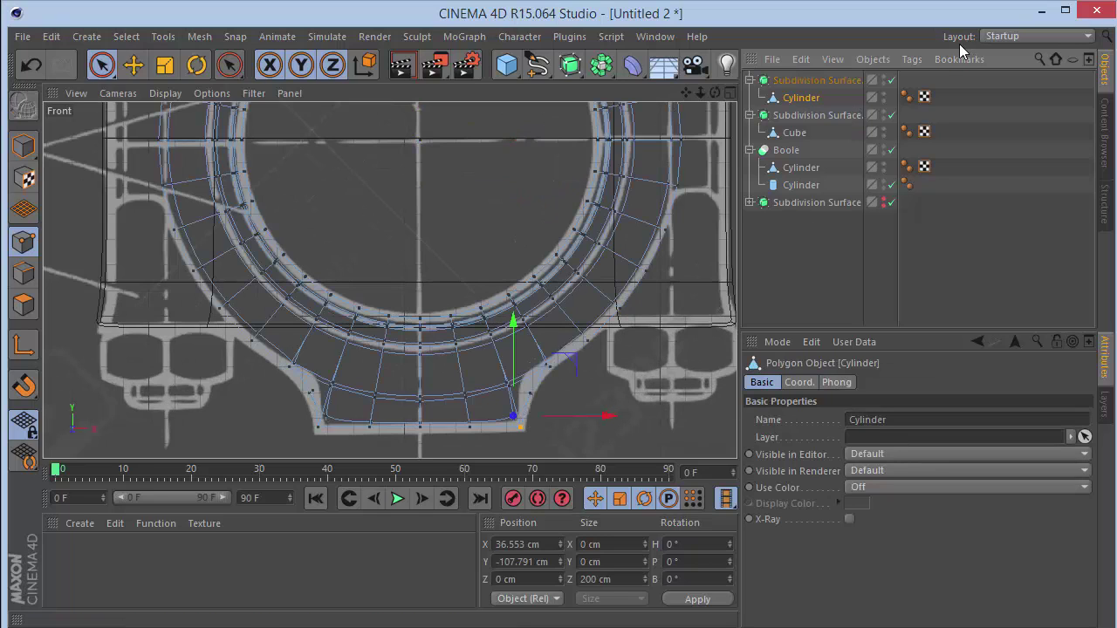
pyautogui.click(891, 80)
pyautogui.press('k')
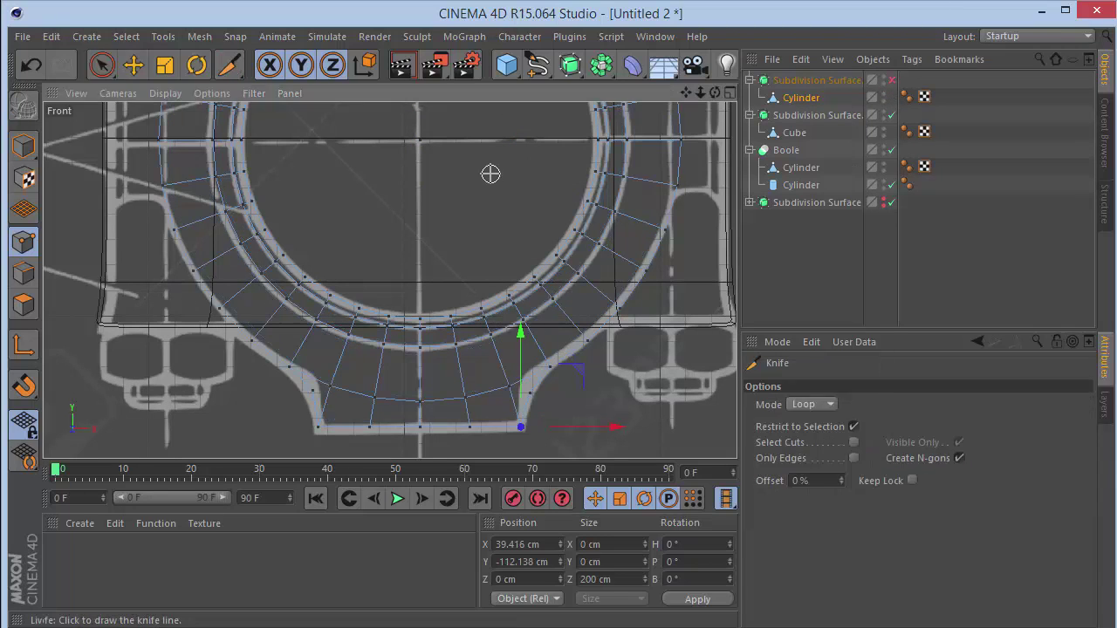
pyautogui.scroll(3, 516, 422)
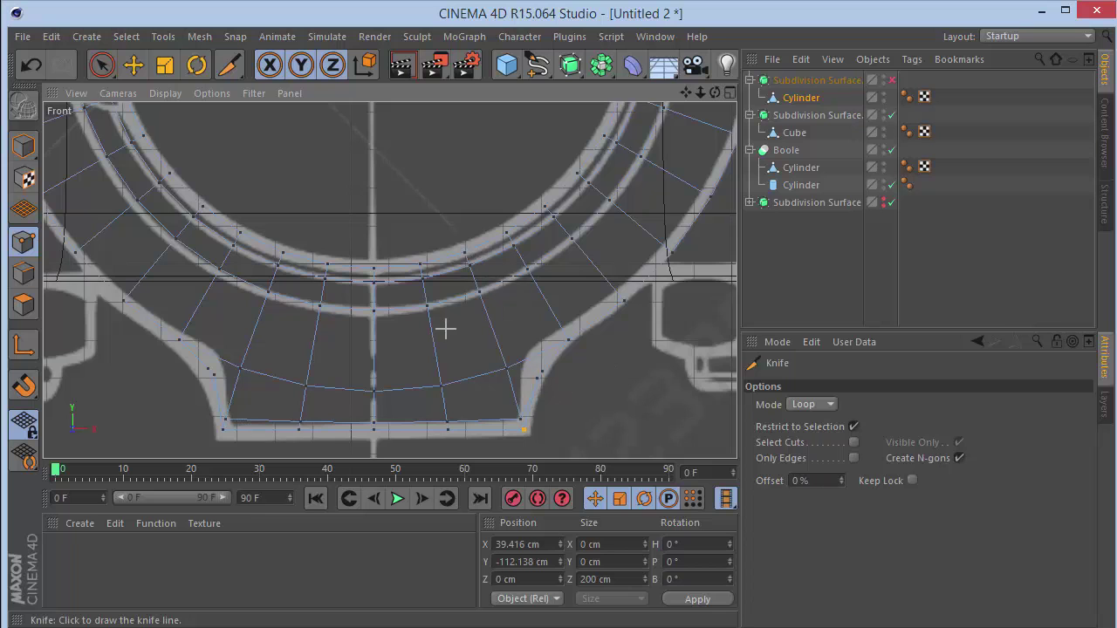
pyautogui.press('F1')
pyautogui.moveTo(714, 93); pyautogui.dragTo(449, 180)
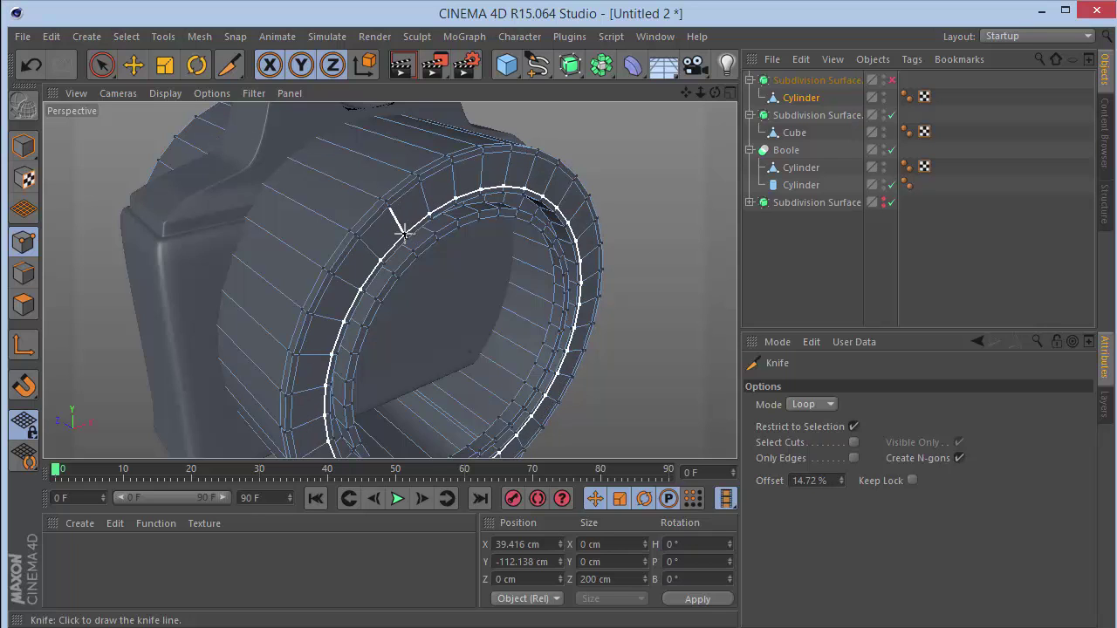
pyautogui.keyDown('alt'); pyautogui.moveTo(404, 234); pyautogui.dragTo(413, 254); pyautogui.keyUp('alt')
pyautogui.click(372, 278)
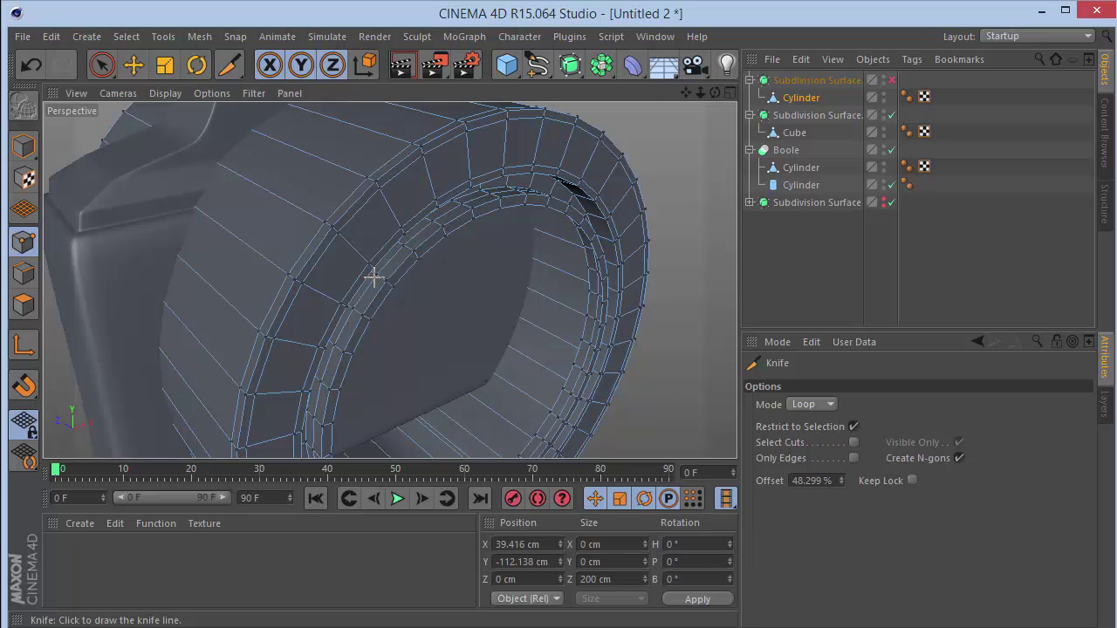
# Cut further supporting loops along the ring's groove and across the bottom block with the Knife.
pyautogui.moveTo(715, 91)
pyautogui.mouseDown()
pyautogui.moveTo(389, 280)
pyautogui.moveTo(715, 93)
pyautogui.mouseUp()
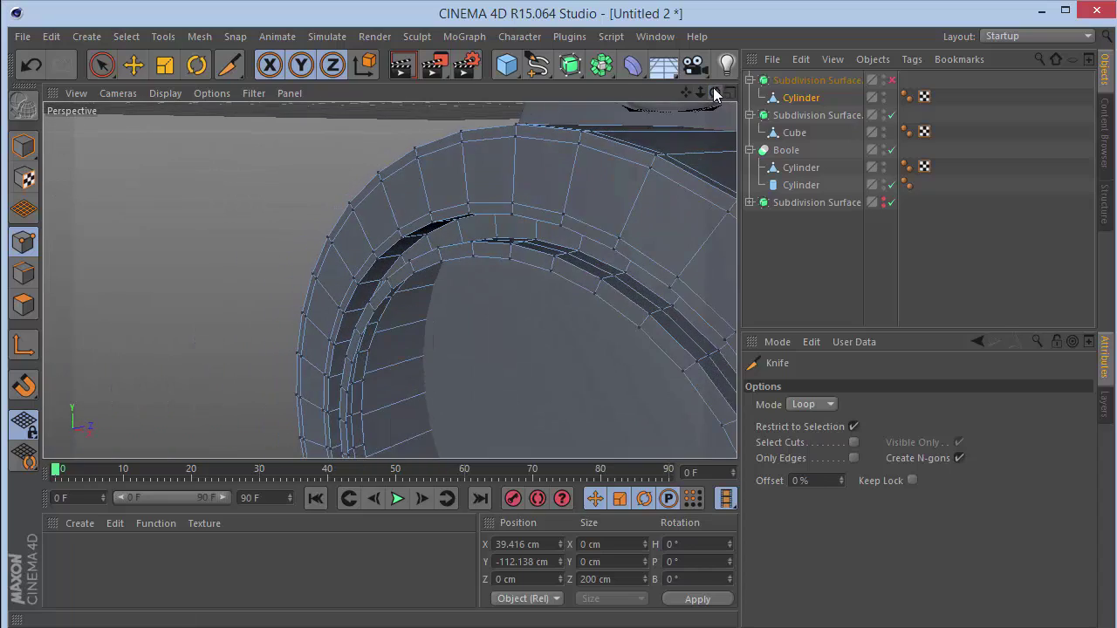
pyautogui.scroll(5, 391, 262)
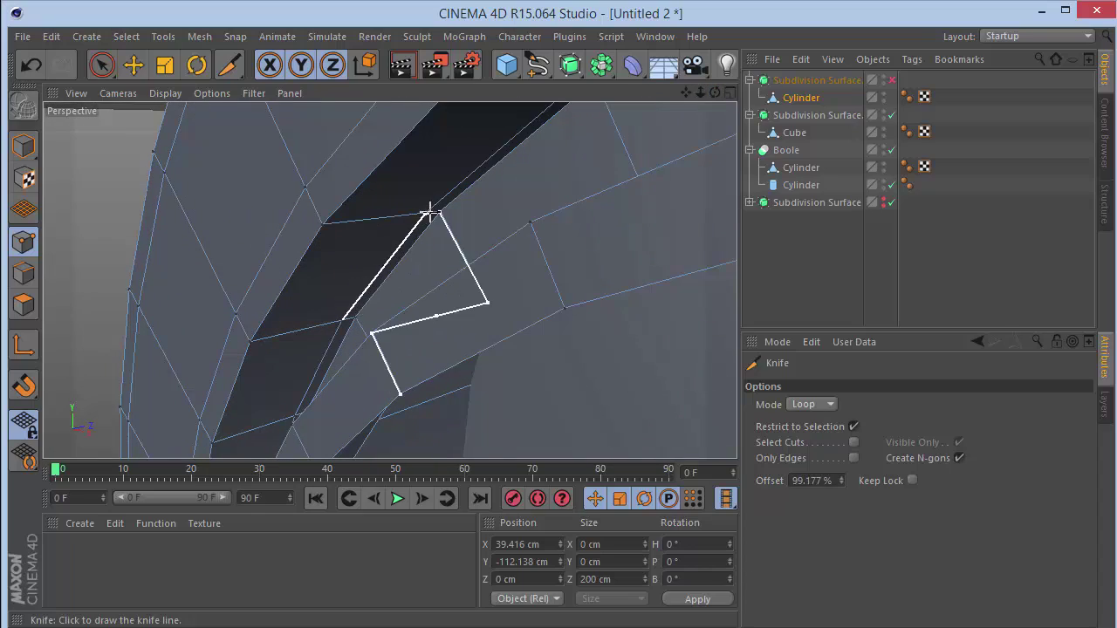
pyautogui.moveTo(715, 91); pyautogui.dragTo(389, 280)
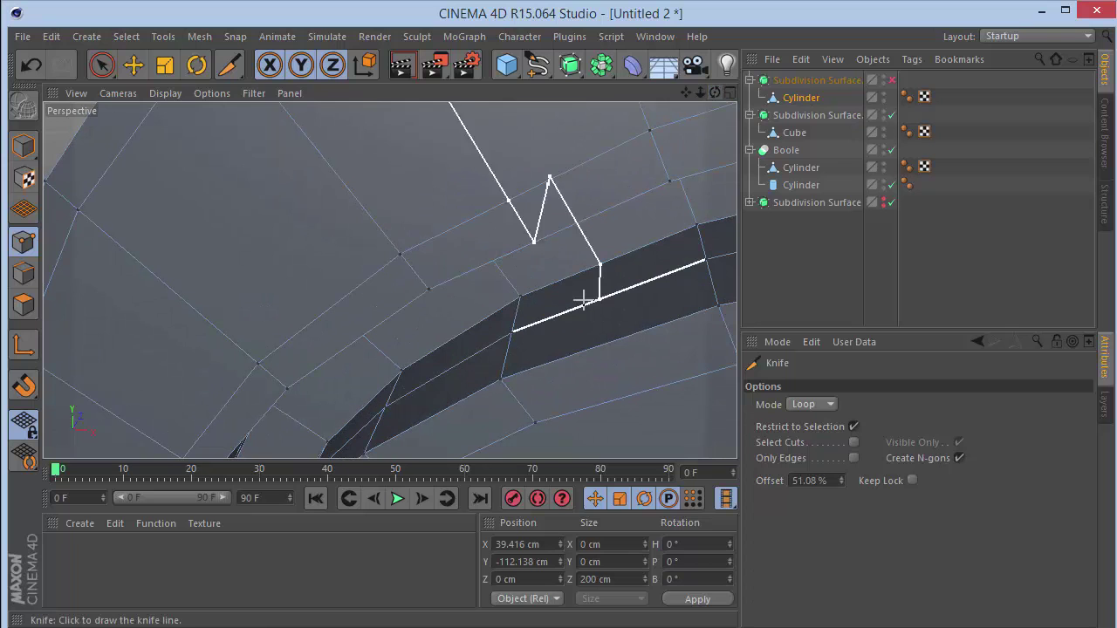
pyautogui.moveTo(716, 94); pyautogui.dragTo(485, 100)
pyautogui.scroll(5, 345, 318)
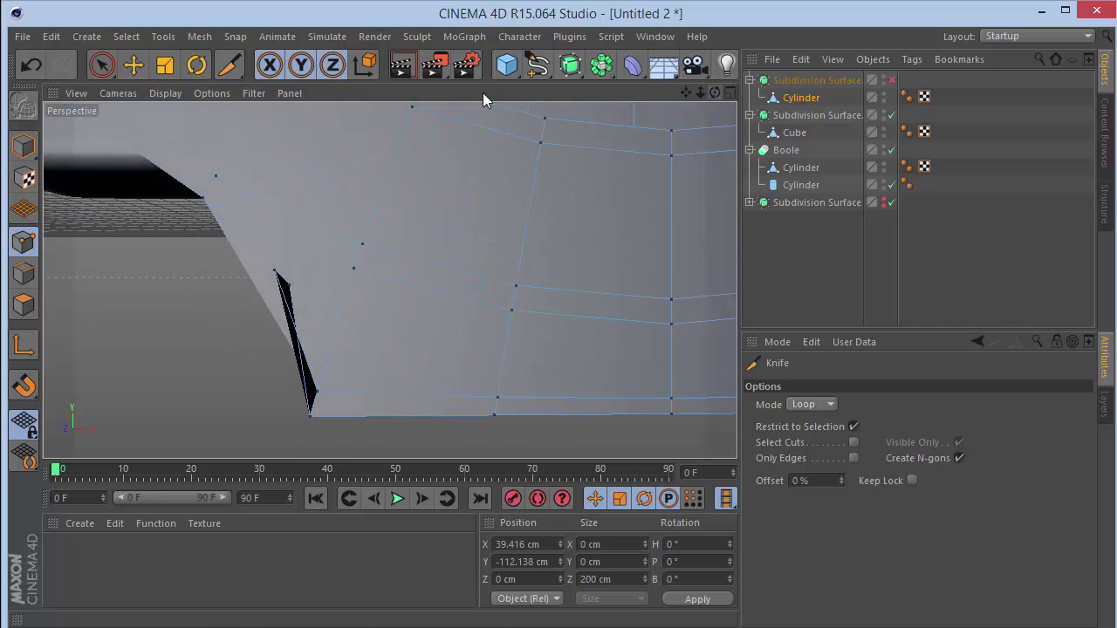
# Select the pair of front points on the block's negative-X side and move them outward to about X -43.3 cm.
pyautogui.click(102, 65)
pyautogui.click(289, 288)
pyautogui.moveTo(349, 288); pyautogui.dragTo(330, 294)
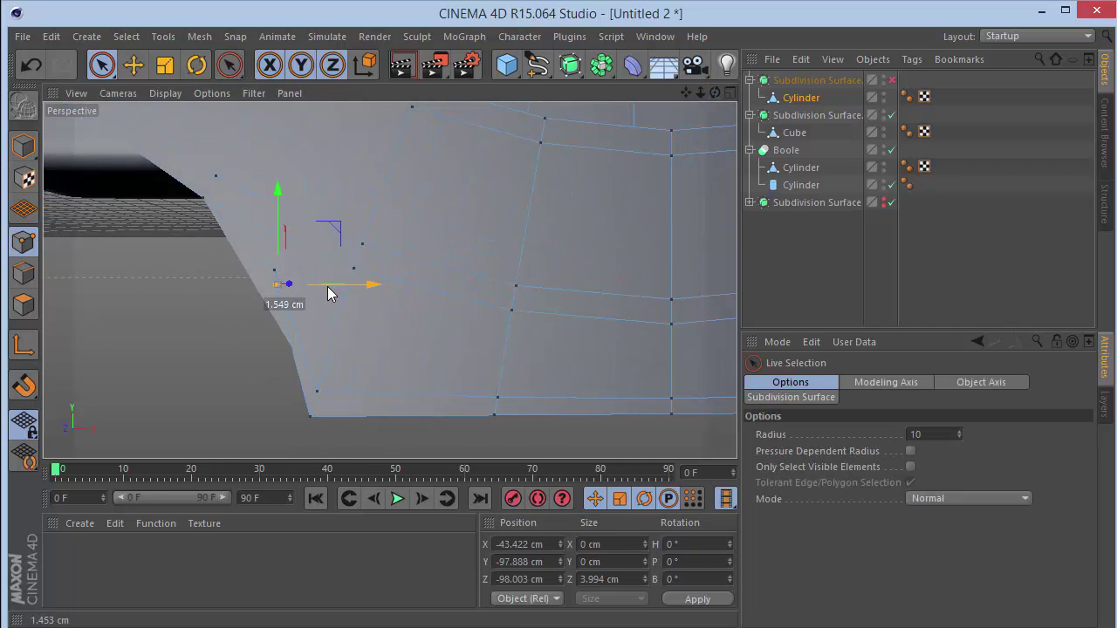
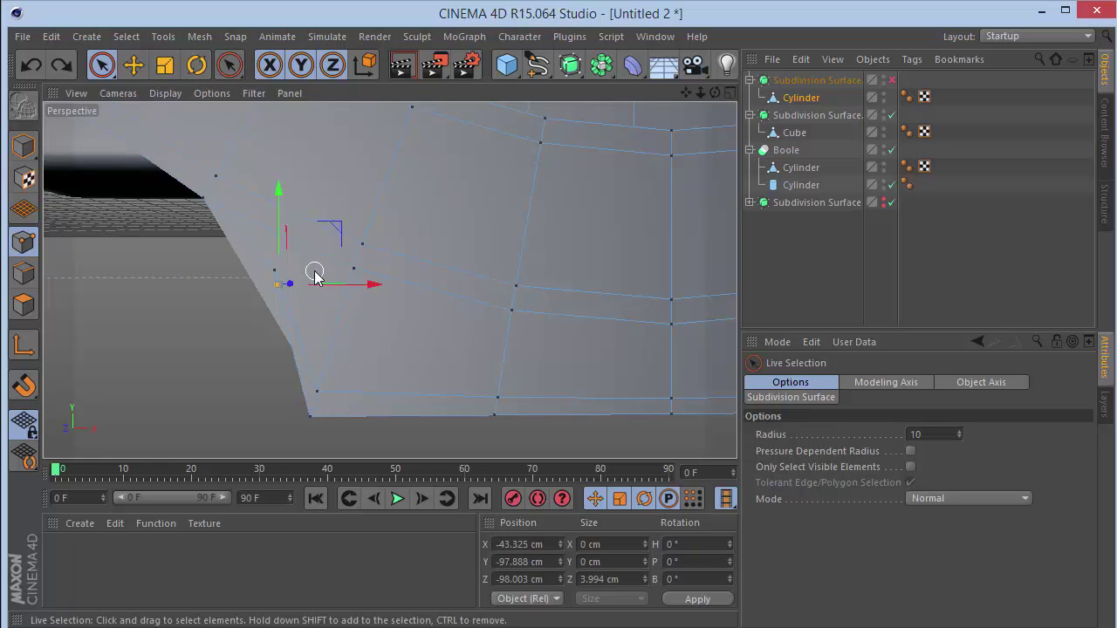
# Try to dissolve the selected pair of side points, and undo the change.
pyautogui.scroll(4, 316, 272)
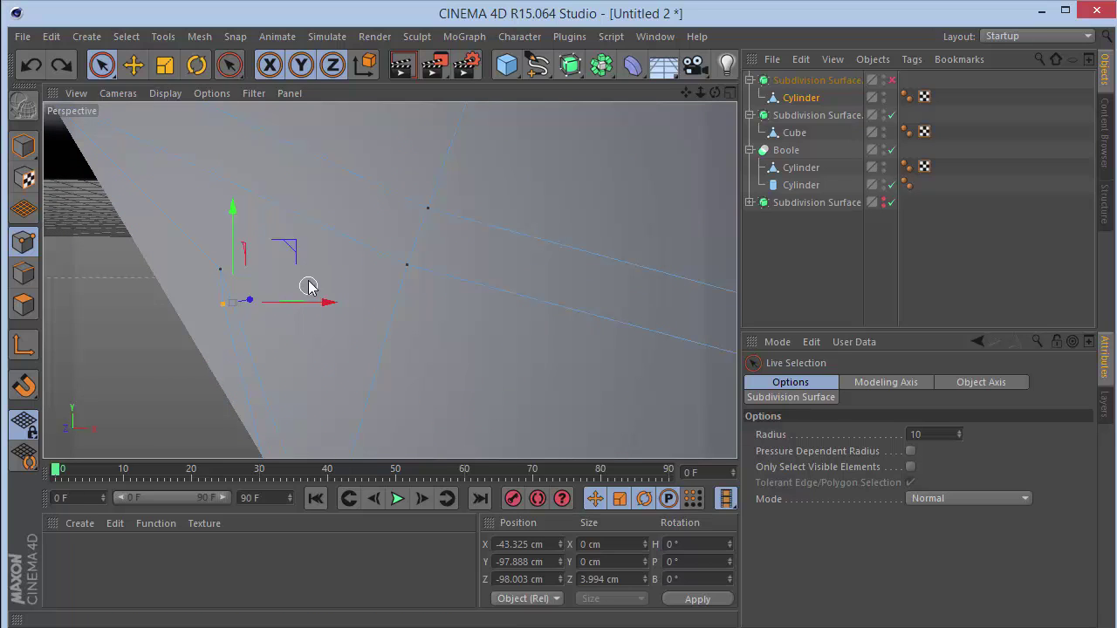
pyautogui.rightClick(386, 283)
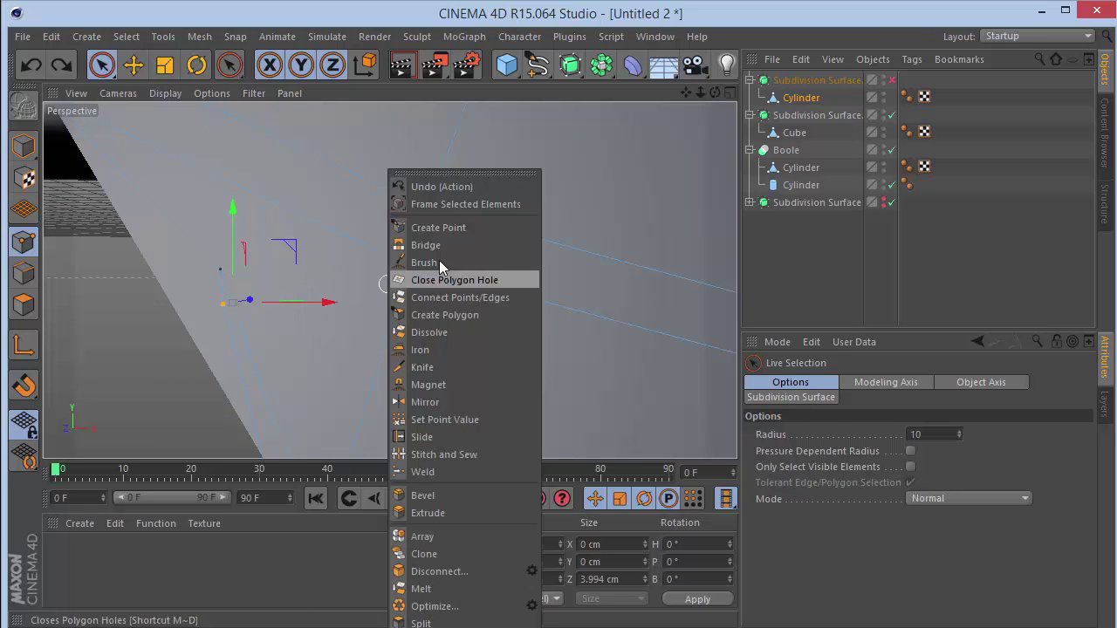
pyautogui.click(452, 340)
pyautogui.moveTo(700, 92); pyautogui.dragTo(632, 92)
pyautogui.moveTo(715, 91); pyautogui.dragTo(795, 112)
pyautogui.hotkey('ctrl', 'z')
# Deselect the inner point of the side pair, try deleting the front point at Z -100 cm, and undo the deletion.
pyautogui.moveTo(715, 93); pyautogui.dragTo(818, 110)
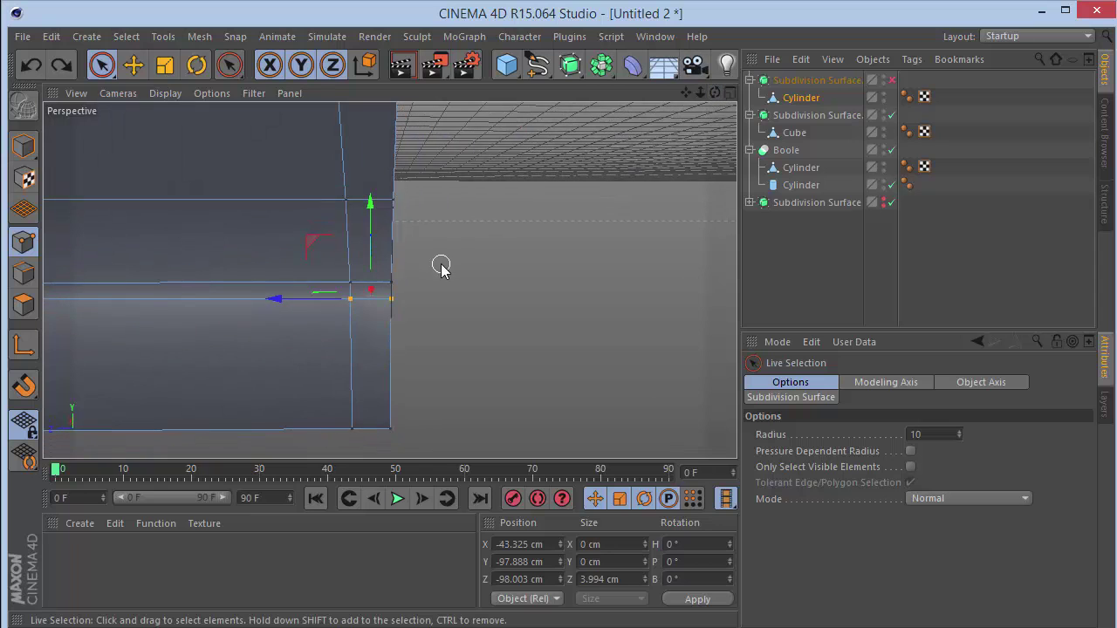
pyautogui.keyDown('ctrl'); pyautogui.click(351, 301); pyautogui.keyUp('ctrl')
pyautogui.press('Delete')
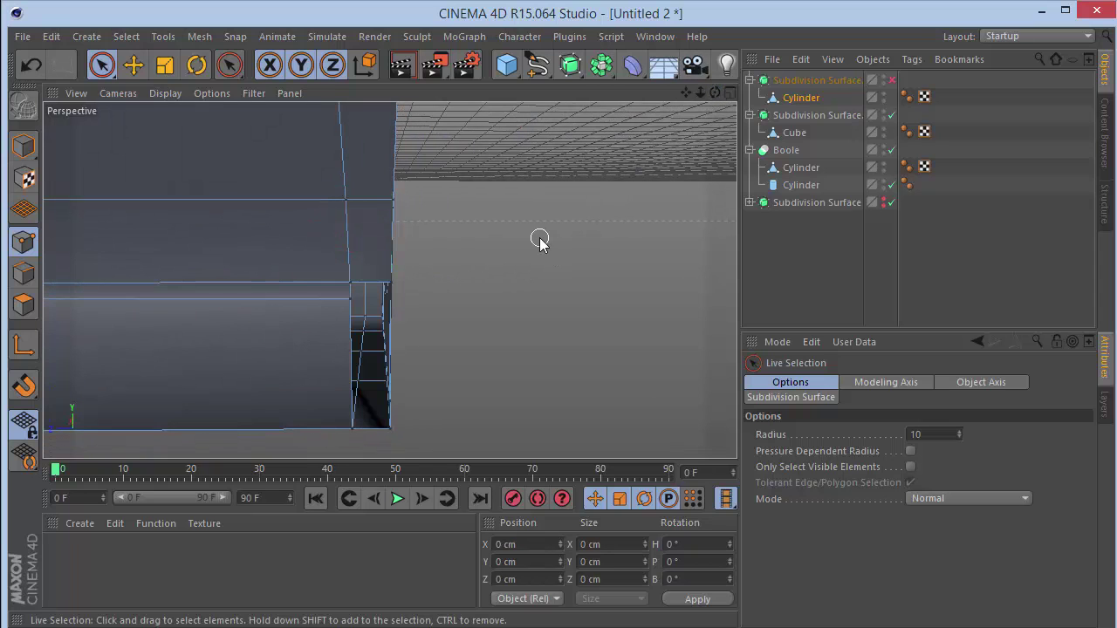
pyautogui.moveTo(717, 93); pyautogui.dragTo(637, 85)
pyautogui.hotkey('ctrl', 'z')
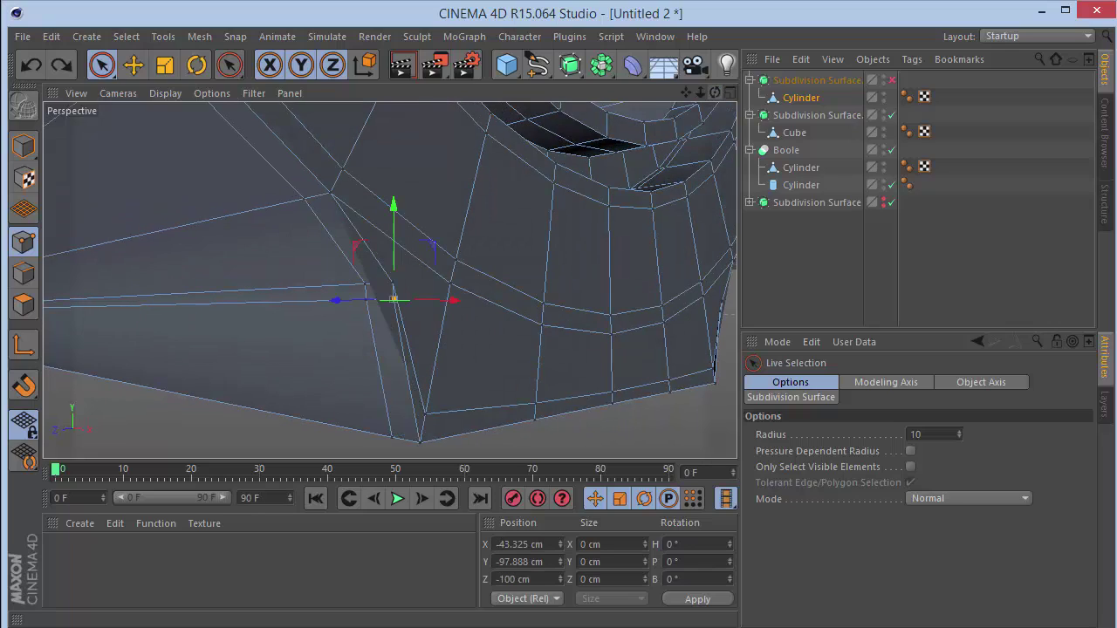
# Try to move the front side point outward to about X -46.3 cm, and undo the move.
pyautogui.keyDown('alt'); pyautogui.moveTo(389, 281); pyautogui.dragTo(395, 292); pyautogui.keyUp('alt')
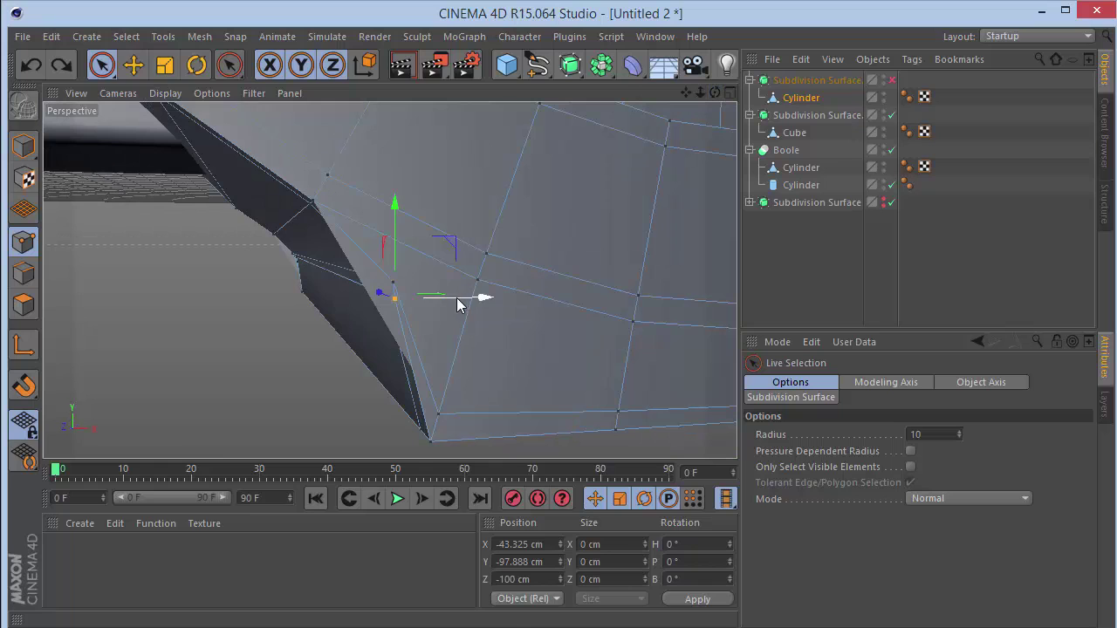
pyautogui.press('Delete')
pyautogui.hotkey('ctrl', 'z')
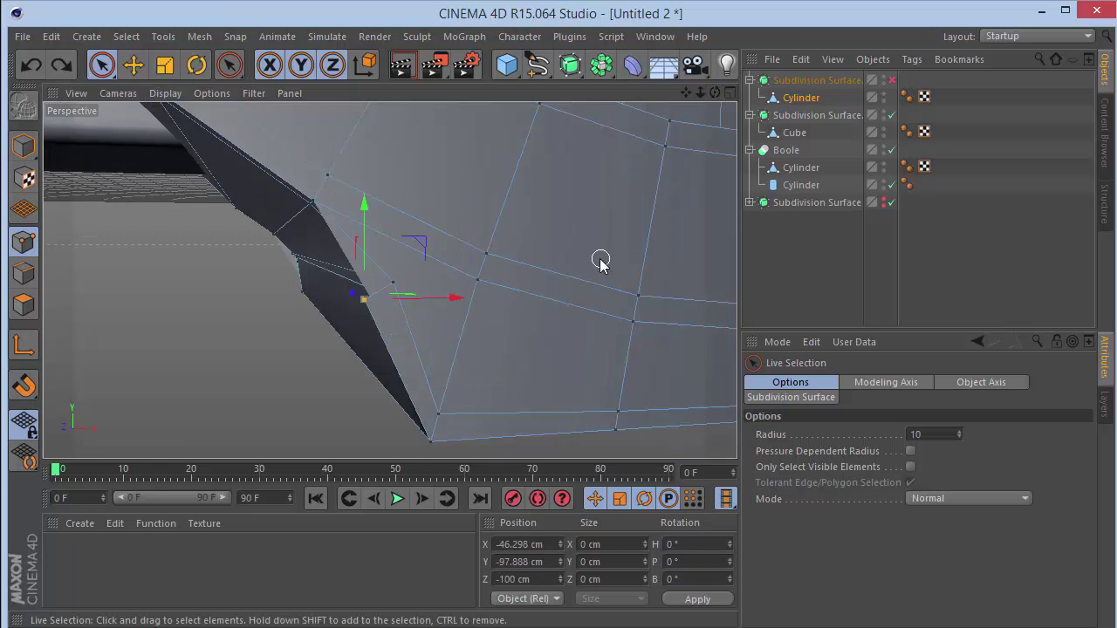
pyautogui.hotkey('ctrl', 'z')
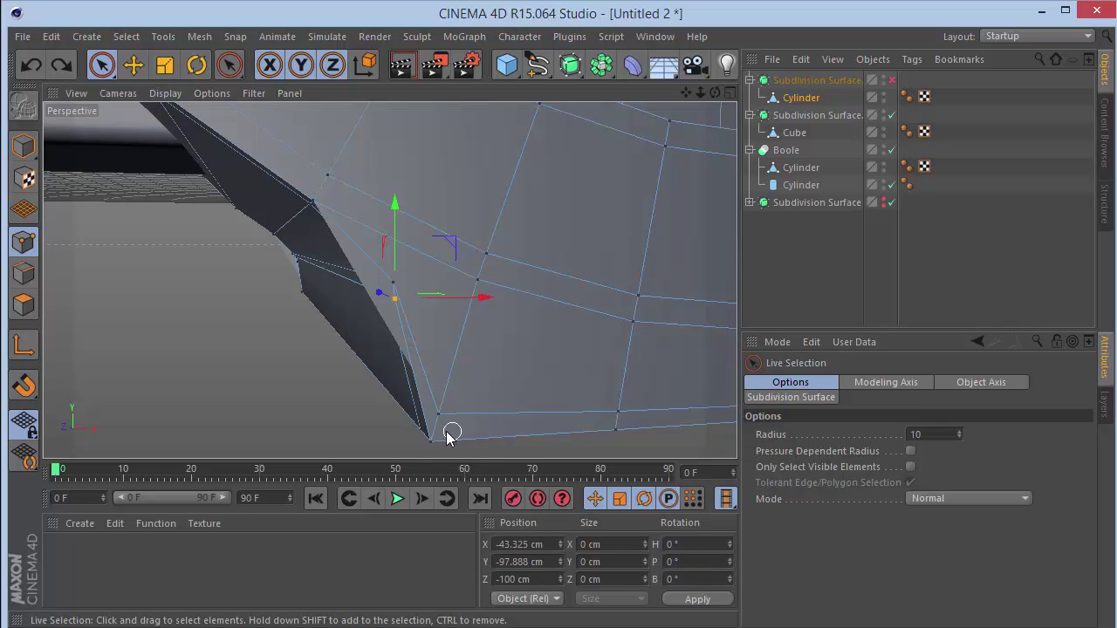
# Try to shift the point beside the block's bottom corner, and undo the change.
pyautogui.click(442, 420)
pyautogui.moveTo(487, 369)
pyautogui.mouseDown()
pyautogui.moveTo(541, 344)
pyautogui.moveTo(427, 371)
pyautogui.moveTo(498, 371)
pyautogui.mouseUp()
pyautogui.hotkey('ctrl', 'z')
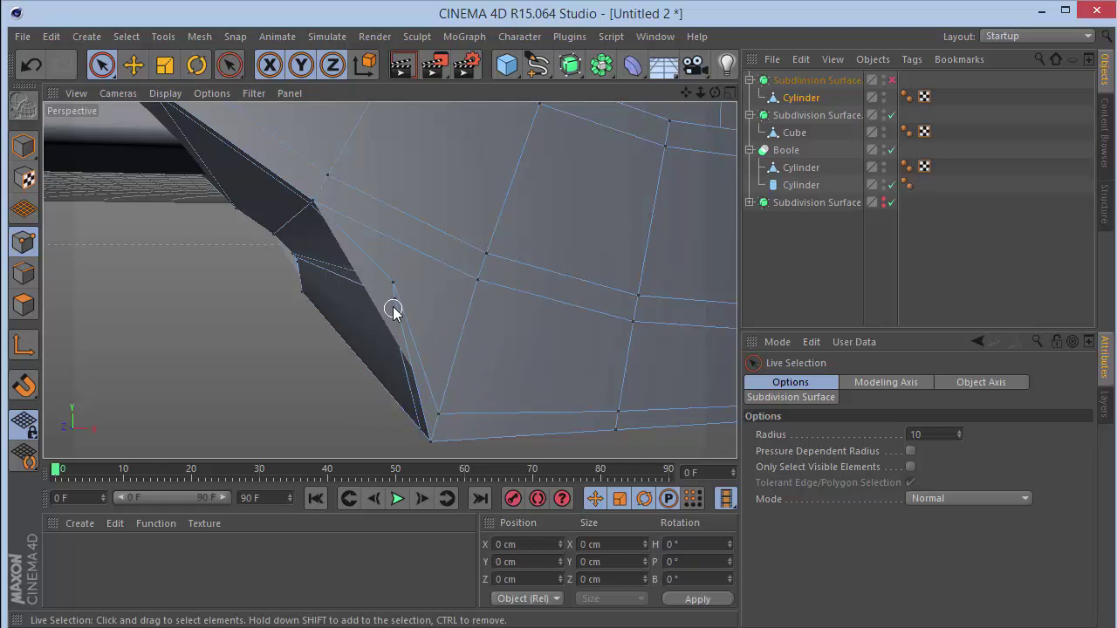
# Preview the smoothed bottom block on both sides by temporarily enabling the ring's Subdivision Surface.
pyautogui.click(891, 80)
pyautogui.click(891, 79)
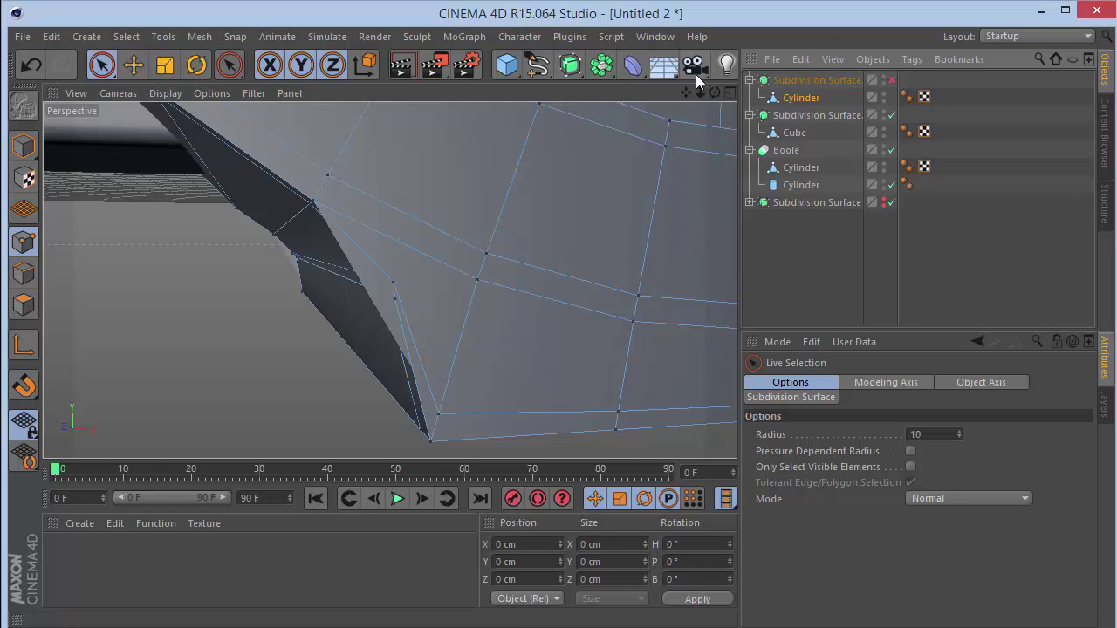
pyautogui.moveTo(686, 93); pyautogui.dragTo(390, 281)
pyautogui.click(891, 80)
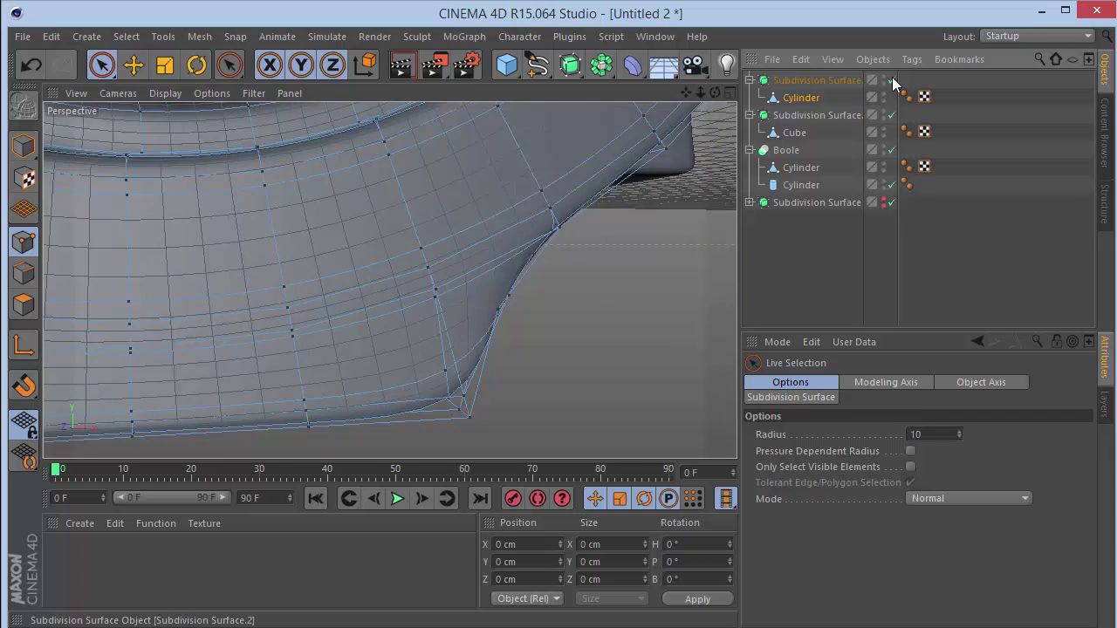
pyautogui.click(891, 80)
# Cut an edge loop across the bottom block at about 90.5% offset with the Knife, and enable the ring's Subdivision Surface.
pyautogui.moveTo(690, 95); pyautogui.dragTo(390, 280)
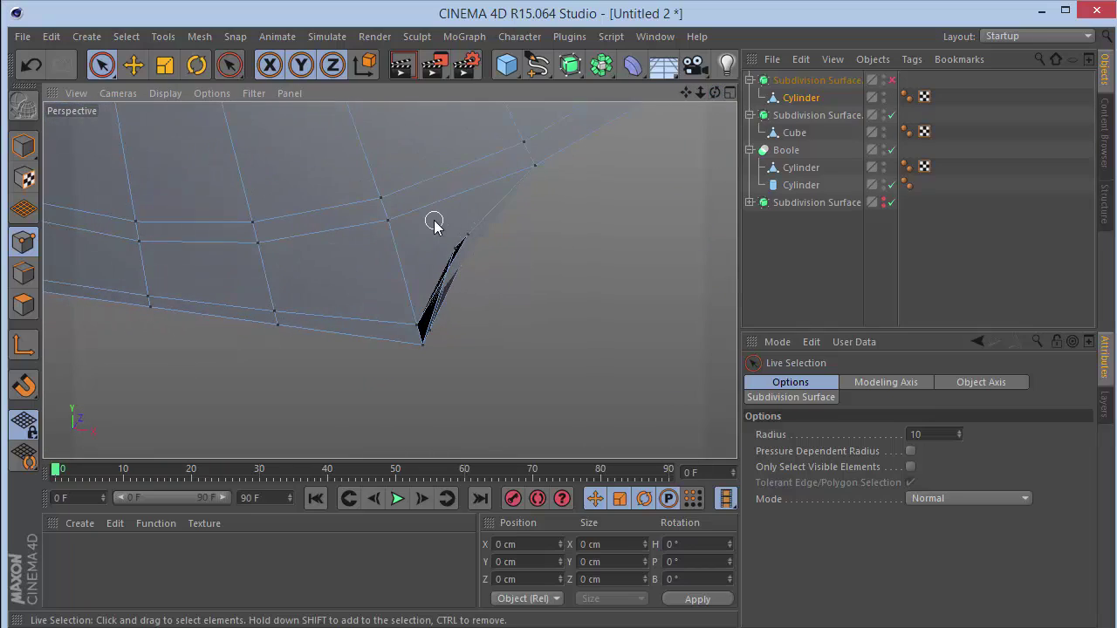
pyautogui.press('k')
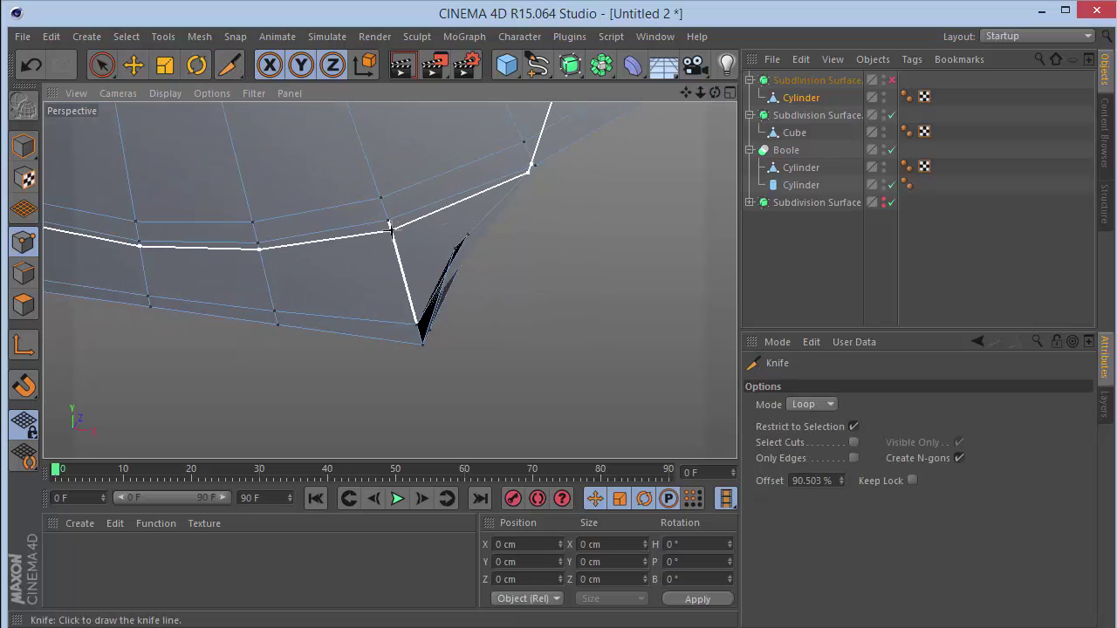
pyautogui.click(392, 230)
pyautogui.click(890, 80)
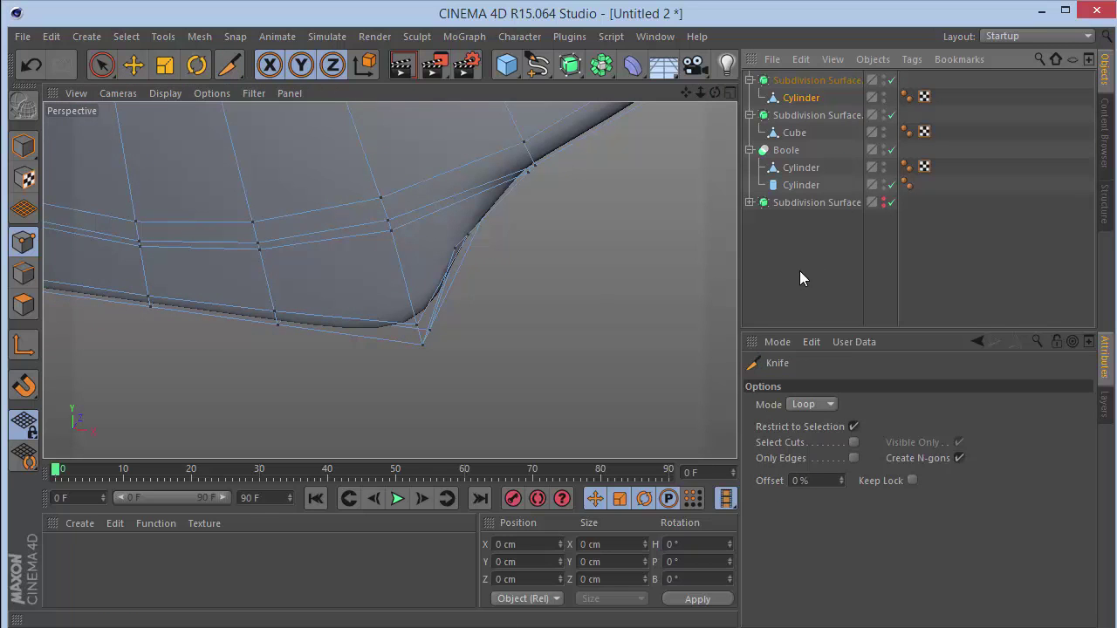
# Try cutting several supporting edge loops with the Knife tightly around one bottom corner of the block.
pyautogui.scroll(5, 388, 339)
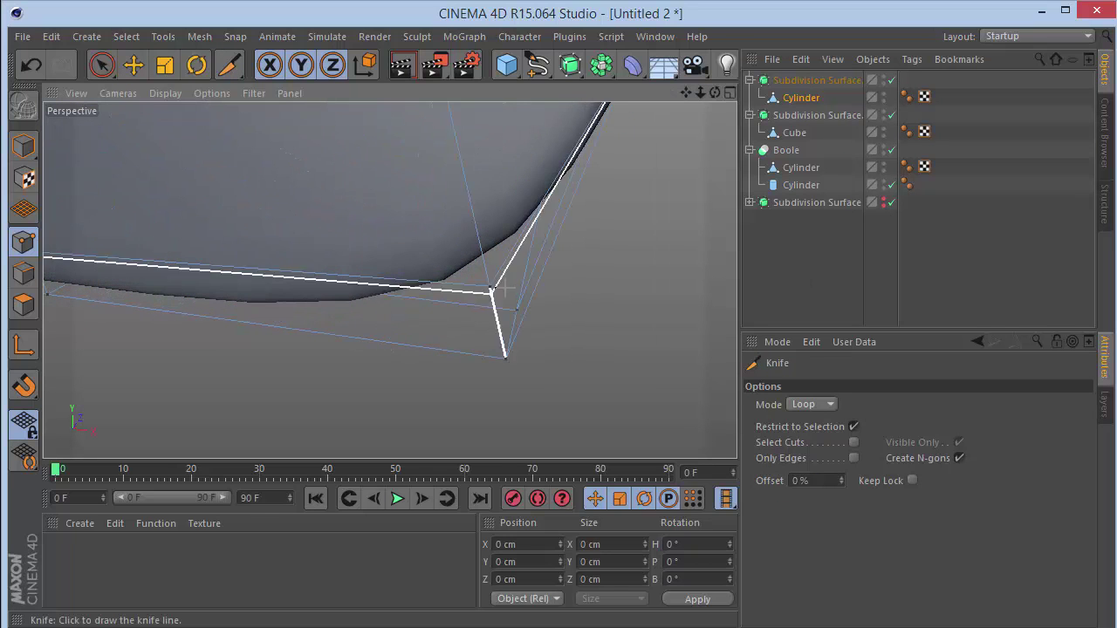
pyautogui.click(496, 332)
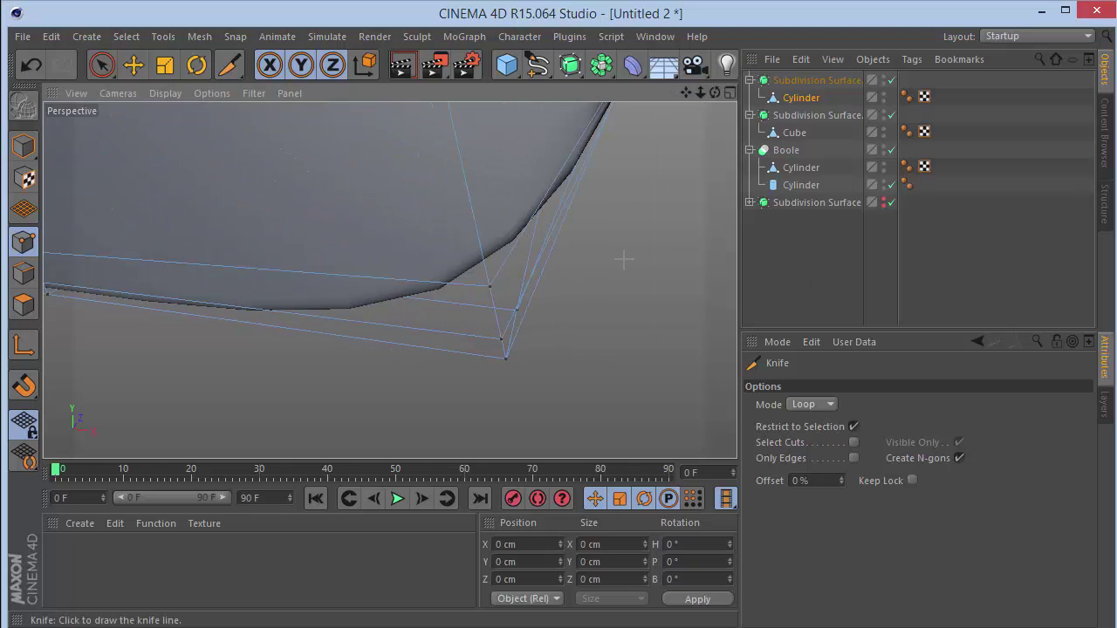
pyautogui.hotkey('ctrl', 'z')
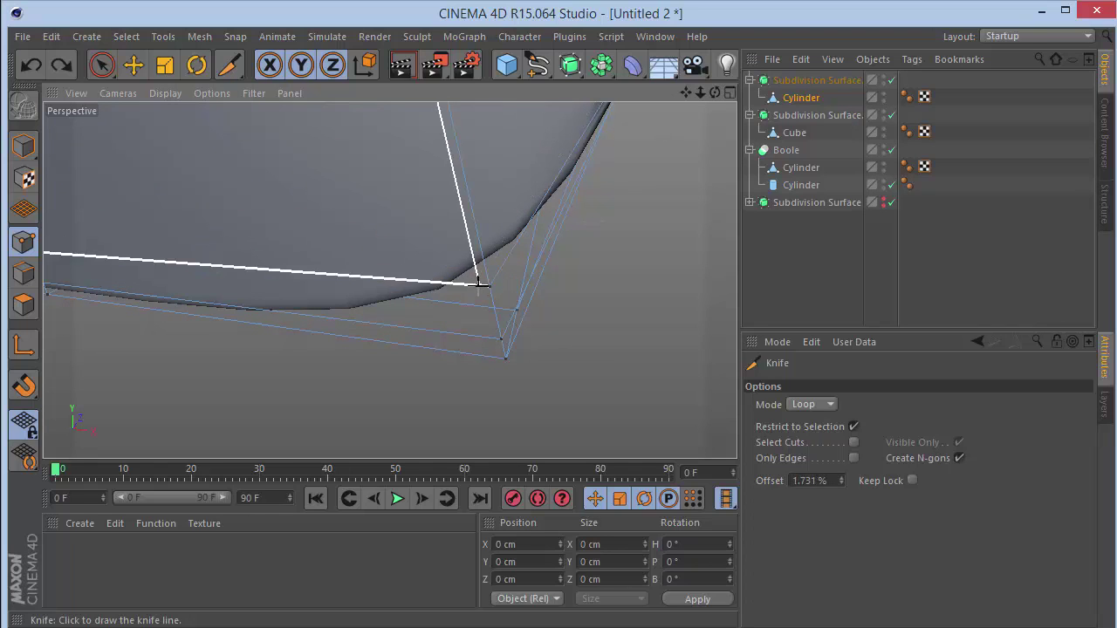
pyautogui.click(503, 355)
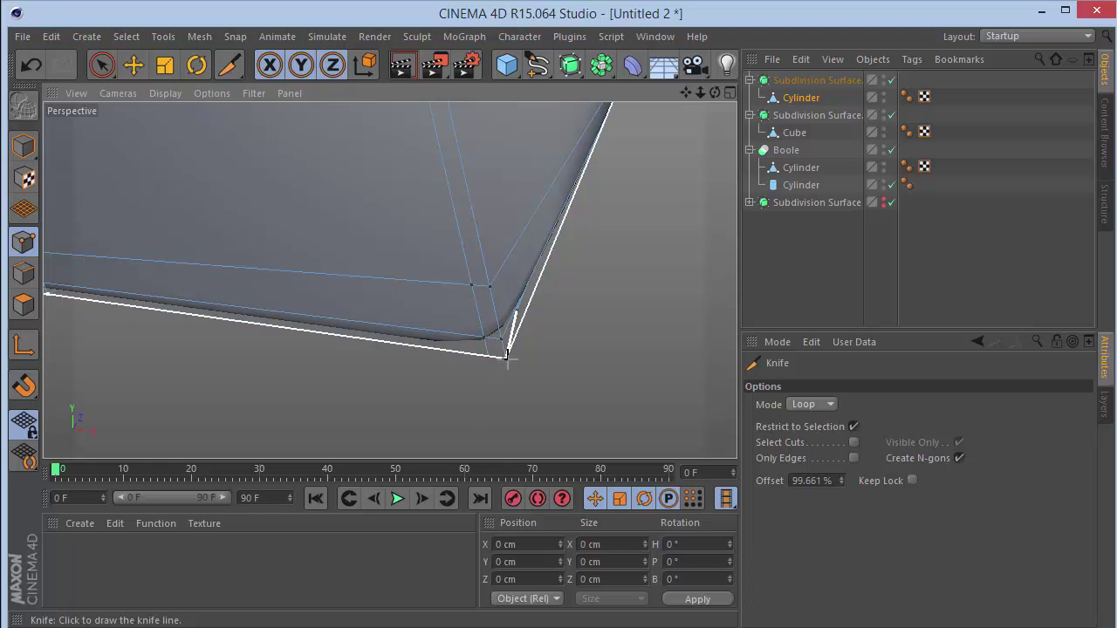
pyautogui.click(506, 356)
pyautogui.click(515, 334)
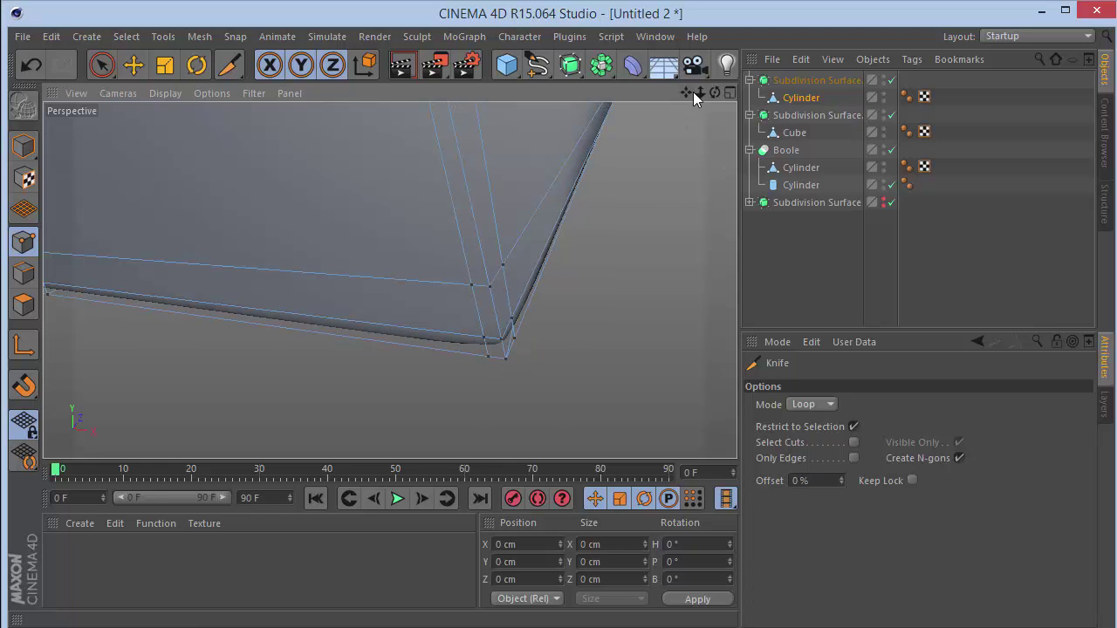
pyautogui.moveTo(699, 92); pyautogui.dragTo(389, 280)
pyautogui.moveTo(714, 93); pyautogui.dragTo(389, 281)
pyautogui.moveTo(714, 93); pyautogui.dragTo(389, 280)
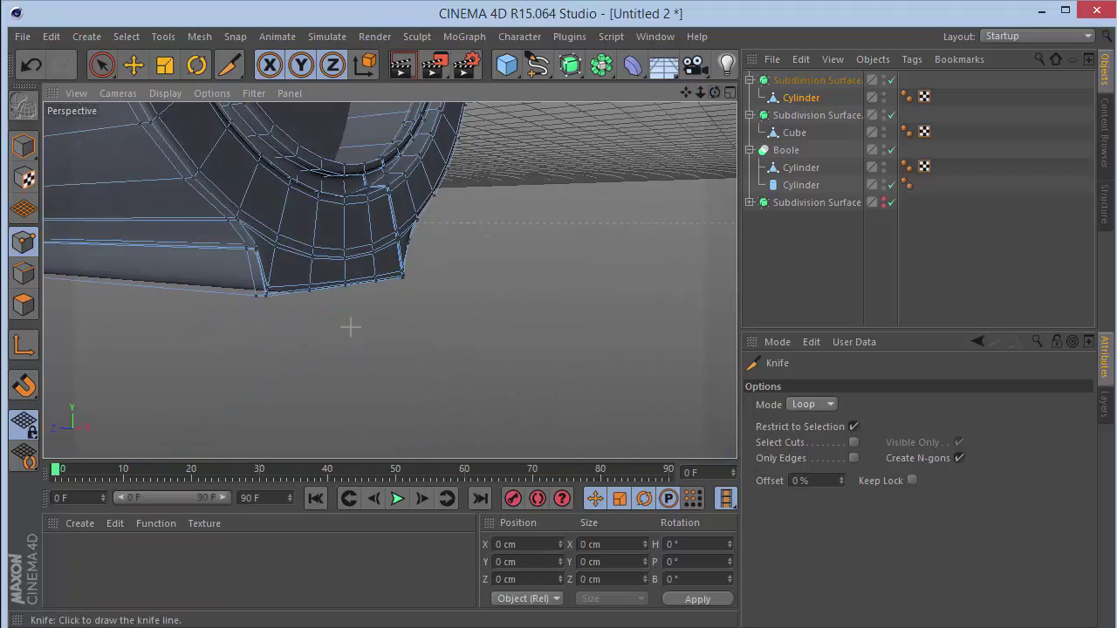
# Try cutting further edge loops with the Knife beside the block's other bottom corner, and check the smoothed shape.
pyautogui.scroll(2, 350, 327)
pyautogui.scroll(5, 269, 305)
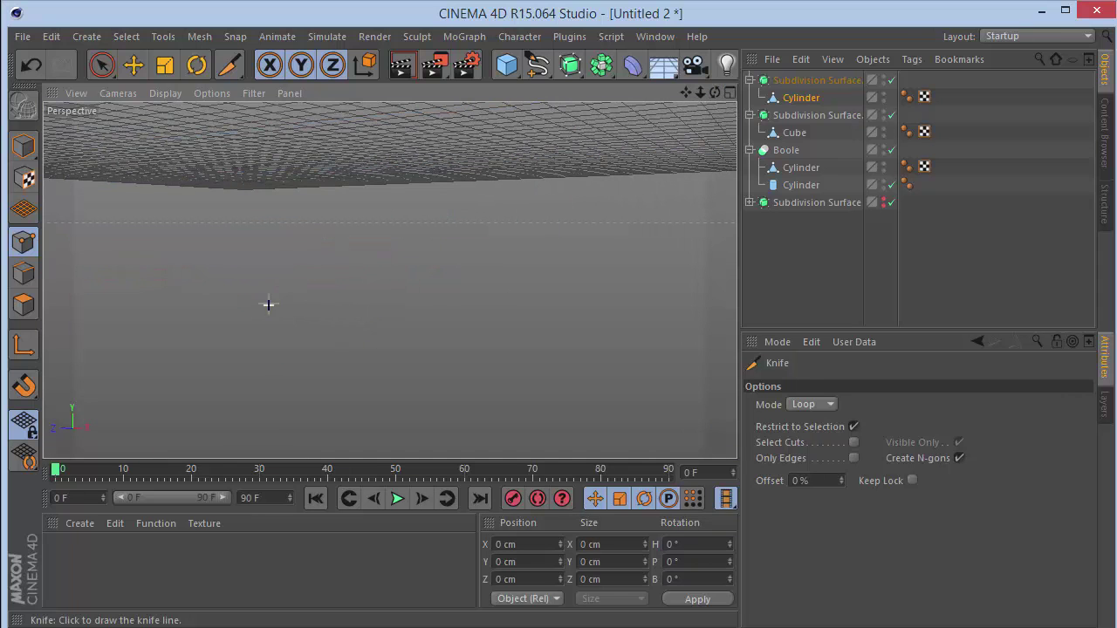
pyautogui.moveTo(700, 93); pyautogui.dragTo(713, 87)
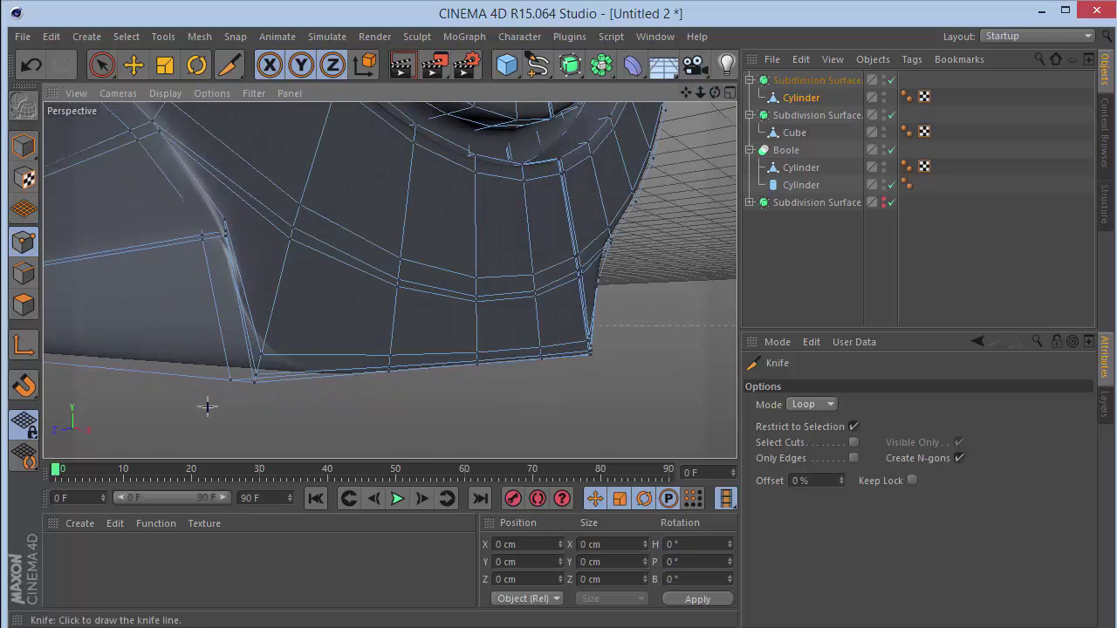
pyautogui.click(246, 380)
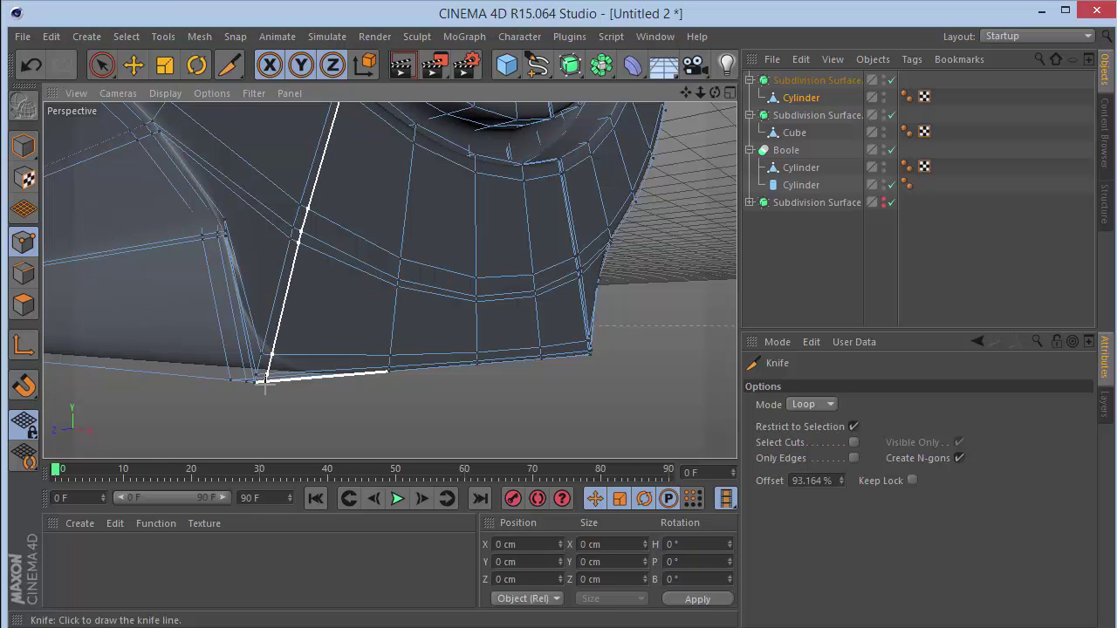
pyautogui.scroll(4, 229, 318)
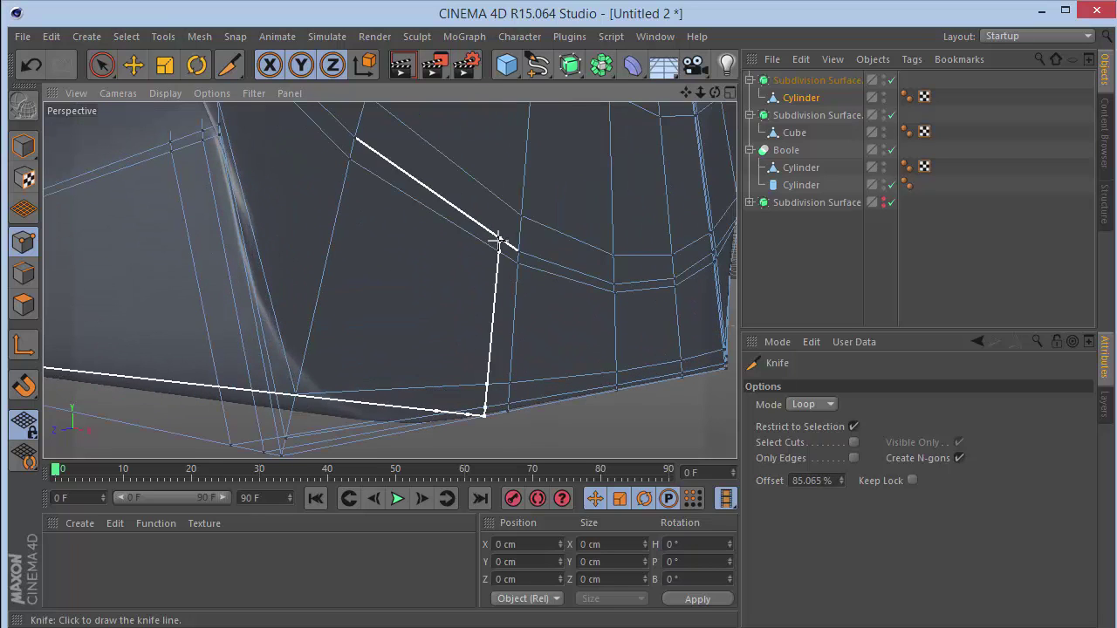
pyautogui.moveTo(717, 93); pyautogui.dragTo(389, 279)
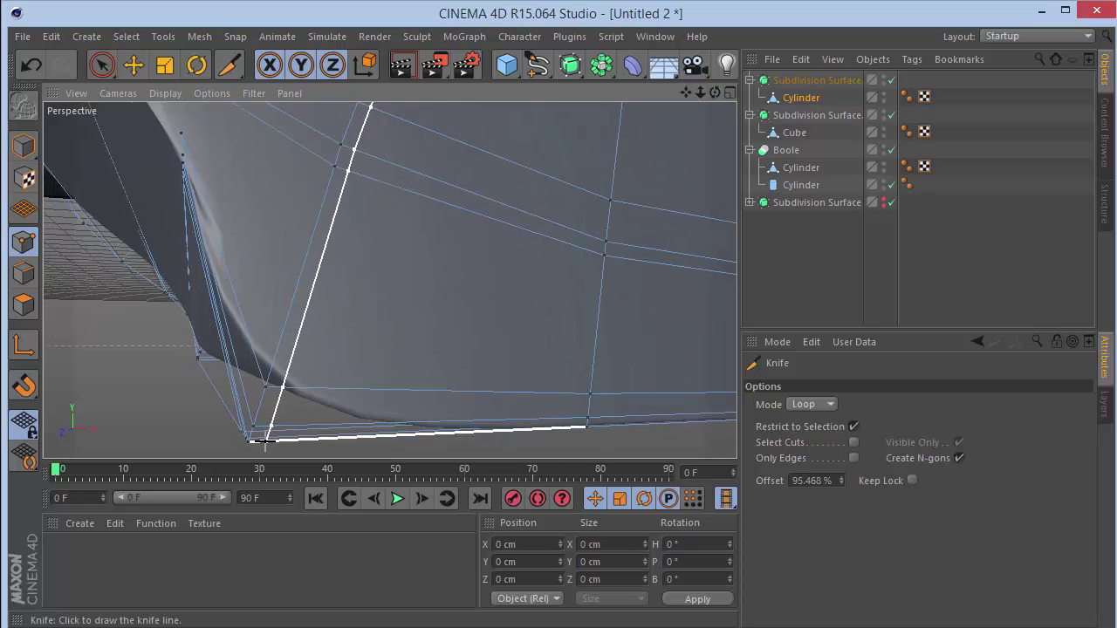
pyautogui.click(265, 441)
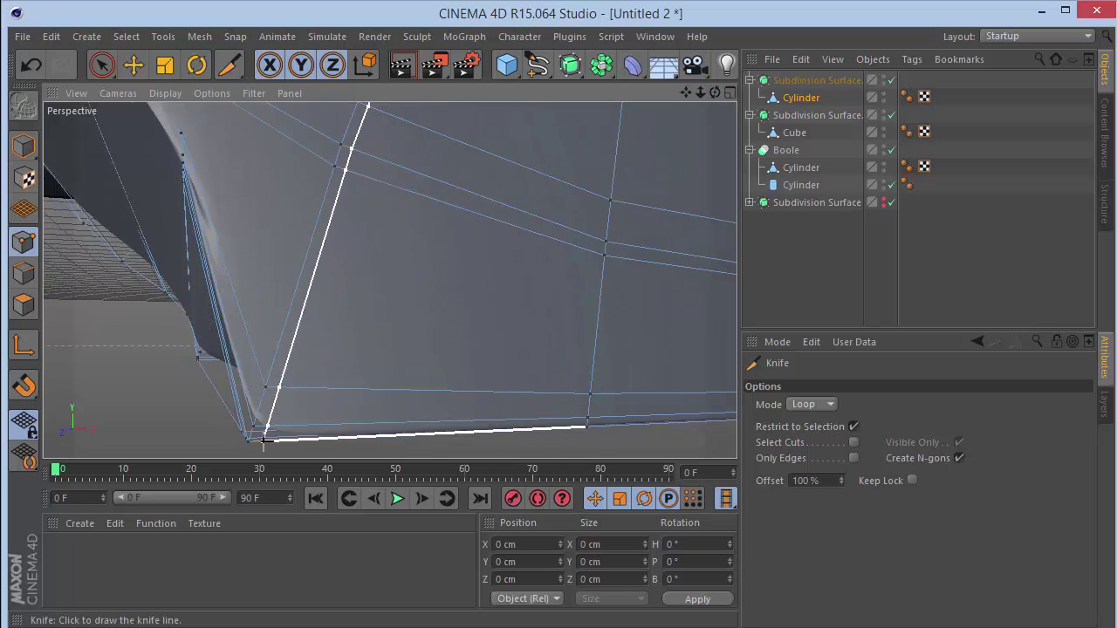
pyautogui.click(781, 223)
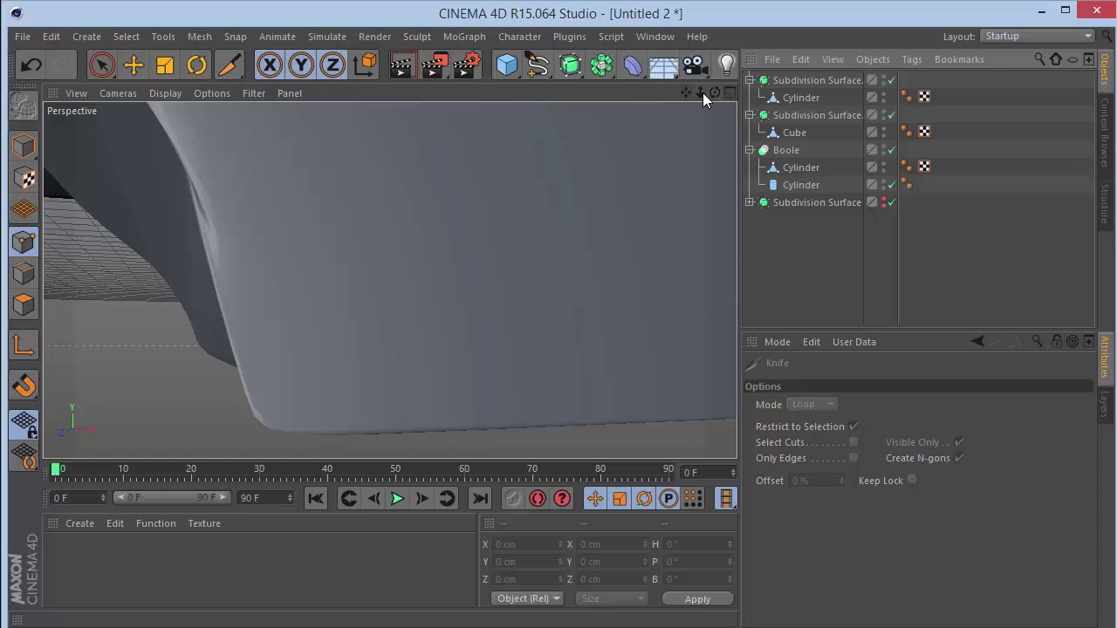
pyautogui.moveTo(704, 94); pyautogui.dragTo(389, 279)
pyautogui.moveTo(713, 95)
pyautogui.mouseDown()
pyautogui.moveTo(389, 279)
pyautogui.moveTo(720, 99)
pyautogui.mouseUp()
pyautogui.scroll(5, 341, 300)
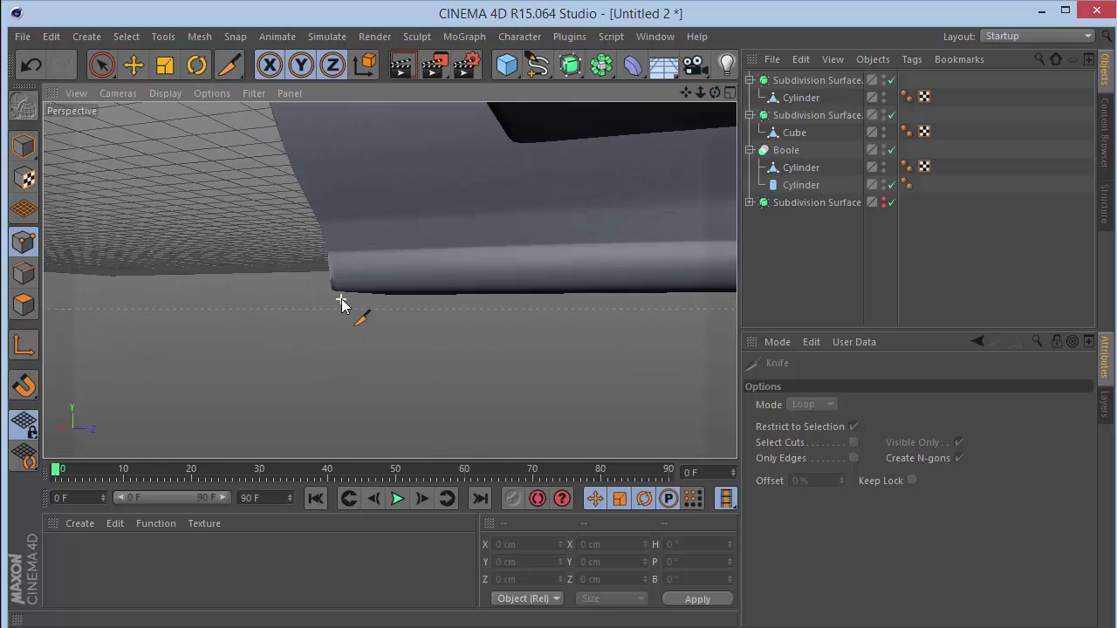
# Undo the recent Knife loop cuts around the block's bottom corners.
pyautogui.hotkey('ctrl', 'z')
pyautogui.hotkey('ctrl', 'z')
pyautogui.hotkey('ctrl', 'z')
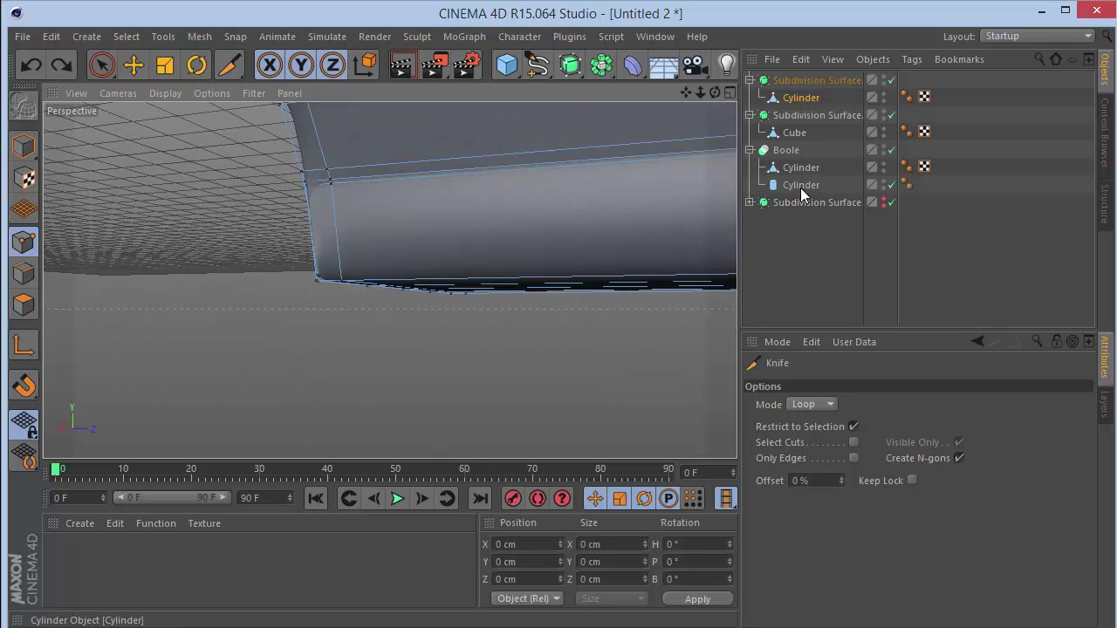
pyautogui.click(851, 248)
pyautogui.moveTo(715, 116); pyautogui.dragTo(712, 93)
pyautogui.hotkey('ctrl', 'z')
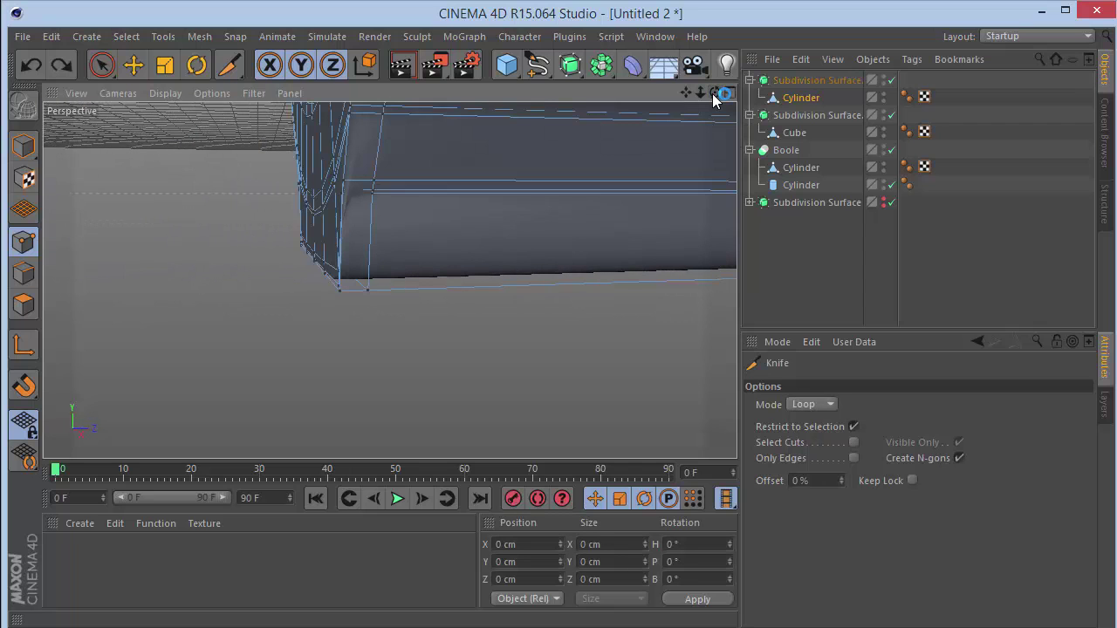
# Cut a Knife loop just above the block's bottom edge, and extend it to the corner edge with a Line cut.
pyautogui.scroll(2, 404, 236)
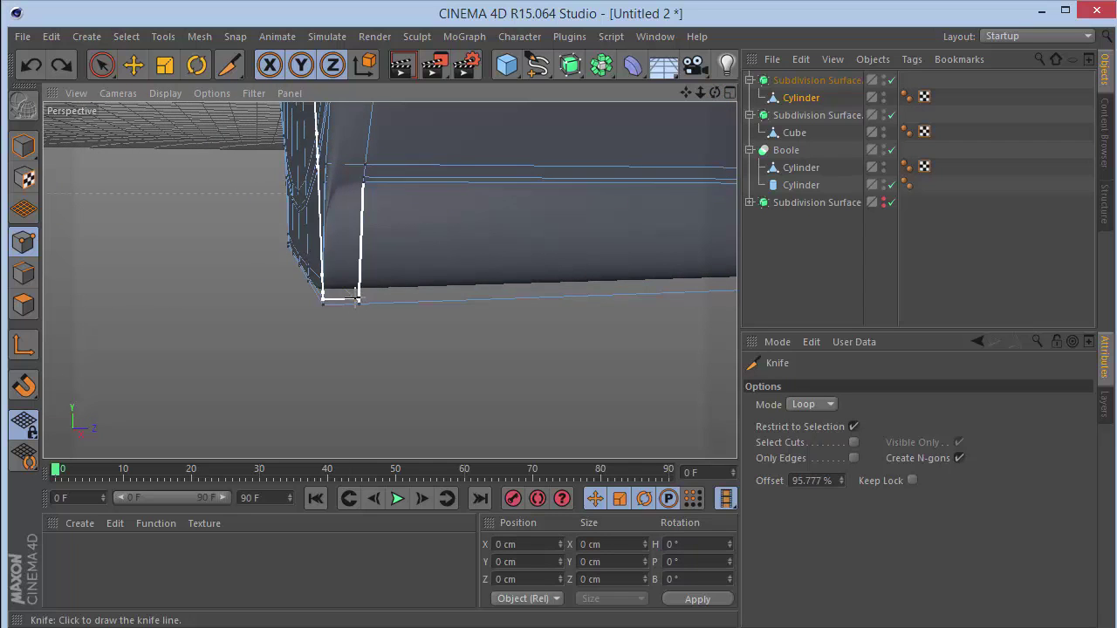
pyautogui.scroll(2, 351, 292)
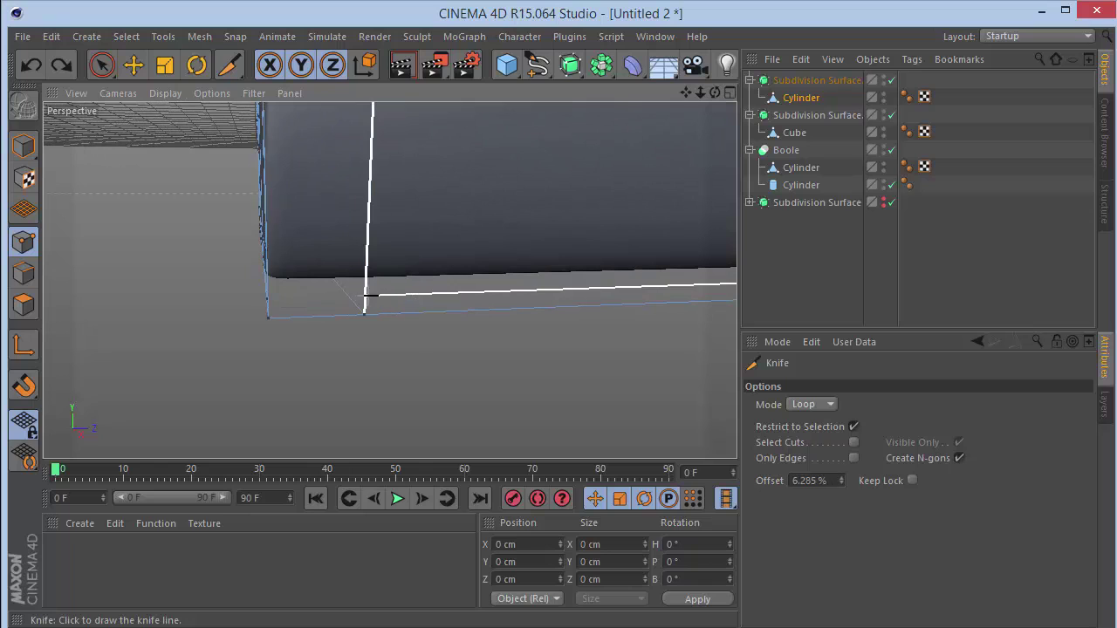
pyautogui.click(366, 297)
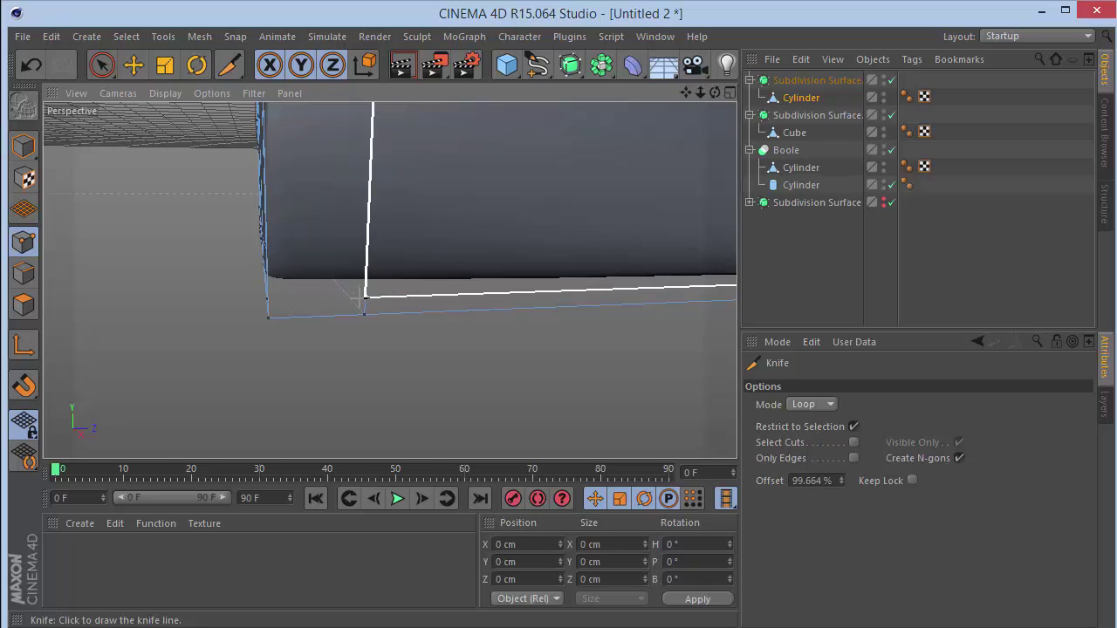
pyautogui.click(814, 406)
pyautogui.click(807, 417)
pyautogui.moveTo(365, 298); pyautogui.dragTo(267, 297)
# Cut a matching Knife loop just above the opposite bottom edge, and extend it to that corner with a Line cut.
pyautogui.moveTo(715, 92); pyautogui.dragTo(629, 114)
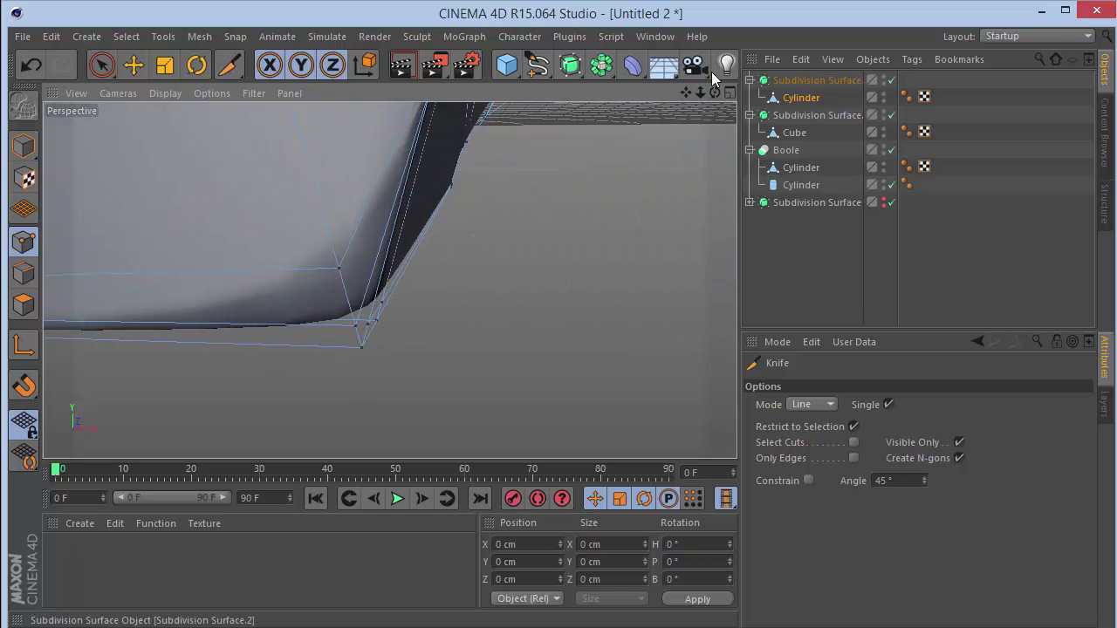
pyautogui.moveTo(686, 93); pyautogui.dragTo(681, 131)
pyautogui.keyDown('alt'); pyautogui.moveTo(388, 280); pyautogui.dragTo(464, 291); pyautogui.keyUp('alt')
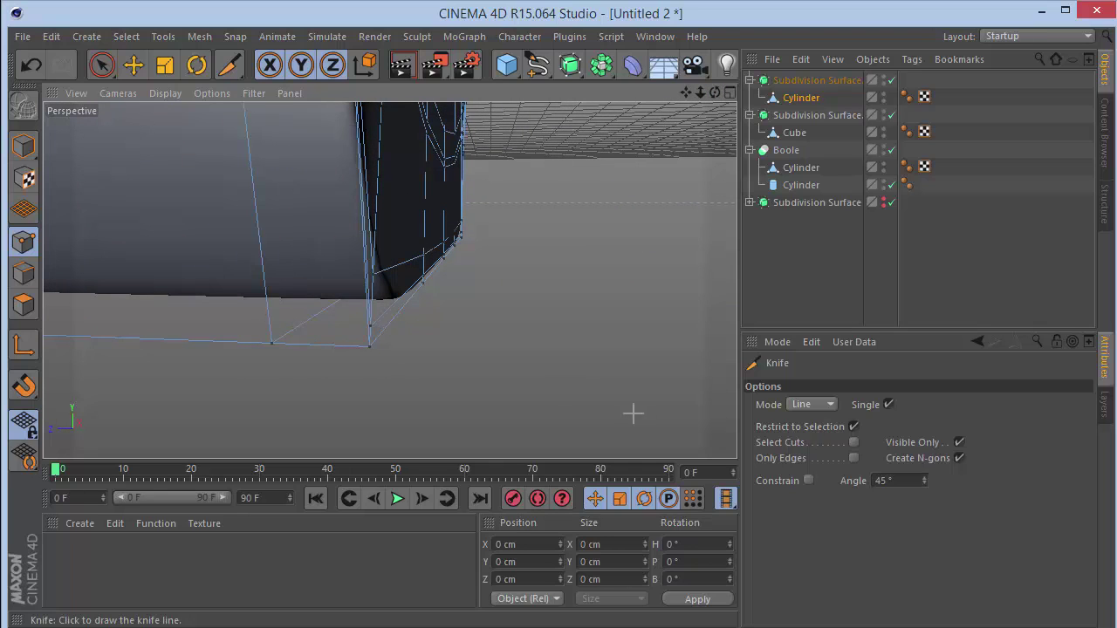
pyautogui.click(829, 405)
pyautogui.click(815, 473)
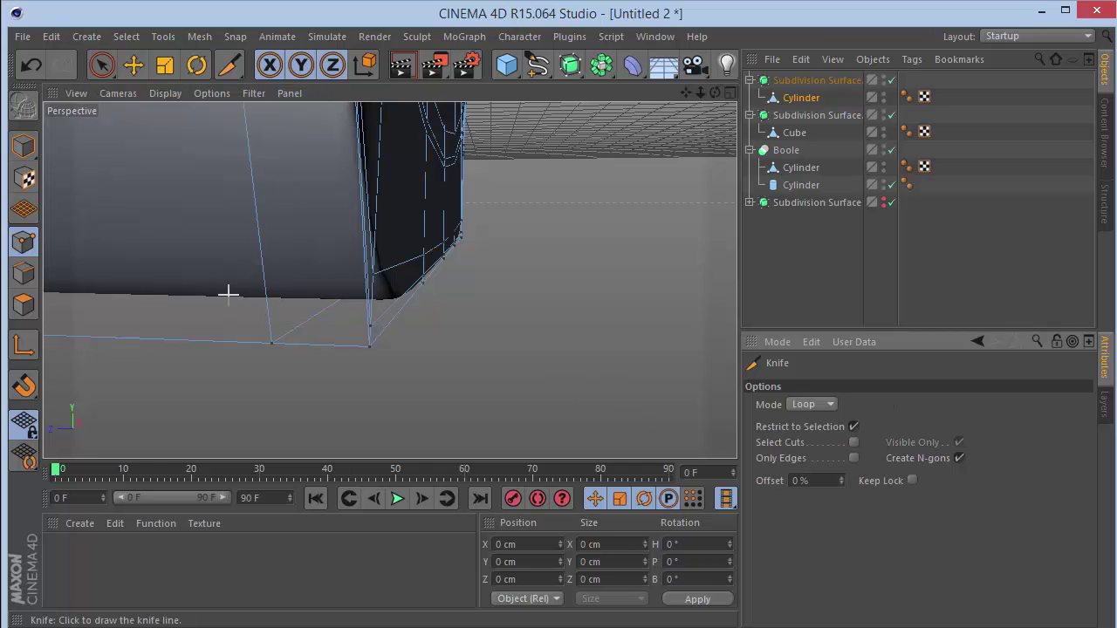
pyautogui.click(270, 327)
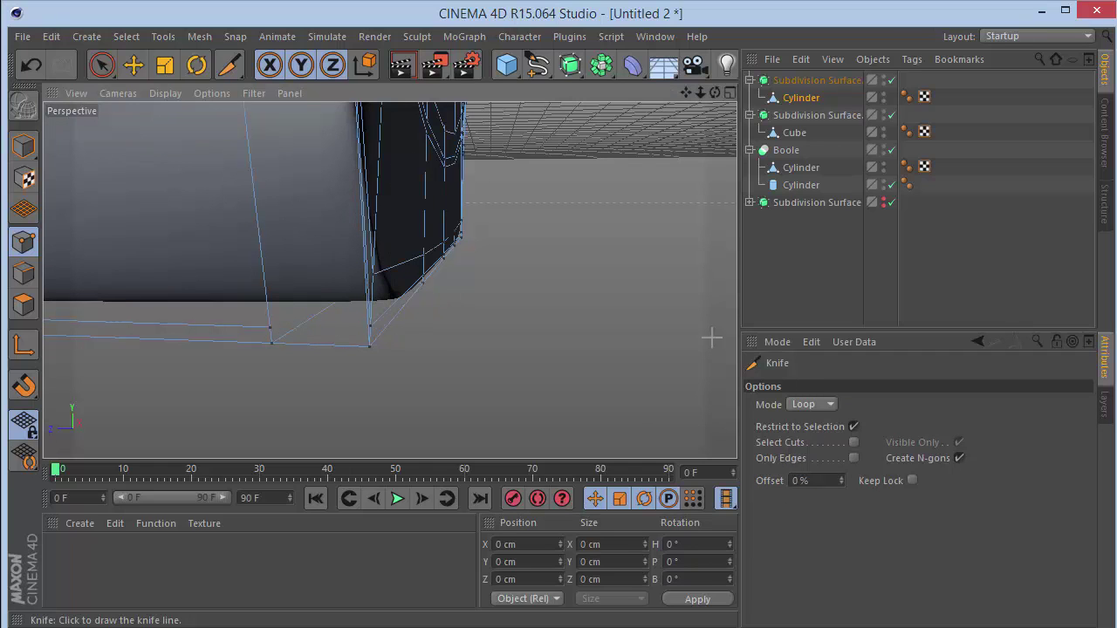
pyautogui.click(828, 406)
pyautogui.click(824, 425)
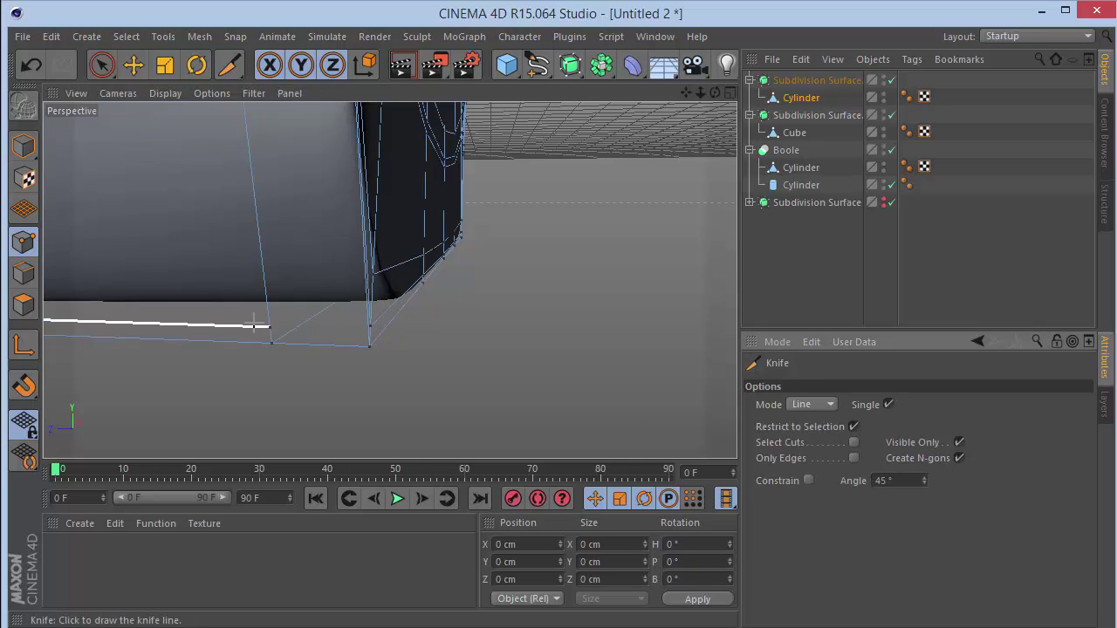
pyautogui.moveTo(262, 321); pyautogui.dragTo(265, 323)
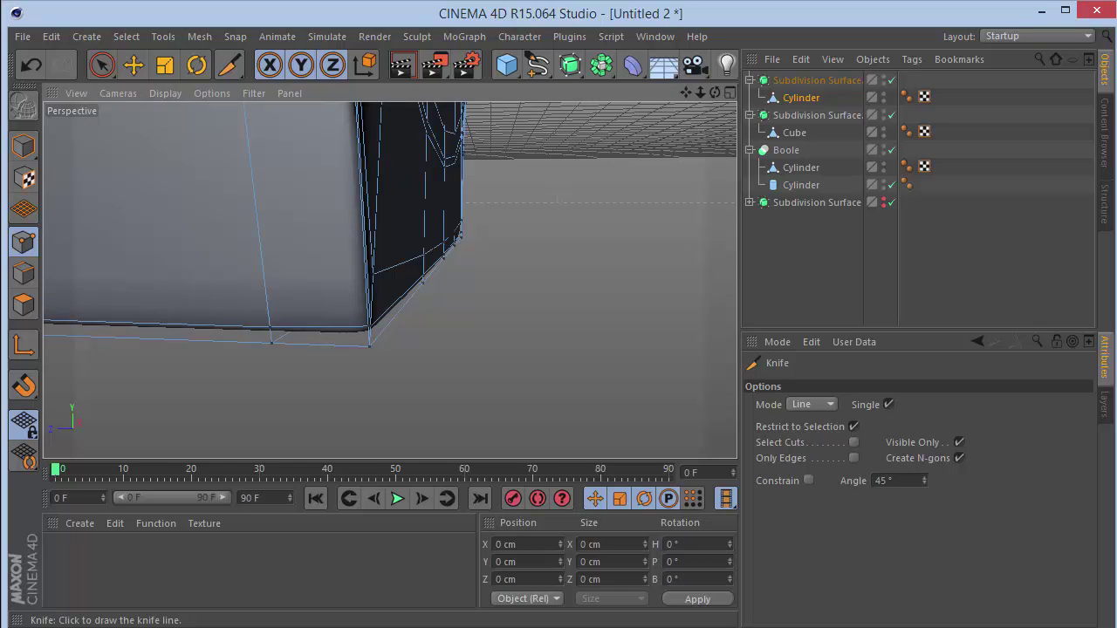
# Check the smoothed block, and draw a Knife line from the point above its bottom corner across the adjacent side polygon.
pyautogui.moveTo(715, 92); pyautogui.dragTo(567, 93)
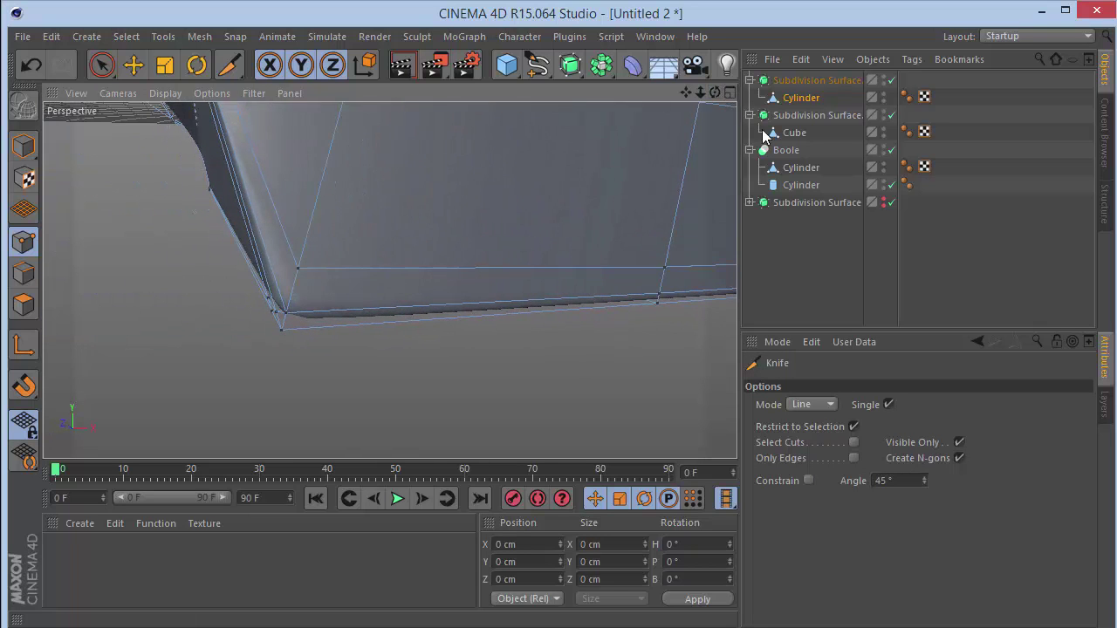
pyautogui.click(783, 249)
pyautogui.moveTo(715, 92); pyautogui.dragTo(558, 89)
pyautogui.click(817, 79)
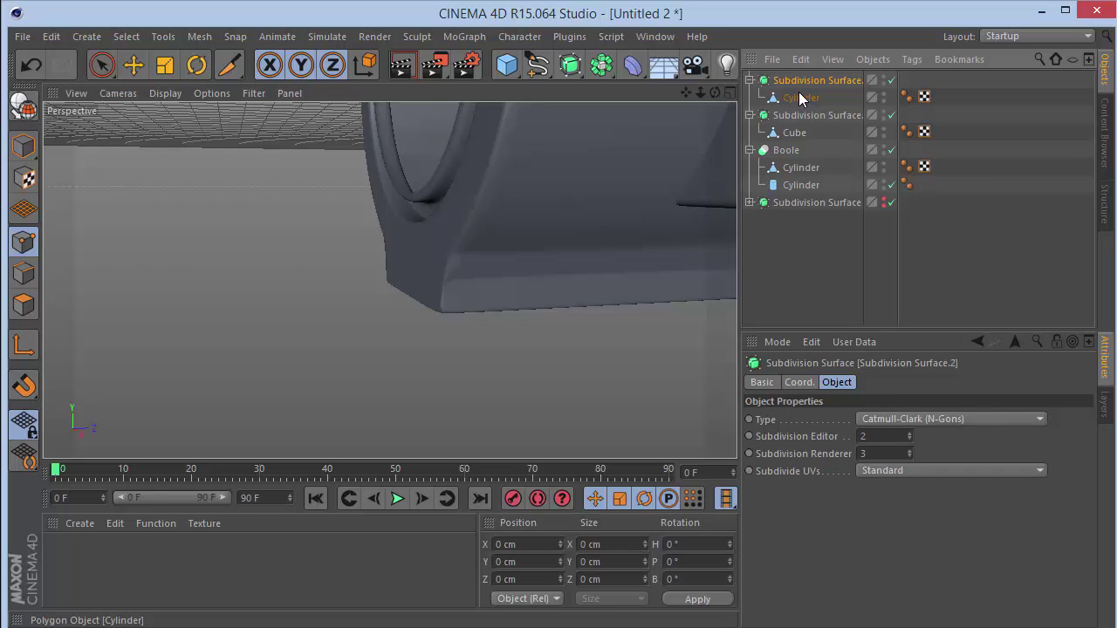
pyautogui.click(802, 99)
pyautogui.scroll(3, 568, 202)
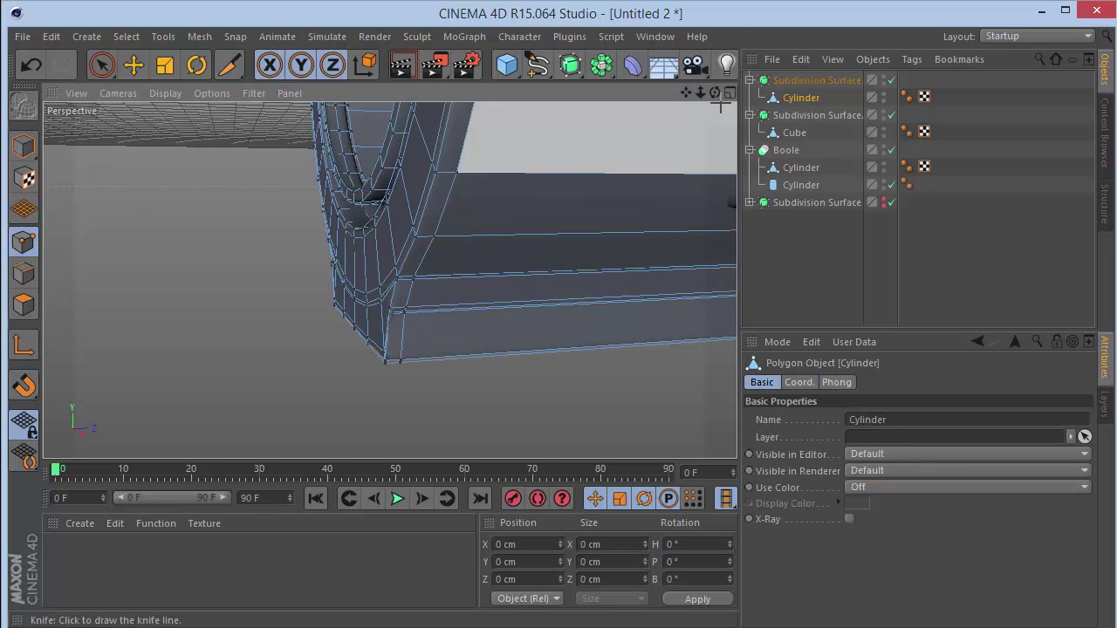
pyautogui.scroll(4, 317, 369)
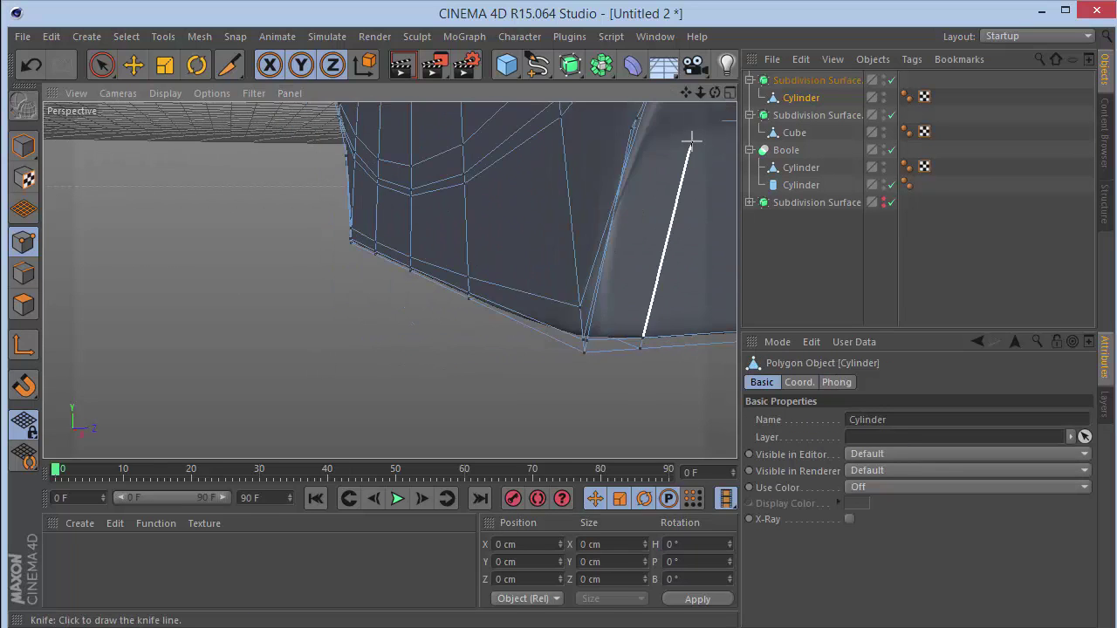
pyautogui.moveTo(708, 90)
pyautogui.mouseDown()
pyautogui.moveTo(389, 280)
pyautogui.moveTo(686, 94)
pyautogui.mouseUp()
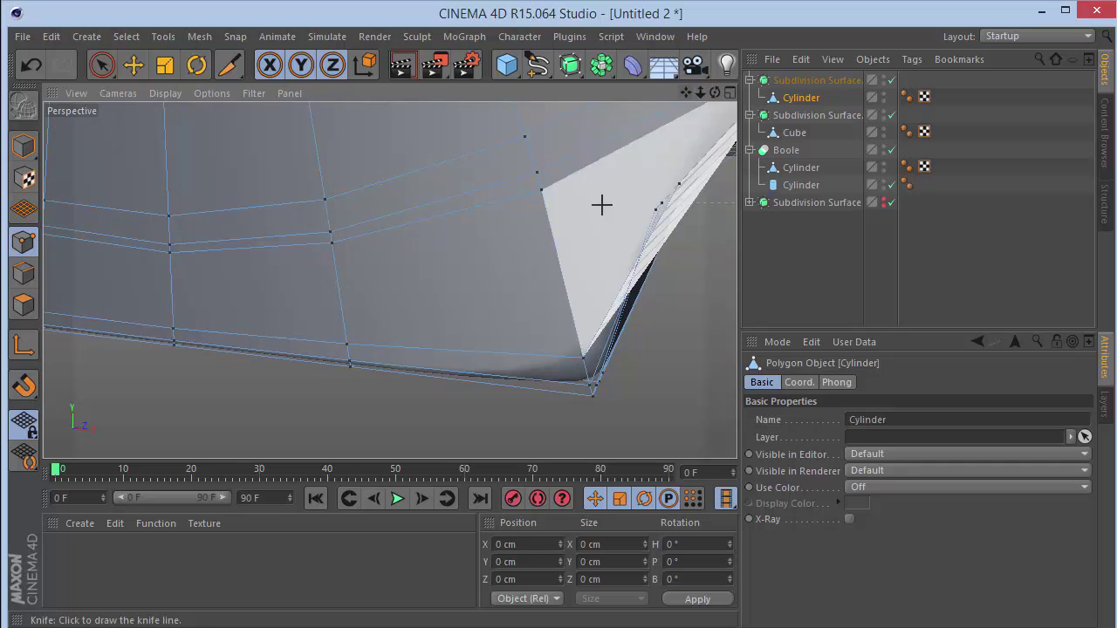
pyautogui.moveTo(541, 188); pyautogui.dragTo(396, 280)
pyautogui.click(858, 281)
# Scale the whole lower bearing ring in Model mode along Z to about 77.3 cm, and inspect the assembled rod end.
pyautogui.moveTo(698, 91); pyautogui.dragTo(389, 281)
pyautogui.click(803, 97)
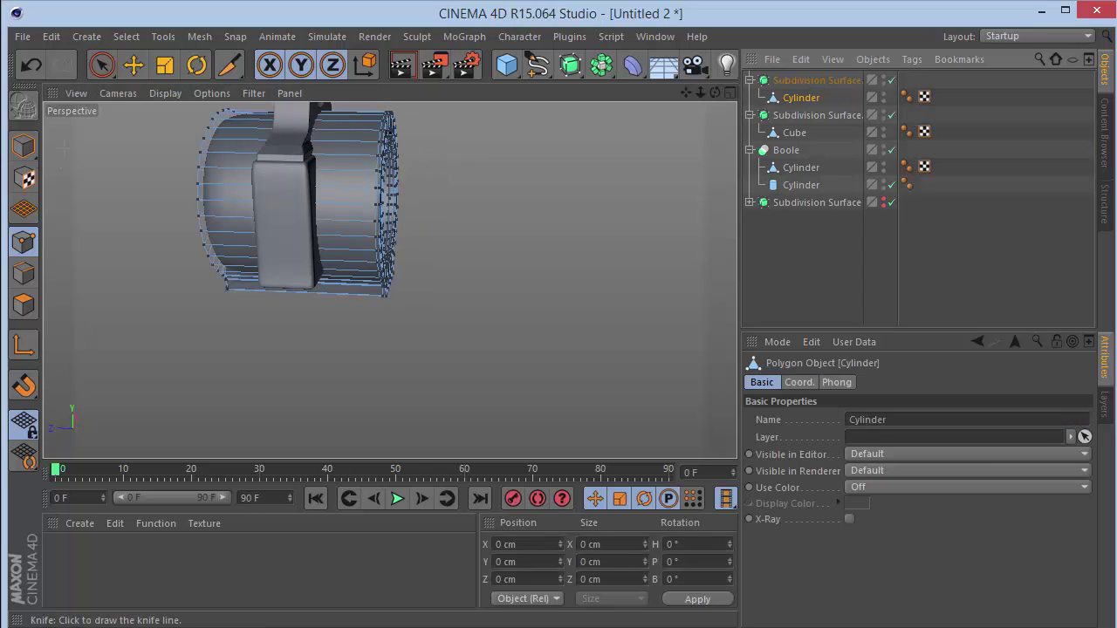
pyautogui.click(25, 148)
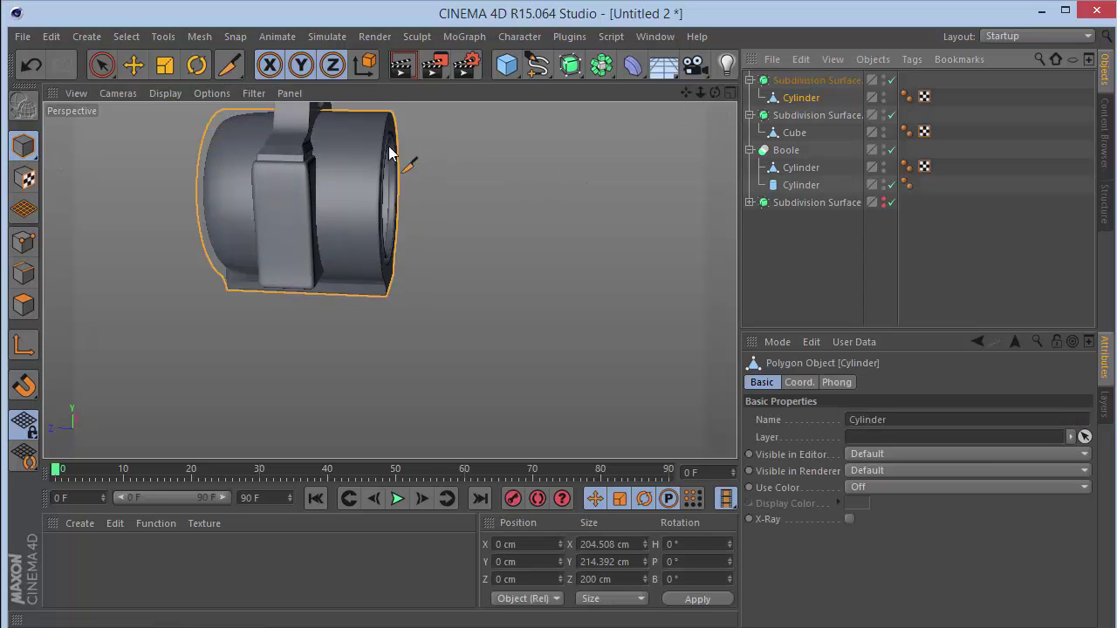
pyautogui.click(102, 66)
pyautogui.press('t')
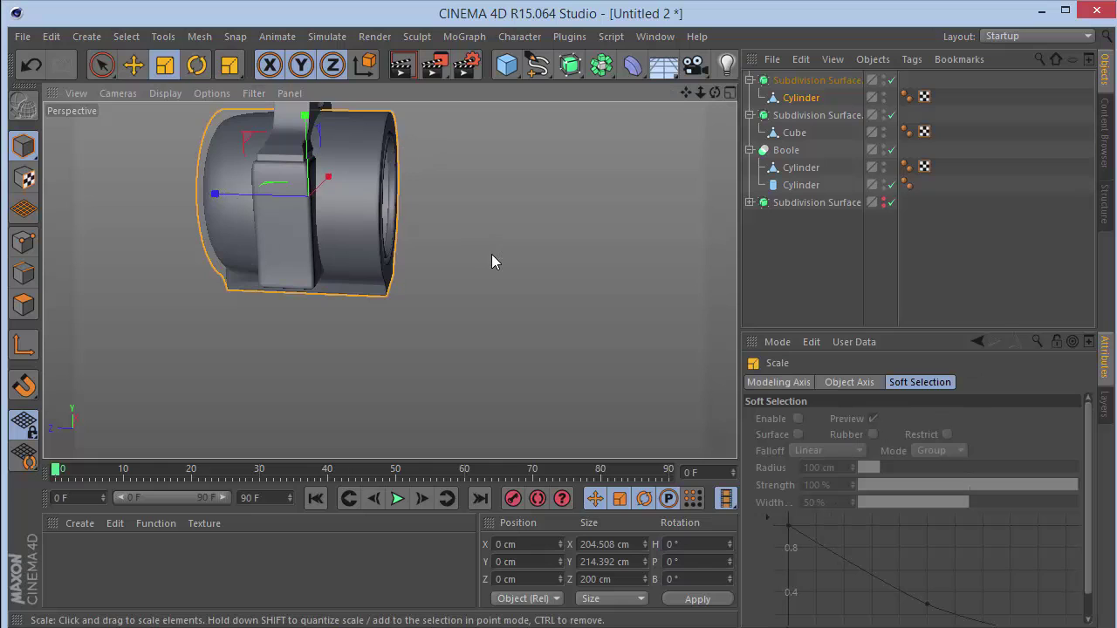
pyautogui.moveTo(220, 190); pyautogui.dragTo(280, 200)
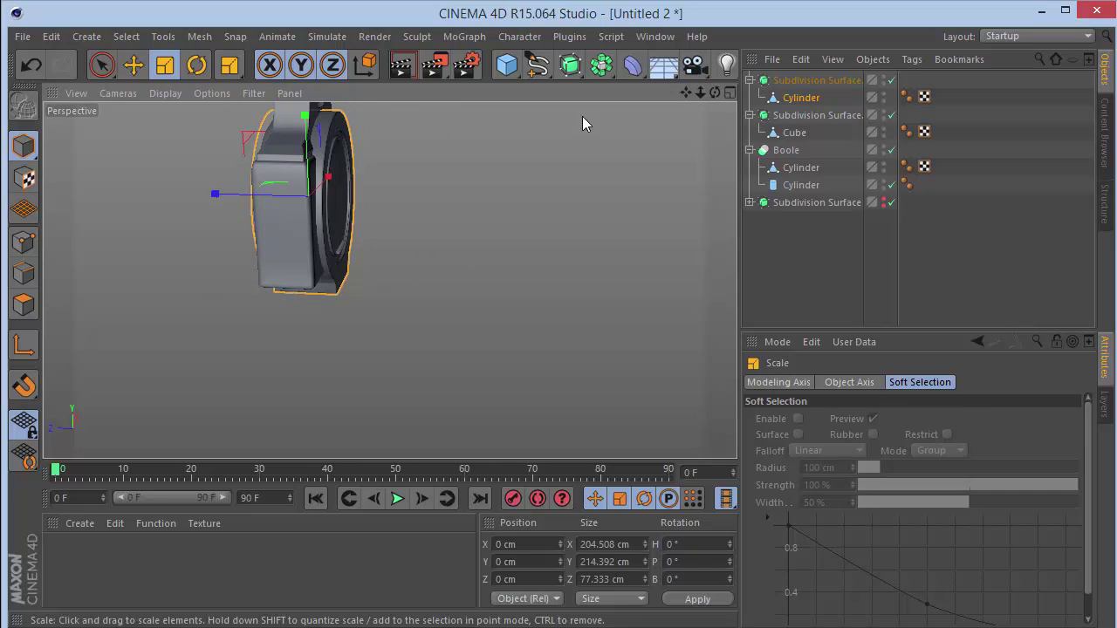
pyautogui.moveTo(715, 92); pyautogui.dragTo(737, 98)
pyautogui.moveTo(388, 279); pyautogui.dragTo(792, 267)
pyautogui.click(784, 264)
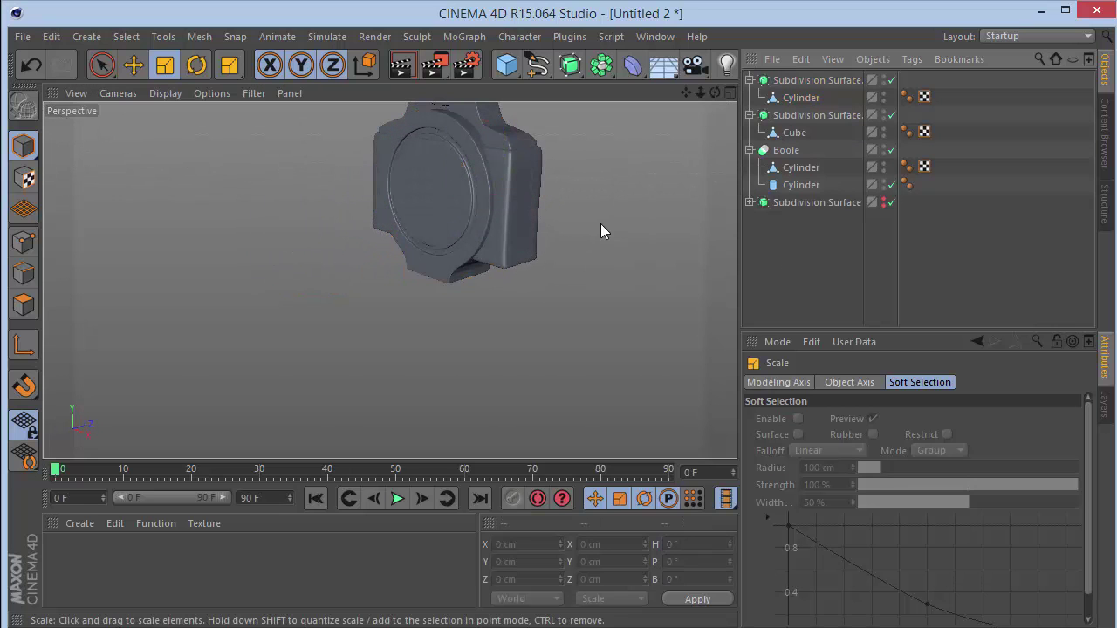
# Rename the Subdivision Surface that holds the lower bearing ring as Bottom.
pyautogui.moveTo(686, 92); pyautogui.dragTo(660, 260)
pyautogui.click(792, 80)
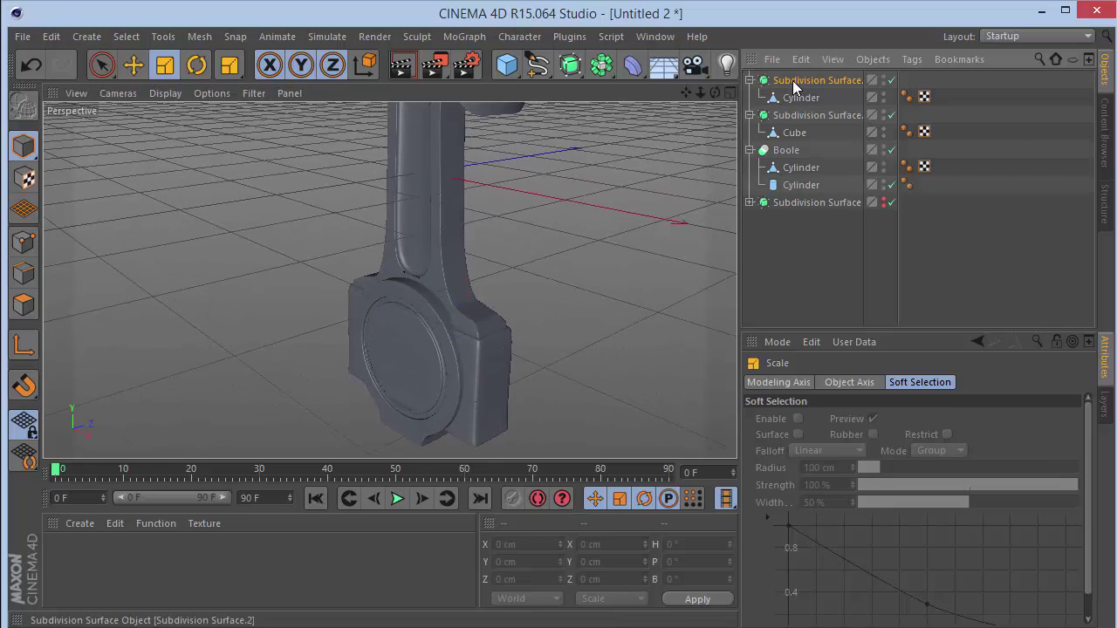
pyautogui.doubleClick(793, 80)
pyautogui.write('B')
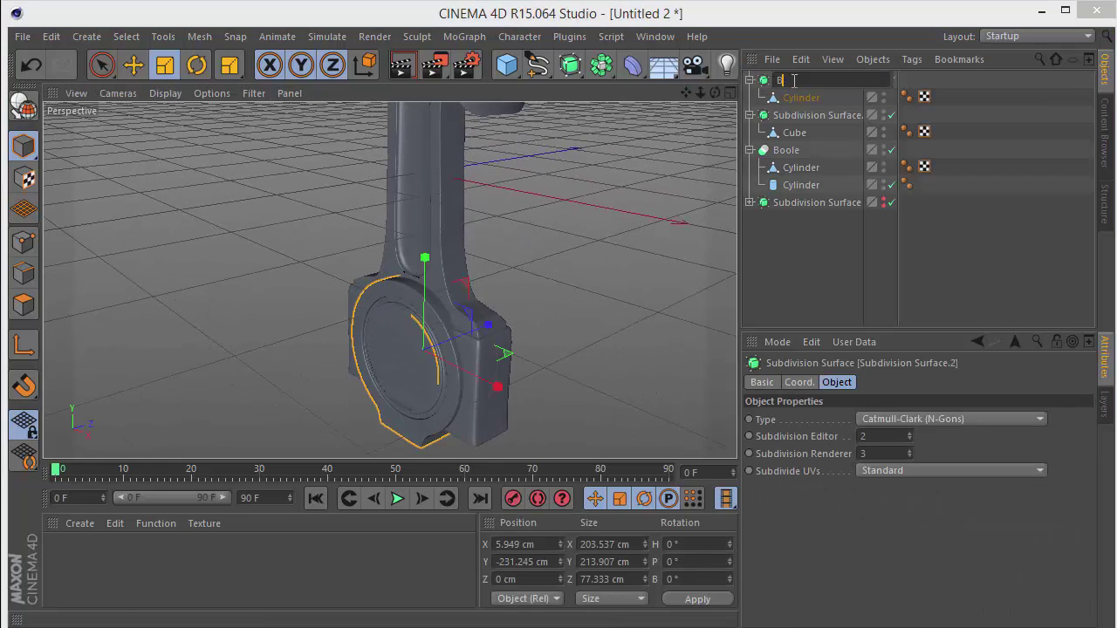
pyautogui.write('ottom')
pyautogui.press('Return')
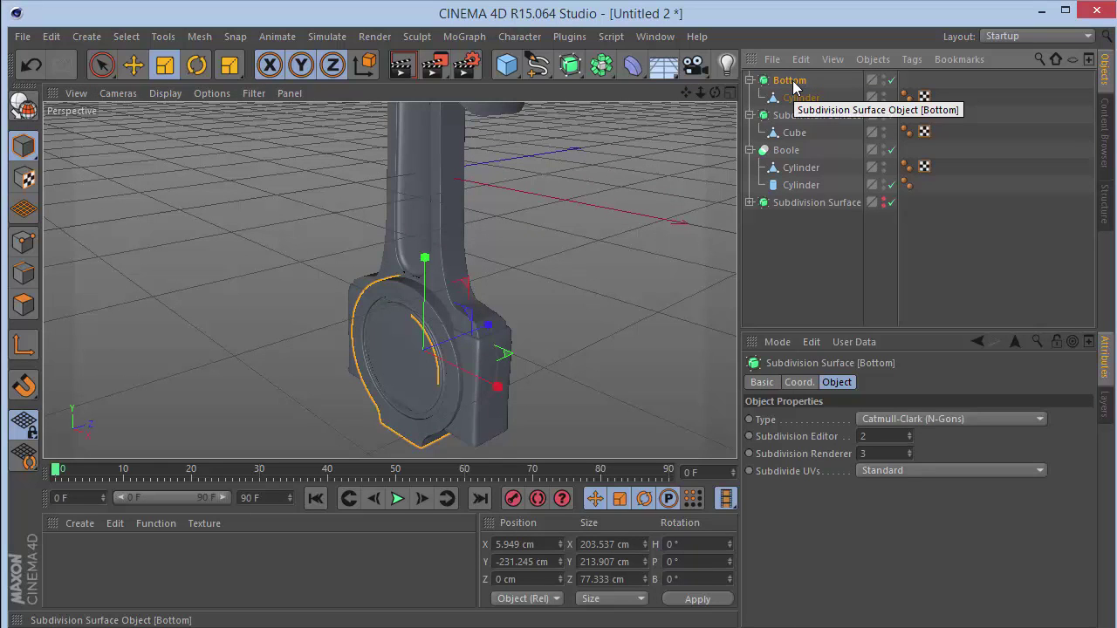
# Show the shaded model with its polygon lines, and disable the smoothing of the Bottom subdivision surface.
pyautogui.scroll(8, 422, 380)
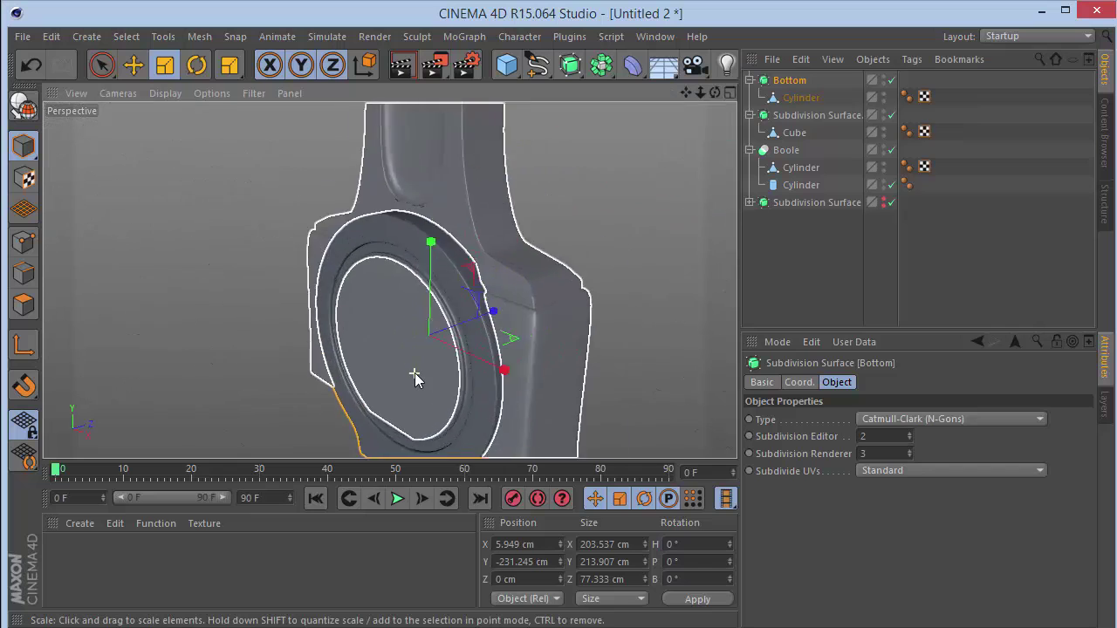
pyautogui.scroll(-8, 709, 119)
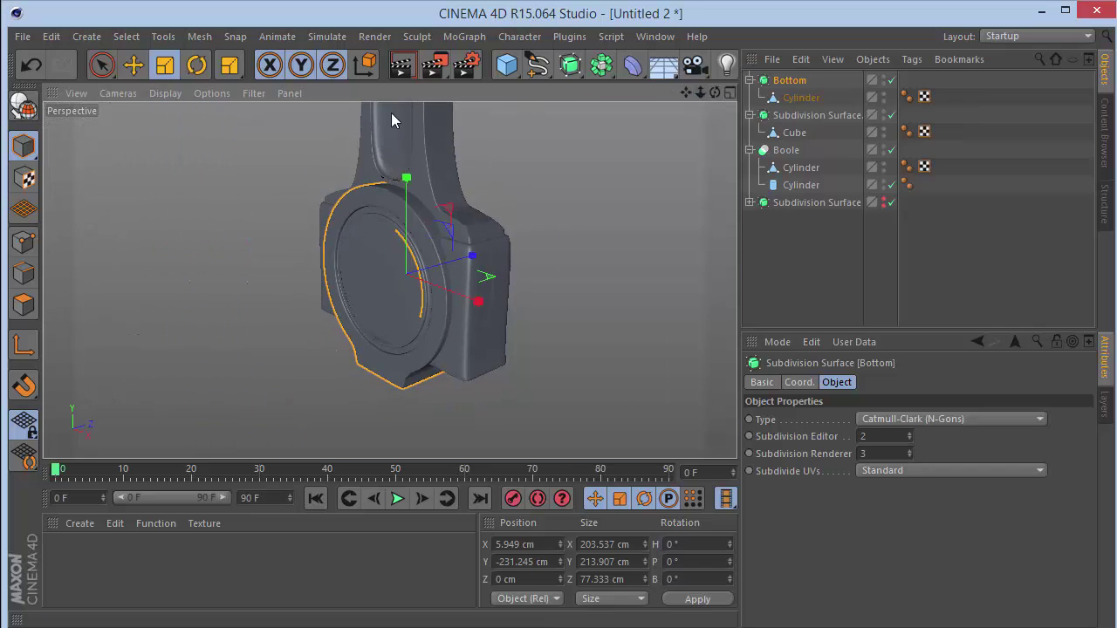
pyautogui.click(179, 95)
pyautogui.click(188, 133)
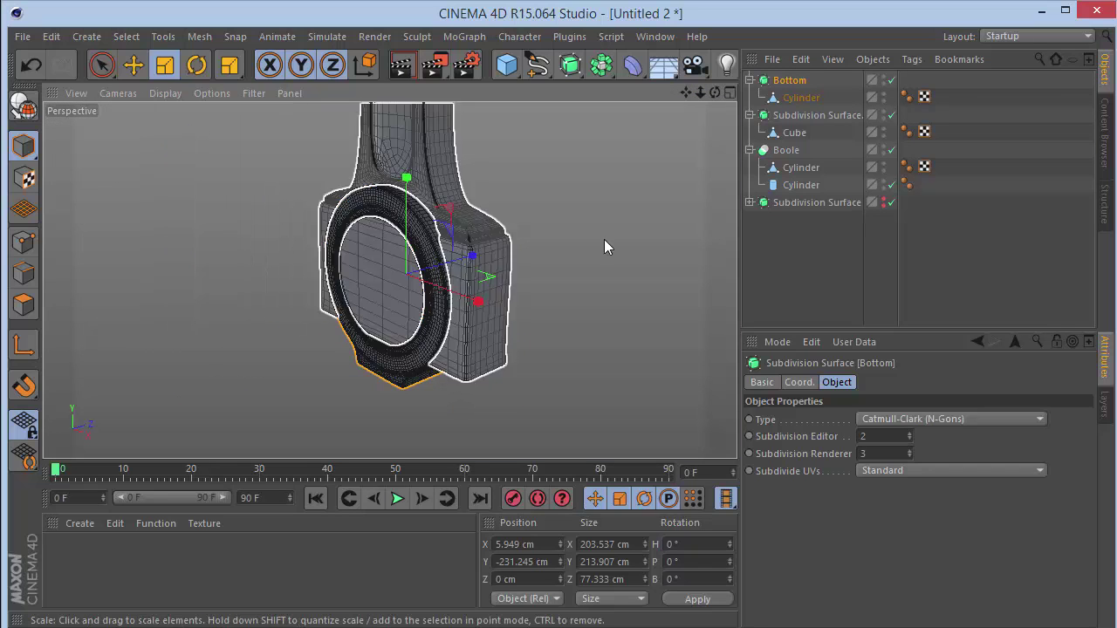
pyautogui.scroll(3, 389, 276)
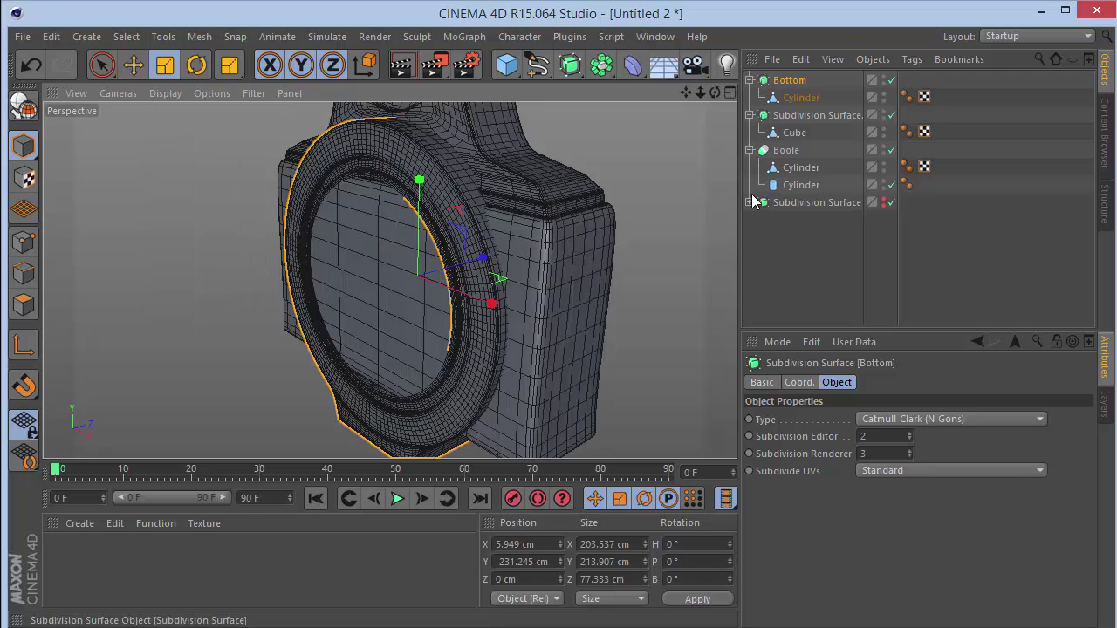
pyautogui.click(891, 79)
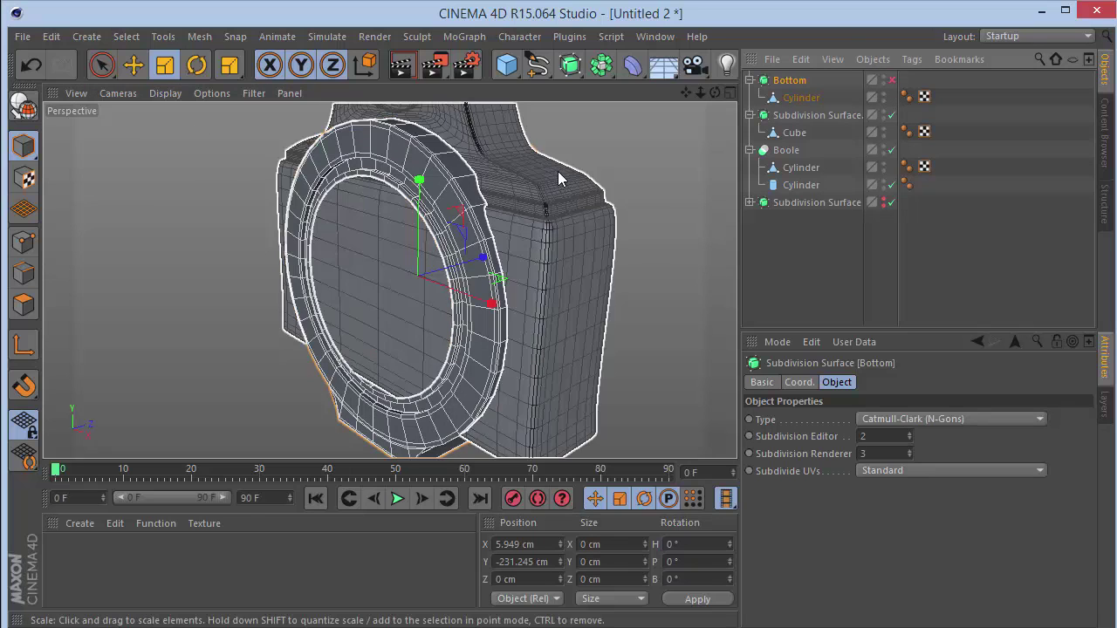
pyautogui.scroll(4, 372, 227)
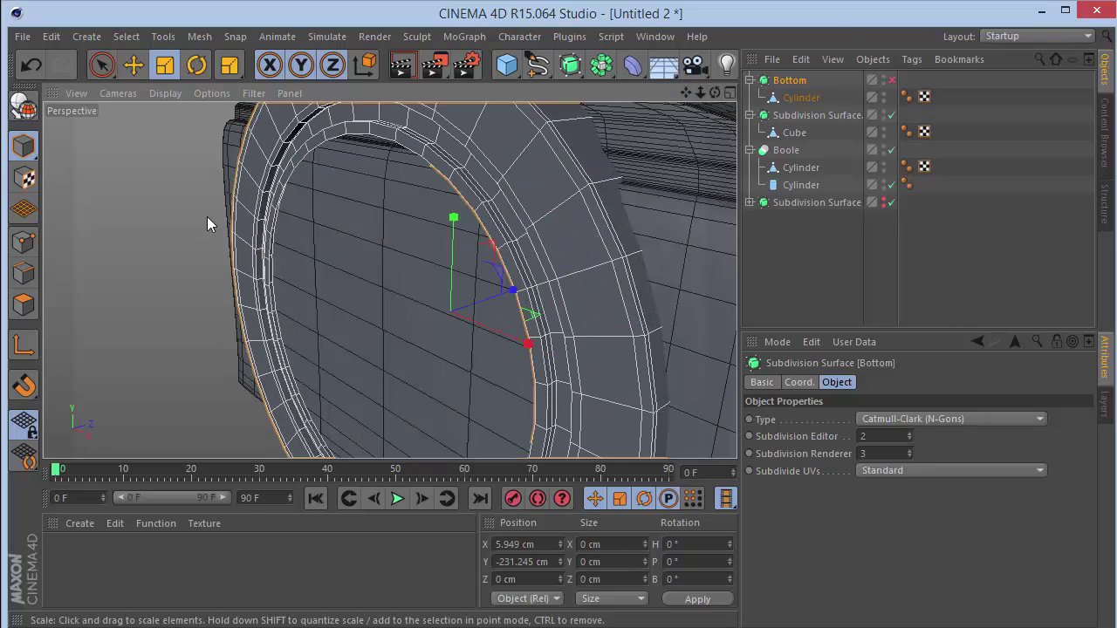
# Close the circular openings on both sides of the lower ring's Cylinder with Close Polygon Hole in Points mode.
pyautogui.click(24, 242)
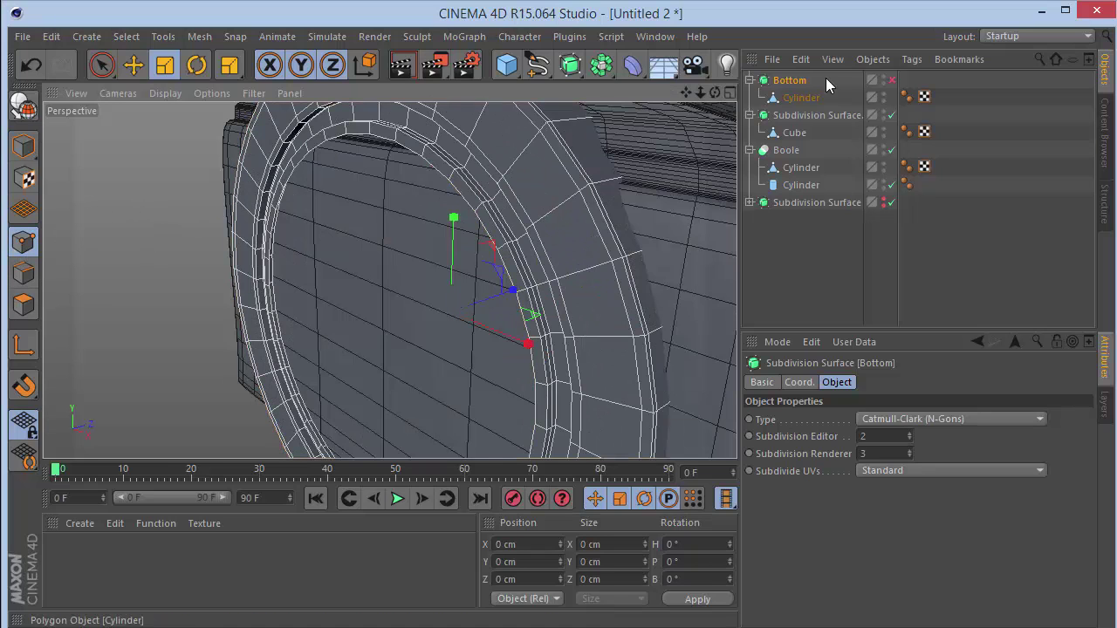
pyautogui.click(801, 97)
pyautogui.rightClick(139, 193)
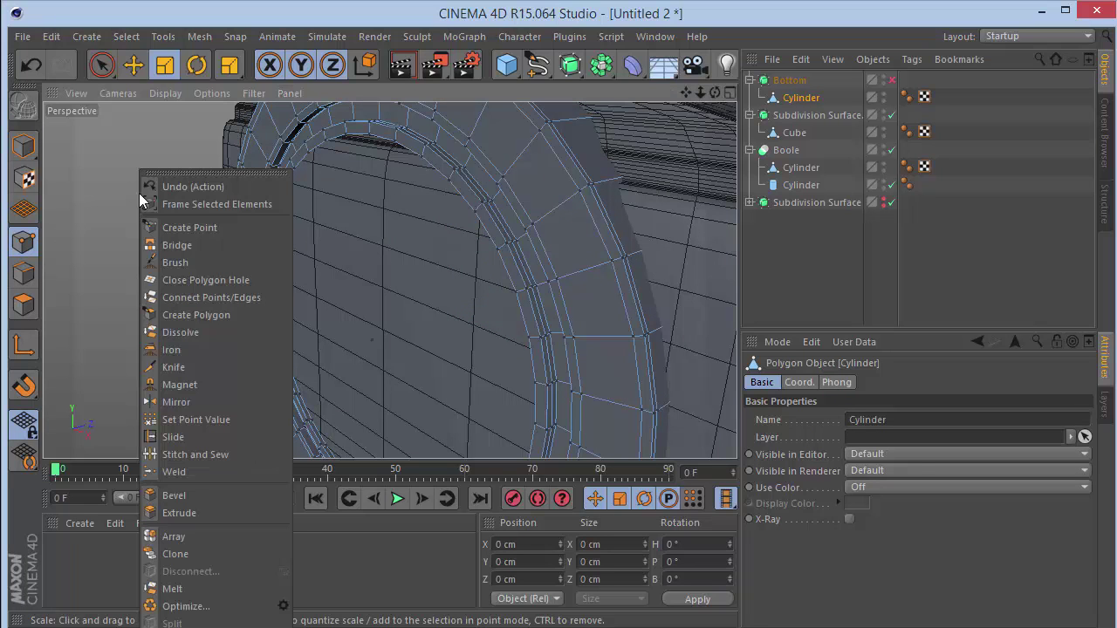
pyautogui.click(243, 208)
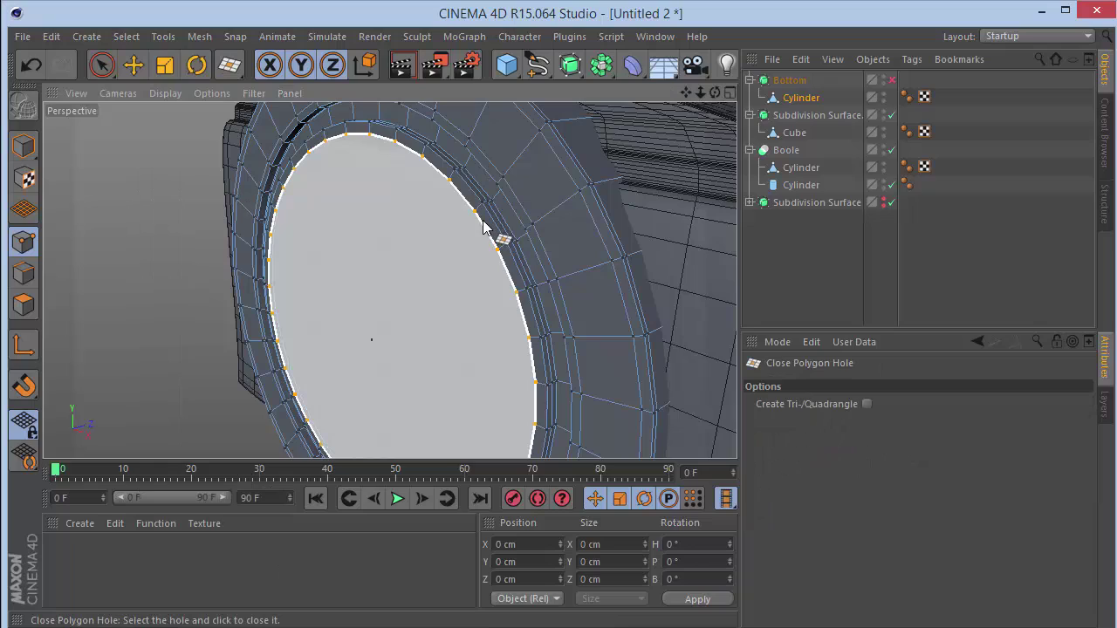
pyautogui.click(485, 227)
pyautogui.moveTo(714, 93); pyautogui.dragTo(689, 90)
pyautogui.click(597, 201)
# Extrude Inner the ring's new cap polygons with a 4 cm offset, and scale them inward to about 109 × 109 × 64 cm.
pyautogui.click(23, 304)
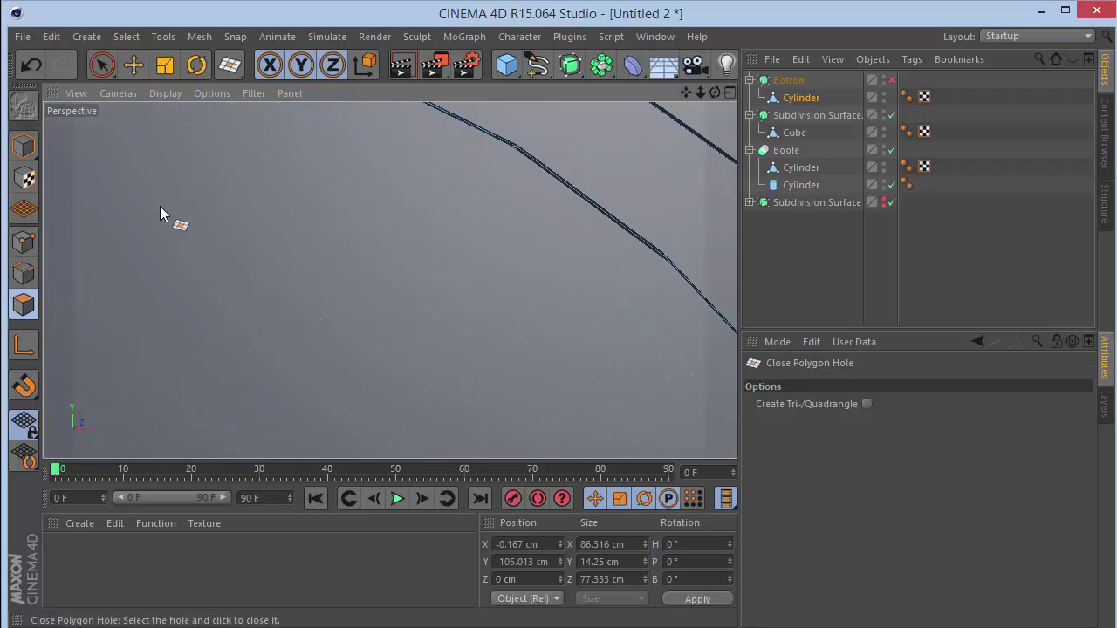
pyautogui.click(102, 64)
pyautogui.click(294, 312)
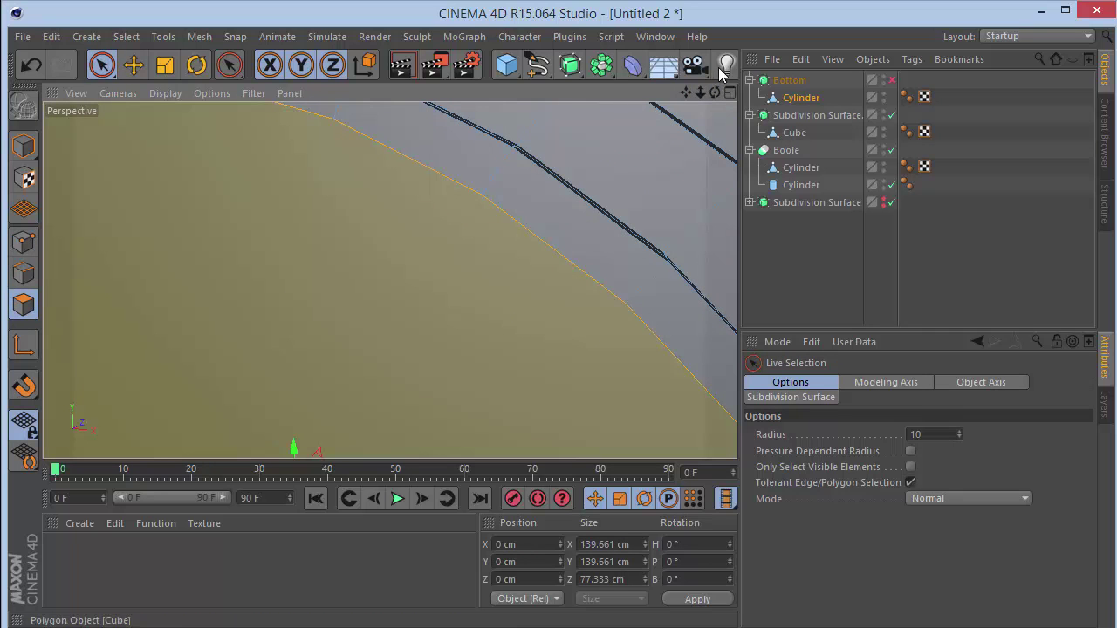
pyautogui.moveTo(704, 95); pyautogui.dragTo(679, 97)
pyautogui.press('i')
pyautogui.moveTo(511, 265); pyautogui.dragTo(528, 265)
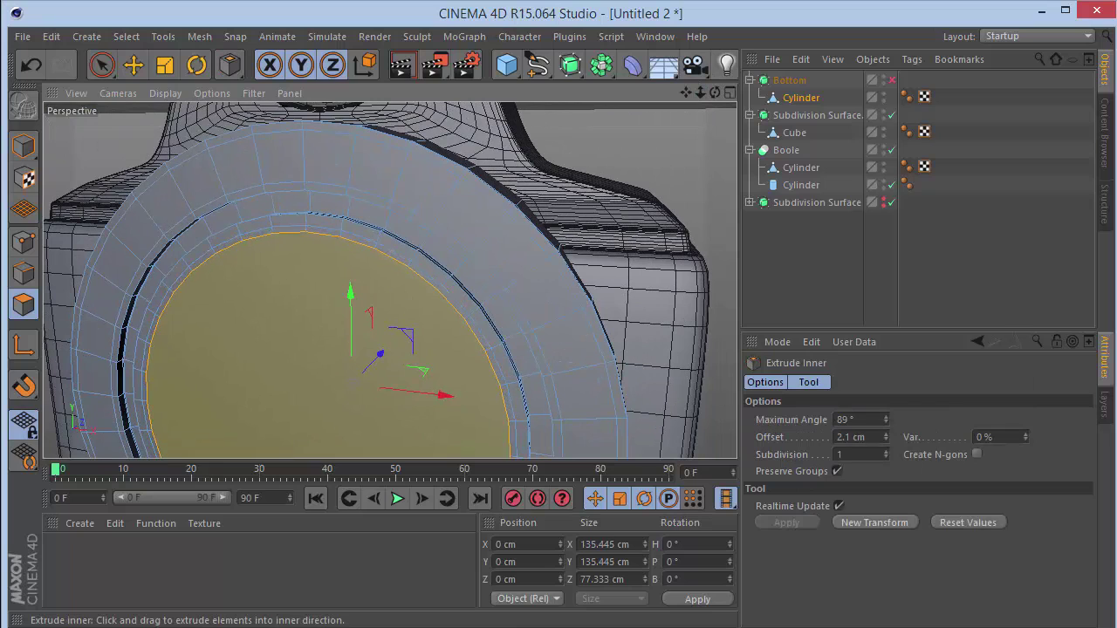
pyautogui.moveTo(883, 442); pyautogui.dragTo(82, 574)
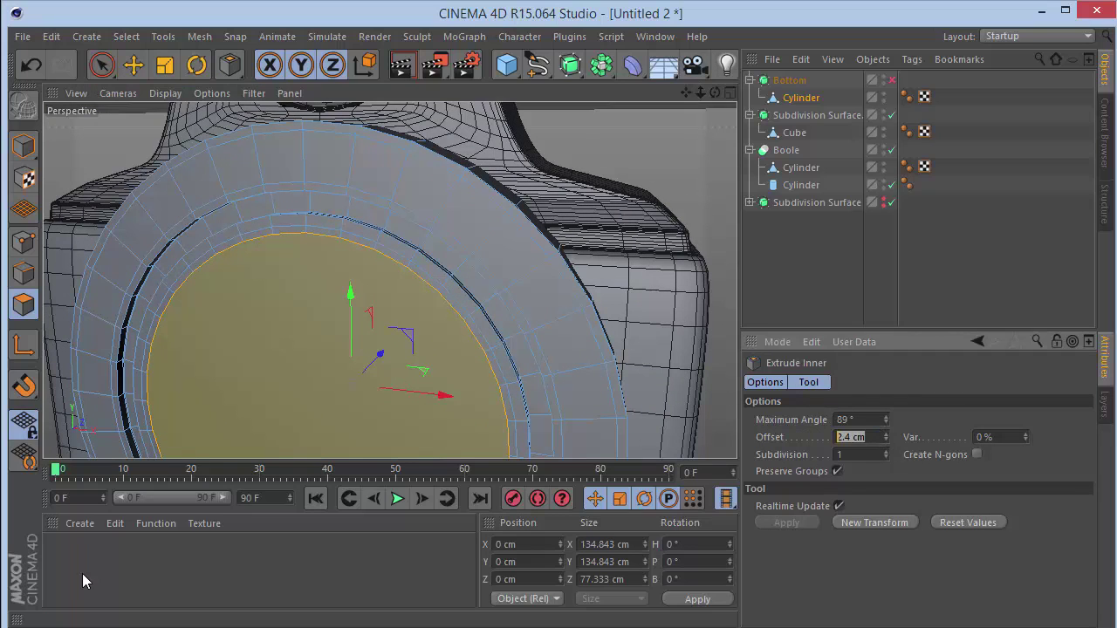
pyautogui.write('4')
pyautogui.press('Return')
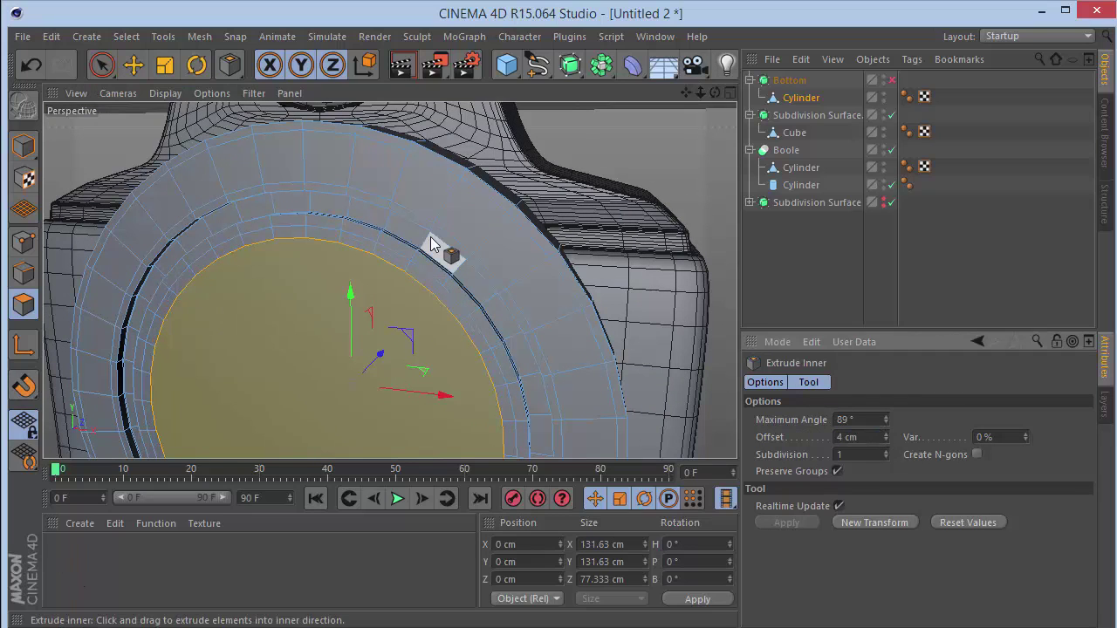
pyautogui.press('t')
pyautogui.moveTo(613, 190); pyautogui.dragTo(542, 266)
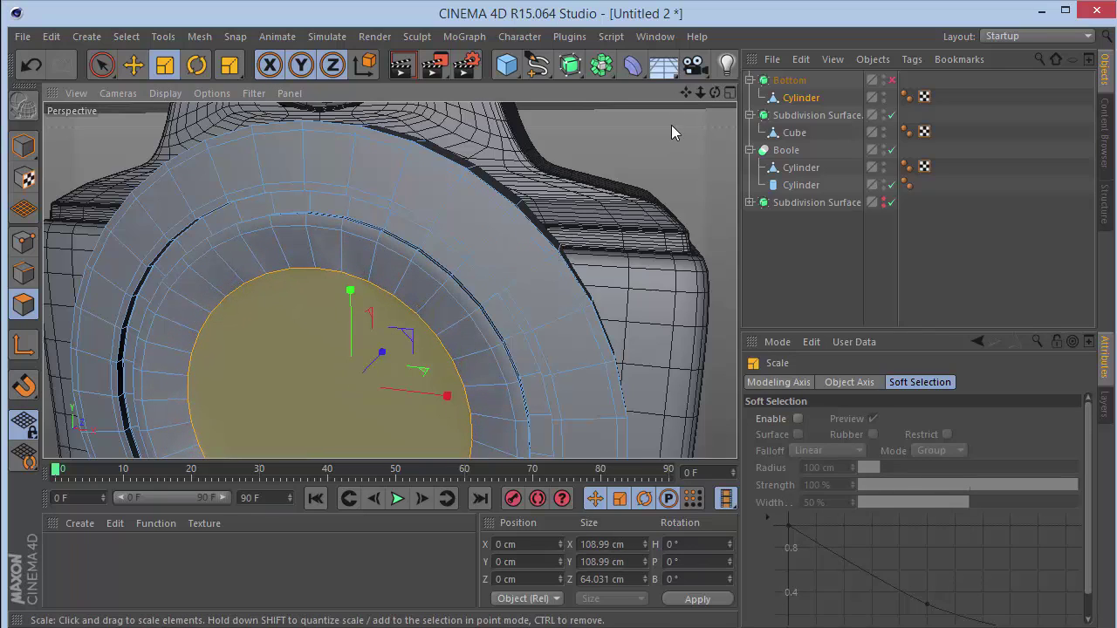
# Scale the selected circular cap faces to about 124.7 cm in X and Y, and shift them along Z to about 4 cm.
pyautogui.moveTo(697, 92); pyautogui.dragTo(716, 98)
pyautogui.moveTo(603, 233); pyautogui.dragTo(689, 190)
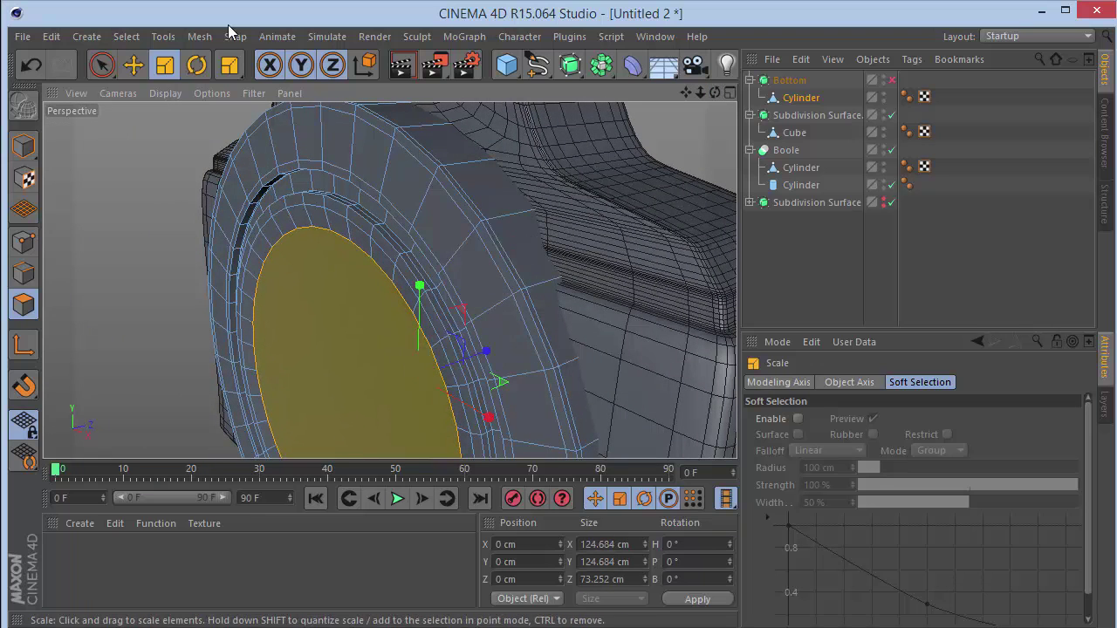
pyautogui.click(101, 66)
pyautogui.moveTo(485, 351); pyautogui.dragTo(491, 354)
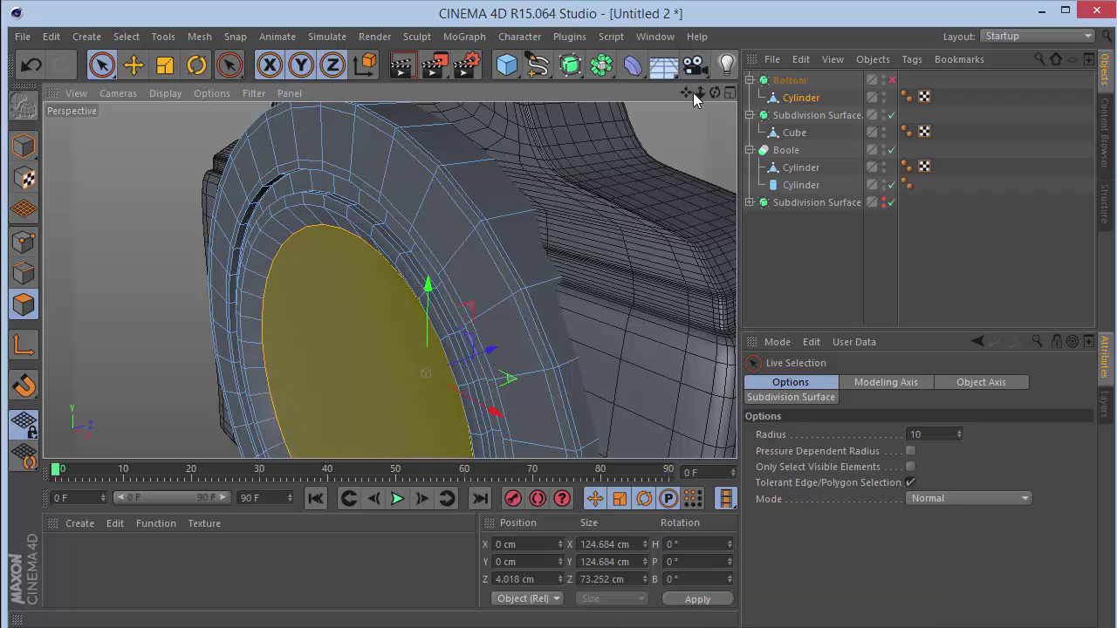
# Try shifting both cap faces along Z to about -3.4 cm, and undo the move.
pyautogui.moveTo(688, 92); pyautogui.dragTo(712, 104)
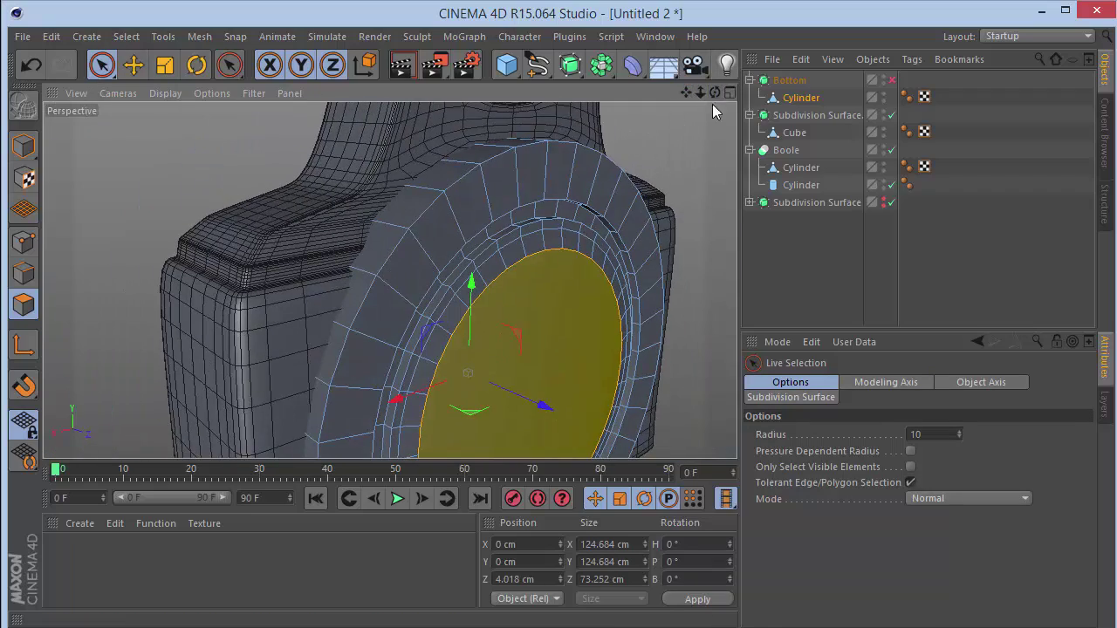
pyautogui.moveTo(543, 414); pyautogui.dragTo(532, 406)
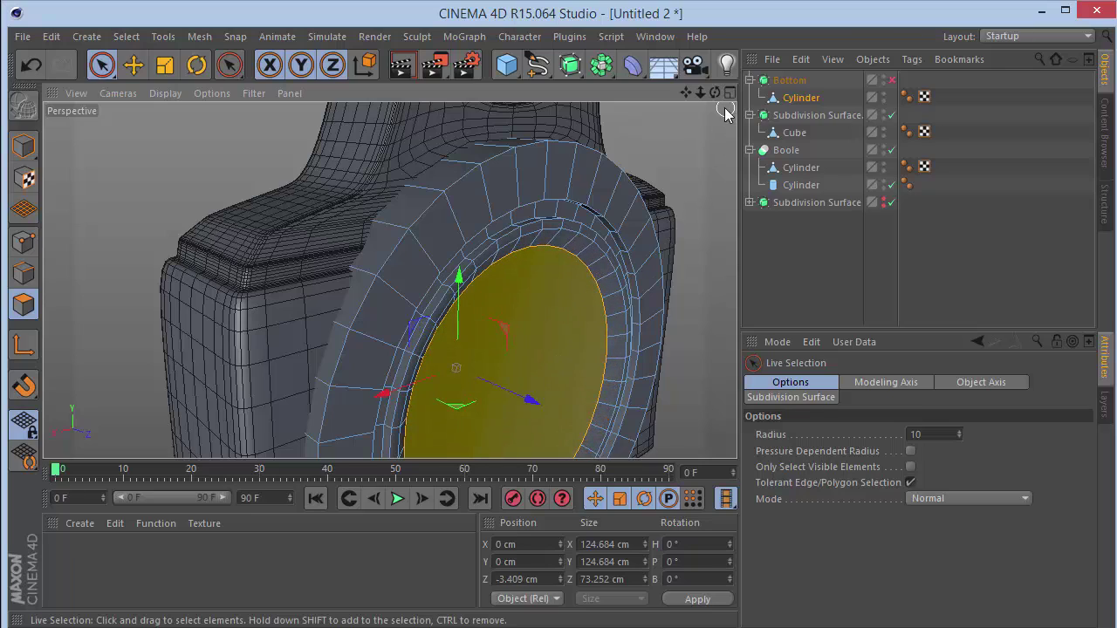
pyautogui.moveTo(715, 92)
pyautogui.mouseDown()
pyautogui.moveTo(710, 103)
pyautogui.moveTo(689, 96)
pyautogui.moveTo(711, 99)
pyautogui.mouseUp()
pyautogui.hotkey('ctrl', 'z')
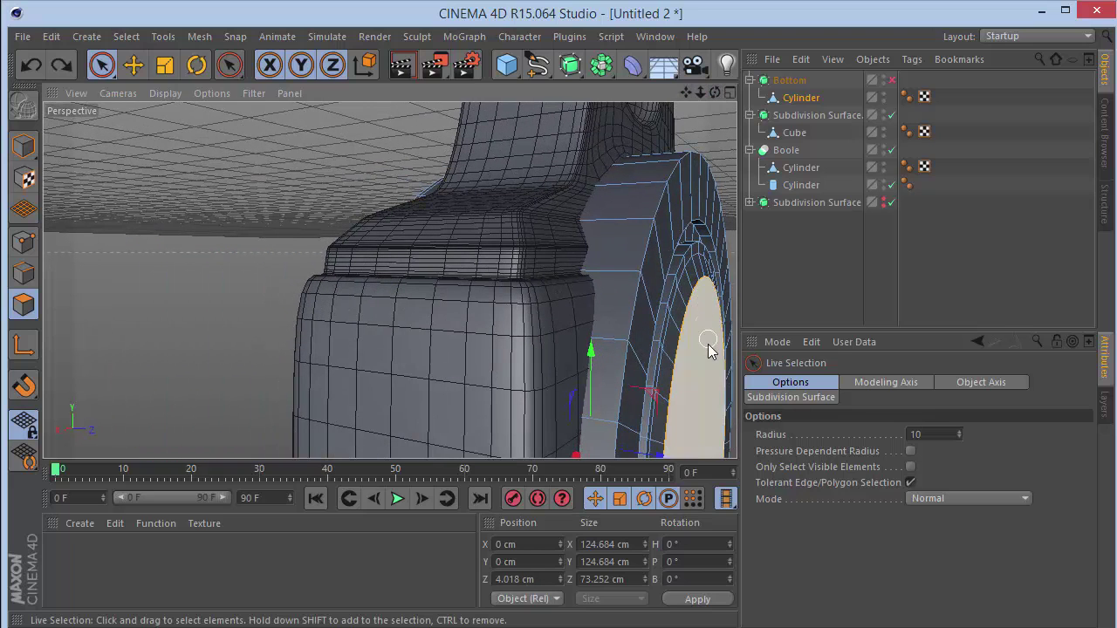
# Limit Live Selection to visible elements, select only the facing circular cap, and move it inward along Z to about 35.4 cm.
pyautogui.click(690, 406)
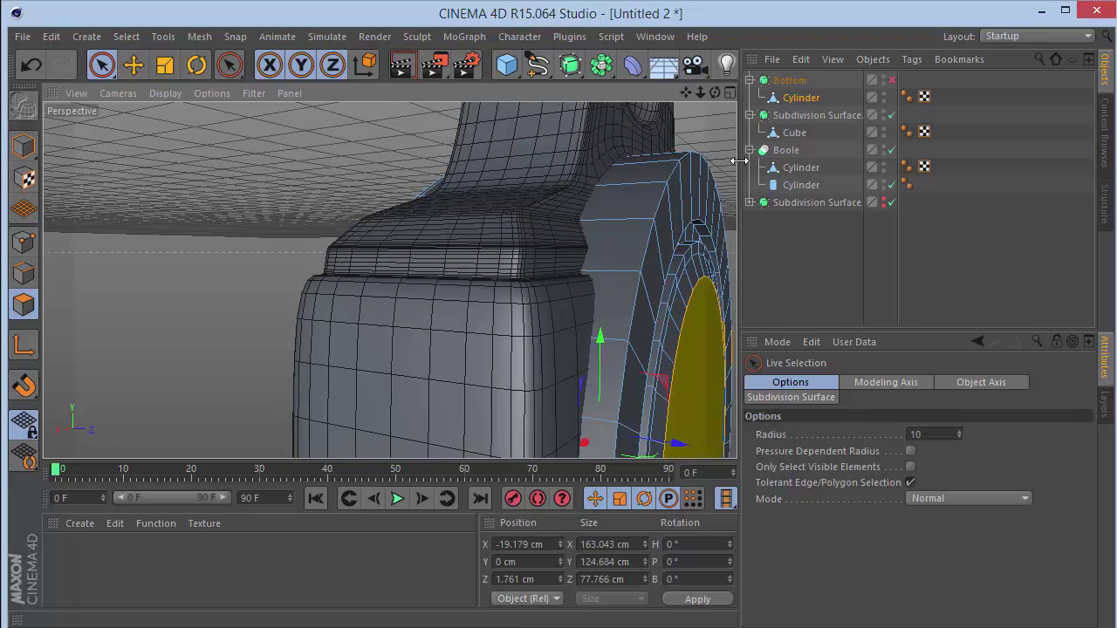
pyautogui.click(910, 468)
pyautogui.moveTo(685, 94); pyautogui.dragTo(586, 35)
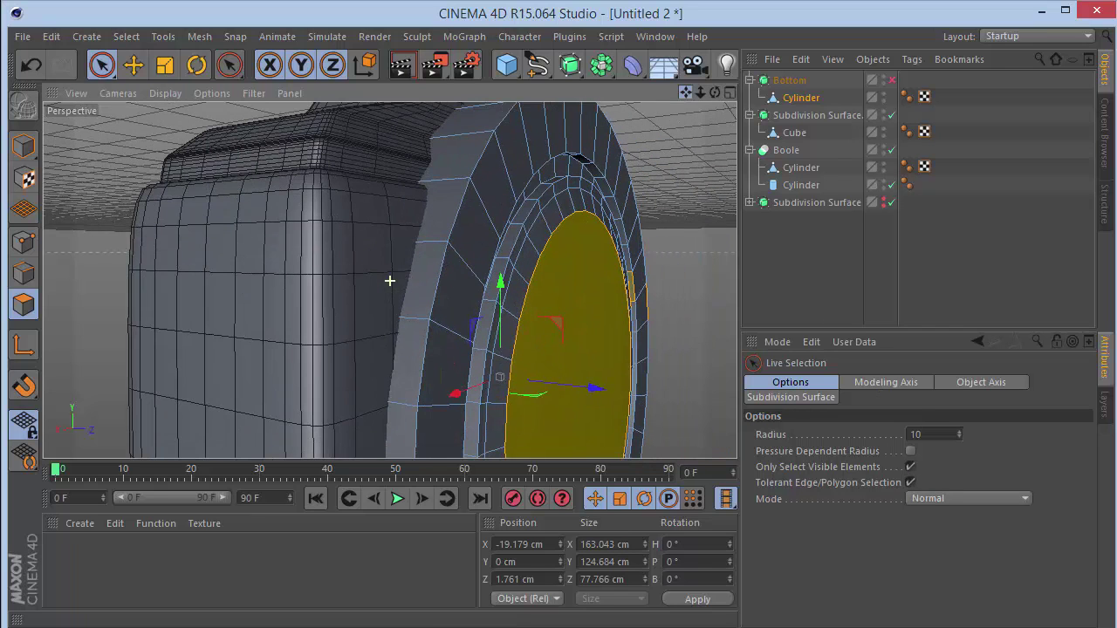
pyautogui.click(563, 336)
pyautogui.moveTo(660, 411)
pyautogui.mouseDown()
pyautogui.moveTo(637, 416)
pyautogui.moveTo(654, 419)
pyautogui.mouseUp()
# Enable the Bottom subdivision surface, clear the object selection, and display the model with Gouraud shading without mesh lines.
pyautogui.click(891, 80)
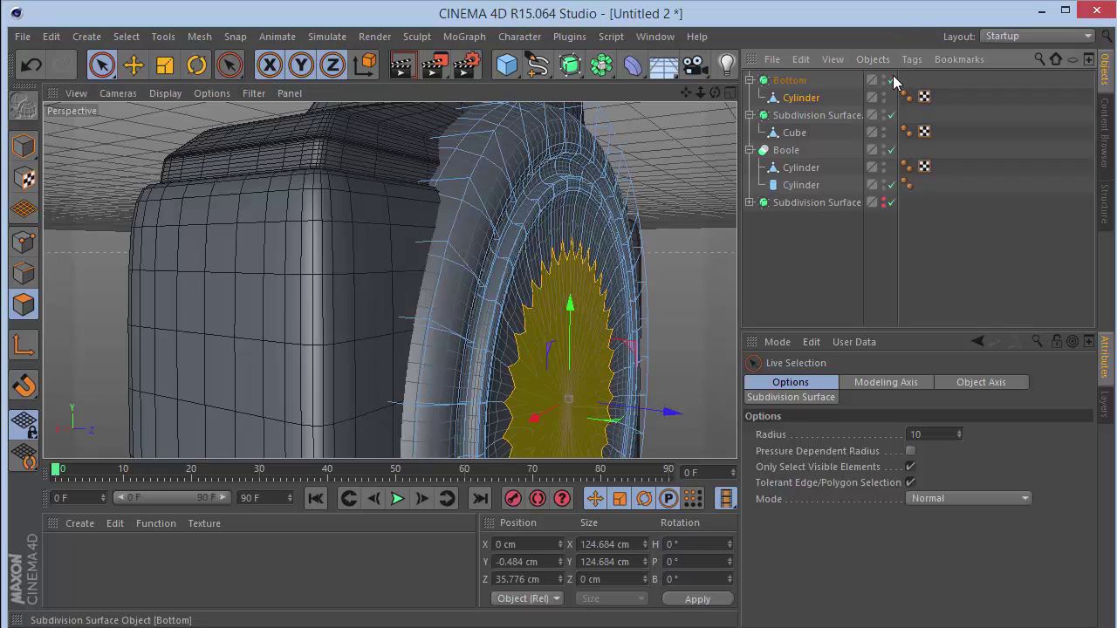
pyautogui.click(815, 261)
pyautogui.moveTo(715, 92); pyautogui.dragTo(671, 143)
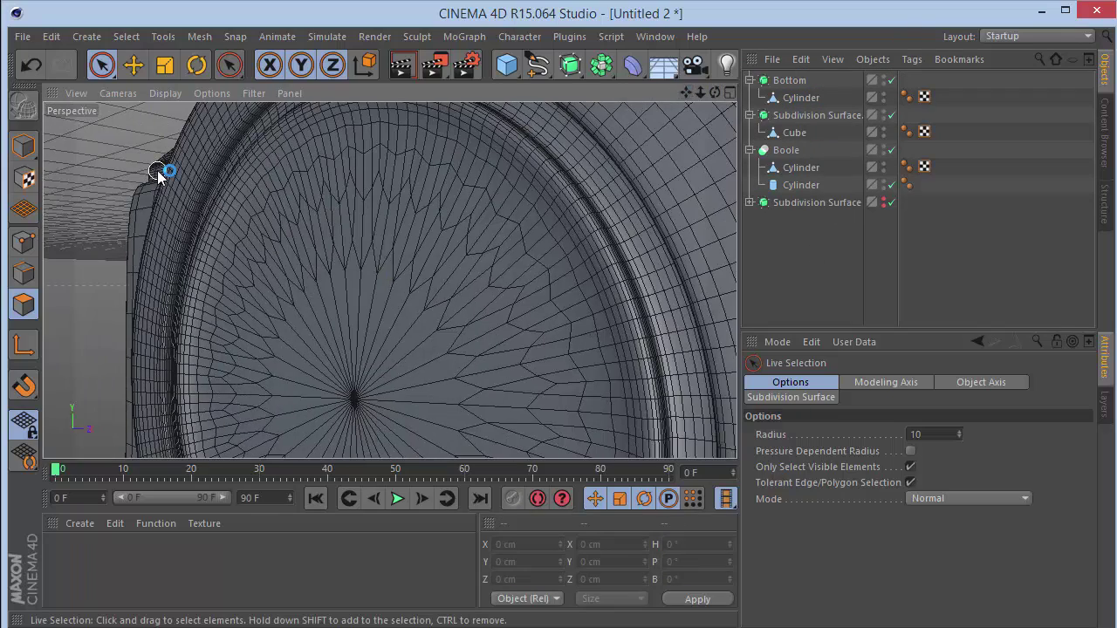
pyautogui.click(165, 93)
pyautogui.click(169, 114)
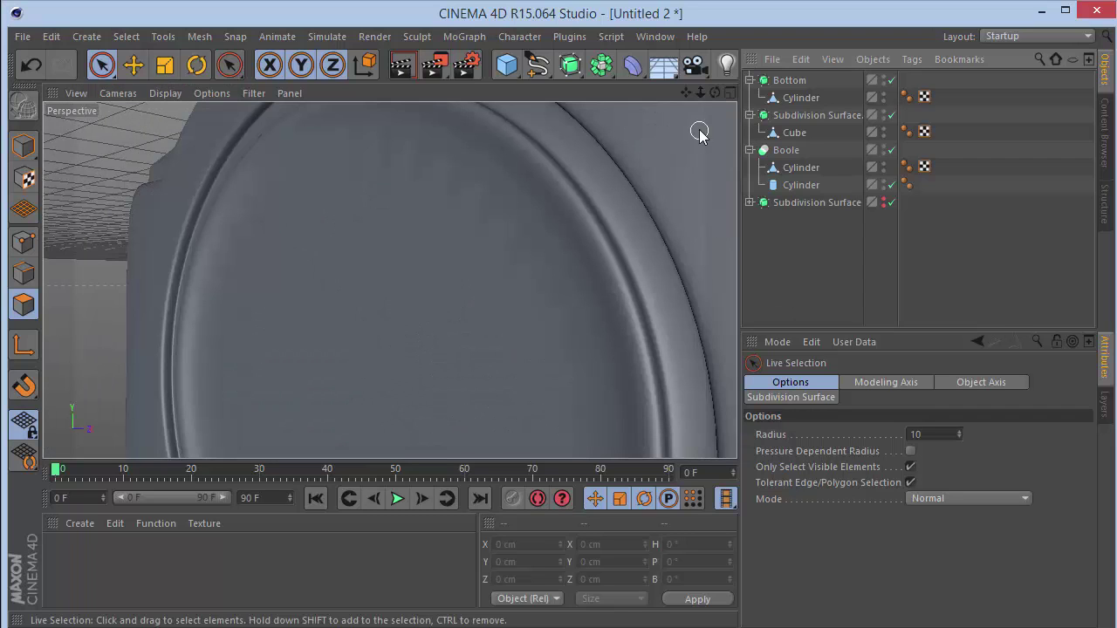
pyautogui.moveTo(701, 92)
pyautogui.mouseDown()
pyautogui.moveTo(672, 96)
pyautogui.moveTo(702, 98)
pyautogui.moveTo(698, 109)
pyautogui.moveTo(737, 96)
pyautogui.moveTo(716, 93)
pyautogui.mouseUp()
pyautogui.scroll(3, 376, 273)
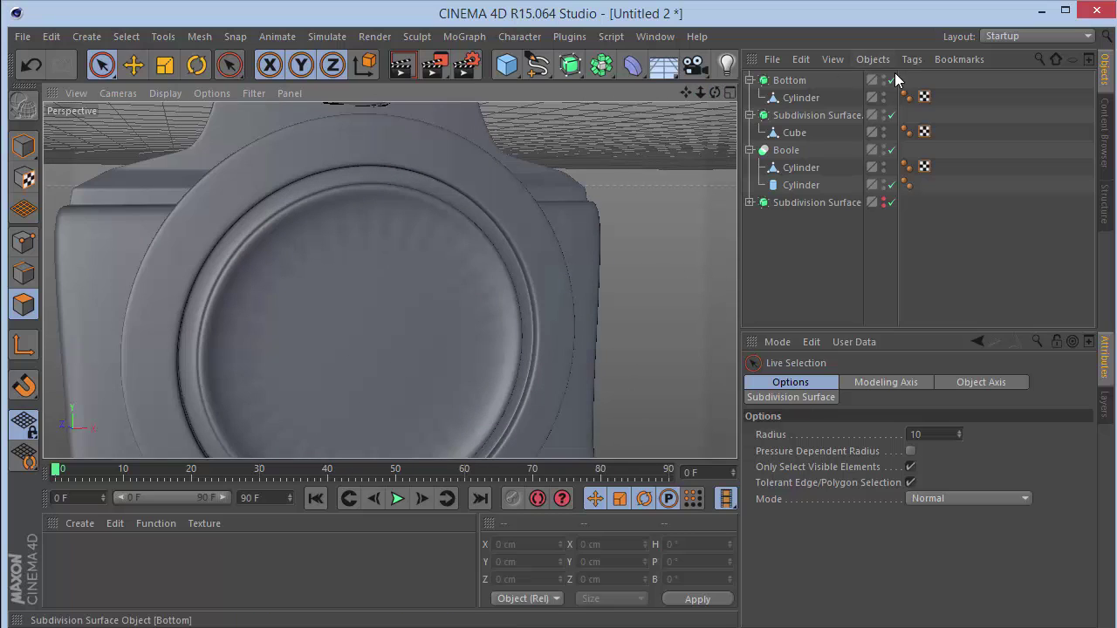
# Disable the Bottom subdivision surface and select the circular cap face of its Cylinder at the recess floor.
pyautogui.click(795, 98)
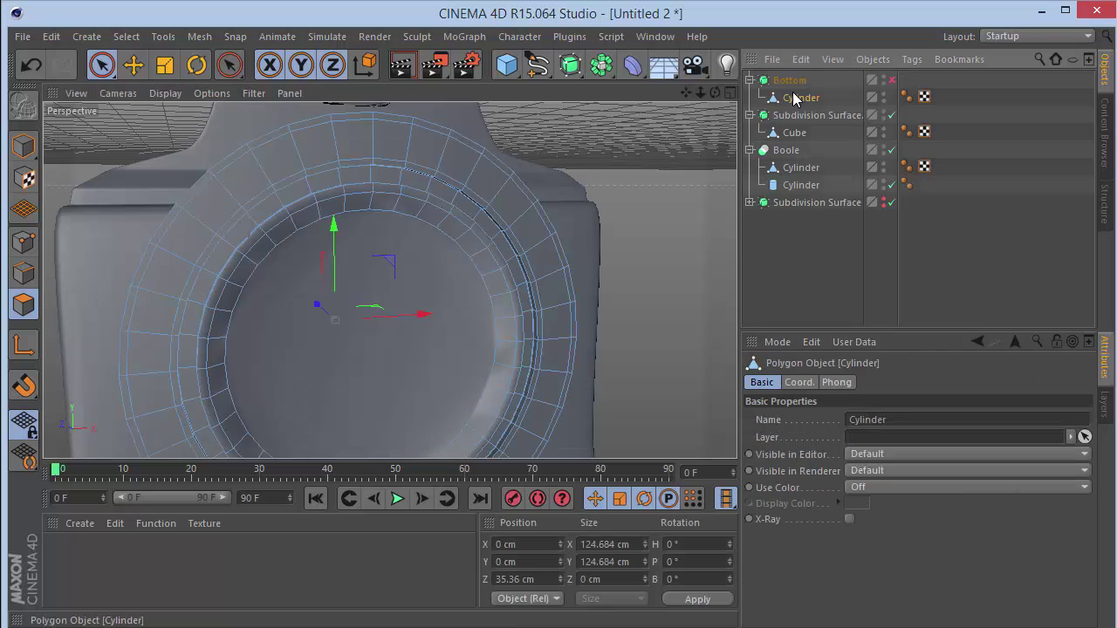
pyautogui.click(420, 288)
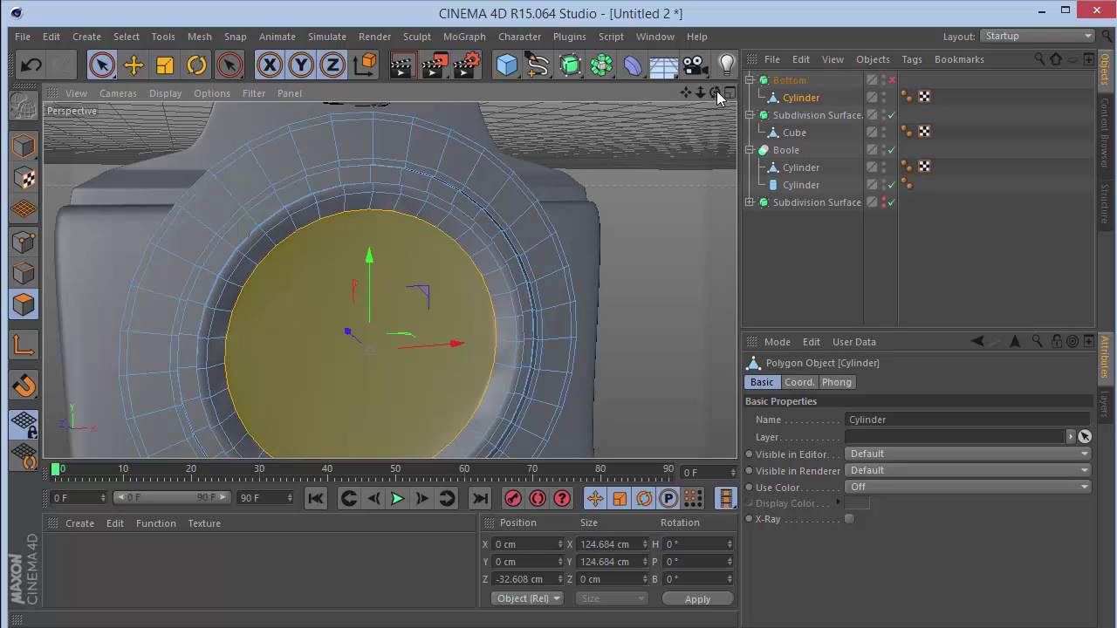
# Try cutting the selected cap face vertically through its centre in the Front view, using the Knife with Visible Only off.
pyautogui.press('F4')
pyautogui.moveTo(701, 92); pyautogui.dragTo(743, 194)
pyautogui.press('k')
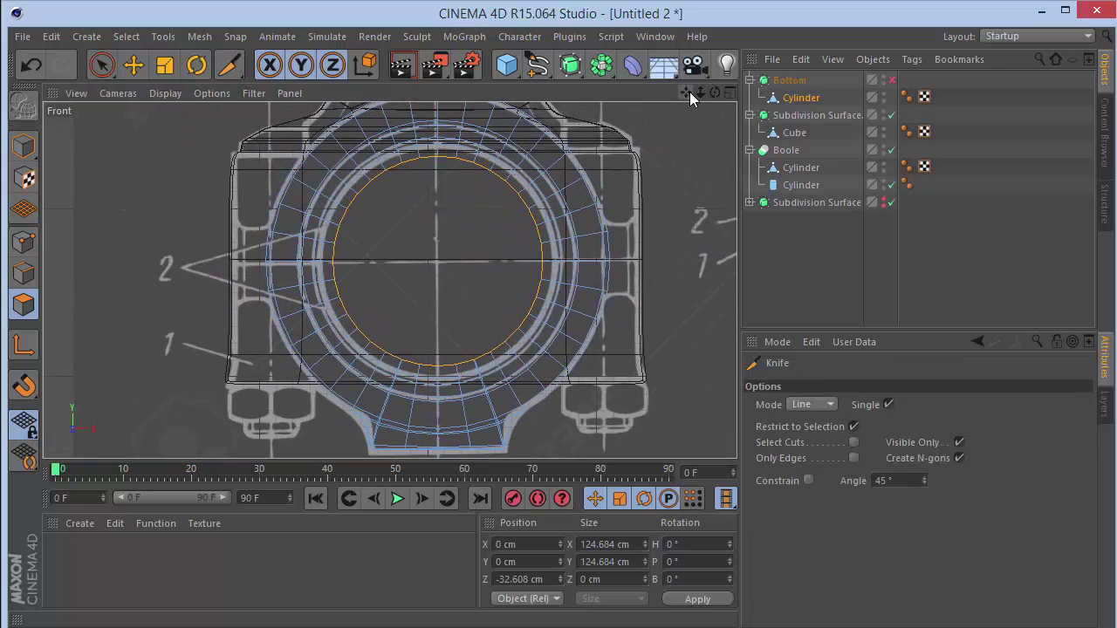
pyautogui.click(959, 443)
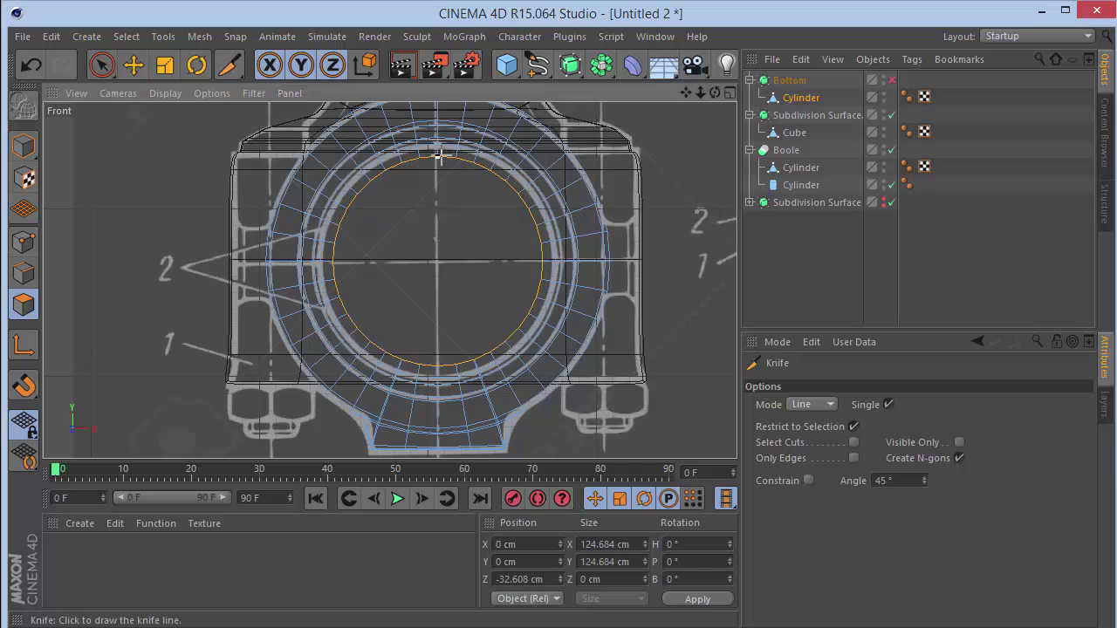
pyautogui.scroll(4, 437, 368)
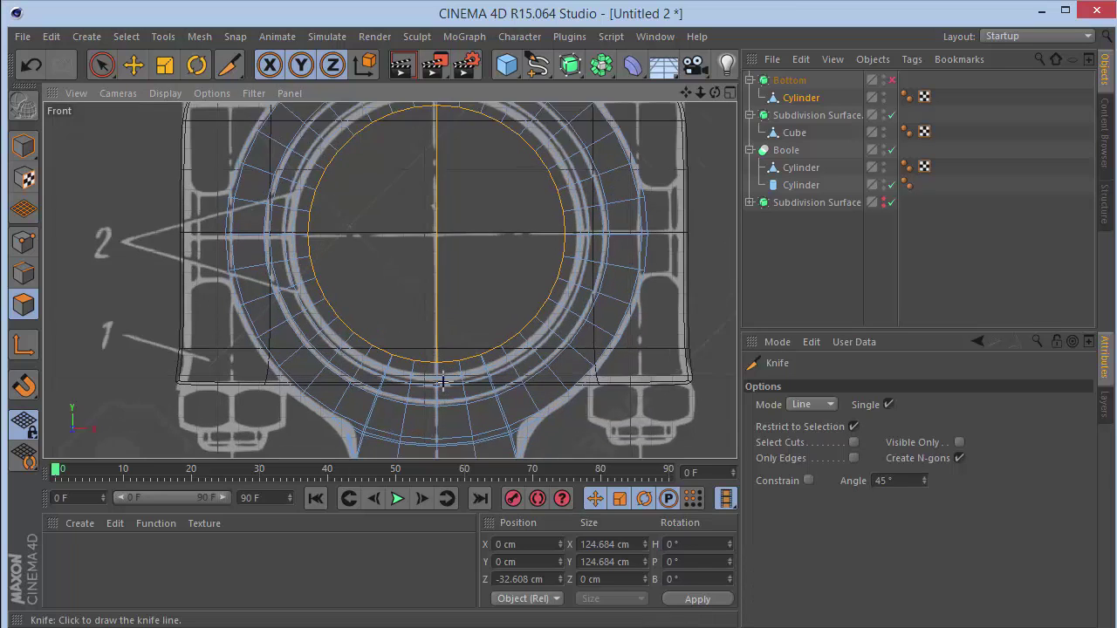
pyautogui.moveTo(390, 280); pyautogui.dragTo(390, 280)
pyautogui.moveTo(700, 93); pyautogui.dragTo(390, 281)
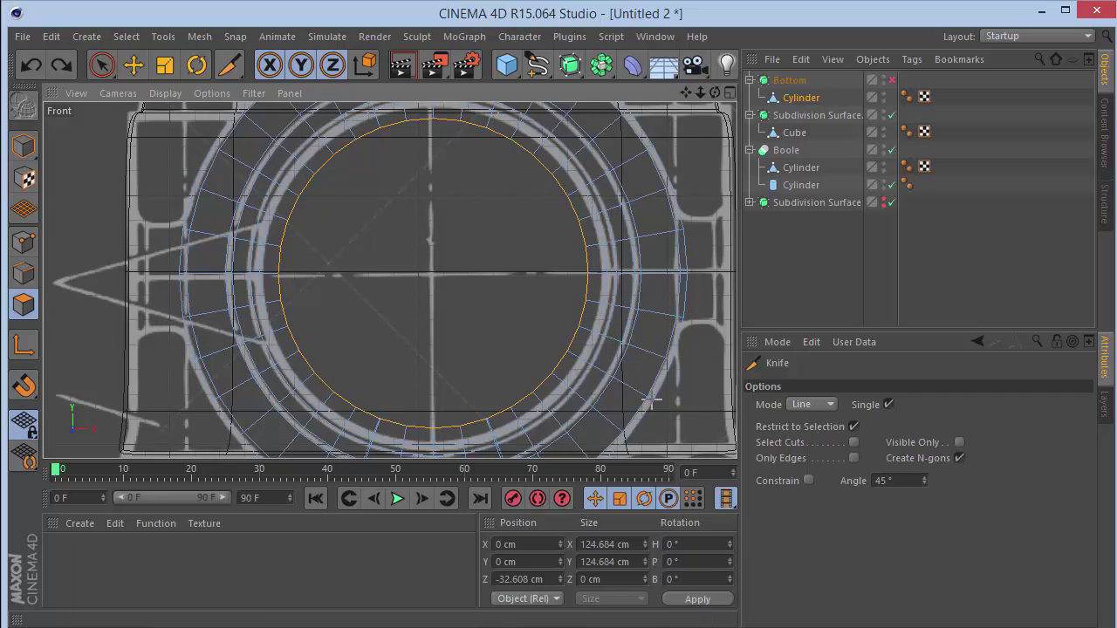
pyautogui.rightClick(707, 164)
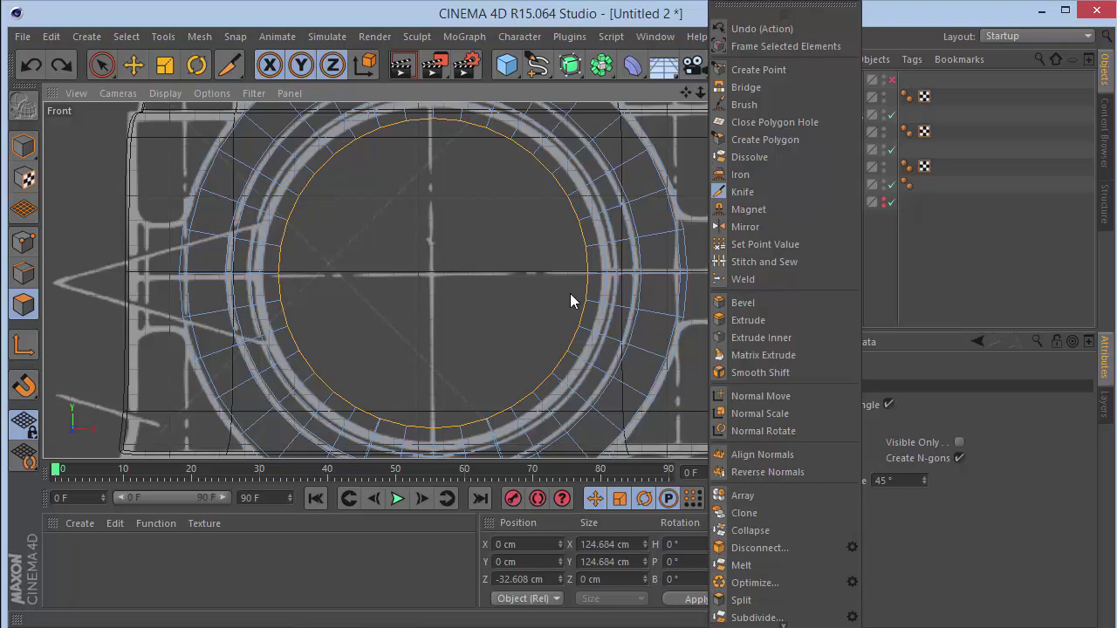
pyautogui.click(107, 77)
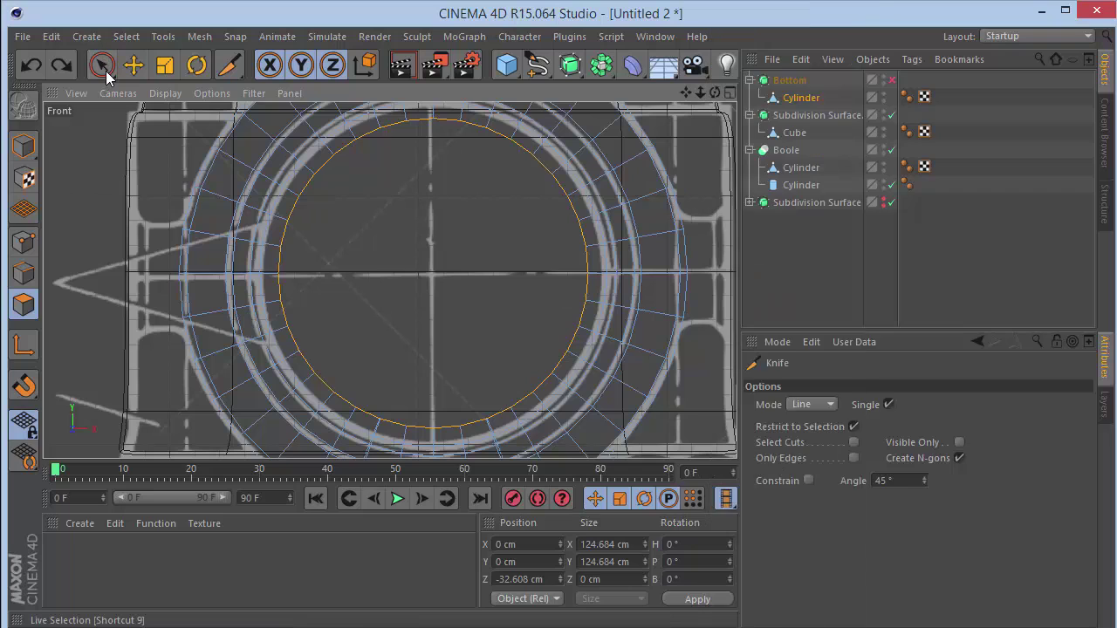
# Select both circular cap faces with Only Select Visible Elements off, and subdivide them.
pyautogui.click(102, 66)
pyautogui.click(466, 229)
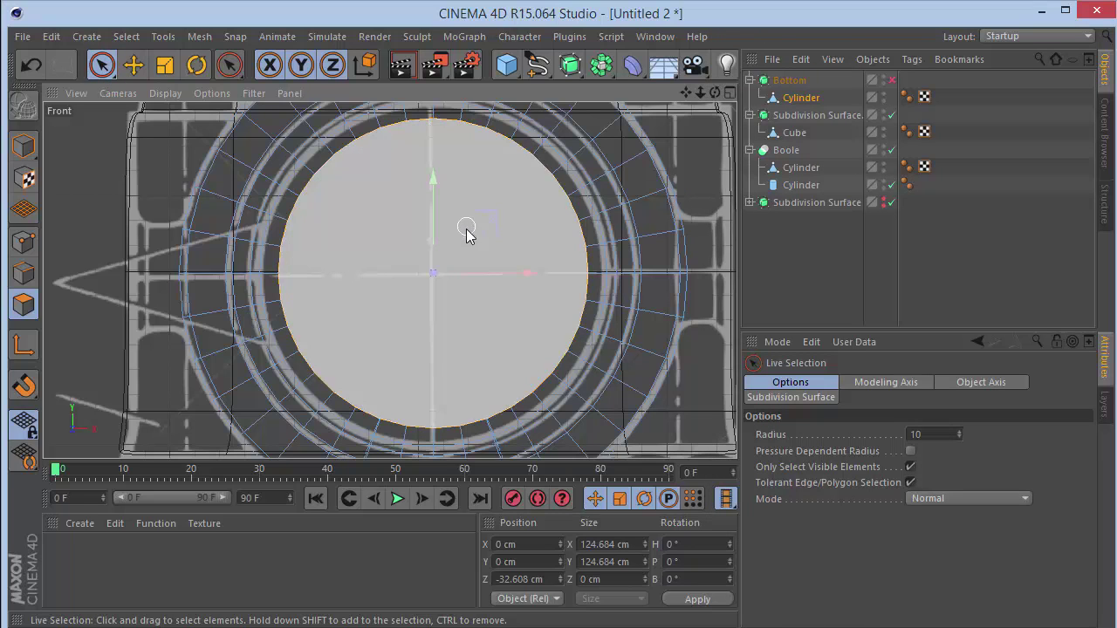
pyautogui.click(910, 467)
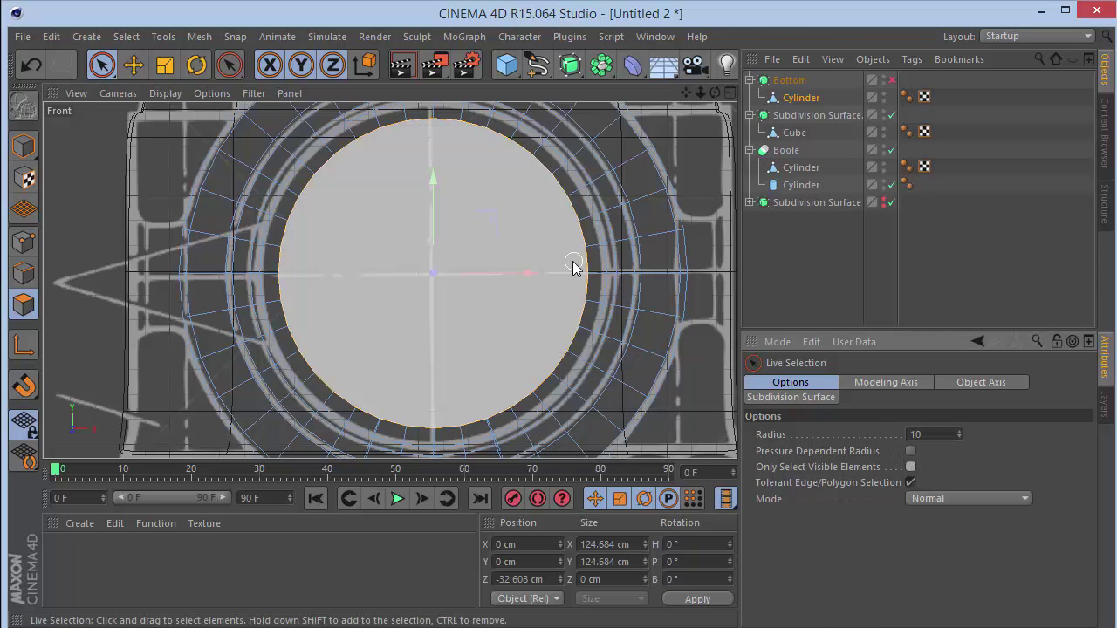
pyautogui.click(519, 230)
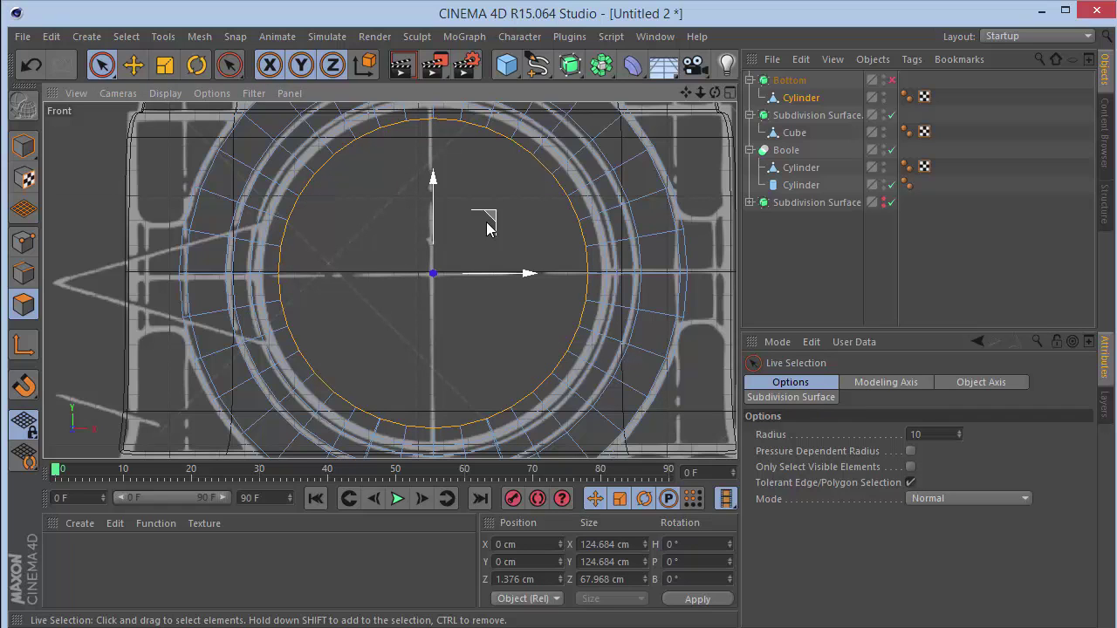
pyautogui.rightClick(667, 164)
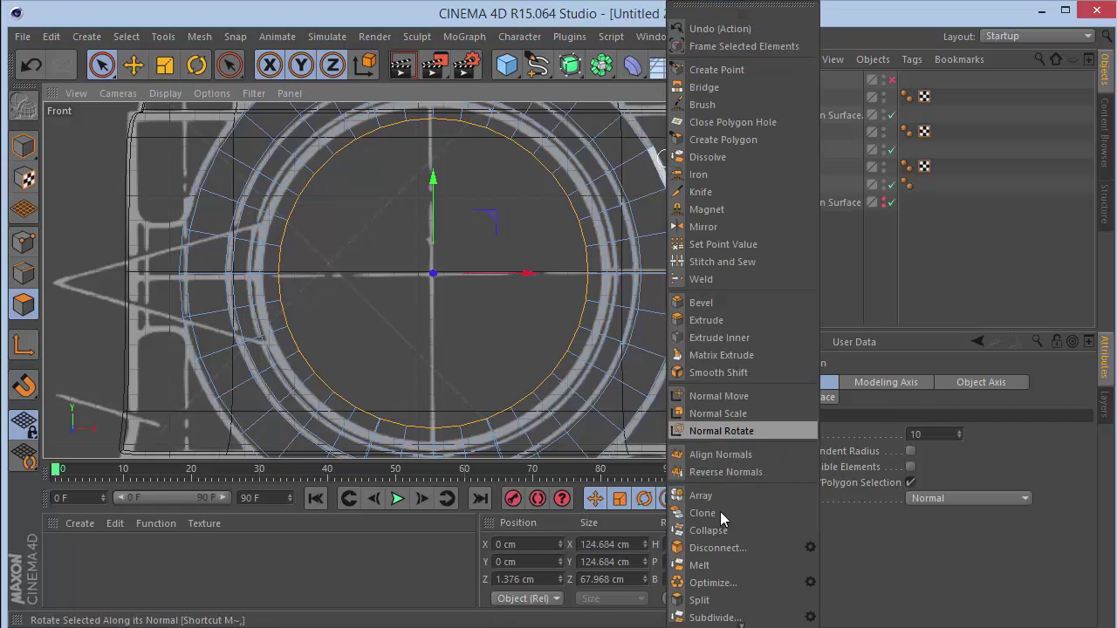
pyautogui.click(713, 616)
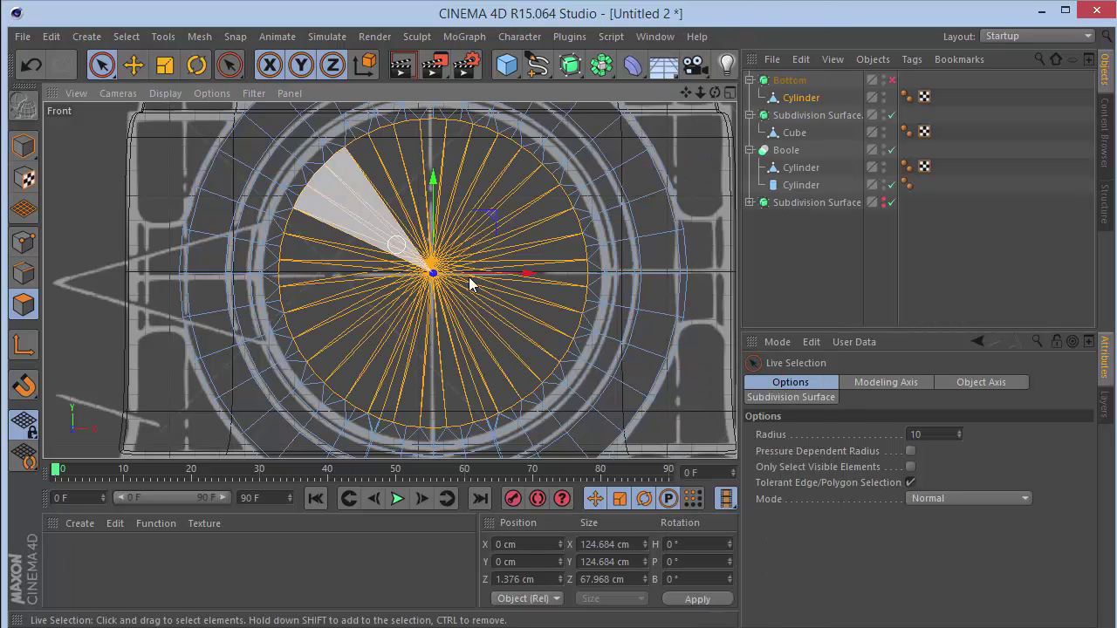
# Inspect the subdivided cap in the perspective view with the Bottom subdivision surface enabled and visible.
pyautogui.press('F1')
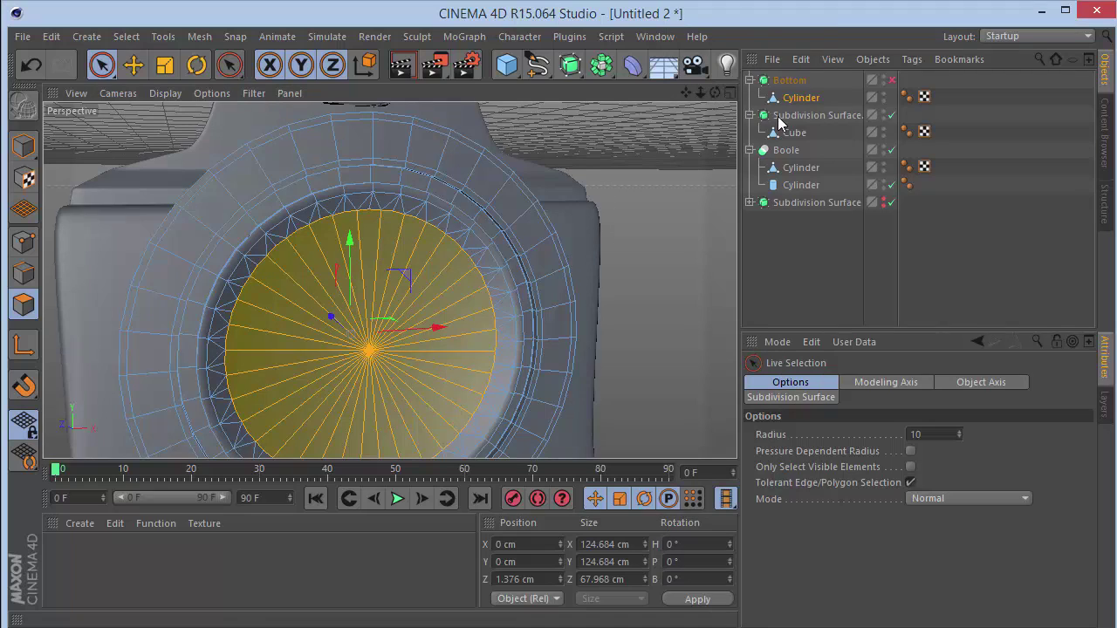
pyautogui.click(884, 77)
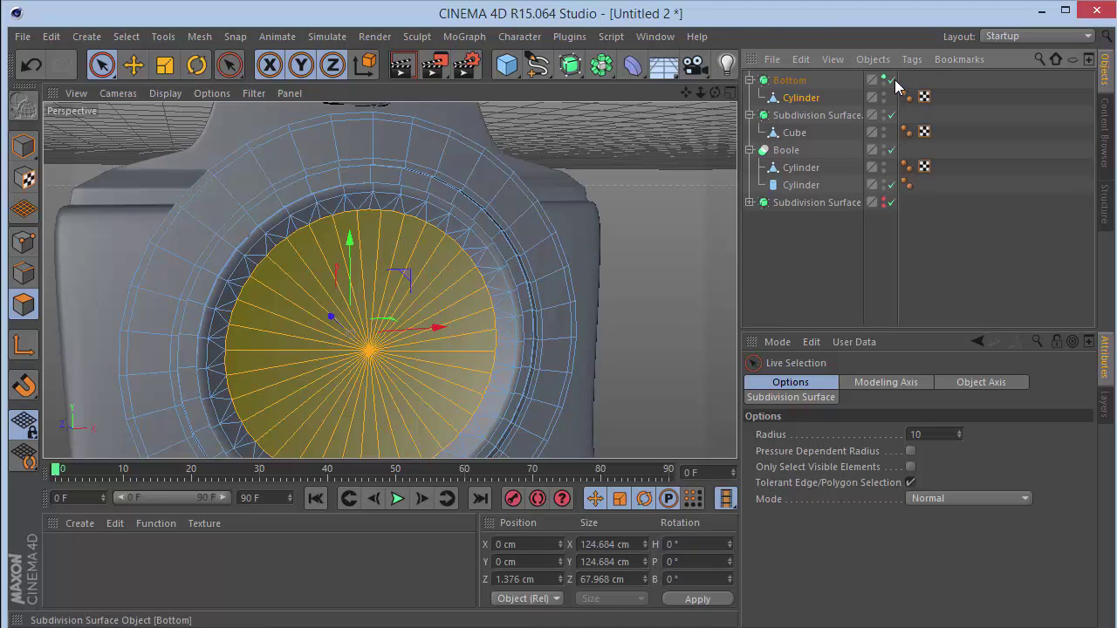
pyautogui.click(884, 77)
pyautogui.click(827, 246)
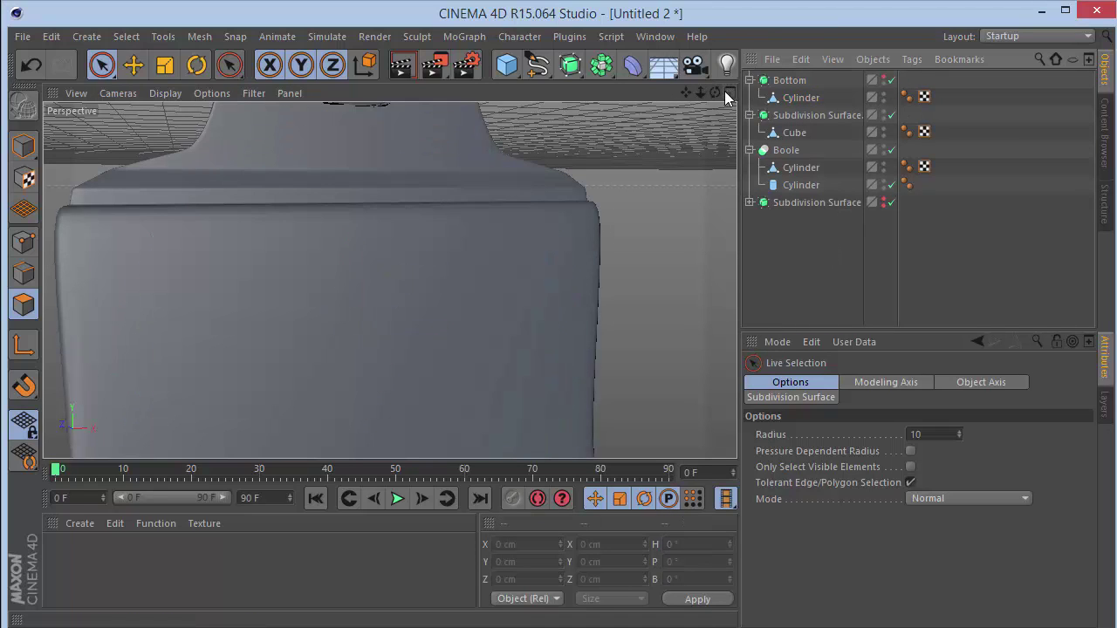
pyautogui.click(884, 78)
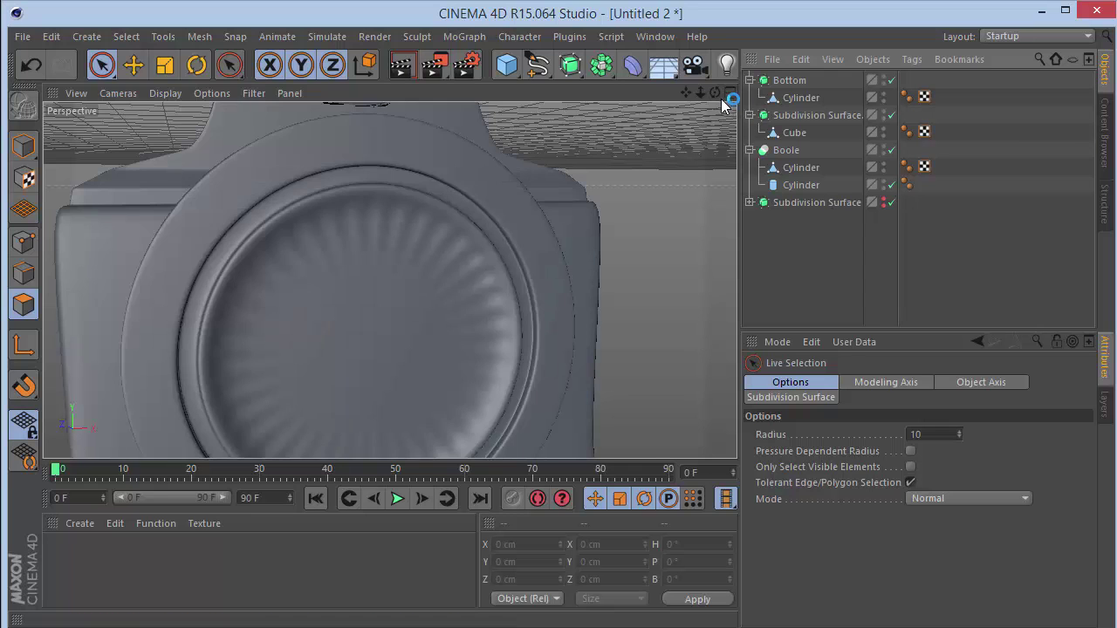
pyautogui.keyDown('alt'); pyautogui.moveTo(387, 279); pyautogui.dragTo(388, 280); pyautogui.keyUp('alt')
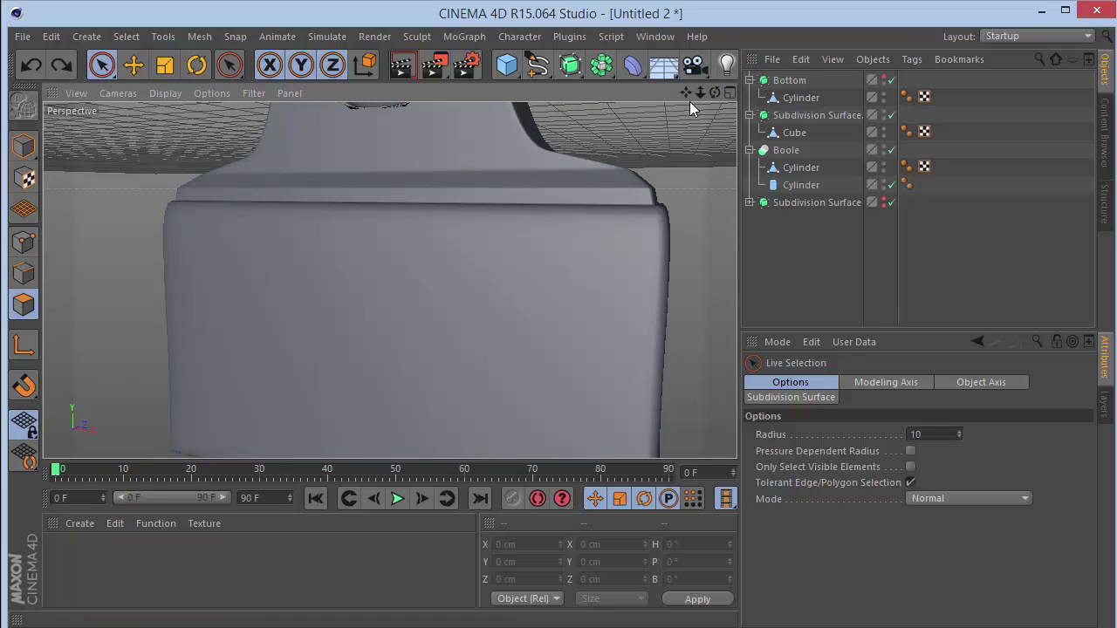
pyautogui.click(611, 158)
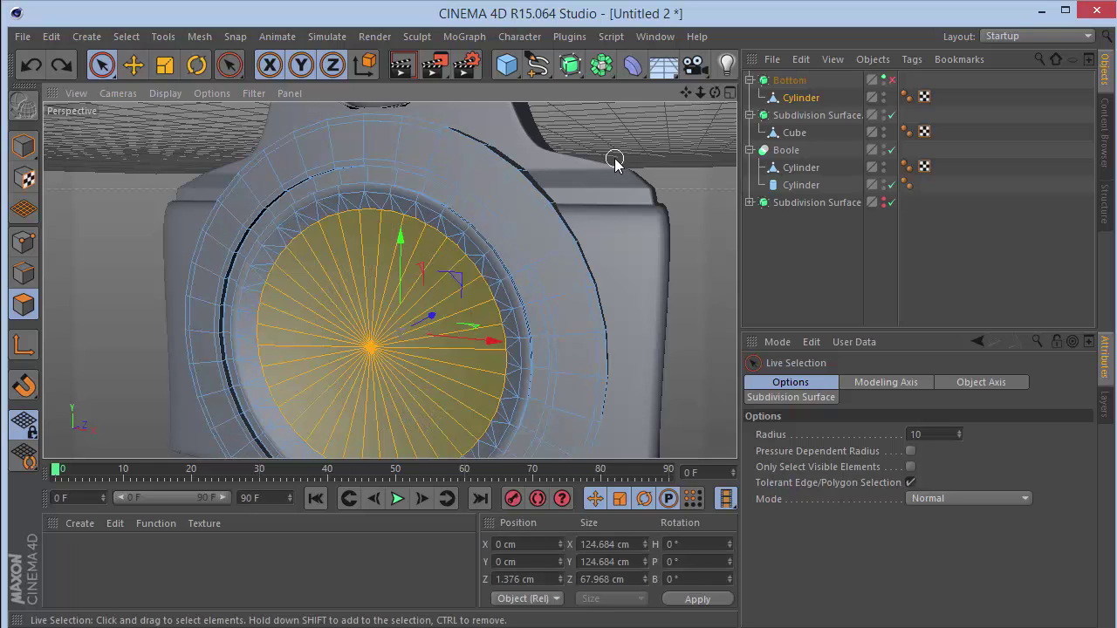
pyautogui.click(884, 77)
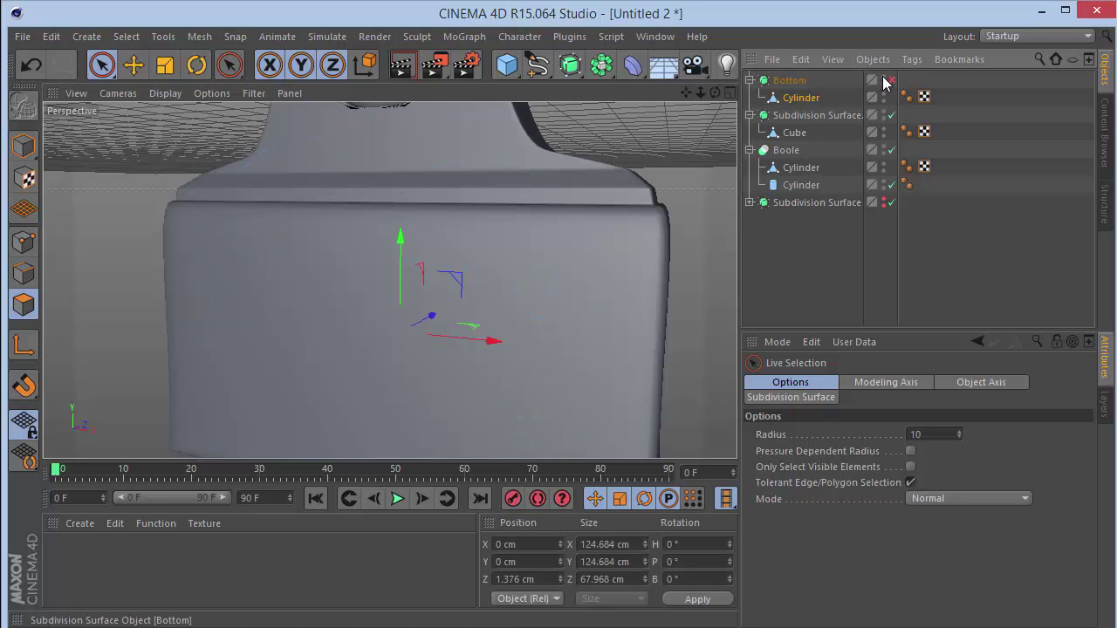
pyautogui.click(891, 80)
pyautogui.click(787, 244)
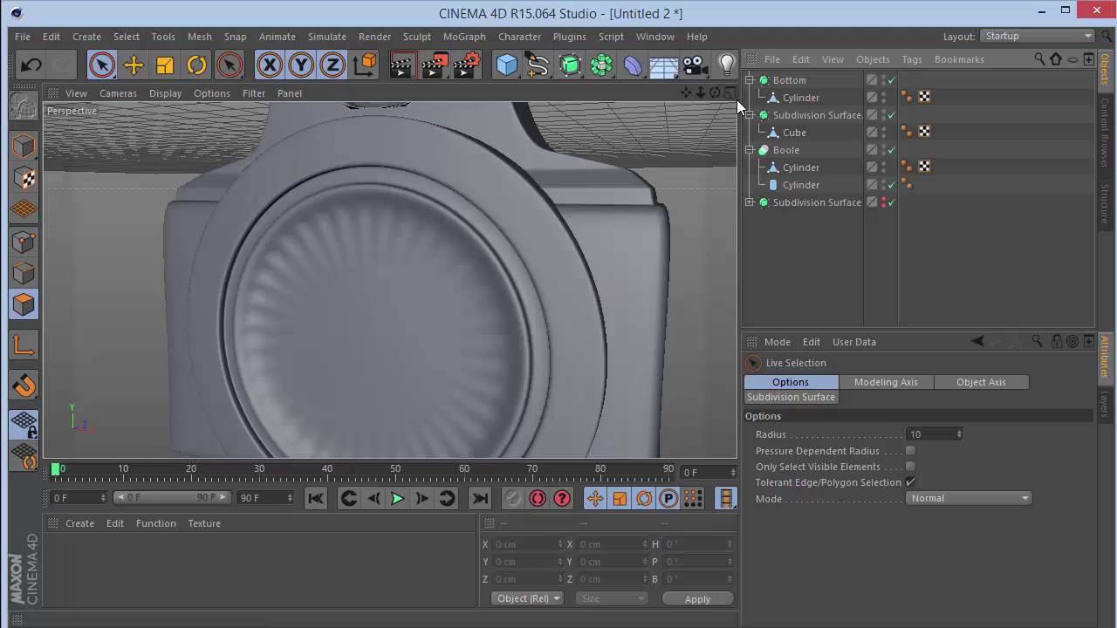
# Undo the changes back to the state before the cap faces were subdivided, leaving the single cap face selected.
pyautogui.moveTo(717, 92)
pyautogui.mouseDown()
pyautogui.moveTo(610, 94)
pyautogui.moveTo(747, 92)
pyautogui.moveTo(738, 93)
pyautogui.mouseUp()
pyautogui.hotkey('ctrl', 'z')
pyautogui.hotkey('ctrl', 'z')
pyautogui.hotkey('ctrl', 'z')
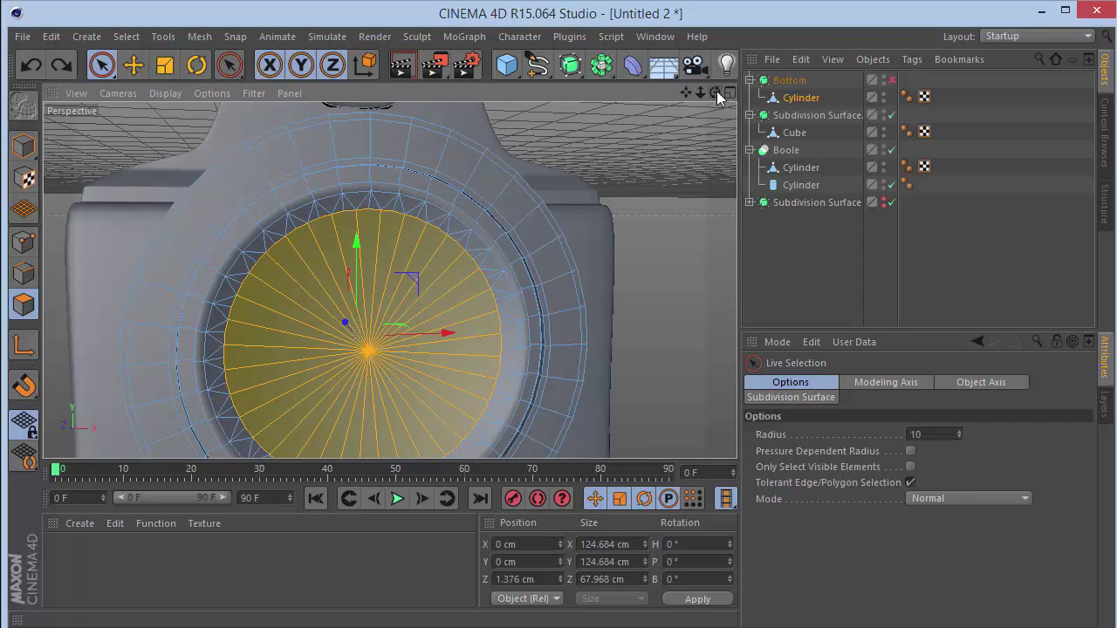
pyautogui.hotkey('ctrl', 'z')
pyautogui.hotkey('ctrl', 'z')
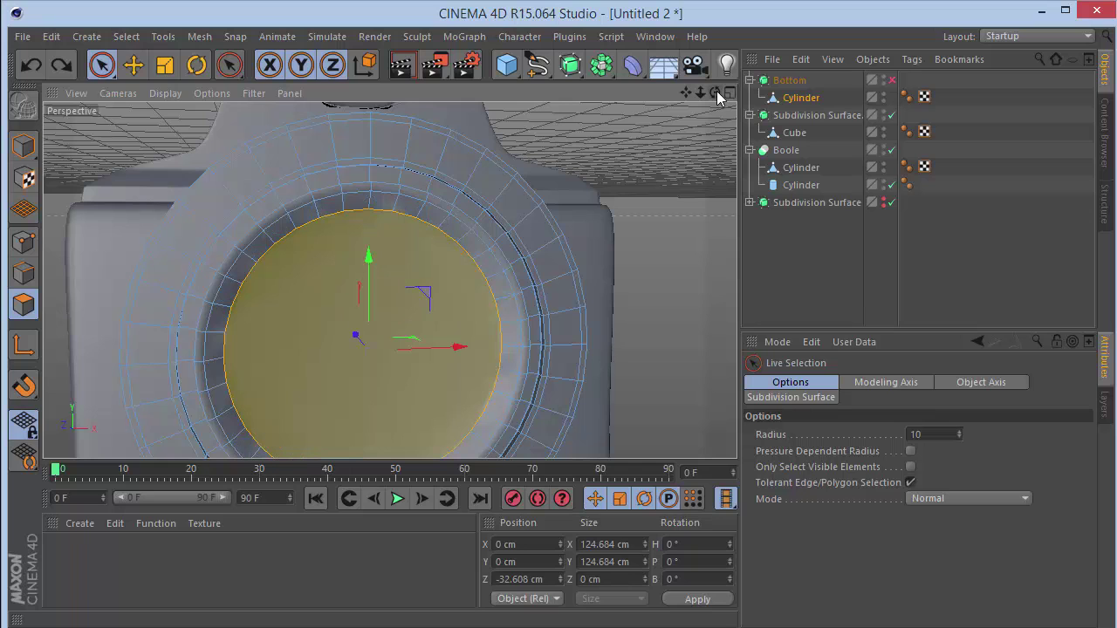
# Try subdividing the selected cap face with Smooth Subdivision on, 1 subdivision and a 180° maximum angle, and preview it under the Bottom subdivision surface.
pyautogui.rightClick(657, 183)
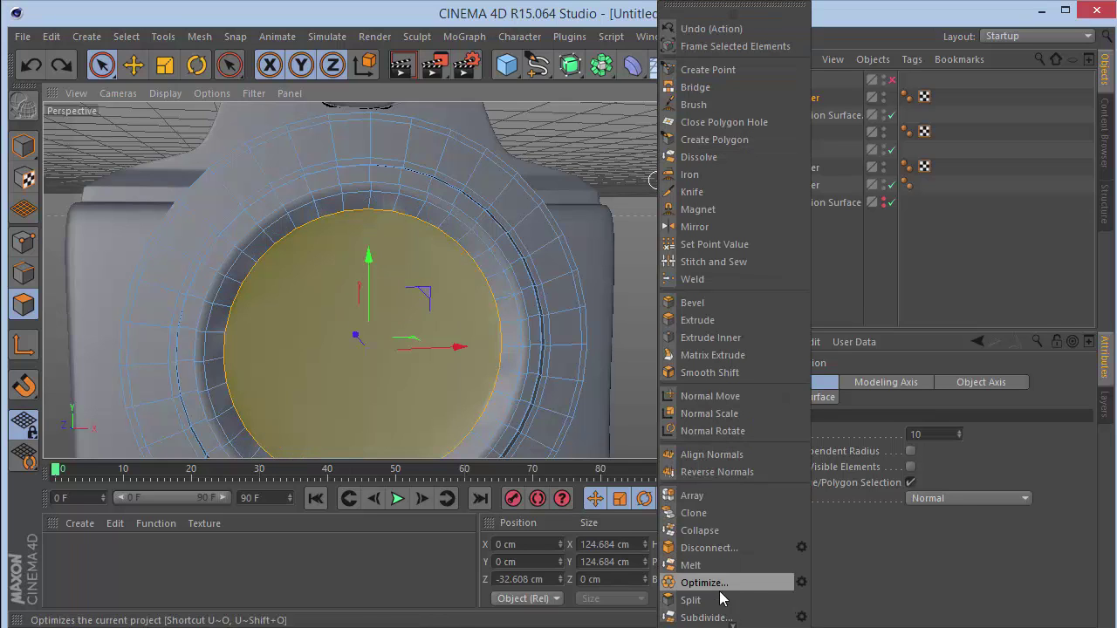
pyautogui.click(716, 618)
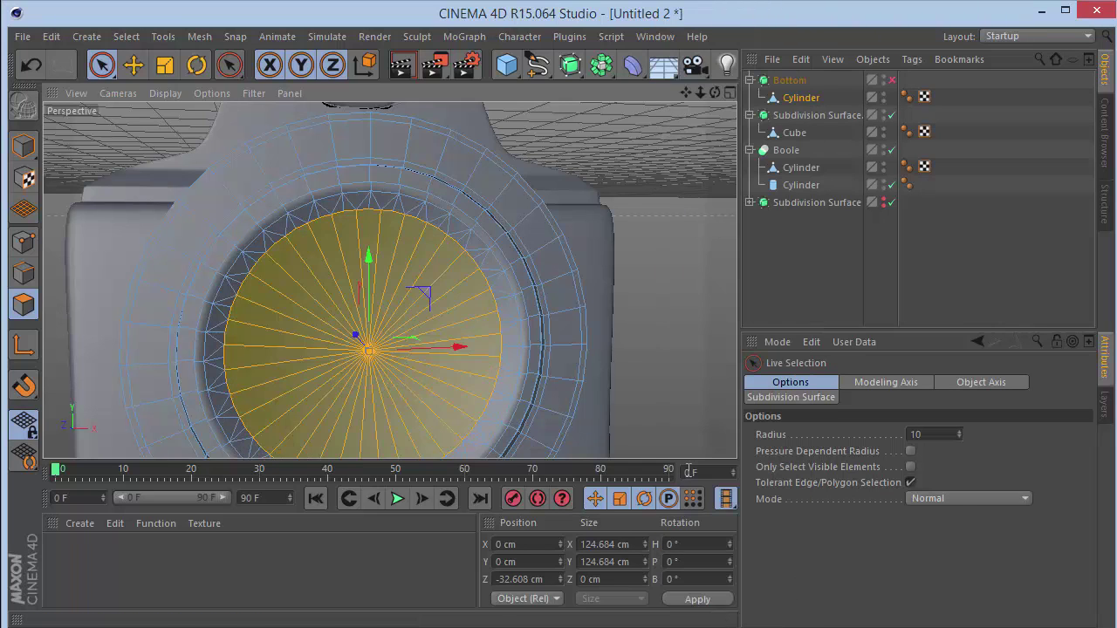
pyautogui.rightClick(664, 410)
pyautogui.click(803, 579)
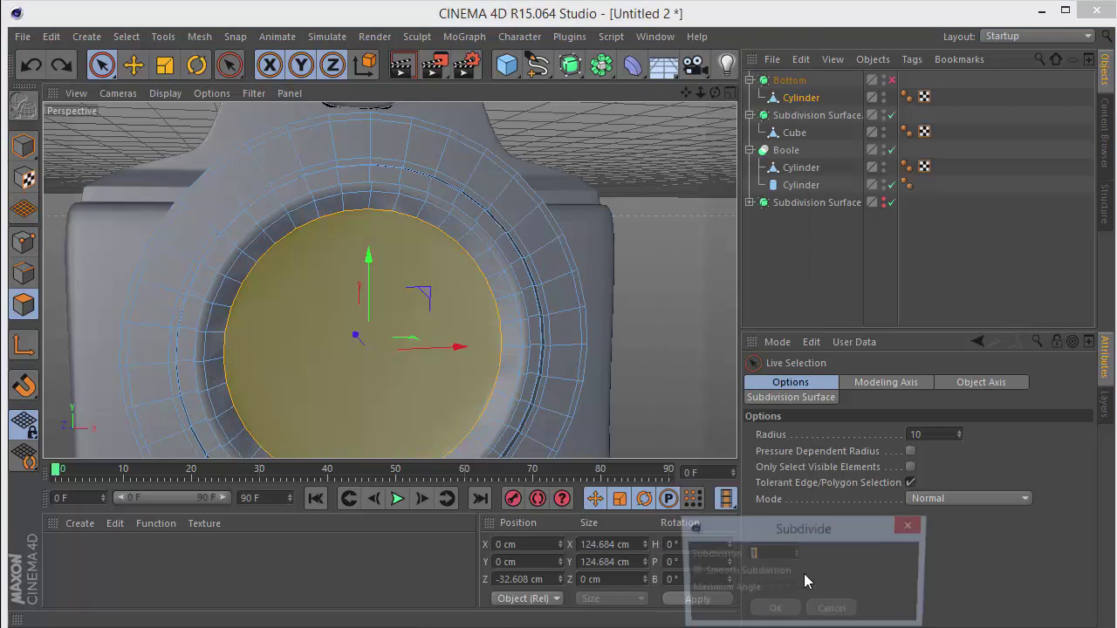
pyautogui.click(693, 573)
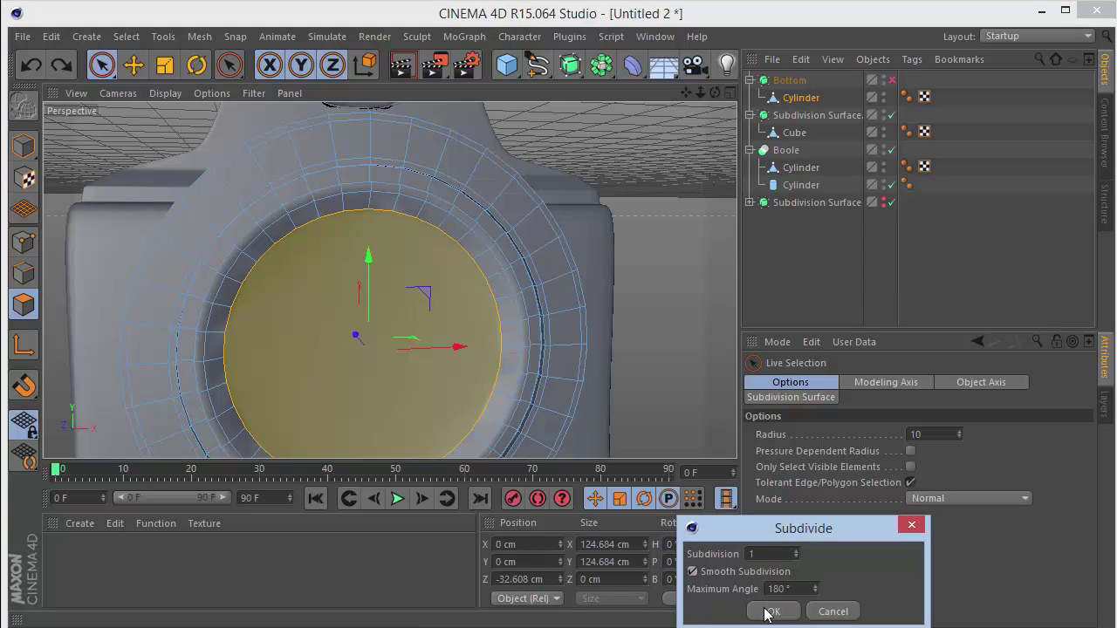
pyautogui.click(770, 611)
pyautogui.click(829, 271)
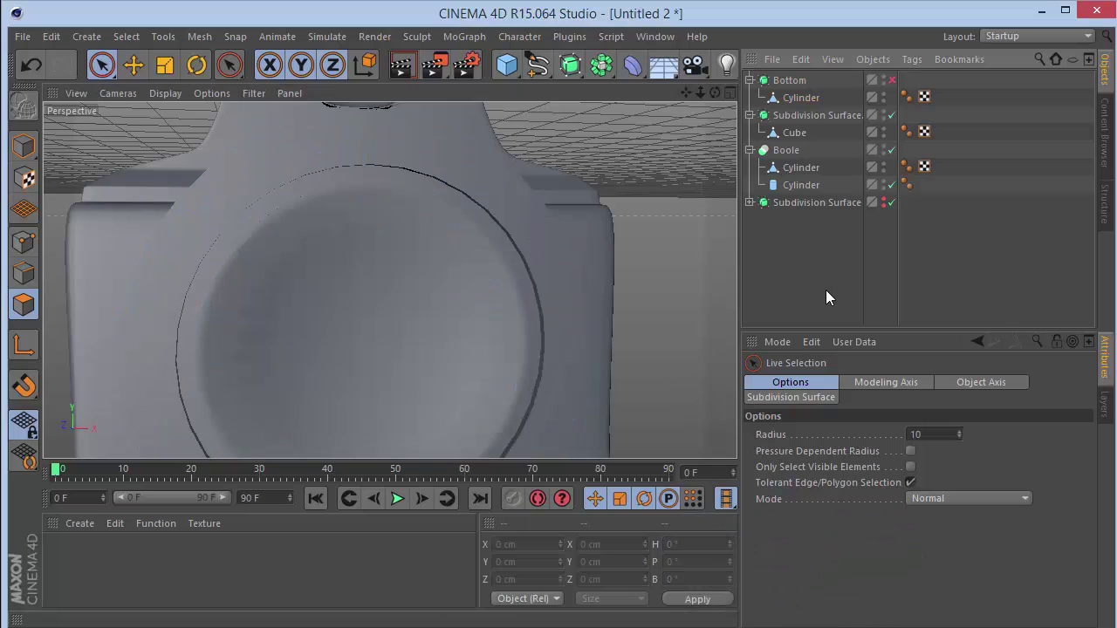
pyautogui.click(891, 79)
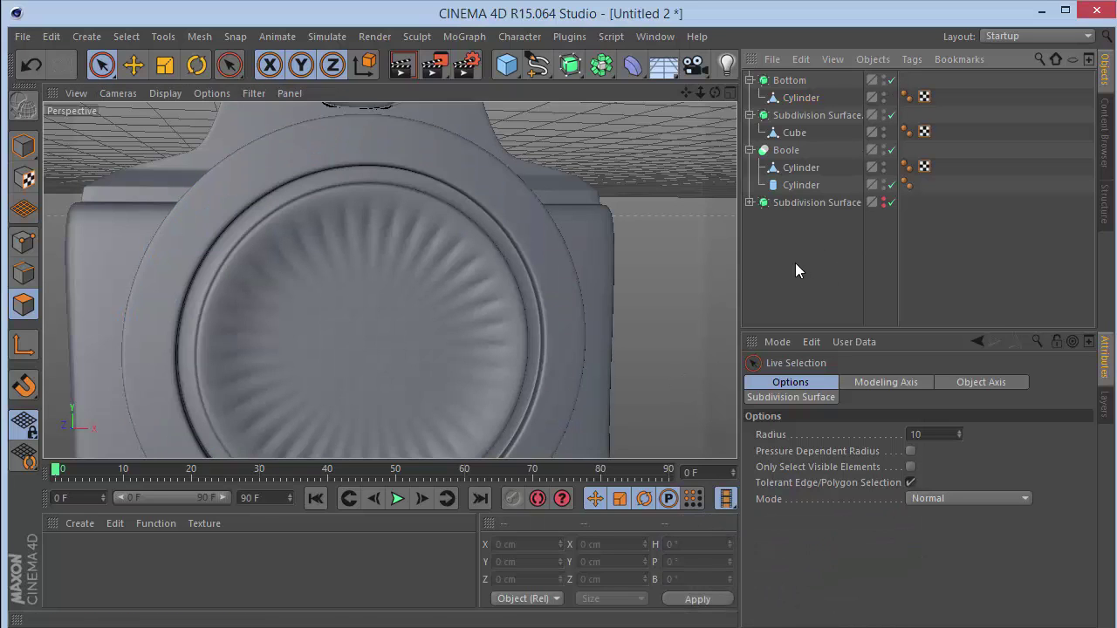
# Undo the smooth subdivision so the single undivided cap face is selected again.
pyautogui.hotkey('ctrl', 'z')
pyautogui.hotkey('ctrl', 'z')
pyautogui.hotkey('ctrl', 'z')
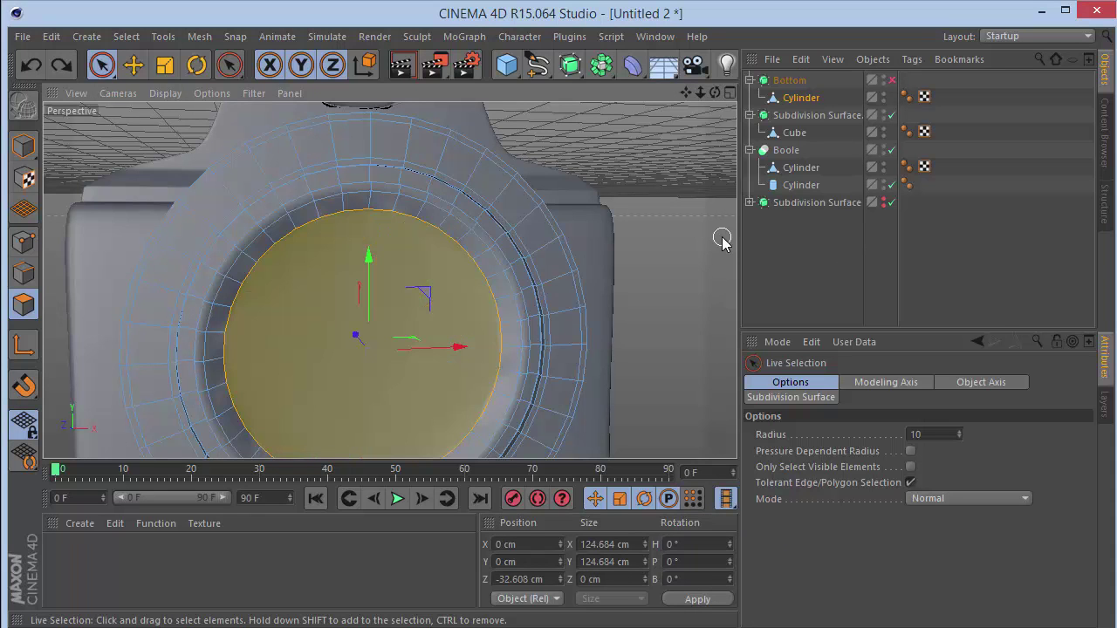
# Examine the undivided cap's mesh and shading with the Bottom subdivision surface enabled, and disable that surface again.
pyautogui.click(891, 79)
pyautogui.click(795, 244)
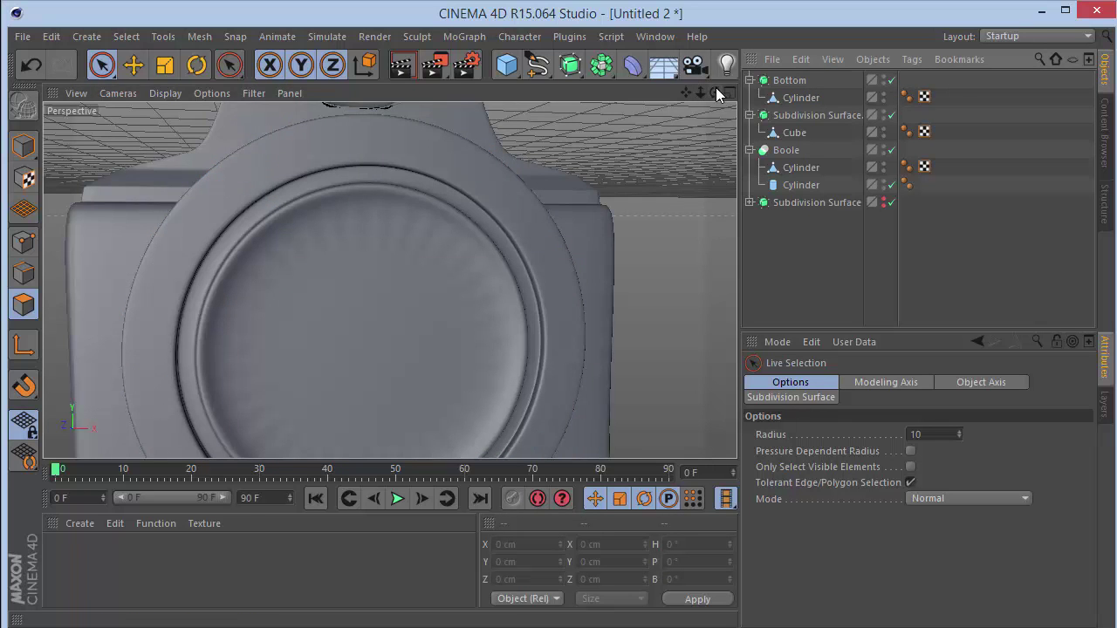
pyautogui.moveTo(716, 91); pyautogui.dragTo(729, 91)
pyautogui.click(801, 97)
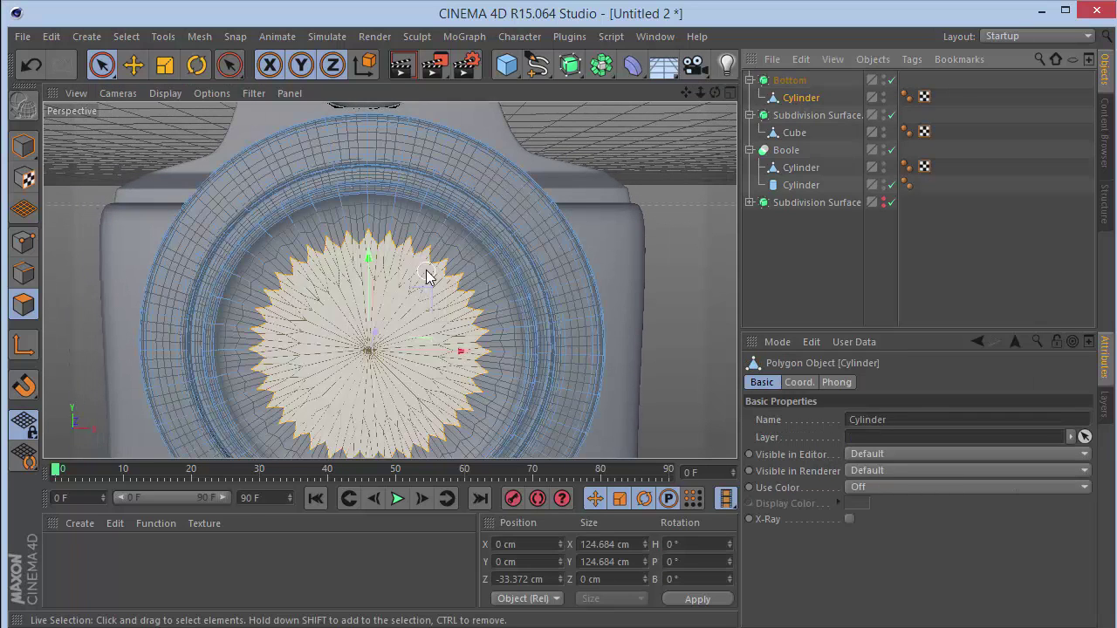
pyautogui.scroll(5, 426, 272)
pyautogui.click(891, 79)
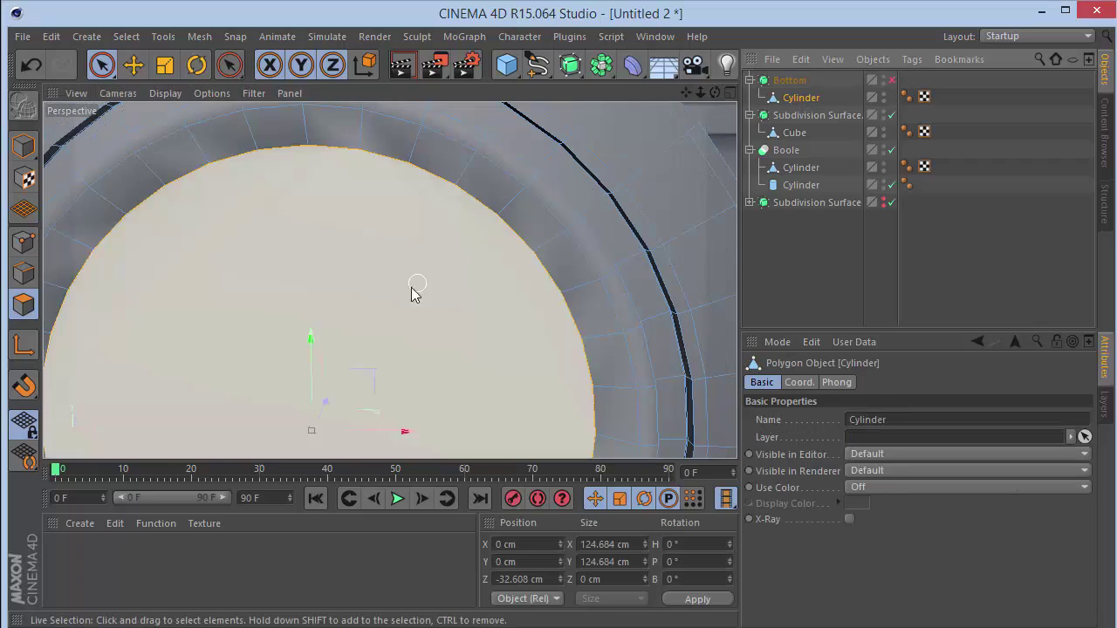
pyautogui.scroll(-8, 400, 288)
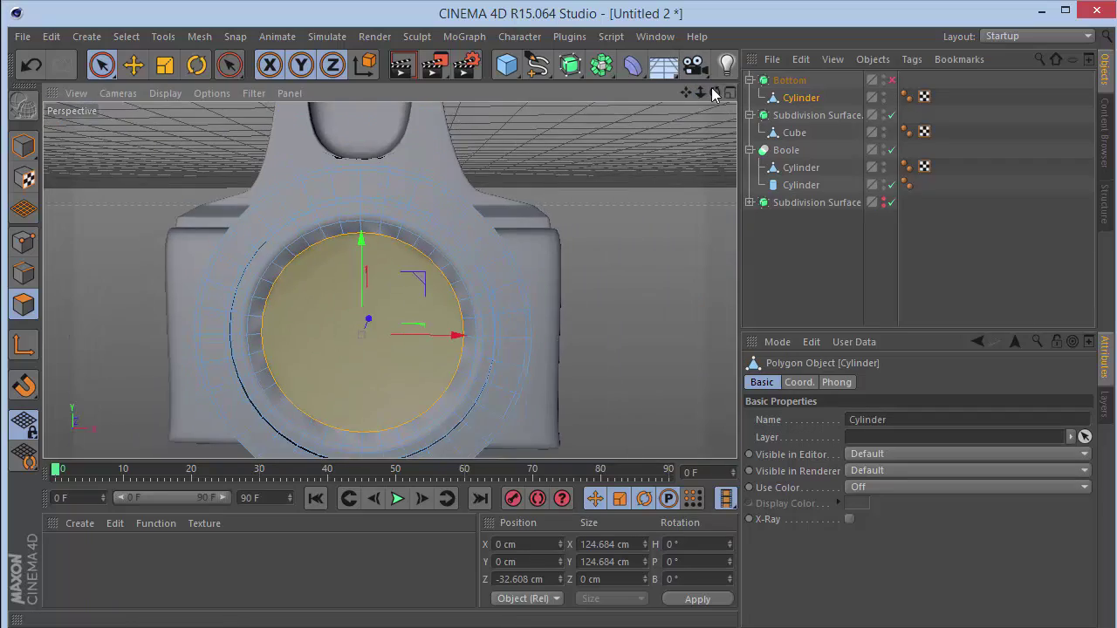
# Select both circular cap faces of the Bottom cylinder, with Only Select Visible Elements on to avoid stray polygons.
pyautogui.keyDown('alt'); pyautogui.moveTo(392, 279); pyautogui.dragTo(410, 279); pyautogui.keyUp('alt')
pyautogui.click(478, 301)
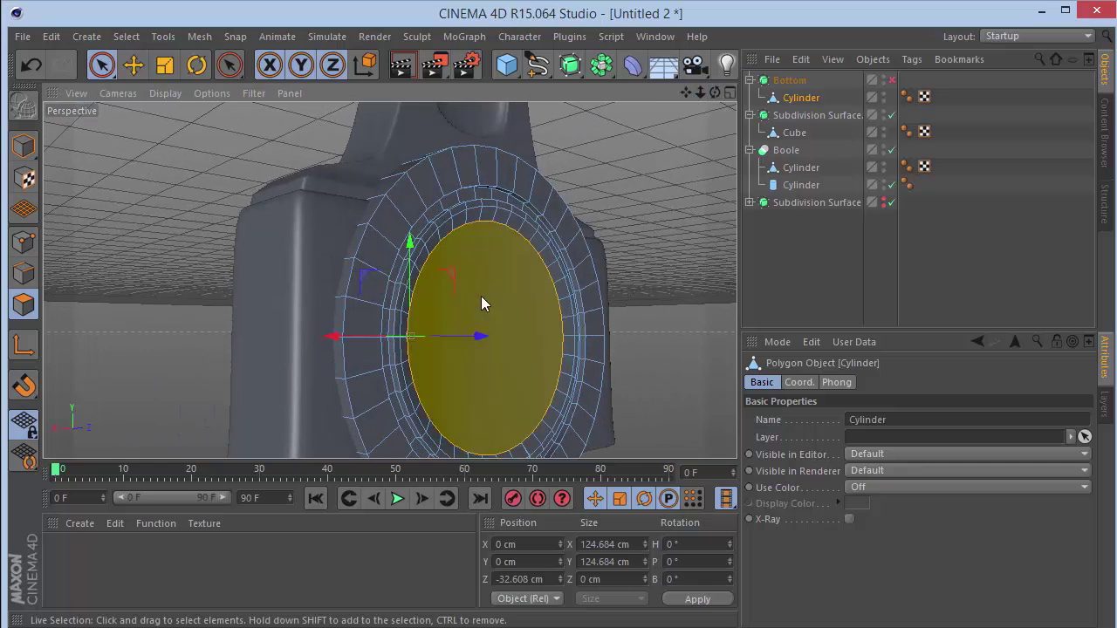
pyautogui.moveTo(719, 91)
pyautogui.mouseDown()
pyautogui.moveTo(389, 279)
pyautogui.moveTo(719, 92)
pyautogui.mouseUp()
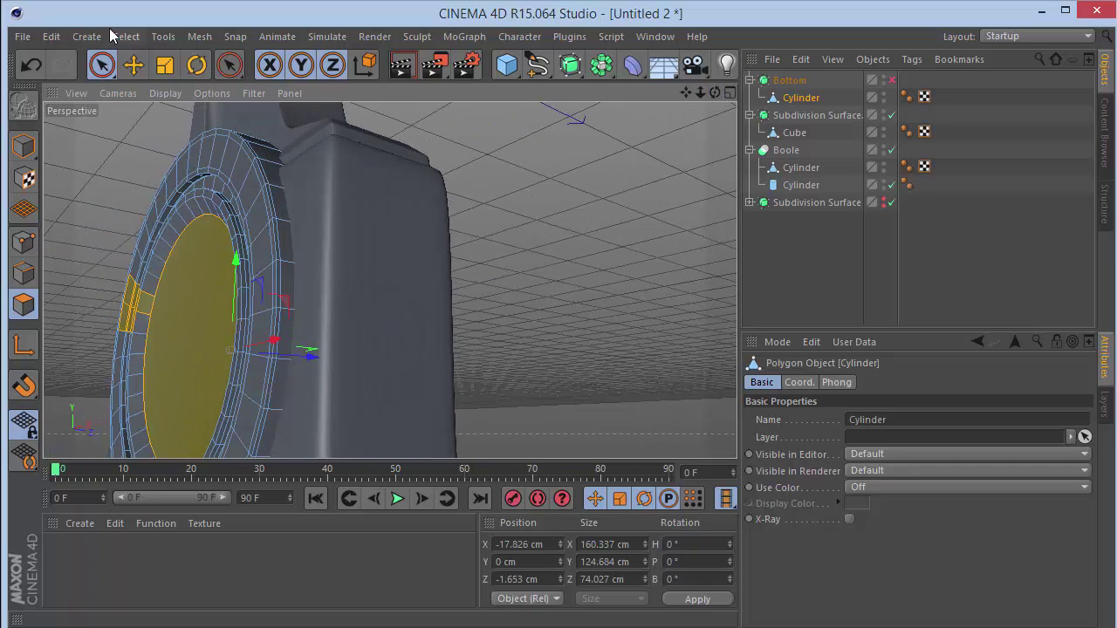
pyautogui.click(101, 64)
pyautogui.click(910, 467)
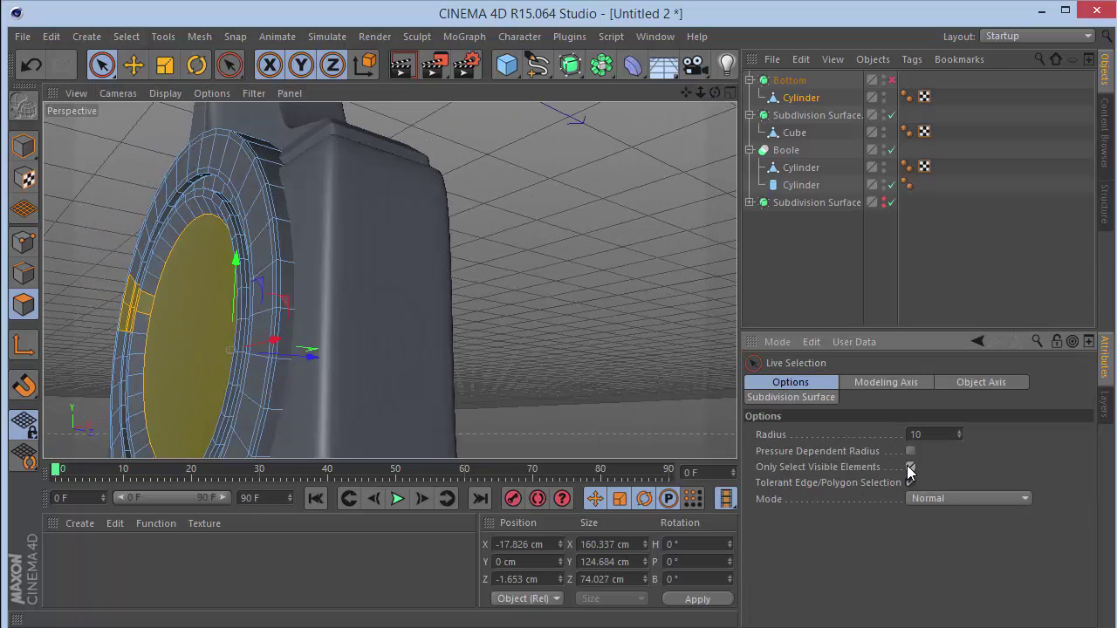
pyautogui.click(192, 316)
pyautogui.moveTo(718, 88); pyautogui.dragTo(716, 87)
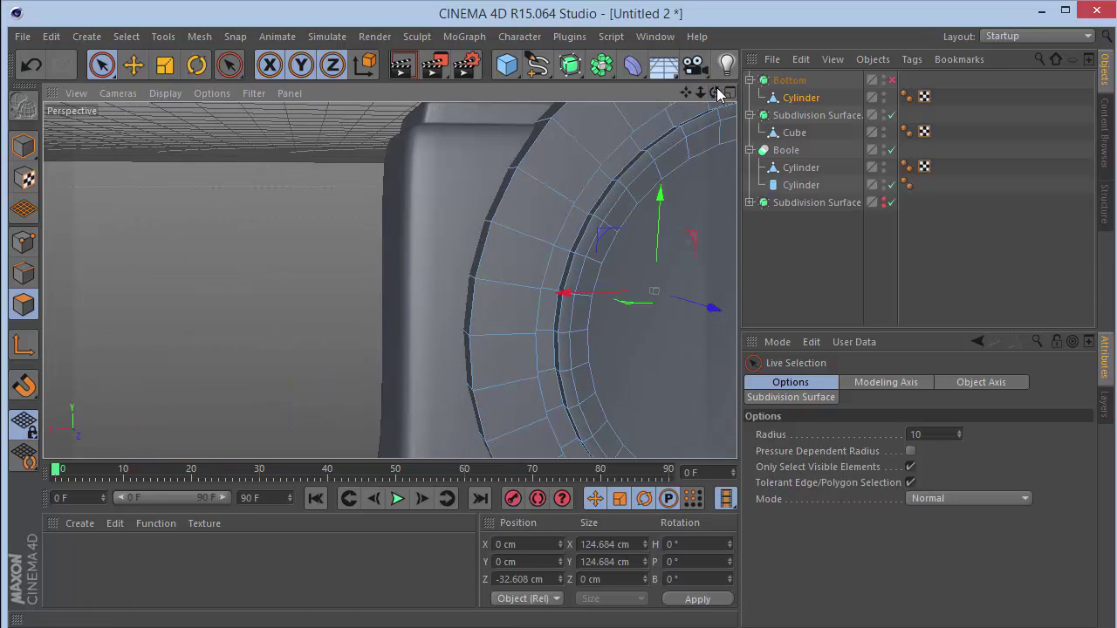
# Inset both selected cap faces with Extrude Inner at a 2 cm offset.
pyautogui.press('i')
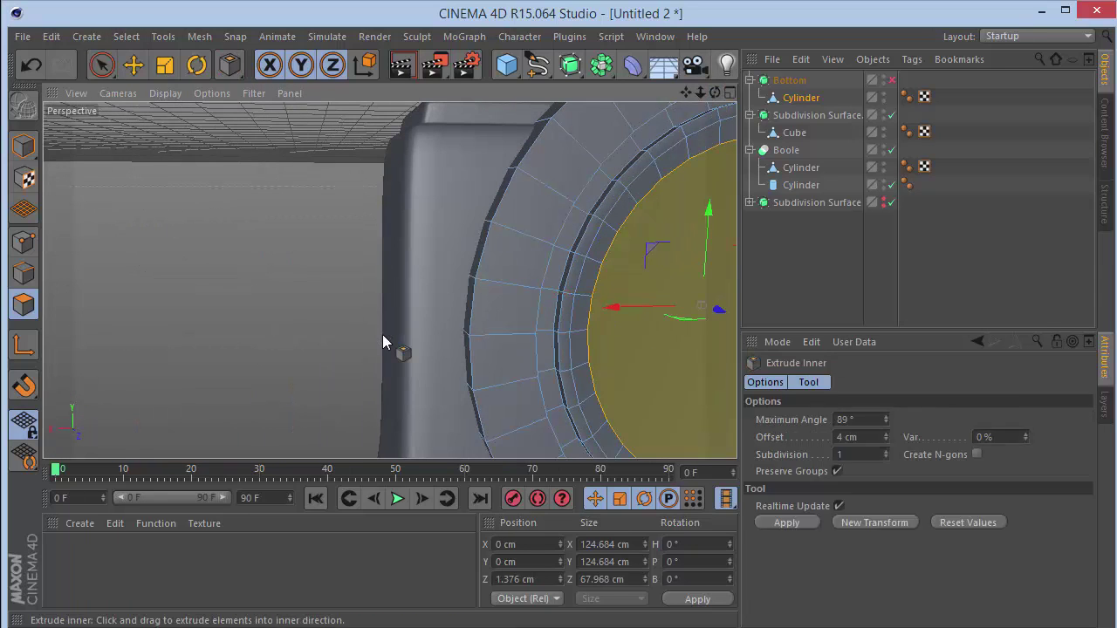
pyautogui.moveTo(600, 246); pyautogui.dragTo(599, 254)
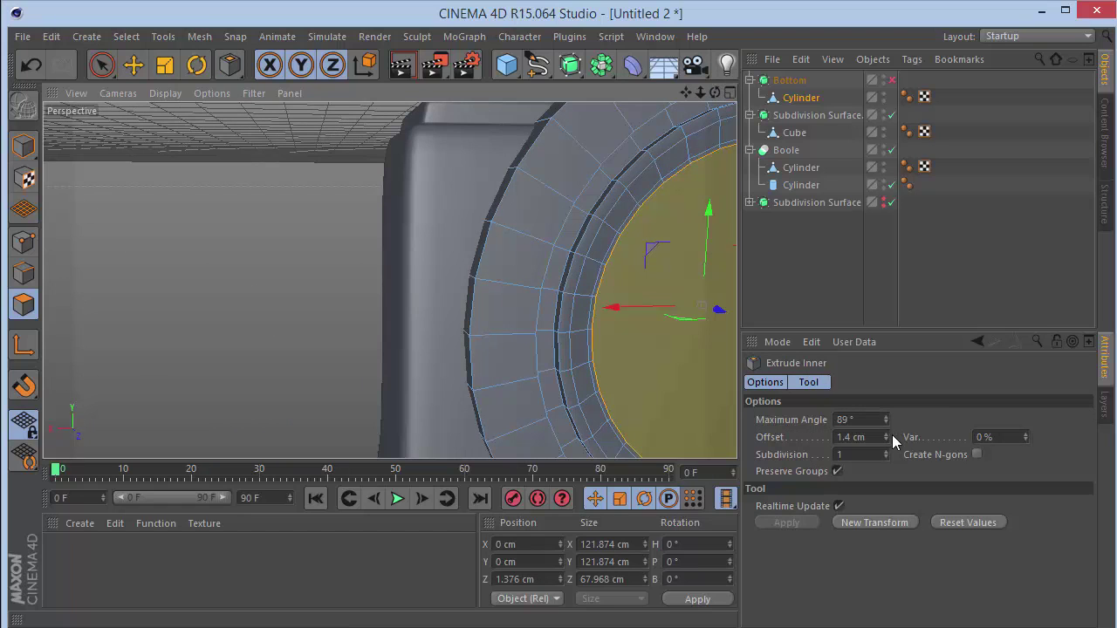
pyautogui.doubleClick(860, 436)
pyautogui.write('2')
pyautogui.press('Return')
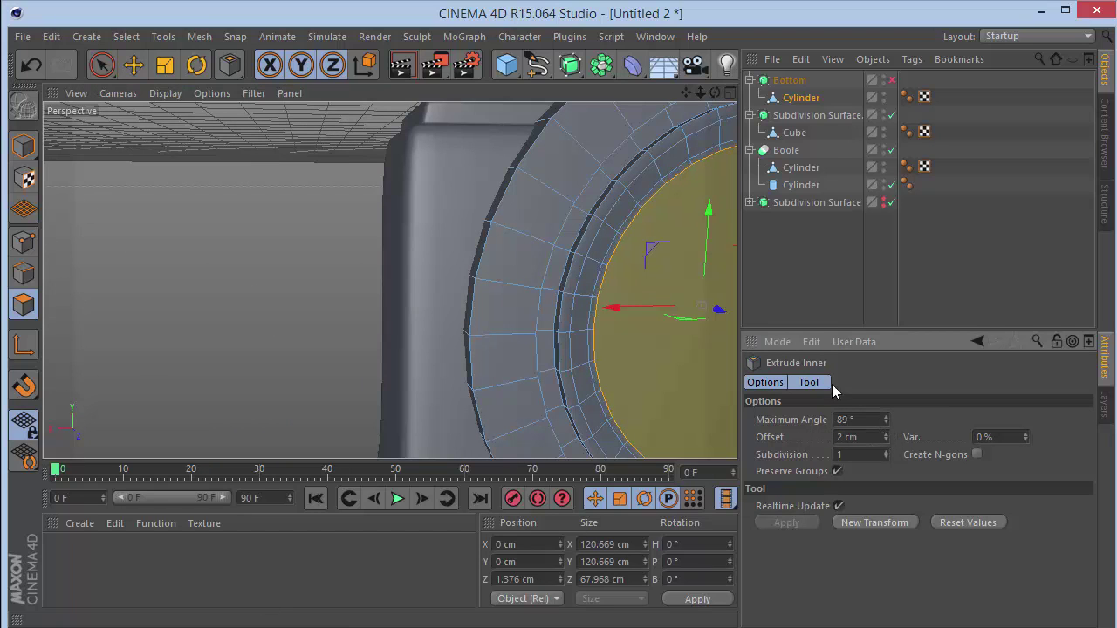
# Inspect the inset cap from several angles with the Bottom subdivision surface enabled.
pyautogui.click(851, 273)
pyautogui.click(891, 81)
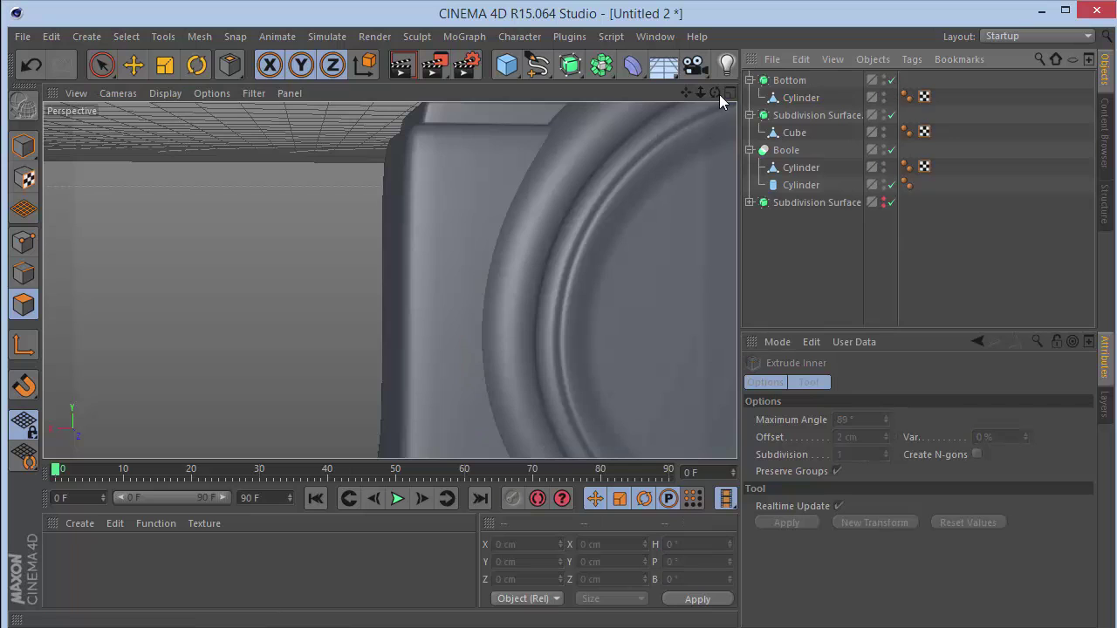
pyautogui.moveTo(715, 93); pyautogui.dragTo(688, 95)
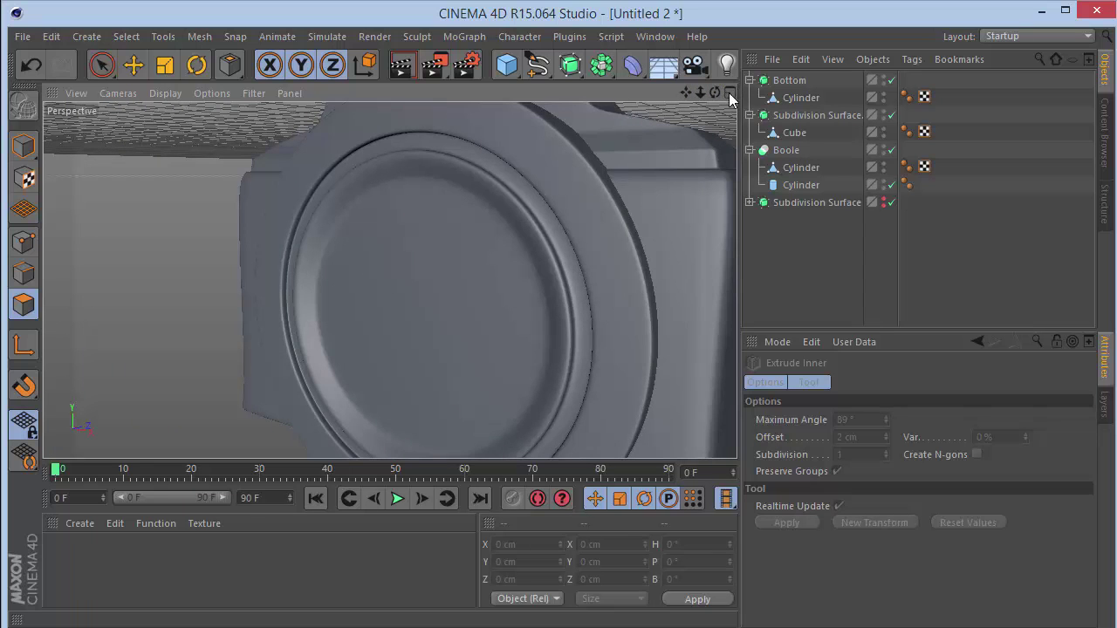
pyautogui.moveTo(715, 93)
pyautogui.mouseDown()
pyautogui.moveTo(685, 94)
pyautogui.moveTo(715, 92)
pyautogui.mouseUp()
# Try scaling the inset cap faces, and undo back to the state before the 2 cm inset.
pyautogui.hotkey('ctrl', 'z')
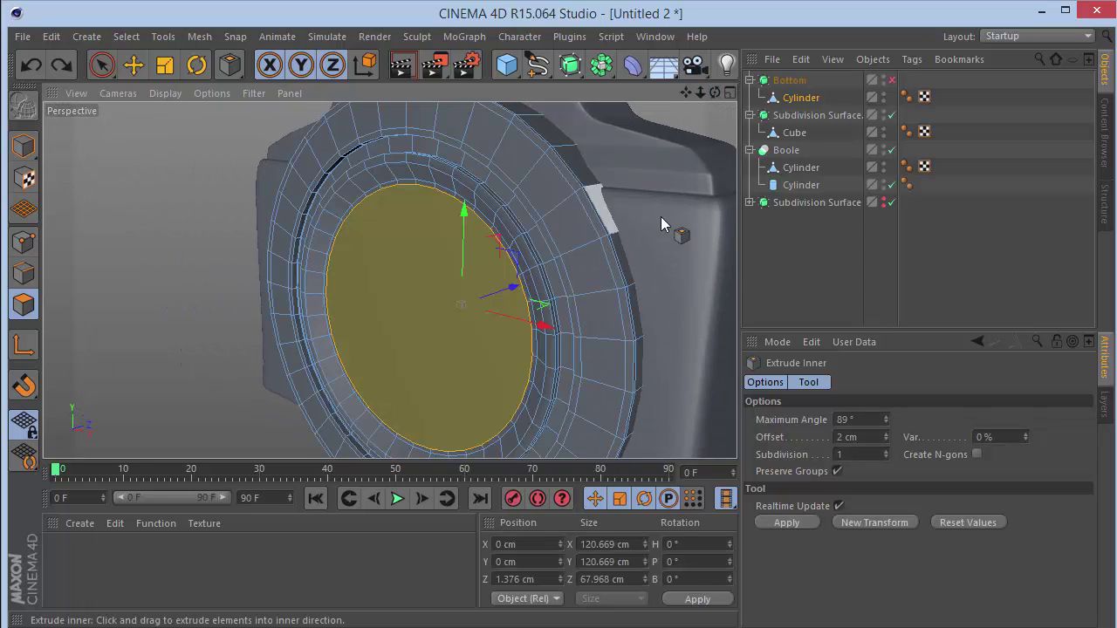
pyautogui.press('t')
pyautogui.moveTo(679, 181); pyautogui.dragTo(496, 304)
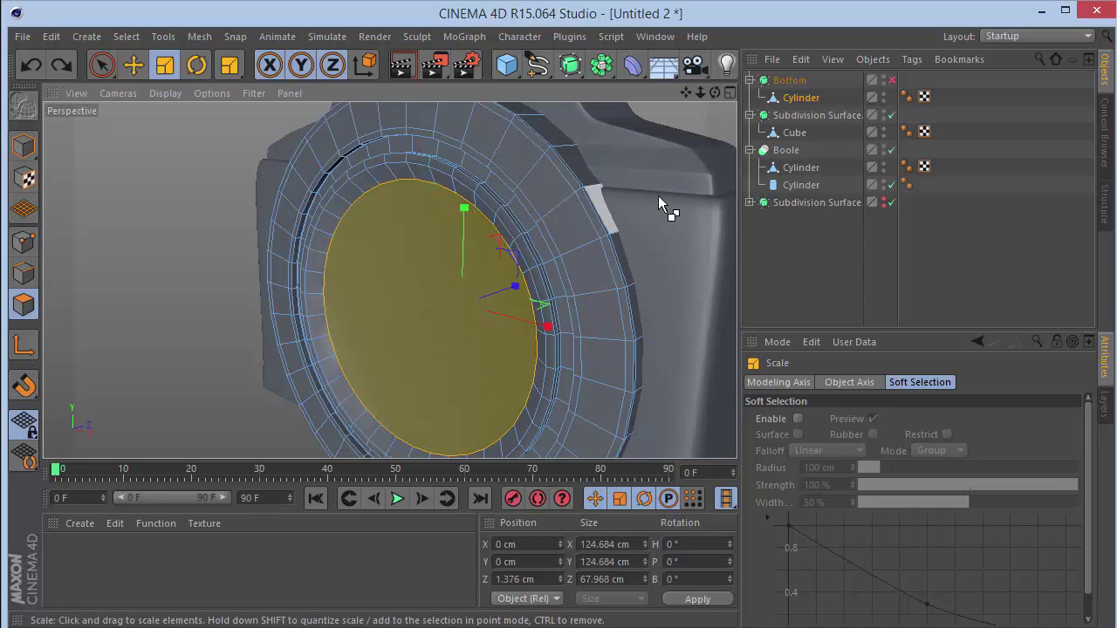
# Inset both cap faces by about 38.8 cm with Extrude Inner, and enable the Bottom subdivision surface.
pyautogui.press('i')
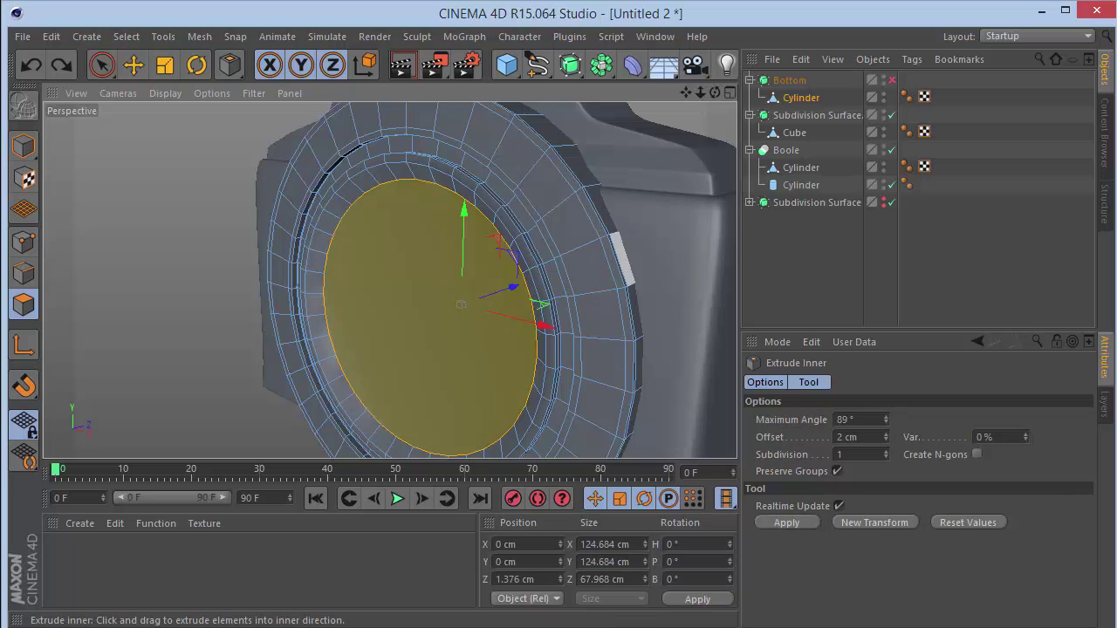
pyautogui.moveTo(622, 259); pyautogui.dragTo(452, 259)
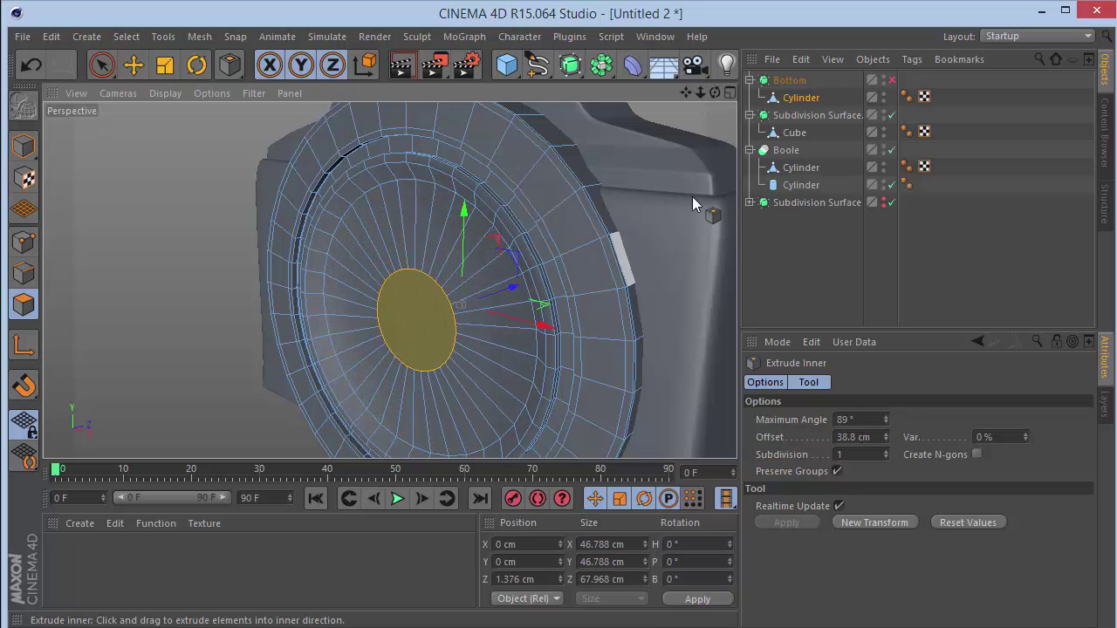
pyautogui.click(891, 79)
pyautogui.click(804, 262)
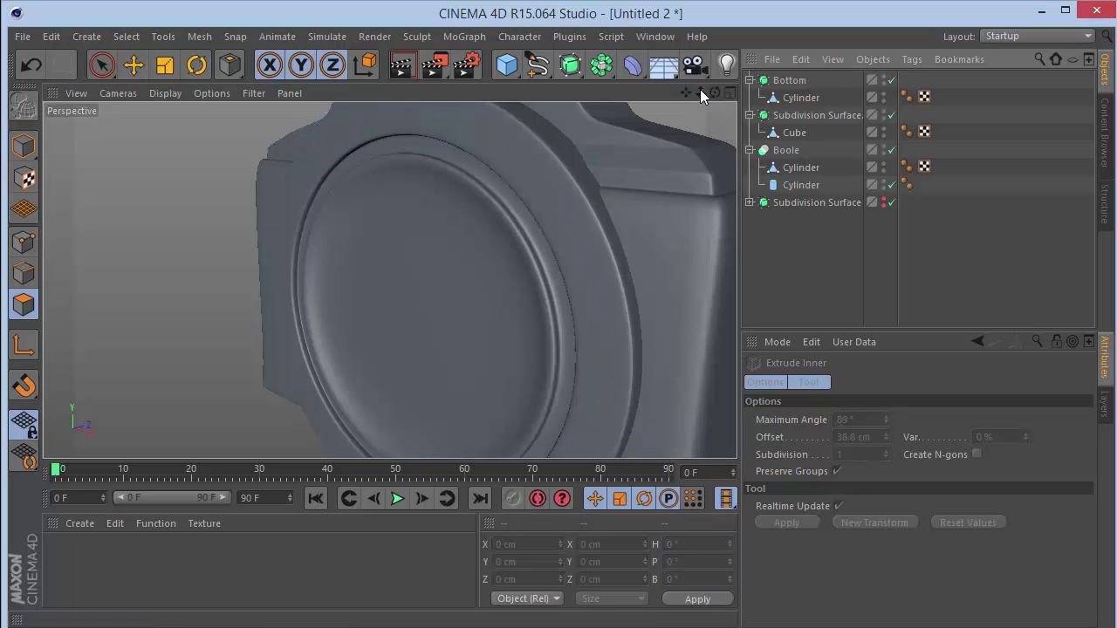
# Scale the whole Bottom cylinder up slightly along its Z axis, and check the part in perspective.
pyautogui.moveTo(715, 92); pyautogui.dragTo(389, 280)
pyautogui.click(794, 97)
pyautogui.click(24, 145)
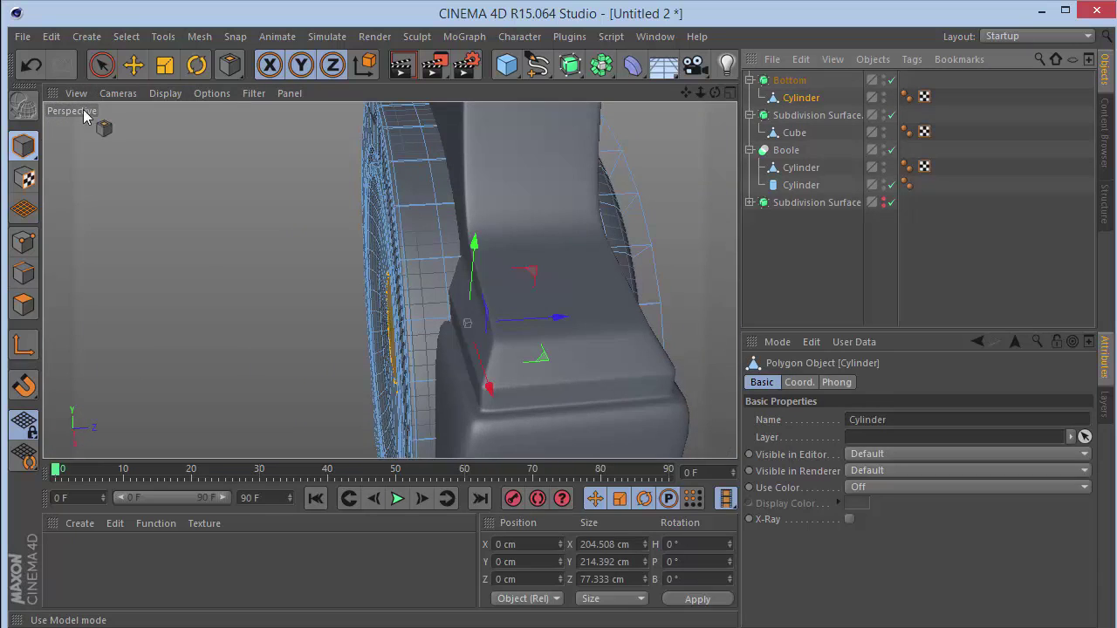
pyautogui.press('t')
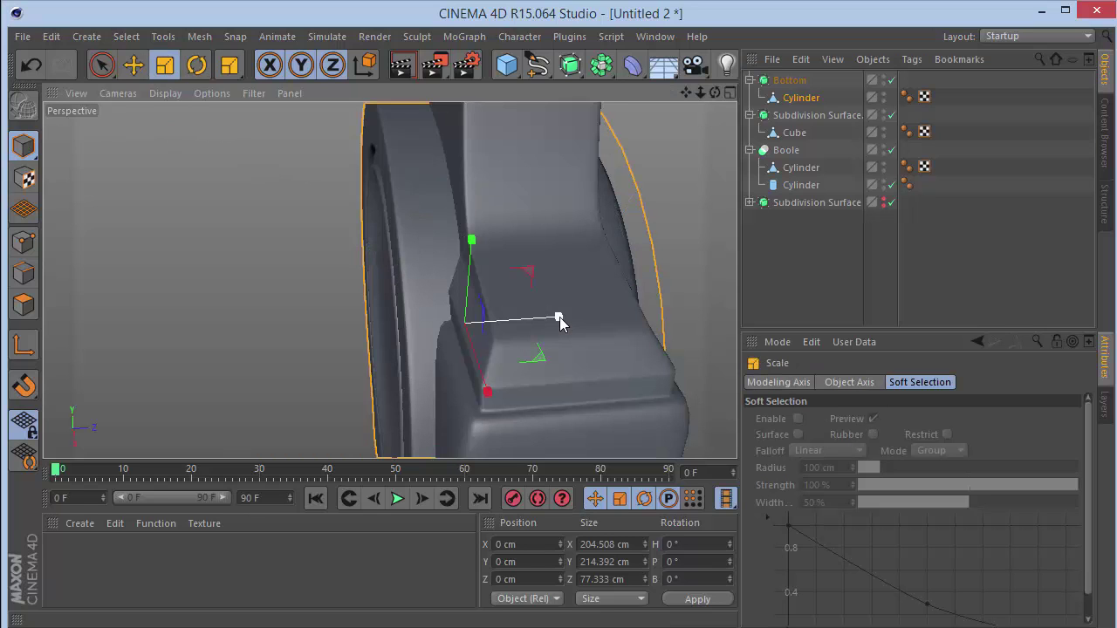
pyautogui.moveTo(559, 319); pyautogui.dragTo(571, 318)
pyautogui.click(837, 275)
pyautogui.moveTo(703, 91); pyautogui.dragTo(389, 280)
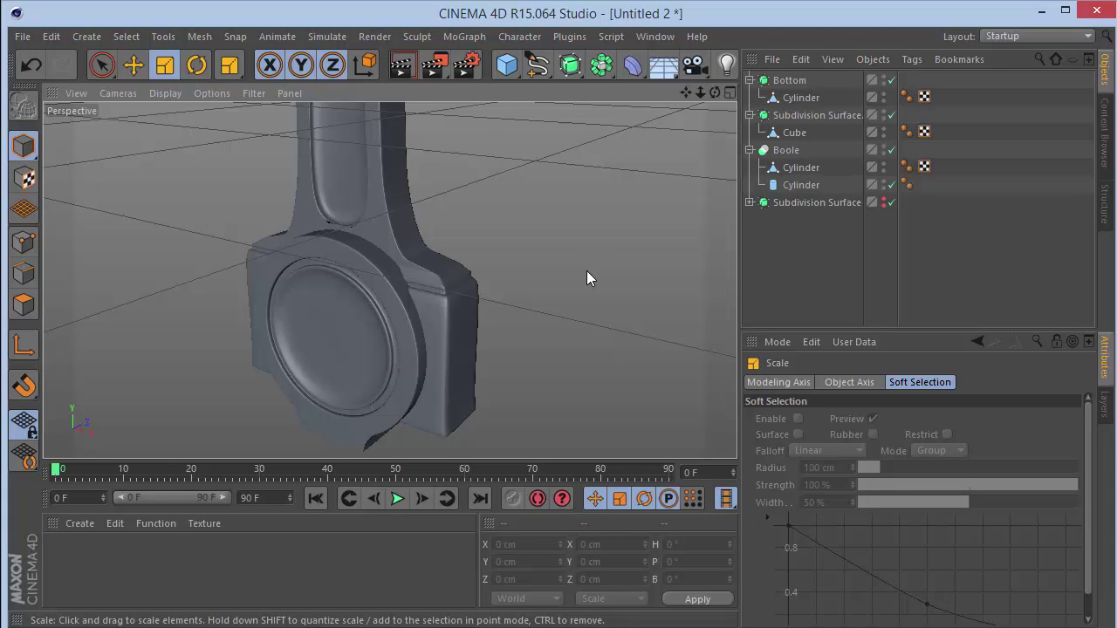
# Select the Cube's points from the horizontal centre line downward in the Front view, using Rectangle Selection with Only Select Visible Elements off.
pyautogui.press('F4')
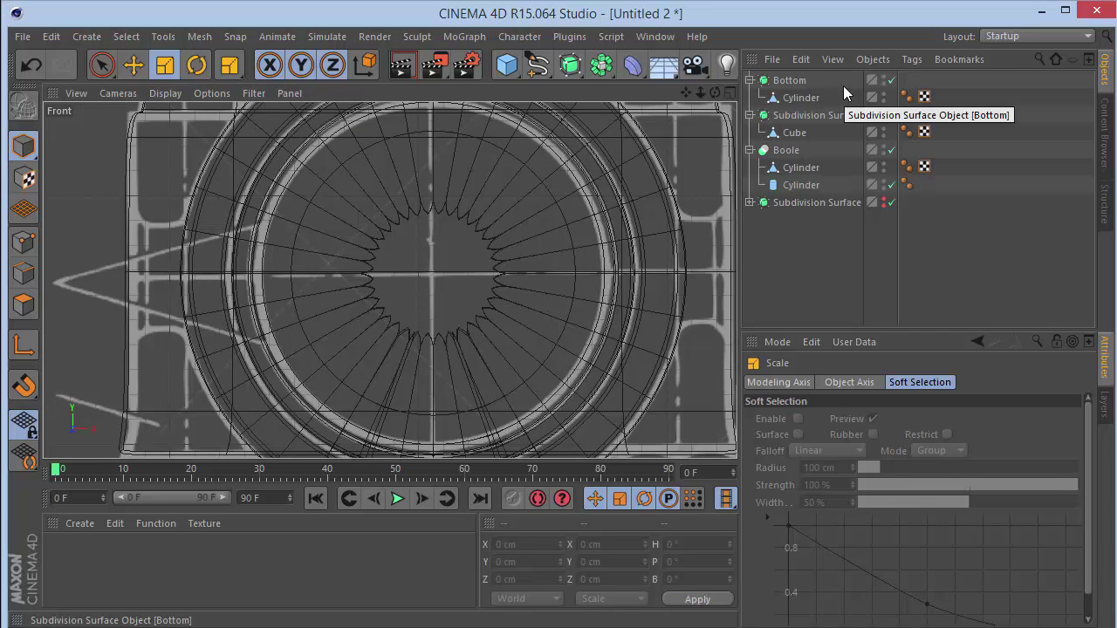
pyautogui.click(795, 133)
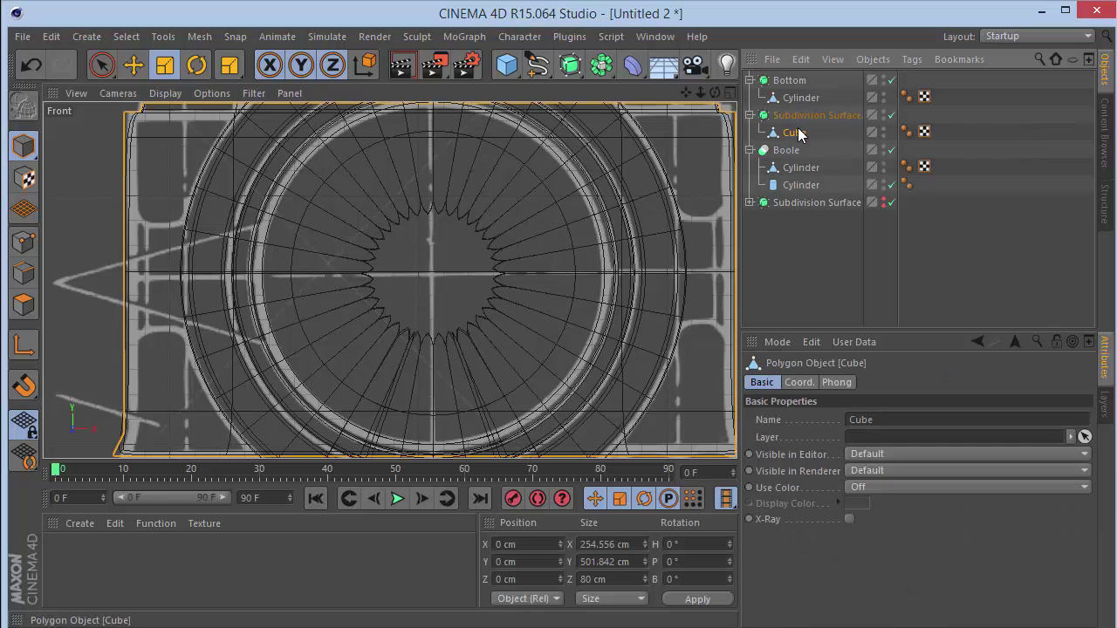
pyautogui.click(796, 97)
pyautogui.click(800, 135)
pyautogui.click(23, 242)
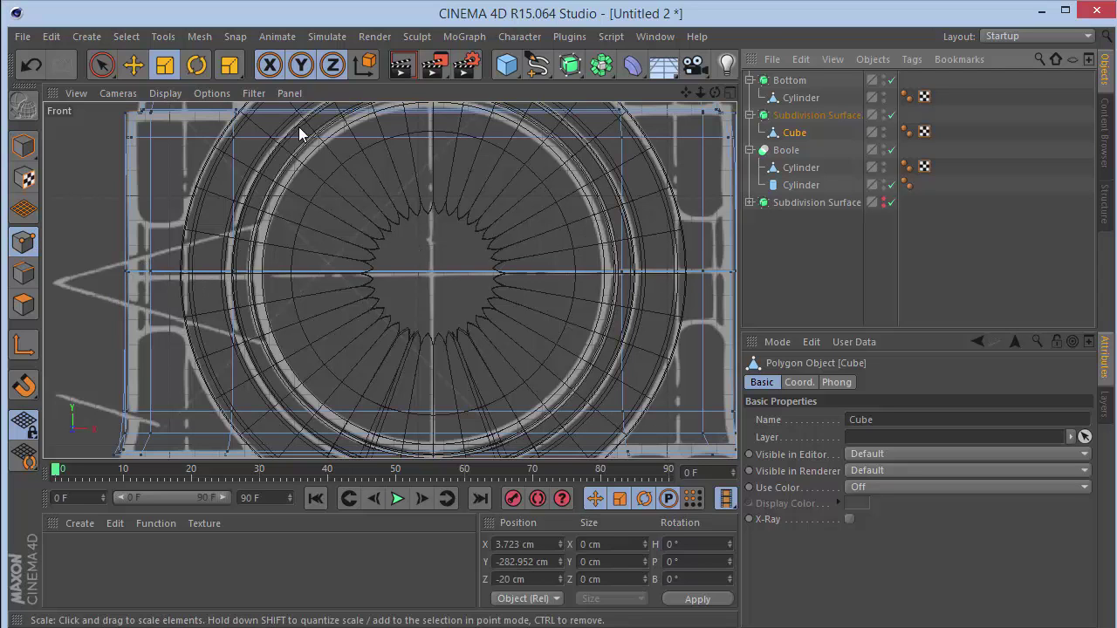
pyautogui.click(101, 68)
pyautogui.moveTo(701, 92); pyautogui.dragTo(259, 192)
pyautogui.press('0')
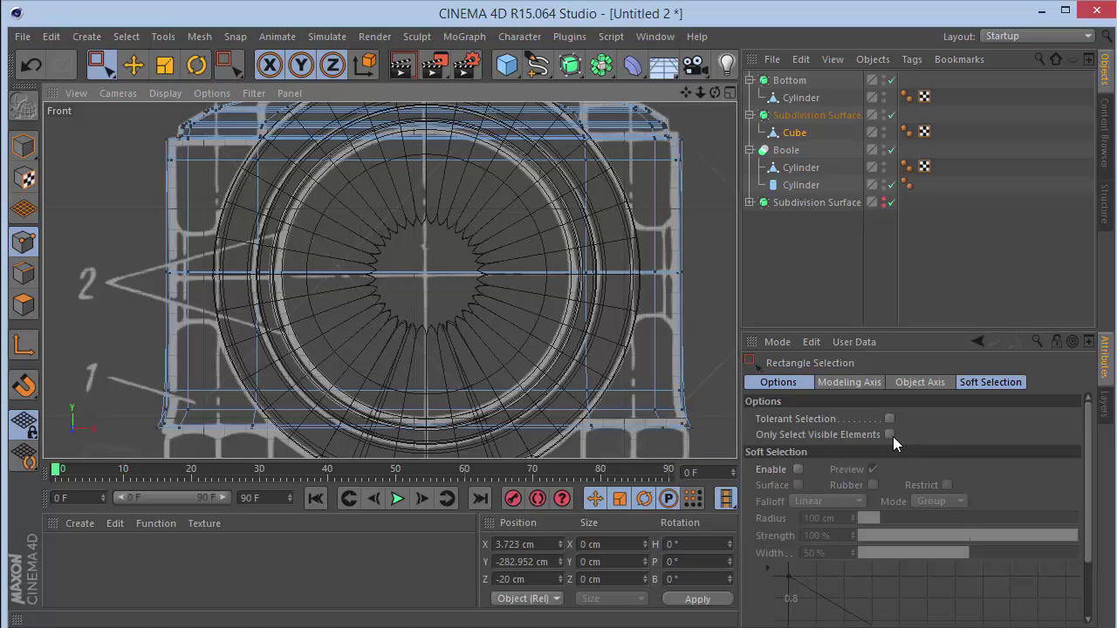
pyautogui.moveTo(109, 271); pyautogui.dragTo(733, 472)
# Try to separate the Cube's lower half from its upper half by disconnecting the selected points and reselecting them along the centre line.
pyautogui.rightClick(689, 222)
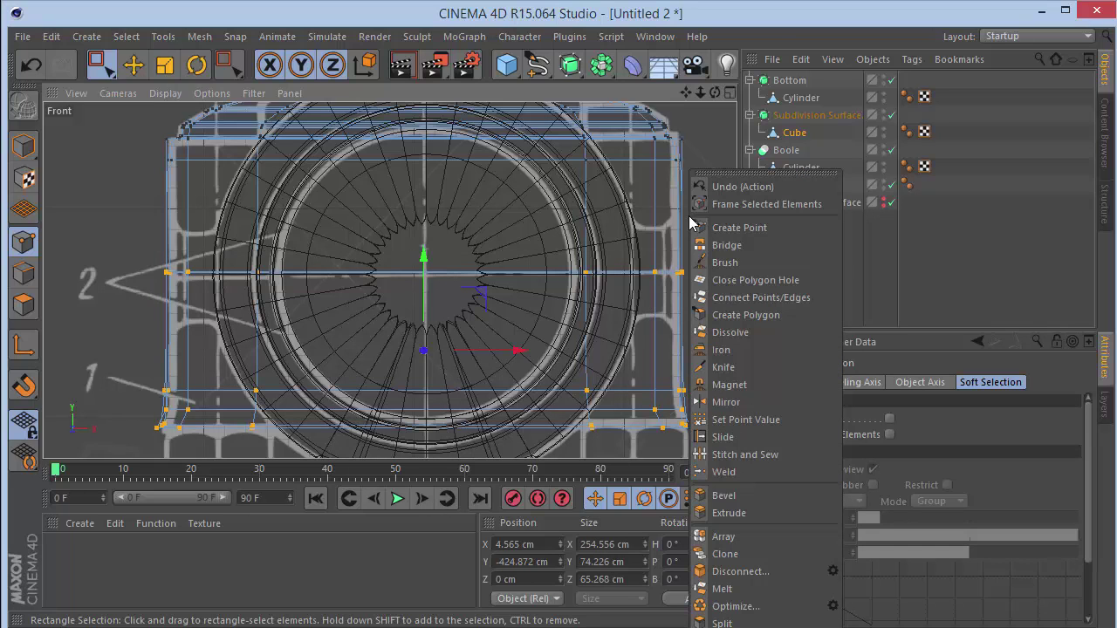
pyautogui.click(781, 572)
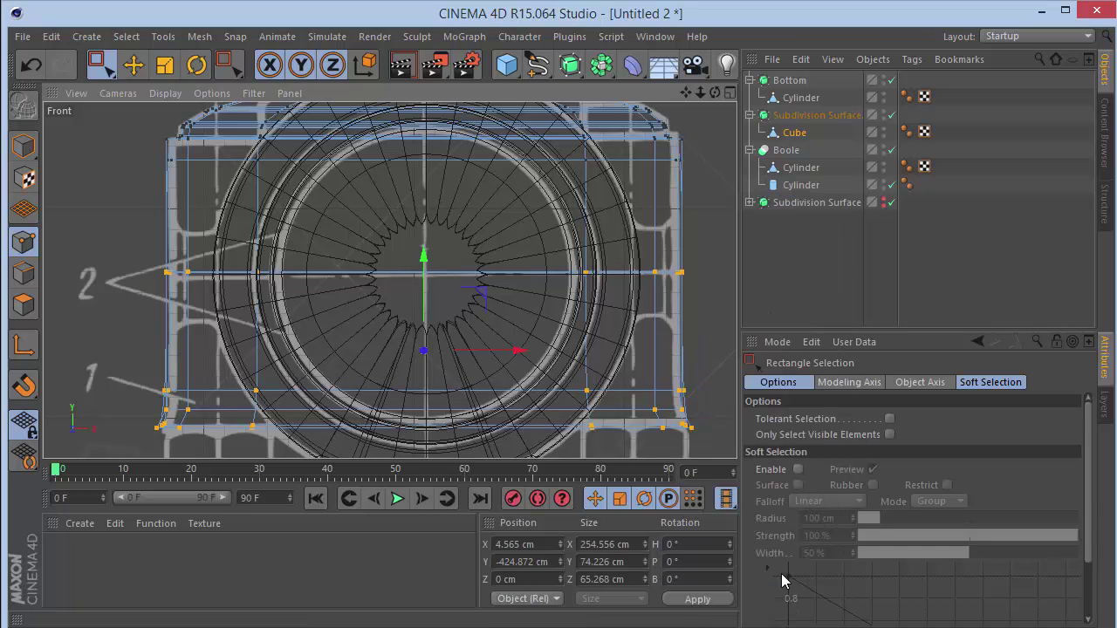
pyautogui.moveTo(424, 262)
pyautogui.mouseDown()
pyautogui.moveTo(425, 281)
pyautogui.moveTo(426, 258)
pyautogui.mouseUp()
pyautogui.rightClick(105, 250)
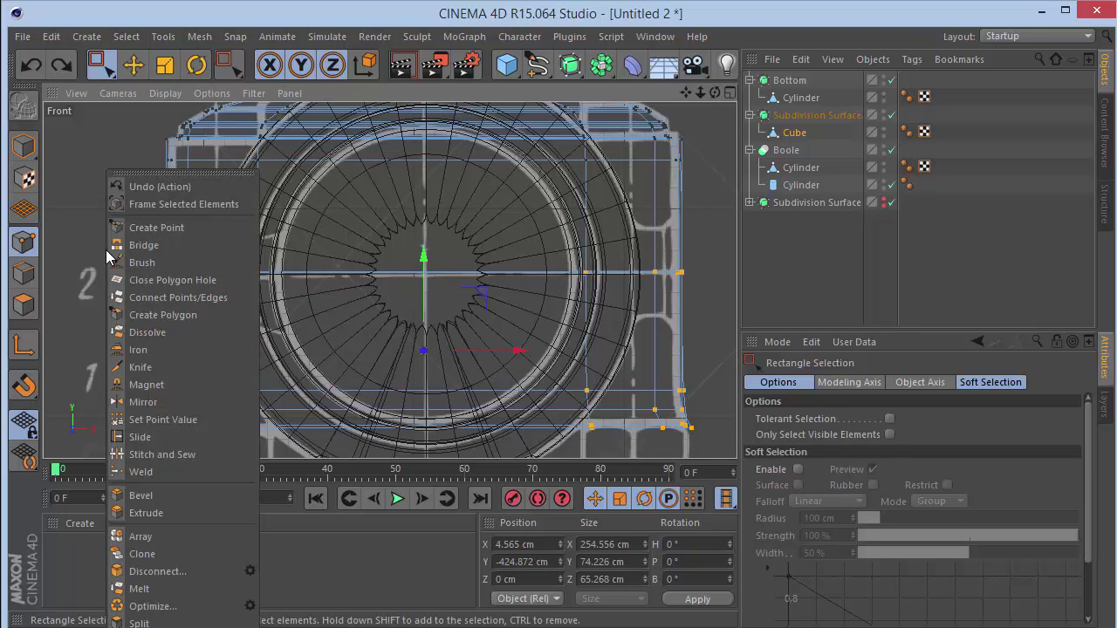
pyautogui.click(231, 572)
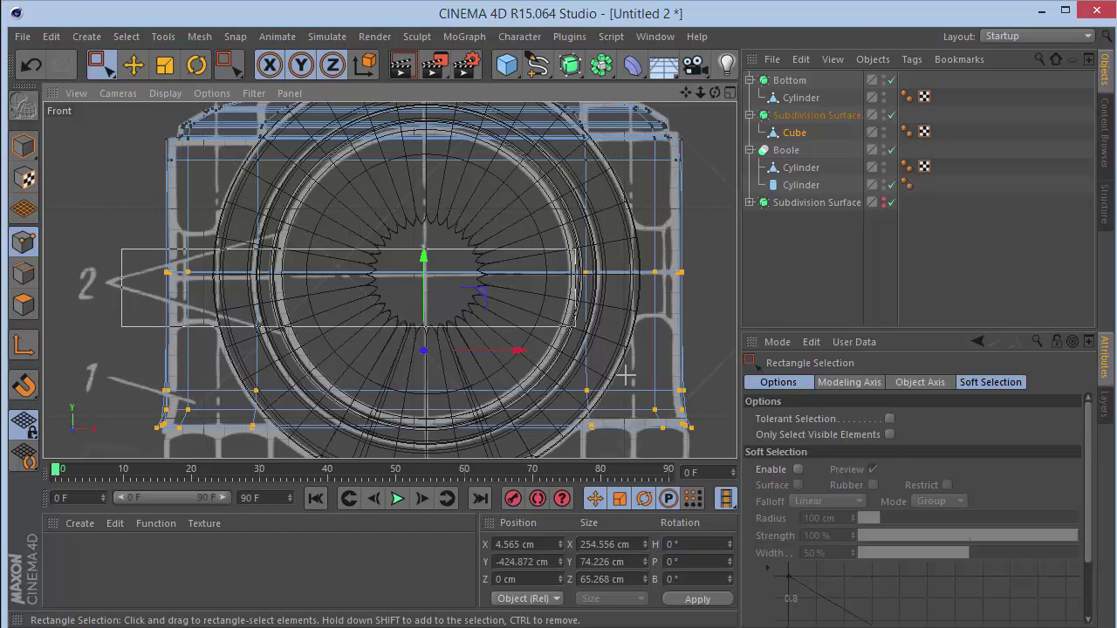
pyautogui.rightClick(700, 350)
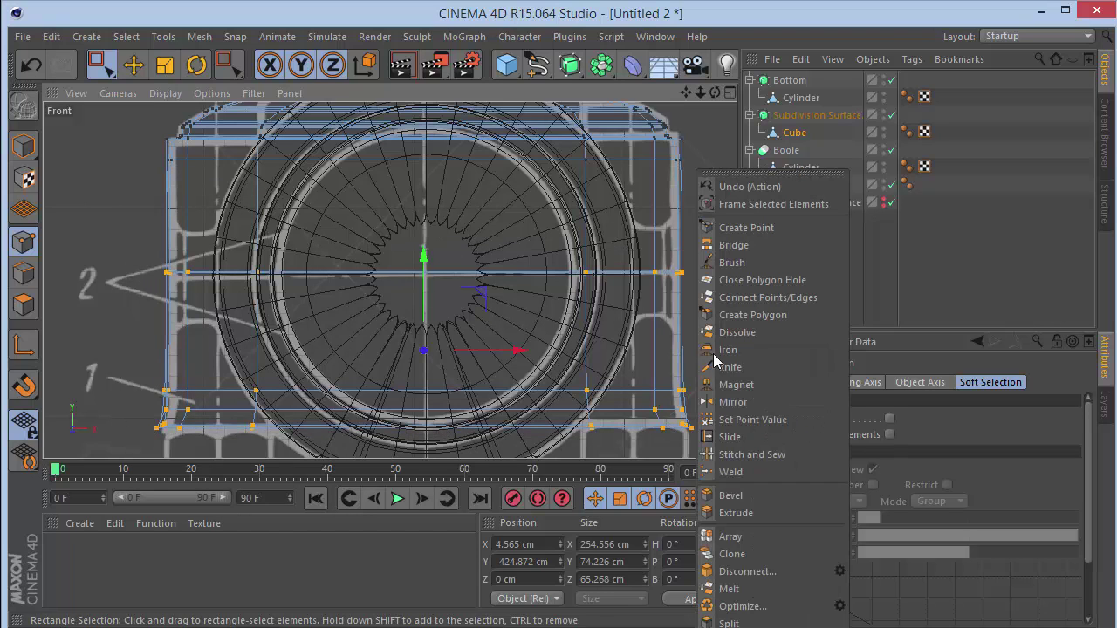
pyautogui.click(747, 571)
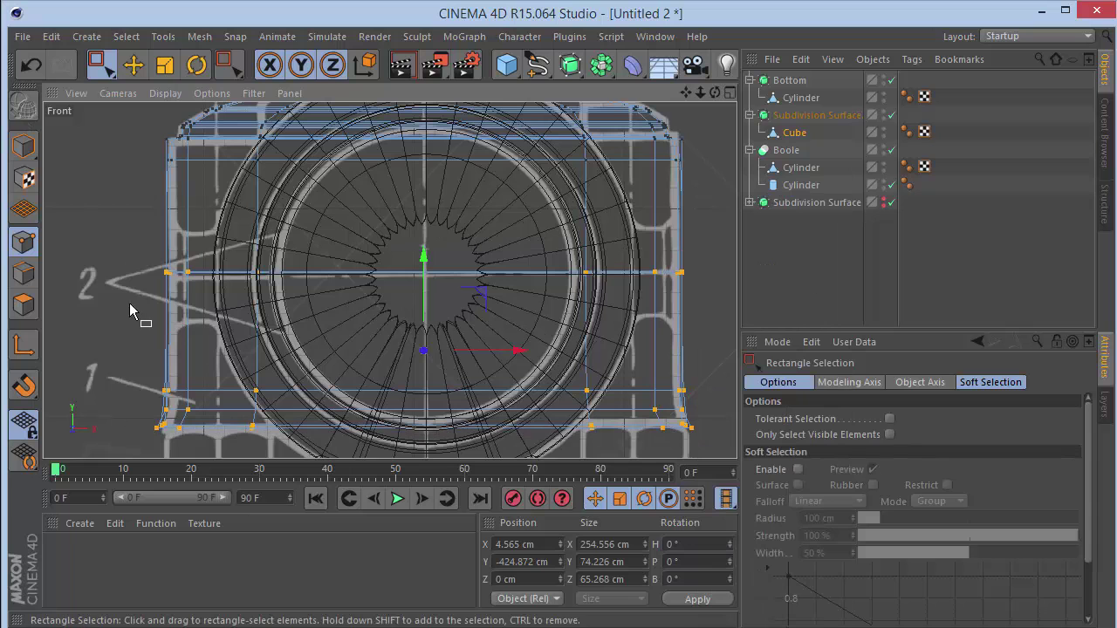
# Try moving the Cube's bottom rows of points upward along Y, and undo the move.
pyautogui.moveTo(117, 360); pyautogui.dragTo(701, 508)
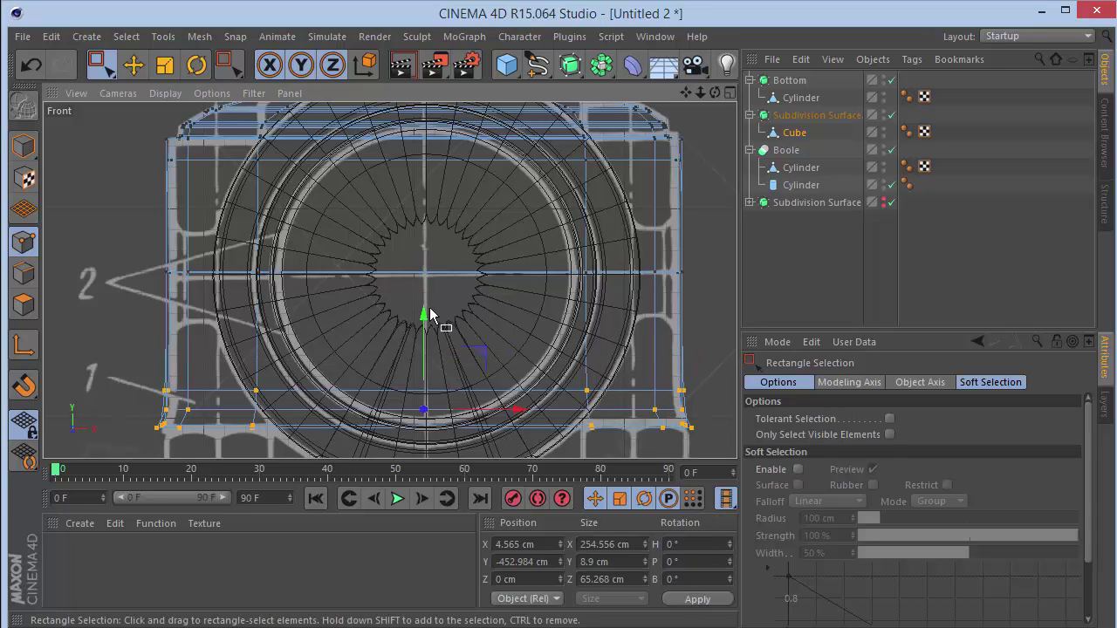
pyautogui.moveTo(431, 314); pyautogui.dragTo(416, 254)
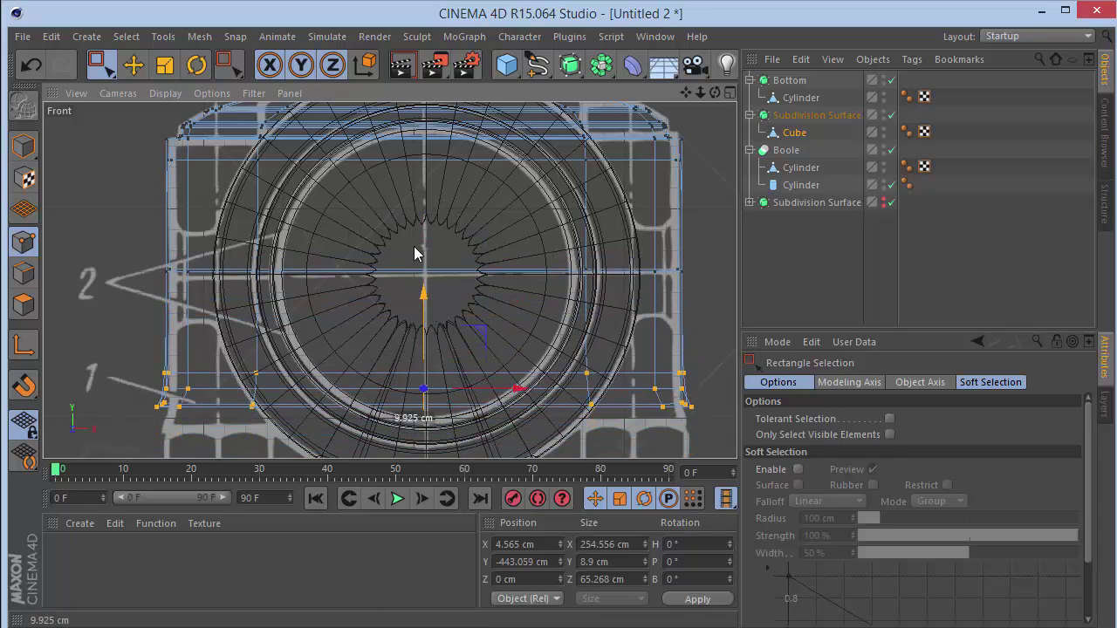
pyautogui.hotkey('ctrl', 'z')
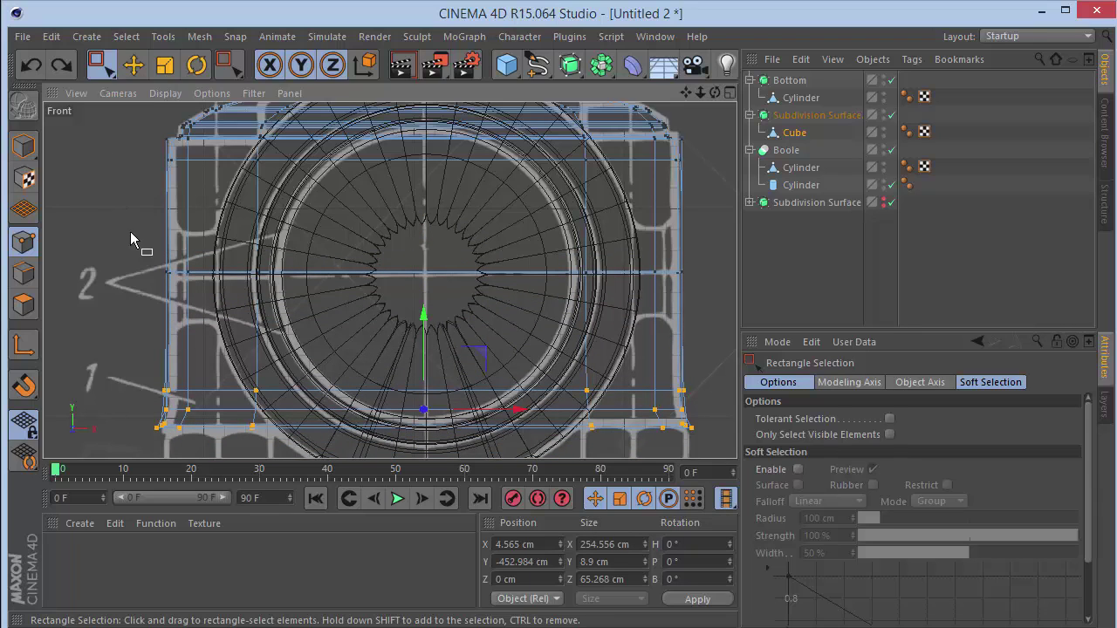
# Reselect the Cube's points from the centre line downward, disconnect them again, and undo a test move along Y.
pyautogui.moveTo(148, 320); pyautogui.dragTo(771, 485)
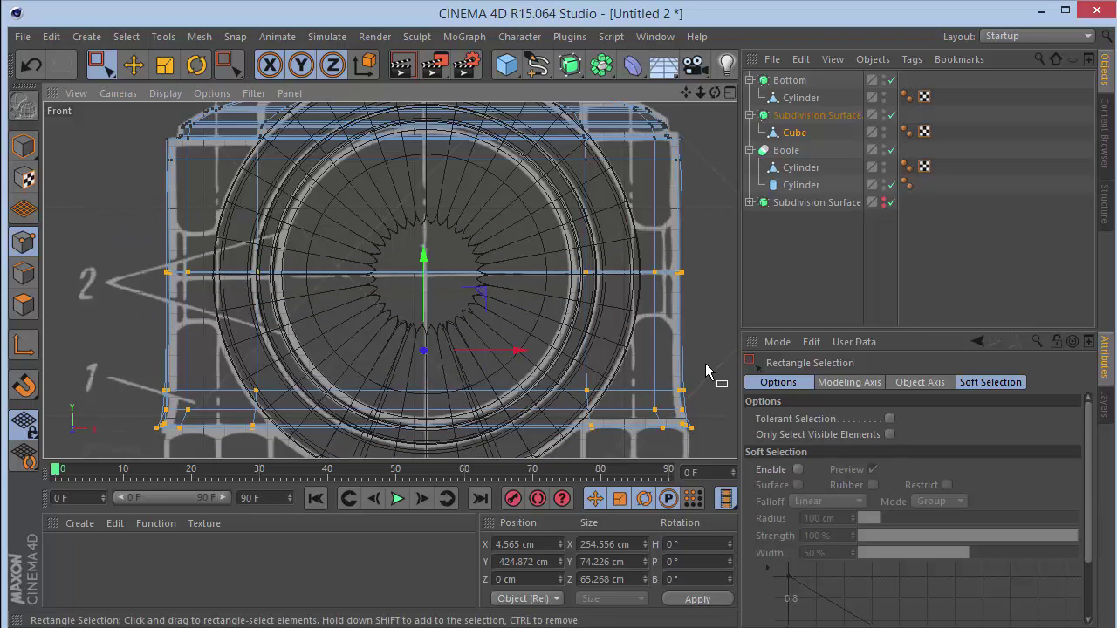
pyautogui.rightClick(707, 305)
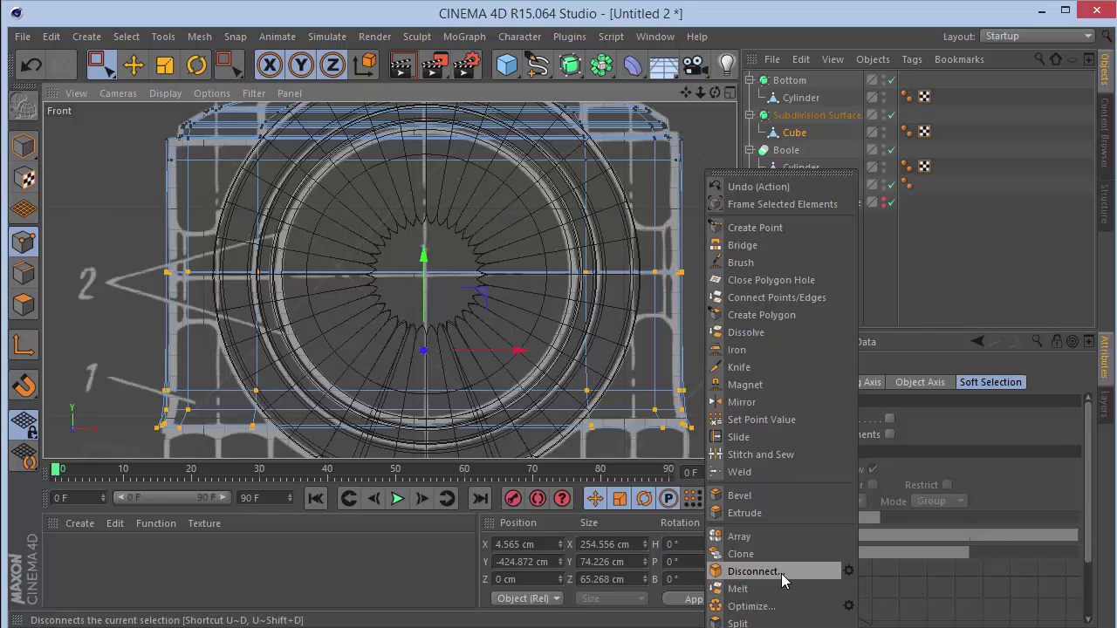
pyautogui.click(817, 572)
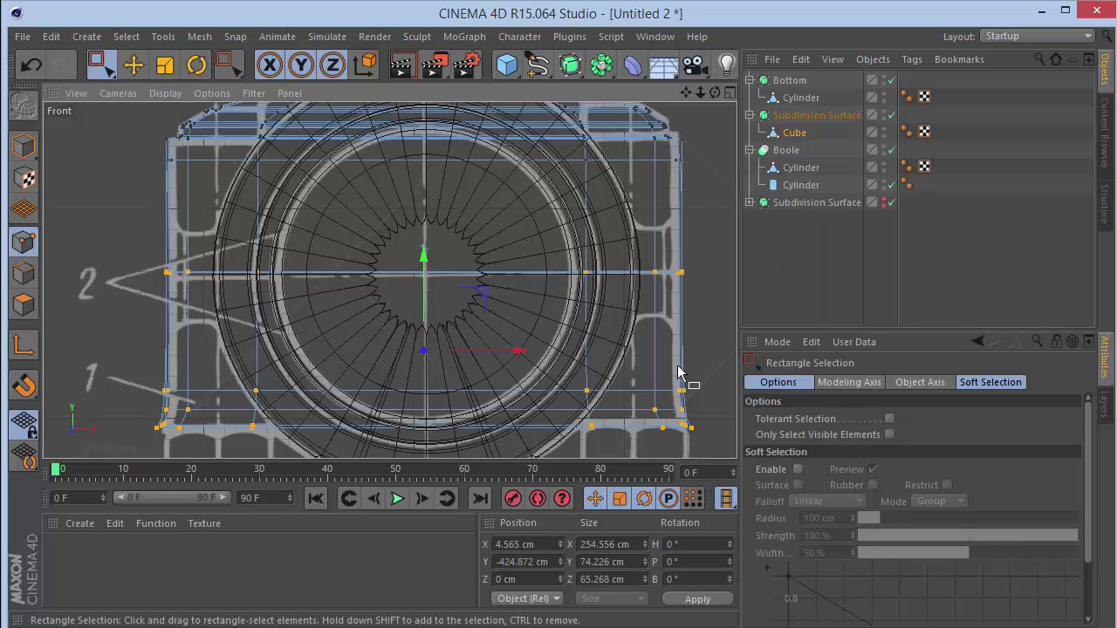
pyautogui.rightClick(677, 336)
pyautogui.click(747, 572)
pyautogui.moveTo(425, 265); pyautogui.dragTo(425, 281)
pyautogui.hotkey('ctrl', 'z')
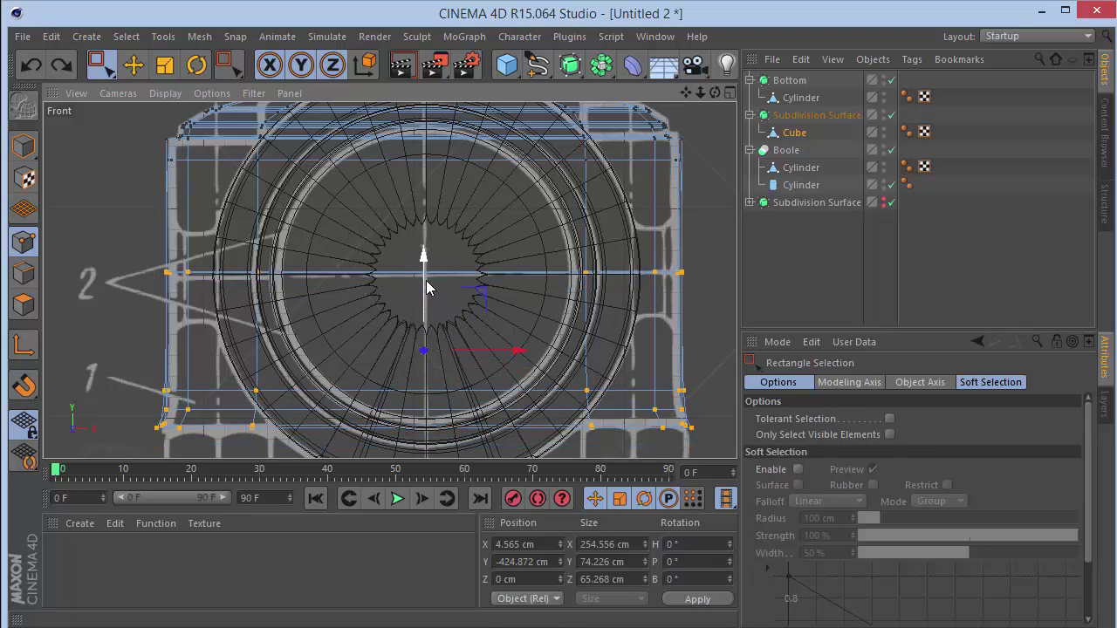
# Try moving the lower-half points with the Cube's subdivision surface disabled, undo the move, and try Connect Points/Edges on them.
pyautogui.click(891, 114)
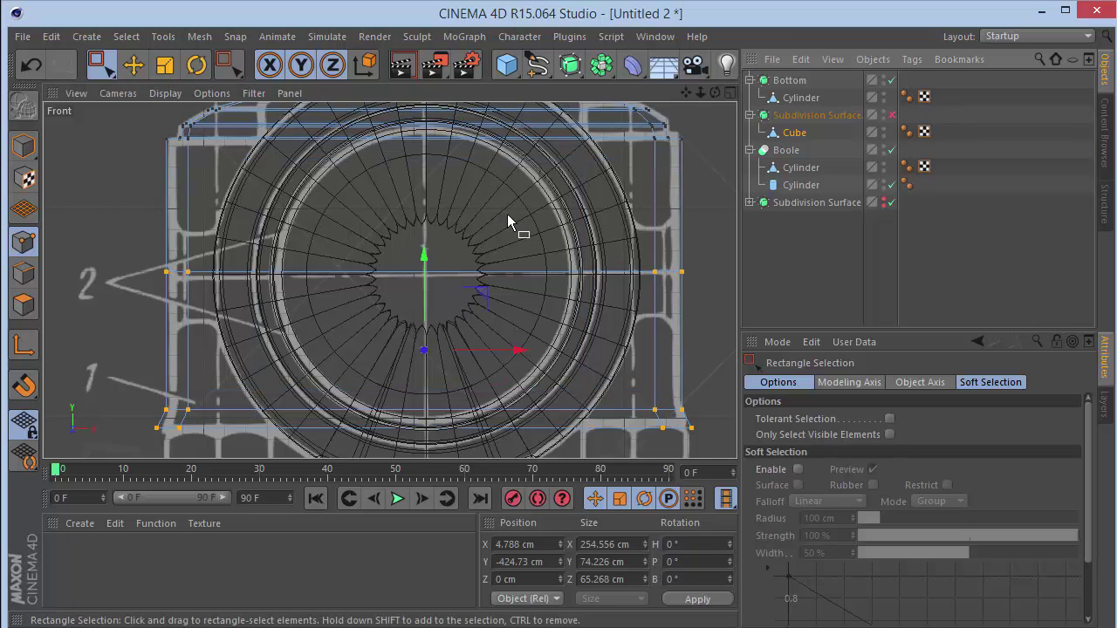
pyautogui.moveTo(421, 265)
pyautogui.mouseDown()
pyautogui.moveTo(424, 282)
pyautogui.moveTo(424, 262)
pyautogui.mouseUp()
pyautogui.hotkey('ctrl', 'z')
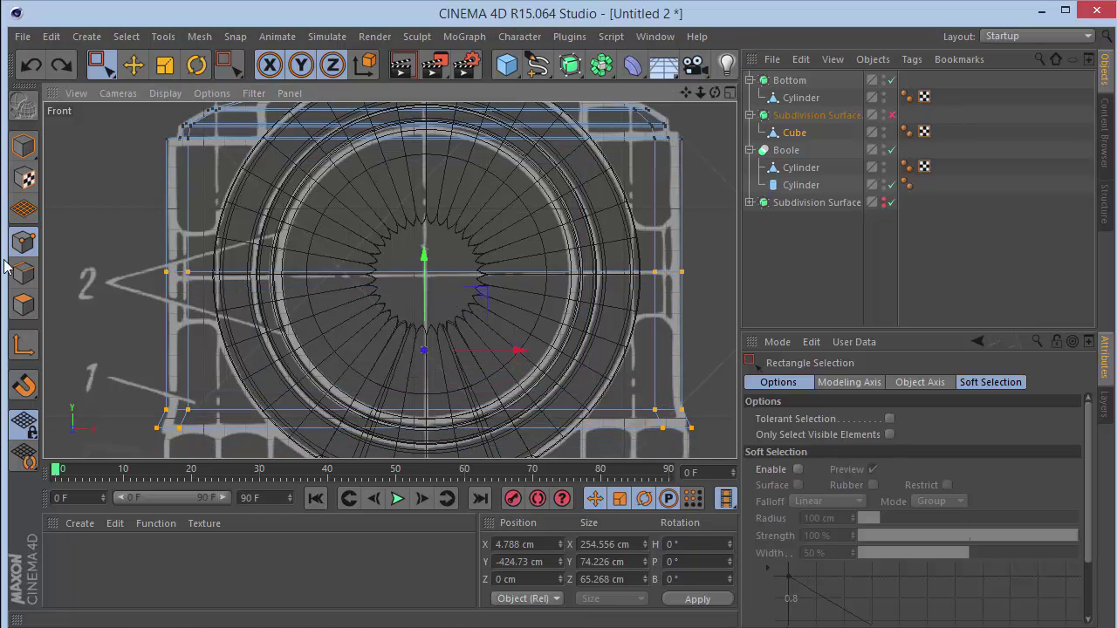
pyautogui.rightClick(697, 267)
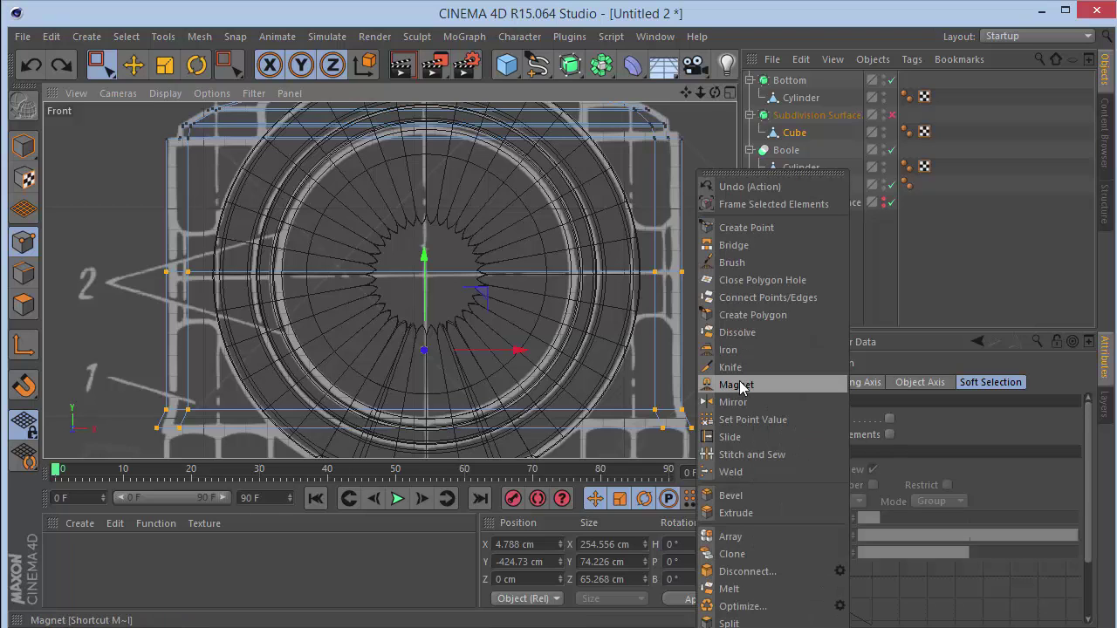
pyautogui.click(768, 297)
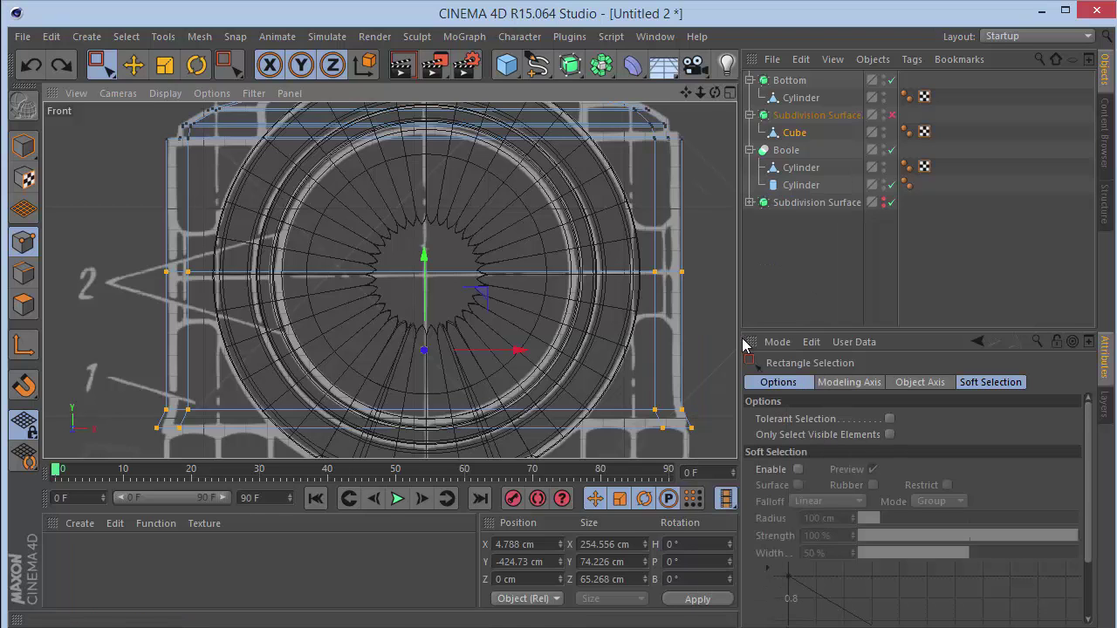
# Try splitting the Cube's lower-half points off into a separate object, and undo the Split.
pyautogui.rightClick(701, 285)
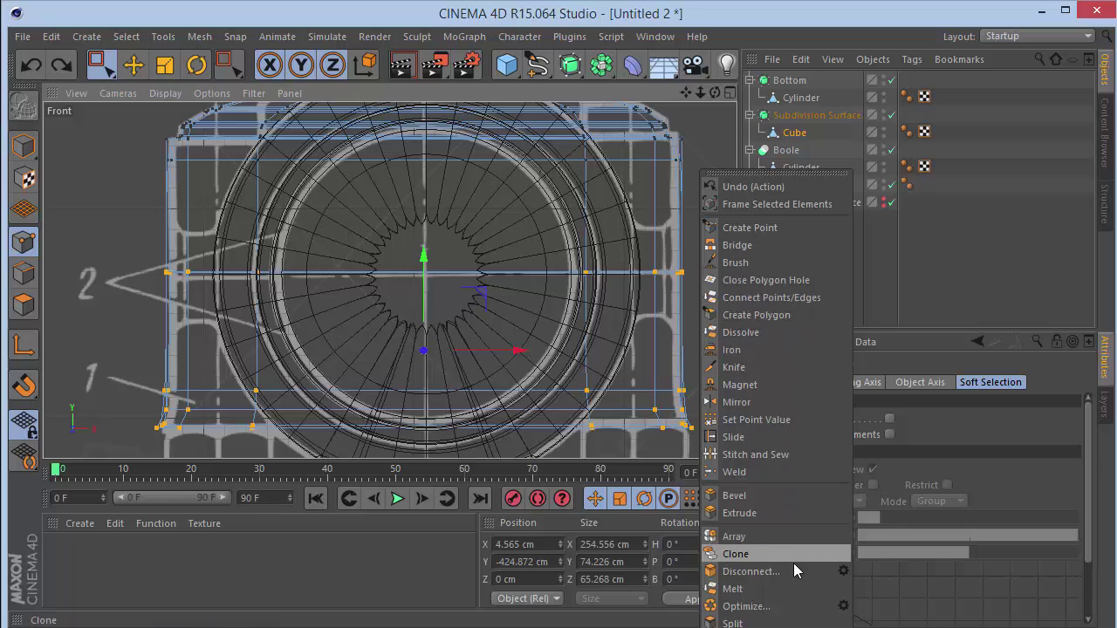
pyautogui.click(776, 623)
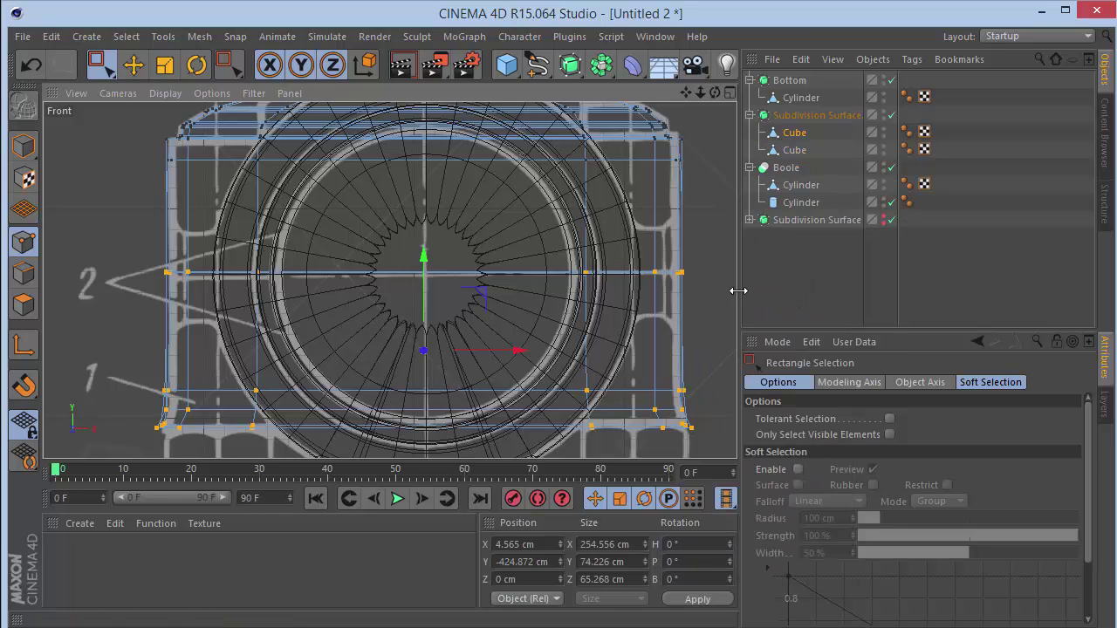
pyautogui.click(591, 247)
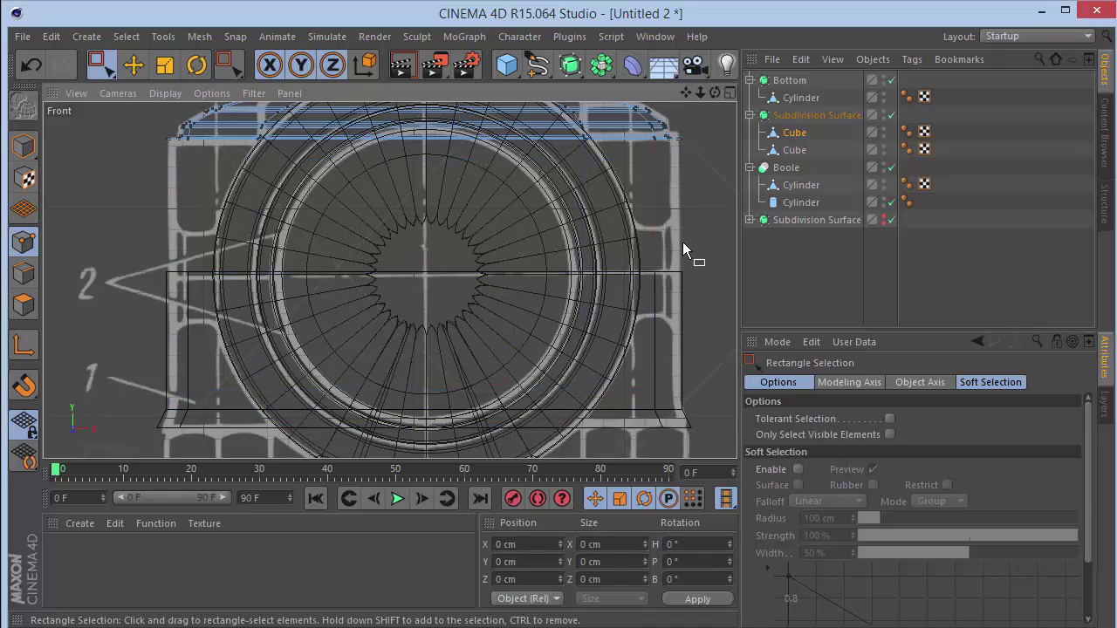
pyautogui.hotkey('ctrl', 'z')
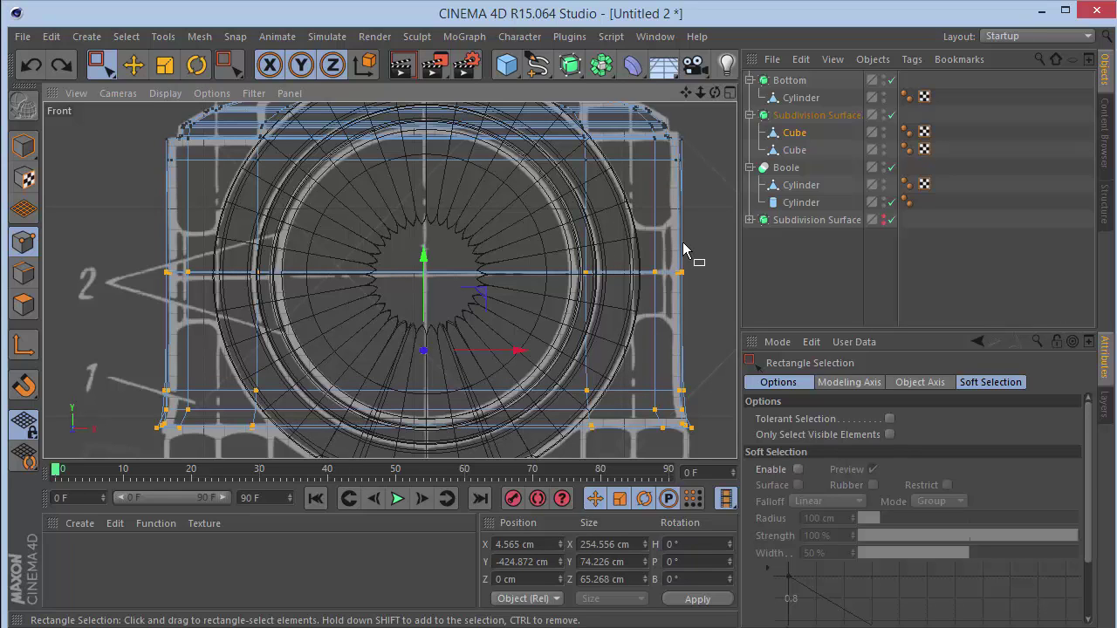
pyautogui.hotkey('ctrl', 'z')
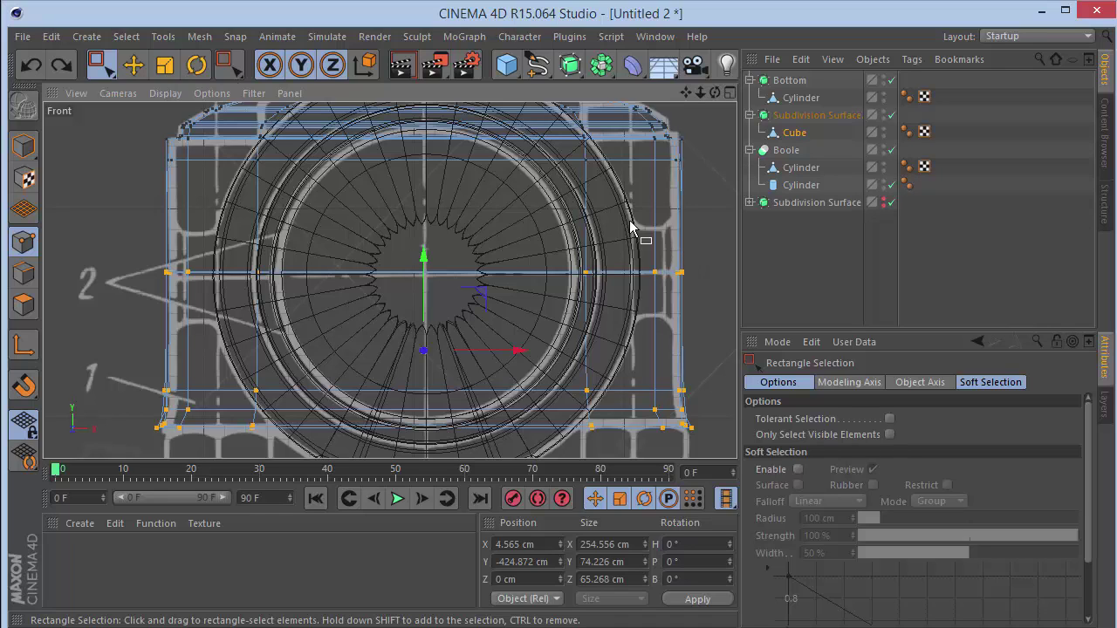
# Select the Cube's lower-half polygons, disconnect them from the upper half, and move them down about 2 cm along Y.
pyautogui.click(24, 305)
pyautogui.moveTo(101, 242); pyautogui.dragTo(801, 538)
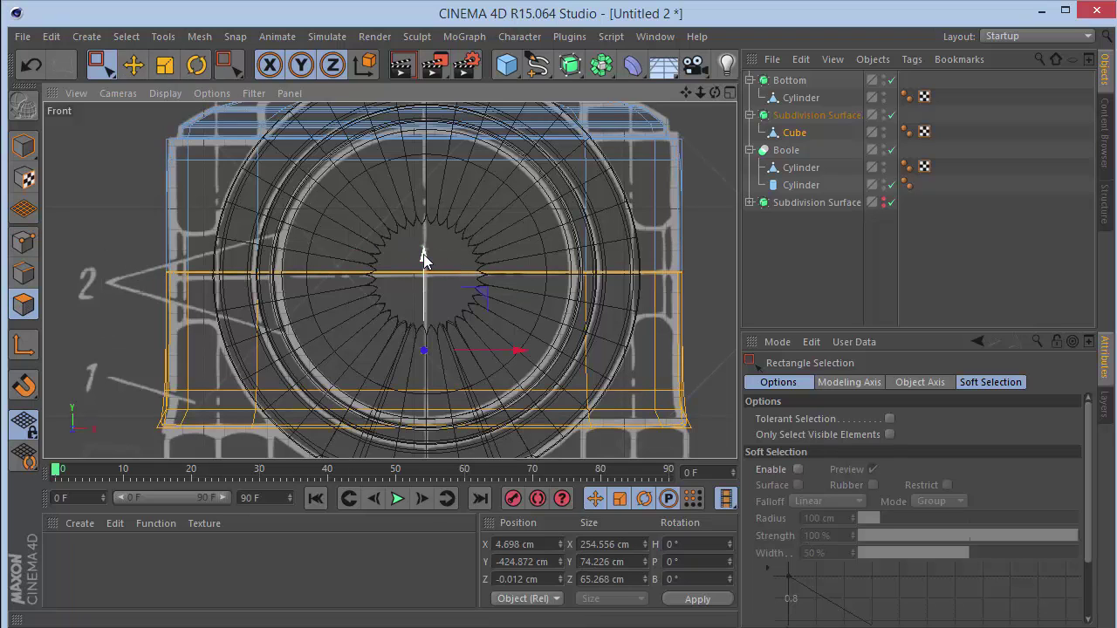
pyautogui.rightClick(729, 210)
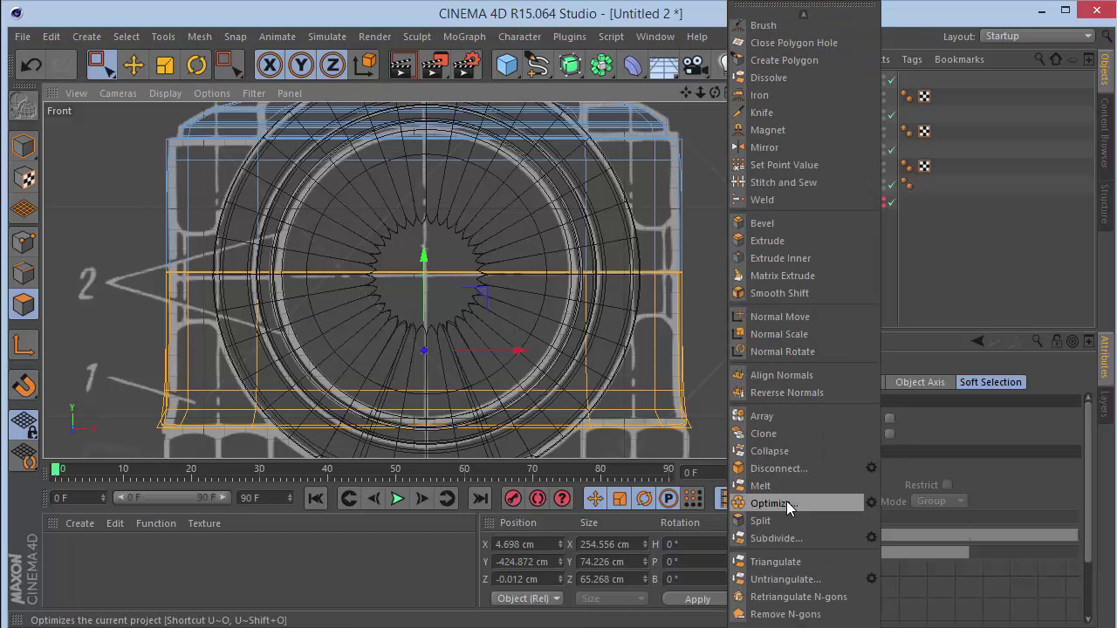
pyautogui.click(779, 468)
pyautogui.moveTo(422, 254); pyautogui.dragTo(420, 264)
pyautogui.hotkey('ctrl', 'z')
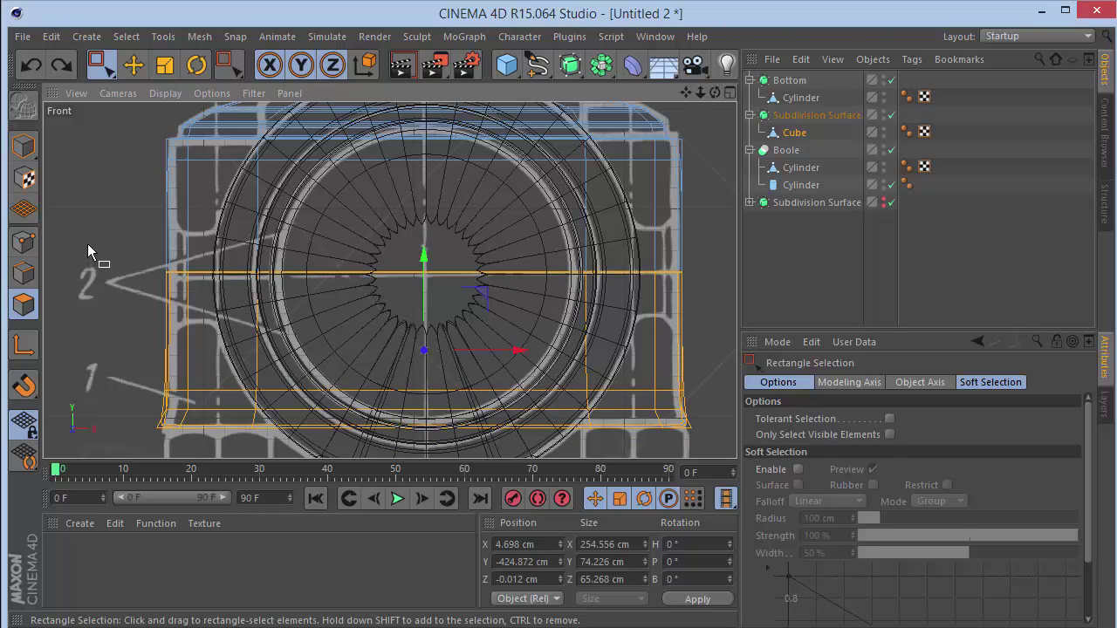
pyautogui.moveTo(84, 236); pyautogui.dragTo(825, 505)
pyautogui.rightClick(695, 222)
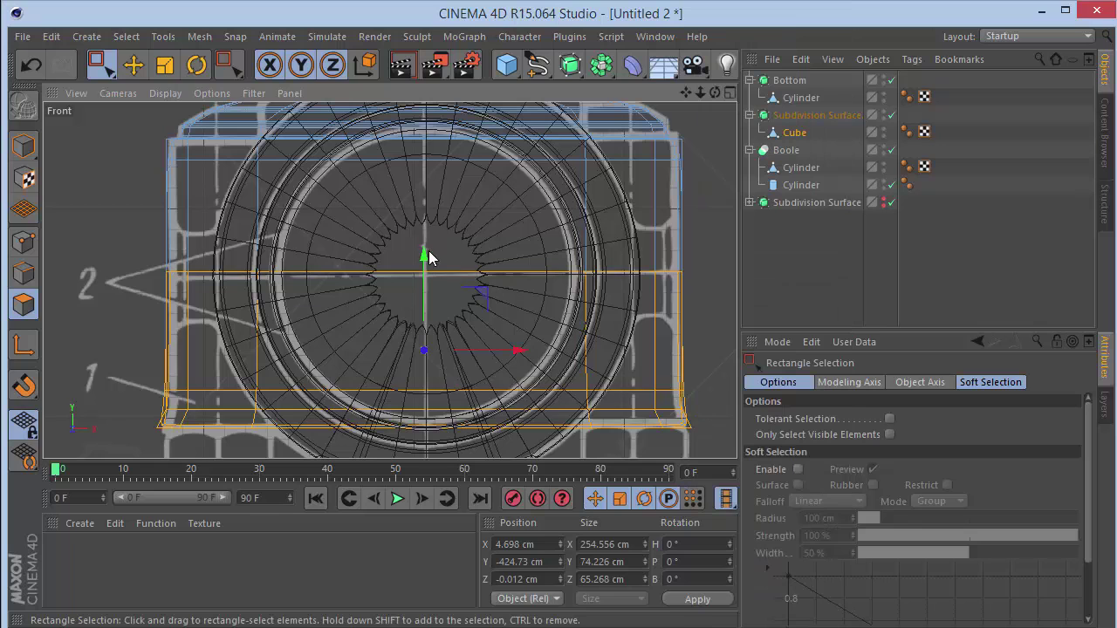
pyautogui.moveTo(429, 258); pyautogui.dragTo(402, 266)
# Cut edge loops around the Cube close to both sides of the gap between its halves, using the Knife in Loop mode.
pyautogui.scroll(6, 394, 260)
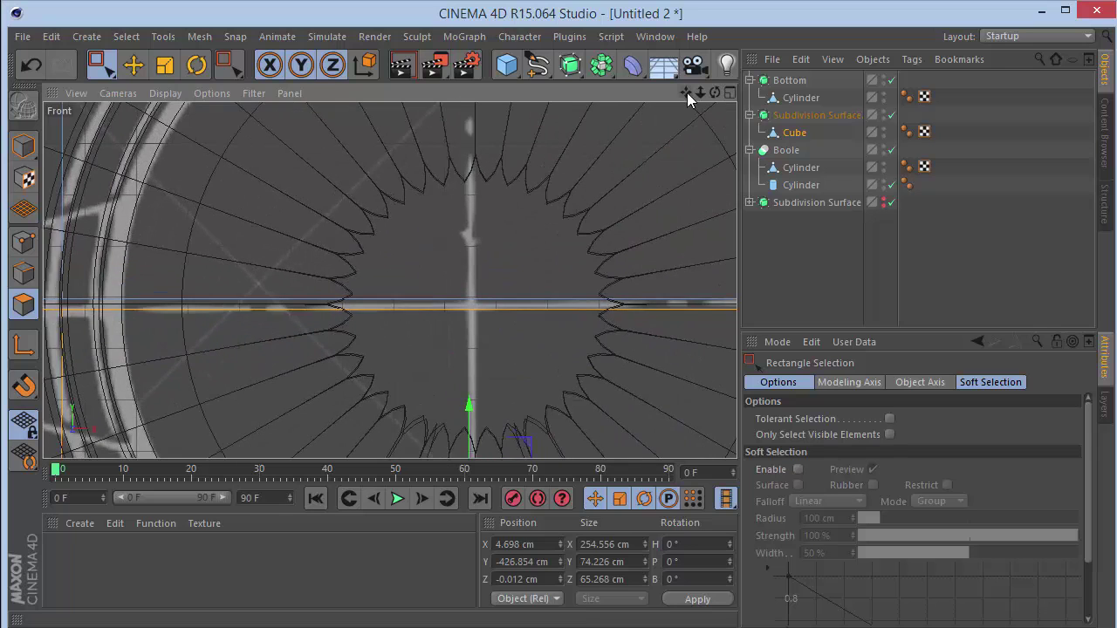
pyautogui.moveTo(687, 94); pyautogui.dragTo(389, 281)
pyautogui.press('k')
pyautogui.press('k')
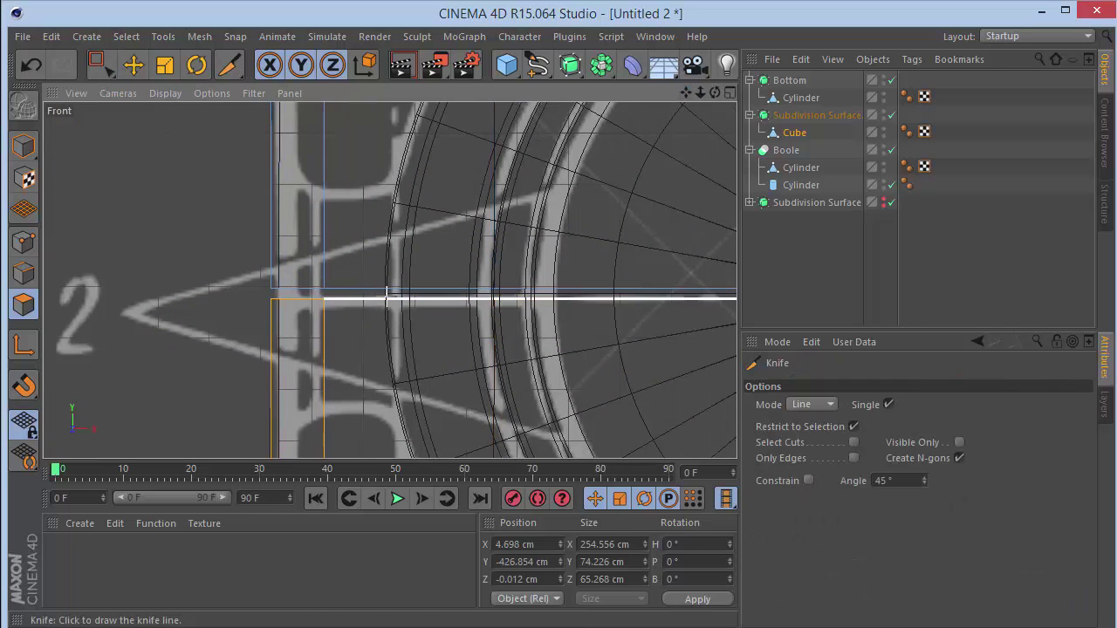
pyautogui.click(23, 242)
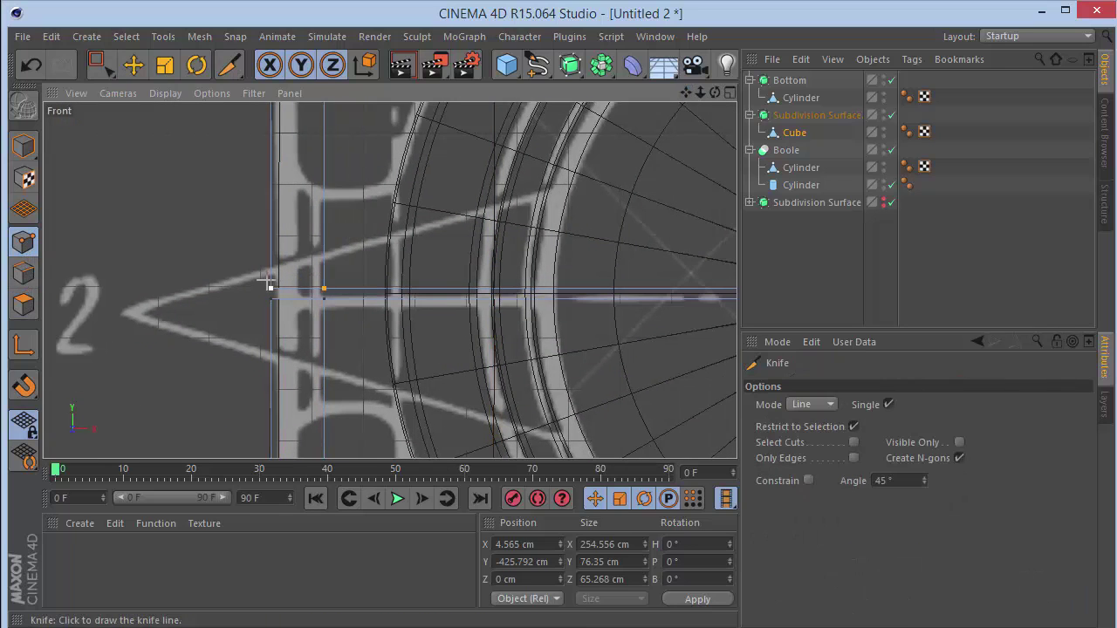
pyautogui.click(796, 406)
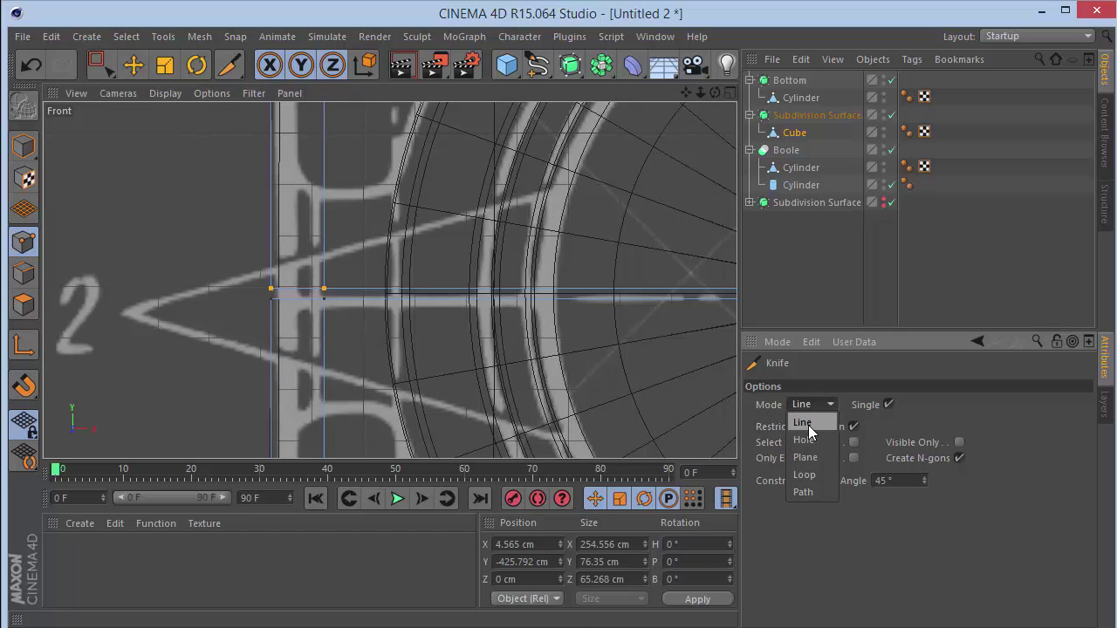
pyautogui.click(804, 474)
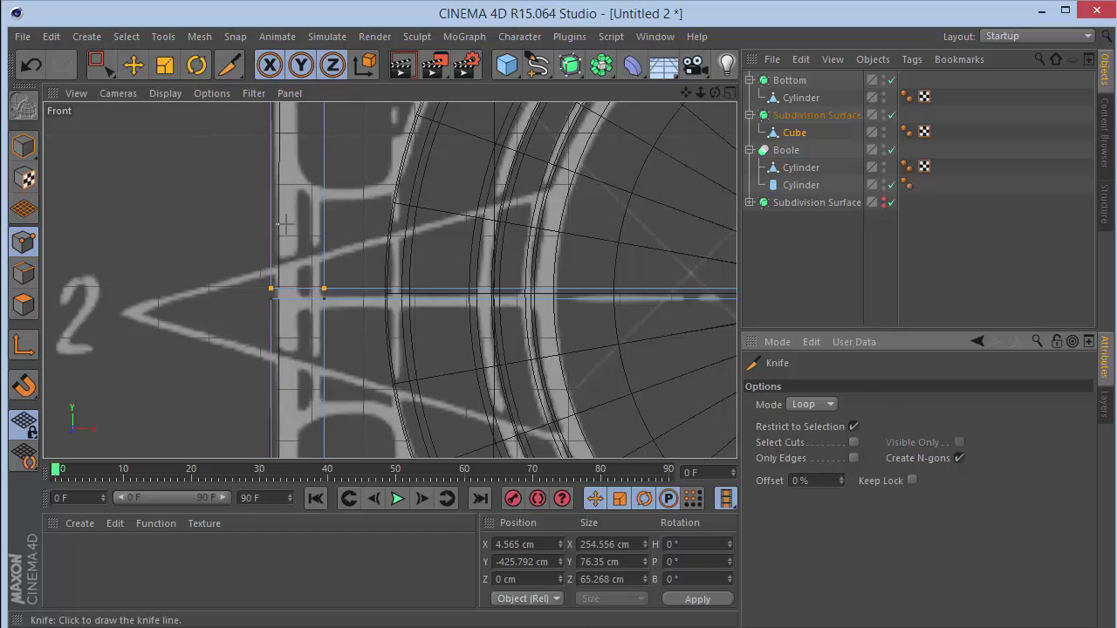
pyautogui.click(272, 281)
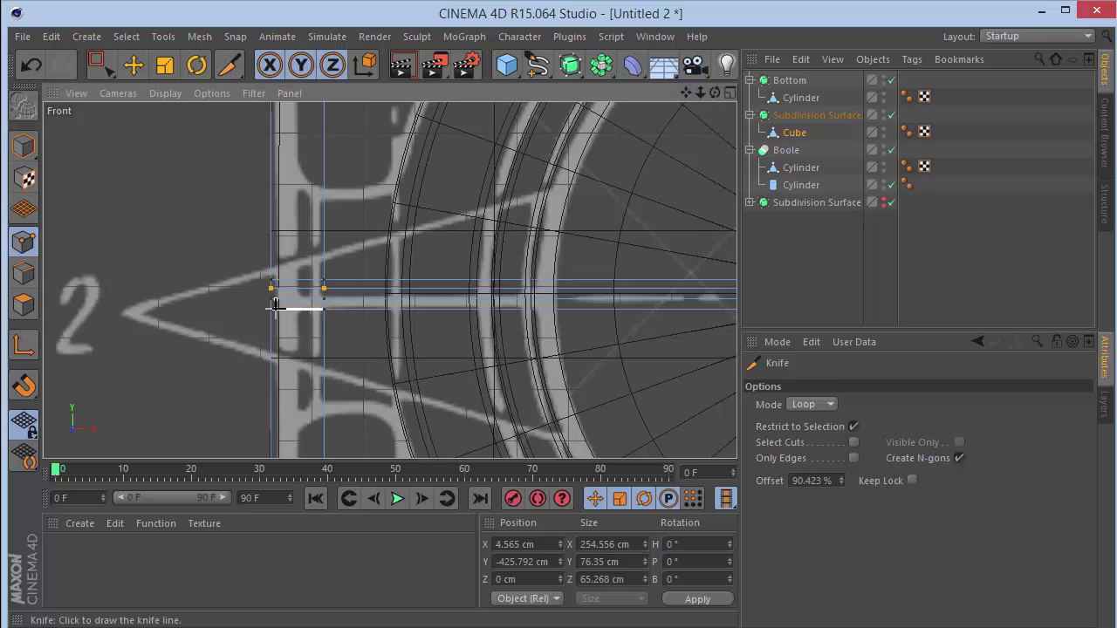
# Cap the open underside of the Cube body's upper half at the gap with Close Polygon Hole.
pyautogui.click(824, 261)
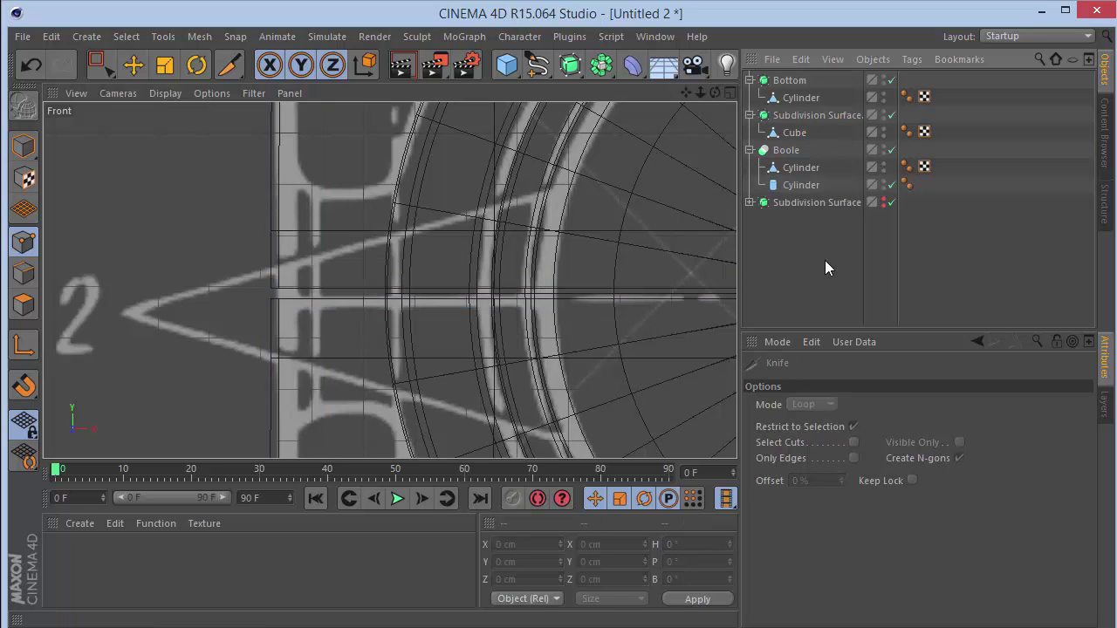
pyautogui.press('F1')
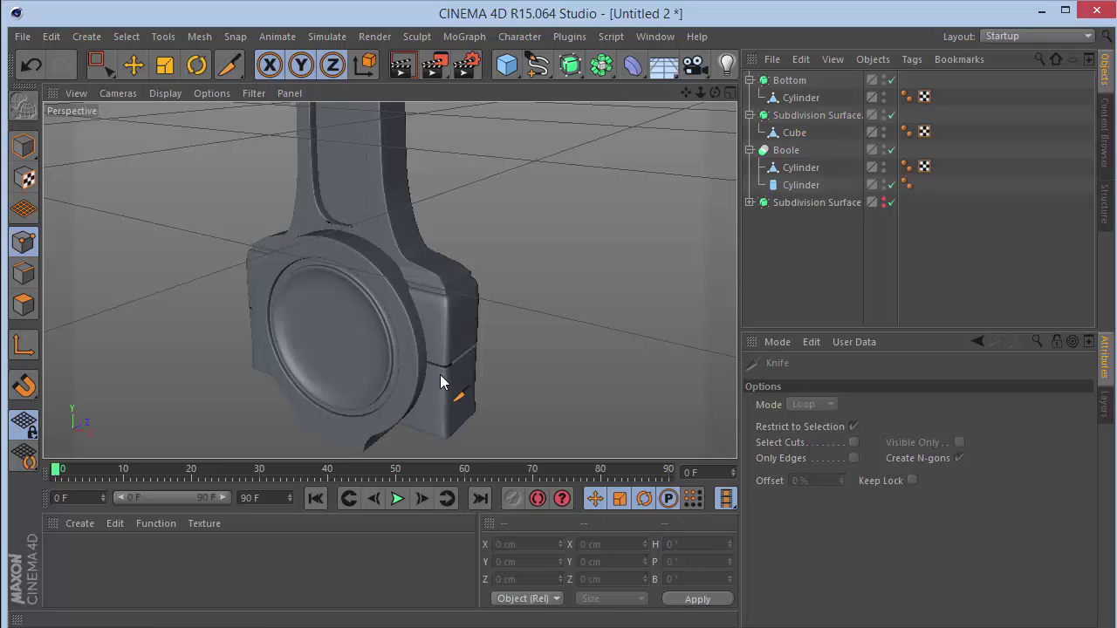
pyautogui.scroll(5, 441, 377)
pyautogui.moveTo(714, 93); pyautogui.dragTo(389, 280)
pyautogui.click(793, 97)
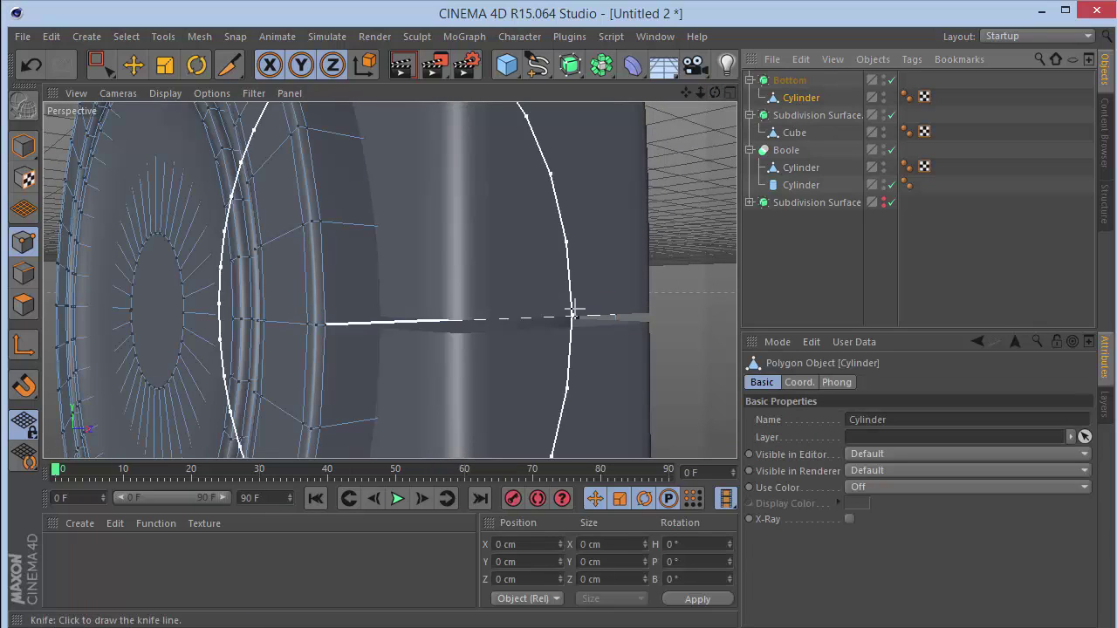
pyautogui.click(794, 132)
pyautogui.scroll(4, 589, 321)
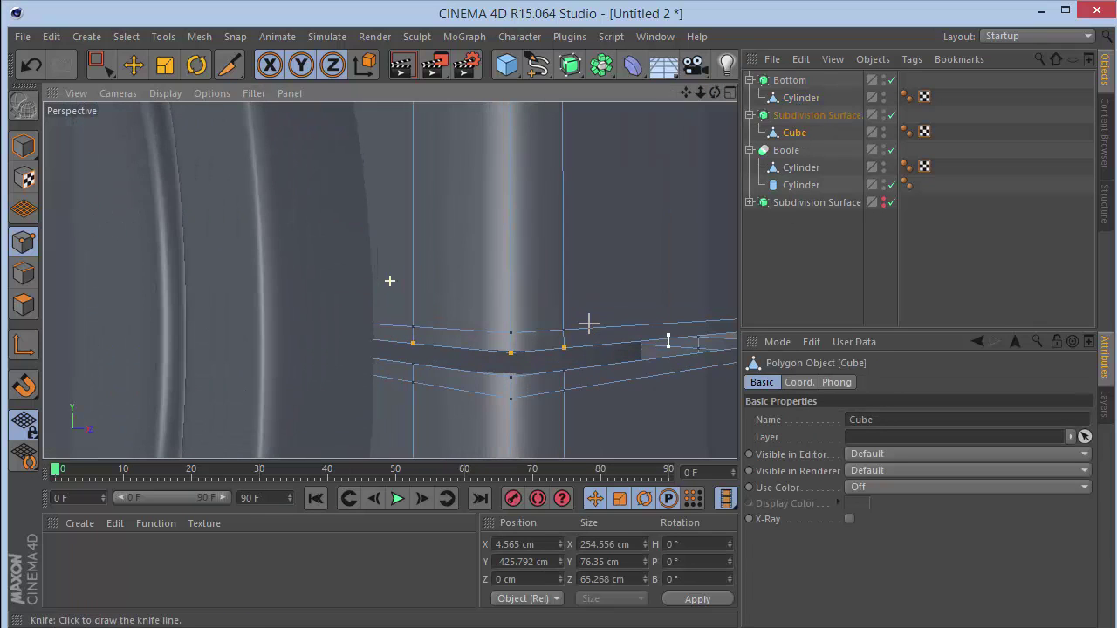
pyautogui.moveTo(715, 92); pyautogui.dragTo(721, 98)
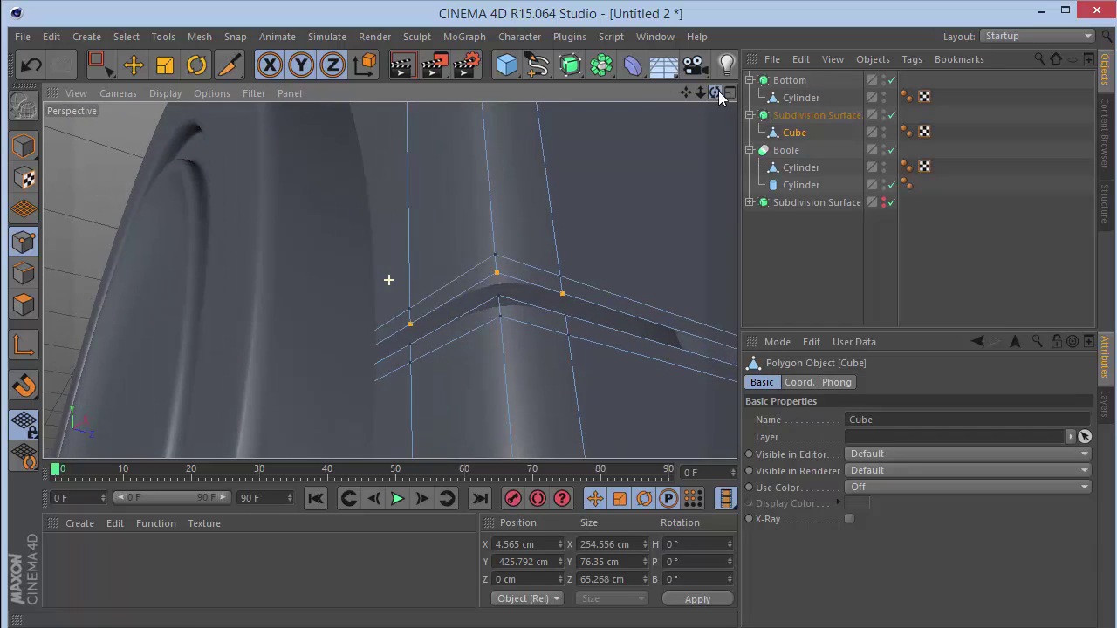
pyautogui.rightClick(631, 159)
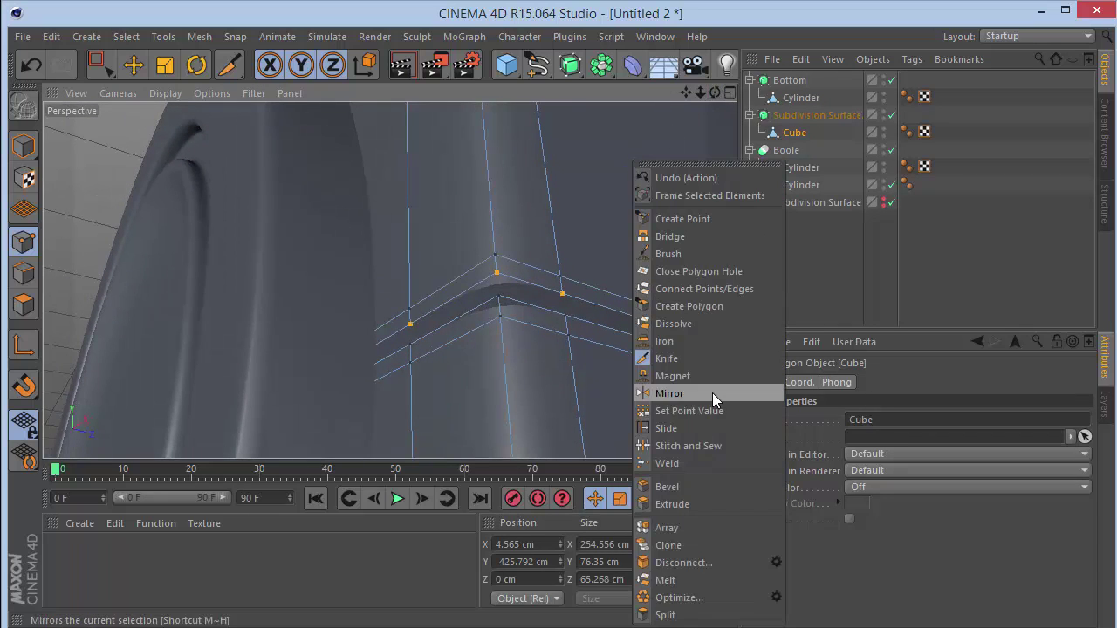
pyautogui.click(703, 272)
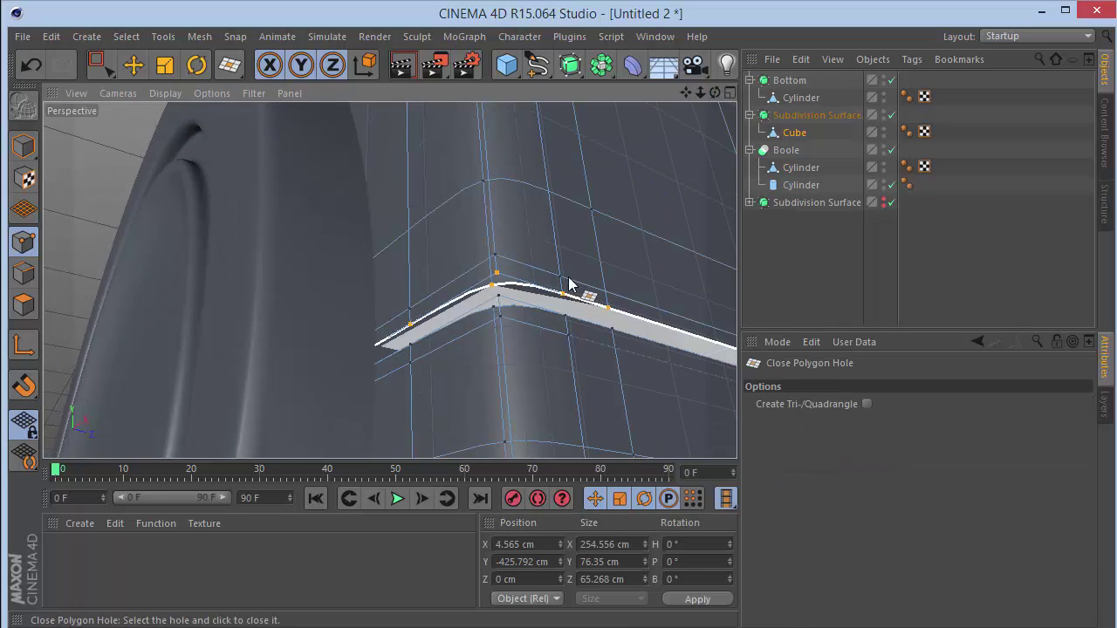
pyautogui.click(538, 291)
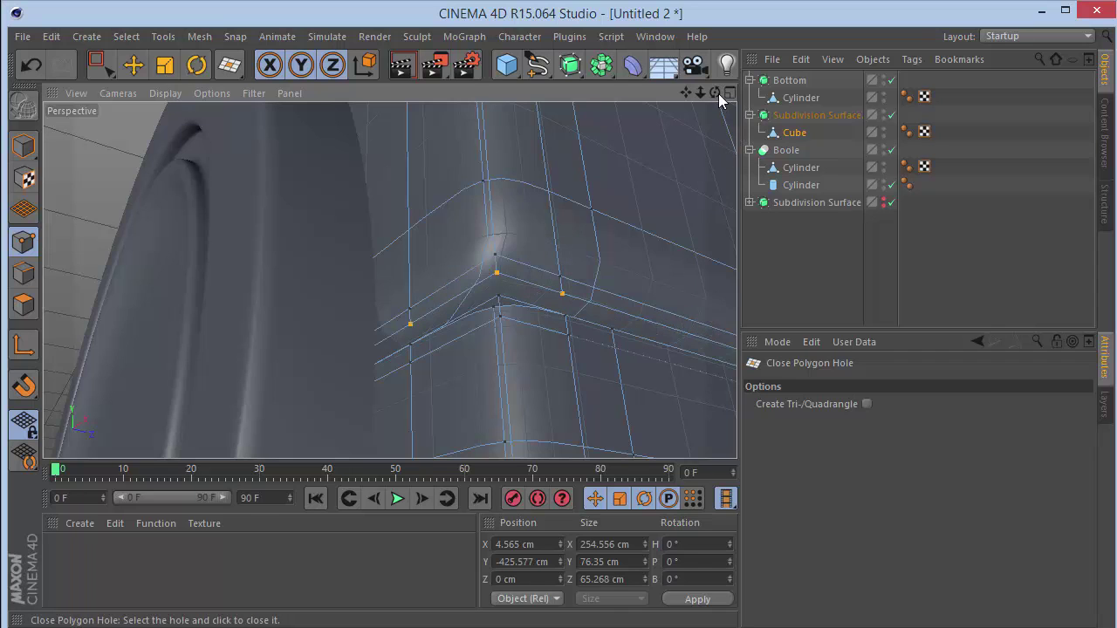
# Close the open top face of the Cube body's lower half at the gap, and deselect the object.
pyautogui.moveTo(717, 94); pyautogui.dragTo(709, 119)
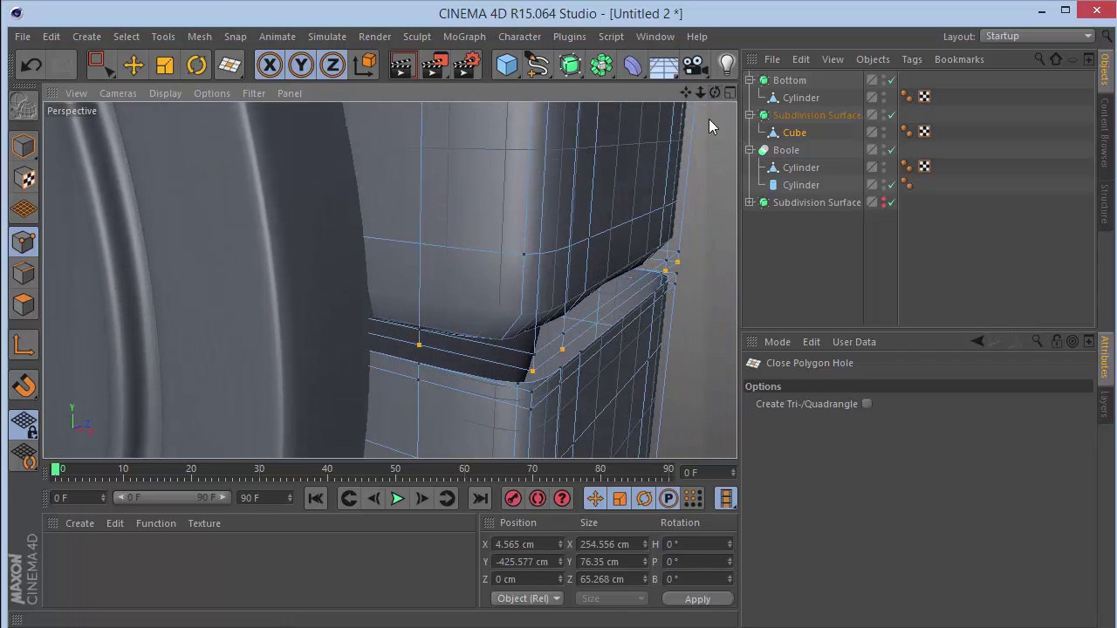
pyautogui.click(535, 386)
pyautogui.click(775, 266)
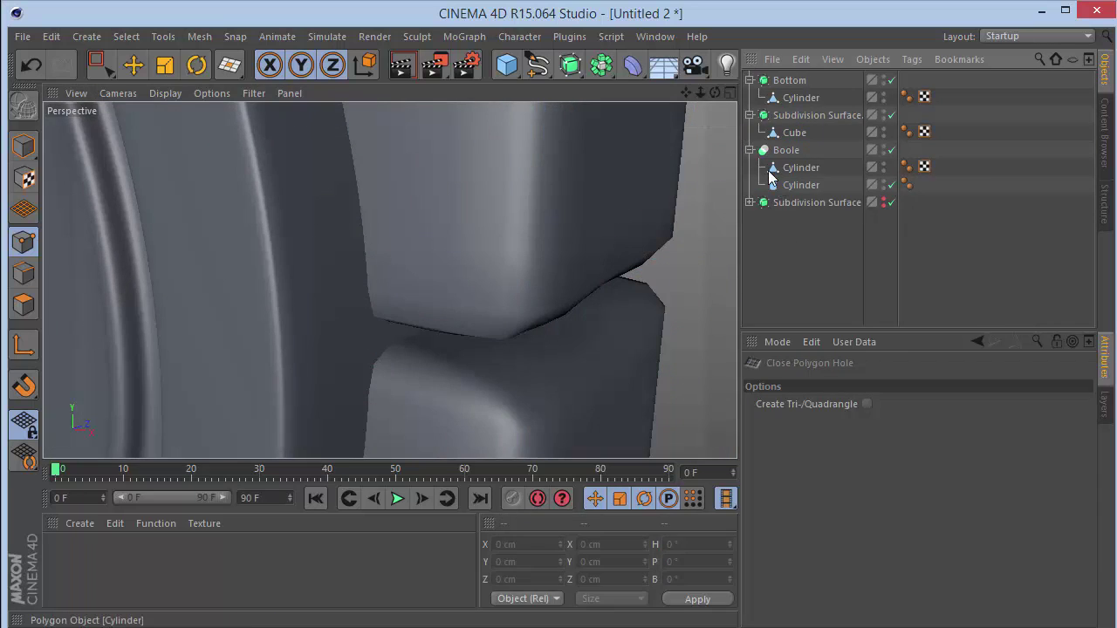
# Cut vertical edge loops around the Cube body close to its corner edge, using the Knife in Loop mode.
pyautogui.moveTo(710, 94)
pyautogui.mouseDown()
pyautogui.moveTo(709, 107)
pyautogui.moveTo(712, 98)
pyautogui.mouseUp()
pyautogui.click(801, 129)
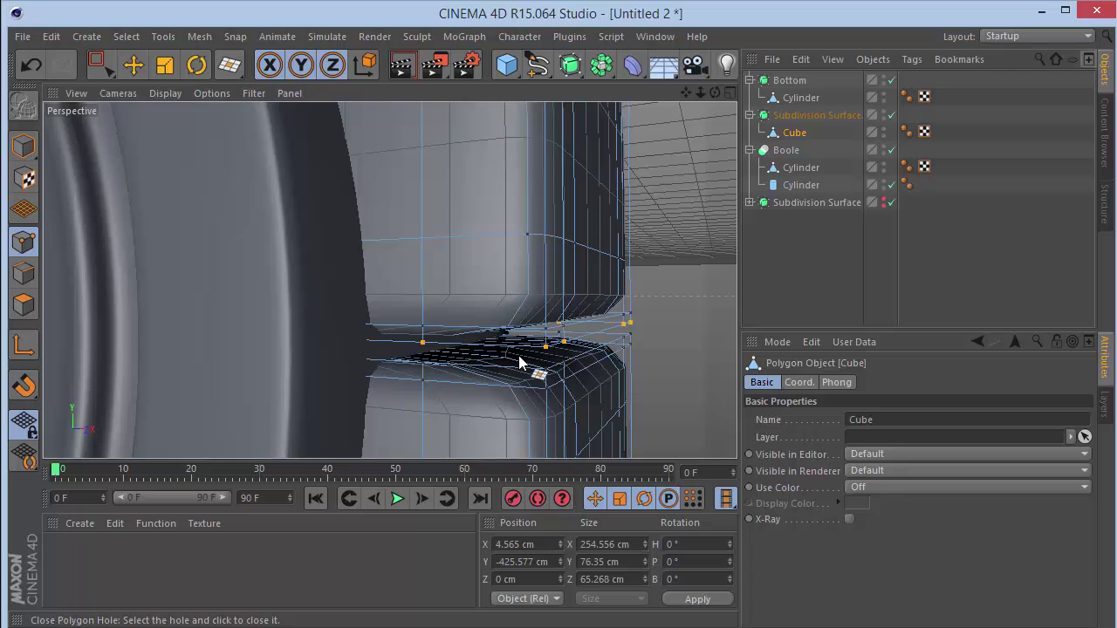
pyautogui.press('k')
pyautogui.press('l')
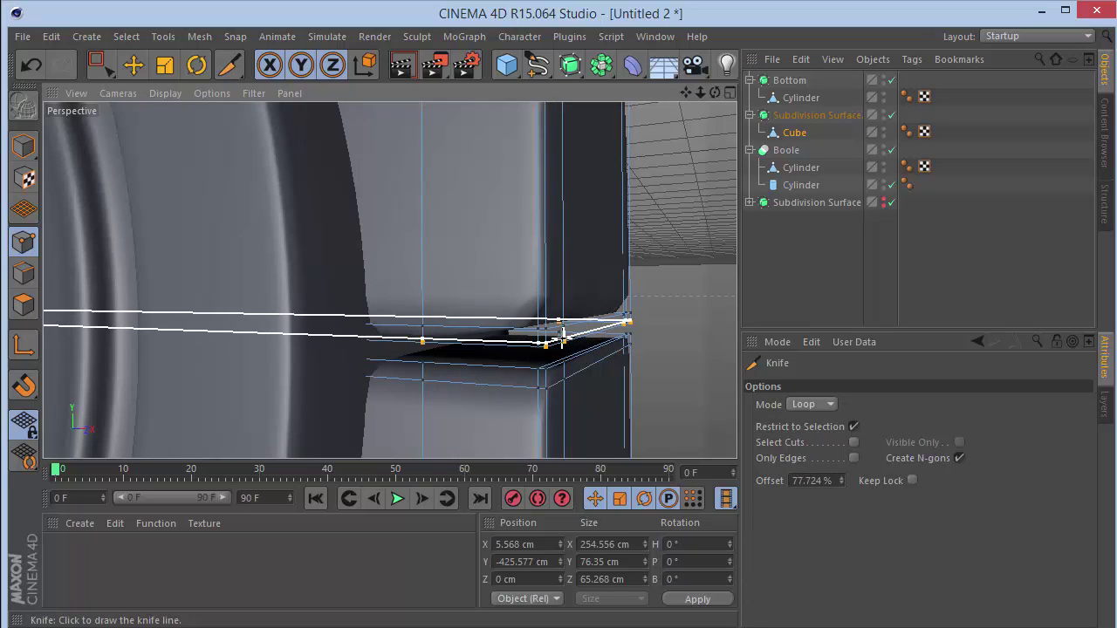
pyautogui.click(543, 339)
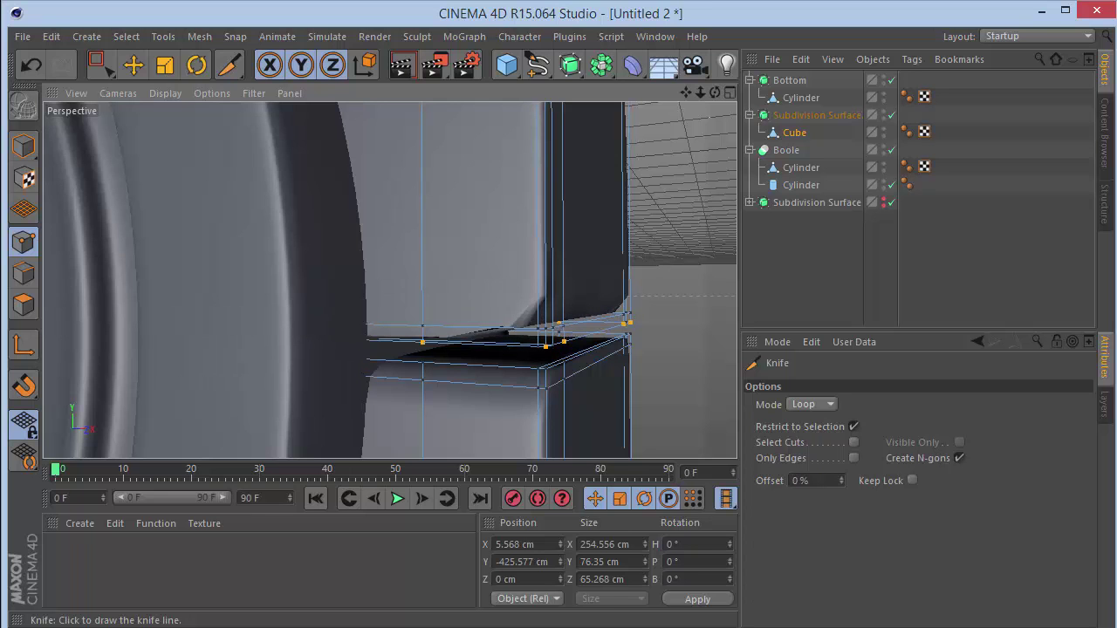
pyautogui.moveTo(713, 92); pyautogui.dragTo(388, 279)
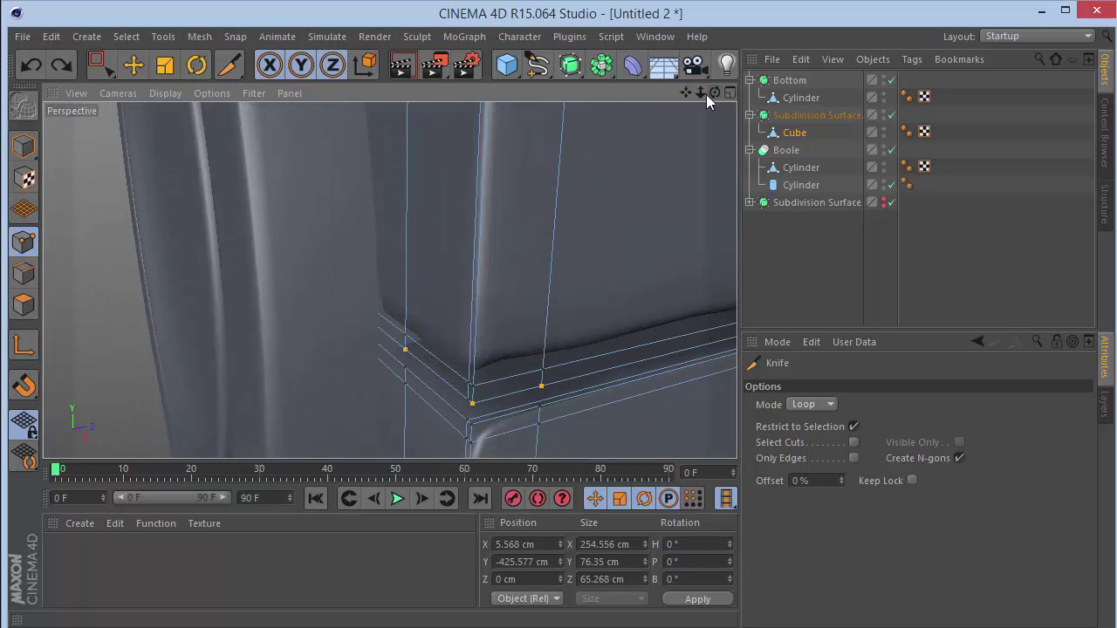
pyautogui.click(480, 397)
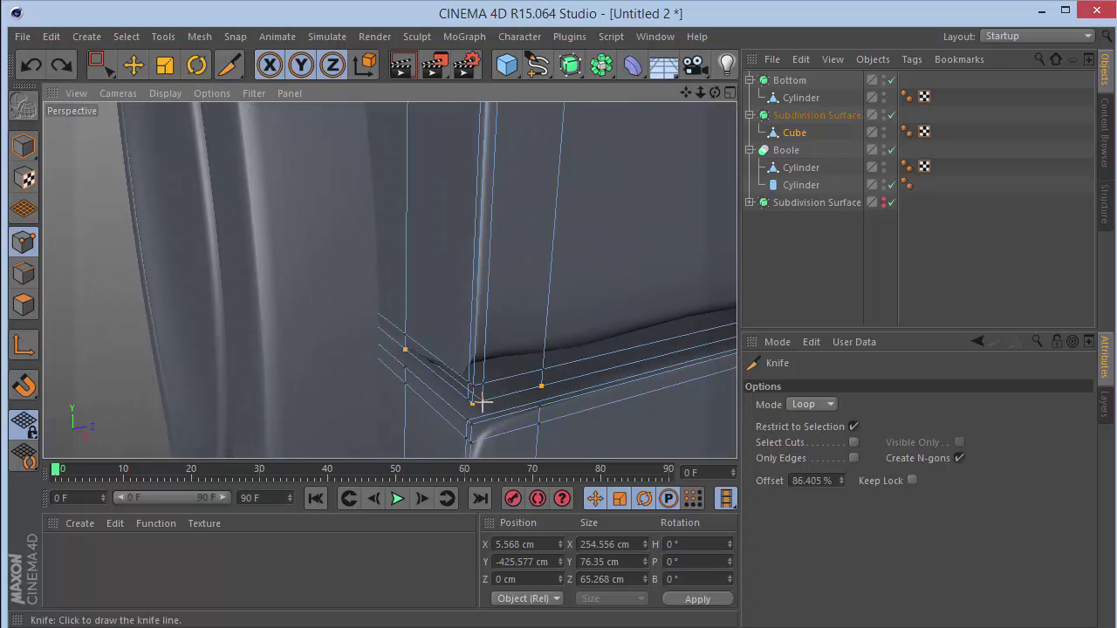
# Undo the misplaced loop cut and cut a horizontal loop around the Cube's upper half close to its gap edge.
pyautogui.hotkey('ctrl', 'z')
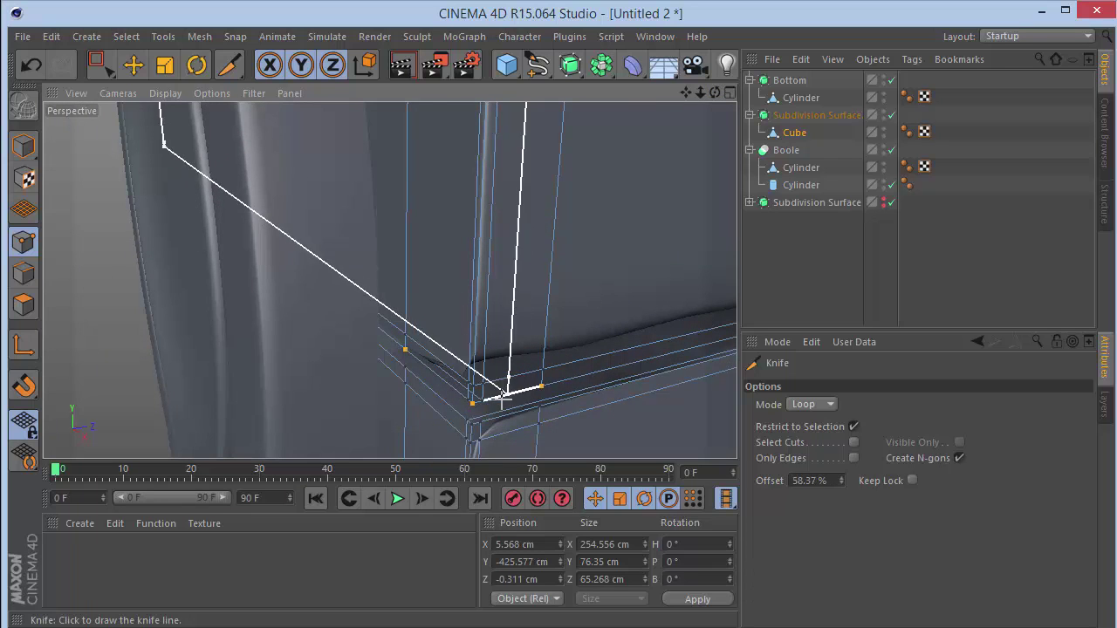
pyautogui.hotkey('ctrl', 'z')
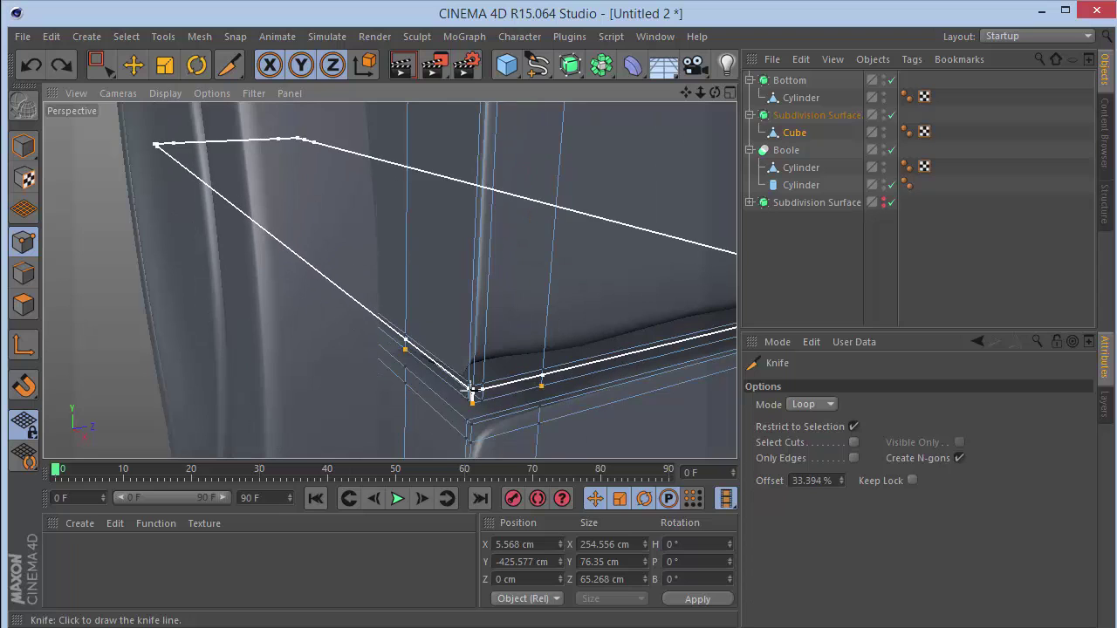
pyautogui.click(471, 394)
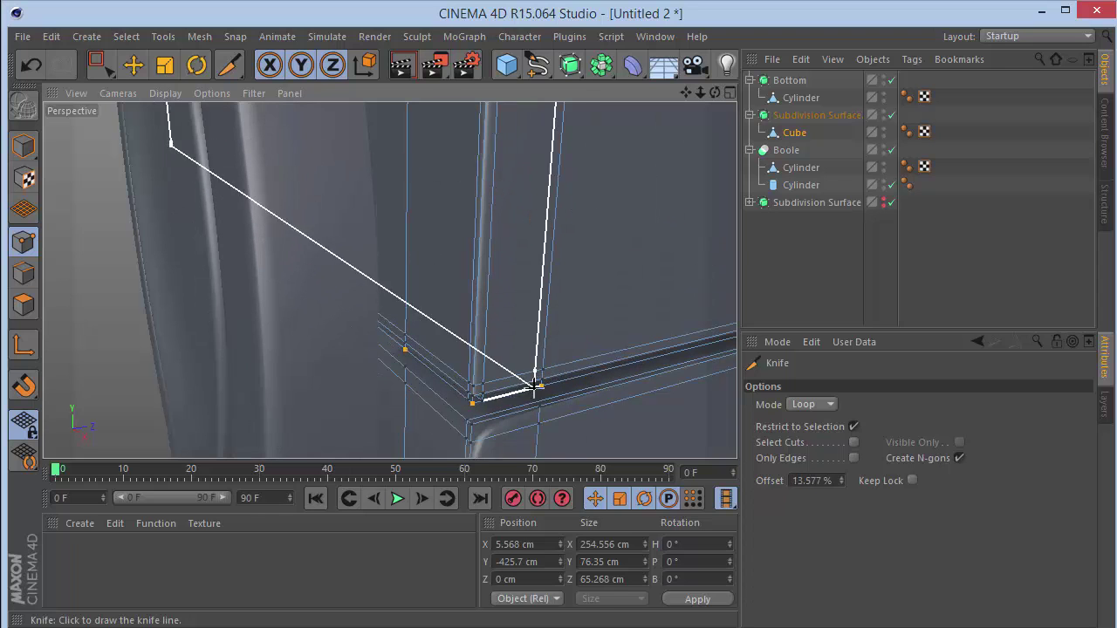
pyautogui.click(835, 287)
pyautogui.moveTo(702, 94)
pyautogui.mouseDown()
pyautogui.moveTo(715, 92)
pyautogui.moveTo(686, 93)
pyautogui.moveTo(706, 90)
pyautogui.mouseUp()
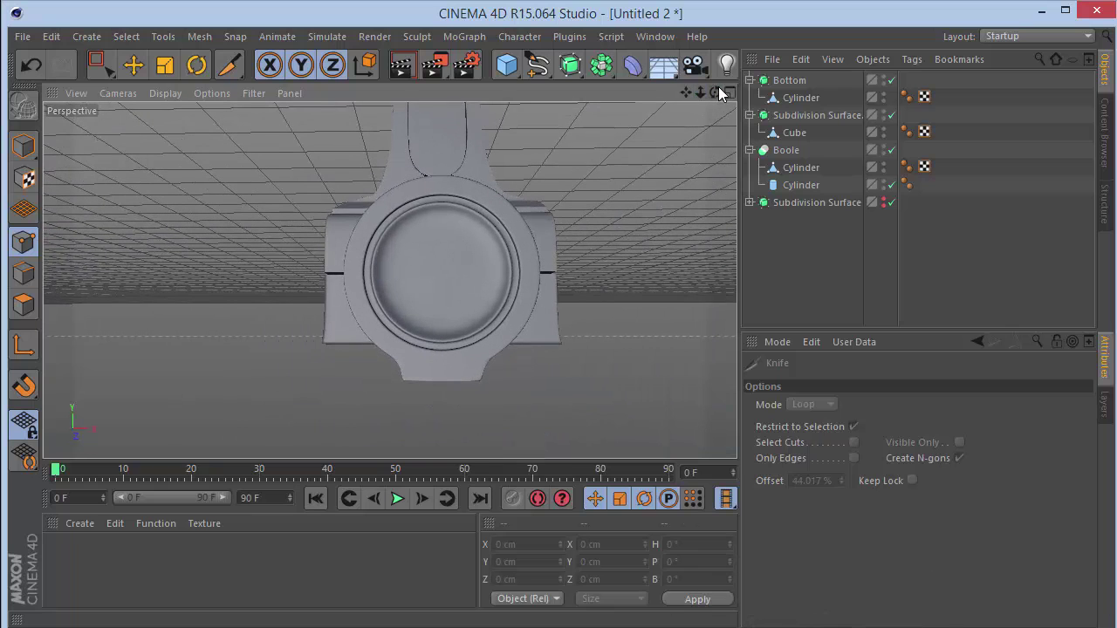
# Add a Cube primitive for the nut below the part's lower-left corner in the front view.
pyautogui.press('F4')
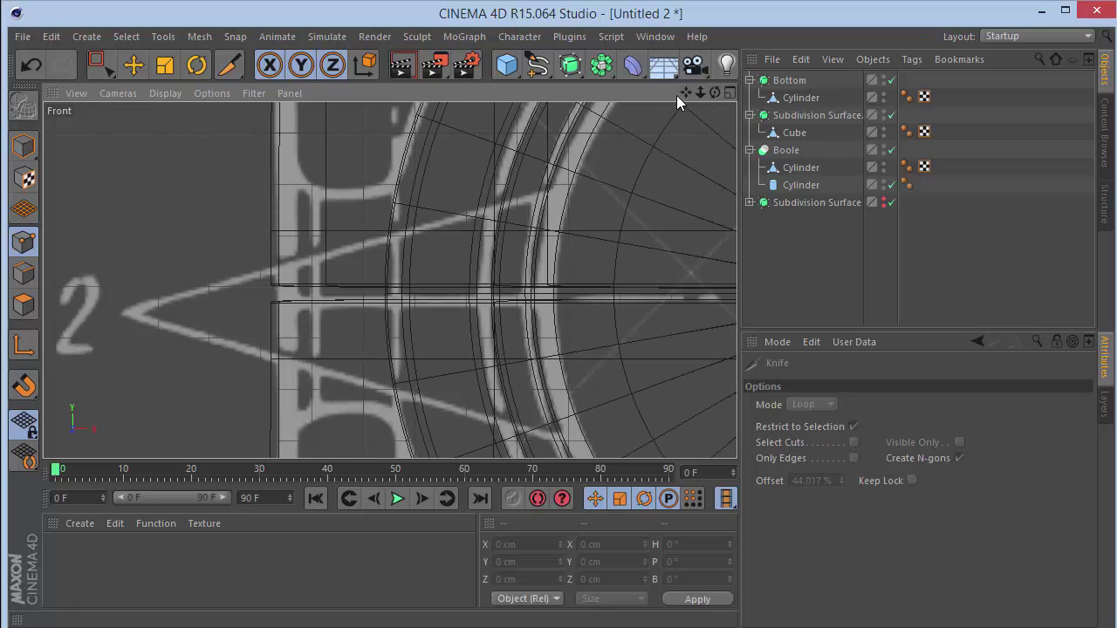
pyautogui.moveTo(686, 93); pyautogui.dragTo(686, 92)
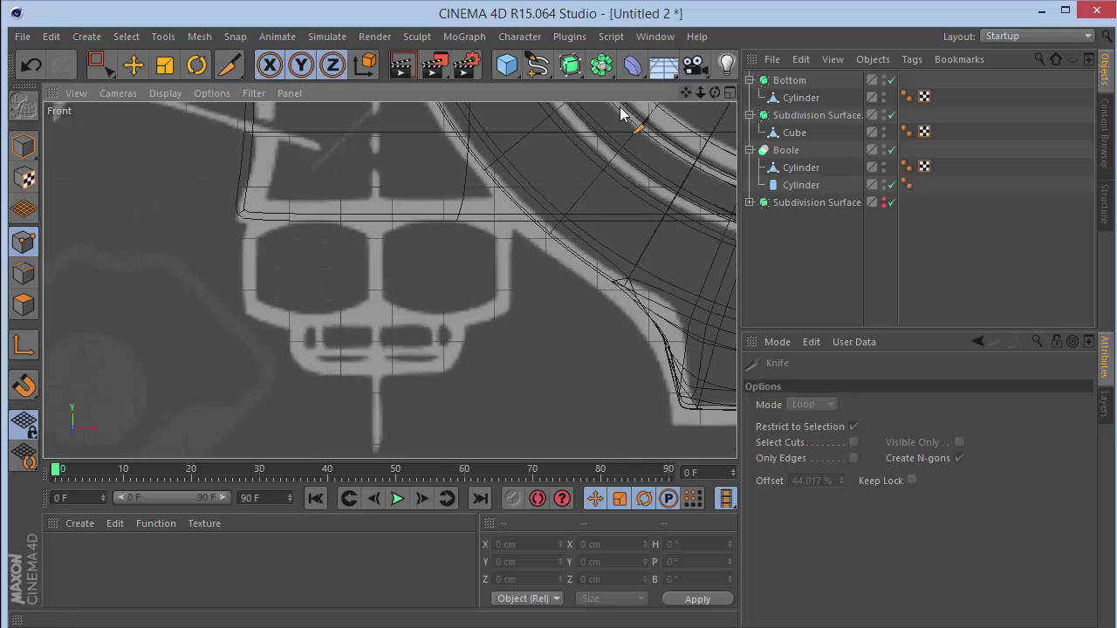
pyautogui.click(508, 67)
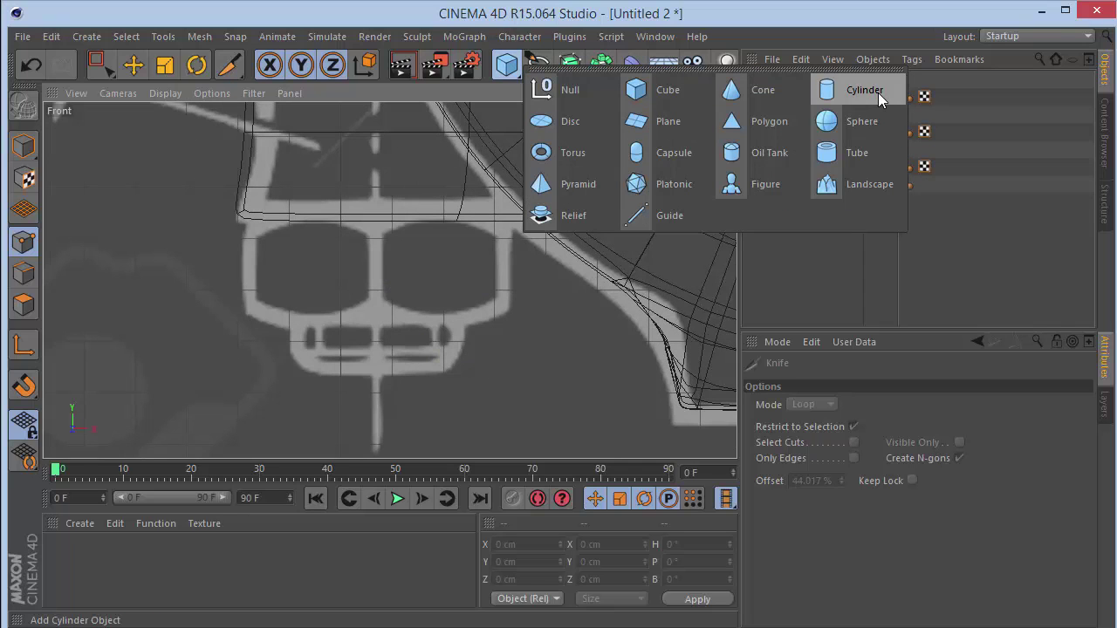
pyautogui.click(644, 89)
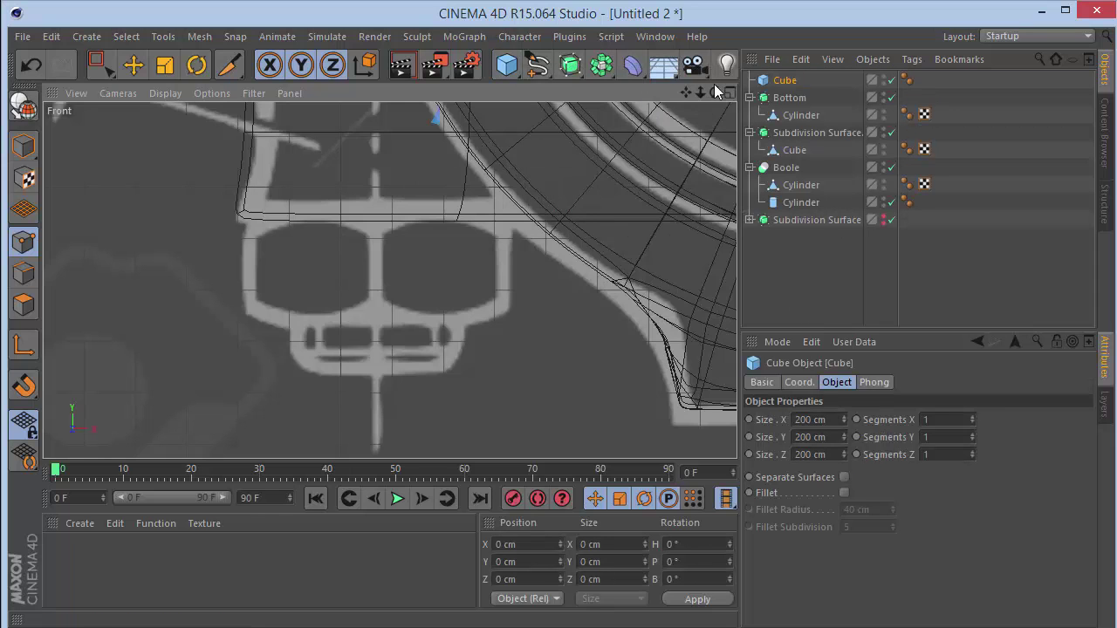
# Move the new Cube over the reference drawing's left nut, to Y -322 cm and X about -92.7 cm.
pyautogui.moveTo(700, 93); pyautogui.dragTo(648, 206)
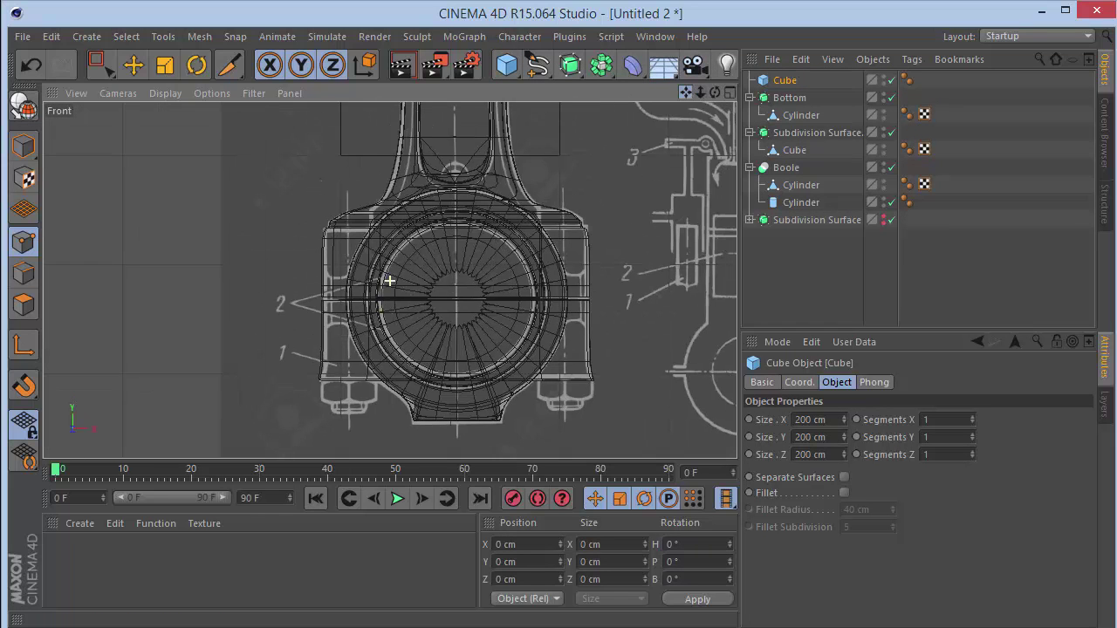
pyautogui.press('0')
pyautogui.moveTo(103, 73); pyautogui.dragTo(186, 102)
pyautogui.click(784, 79)
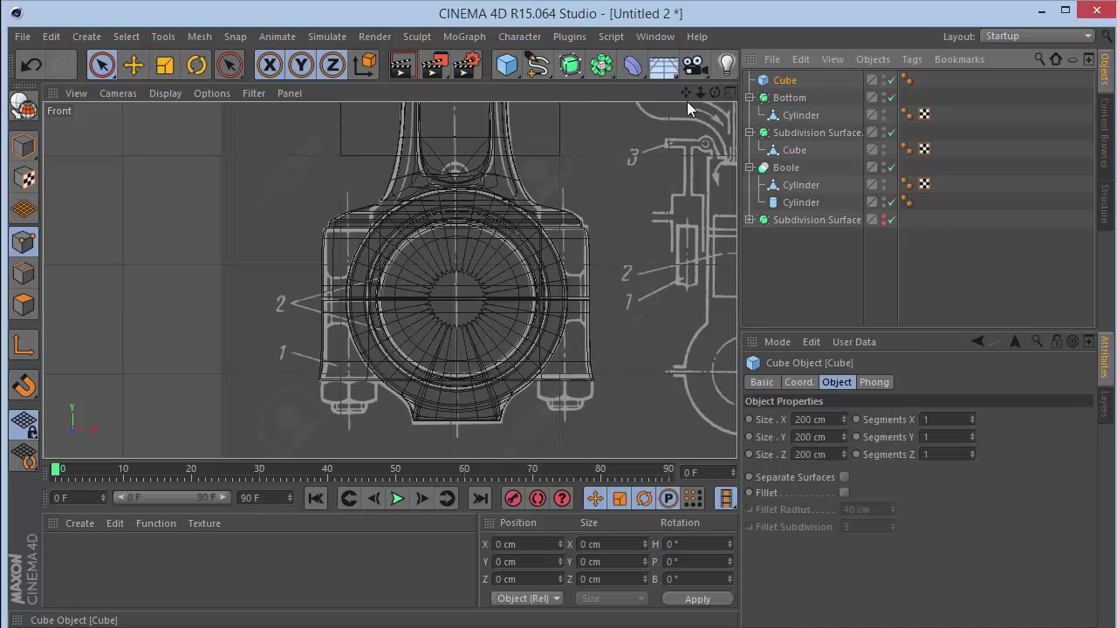
pyautogui.click(800, 382)
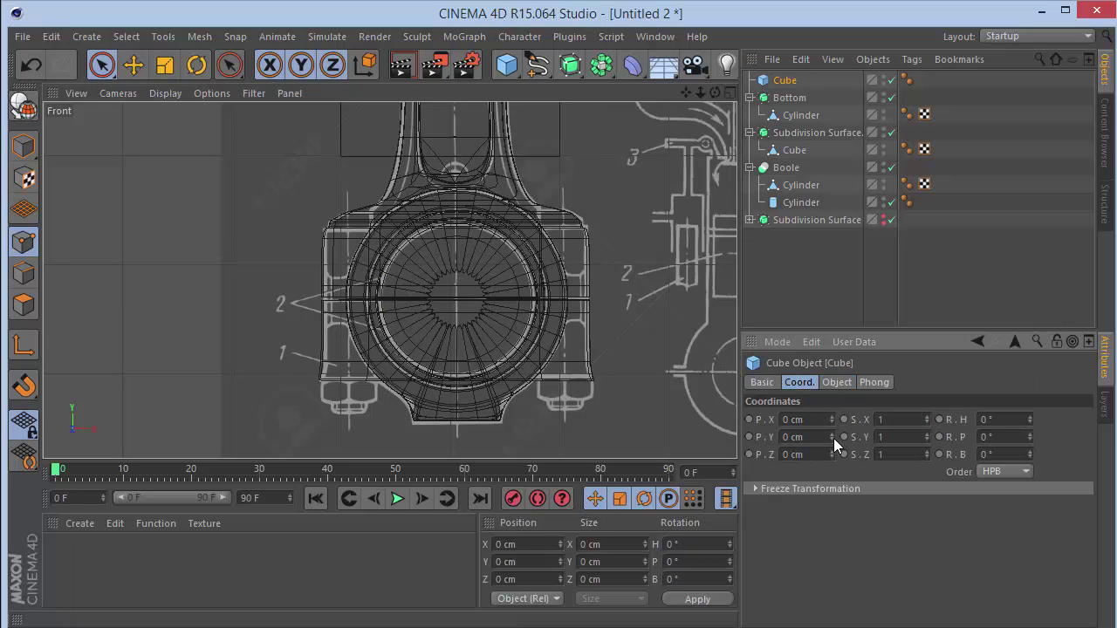
pyautogui.moveTo(832, 438); pyautogui.dragTo(832, 541)
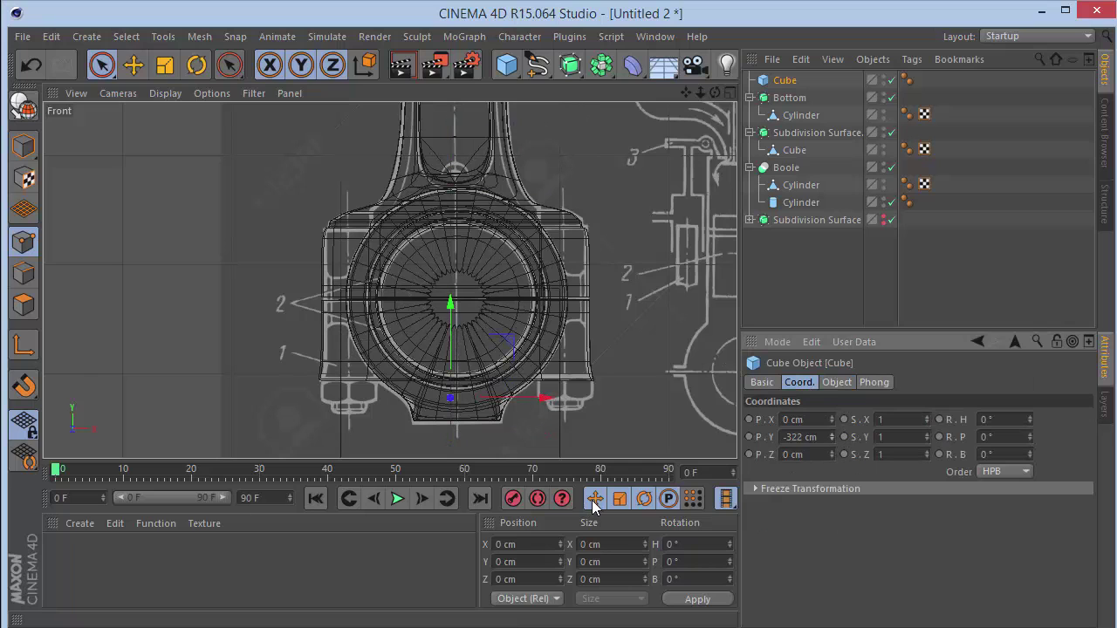
pyautogui.moveTo(541, 399); pyautogui.dragTo(438, 414)
# Reduce the new Cube's height to about 33.5 cm and raise it to Y about -320.5 cm to fit the nut outline.
pyautogui.click(23, 147)
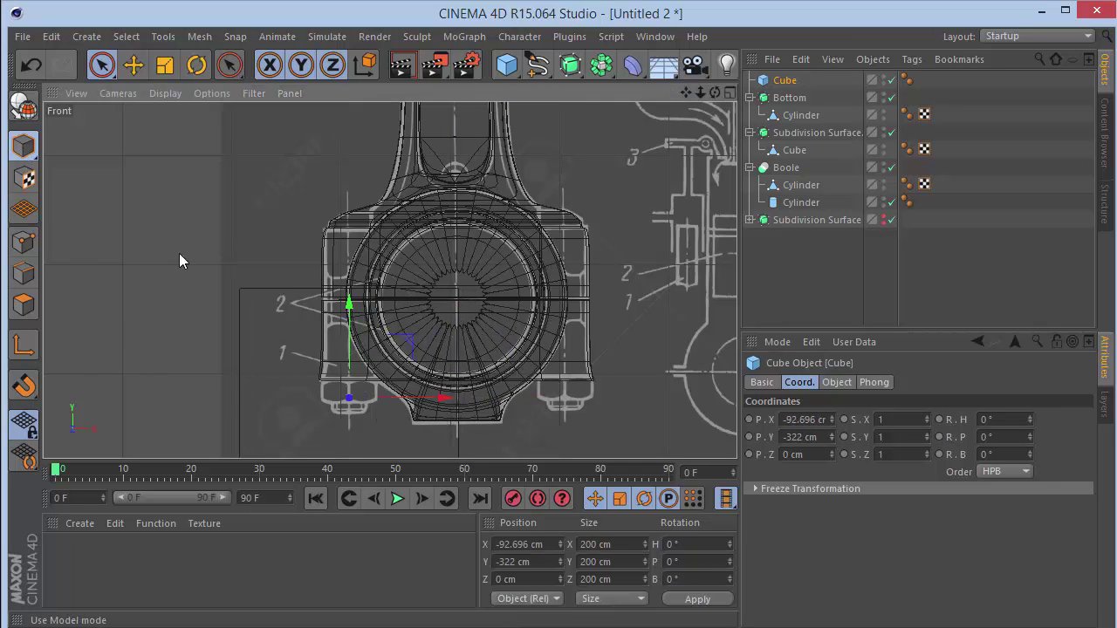
pyautogui.moveTo(357, 296); pyautogui.dragTo(349, 353)
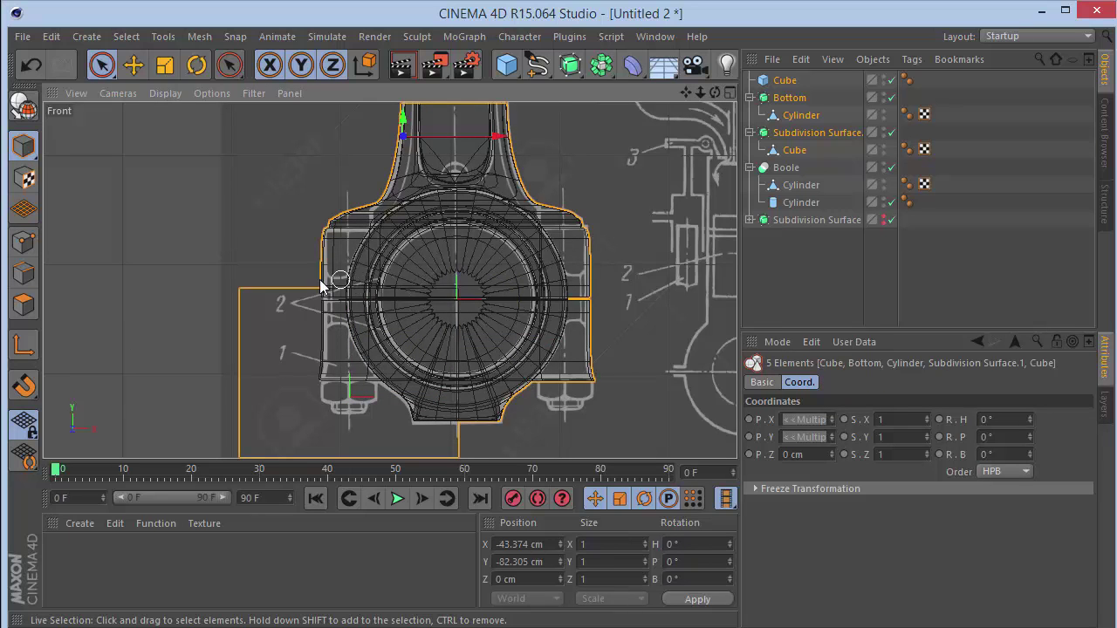
pyautogui.click(785, 81)
pyautogui.moveTo(350, 290); pyautogui.dragTo(381, 379)
pyautogui.scroll(6, 329, 411)
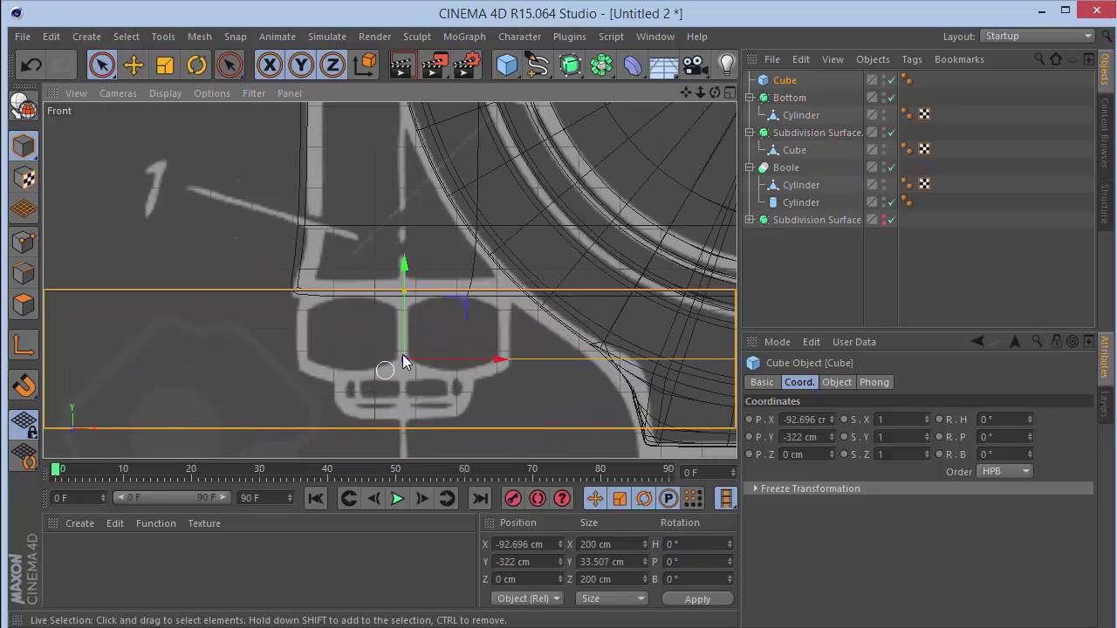
pyautogui.moveTo(406, 334); pyautogui.dragTo(404, 327)
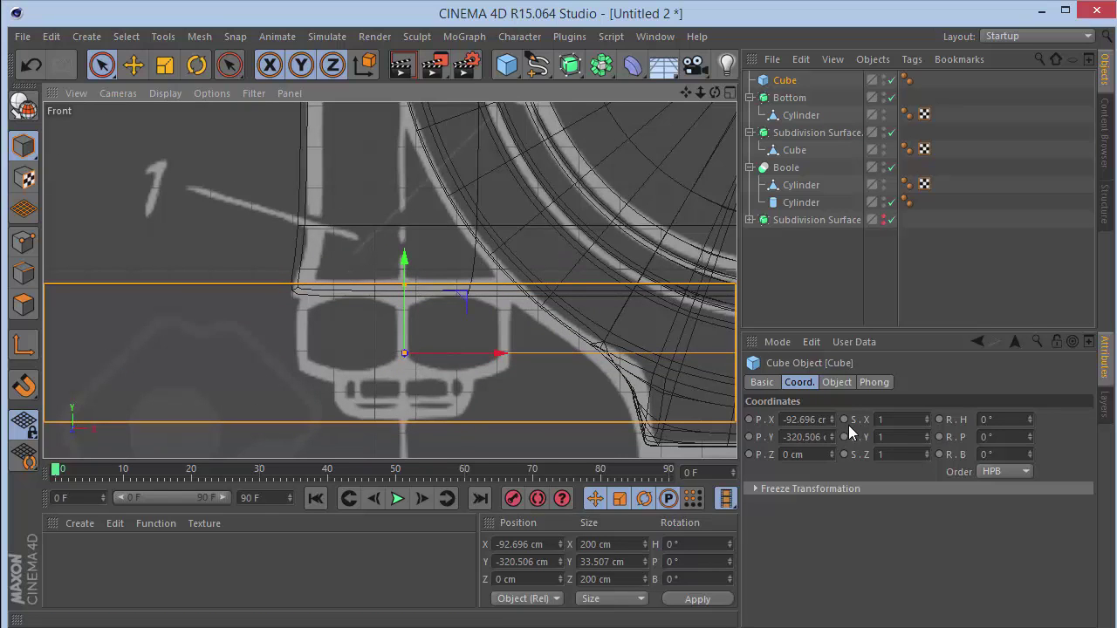
# Set the new Cube's X size to 50 cm and shift it along X to about -92.1 cm to match the nut's width.
pyautogui.click(838, 382)
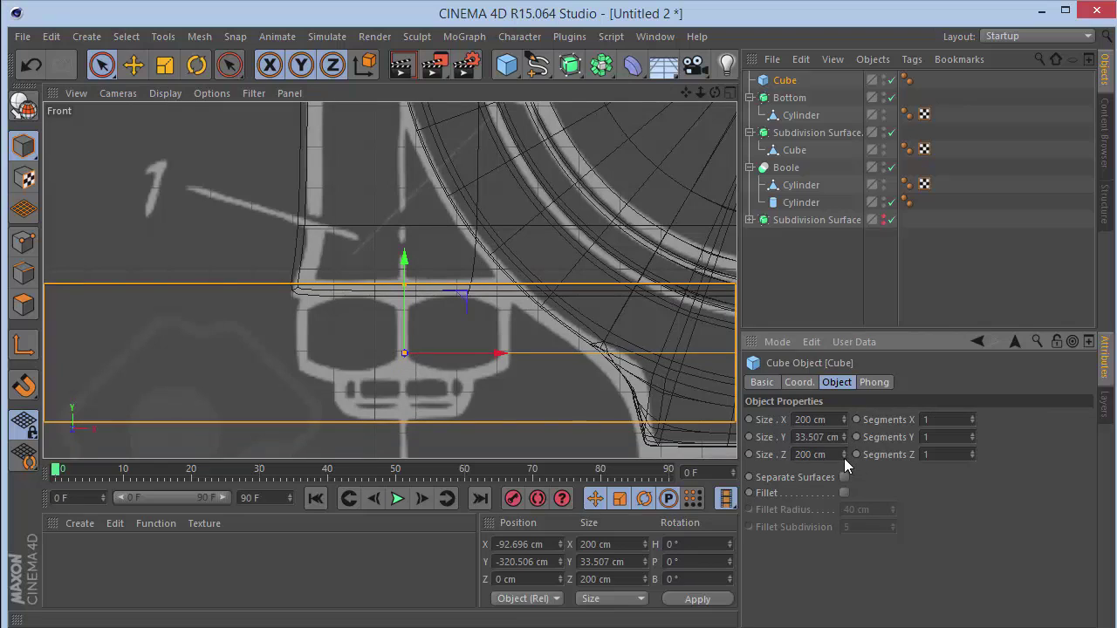
pyautogui.moveTo(841, 420); pyautogui.dragTo(735, 419)
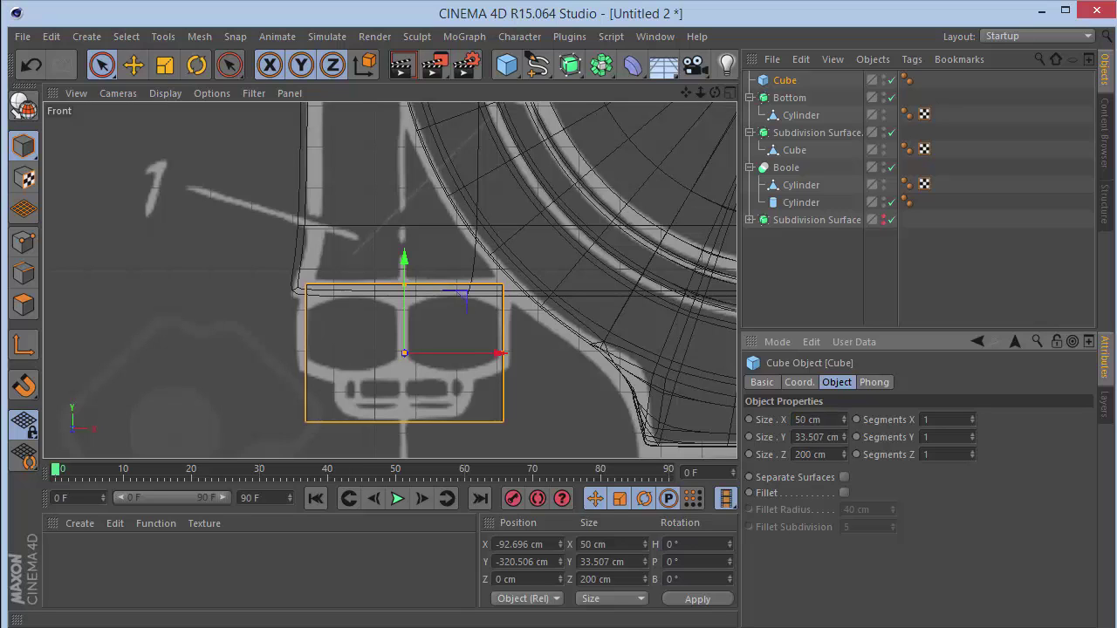
pyautogui.moveTo(734, 420); pyautogui.dragTo(738, 420)
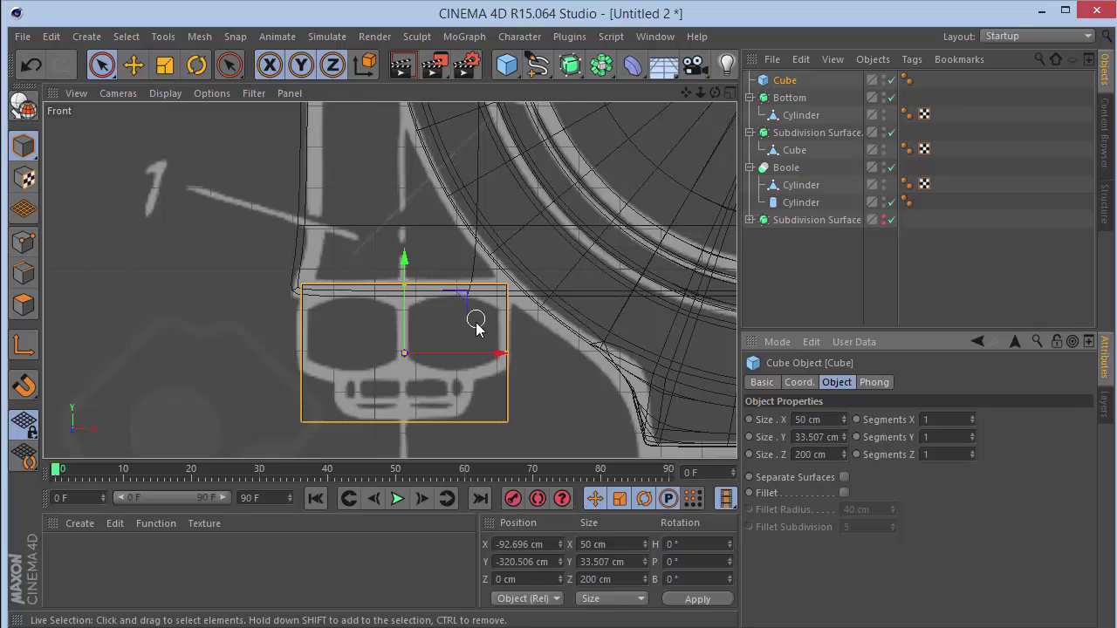
pyautogui.moveTo(479, 355); pyautogui.dragTo(486, 363)
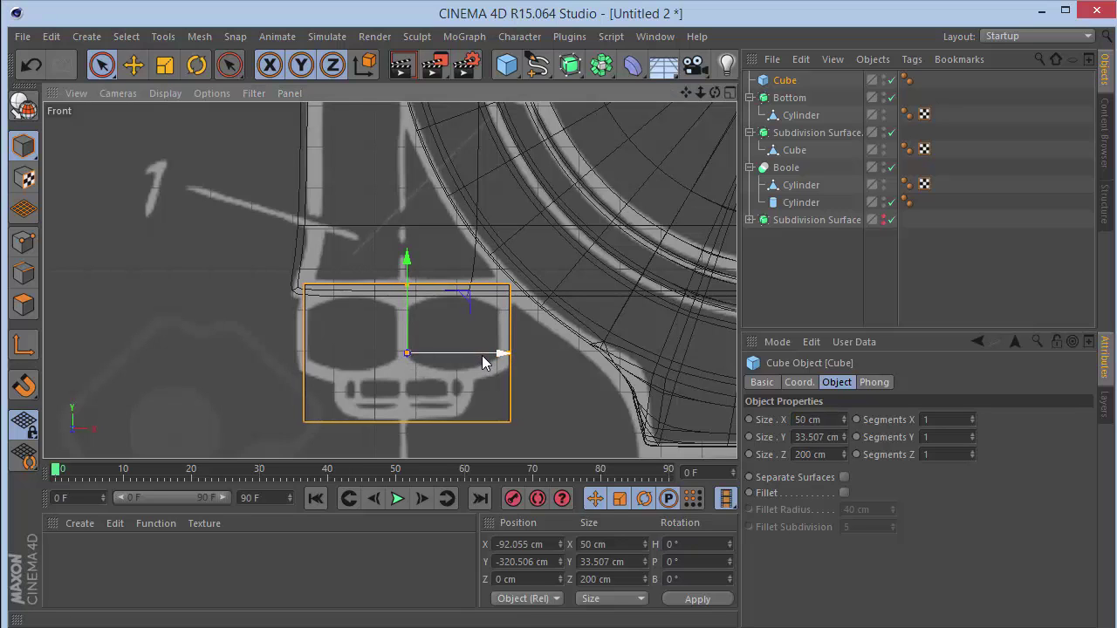
# Set the nut Cube's X size to 45 cm and shift it to about X -93.1 cm, Y -319.2 cm.
pyautogui.doubleClick(829, 420)
pyautogui.write('456')
pyautogui.press('Return')
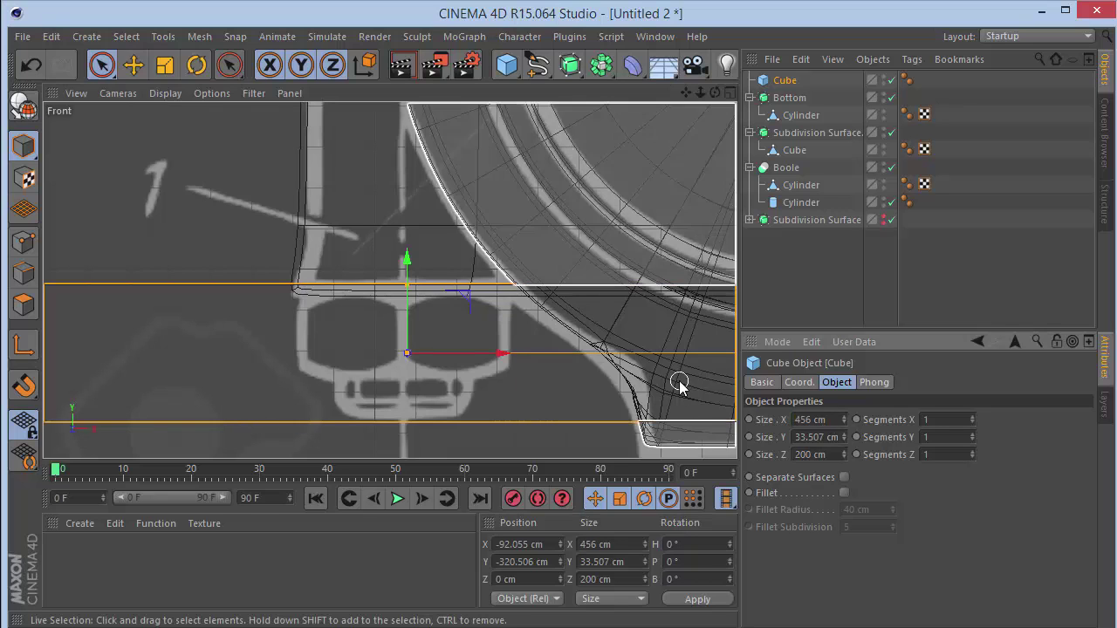
pyautogui.moveTo(835, 417); pyautogui.dragTo(183, 460)
pyautogui.write('45')
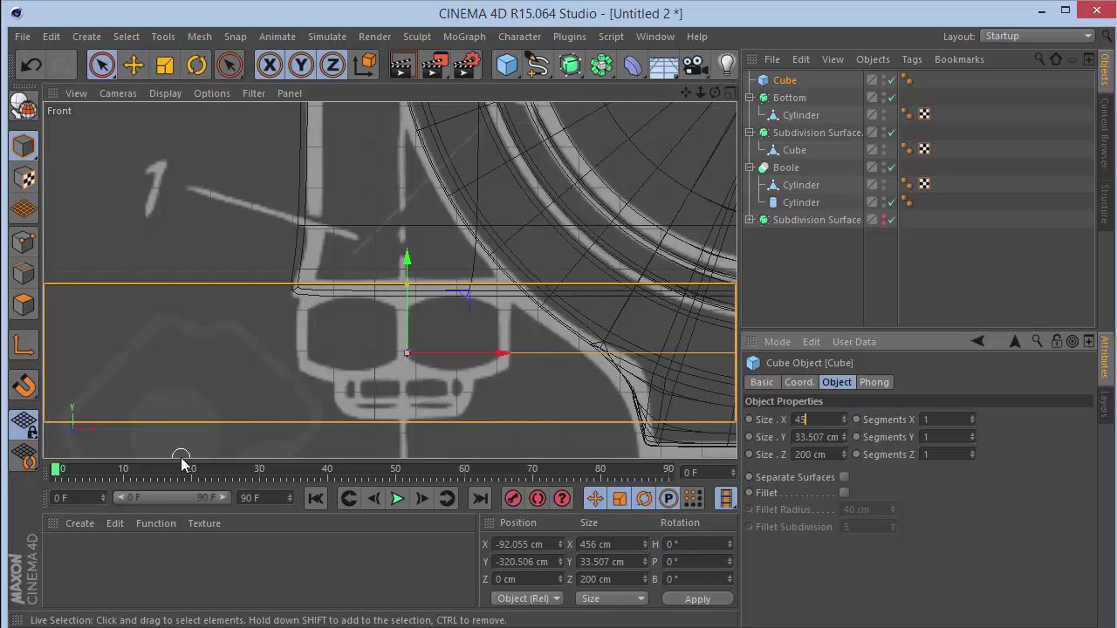
pyautogui.press('Return')
pyautogui.moveTo(440, 358); pyautogui.dragTo(438, 360)
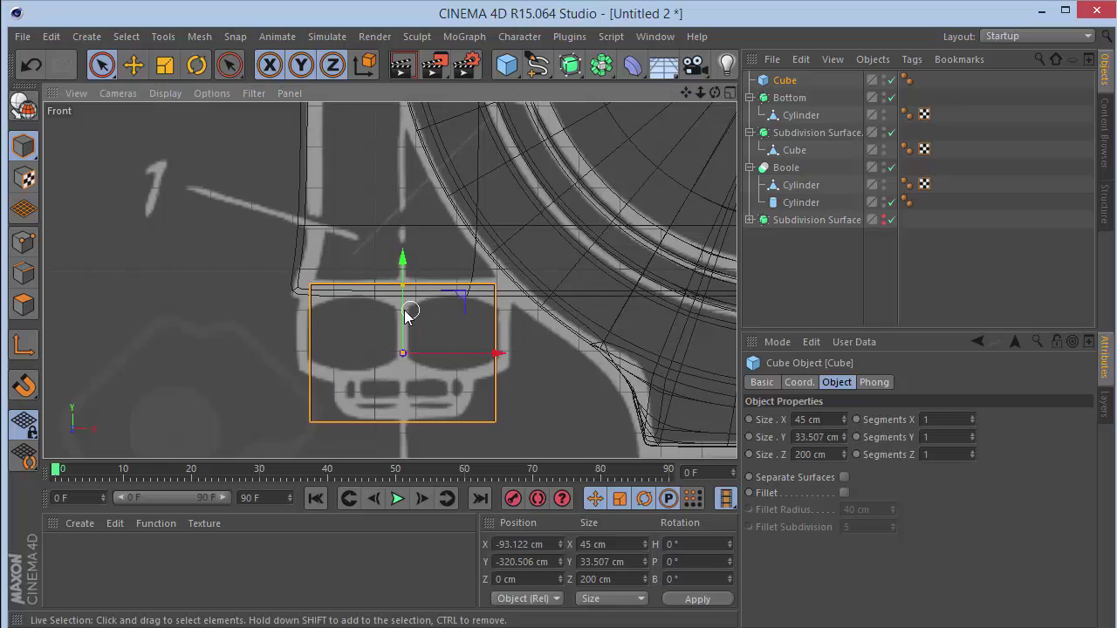
pyautogui.moveTo(403, 311); pyautogui.dragTo(403, 306)
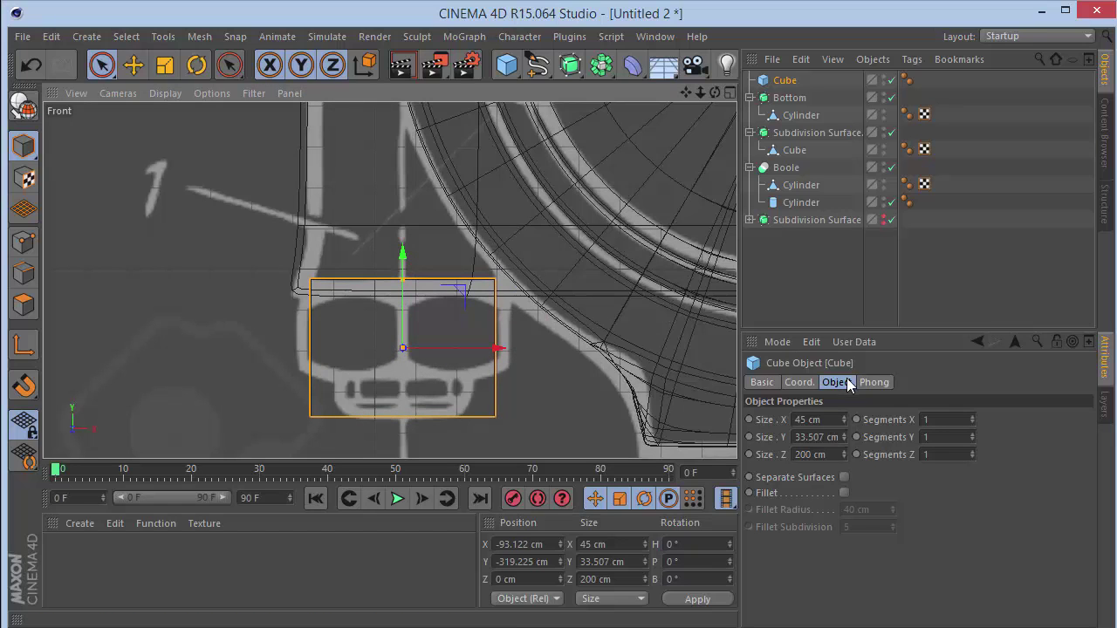
# Set the nut Cube's Z size to 40 cm and check its depth against the connecting rod in perspective.
pyautogui.click(840, 454)
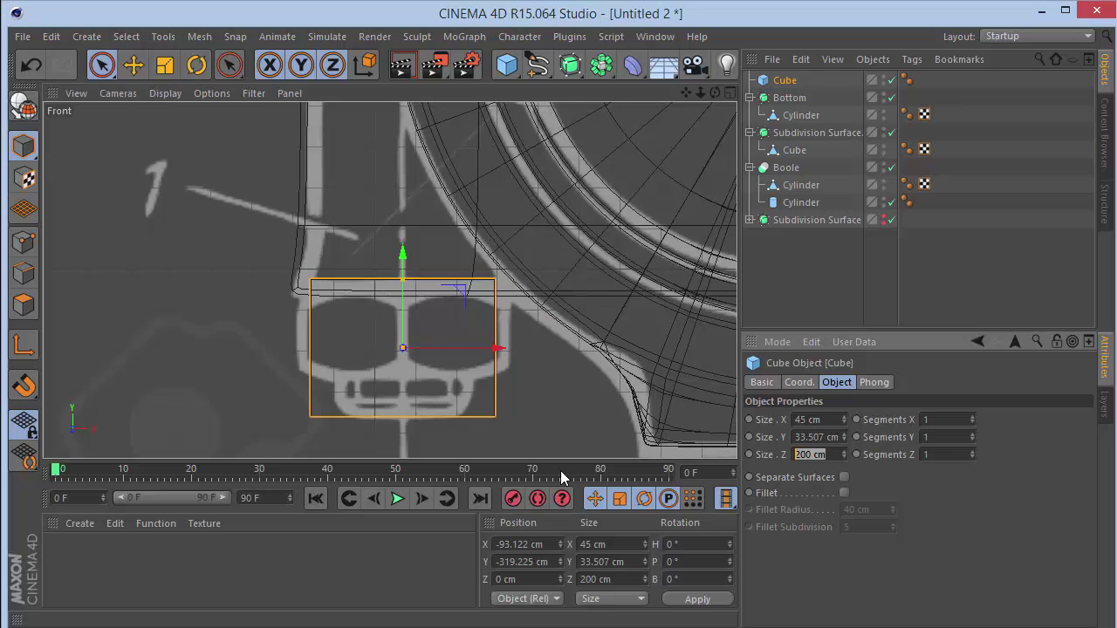
pyautogui.write('40')
pyautogui.press('Return')
pyautogui.press('F1')
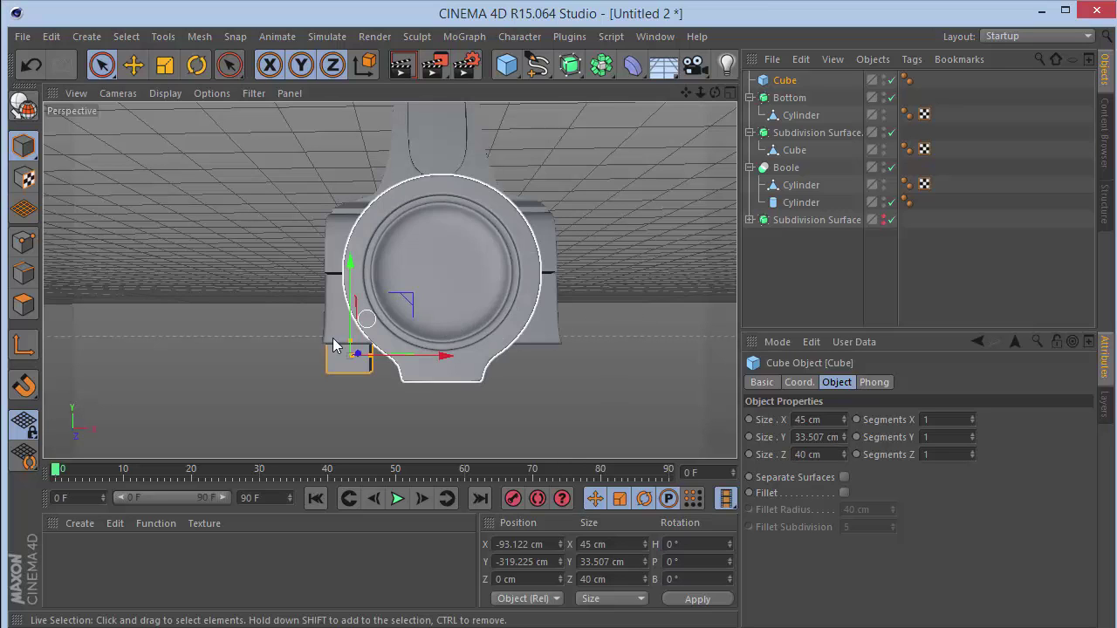
pyautogui.scroll(8, 349, 359)
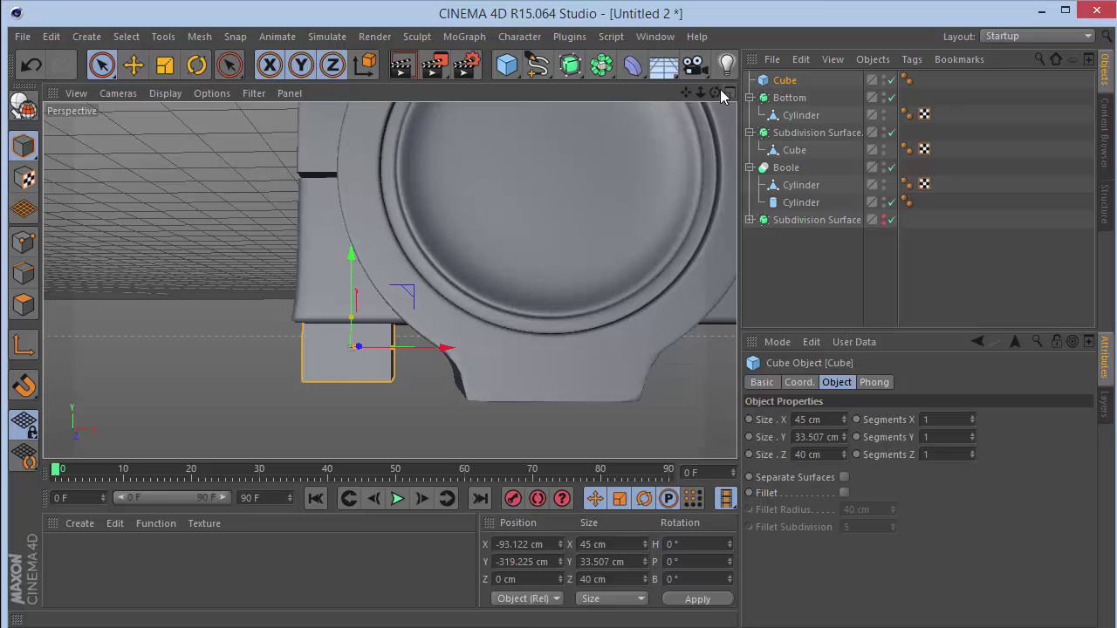
pyautogui.moveTo(716, 93); pyautogui.dragTo(388, 280)
pyautogui.press('F4')
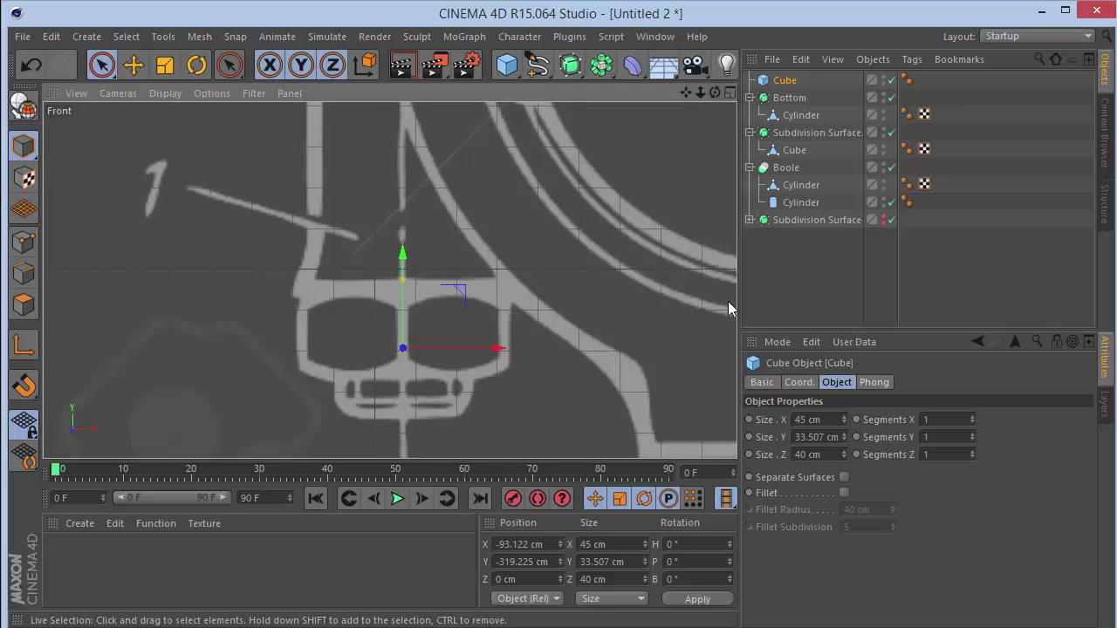
# Try a 3 cm fillet on the nut Cube and reduce the fillet radius back to 0 cm.
pyautogui.click(843, 494)
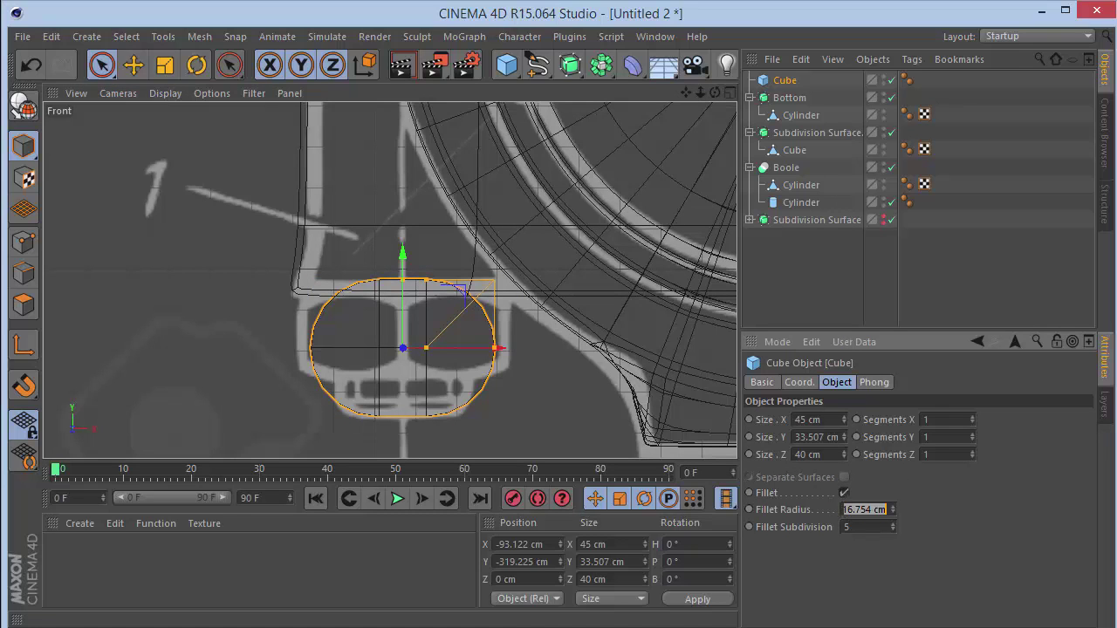
pyautogui.write('3')
pyautogui.press('Return')
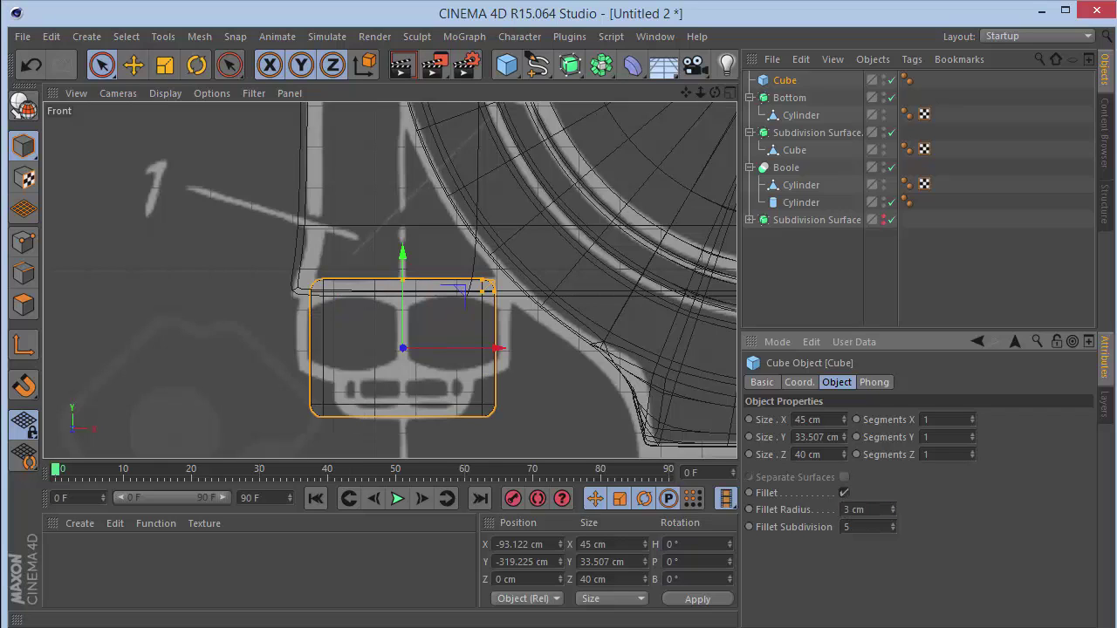
pyautogui.click(891, 514)
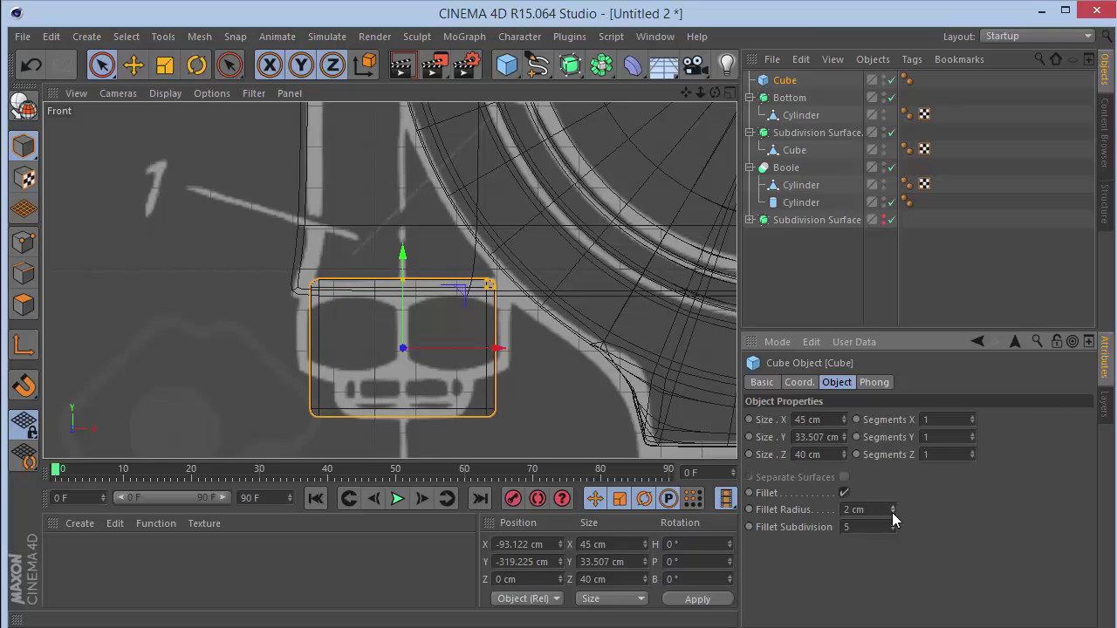
pyautogui.click(893, 513)
pyautogui.click(893, 513)
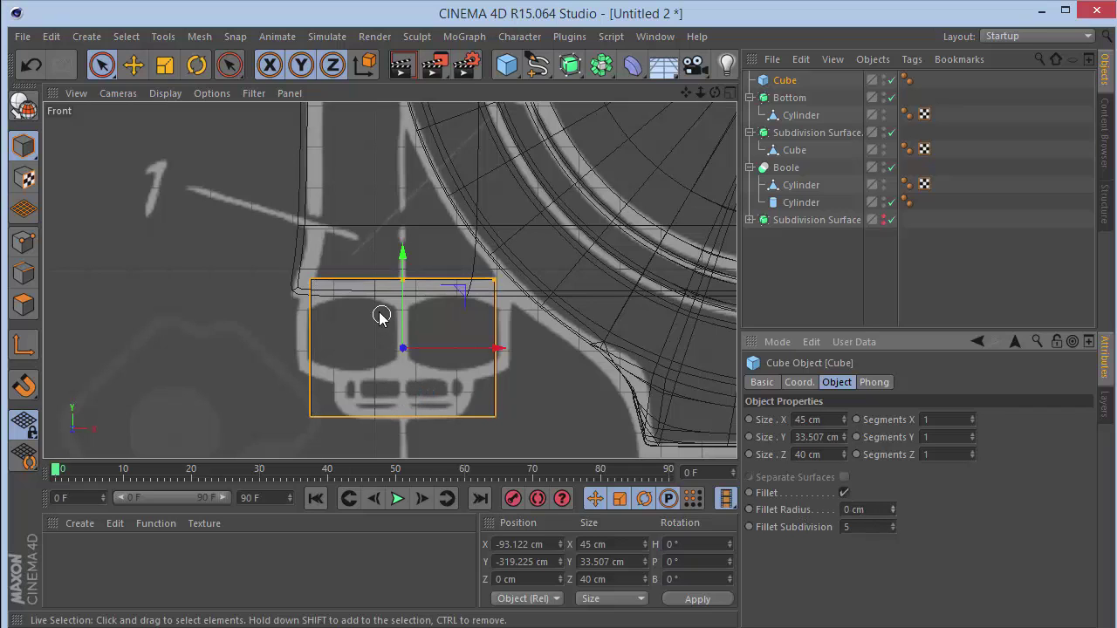
# Make the nut Cube editable and add three horizontal Knife loop cuts across its lower part, following the reference outline.
pyautogui.click(23, 105)
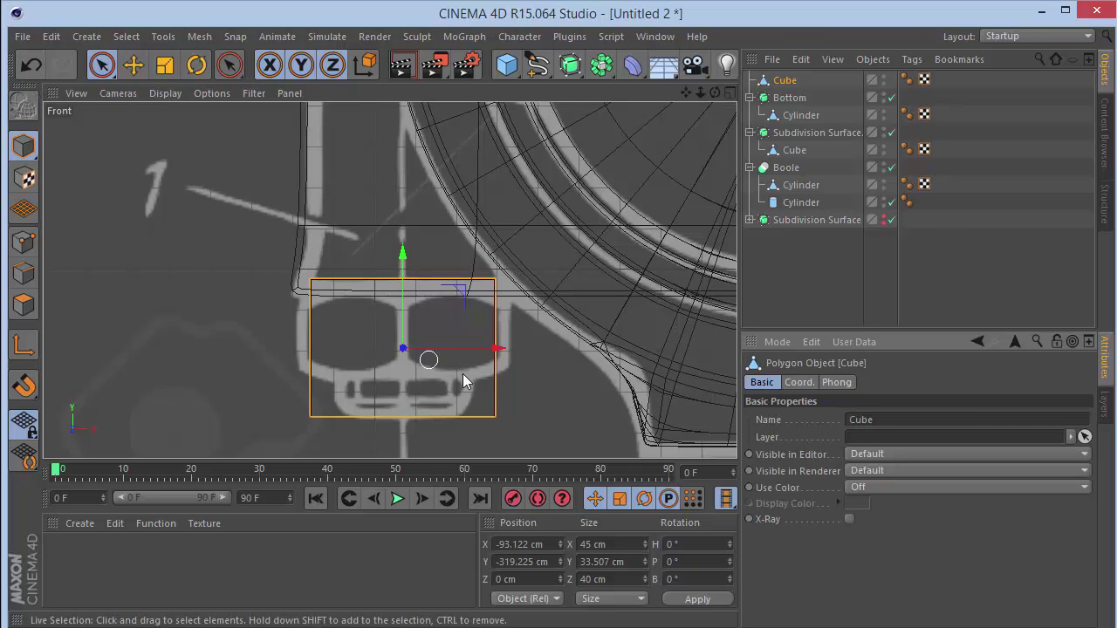
pyautogui.press('k')
pyautogui.press('l')
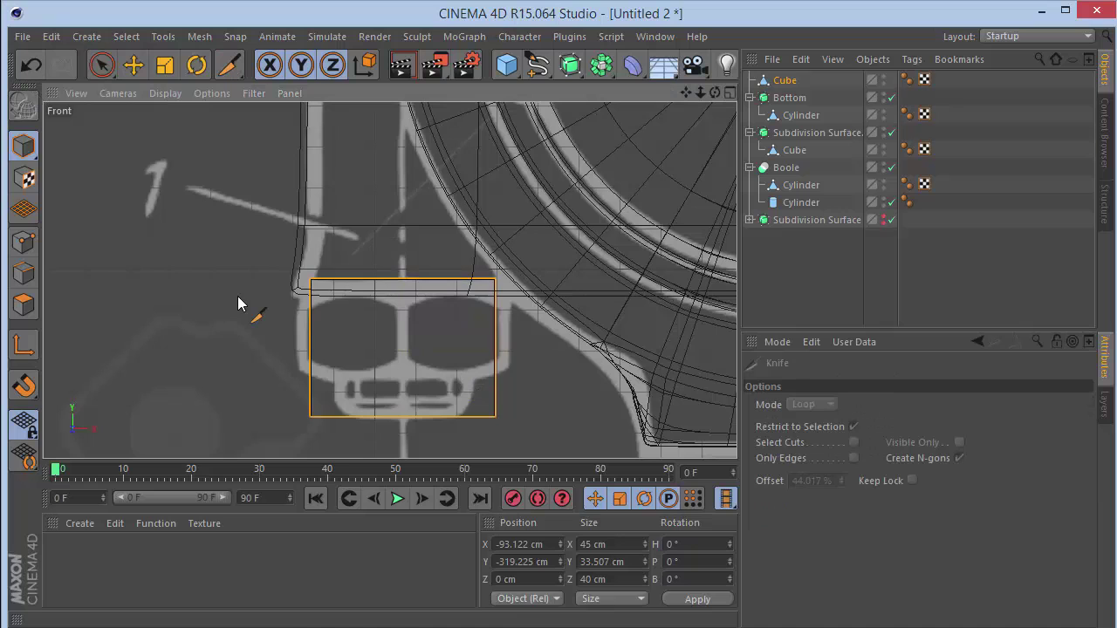
pyautogui.click(24, 242)
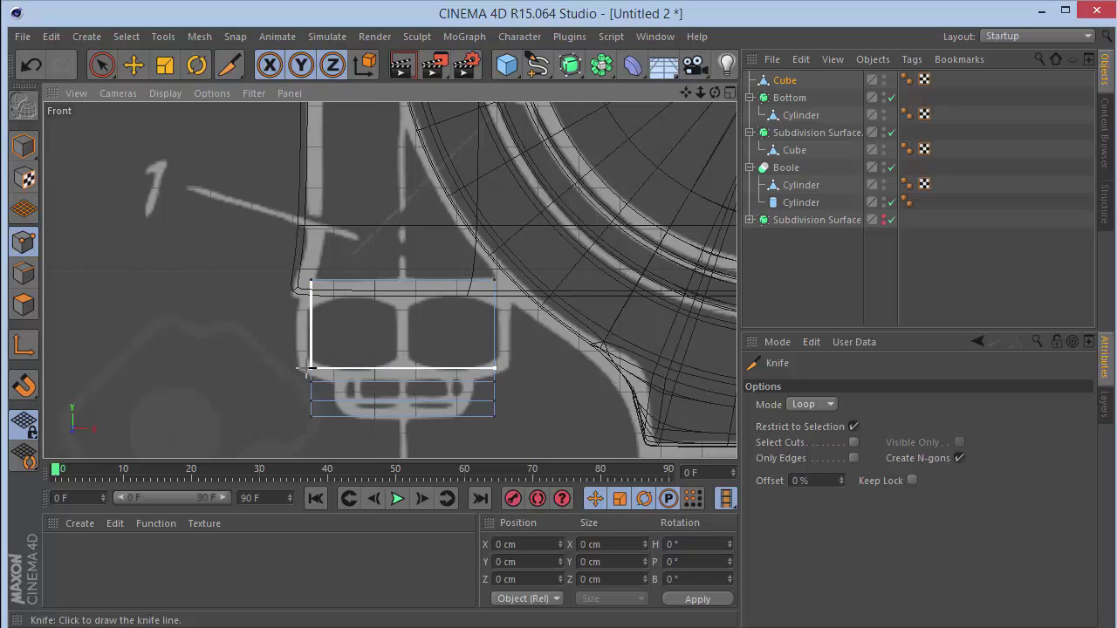
# Scale the nut's bottom row of points along X to about 23.1 cm to match the reference outline.
pyautogui.click(101, 64)
pyautogui.moveTo(101, 65); pyautogui.dragTo(191, 125)
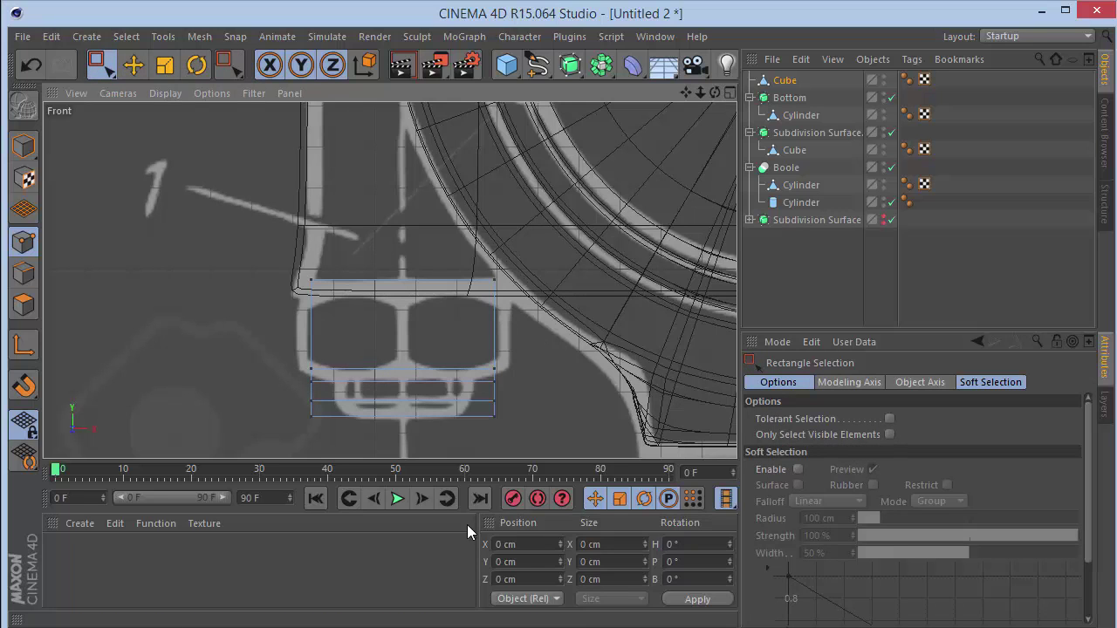
pyautogui.moveTo(276, 404); pyautogui.dragTo(568, 453)
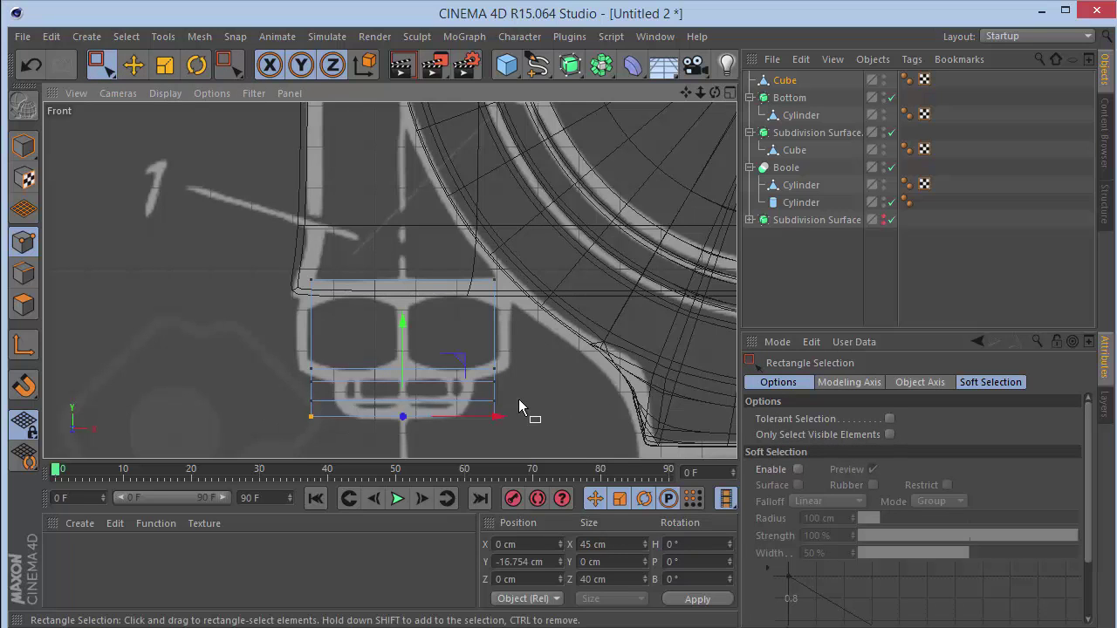
pyautogui.scroll(1, 519, 407)
pyautogui.press('t')
pyautogui.moveTo(473, 421); pyautogui.dragTo(466, 425)
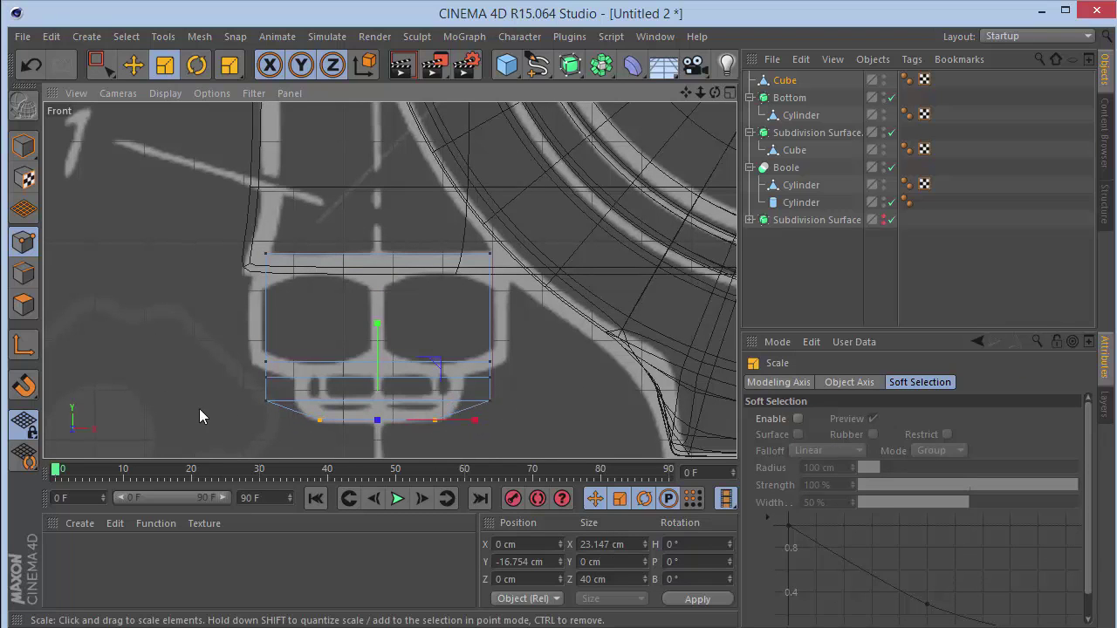
# Scale the second-lowest row of the nut's points along X to about 32 cm.
pyautogui.press('0')
pyautogui.moveTo(518, 408); pyautogui.dragTo(552, 406)
pyautogui.press('t')
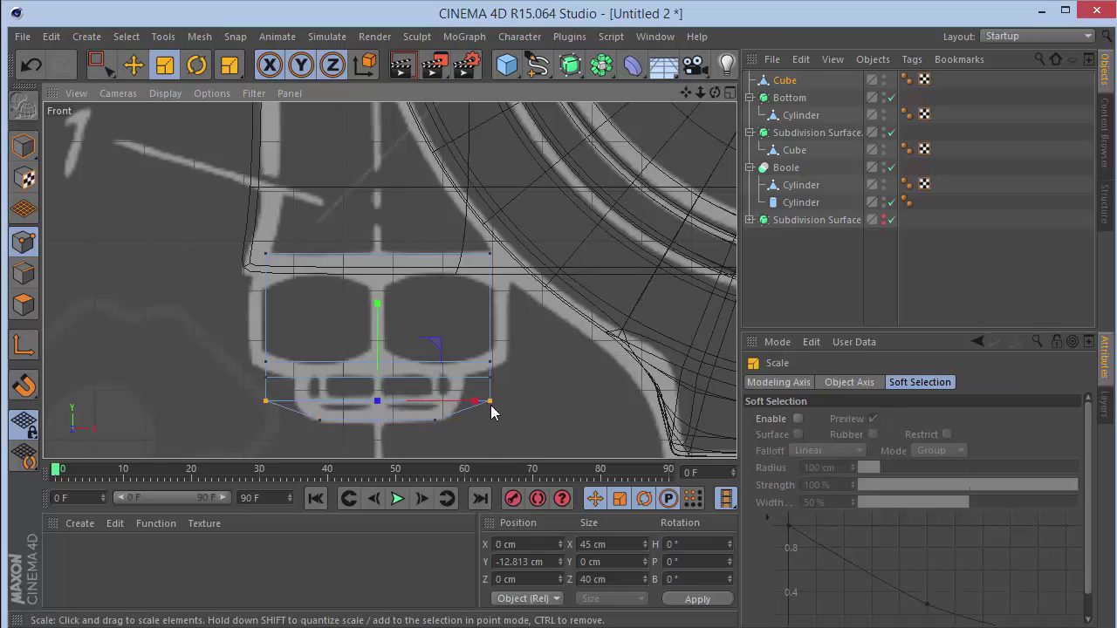
pyautogui.moveTo(472, 402); pyautogui.dragTo(445, 406)
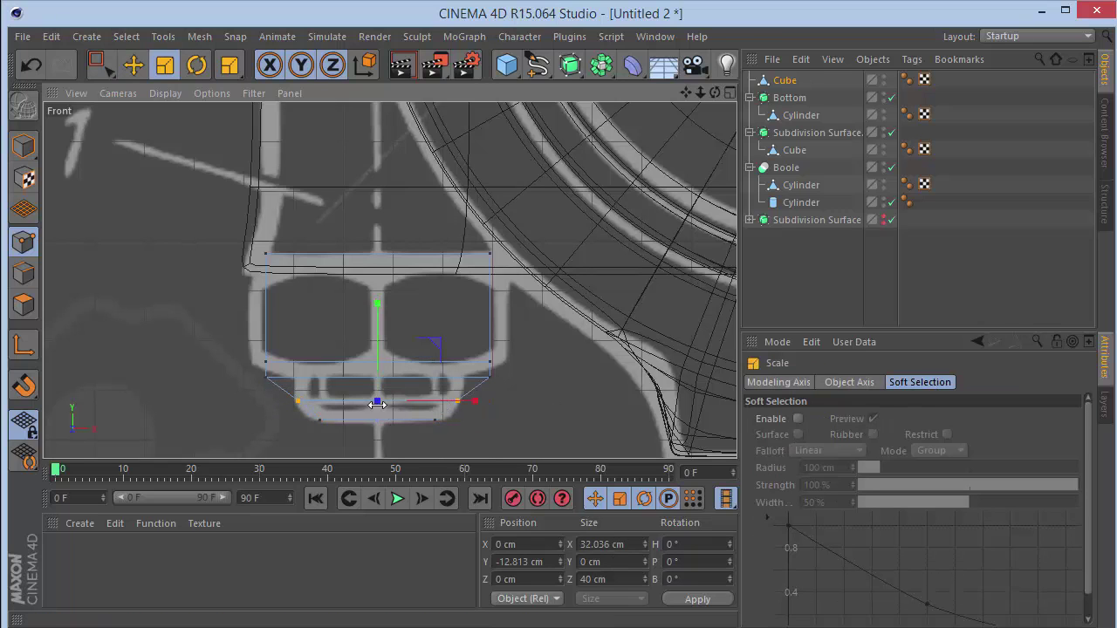
# Scale the third row of points from the nut's bottom to about 32.2 cm in X and put the Cube under a Subdivision Surface.
pyautogui.press('0')
pyautogui.moveTo(227, 369); pyautogui.dragTo(468, 384)
pyautogui.press('t')
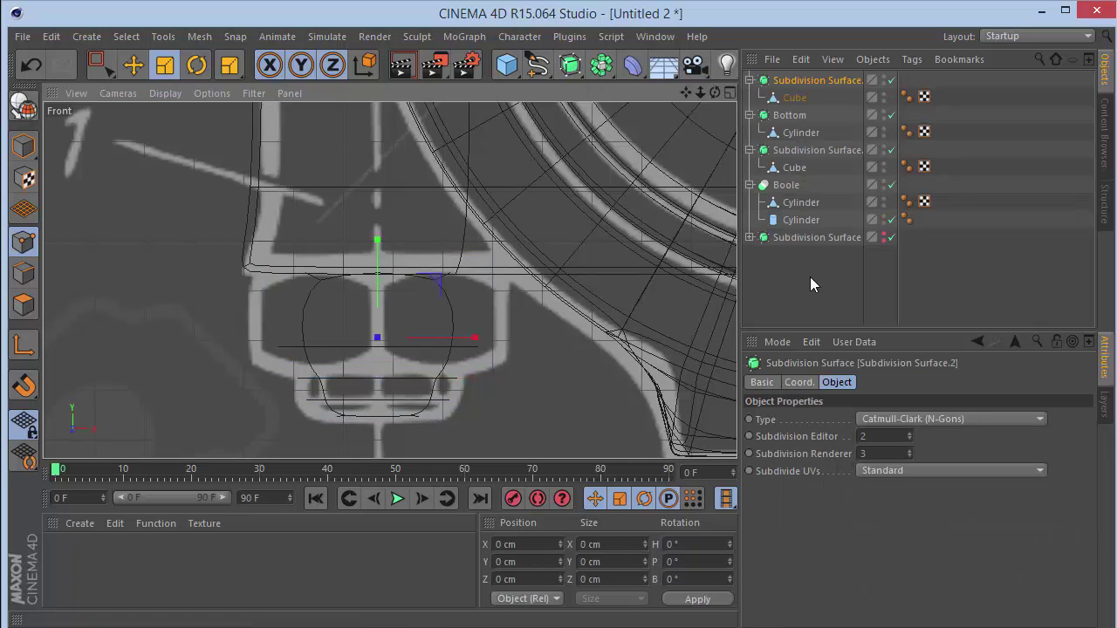
# Disable the nut's Subdivision Surface and cut supporting loops close to the Cube's edges and step with the loop Knife.
pyautogui.click(891, 80)
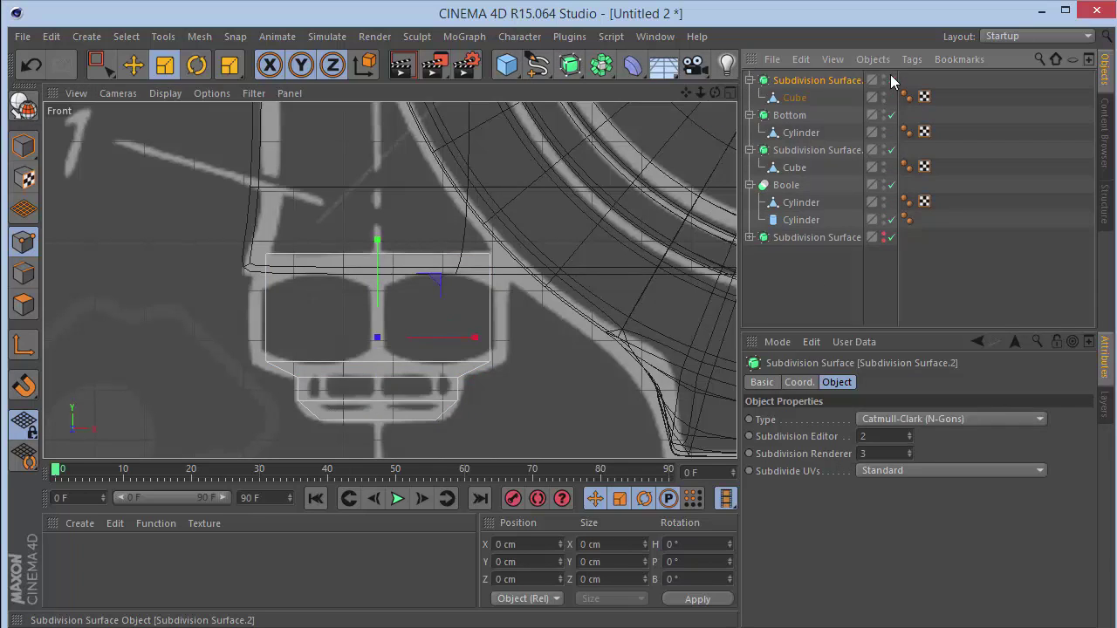
pyautogui.press('k')
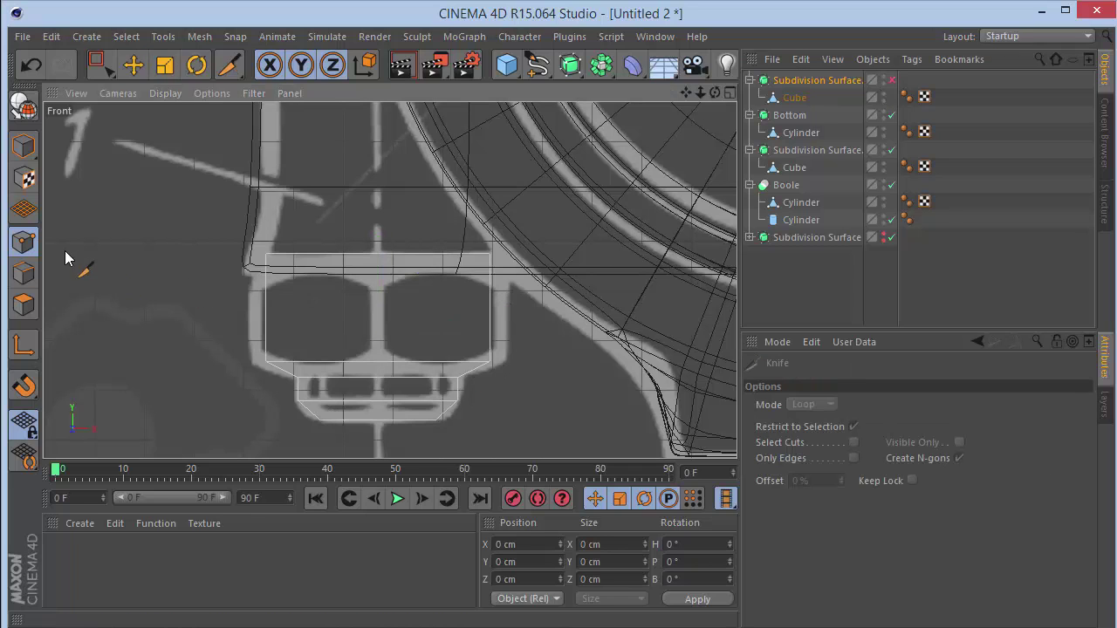
pyautogui.click(794, 97)
pyautogui.scroll(2, 523, 358)
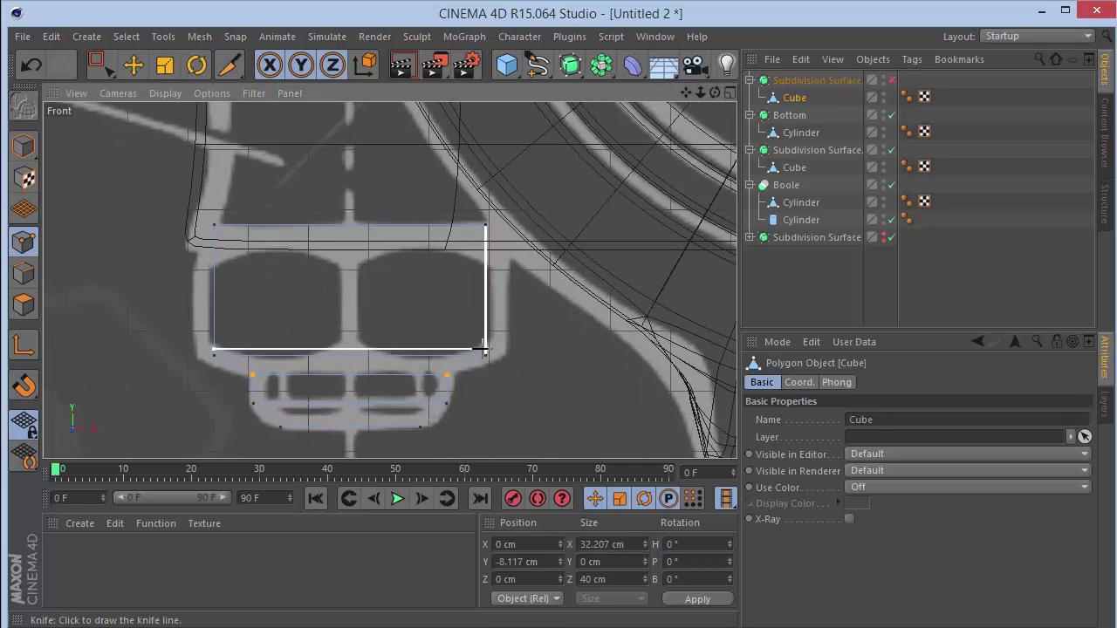
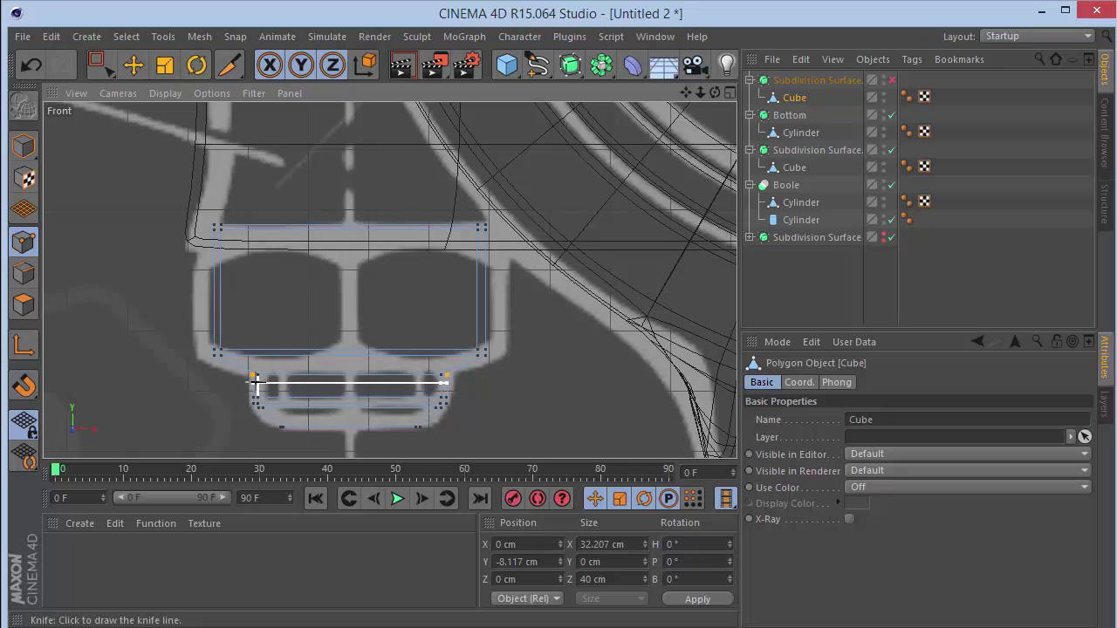
# Re-enable the nut's Subdivision Surface and inspect the smoothed shape in perspective.
pyautogui.click(891, 79)
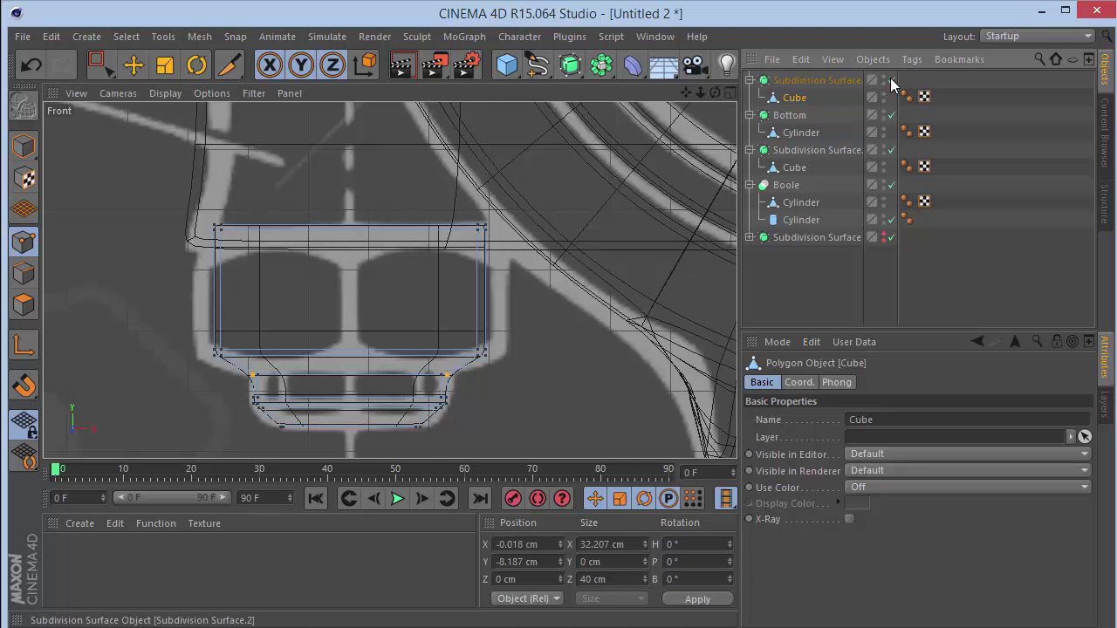
pyautogui.press('F1')
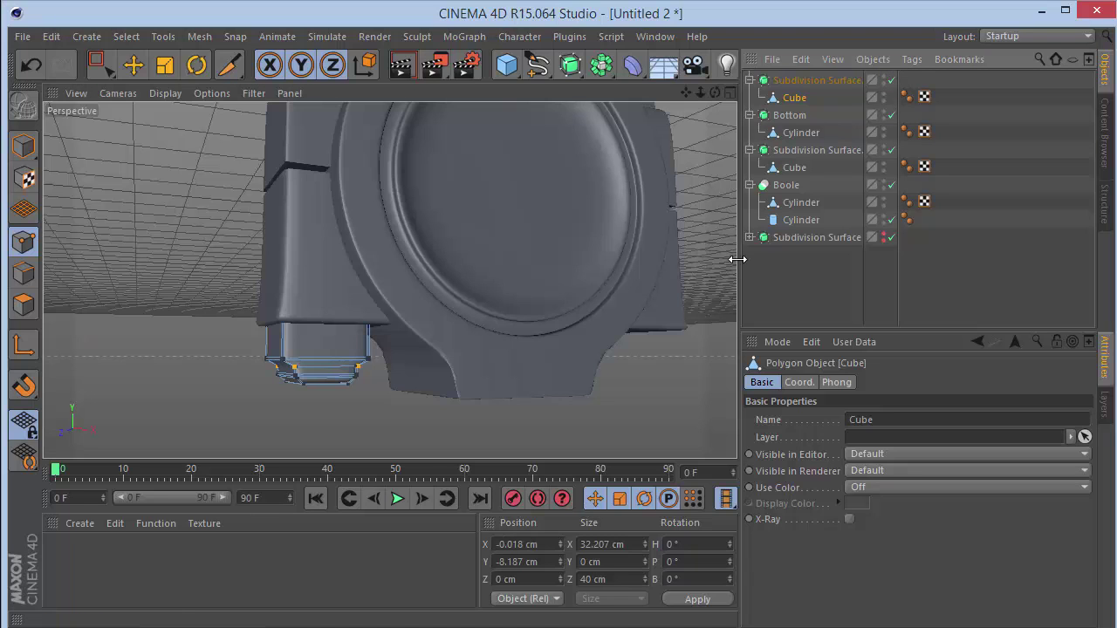
pyautogui.click(838, 262)
pyautogui.moveTo(715, 93); pyautogui.dragTo(389, 280)
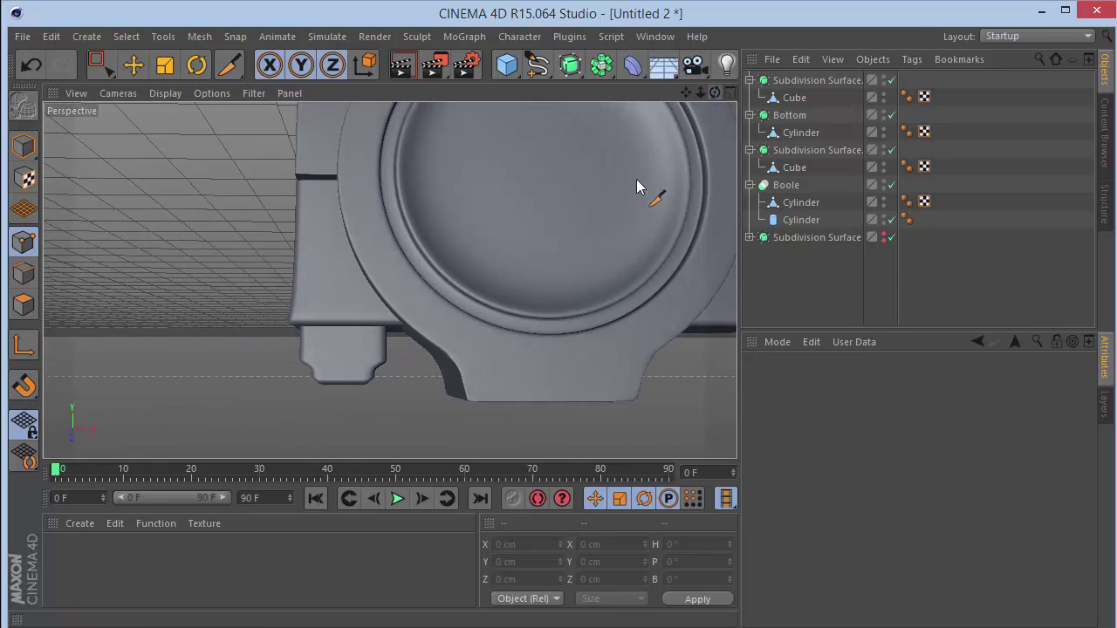
pyautogui.press('F4')
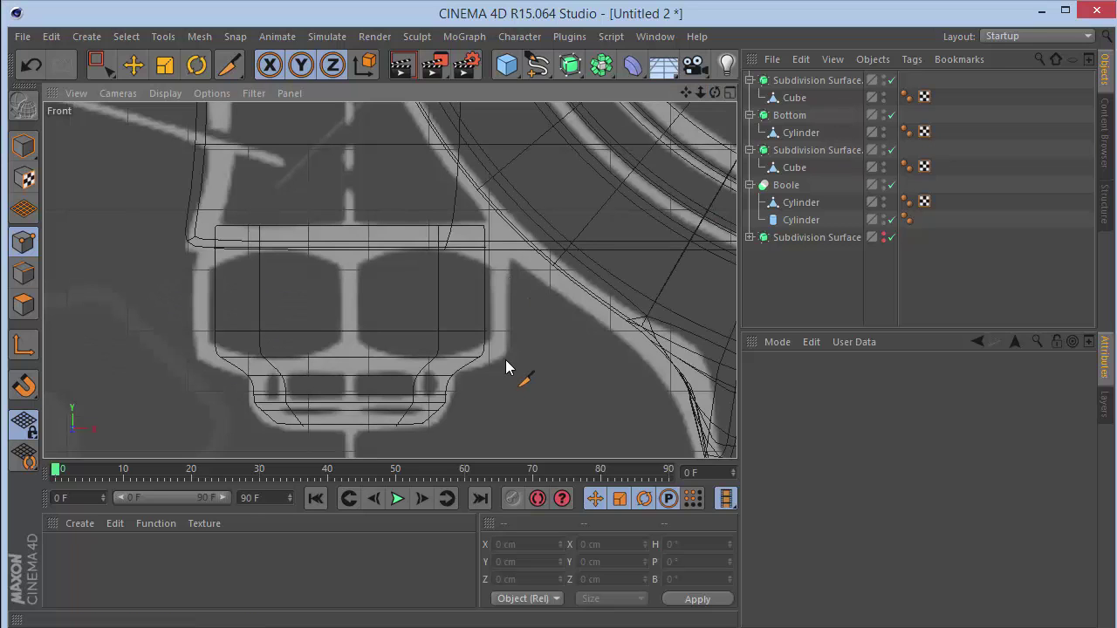
# Scale the nut's row of points at Y -12.77 cm to about 31.7 cm in X and check the smoothed shape in perspective.
pyautogui.moveTo(108, 75); pyautogui.dragTo(175, 117)
pyautogui.click(794, 97)
pyautogui.scroll(5, 247, 443)
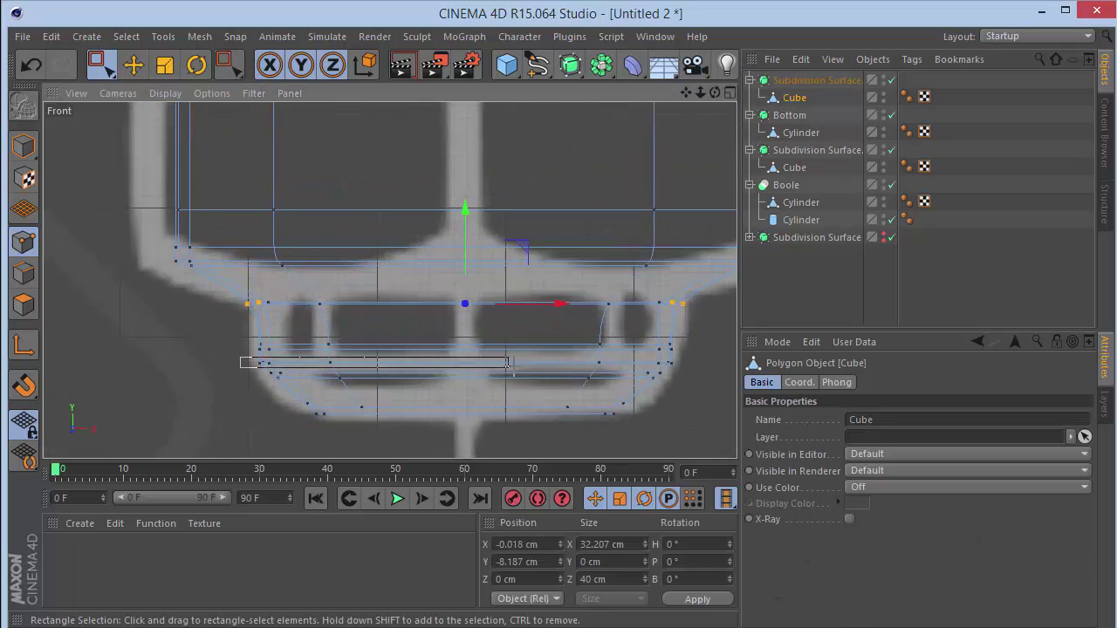
pyautogui.moveTo(507, 364); pyautogui.dragTo(687, 371)
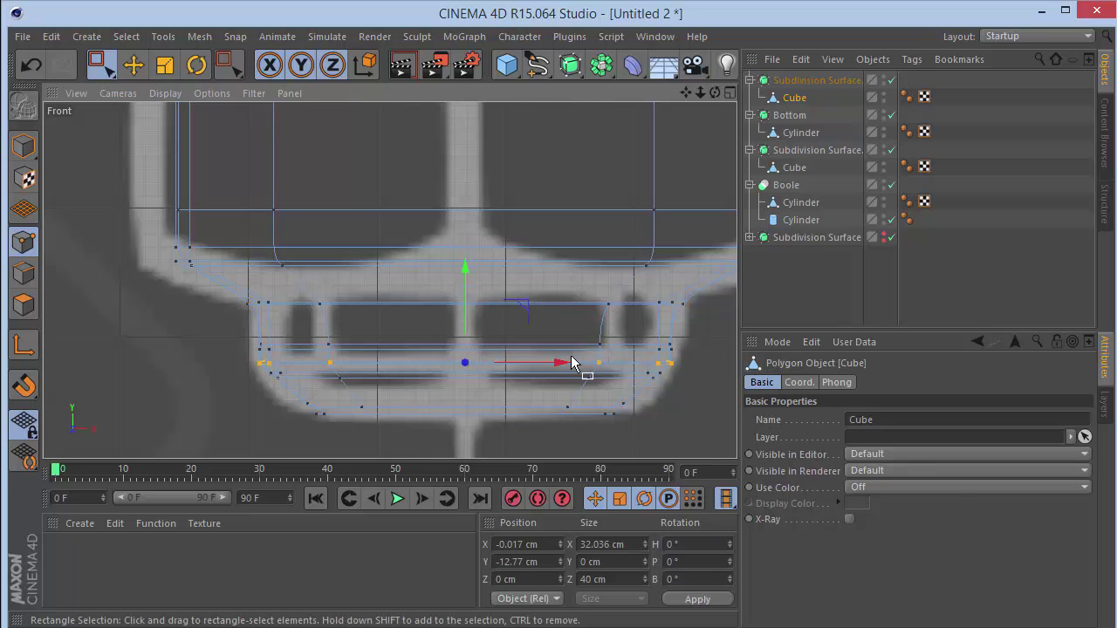
pyautogui.press('t')
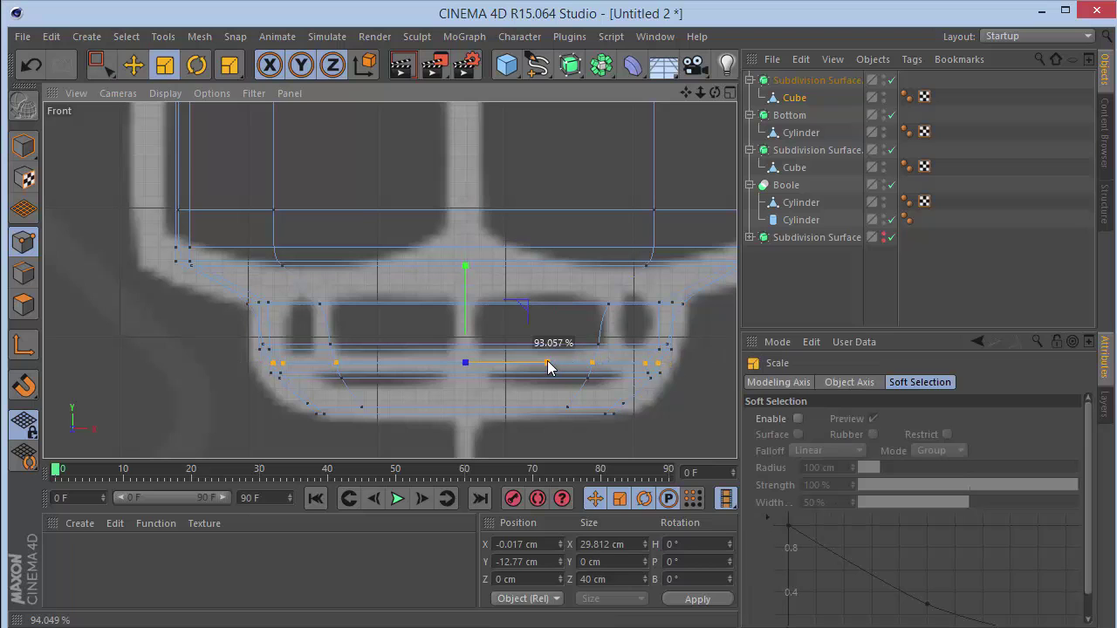
pyautogui.click(802, 302)
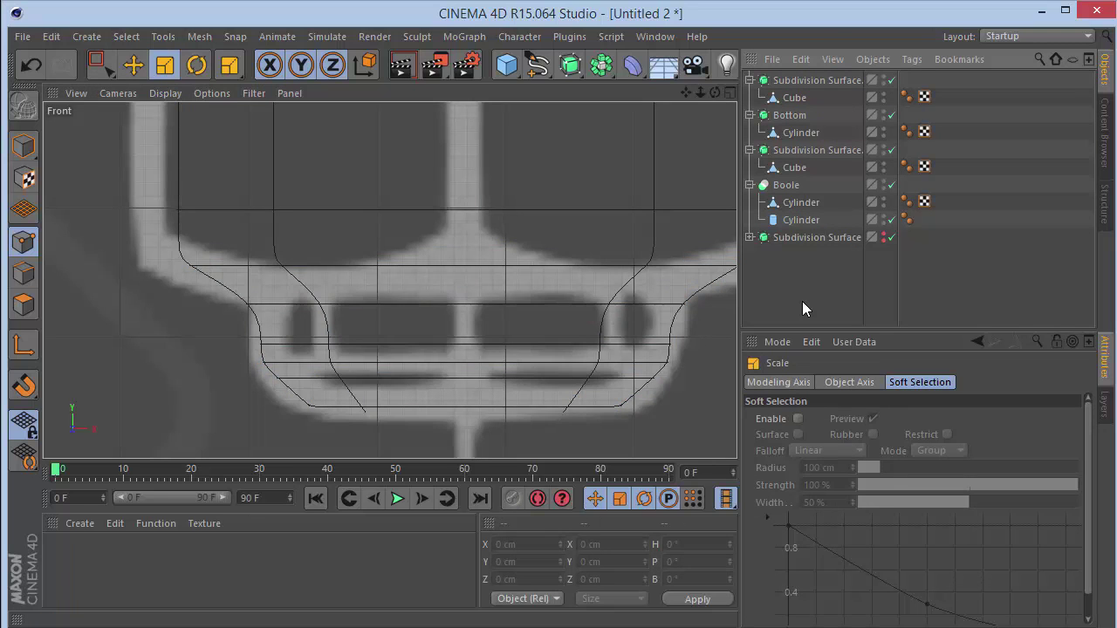
pyautogui.press('F1')
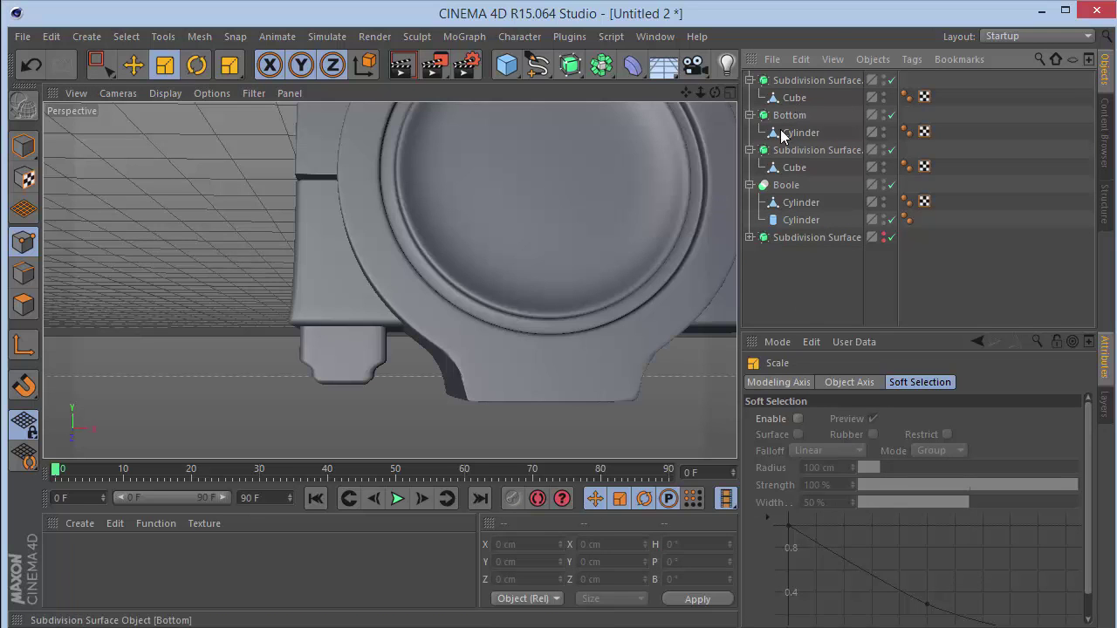
pyautogui.press('F4')
pyautogui.click(793, 98)
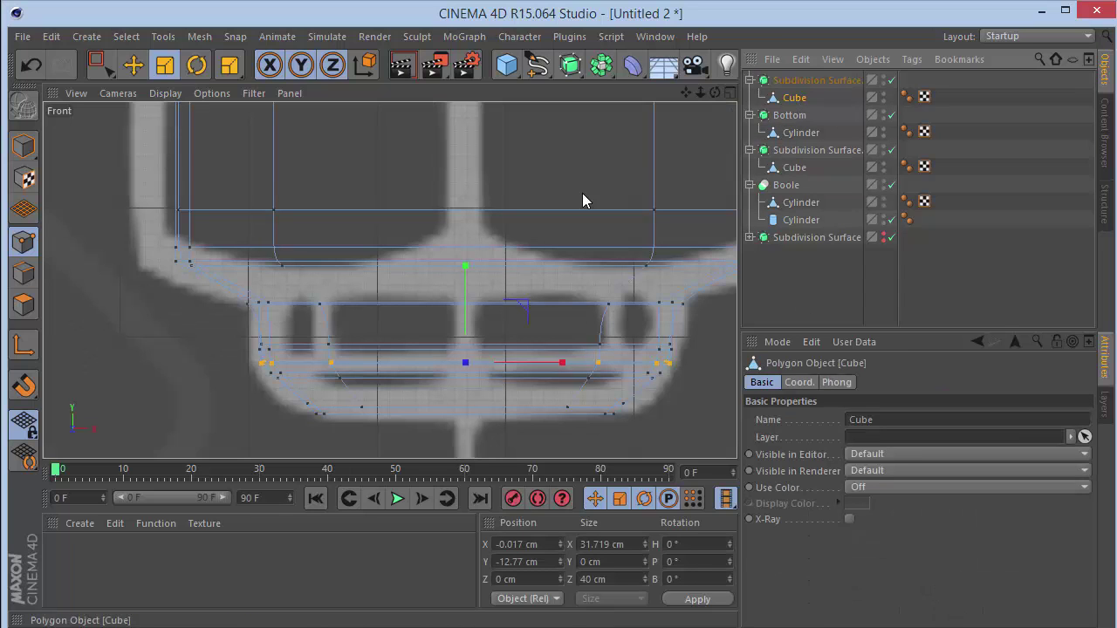
# Scale the nut's row of points at Y -8.187 cm to about 35.8 cm in X and check the smoothed shape in perspective.
pyautogui.press('0')
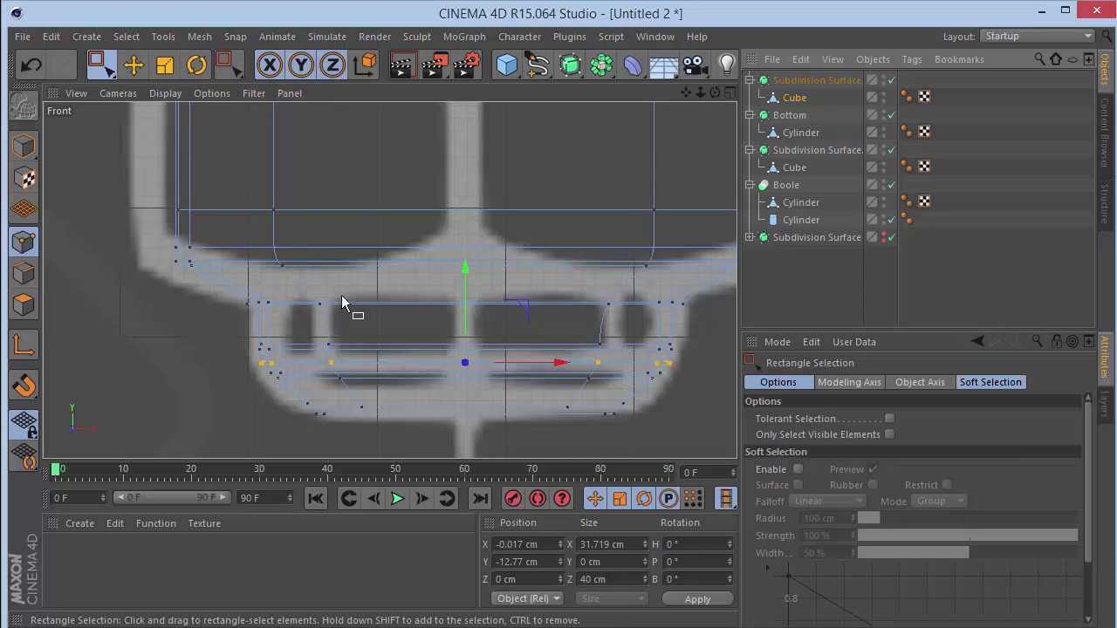
pyautogui.moveTo(225, 293); pyautogui.dragTo(733, 344)
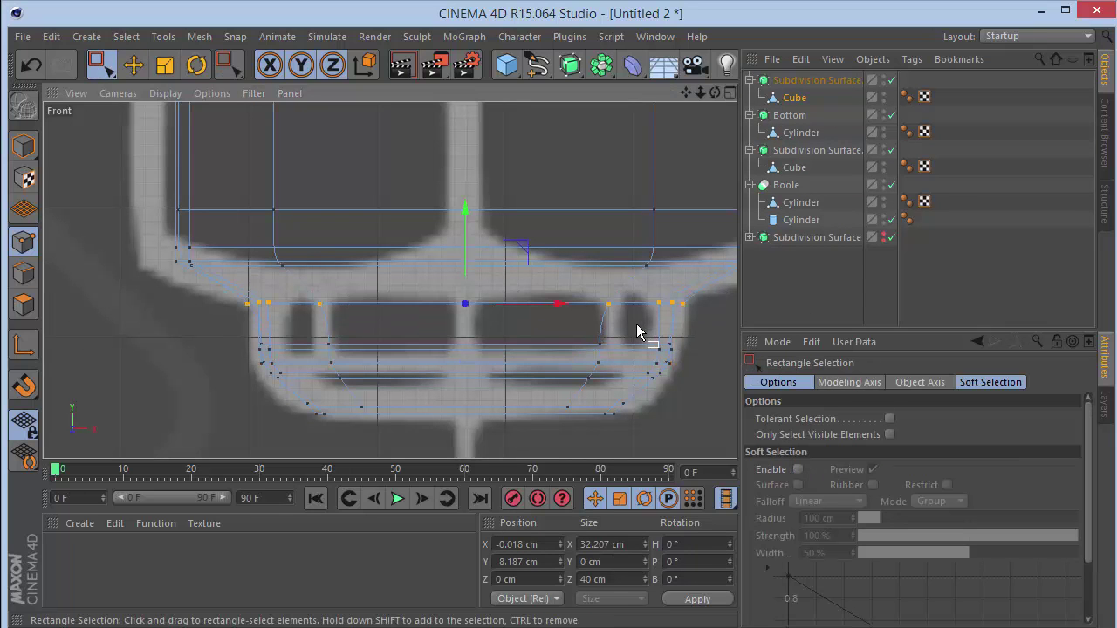
pyautogui.press('t')
pyautogui.moveTo(567, 305); pyautogui.dragTo(574, 305)
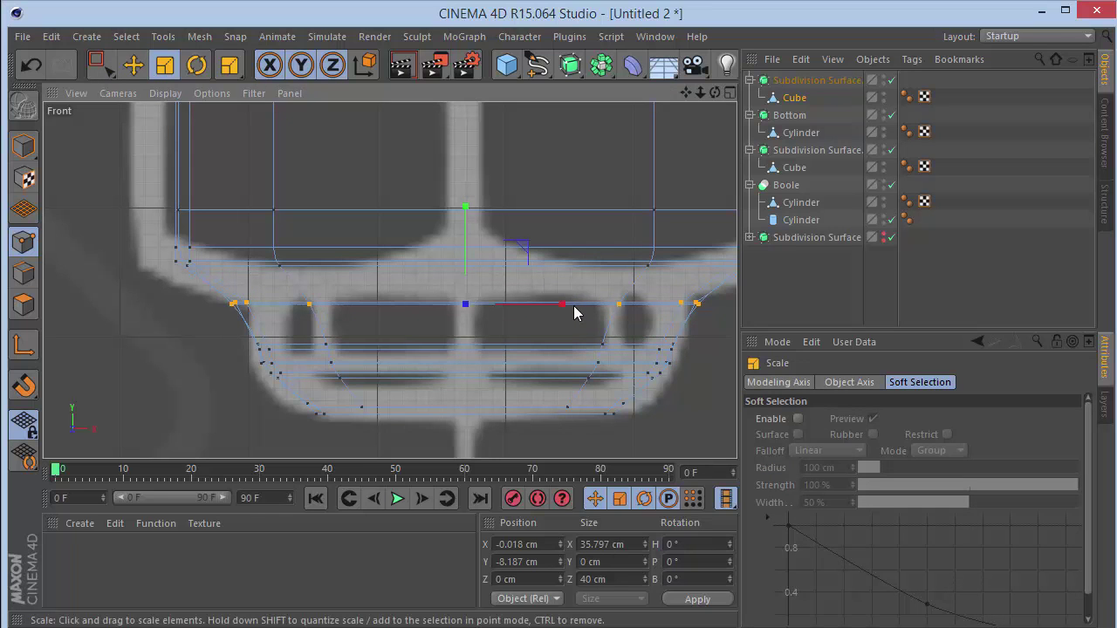
pyautogui.press('F1')
pyautogui.click(819, 284)
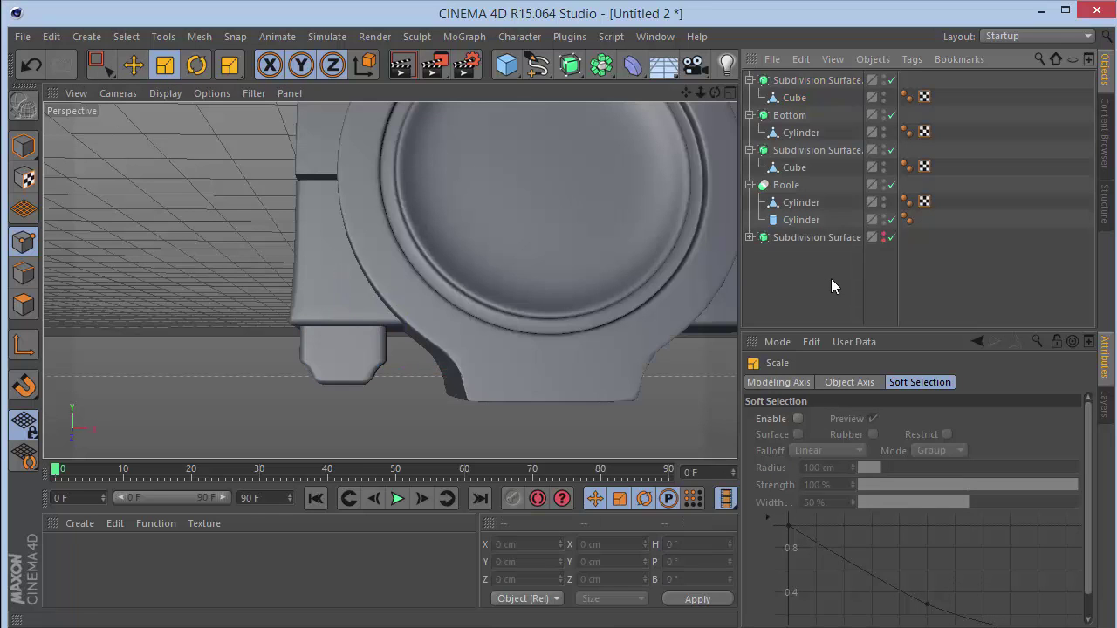
pyautogui.keyDown('alt'); pyautogui.moveTo(388, 279); pyautogui.dragTo(389, 279); pyautogui.keyUp('alt')
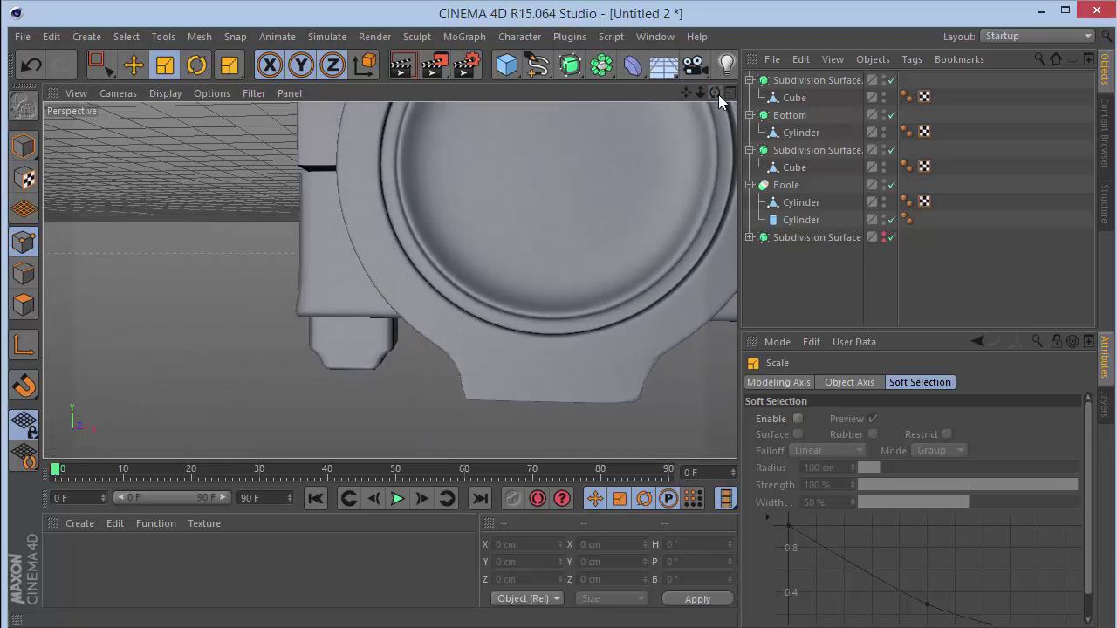
# Add a Symmetry object and make the nut's Subdivision Surface its child to mirror the nut to the opposite side.
pyautogui.click(843, 79)
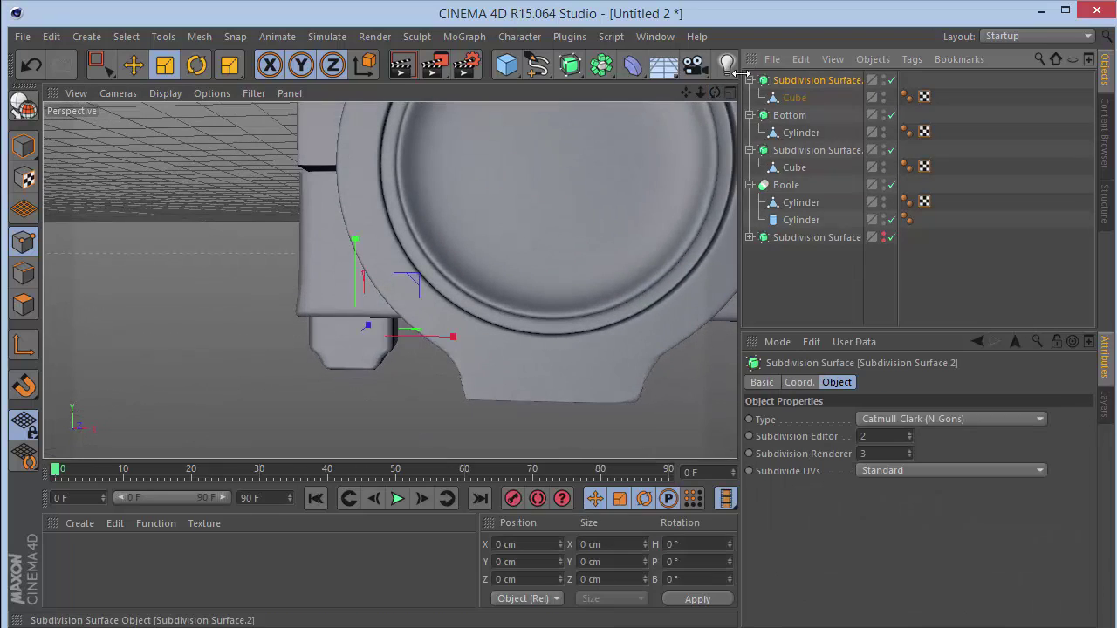
pyautogui.click(601, 65)
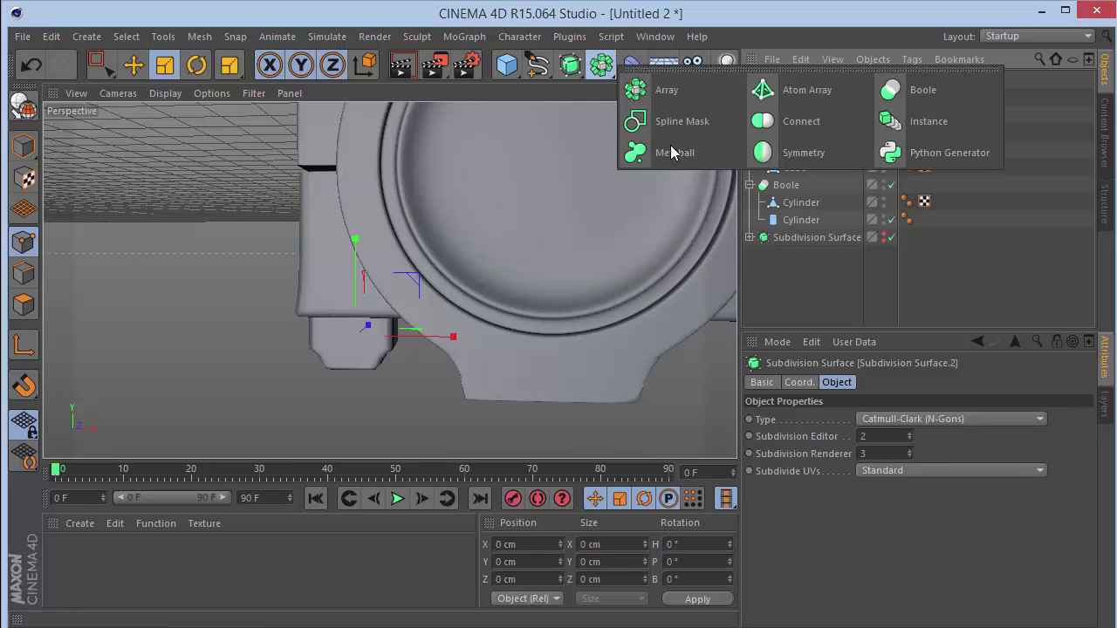
pyautogui.keyDown('alt'); pyautogui.click(850, 150); pyautogui.keyUp('alt')
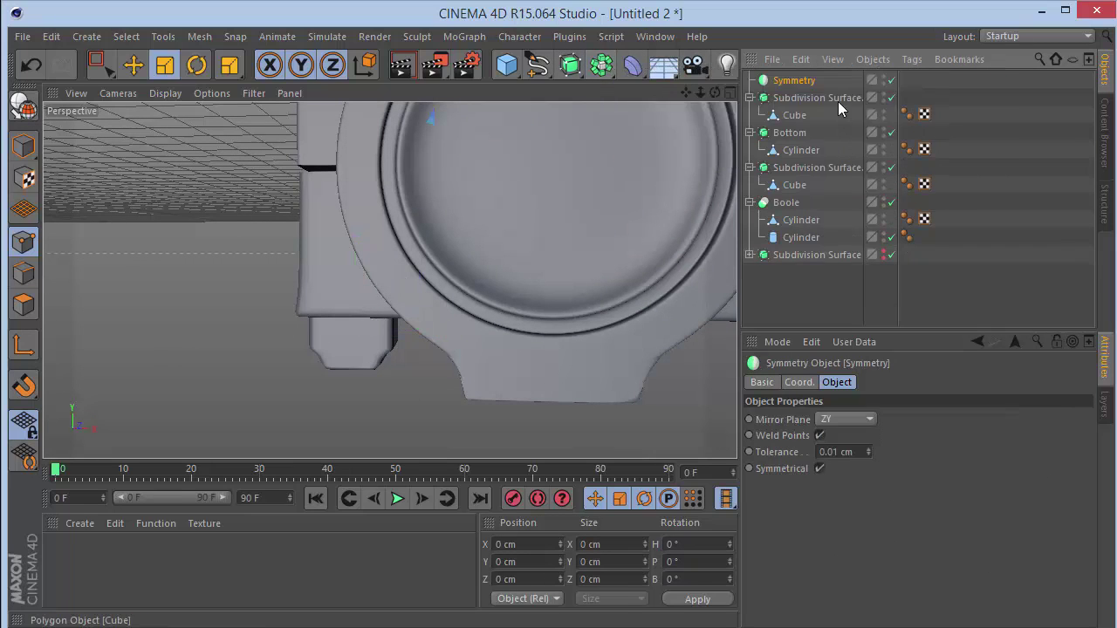
pyautogui.click(823, 97)
pyautogui.moveTo(688, 93); pyautogui.dragTo(717, 96)
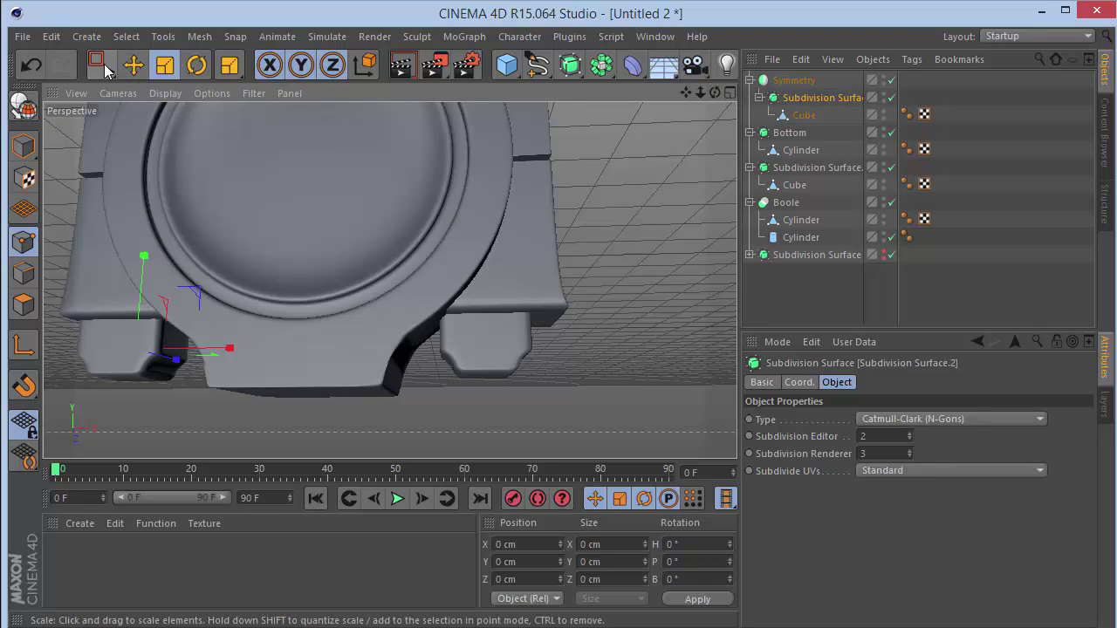
# Shift the nut's Subdivision Surface outward along X in the front view, bringing its mirrored copy over the opposite nut in the reference.
pyautogui.press('F4')
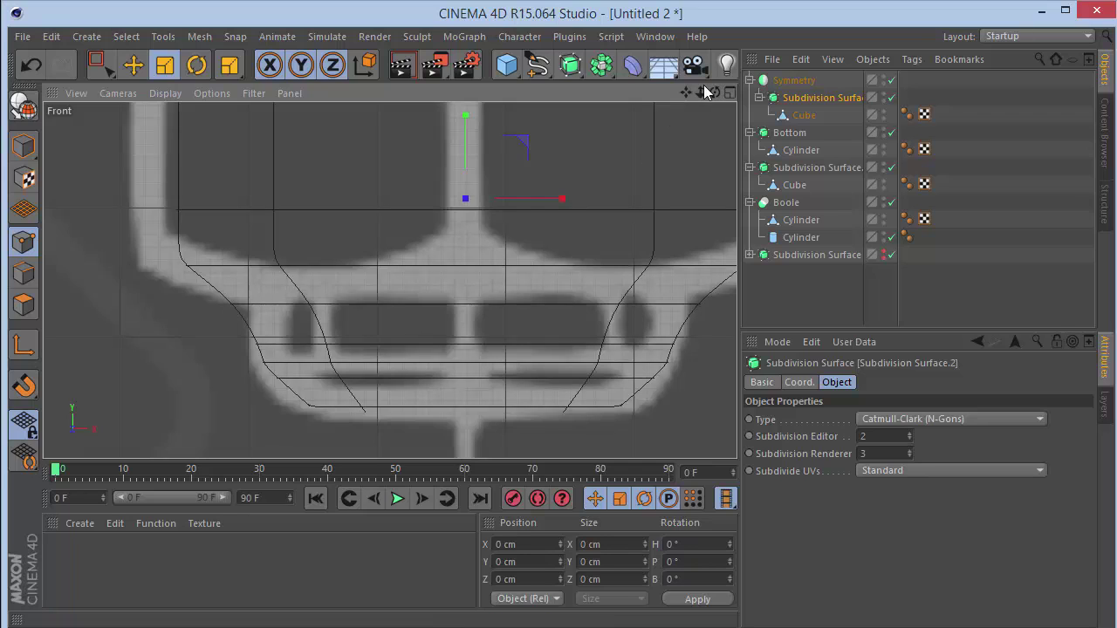
pyautogui.moveTo(701, 92); pyautogui.dragTo(390, 281)
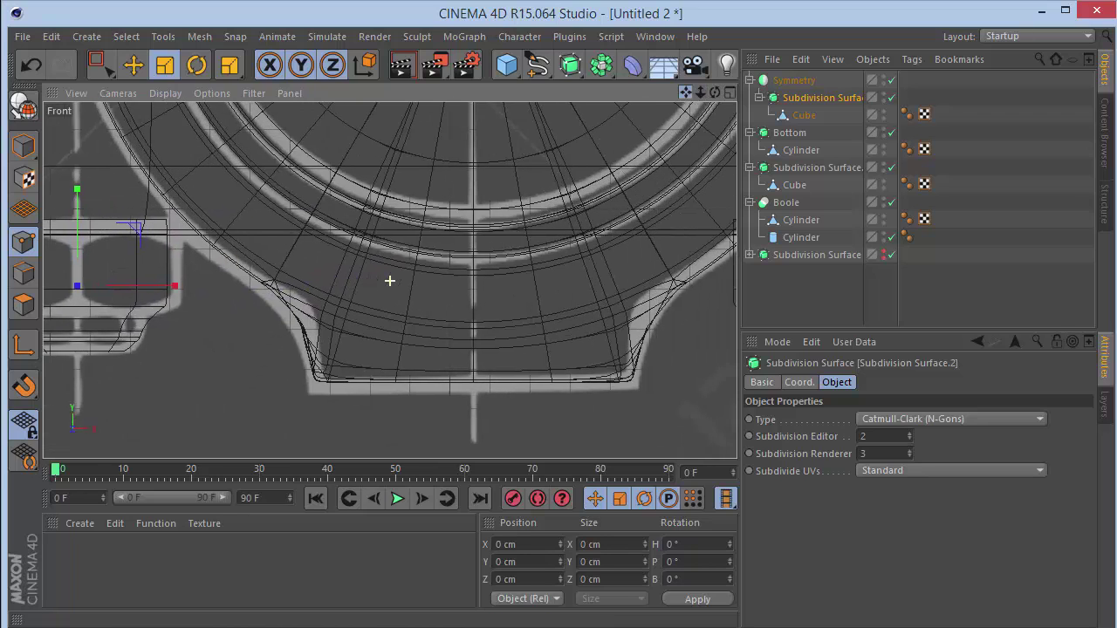
pyautogui.moveTo(700, 90); pyautogui.dragTo(390, 281)
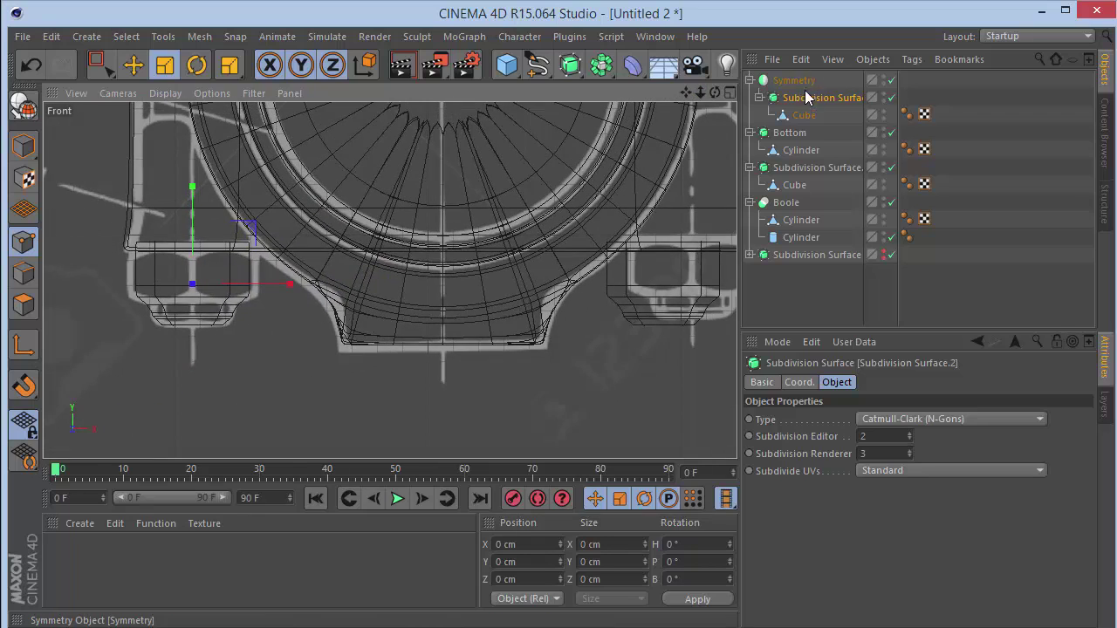
pyautogui.moveTo(97, 65); pyautogui.dragTo(144, 87)
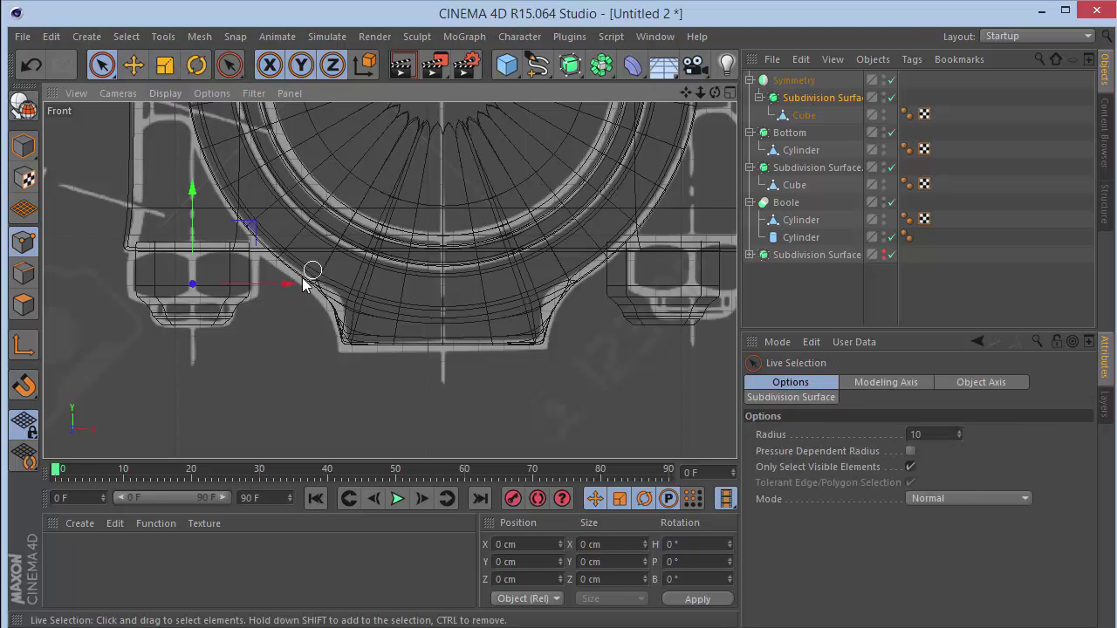
pyautogui.moveTo(287, 291); pyautogui.dragTo(269, 289)
# Set the Symmetry object's X position to 5 cm to align both nuts with the reference drawing.
pyautogui.click(794, 80)
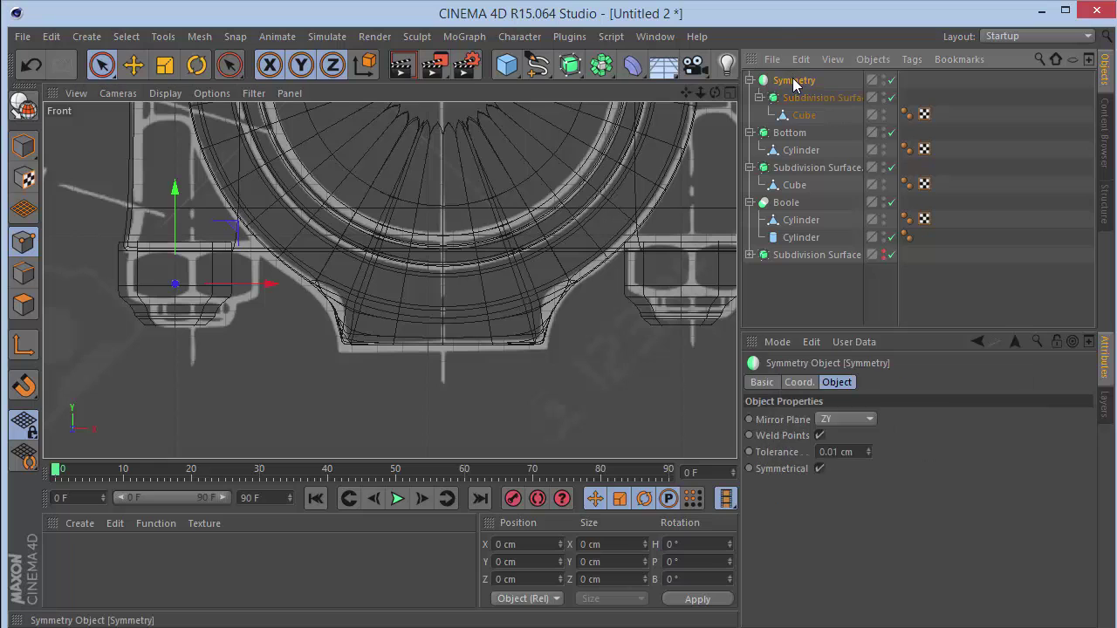
pyautogui.moveTo(687, 92); pyautogui.dragTo(586, 121)
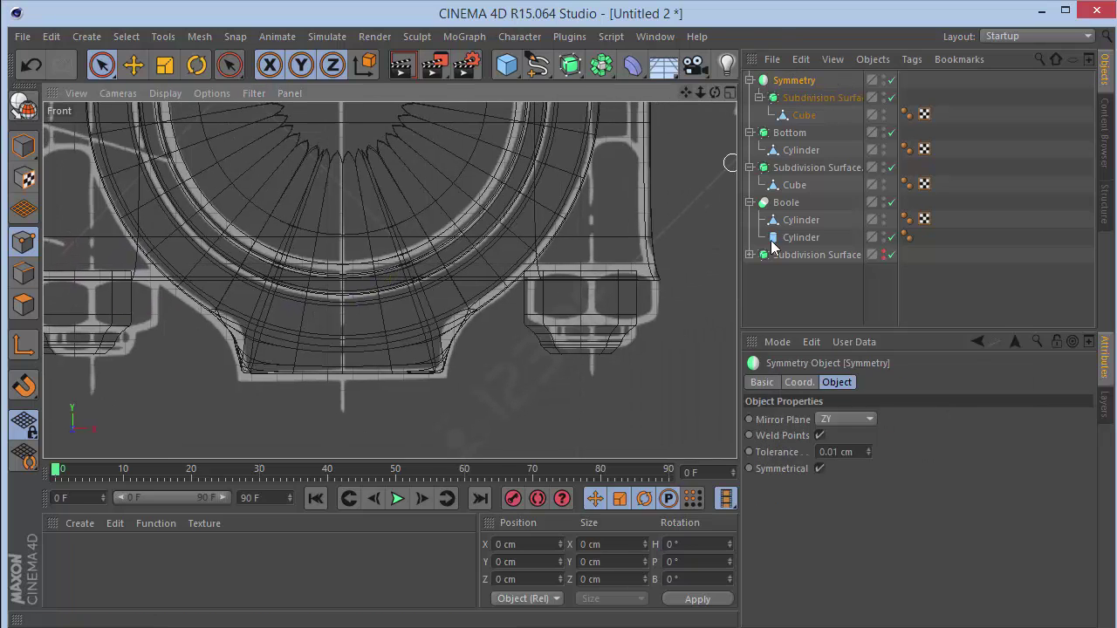
pyautogui.click(811, 380)
pyautogui.moveTo(832, 420); pyautogui.dragTo(832, 415)
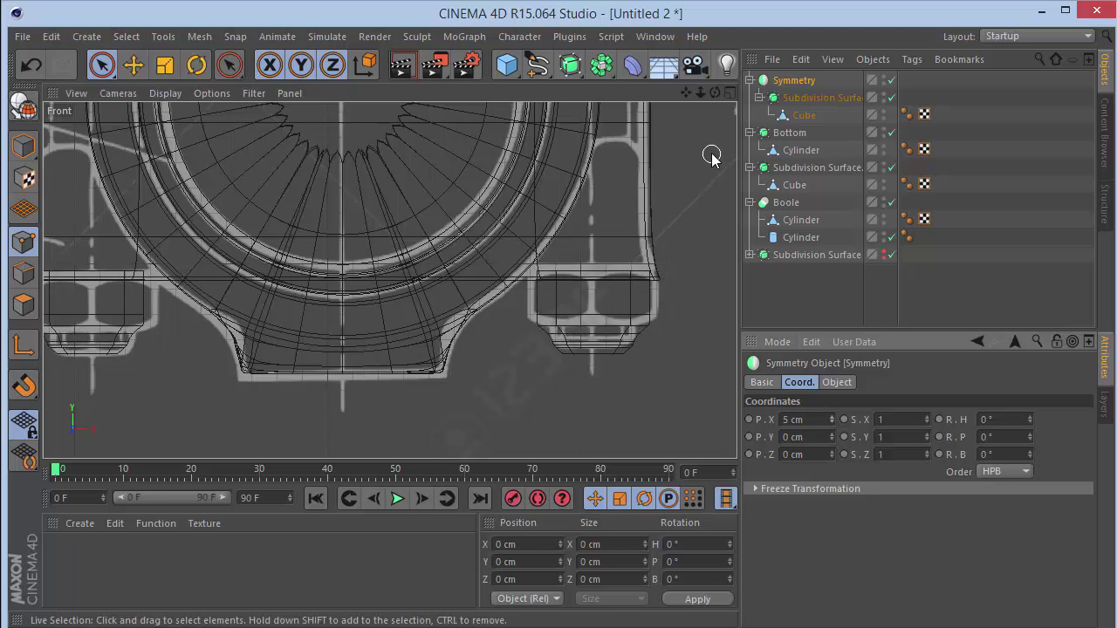
# Cut a loop with the loop Knife at the inner rim of the Cylinder under Bottom in perspective.
pyautogui.moveTo(688, 96); pyautogui.dragTo(727, 93)
pyautogui.press('F1')
pyautogui.scroll(5, 399, 191)
pyautogui.click(801, 115)
pyautogui.click(528, 190)
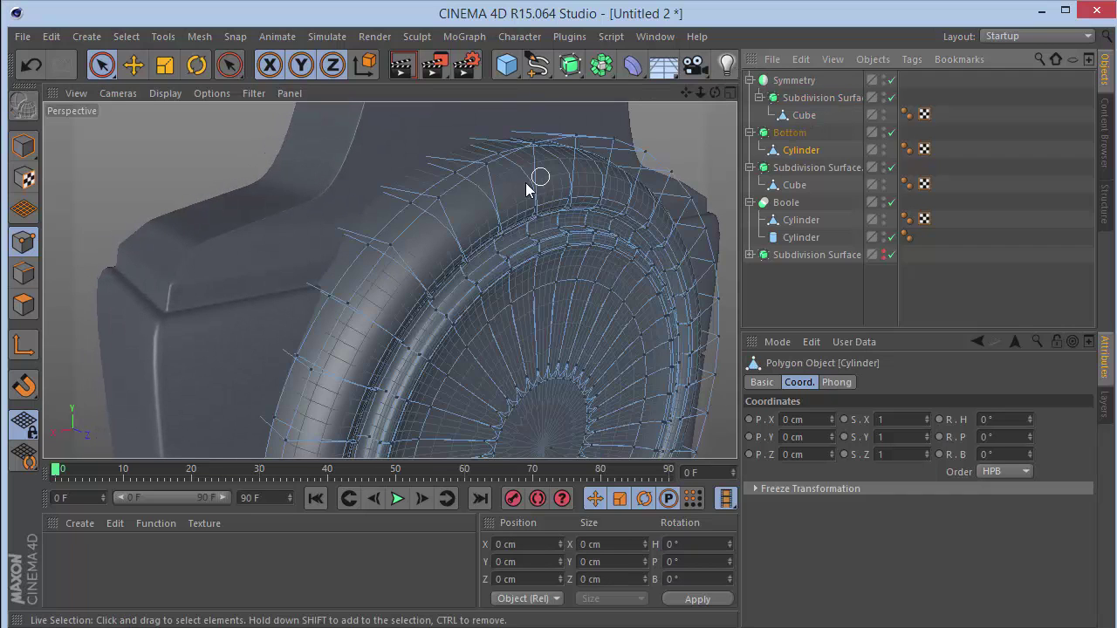
pyautogui.press('k')
pyautogui.press('l')
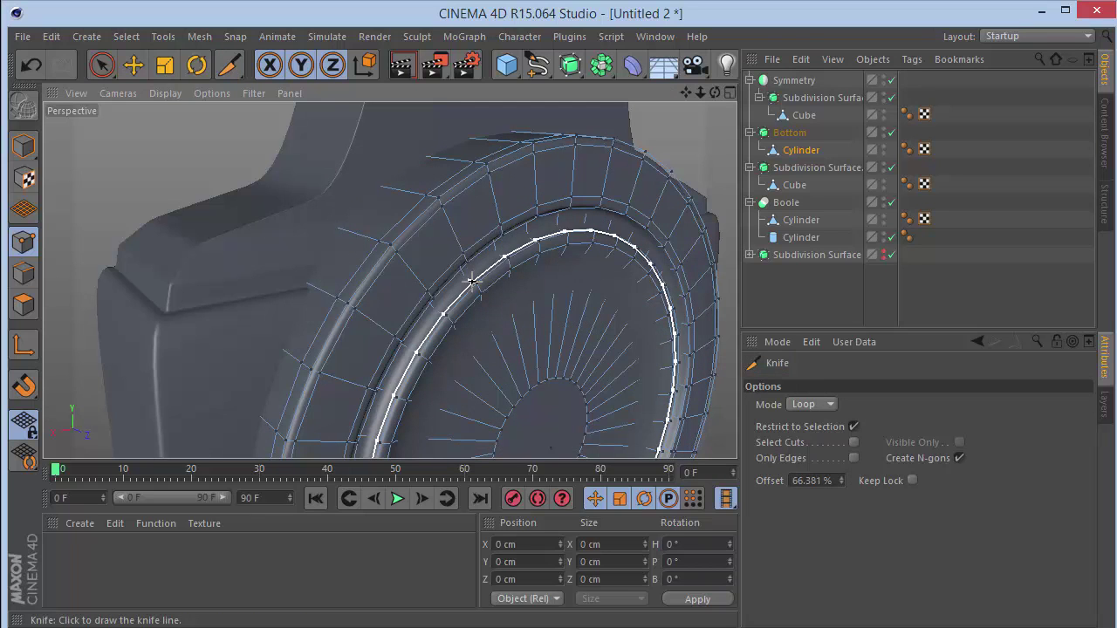
pyautogui.click(520, 249)
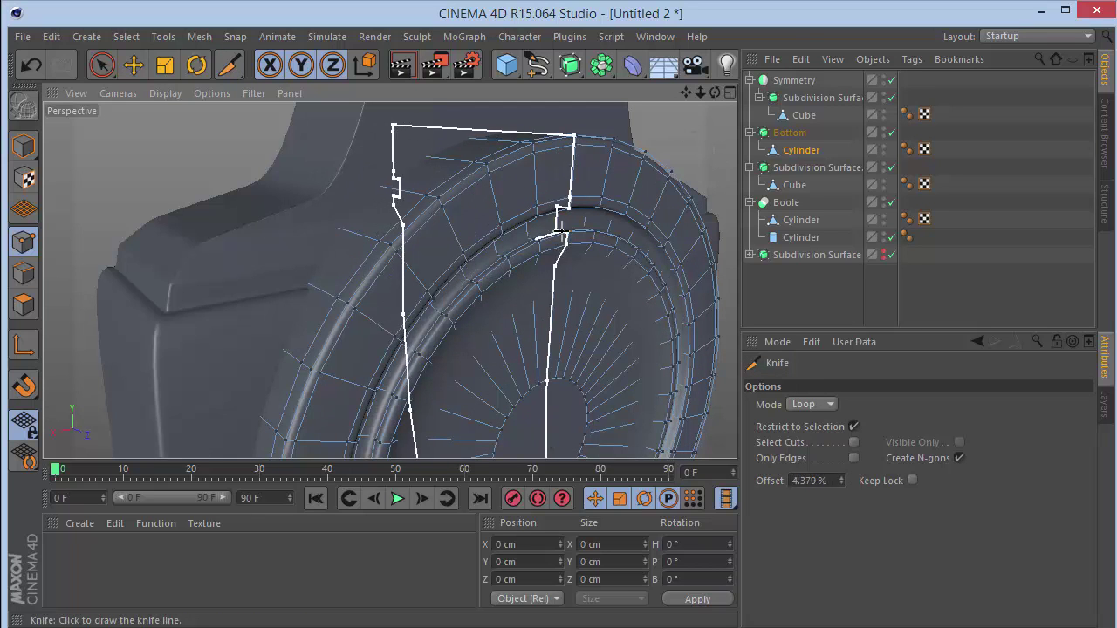
# Examine the edges around the rim and centre disc of the Cylinder under Bottom up close.
pyautogui.scroll(1, 557, 220)
pyautogui.scroll(3, 556, 221)
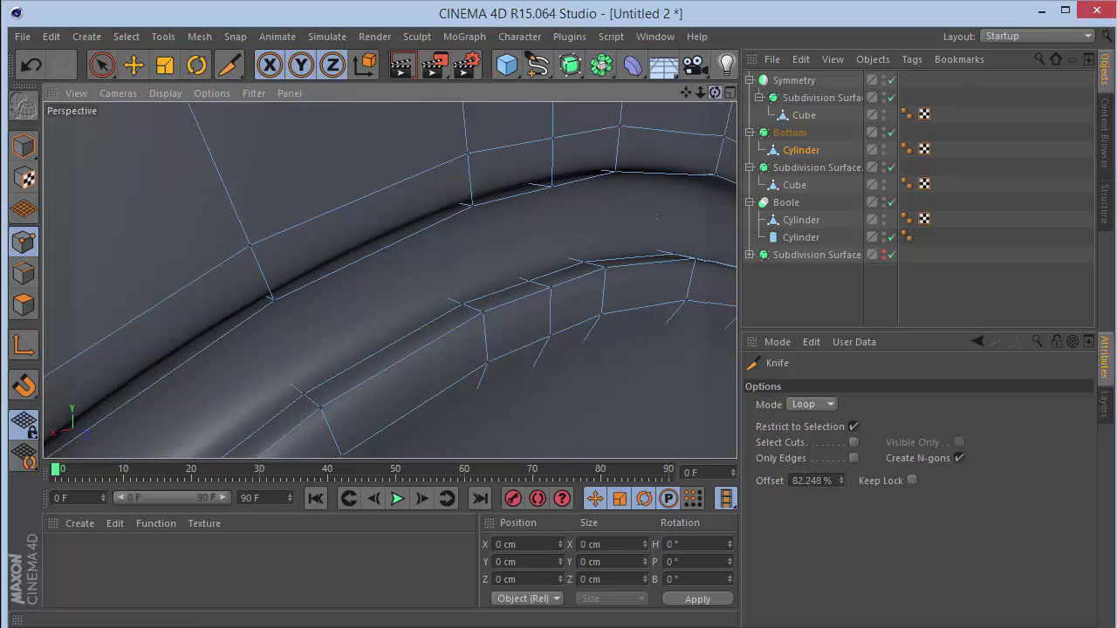
pyautogui.moveTo(714, 92); pyautogui.dragTo(706, 54)
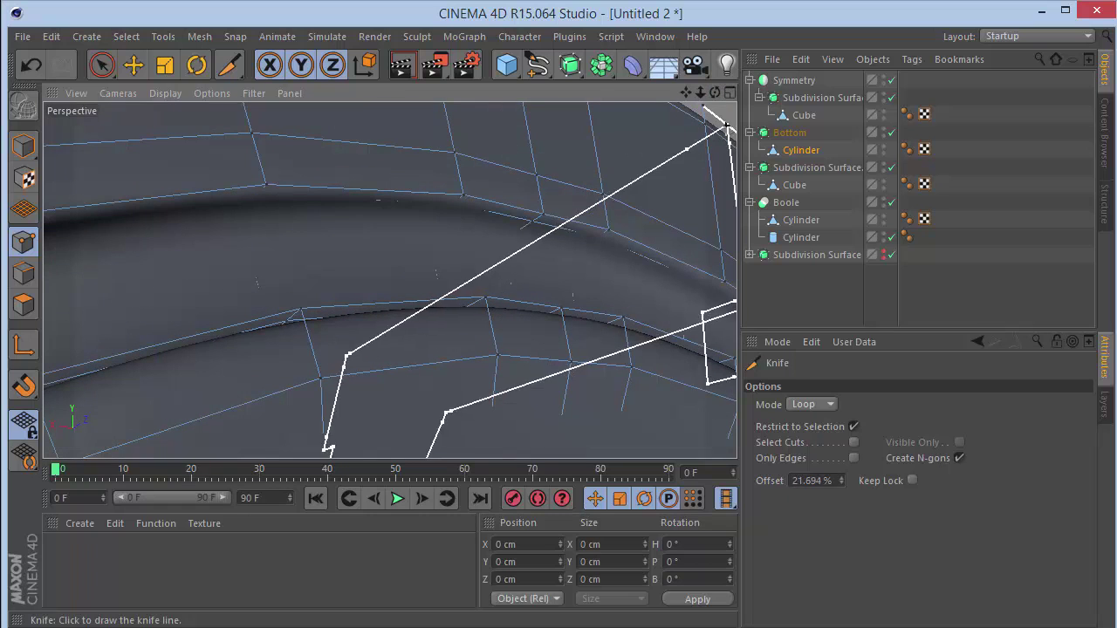
pyautogui.moveTo(714, 95); pyautogui.dragTo(689, 96)
pyautogui.scroll(-5, 389, 281)
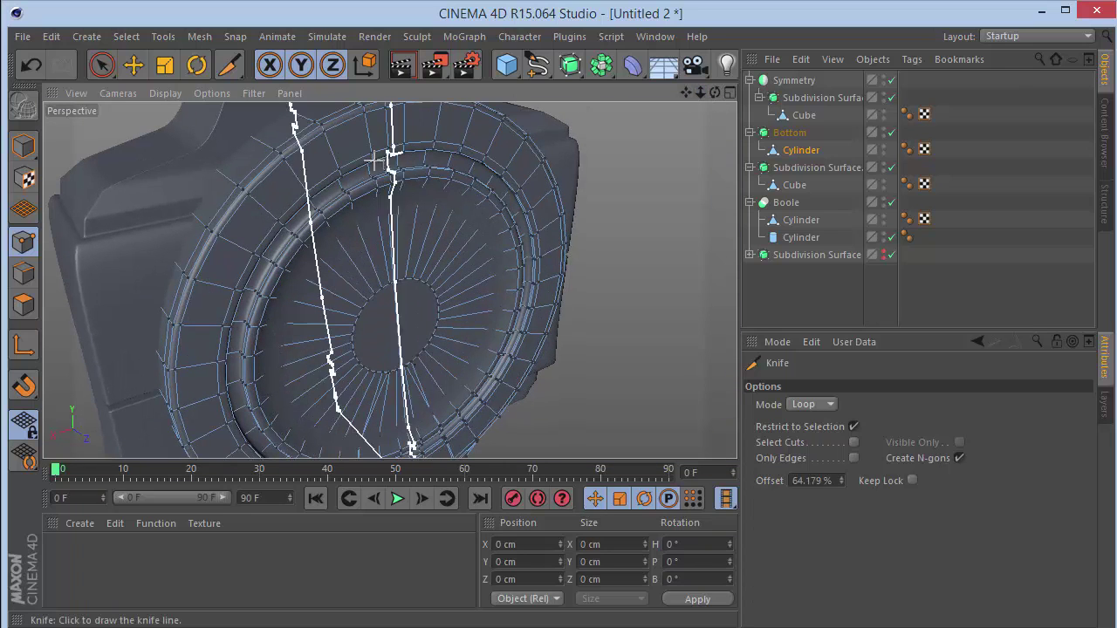
pyautogui.scroll(5, 391, 253)
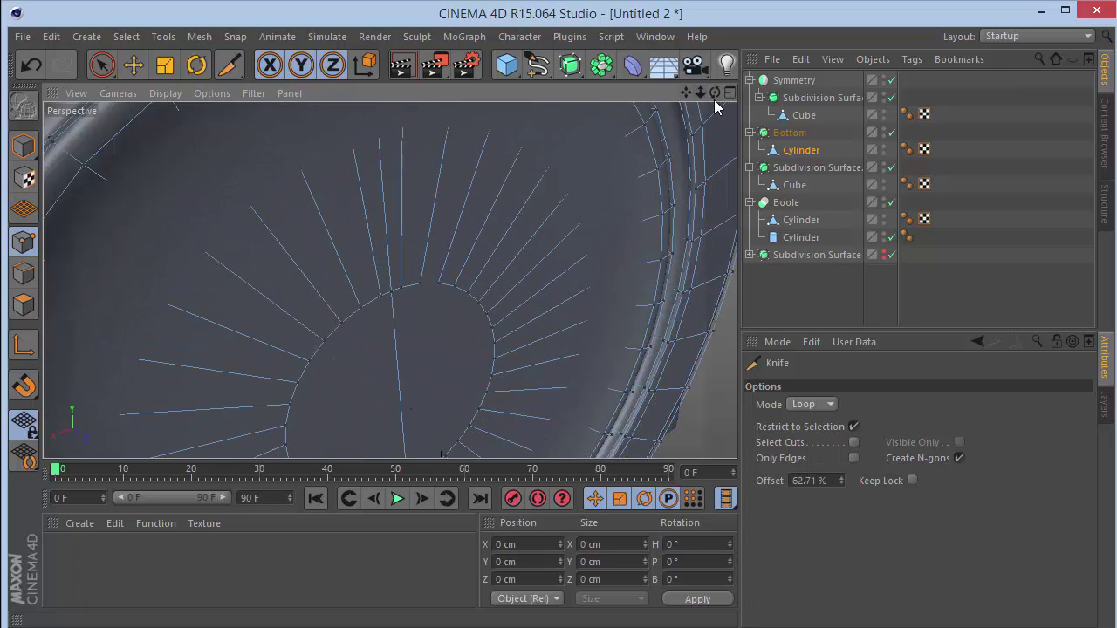
# Add a Cylinder primitive, set its Y position to -279 cm and orient it along +Z.
pyautogui.press('F4')
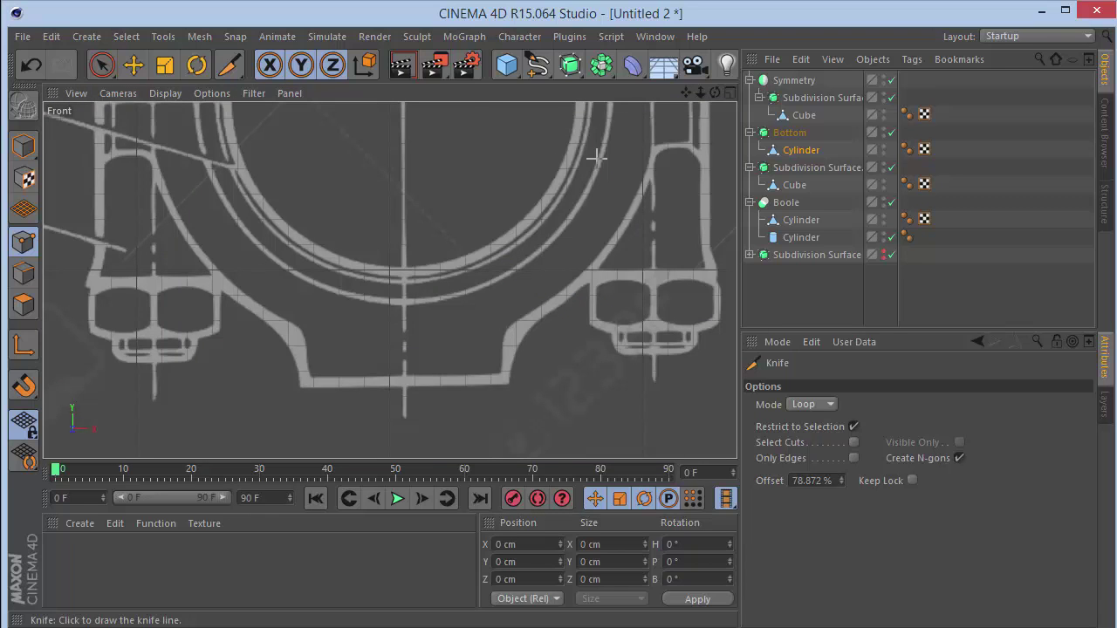
pyautogui.scroll(-2, 594, 139)
pyautogui.moveTo(506, 64); pyautogui.dragTo(870, 132)
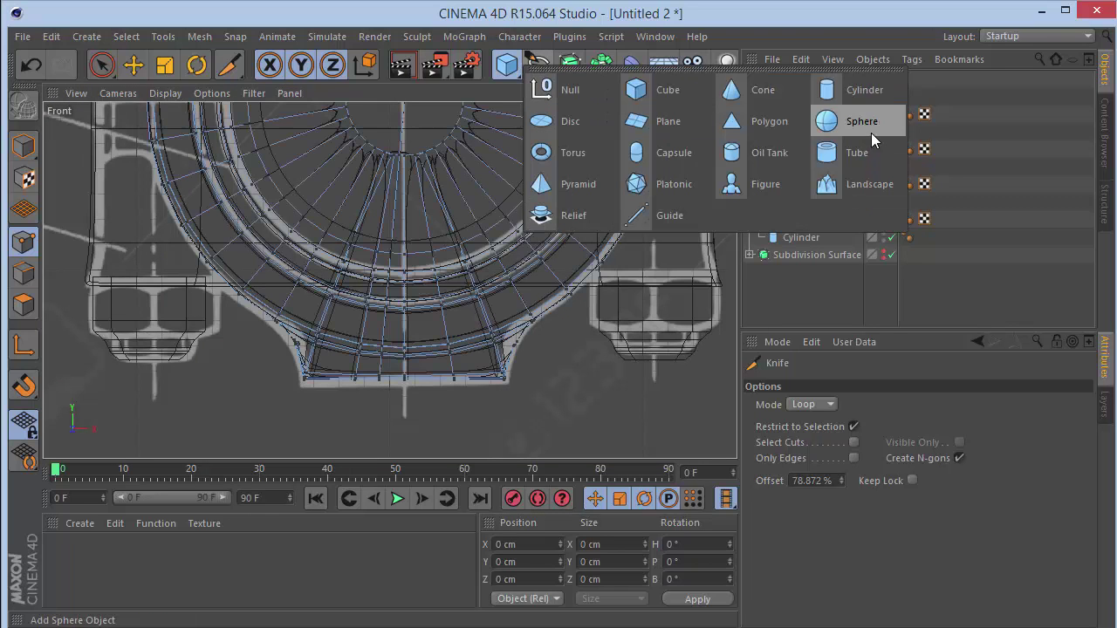
pyautogui.moveTo(866, 92); pyautogui.dragTo(864, 88)
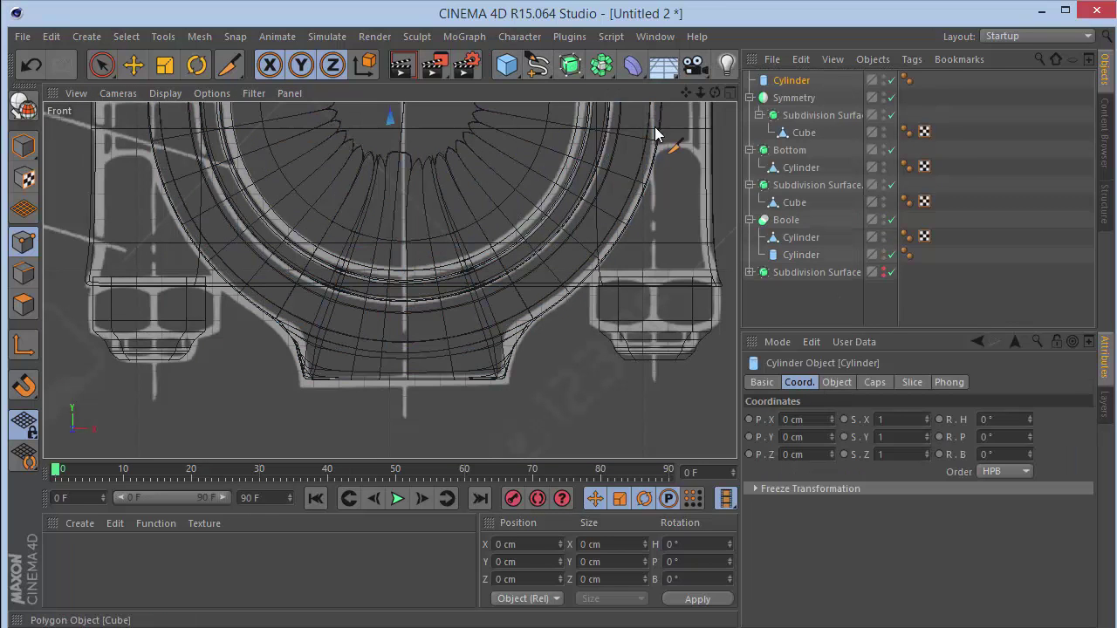
pyautogui.click(836, 382)
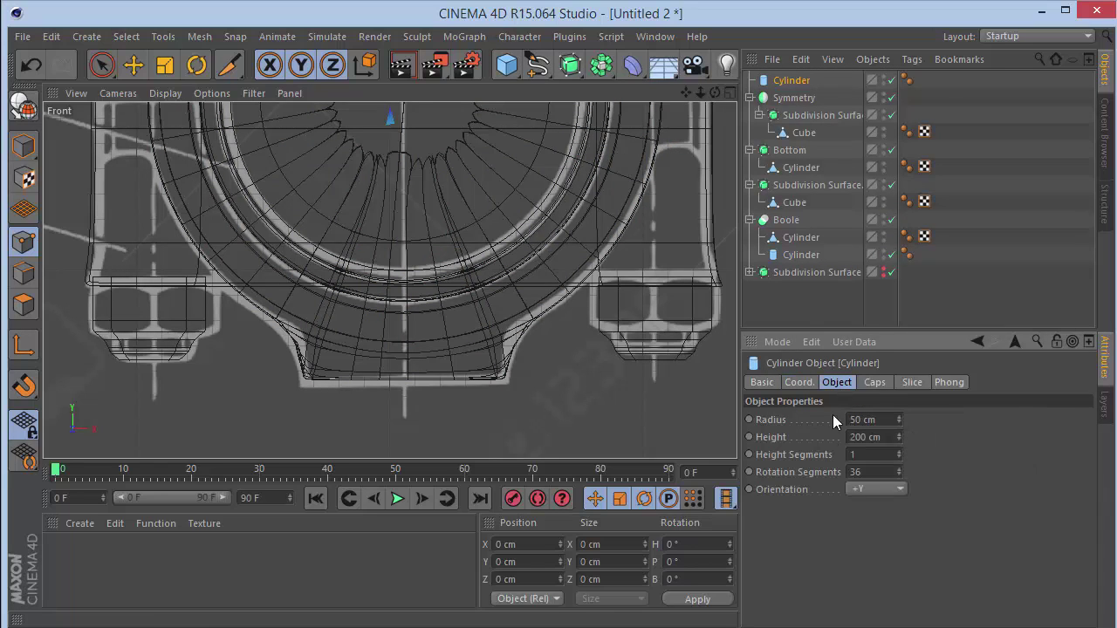
pyautogui.click(894, 490)
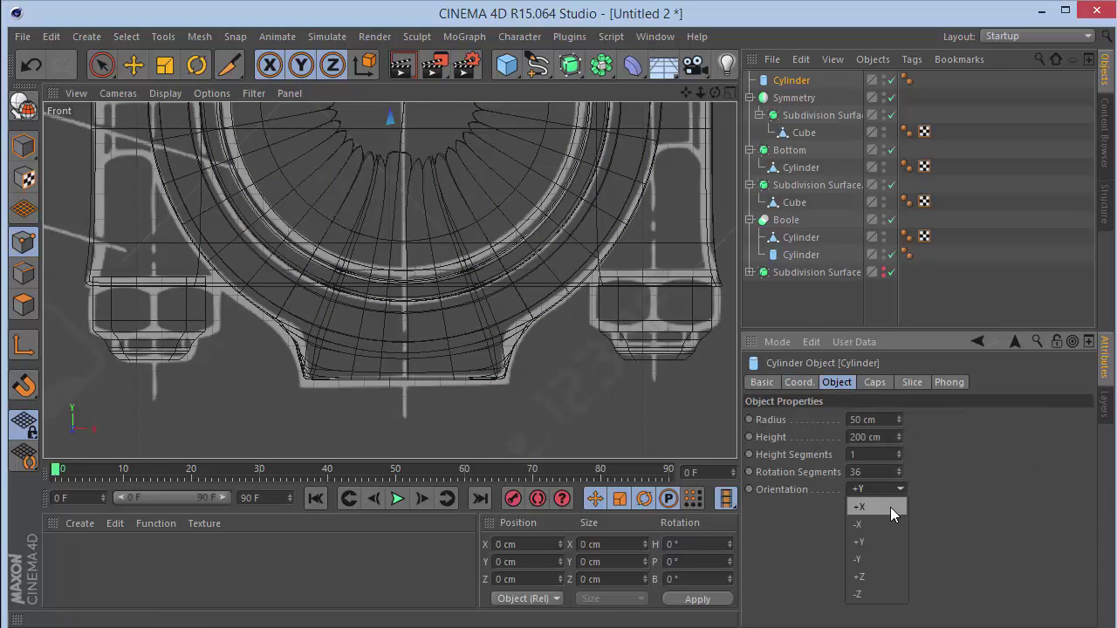
pyautogui.click(799, 382)
pyautogui.moveTo(832, 444); pyautogui.dragTo(832, 542)
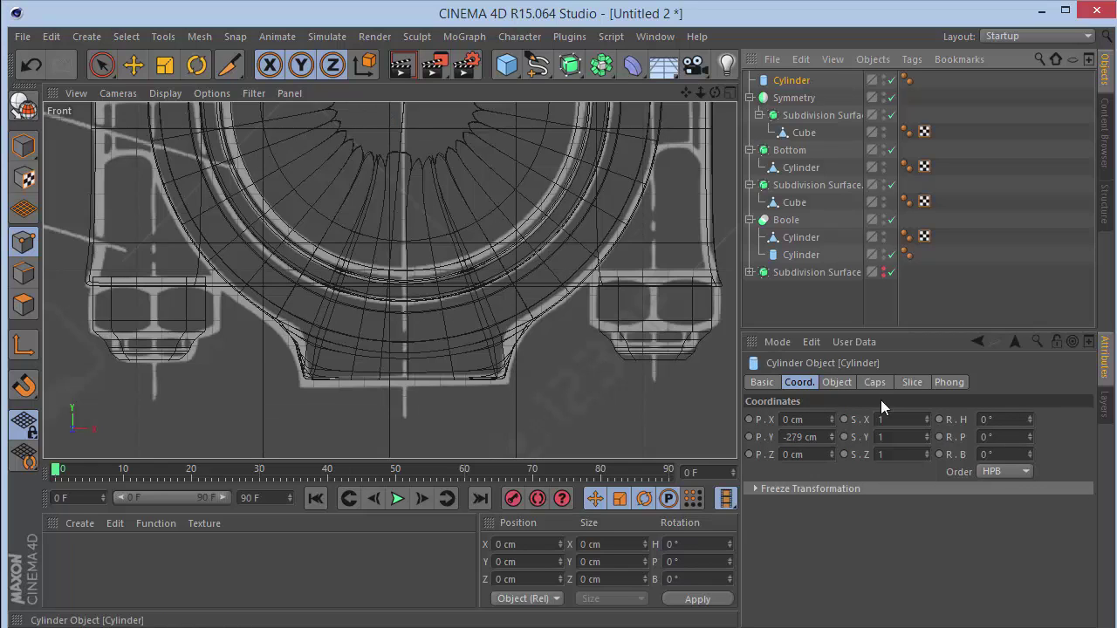
pyautogui.click(836, 383)
pyautogui.click(898, 495)
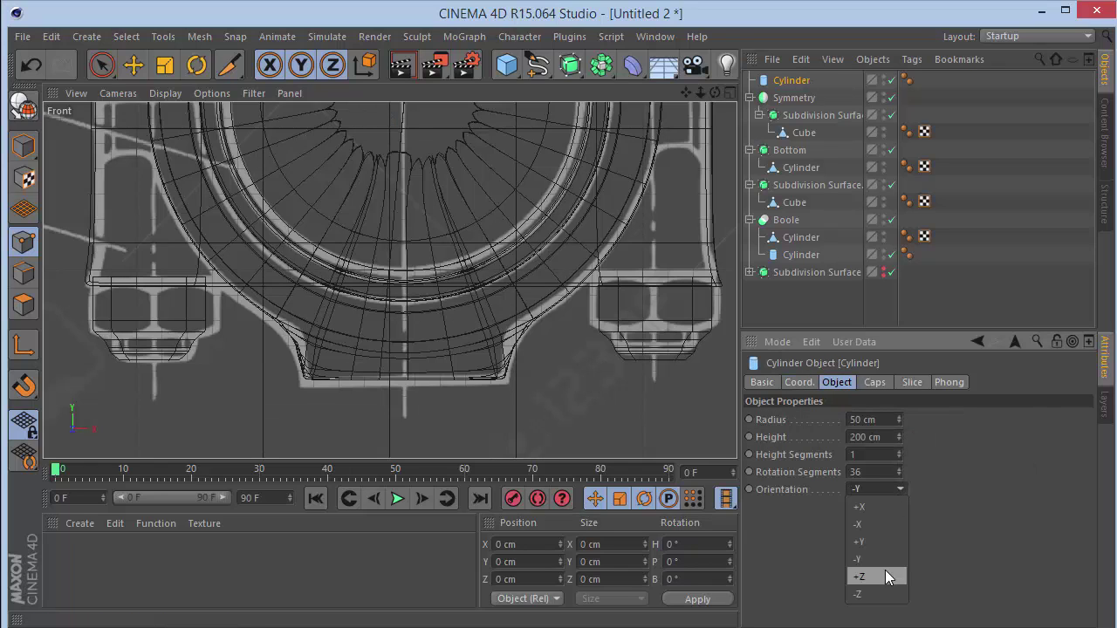
pyautogui.click(885, 569)
# Centre the new Cylinder on the rod's large bore, enlarge it to about 138.5 cm across to match the reference circle, and check it in perspective.
pyautogui.moveTo(690, 99); pyautogui.dragTo(731, 243)
pyautogui.click(110, 70)
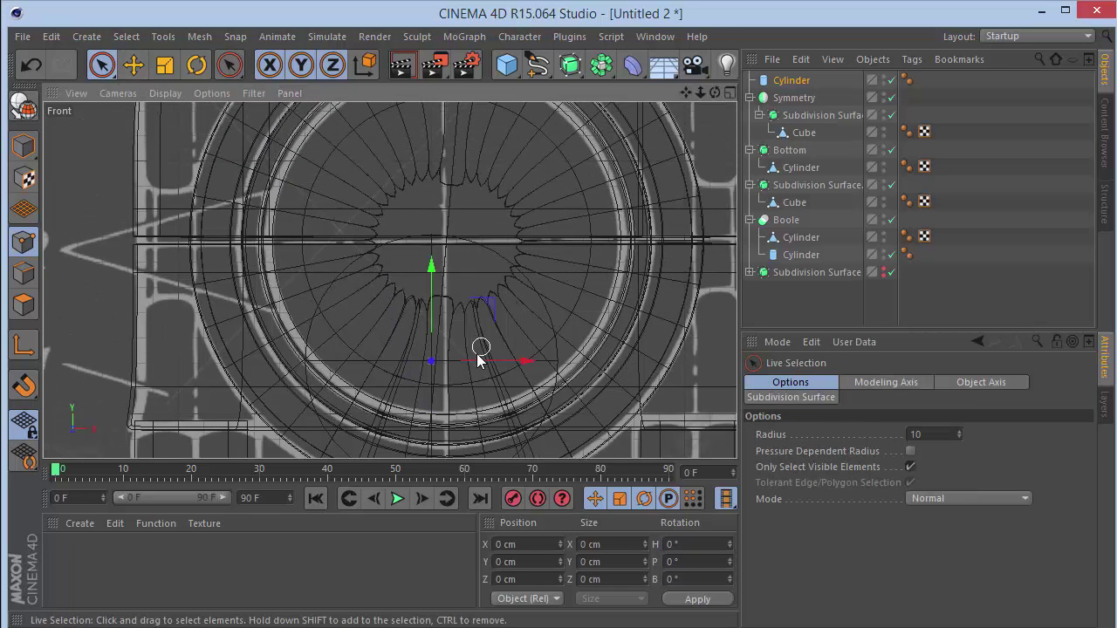
pyautogui.click(24, 150)
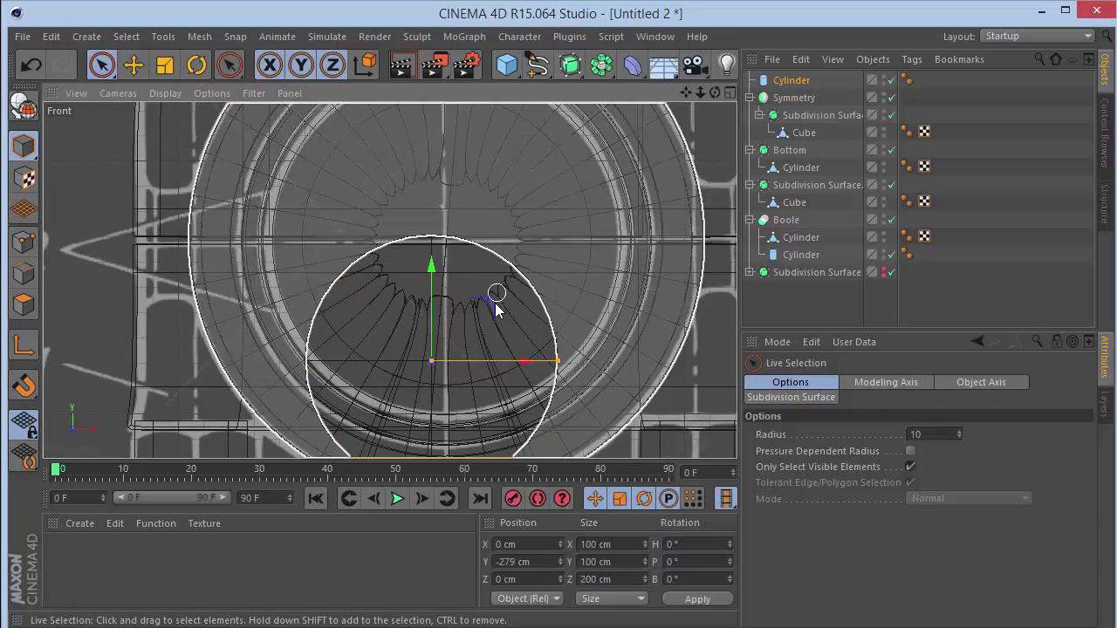
pyautogui.moveTo(491, 300); pyautogui.dragTo(506, 182)
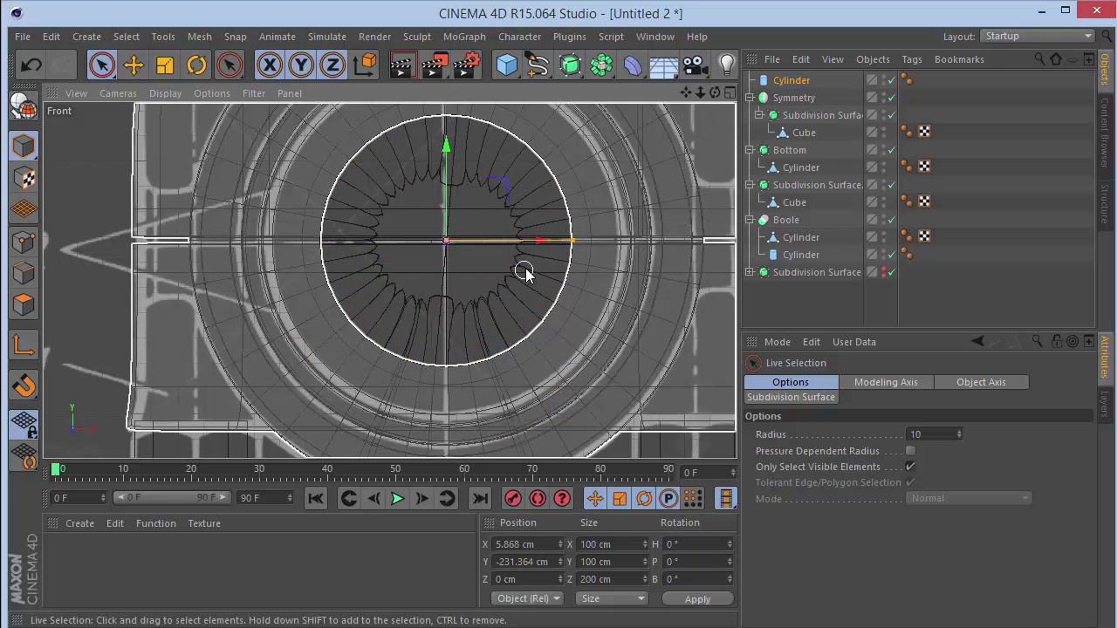
pyautogui.moveTo(573, 240); pyautogui.dragTo(621, 249)
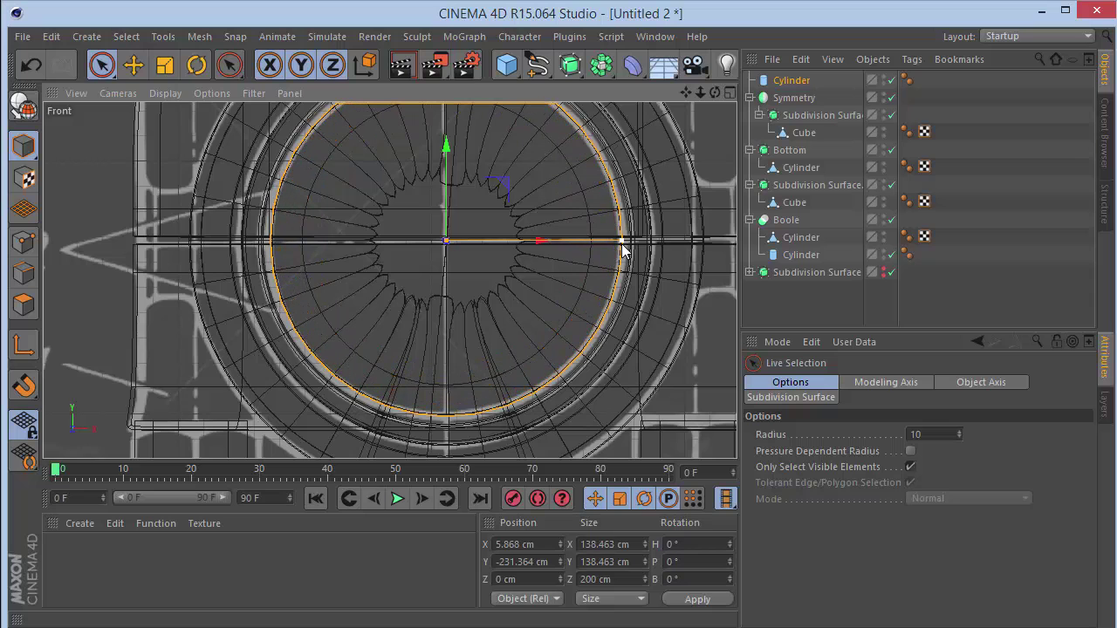
pyautogui.press('F1')
pyautogui.moveTo(700, 93)
pyautogui.mouseDown()
pyautogui.moveTo(389, 281)
pyautogui.moveTo(713, 98)
pyautogui.mouseUp()
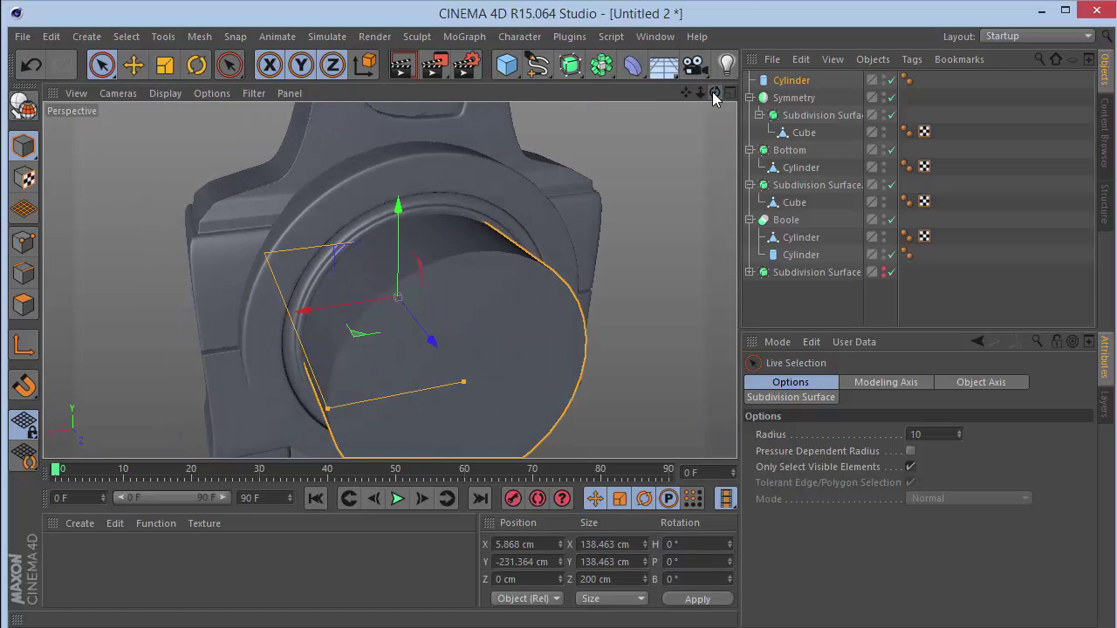
# Create a Boole that subtracts the new Cylinder from the polygon Cylinder taken out of the Bottom subdivision surface.
pyautogui.click(754, 97)
pyautogui.click(796, 132)
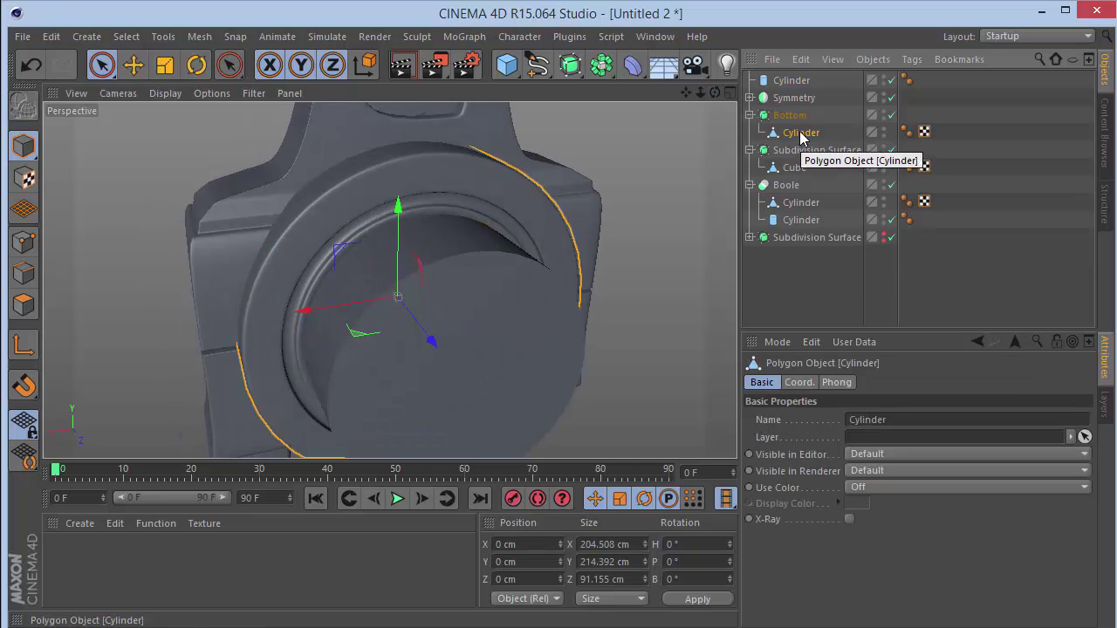
pyautogui.moveTo(800, 91); pyautogui.dragTo(799, 91)
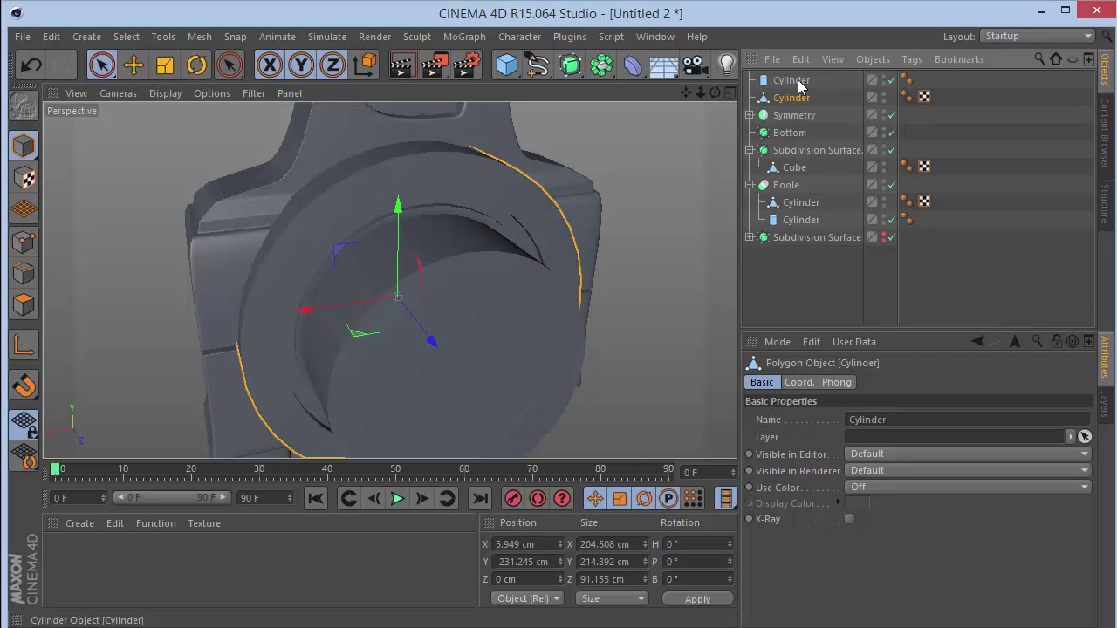
pyautogui.moveTo(604, 63); pyautogui.dragTo(947, 89)
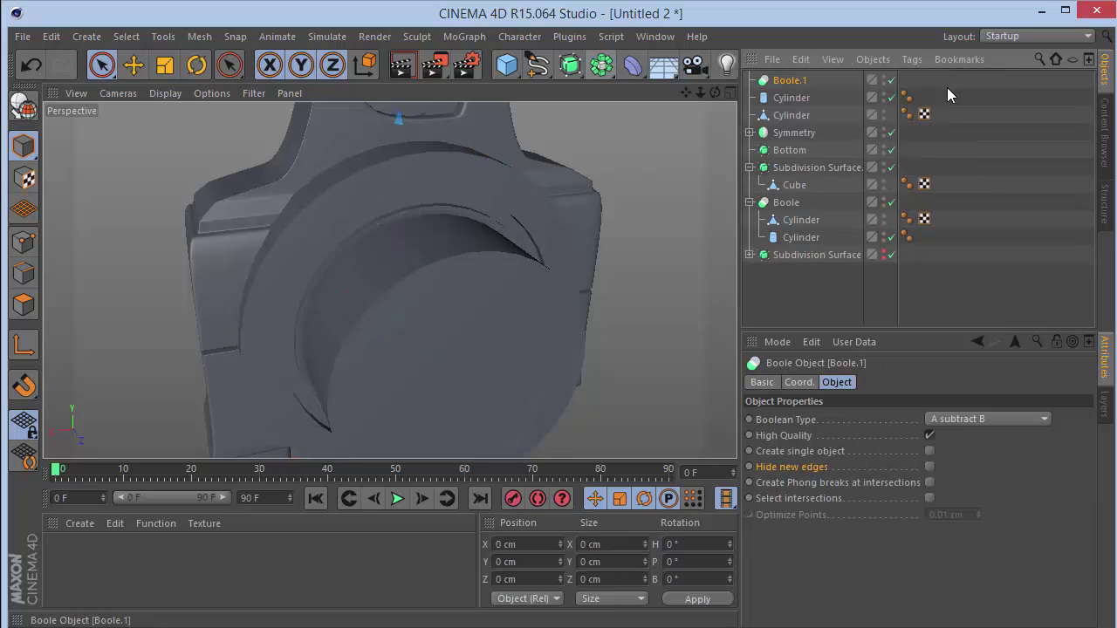
pyautogui.moveTo(793, 114); pyautogui.dragTo(816, 106)
pyautogui.click(1009, 170)
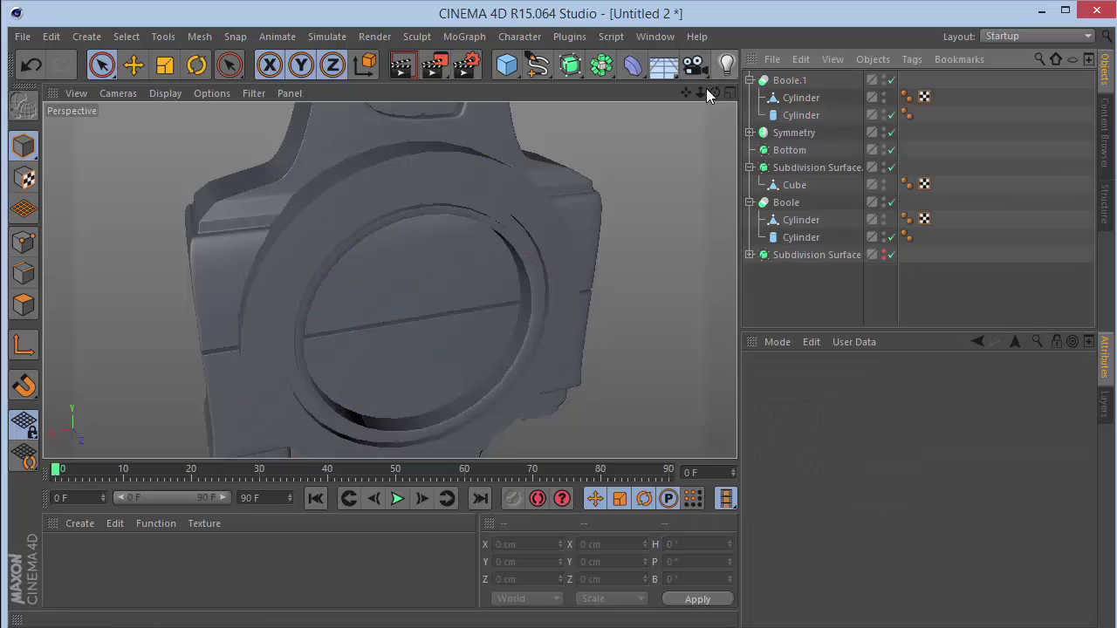
pyautogui.moveTo(714, 92)
pyautogui.mouseDown()
pyautogui.moveTo(387, 279)
pyautogui.moveTo(711, 98)
pyautogui.mouseUp()
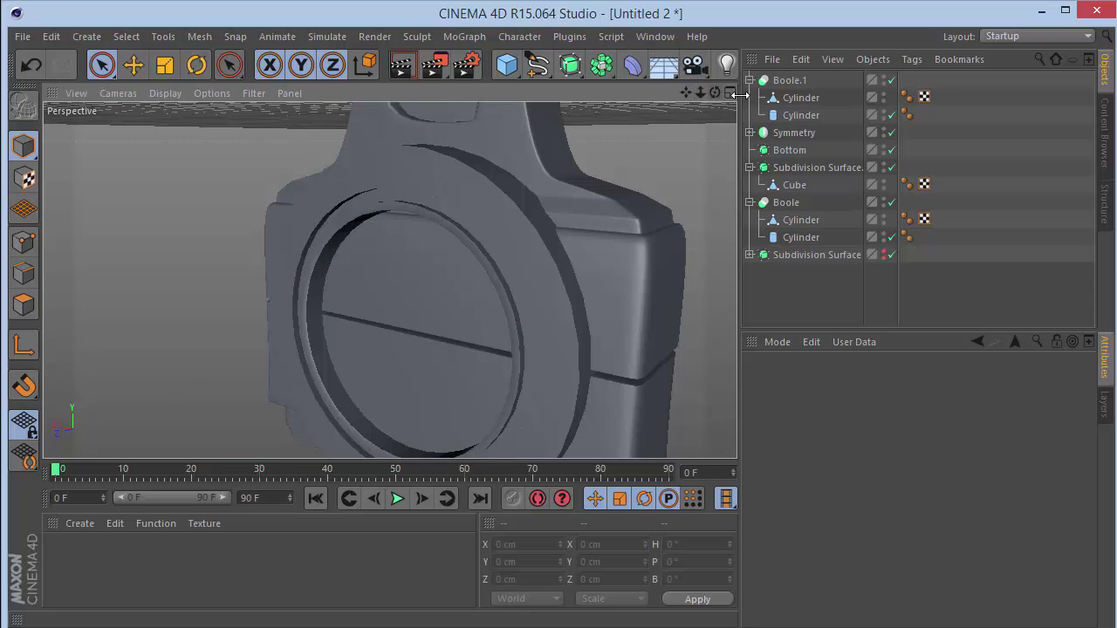
pyautogui.click(800, 98)
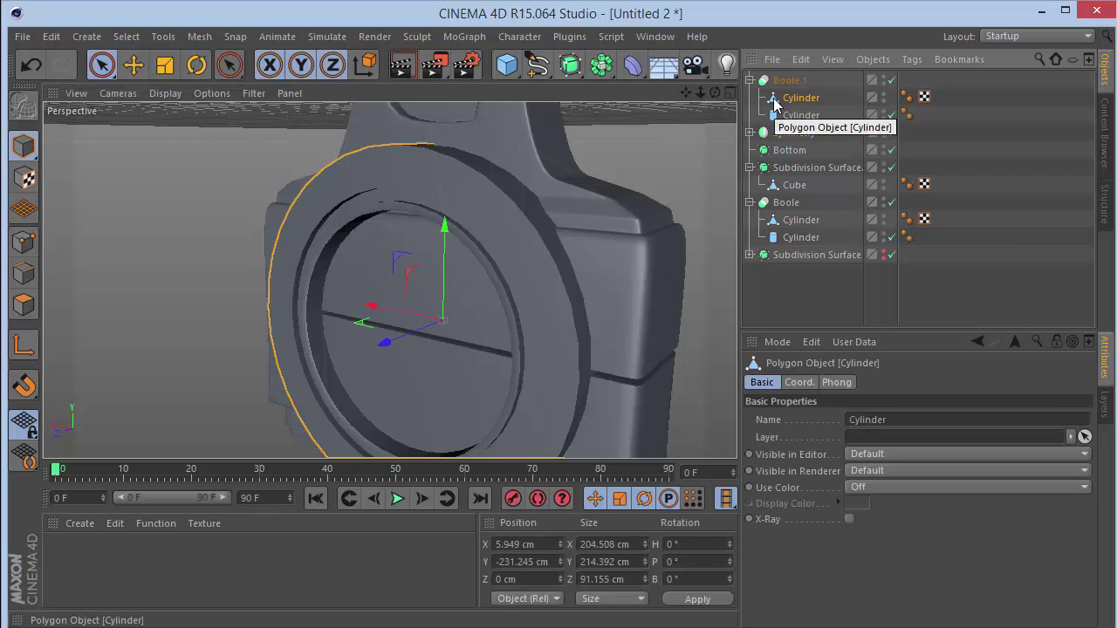
pyautogui.hotkey('ctrl', 'v')
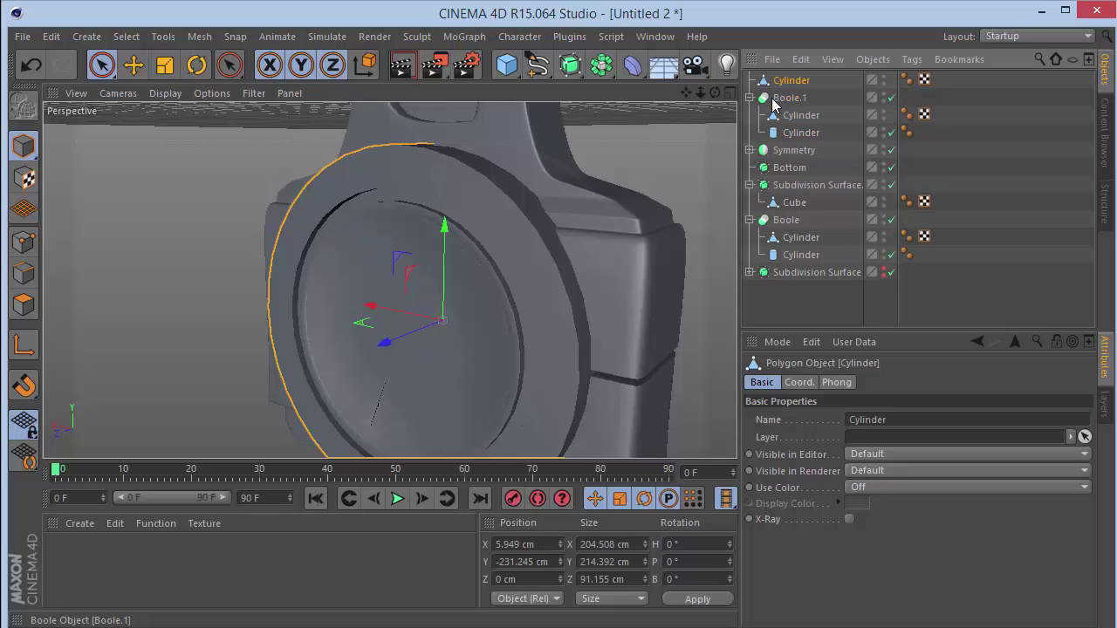
pyautogui.click(752, 99)
pyautogui.moveTo(791, 85); pyautogui.dragTo(790, 98)
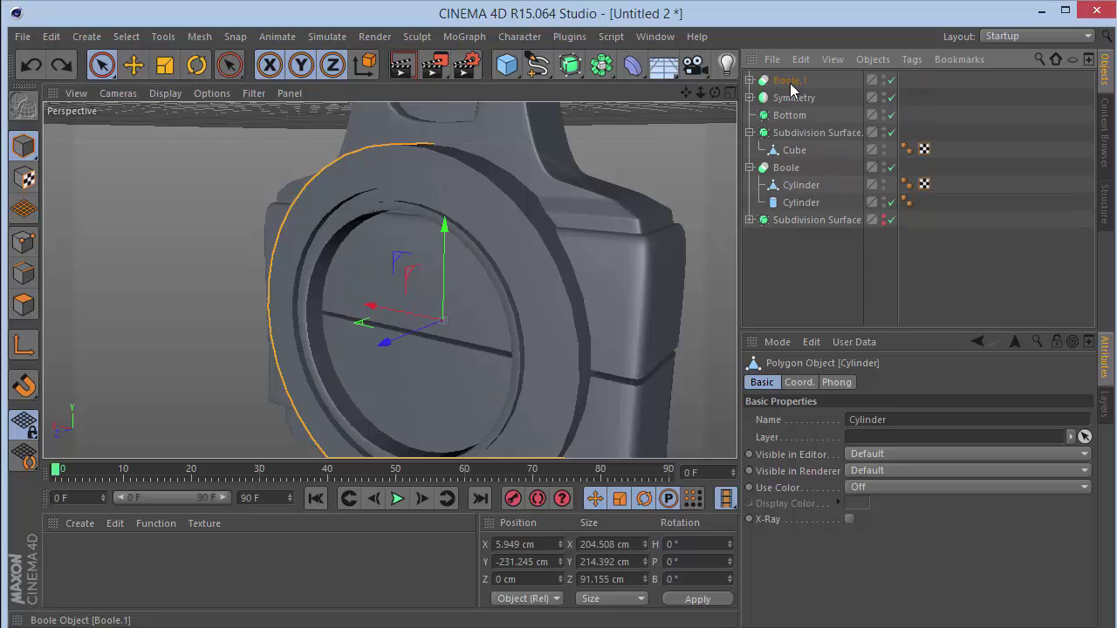
# Duplicate the cutting Cylinder from Boole.1 as a separate top-level object.
pyautogui.click(749, 80)
pyautogui.click(785, 115)
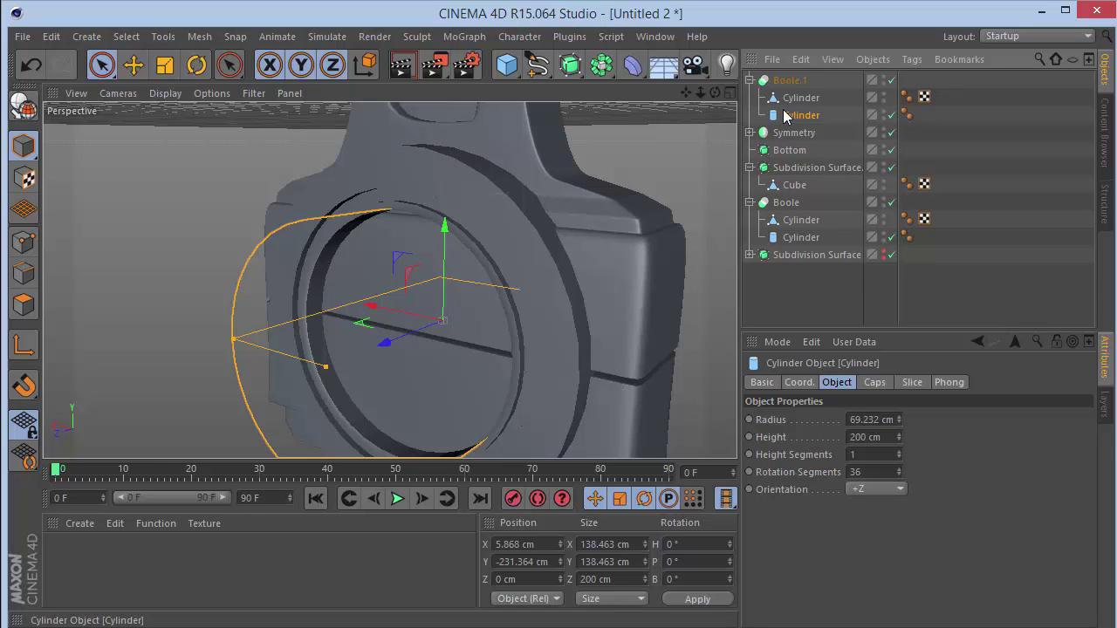
pyautogui.hotkey('ctrl', 'c')
pyautogui.hotkey('ctrl', 'v')
pyautogui.click(749, 98)
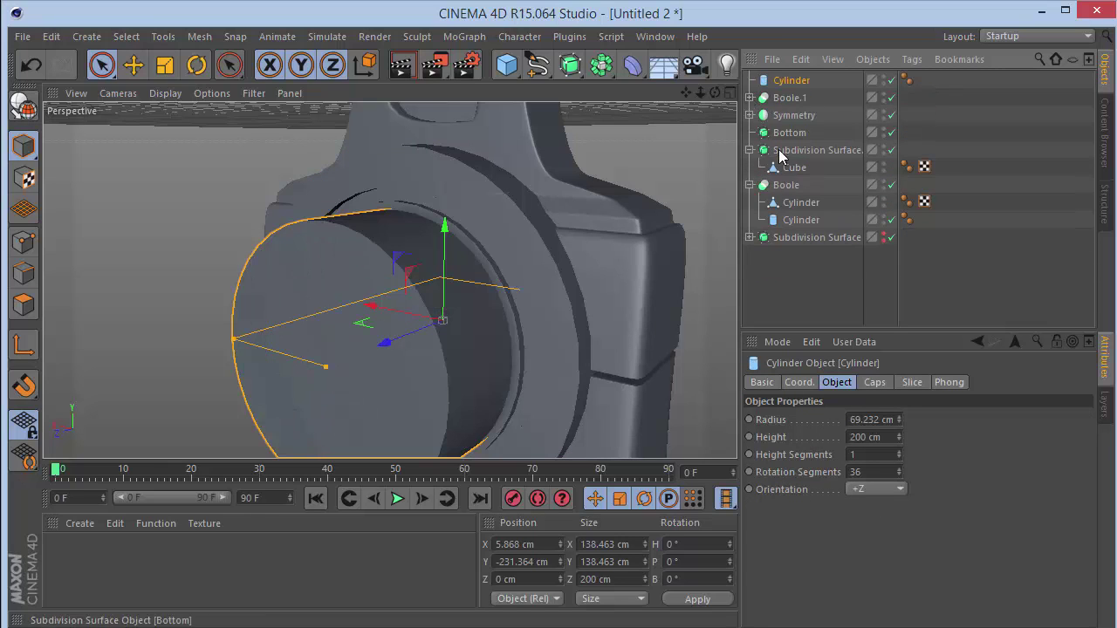
# Create another Boole that subtracts the duplicate Cylinder from the rod body's Cube, cutting the large bore through the rod.
pyautogui.click(791, 219)
pyautogui.click(581, 263)
pyautogui.click(529, 274)
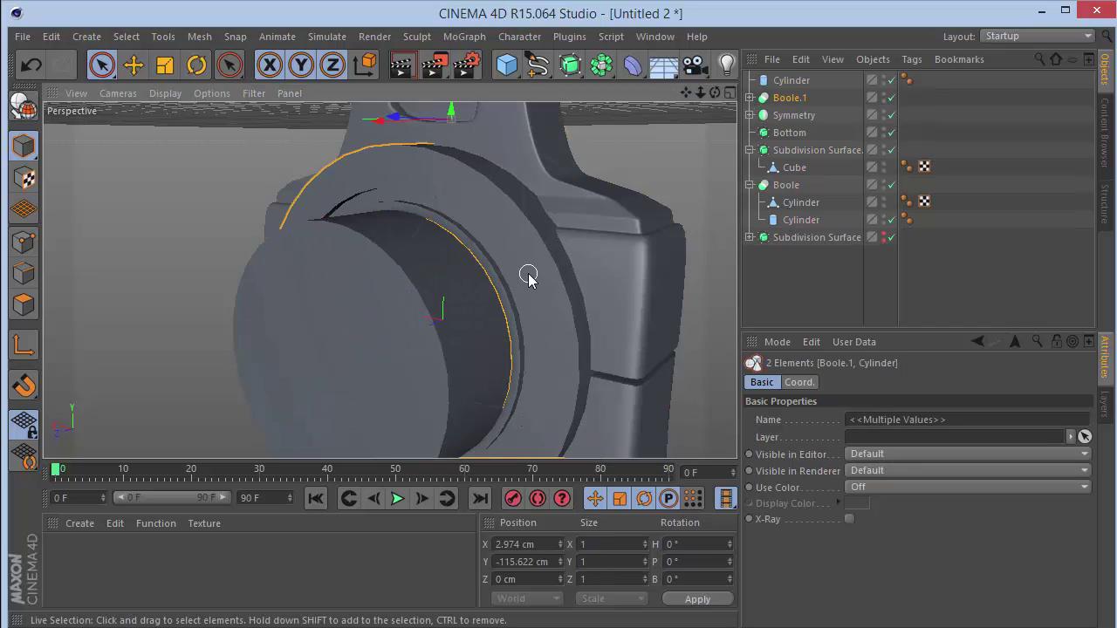
pyautogui.click(606, 268)
pyautogui.click(794, 169)
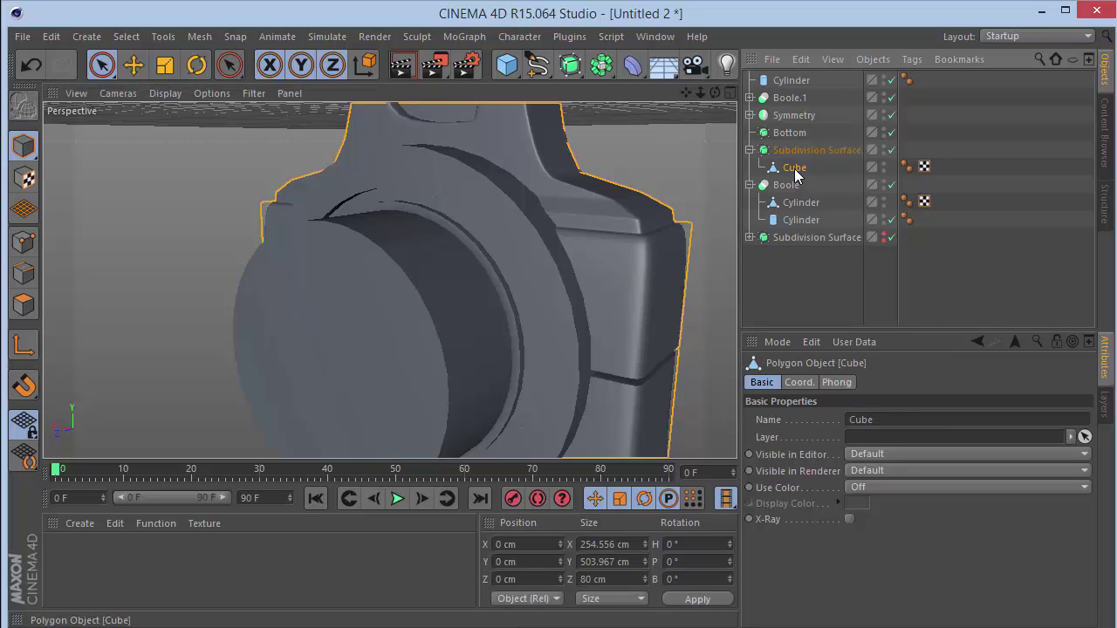
pyautogui.moveTo(801, 94)
pyautogui.mouseDown()
pyautogui.moveTo(793, 81)
pyautogui.moveTo(801, 98)
pyautogui.mouseUp()
pyautogui.click(601, 65)
pyautogui.click(924, 90)
pyautogui.click(985, 135)
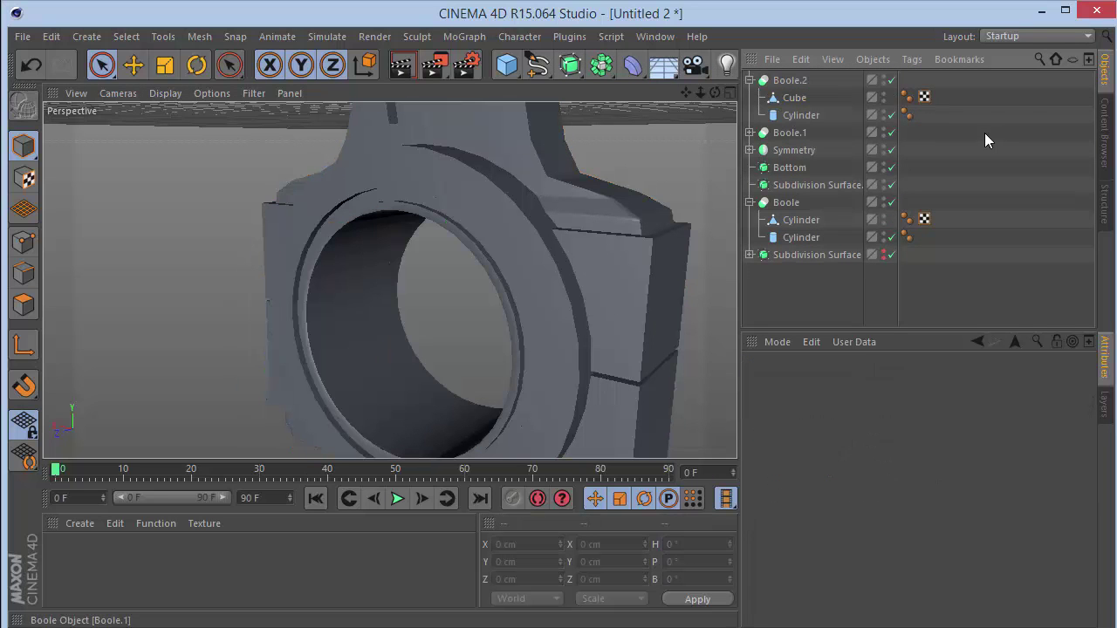
pyautogui.keyDown('alt'); pyautogui.moveTo(388, 279); pyautogui.dragTo(388, 279); pyautogui.keyUp('alt')
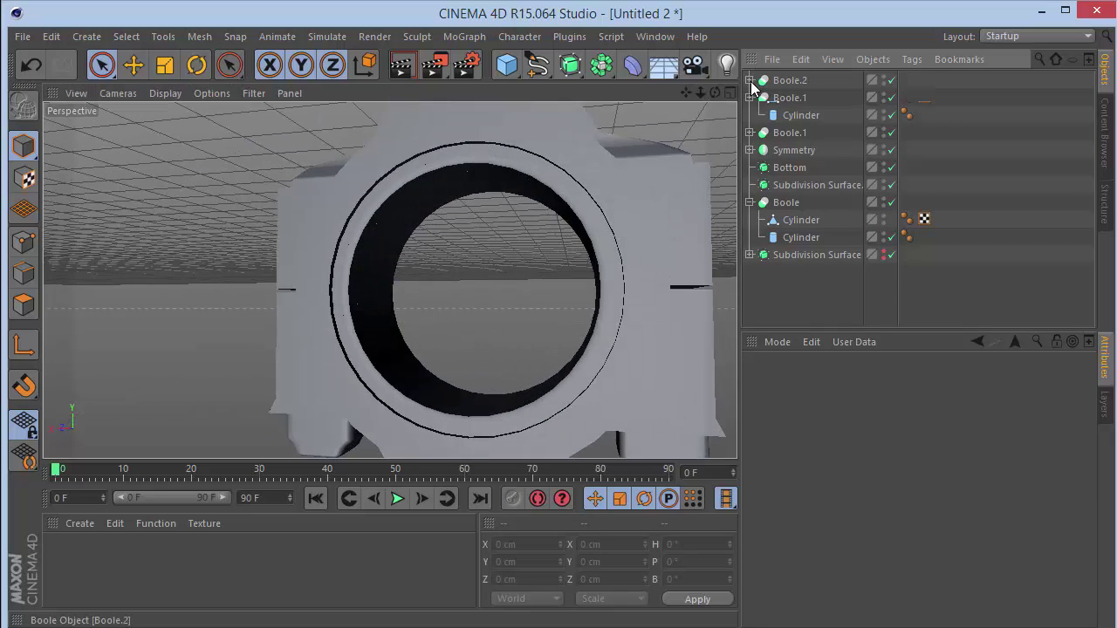
# Add a Subdivision Surface, nest Boole.2 under it to smooth the rod body, and check both objects' settings.
pyautogui.click(750, 79)
pyautogui.click(570, 64)
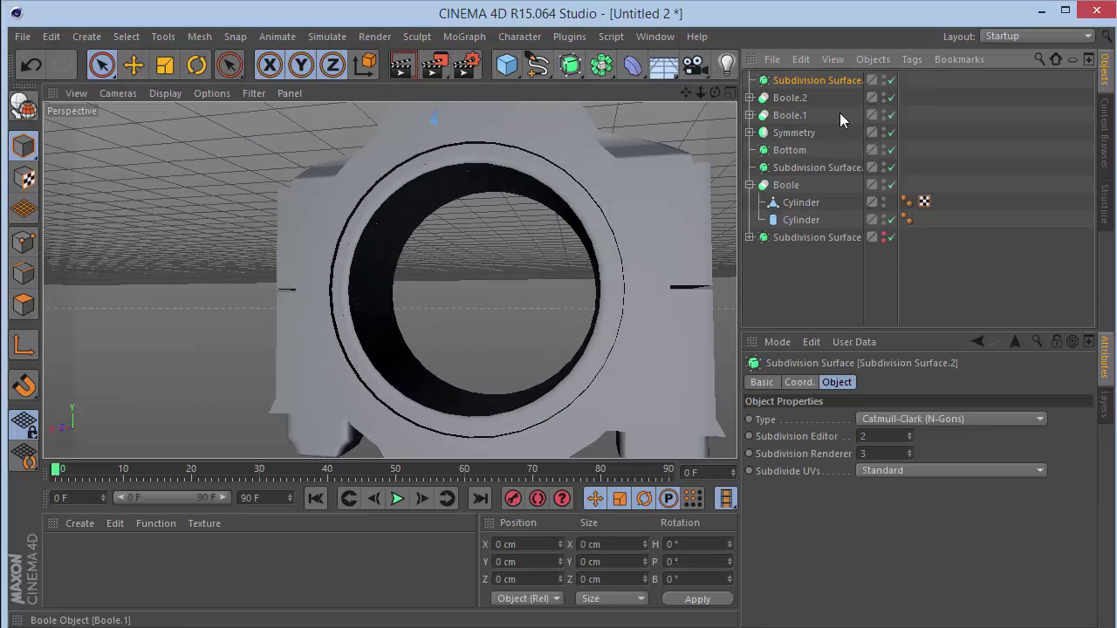
pyautogui.click(790, 96)
pyautogui.moveTo(790, 97); pyautogui.dragTo(816, 81)
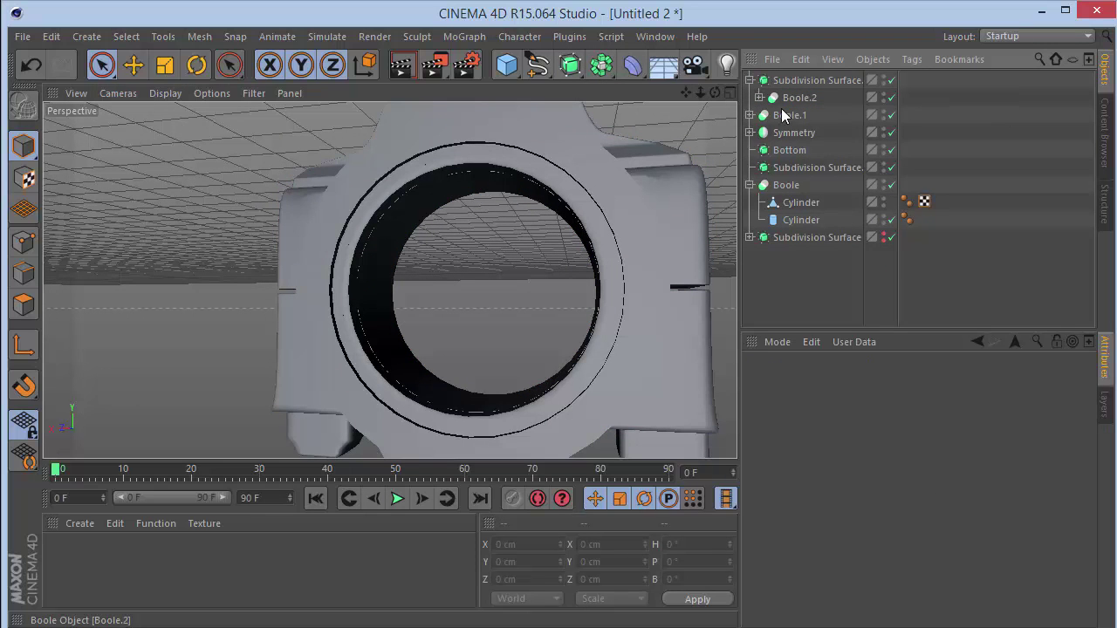
pyautogui.keyDown('alt'); pyautogui.moveTo(388, 279); pyautogui.dragTo(388, 279); pyautogui.keyUp('alt')
pyautogui.click(760, 97)
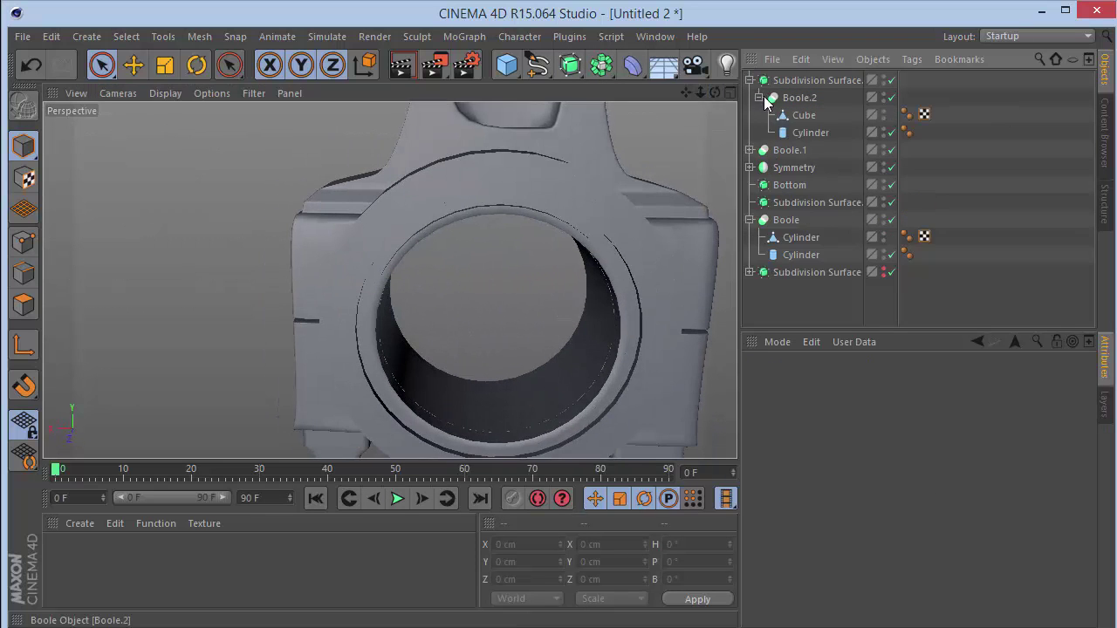
pyautogui.click(801, 97)
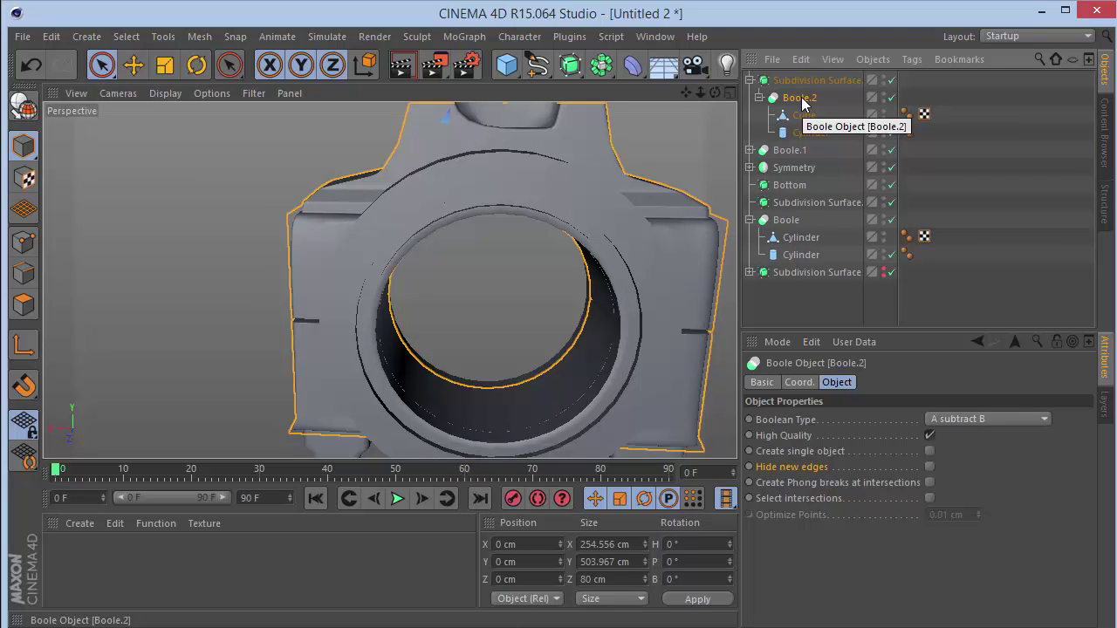
pyautogui.click(808, 81)
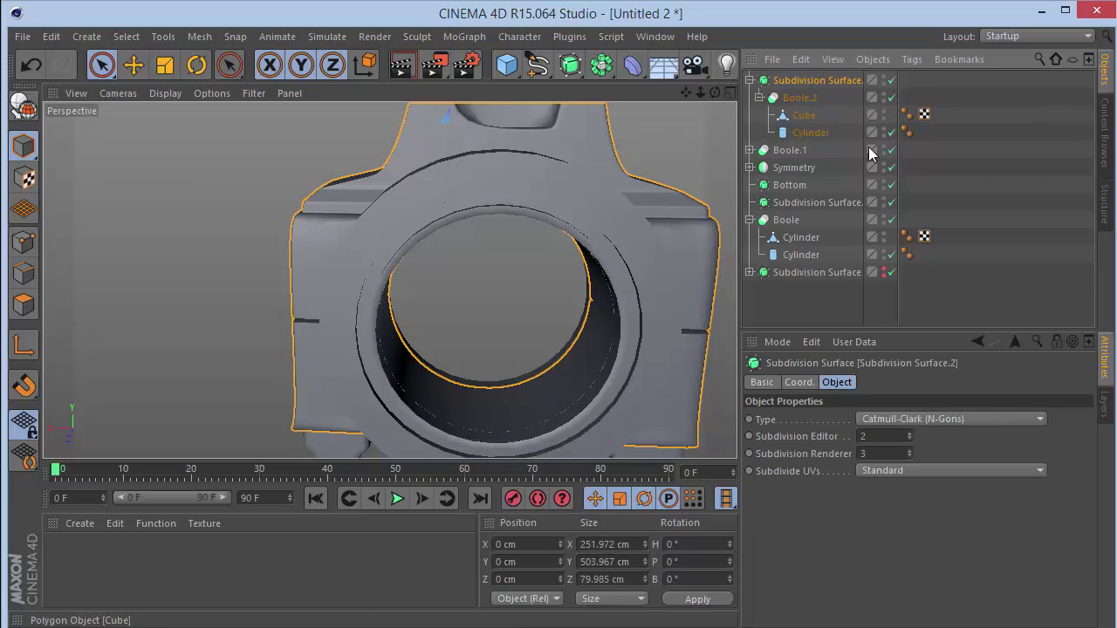
pyautogui.click(927, 171)
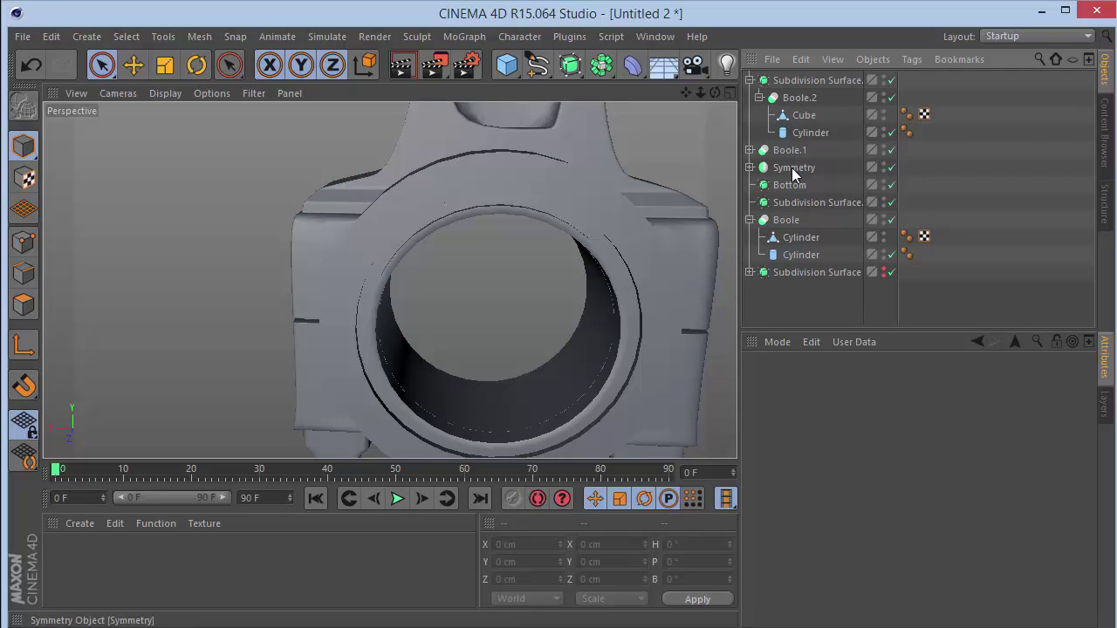
# Nest Boole.1 under the rod's emptied Subdivision Surface and delete the empty Bottom subdivision surface.
pyautogui.click(749, 80)
pyautogui.moveTo(783, 99)
pyautogui.mouseDown()
pyautogui.moveTo(784, 122)
pyautogui.moveTo(808, 152)
pyautogui.mouseUp()
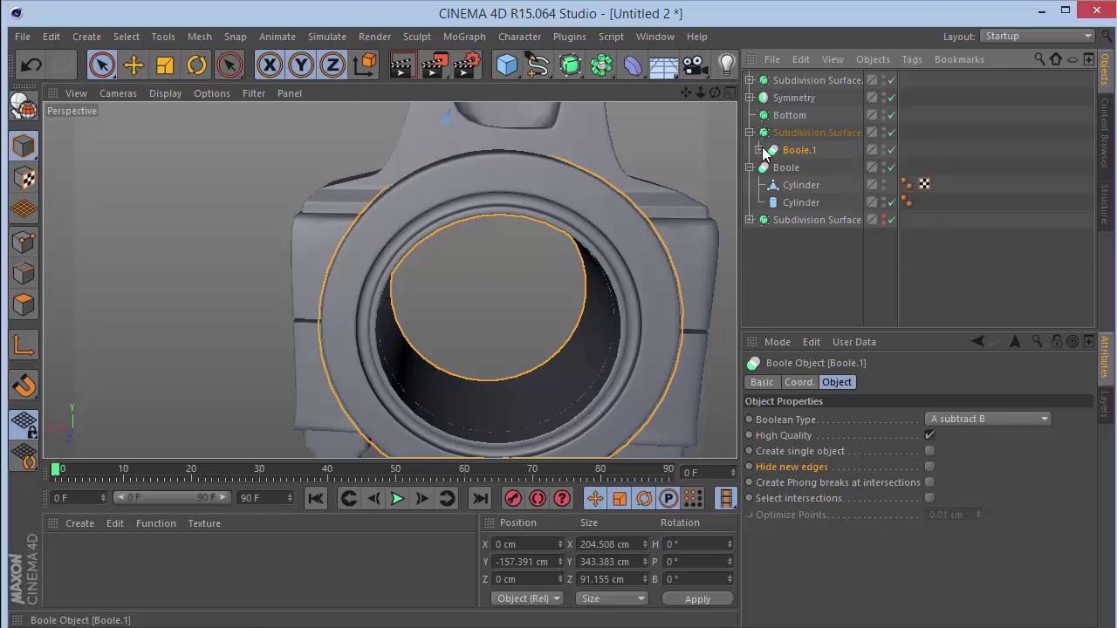
pyautogui.click(942, 117)
pyautogui.click(790, 116)
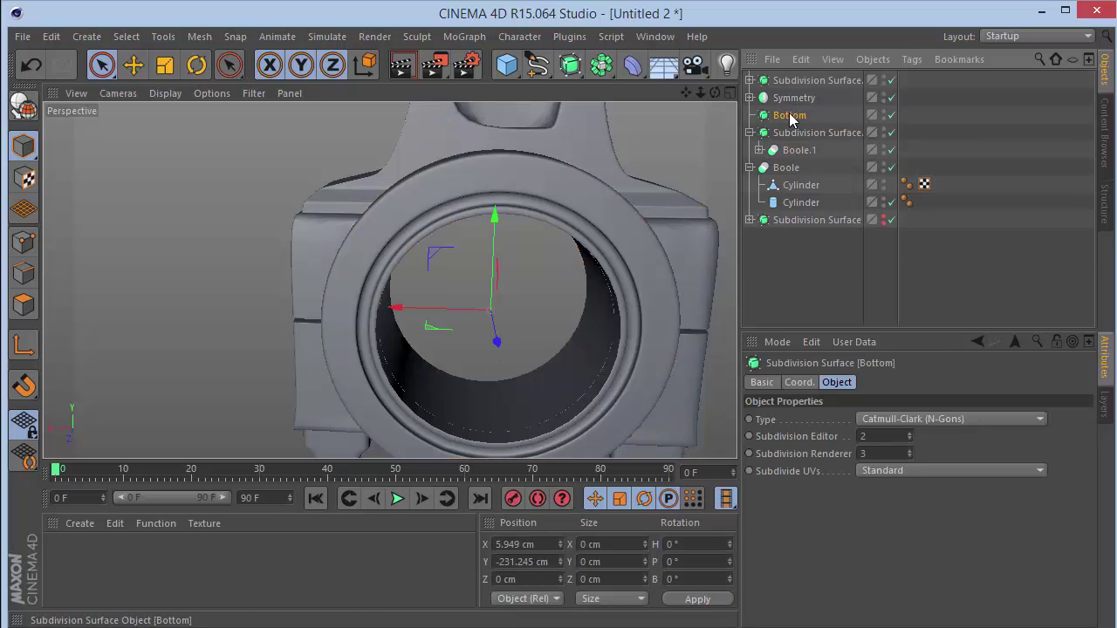
pyautogui.press('Delete')
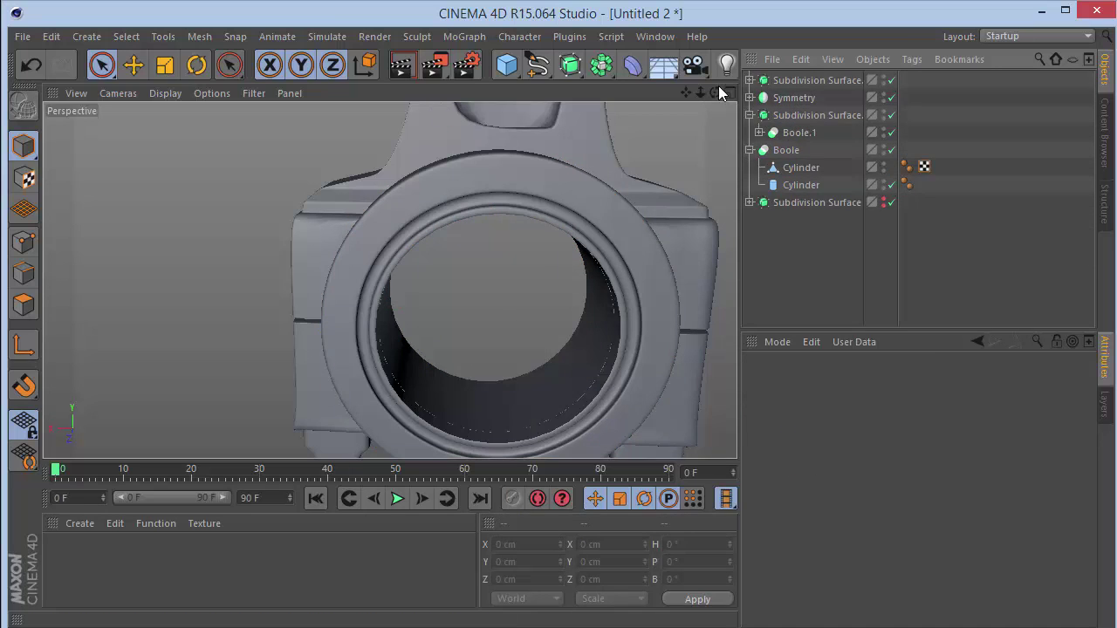
# Add a Cloth Surface and nest the piston's Boole under it.
pyautogui.moveTo(715, 92); pyautogui.dragTo(541, 103)
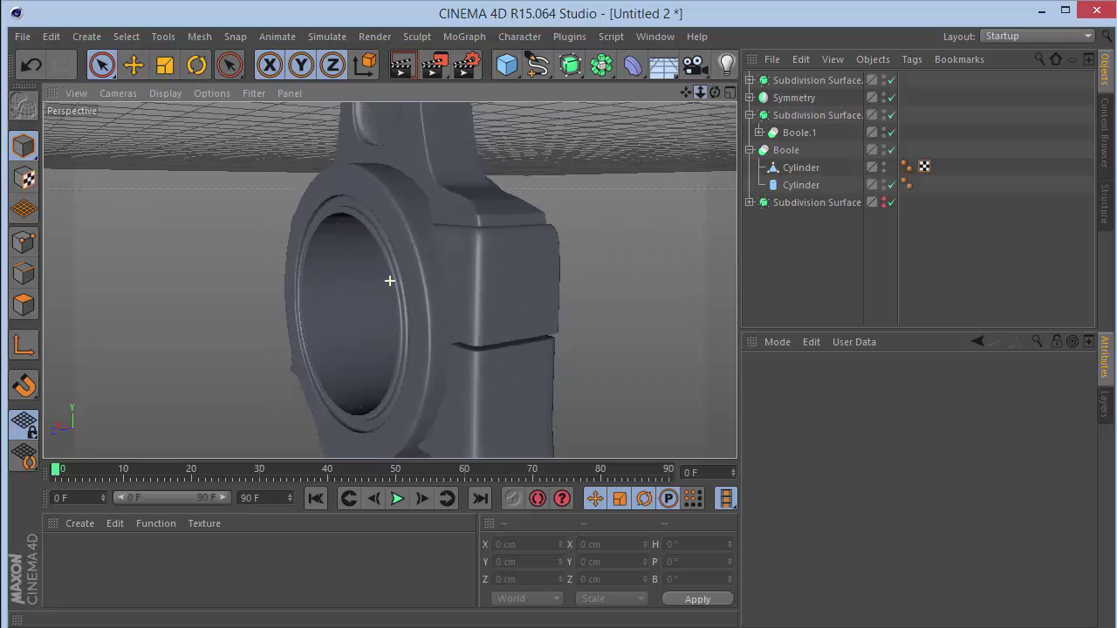
pyautogui.moveTo(700, 92); pyautogui.dragTo(685, 95)
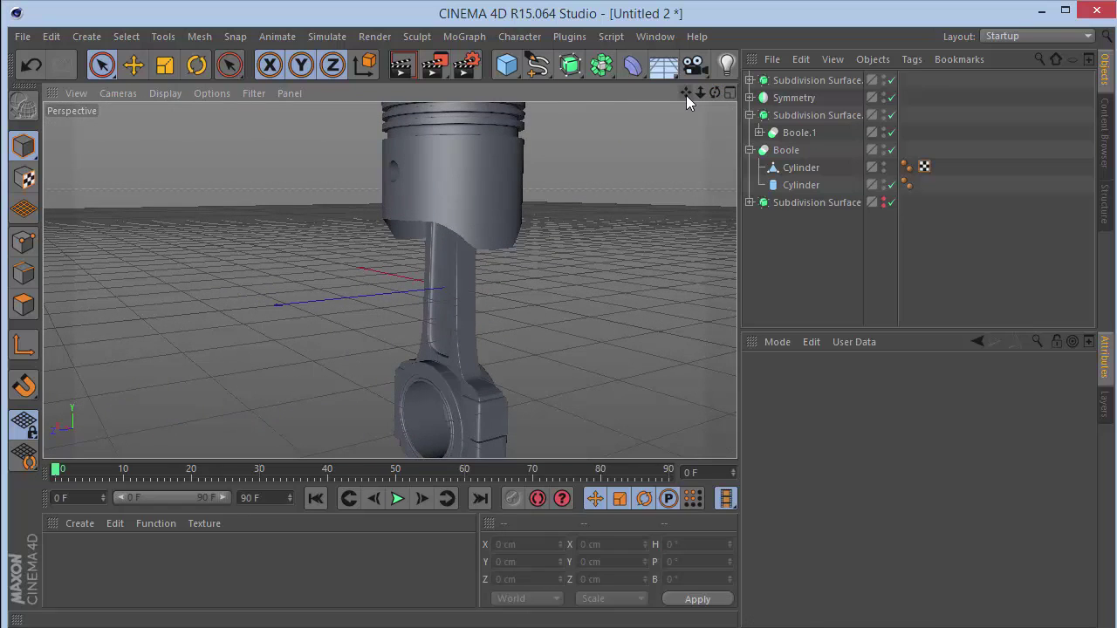
pyautogui.moveTo(714, 93)
pyautogui.mouseDown()
pyautogui.moveTo(679, 98)
pyautogui.moveTo(672, 140)
pyautogui.moveTo(715, 93)
pyautogui.moveTo(688, 94)
pyautogui.moveTo(714, 98)
pyautogui.mouseUp()
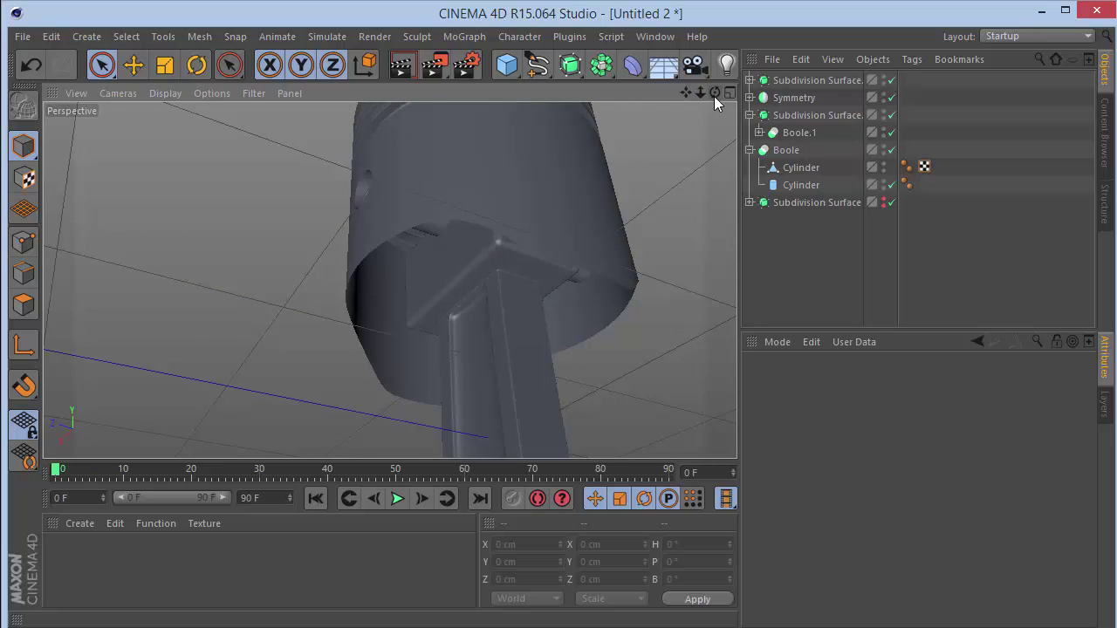
pyautogui.click(576, 180)
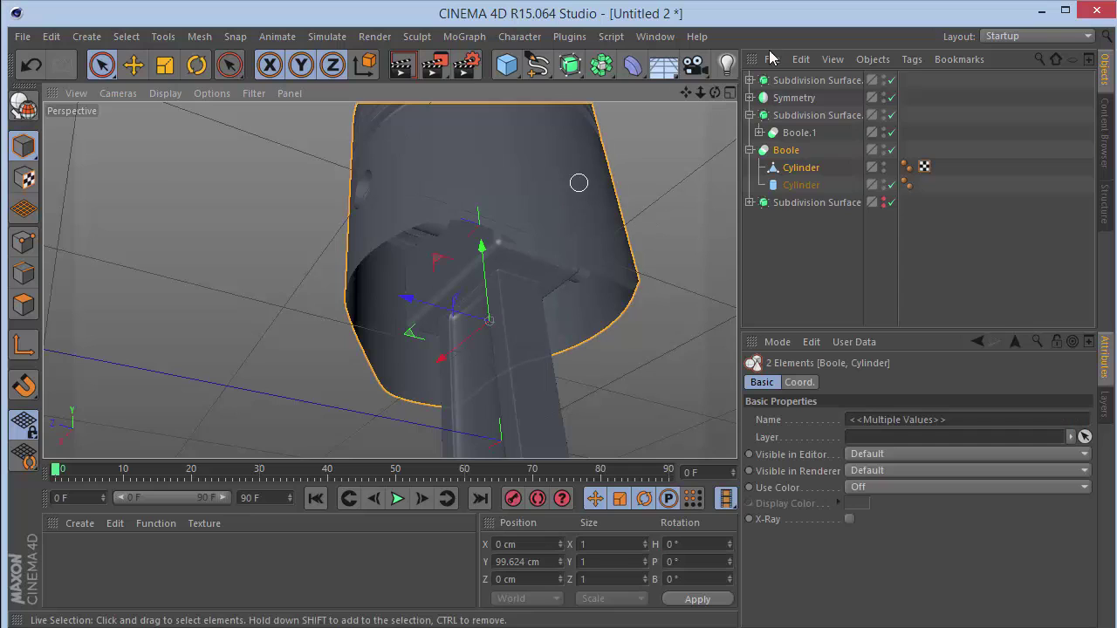
pyautogui.click(788, 152)
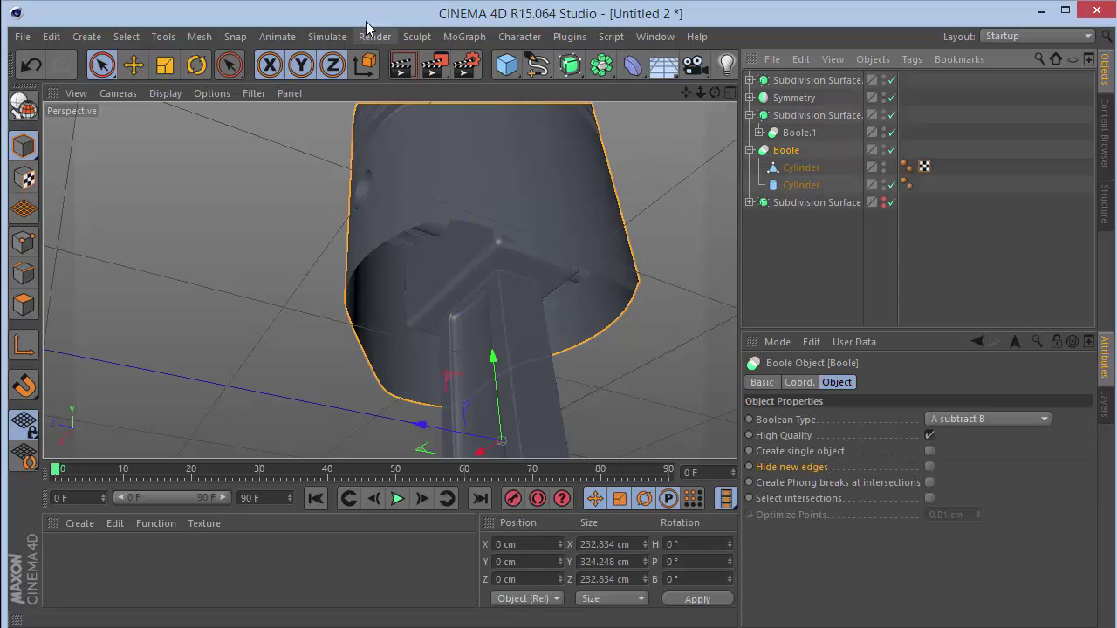
pyautogui.click(465, 40)
pyautogui.moveTo(328, 37)
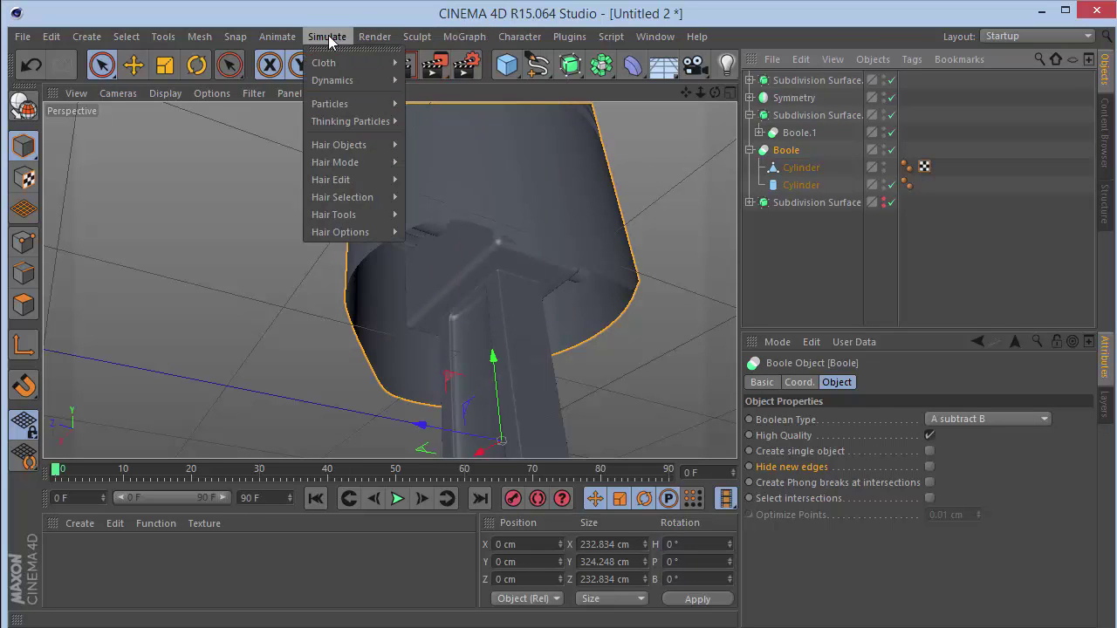
pyautogui.moveTo(362, 66)
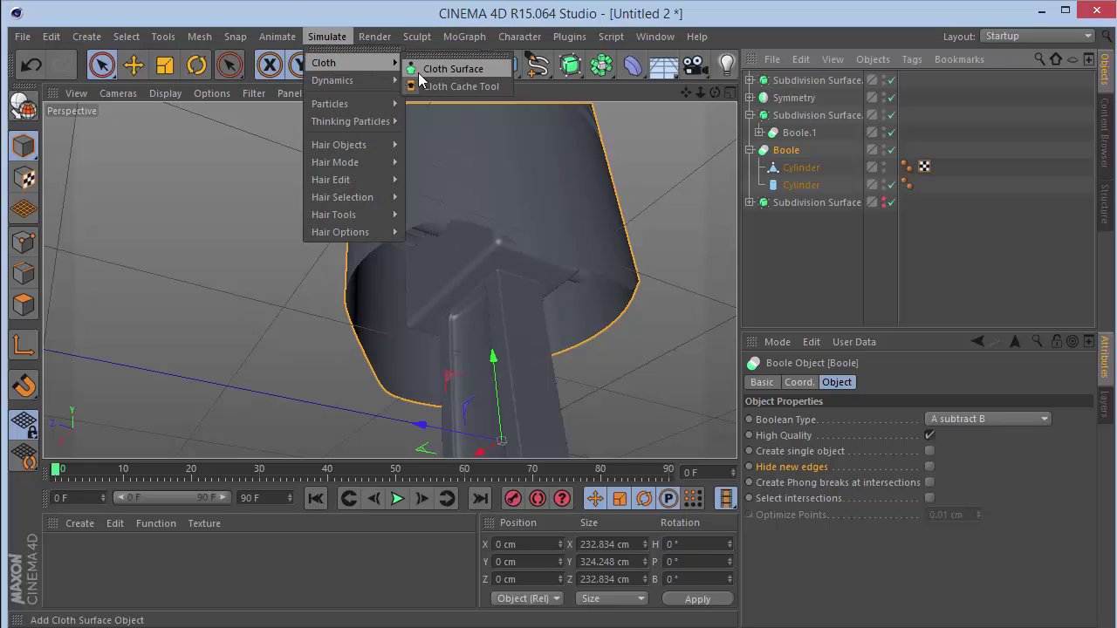
pyautogui.click(418, 69)
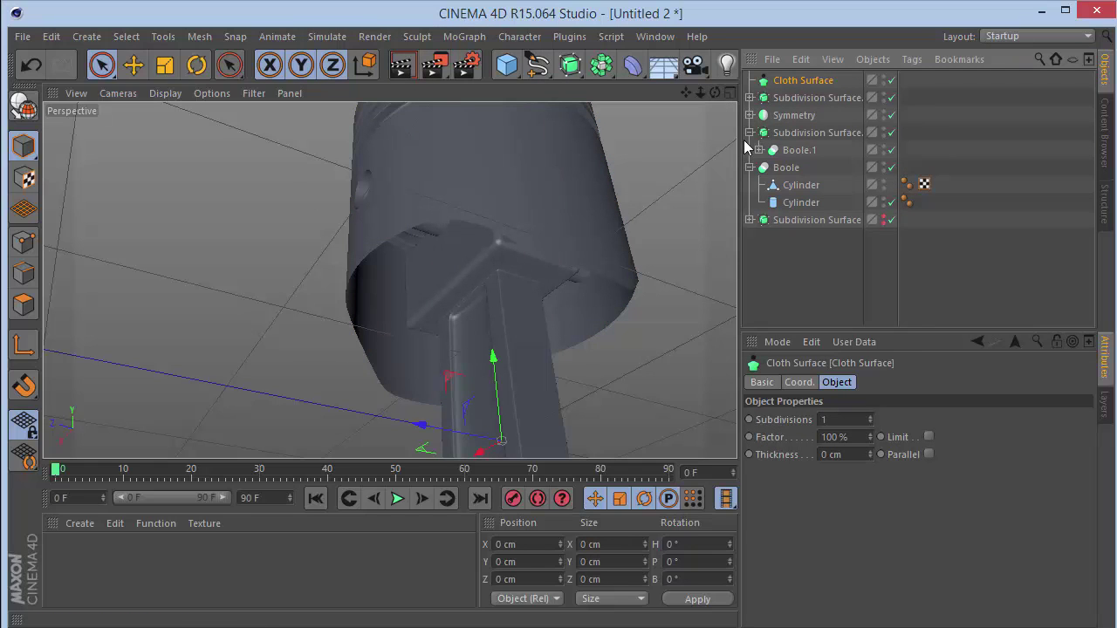
pyautogui.click(749, 133)
pyautogui.click(781, 151)
pyautogui.moveTo(805, 88); pyautogui.dragTo(805, 84)
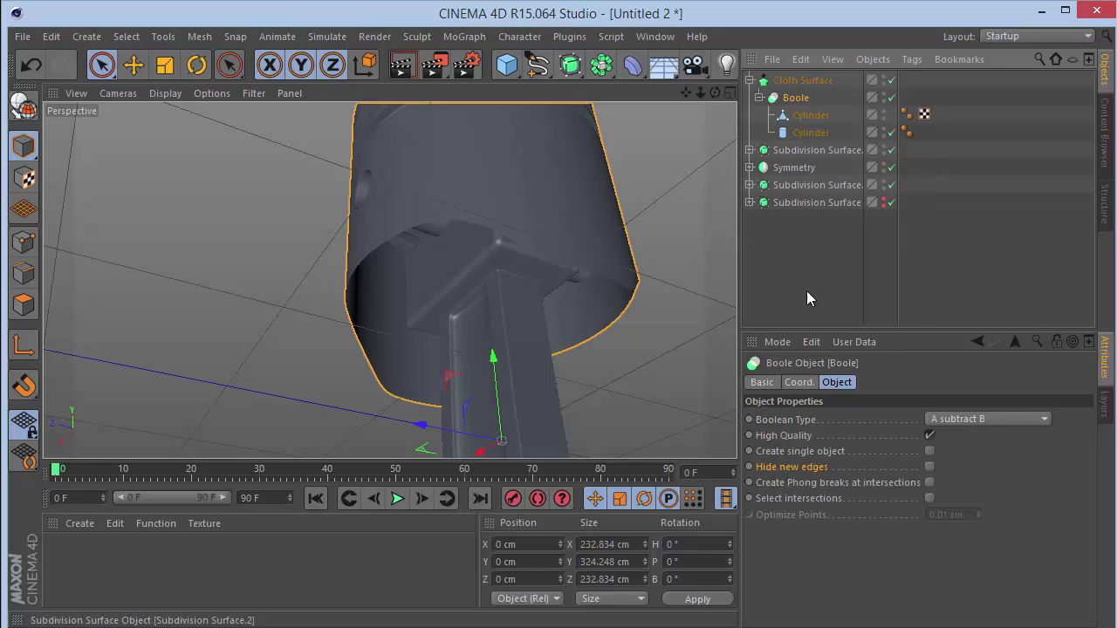
# Raise the Cloth Surface's thickness by a few centimetres to give the piston's skirt a solid wall.
pyautogui.click(805, 80)
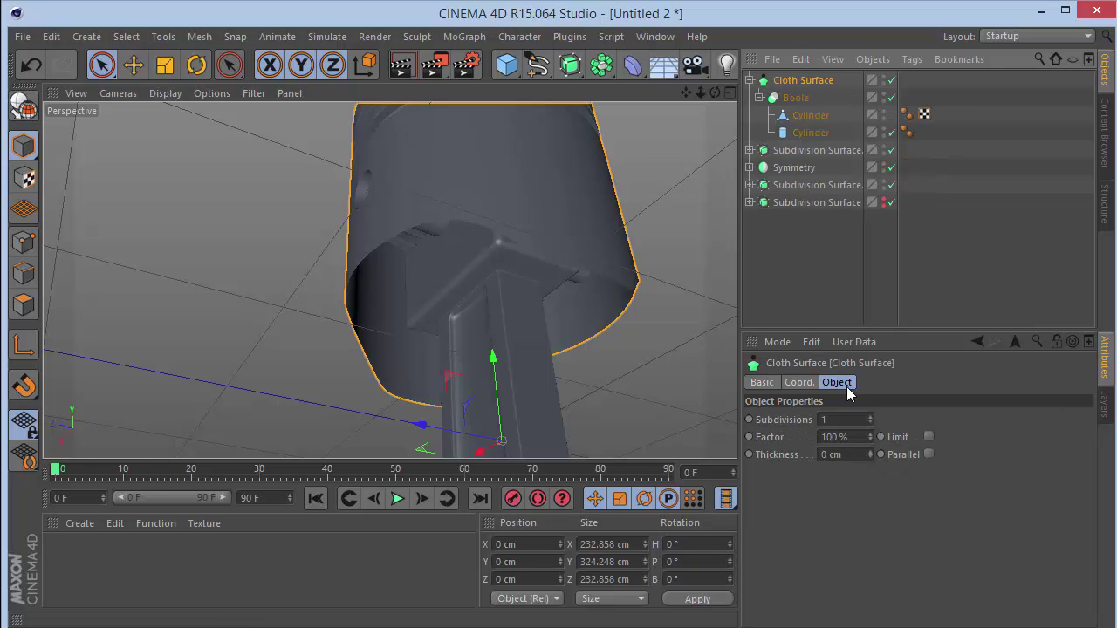
pyautogui.click(871, 450)
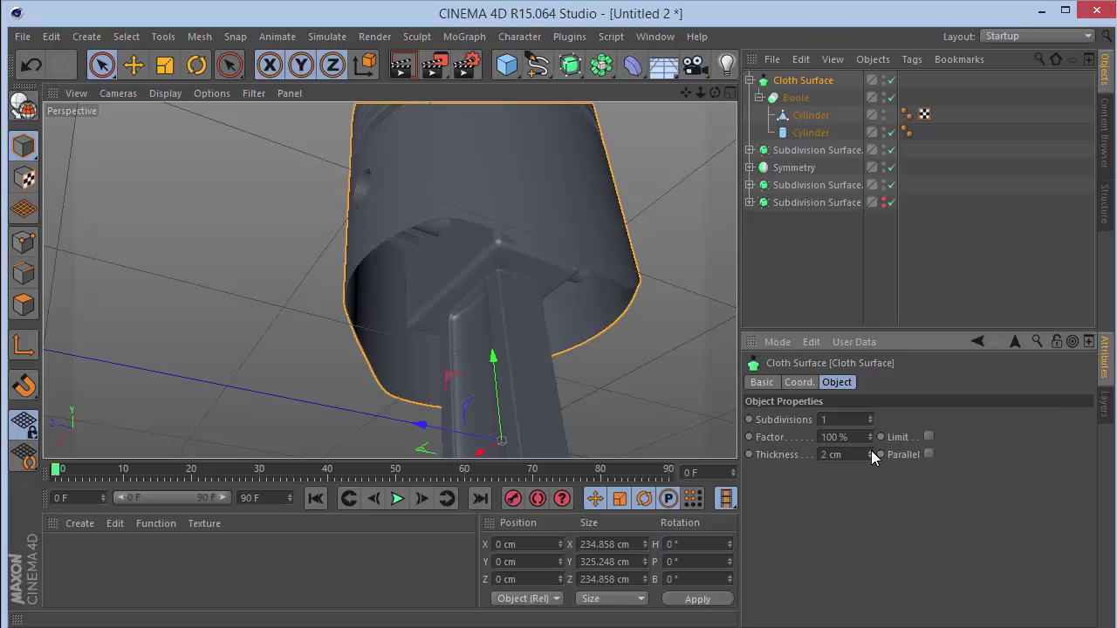
pyautogui.click(871, 450)
pyautogui.click(871, 450)
pyautogui.click(817, 269)
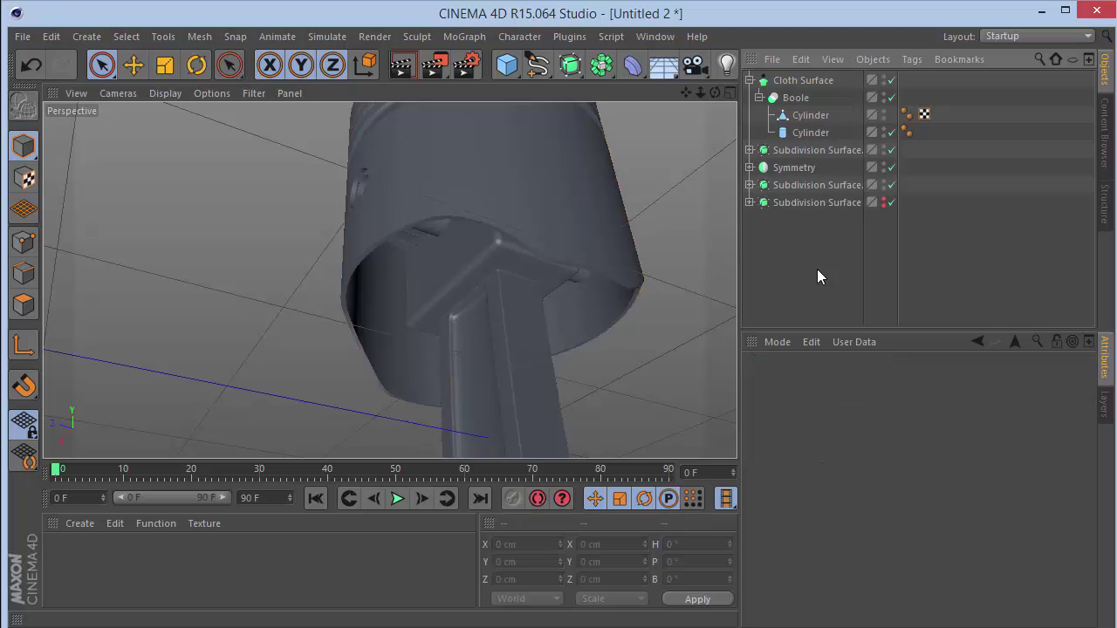
# Set the piston's Cloth Surface thickness to -4 cm and inspect the pin hole, inner wall and Boole settings.
pyautogui.moveTo(714, 94); pyautogui.dragTo(628, 113)
pyautogui.click(805, 80)
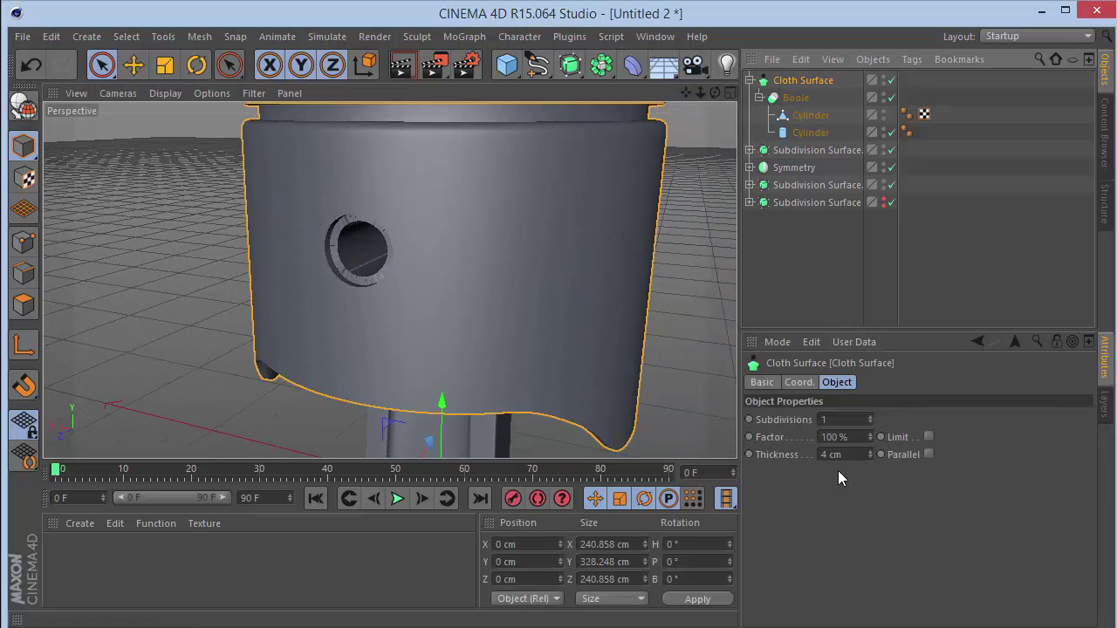
pyautogui.moveTo(852, 454); pyautogui.dragTo(793, 454)
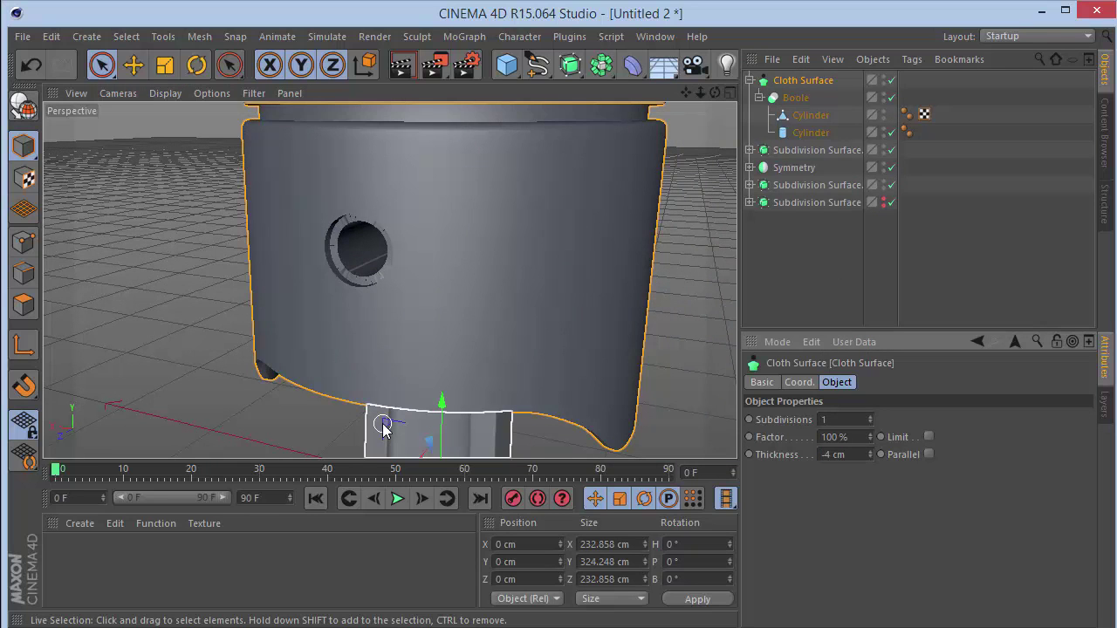
pyautogui.click(823, 255)
pyautogui.moveTo(715, 93); pyautogui.dragTo(709, 95)
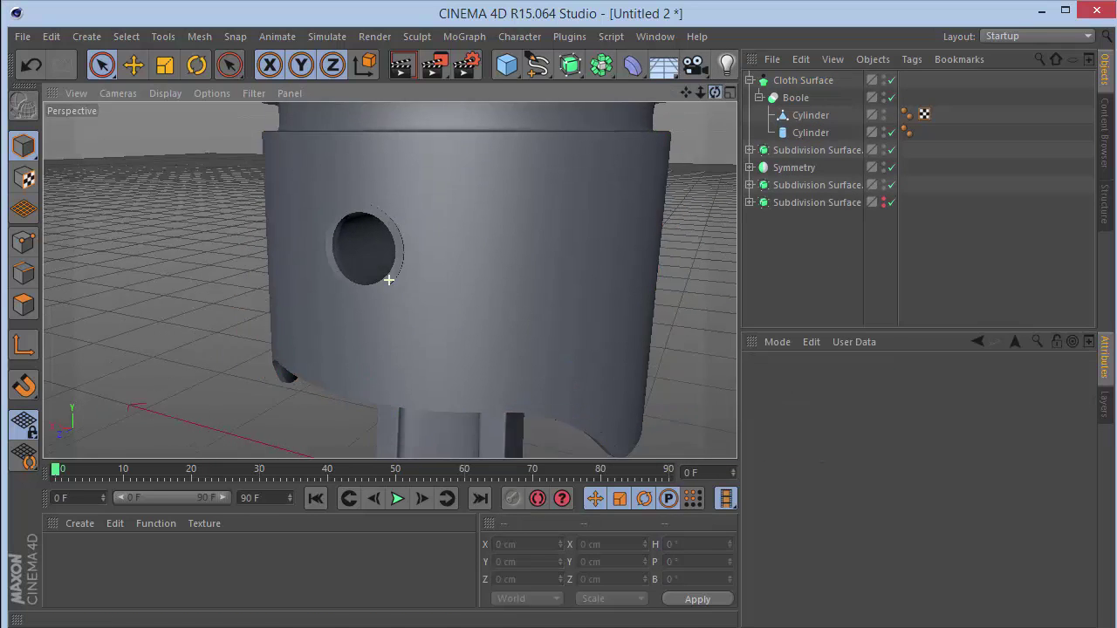
pyautogui.scroll(10, 388, 280)
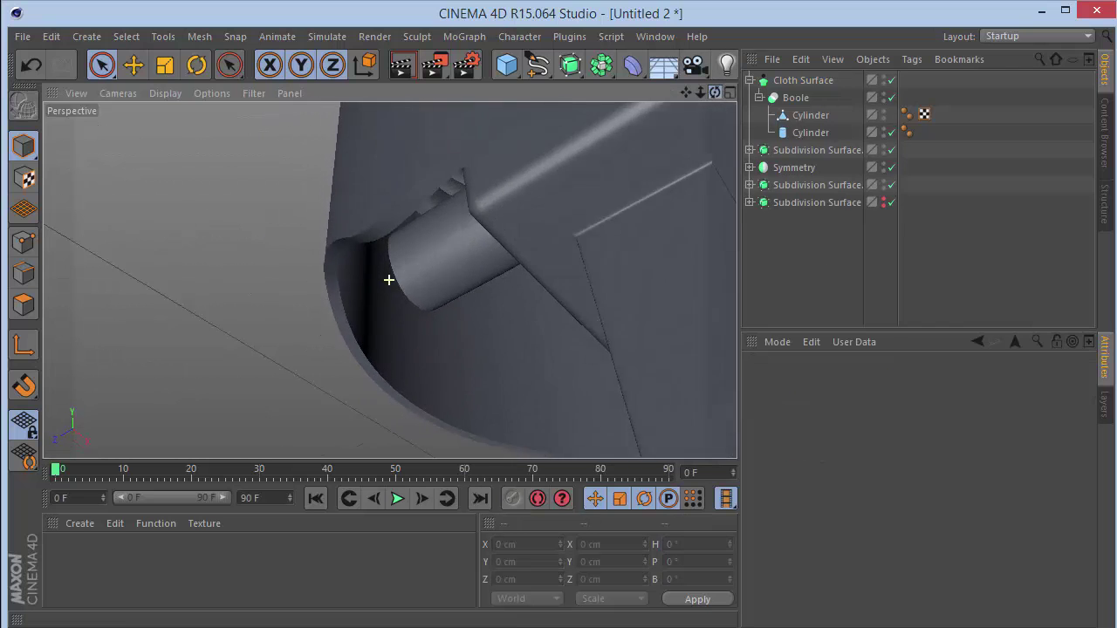
pyautogui.scroll(-10, 389, 279)
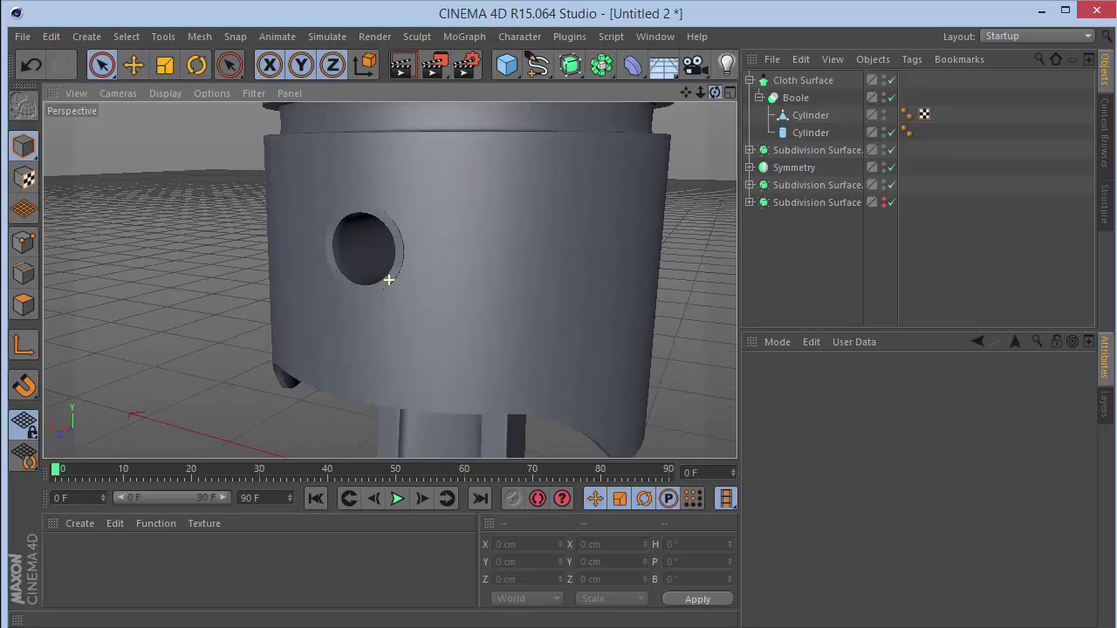
pyautogui.moveTo(715, 93); pyautogui.dragTo(714, 99)
pyautogui.click(796, 97)
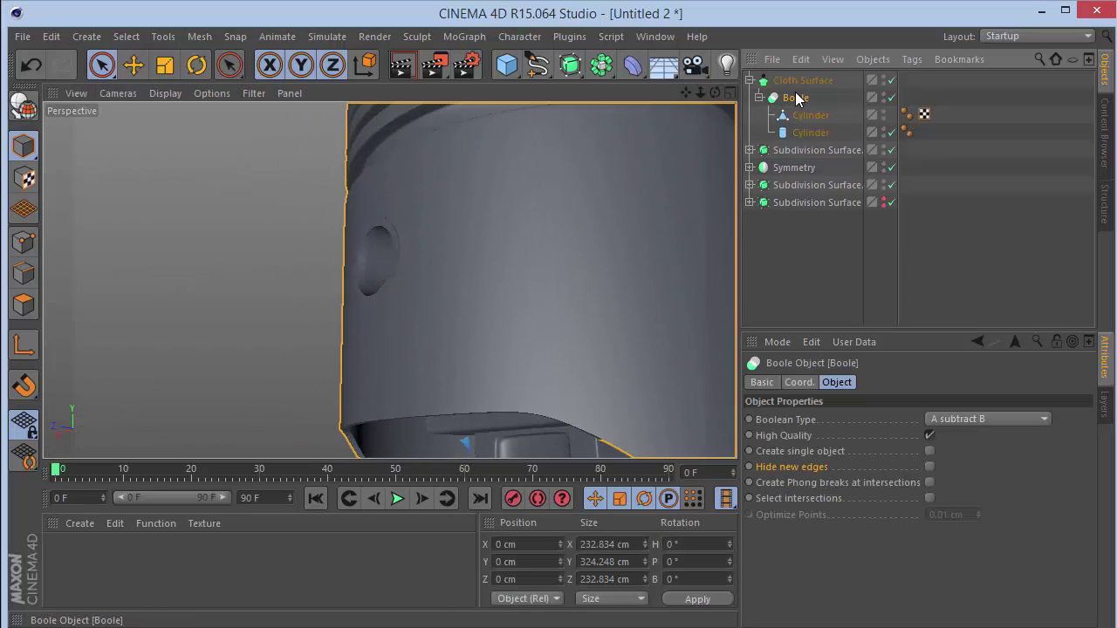
pyautogui.click(828, 293)
pyautogui.moveTo(702, 91); pyautogui.dragTo(691, 91)
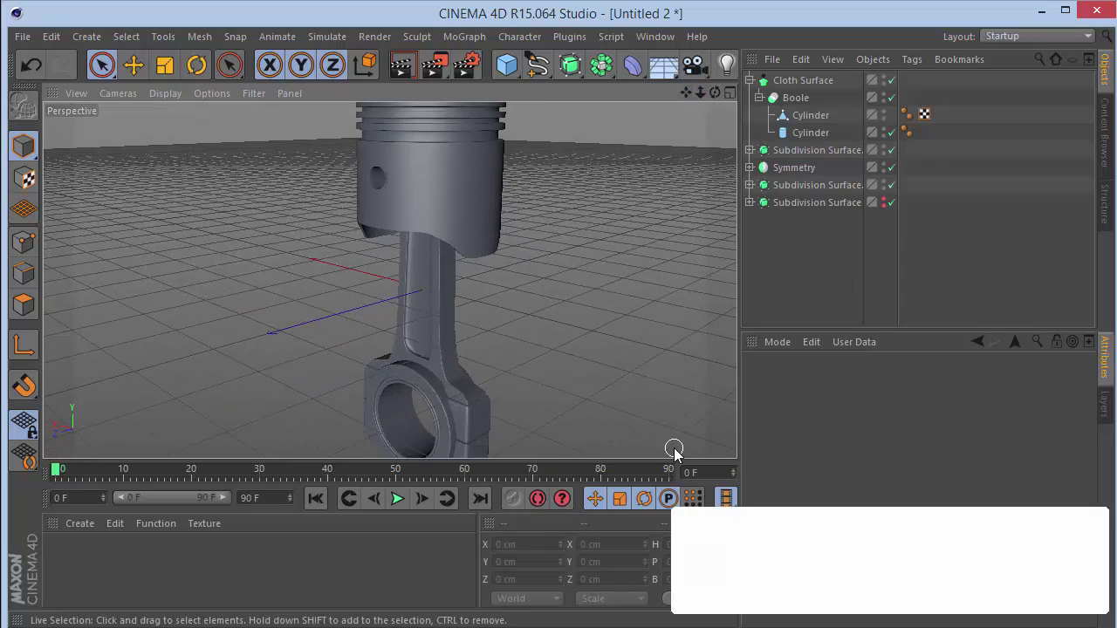
# Load the Chrome 2 material from the Metal folder of the GSG texture presets into the scene.
pyautogui.click(1104, 155)
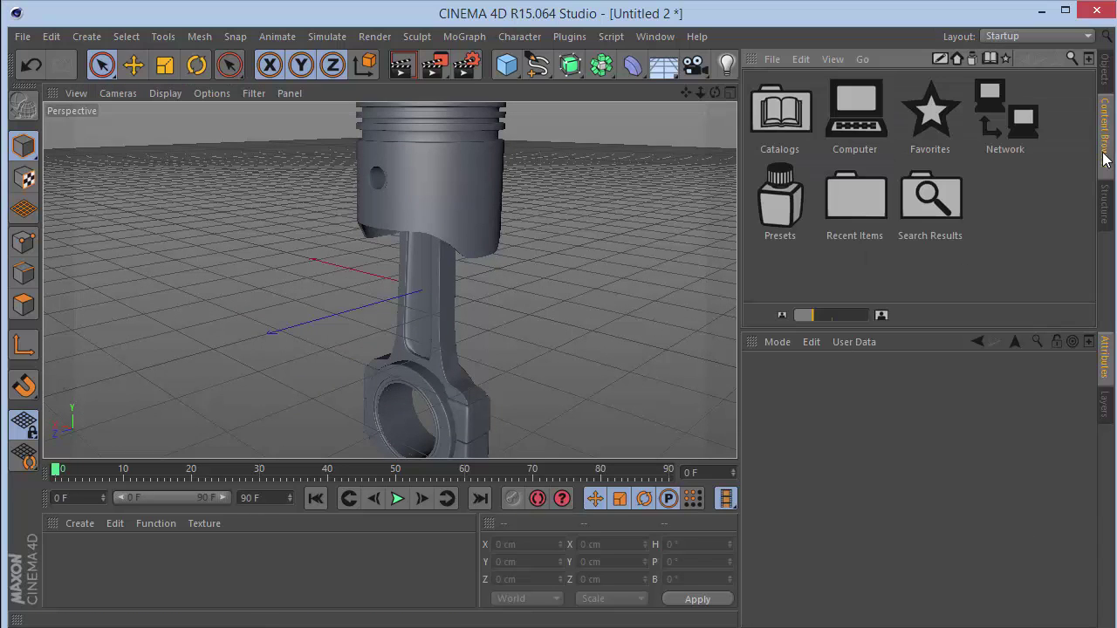
pyautogui.doubleClick(781, 199)
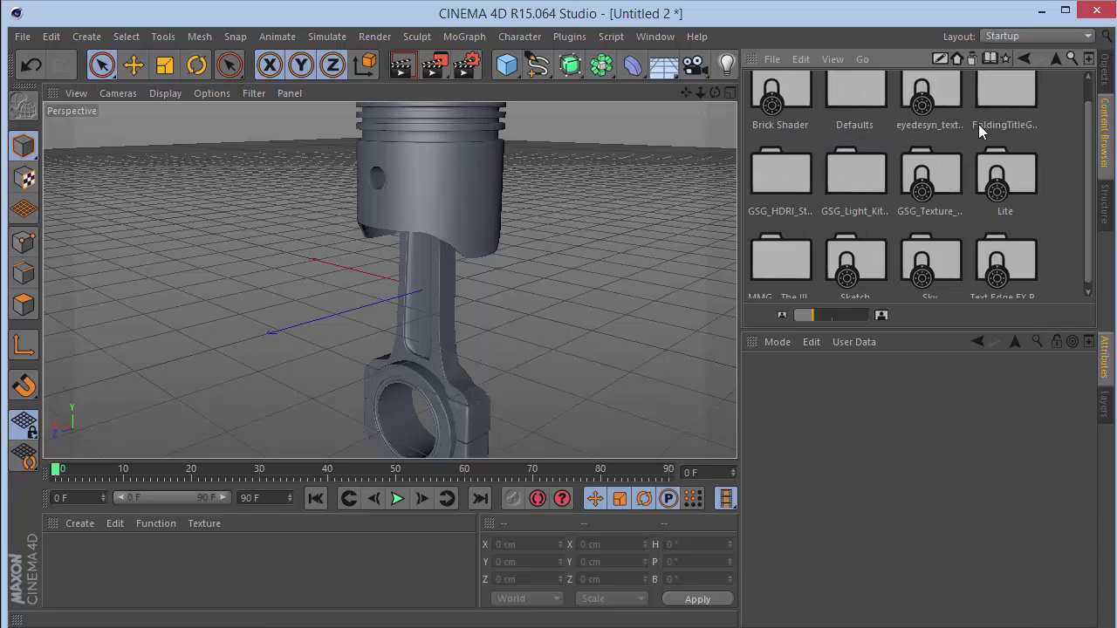
pyautogui.doubleClick(909, 176)
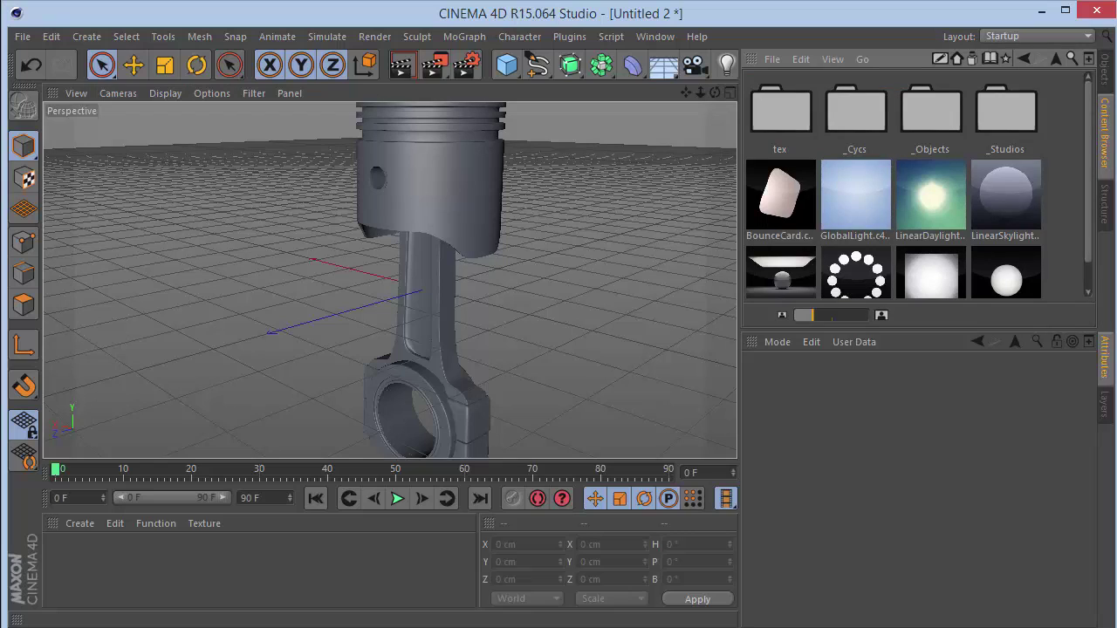
pyautogui.click(1058, 58)
pyautogui.doubleClick(941, 171)
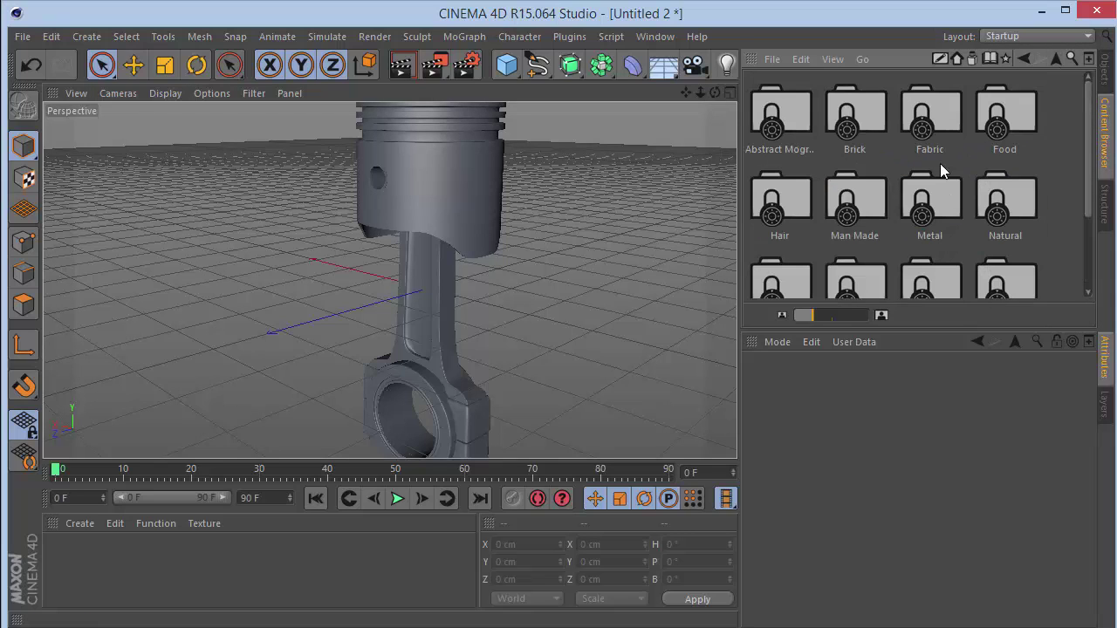
pyautogui.doubleClick(938, 199)
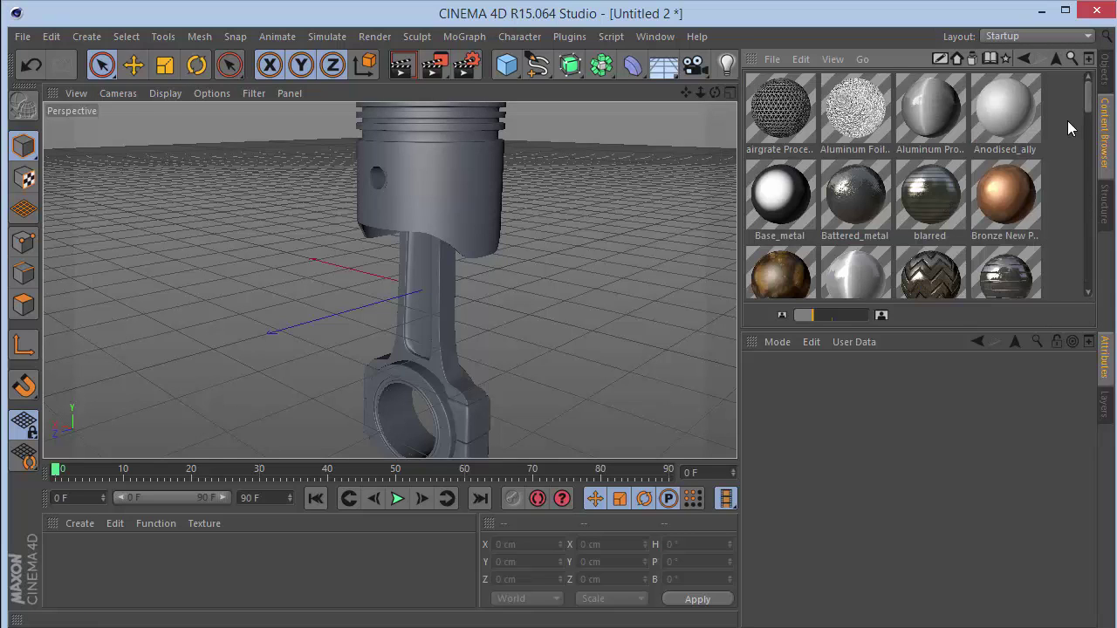
pyautogui.moveTo(1093, 101); pyautogui.dragTo(1094, 130)
pyautogui.doubleClick(852, 168)
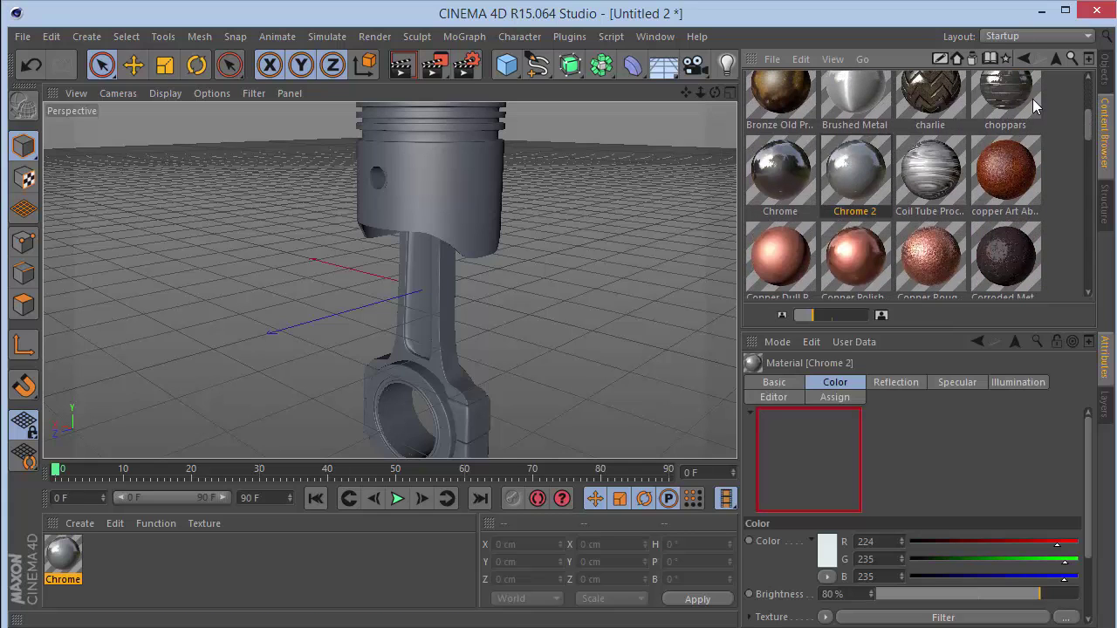
# Apply Chrome 2 to the Cloth Surface and copy its texture tag to the Symmetry and the two visible Subdivision Surfaces.
pyautogui.click(1104, 70)
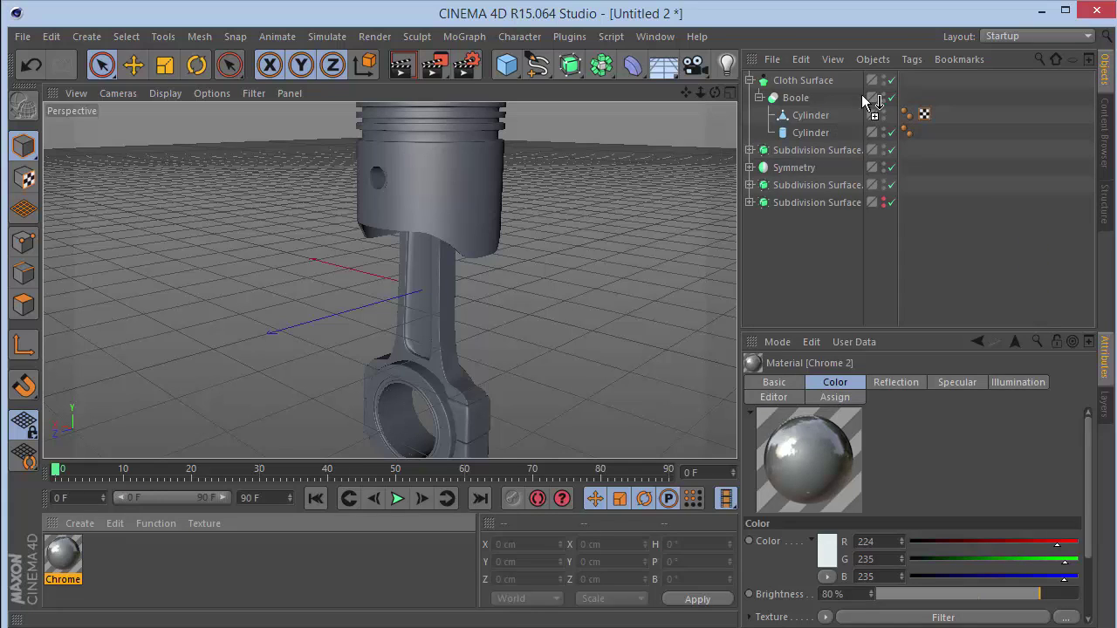
pyautogui.moveTo(807, 88); pyautogui.dragTo(805, 81)
pyautogui.click(750, 81)
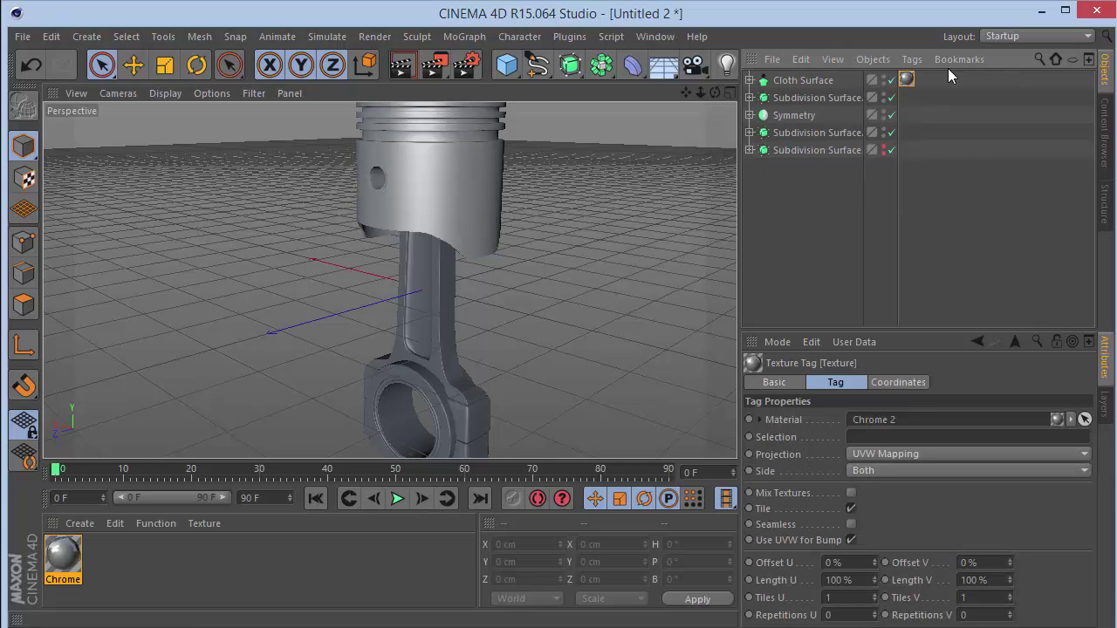
pyautogui.keyDown('ctrl'); pyautogui.moveTo(907, 90); pyautogui.dragTo(912, 136); pyautogui.keyUp('ctrl')
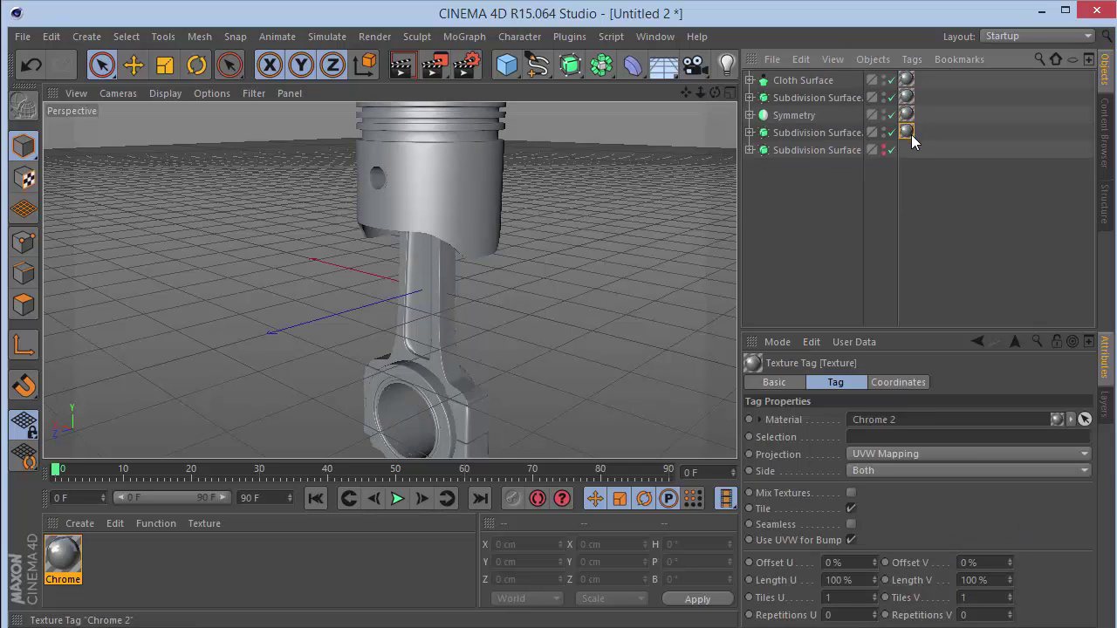
pyautogui.click(643, 246)
# Add the HDR Studio Rig from the GSG HDRI studio presets to the scene.
pyautogui.click(1105, 127)
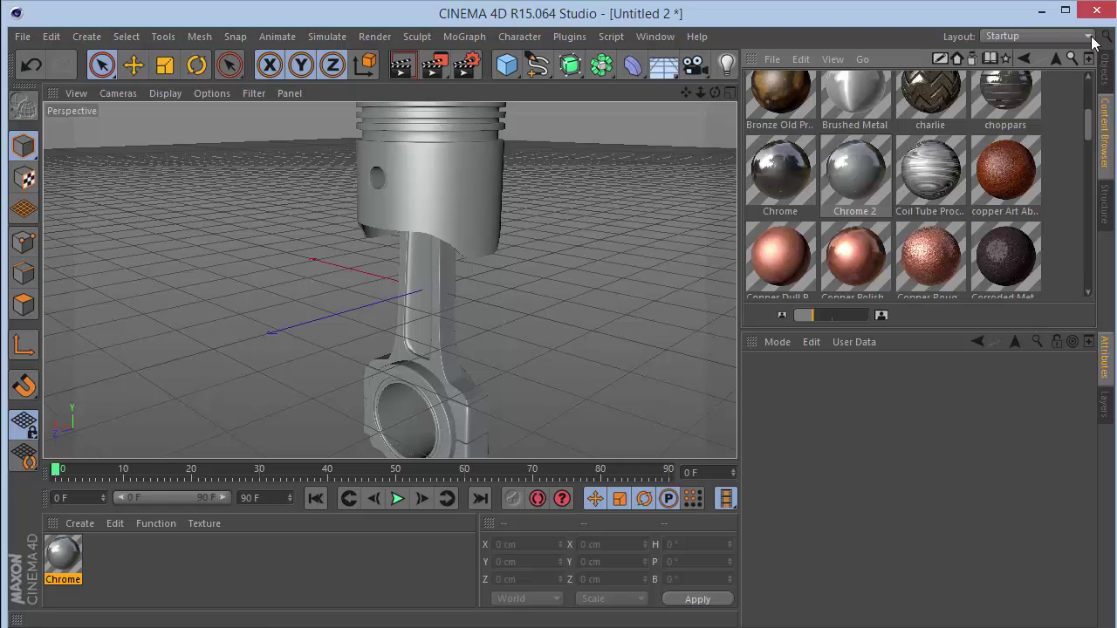
pyautogui.click(1057, 60)
pyautogui.scroll(-3, 996, 193)
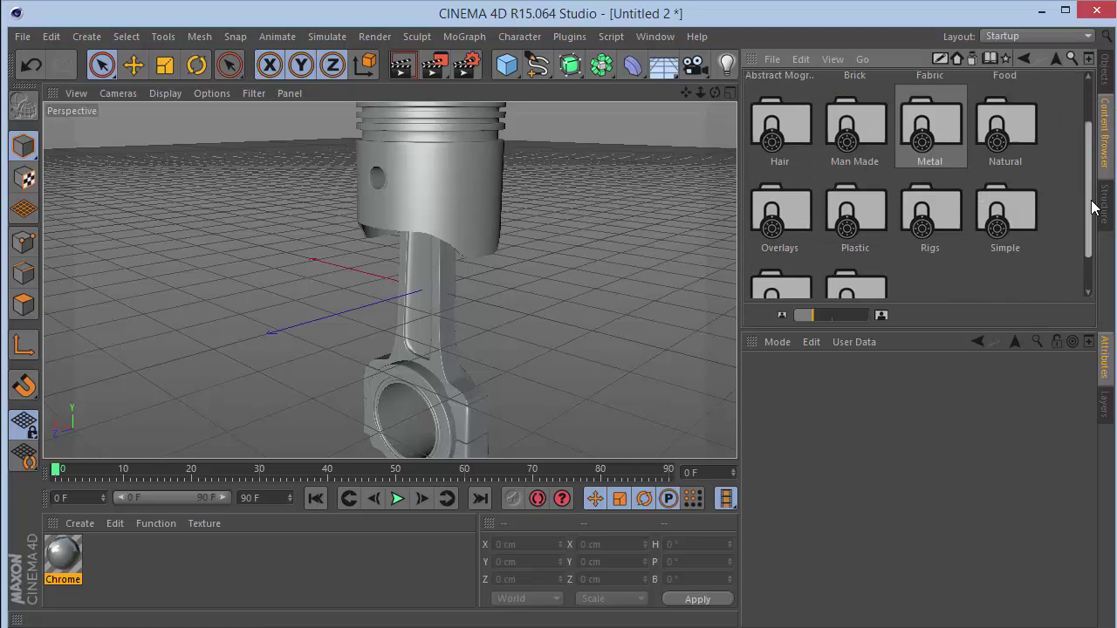
pyautogui.click(1054, 58)
pyautogui.doubleClick(779, 196)
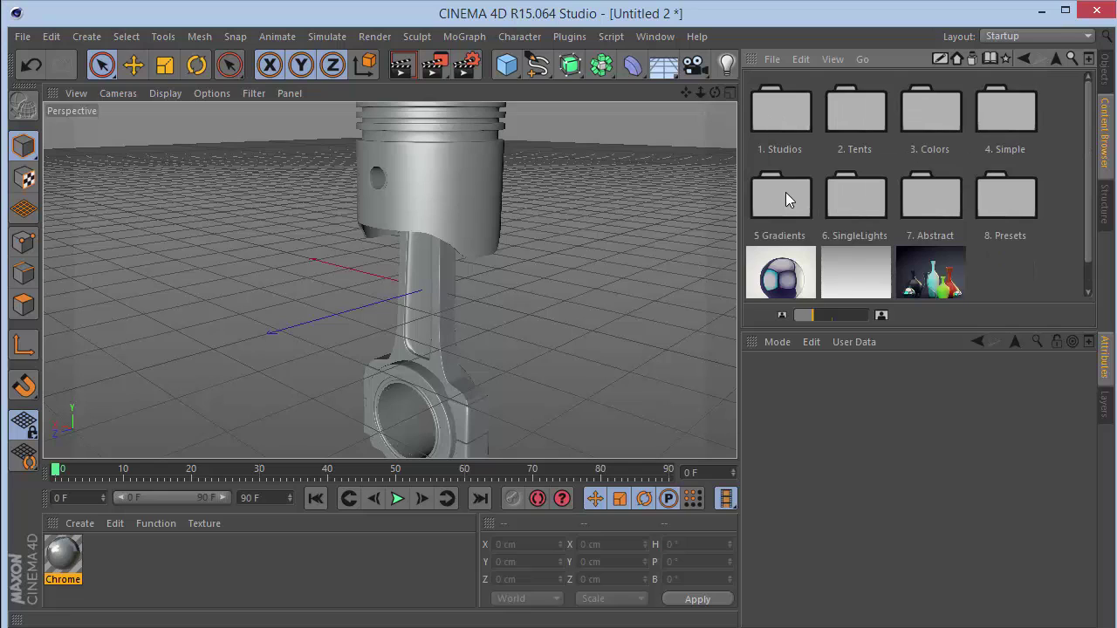
pyautogui.doubleClick(802, 275)
# Try to assign the iPhoneBoxes HDR image from the Tents folder to the HDR Studio Rig.
pyautogui.doubleClick(864, 106)
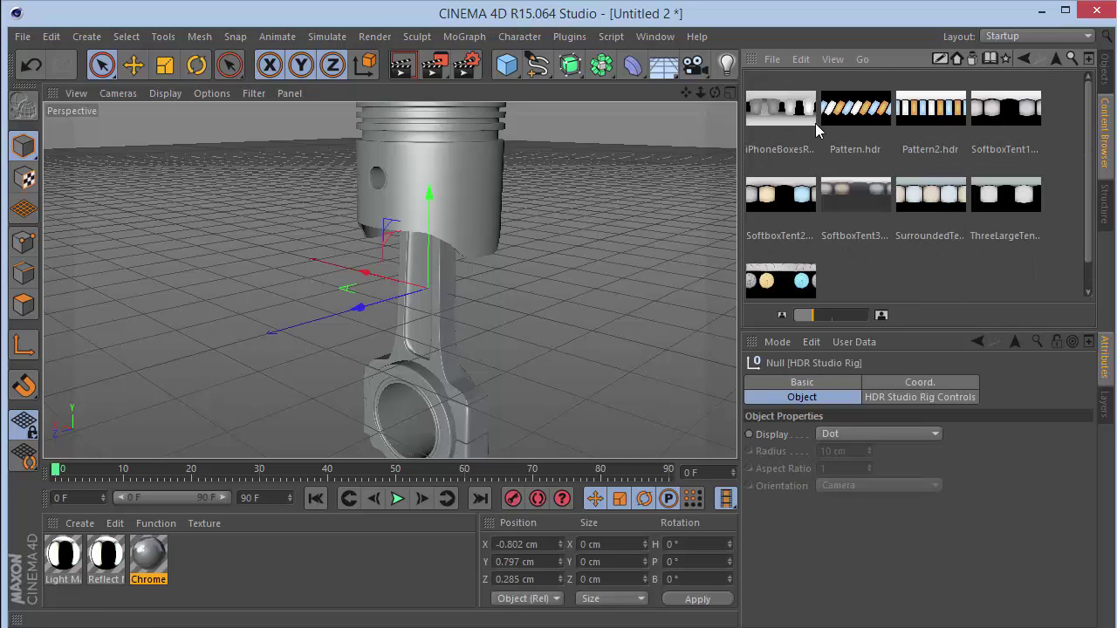
pyautogui.moveTo(784, 110); pyautogui.dragTo(866, 449)
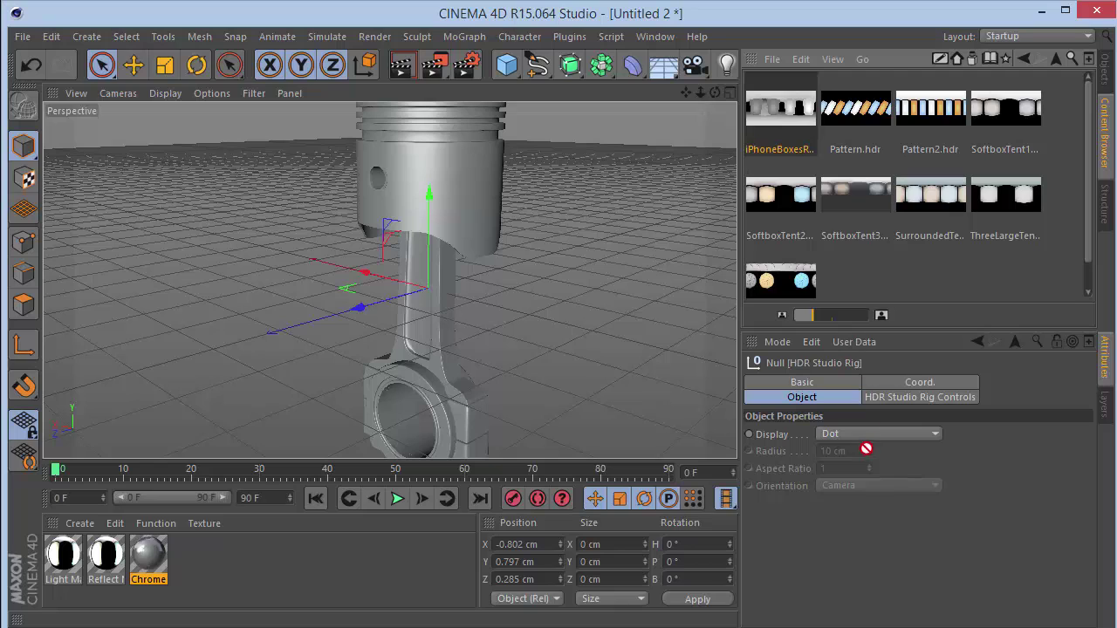
pyautogui.click(1055, 60)
# Assign Studio4.hdr from the Studios folder as the HDR Studio Rig's HDR file.
pyautogui.scroll(-1, 978, 175)
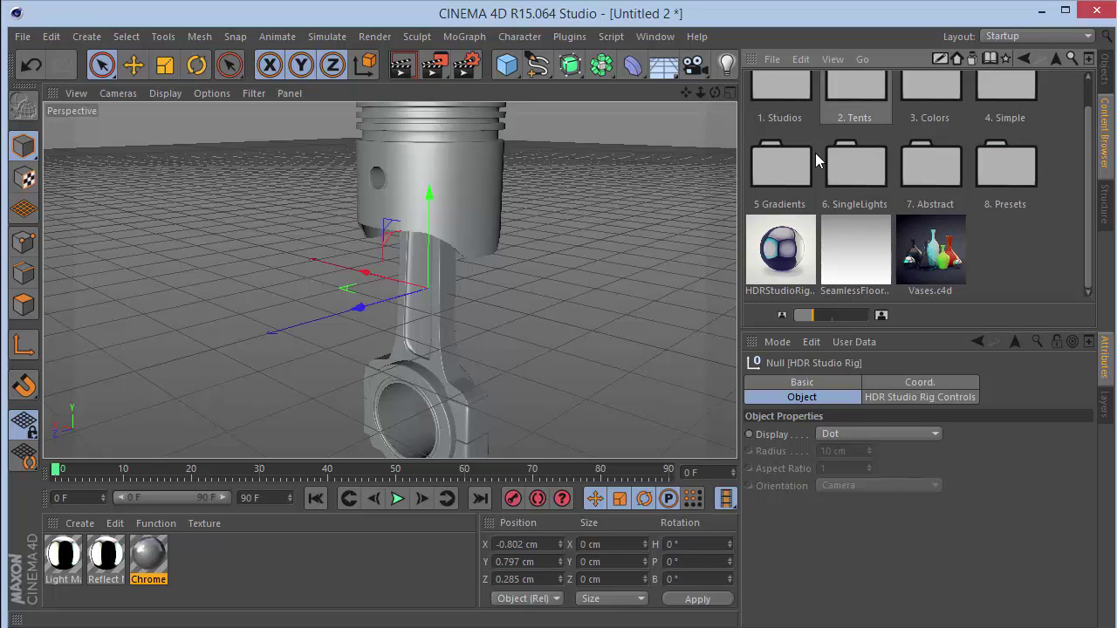
pyautogui.scroll(1, 798, 101)
pyautogui.doubleClick(786, 98)
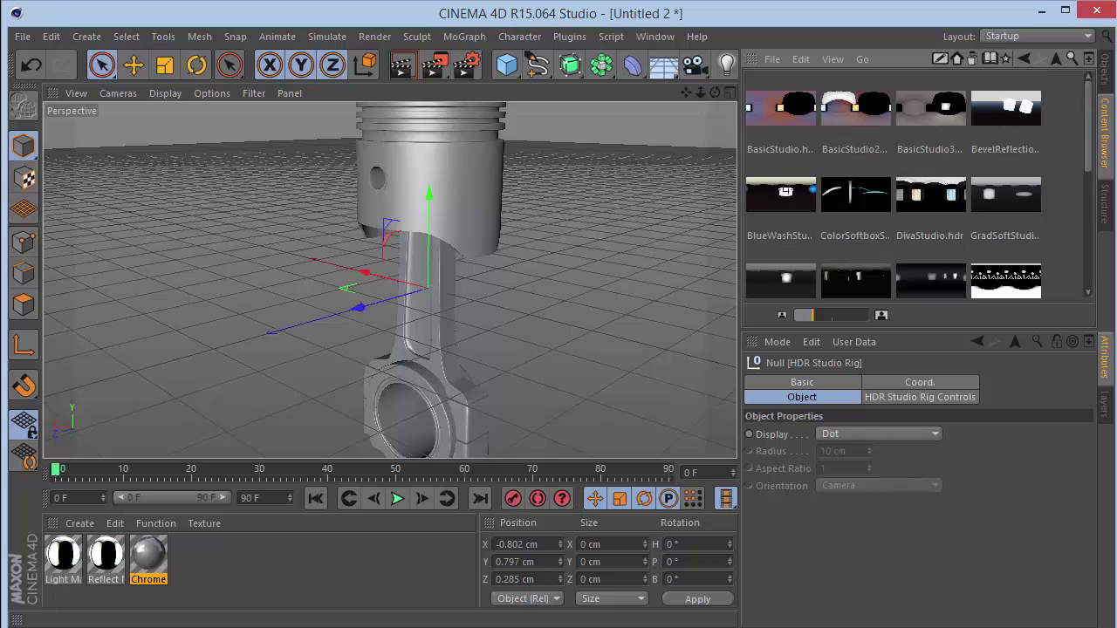
pyautogui.scroll(-5, 1091, 148)
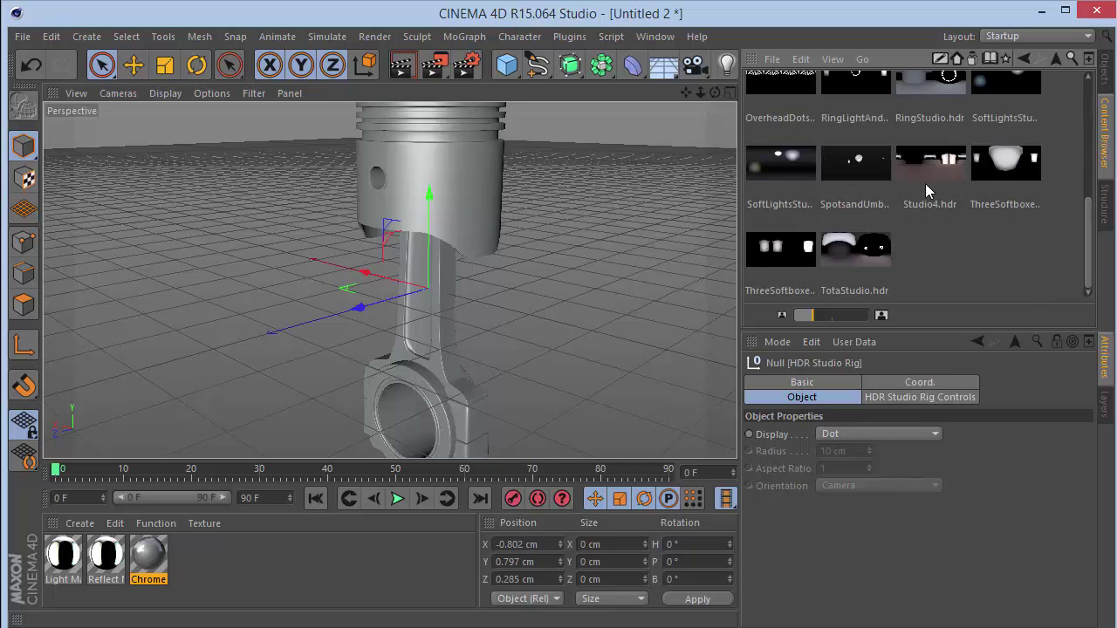
pyautogui.click(920, 400)
pyautogui.moveTo(945, 162); pyautogui.dragTo(986, 450)
# Add the Ambient Occlusion and Global Illumination effects to the render settings.
pyautogui.click(465, 68)
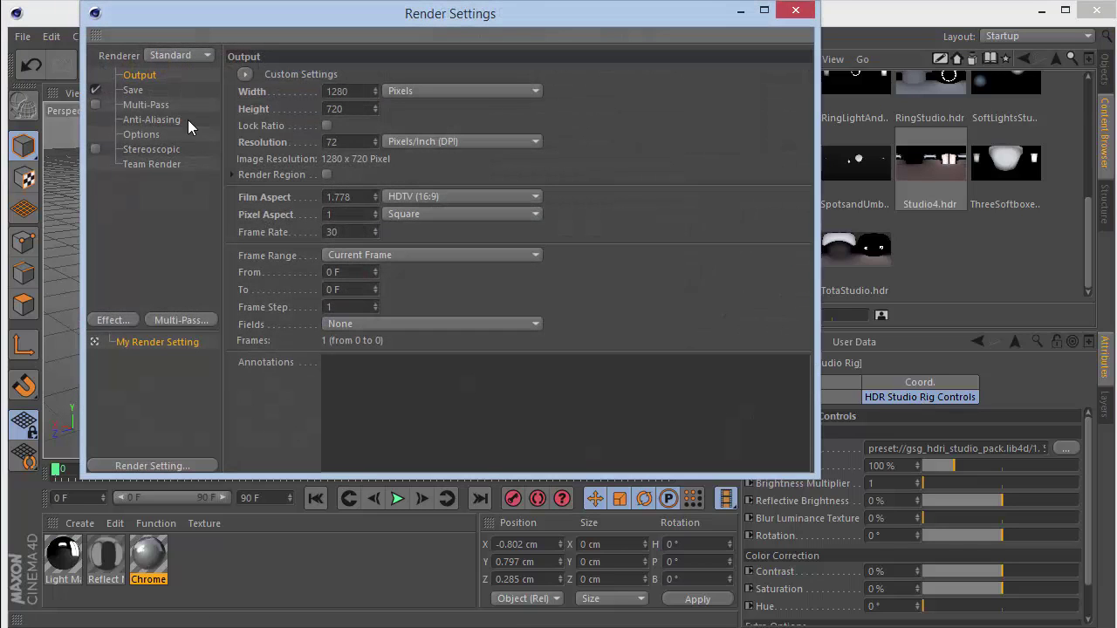
pyautogui.click(116, 319)
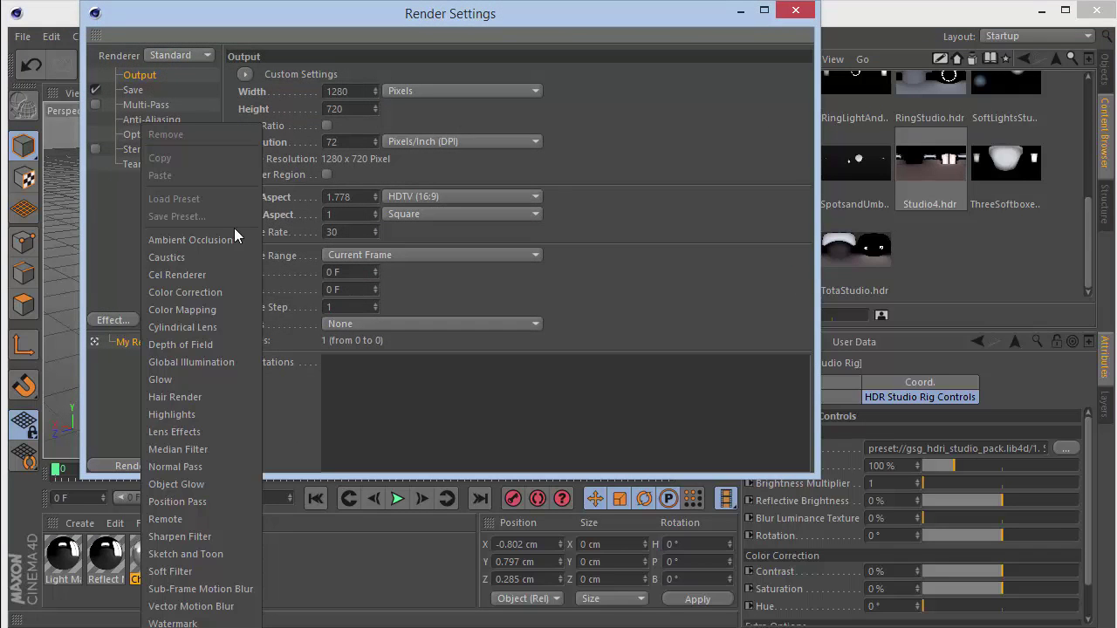
pyautogui.click(235, 237)
pyautogui.click(126, 319)
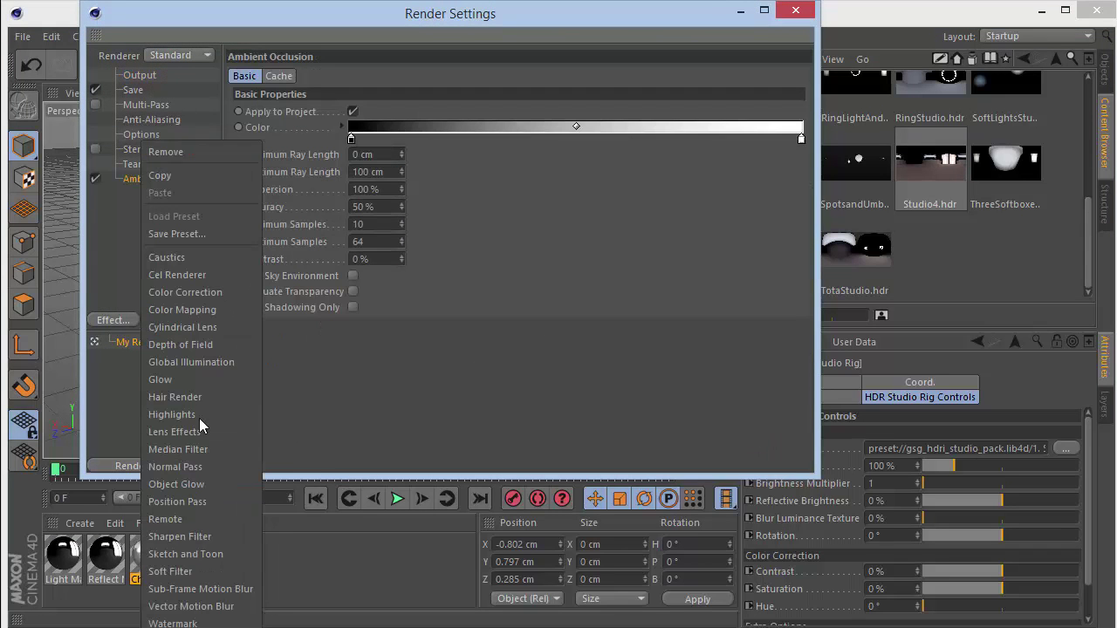
pyautogui.click(205, 362)
# Set Global Illumination samples to Low and the irradiance cache record density to Low.
pyautogui.click(393, 191)
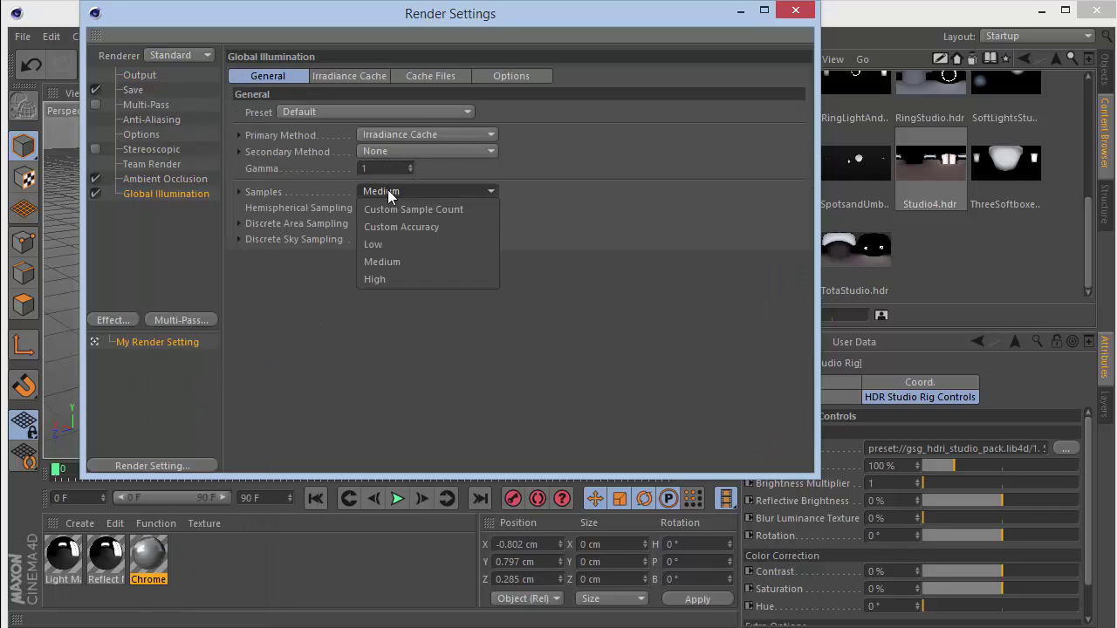
pyautogui.click(392, 246)
pyautogui.click(374, 80)
pyautogui.click(358, 112)
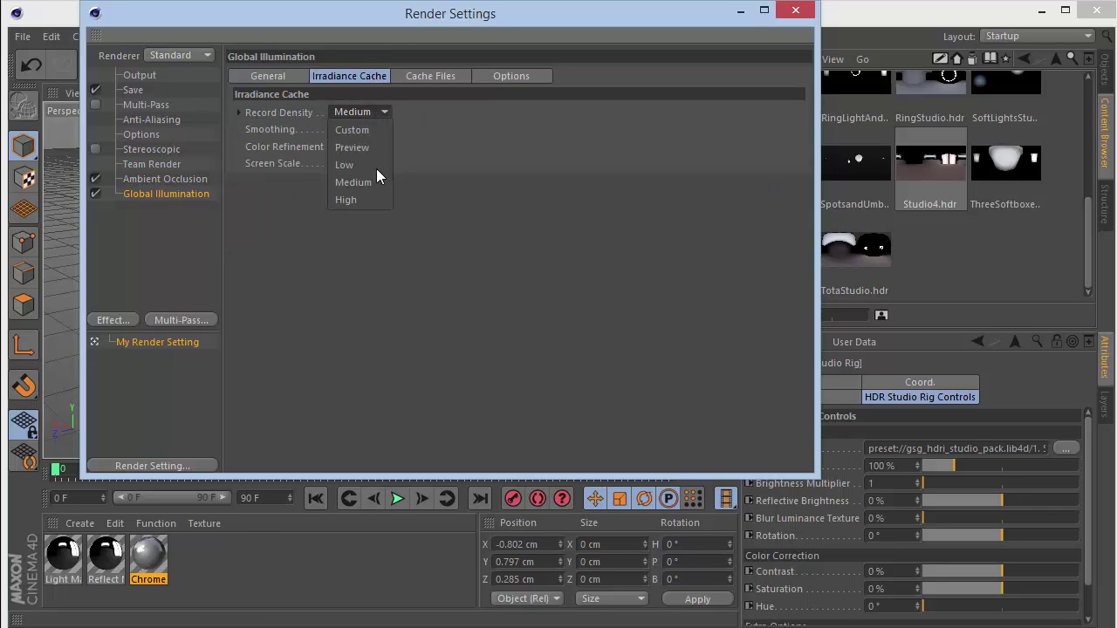
pyautogui.click(376, 169)
# Change the render's anti-aliasing mode and close the render settings.
pyautogui.click(146, 105)
pyautogui.click(152, 119)
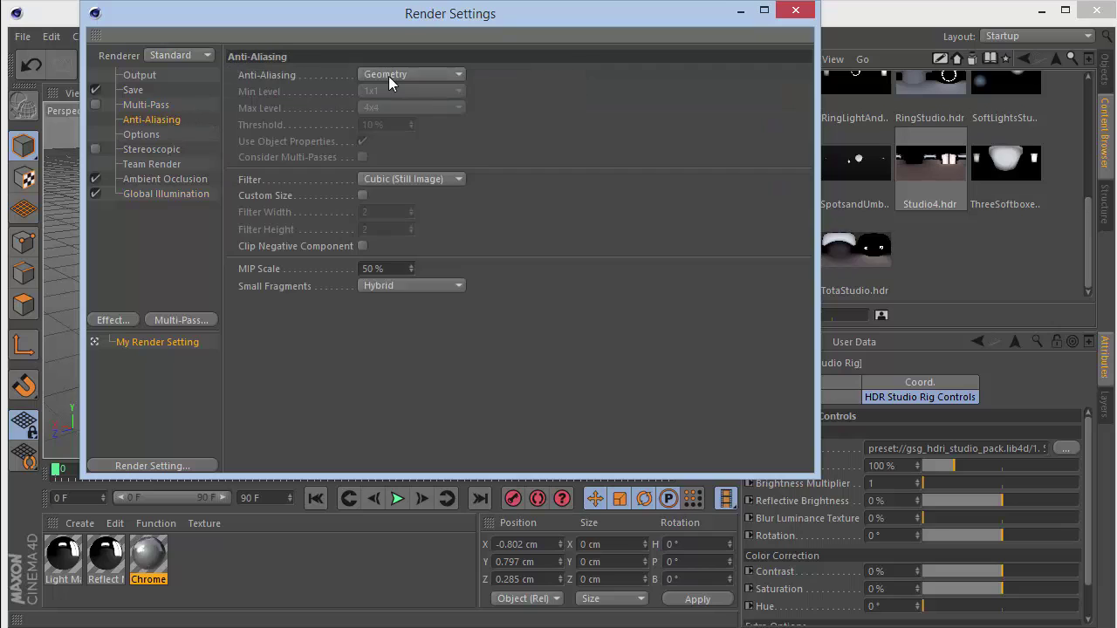
pyautogui.click(388, 76)
pyautogui.click(381, 126)
pyautogui.click(795, 11)
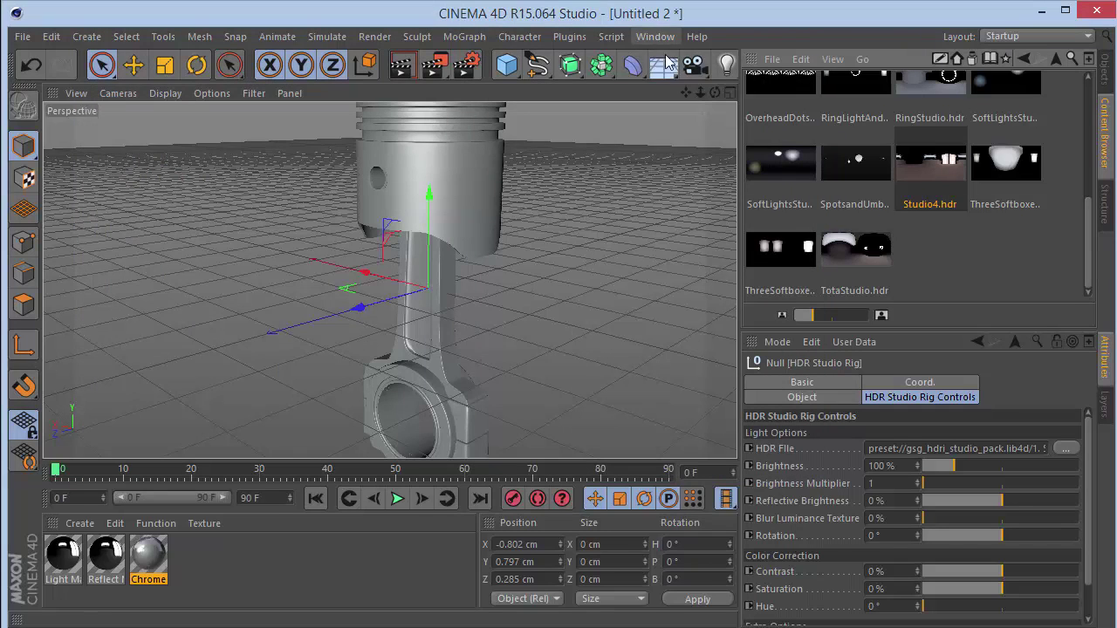
# Frame the whole piston and connecting rod from a low angle and render a preview of the view.
pyautogui.moveTo(716, 92); pyautogui.dragTo(759, 95)
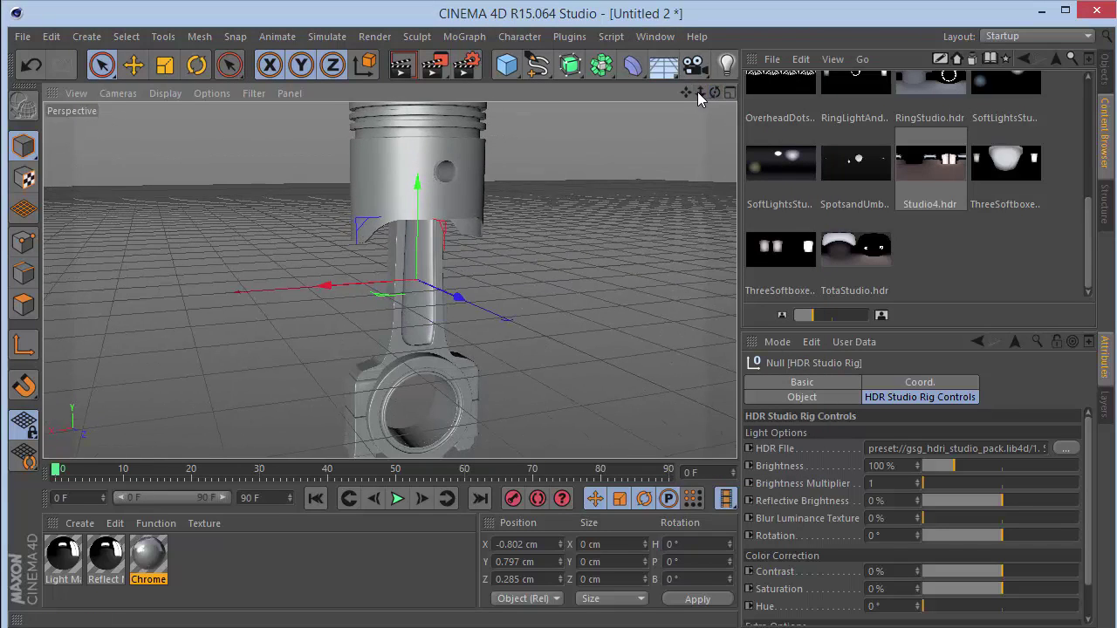
pyautogui.moveTo(685, 93)
pyautogui.mouseDown()
pyautogui.moveTo(684, 110)
pyautogui.moveTo(648, 92)
pyautogui.moveTo(677, 75)
pyautogui.moveTo(712, 100)
pyautogui.mouseUp()
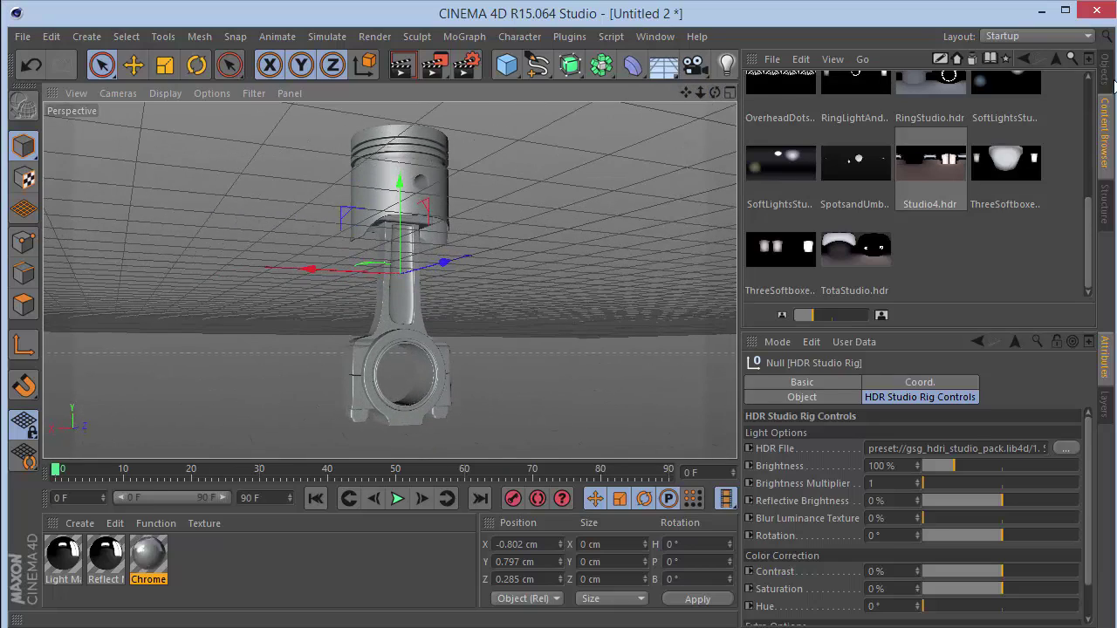
pyautogui.click(1105, 71)
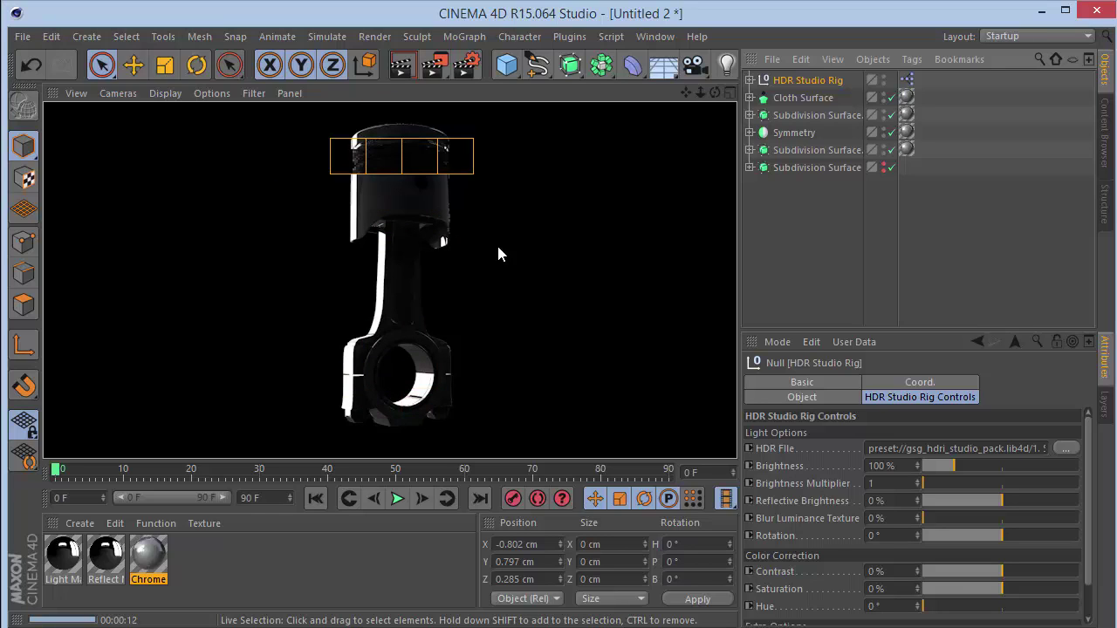
pyautogui.click(1105, 129)
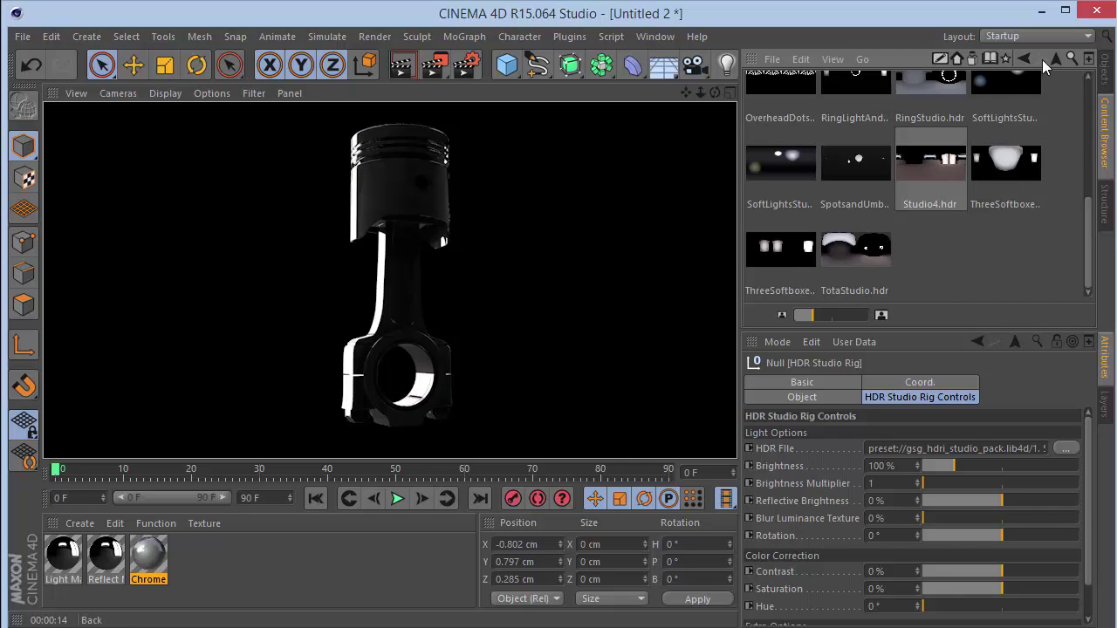
# Try the iPhoneBoxes HDR image from the 2. Tents folder as the HDR Studio Rig's HDR file.
pyautogui.click(1042, 59)
pyautogui.doubleClick(847, 103)
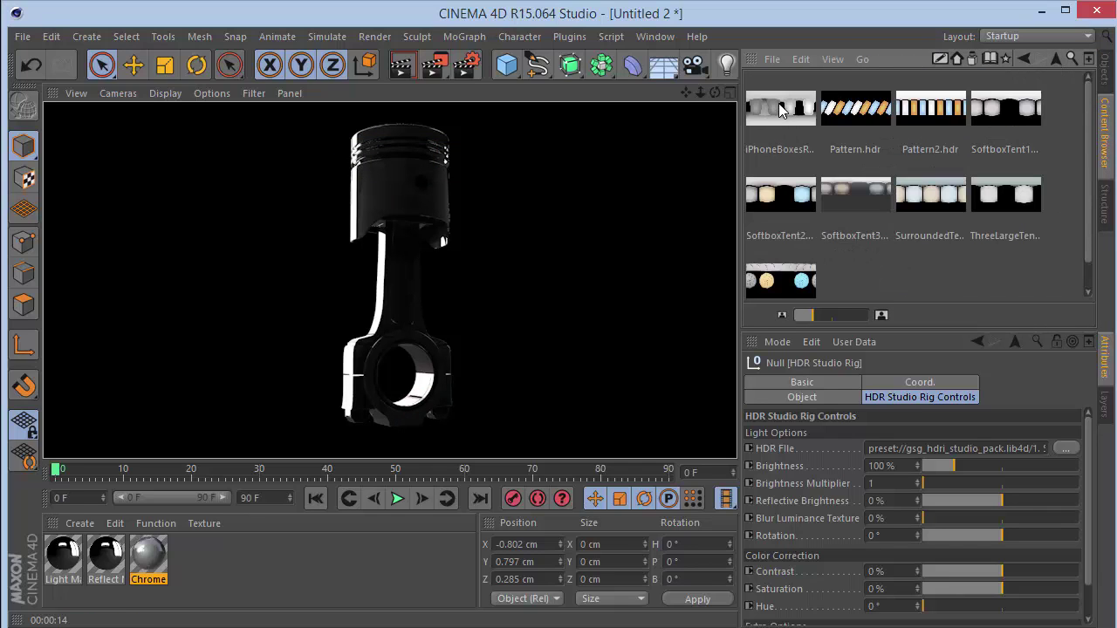
pyautogui.moveTo(779, 109); pyautogui.dragTo(883, 406)
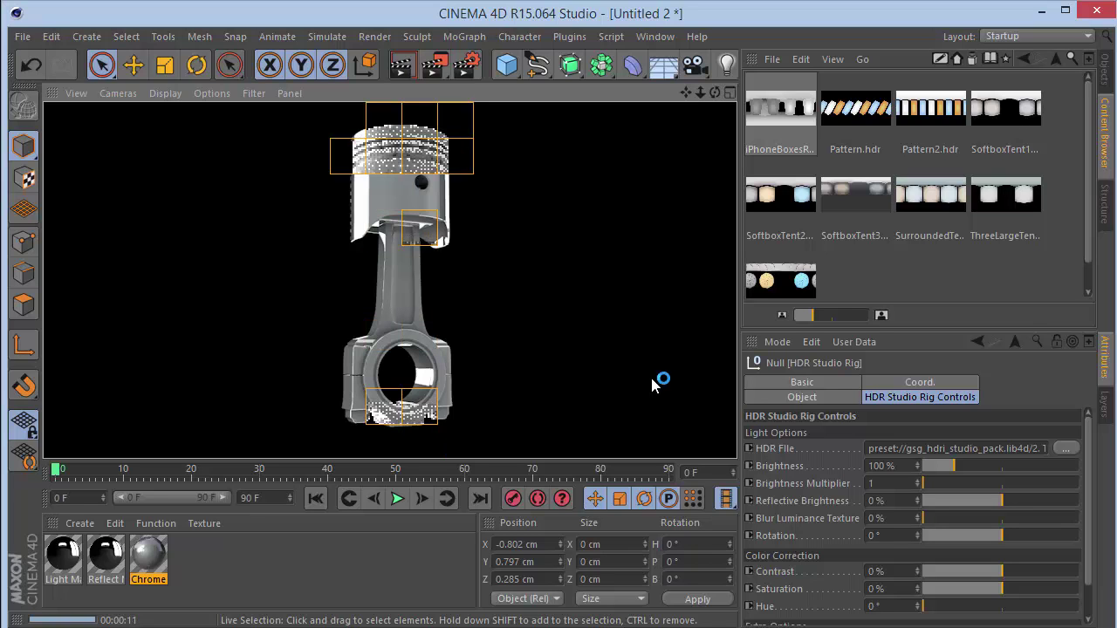
# Set the anti-aliasing Min Level to 2x2 in the render settings and close them.
pyautogui.click(465, 67)
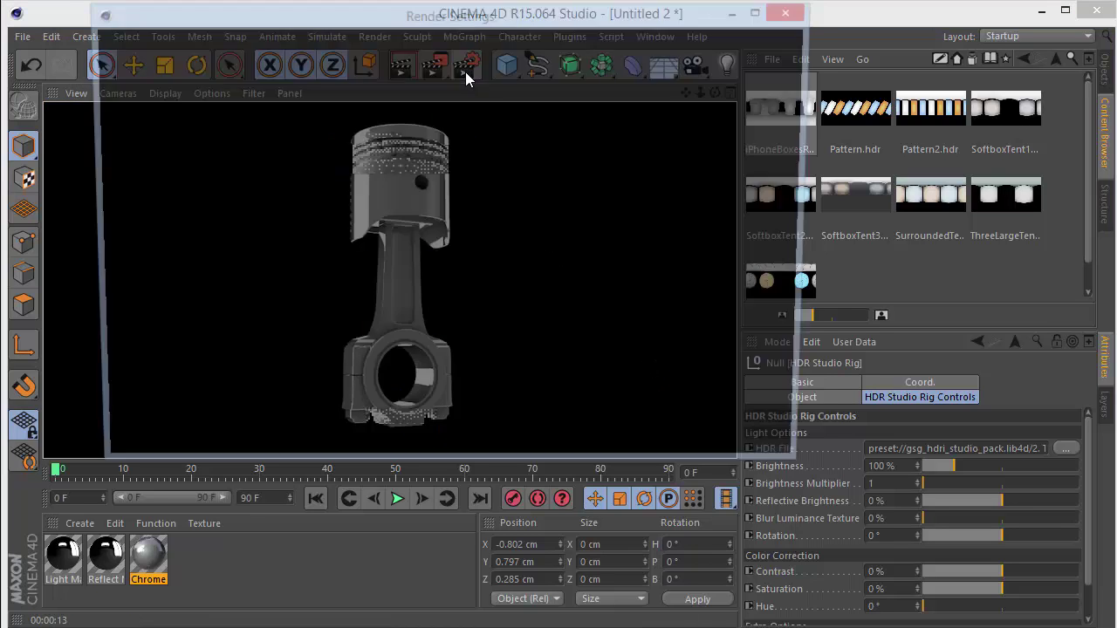
pyautogui.click(403, 90)
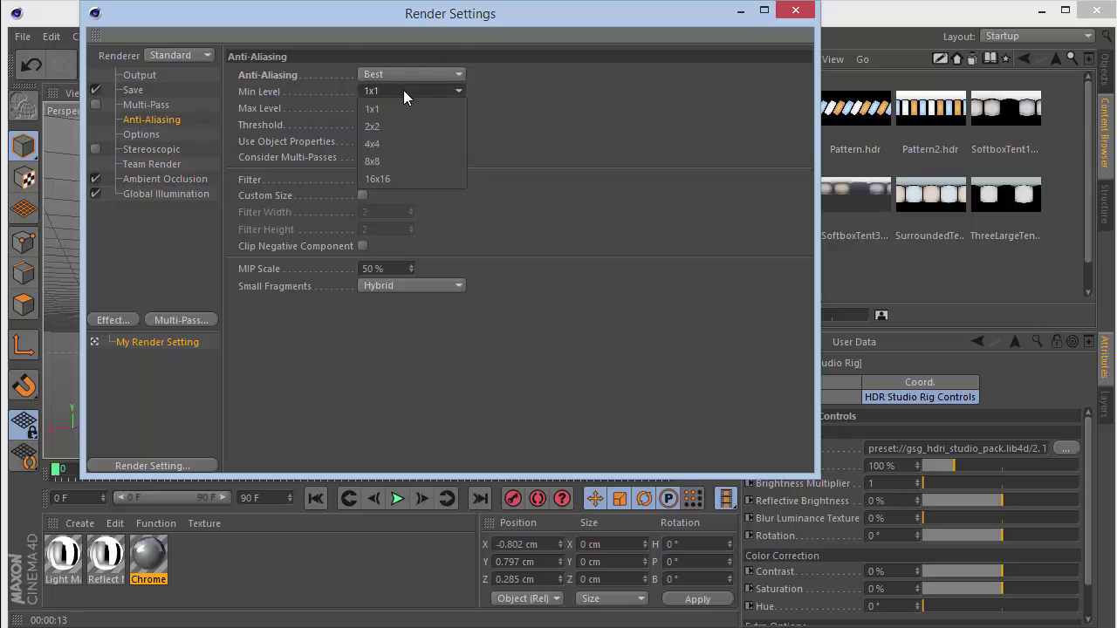
pyautogui.click(402, 122)
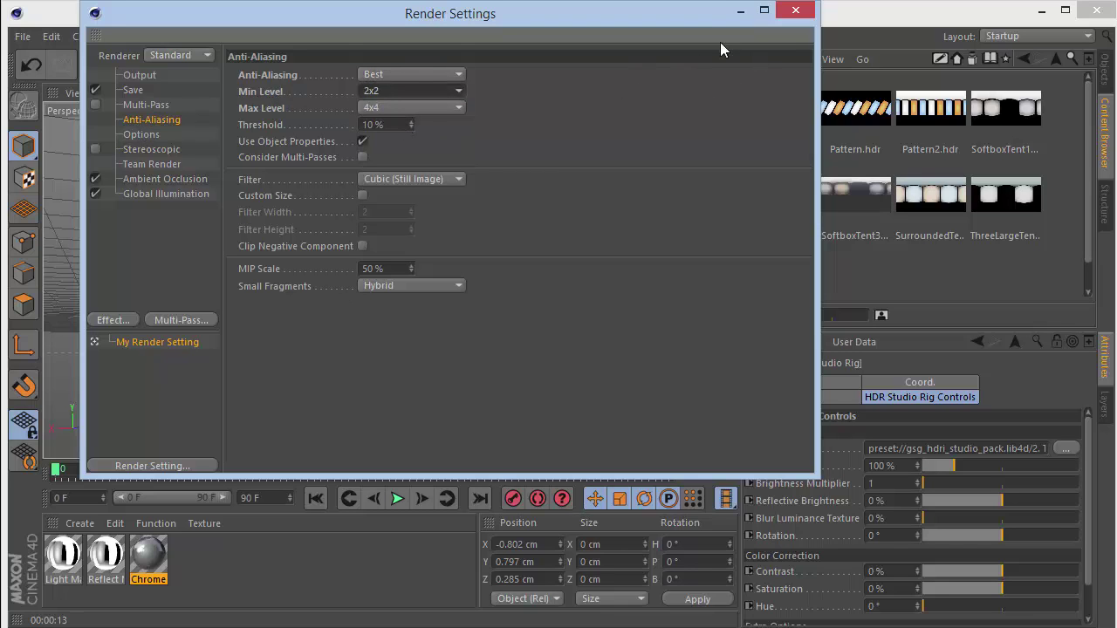
pyautogui.click(796, 12)
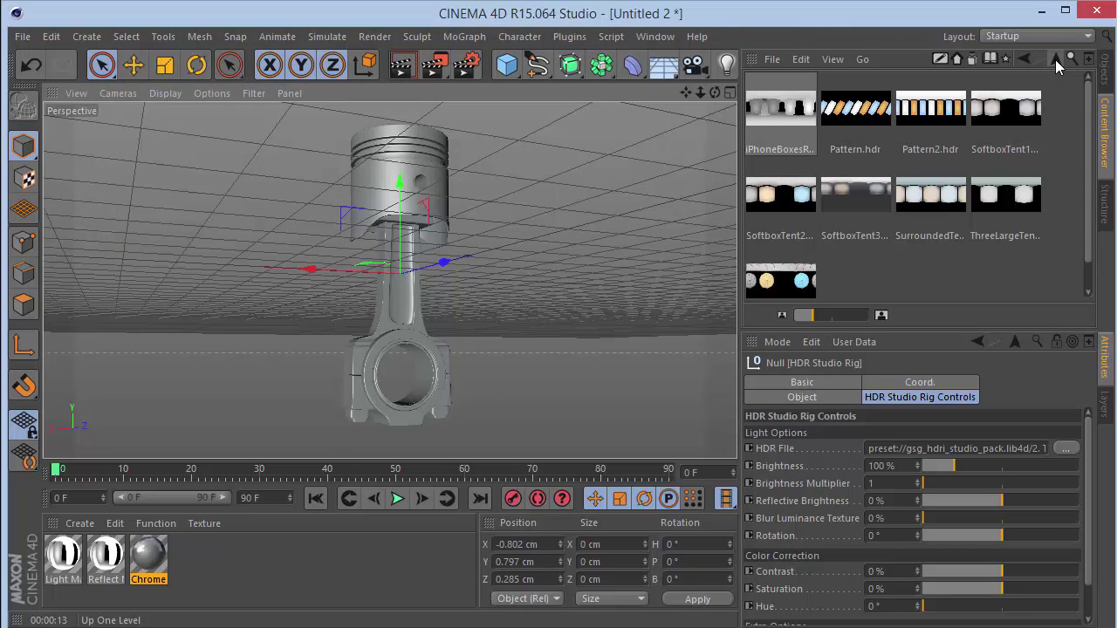
# Assign DivaStudio.hdr from the 1. Studios folder as the HDR Studio Rig's HDR file.
pyautogui.click(1055, 59)
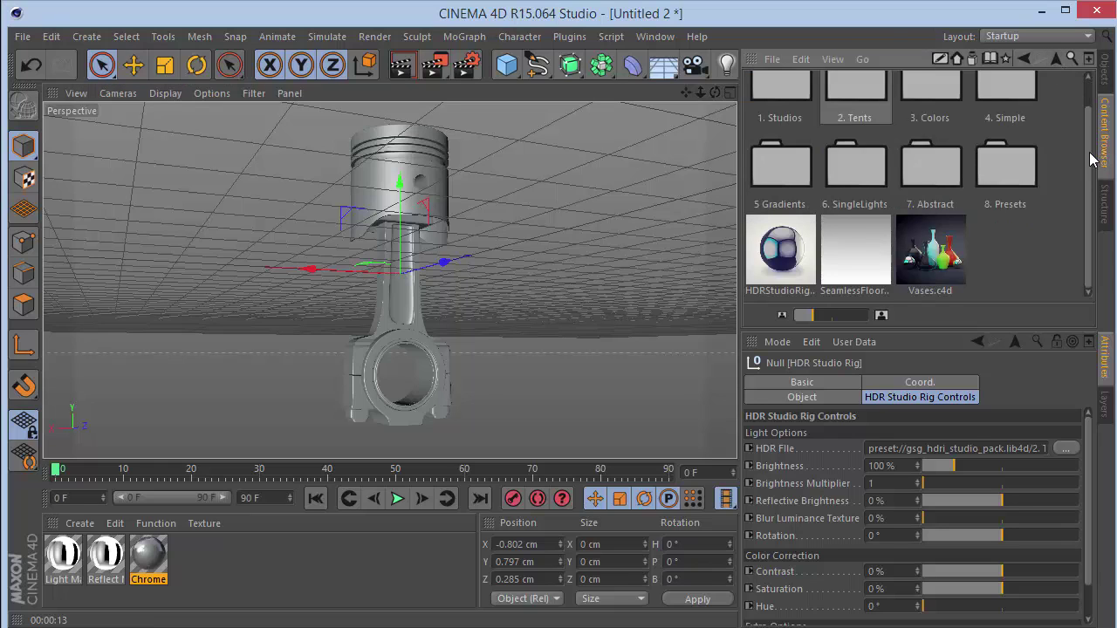
pyautogui.scroll(1, 1090, 160)
pyautogui.doubleClick(766, 135)
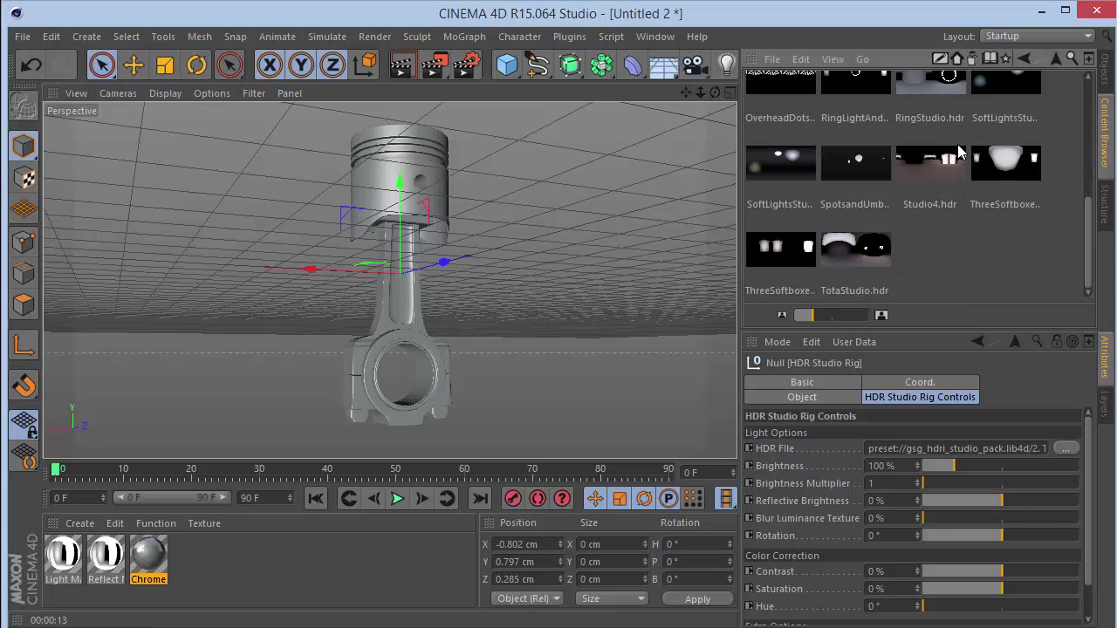
pyautogui.moveTo(1088, 211); pyautogui.dragTo(1061, 67)
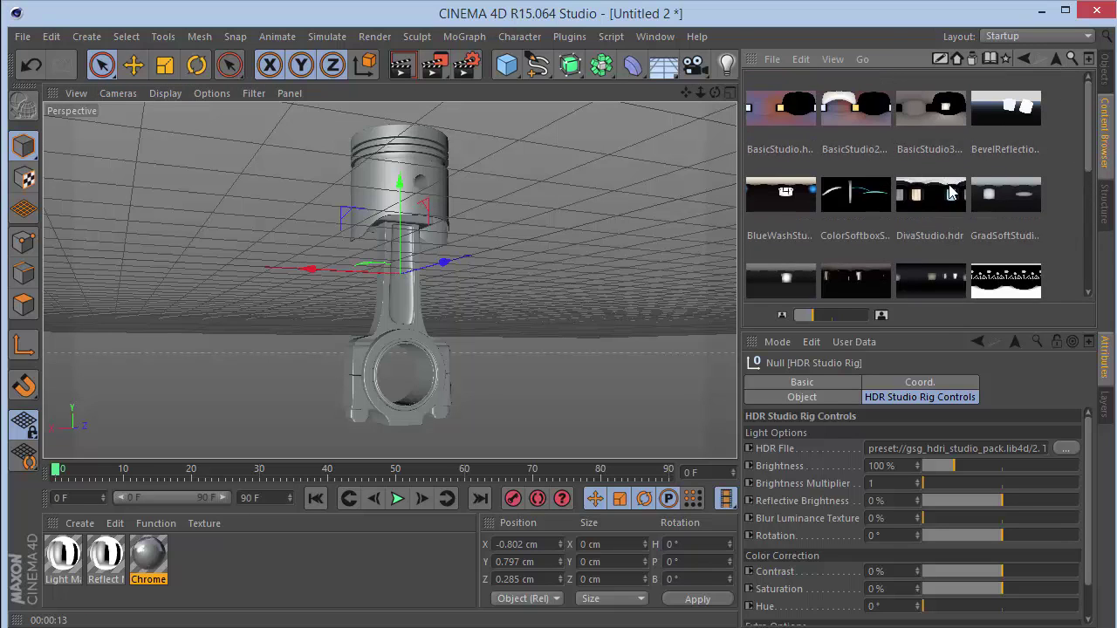
pyautogui.moveTo(950, 190); pyautogui.dragTo(946, 452)
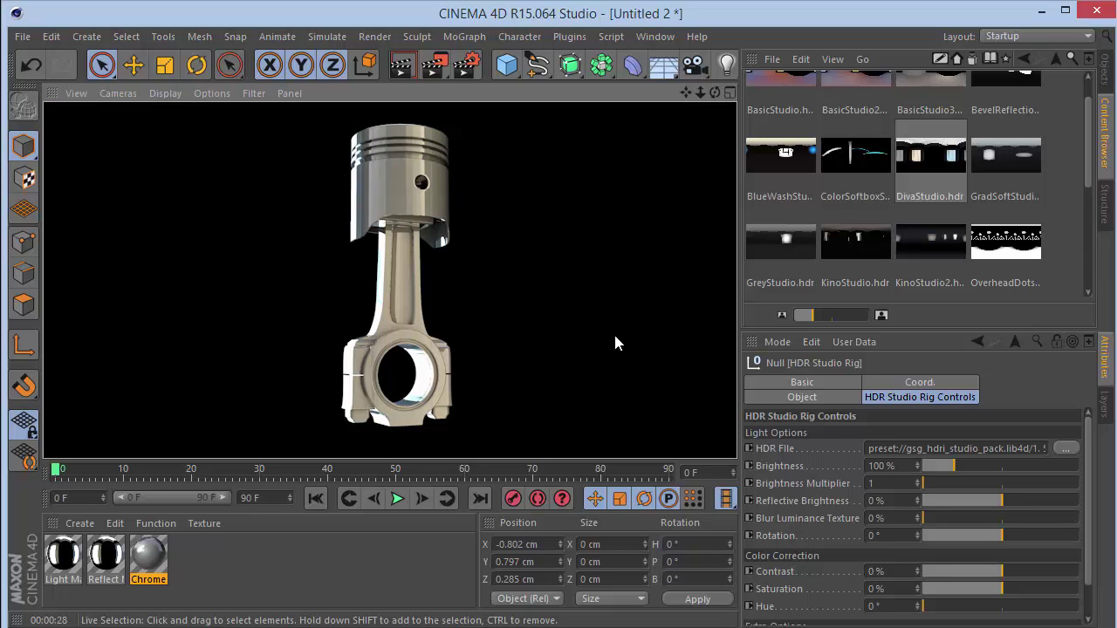
# Set the chrome material's reflection blurriness to 10%, close its editor and render a preview of the view.
pyautogui.doubleClick(148, 557)
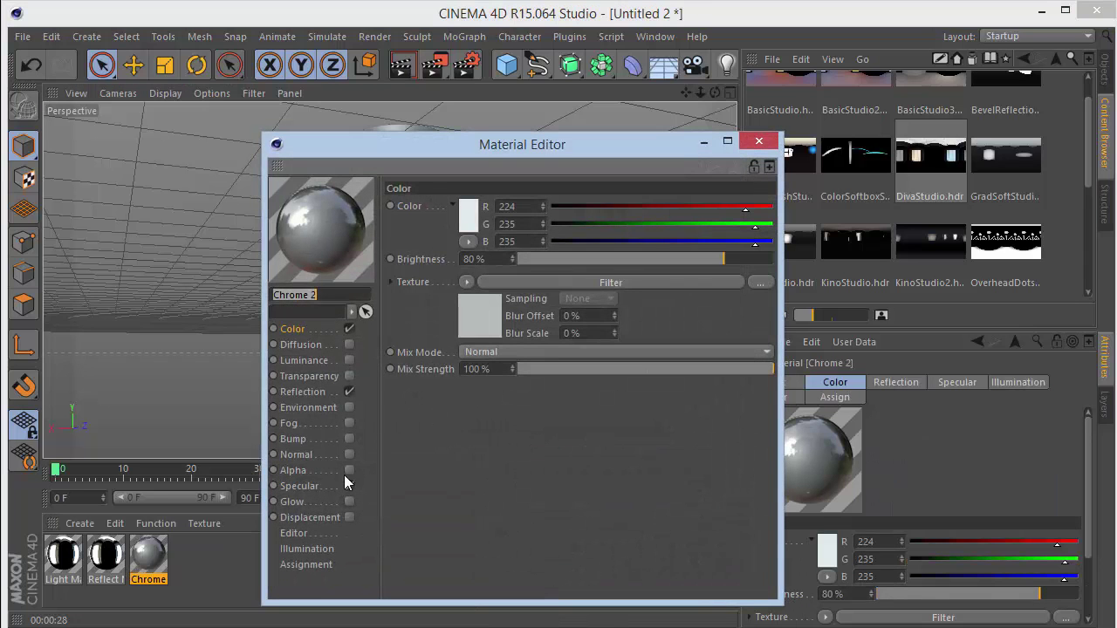
pyautogui.click(299, 392)
pyautogui.doubleClick(490, 424)
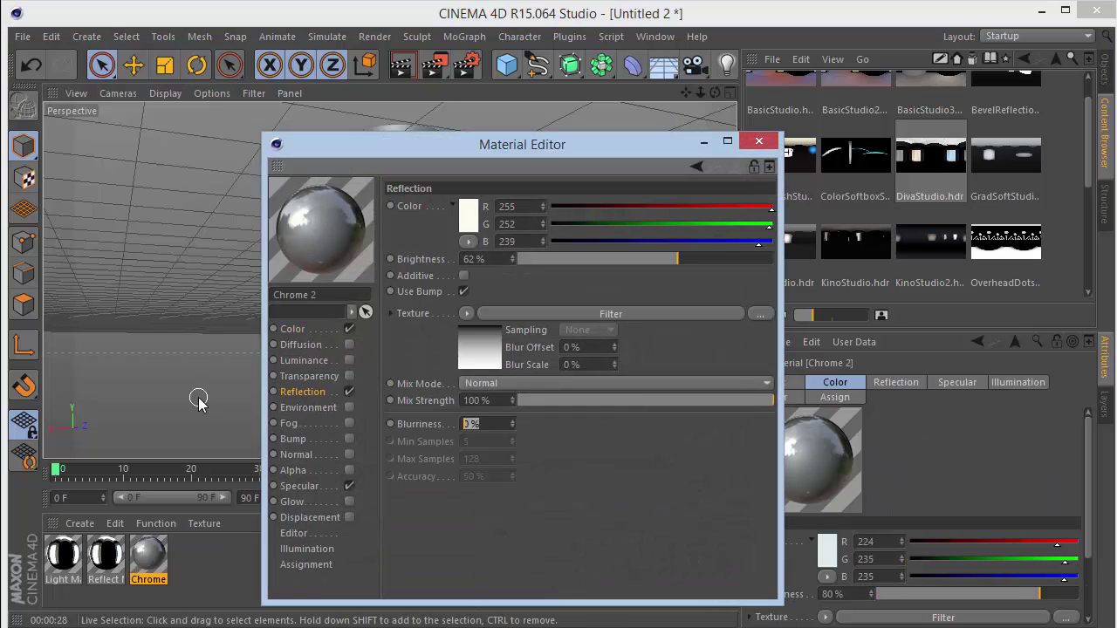
pyautogui.write('10')
pyautogui.press('Return')
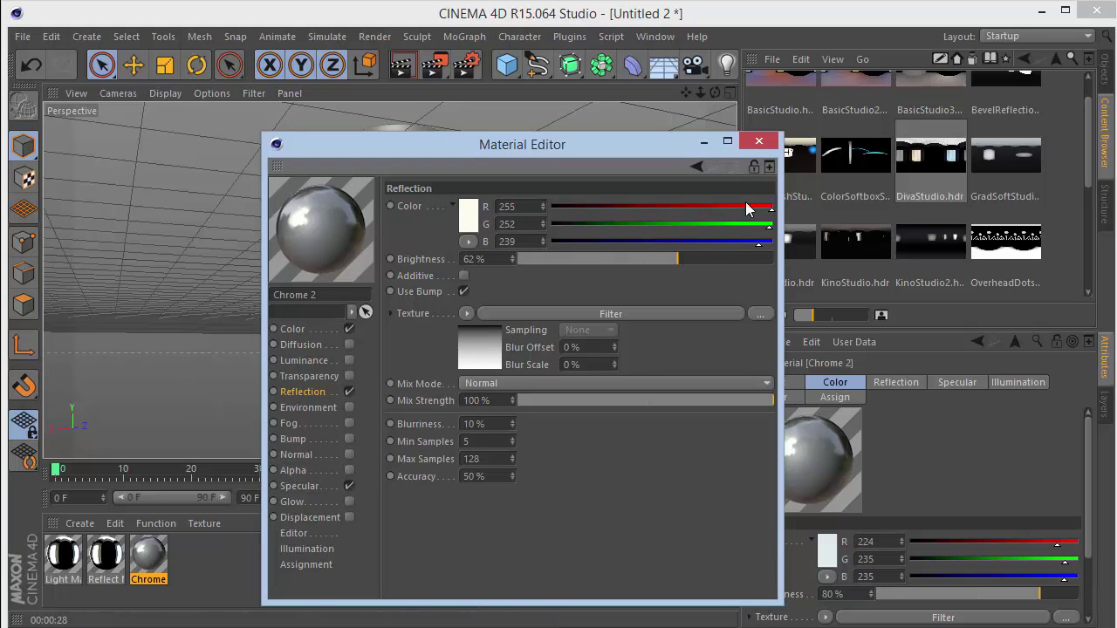
pyautogui.click(759, 142)
pyautogui.hotkey('ctrl', 'r')
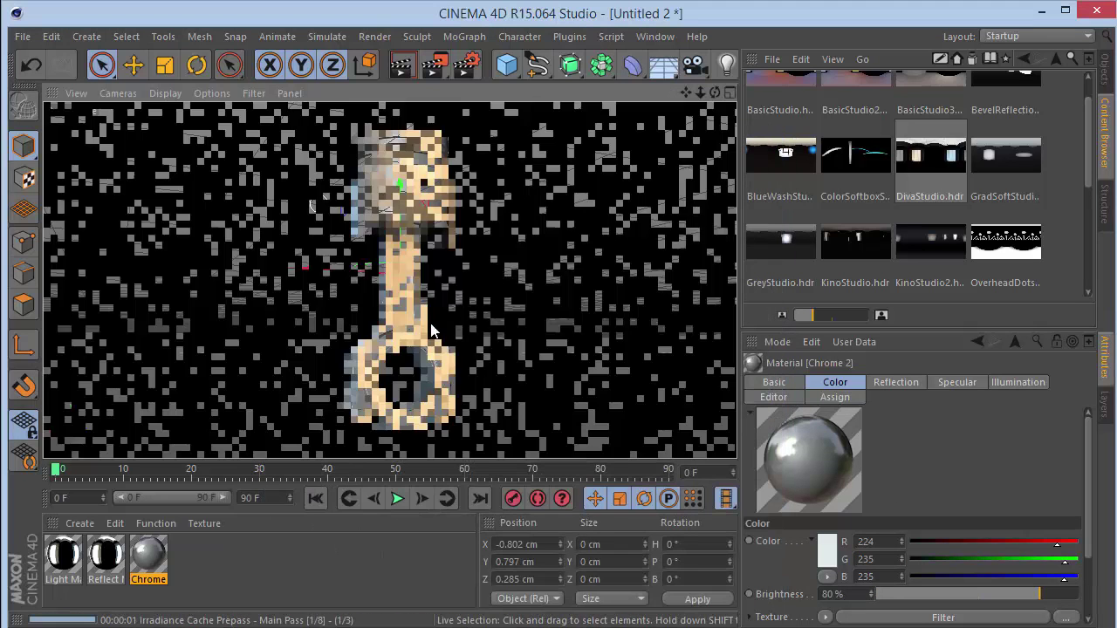